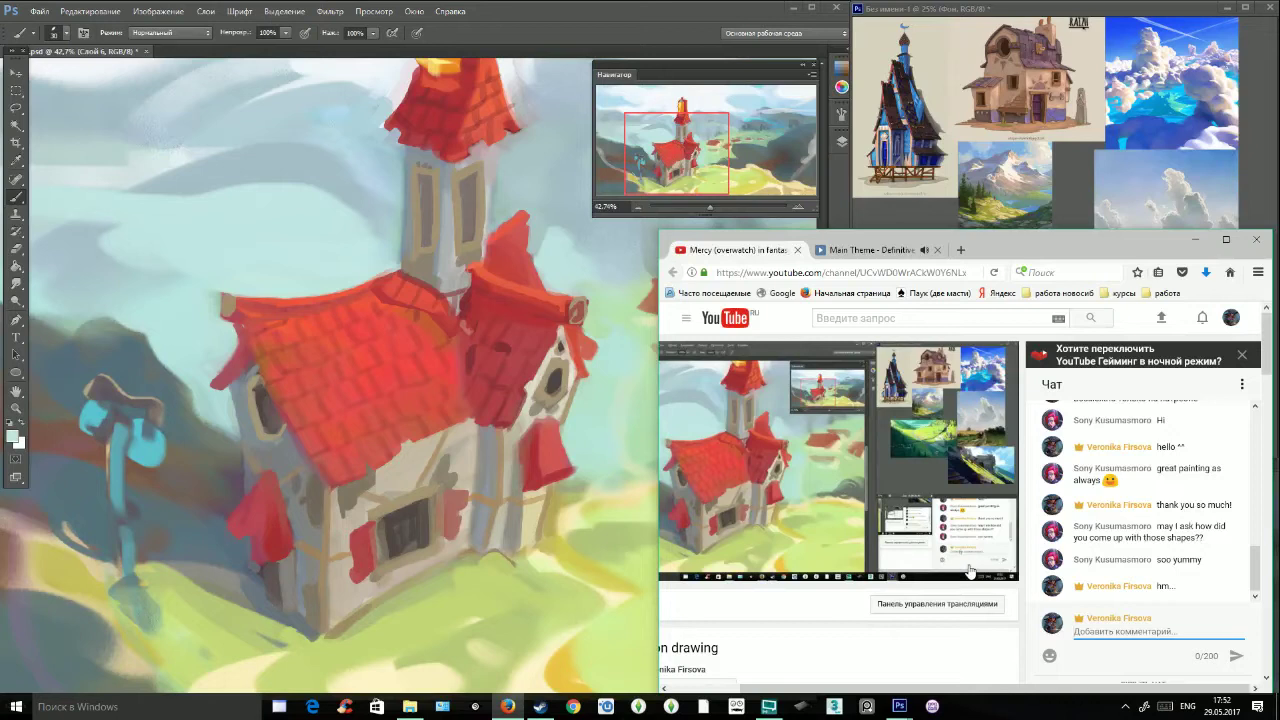
Post the live chat replies "difficult ask" and "i think its expiriense o.o".
type("difficult ")
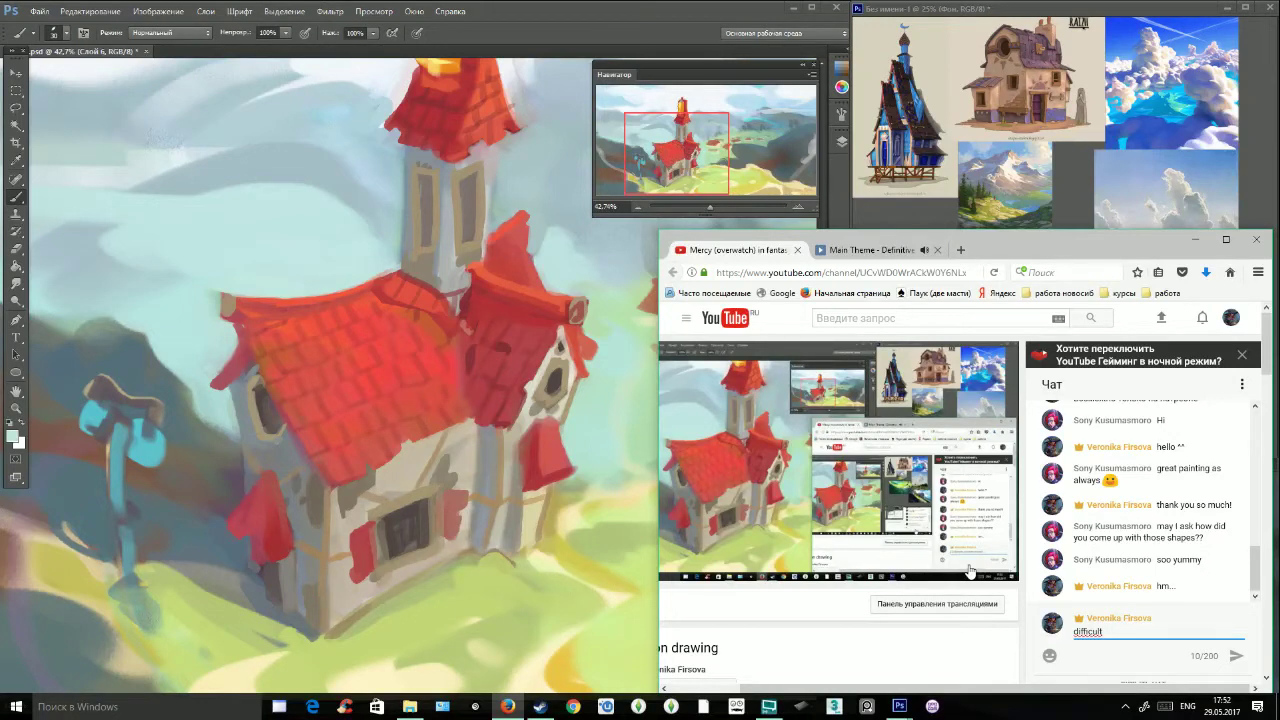
type("ask")
key("Return")
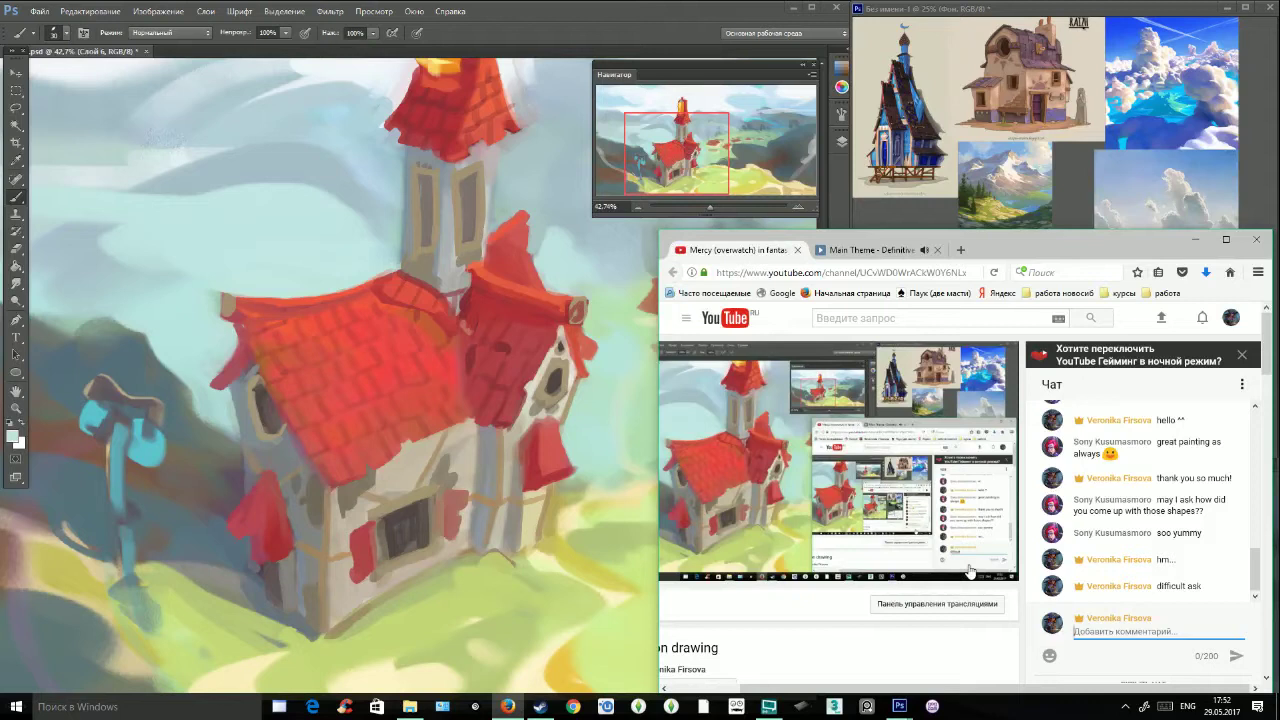
type("i think it")
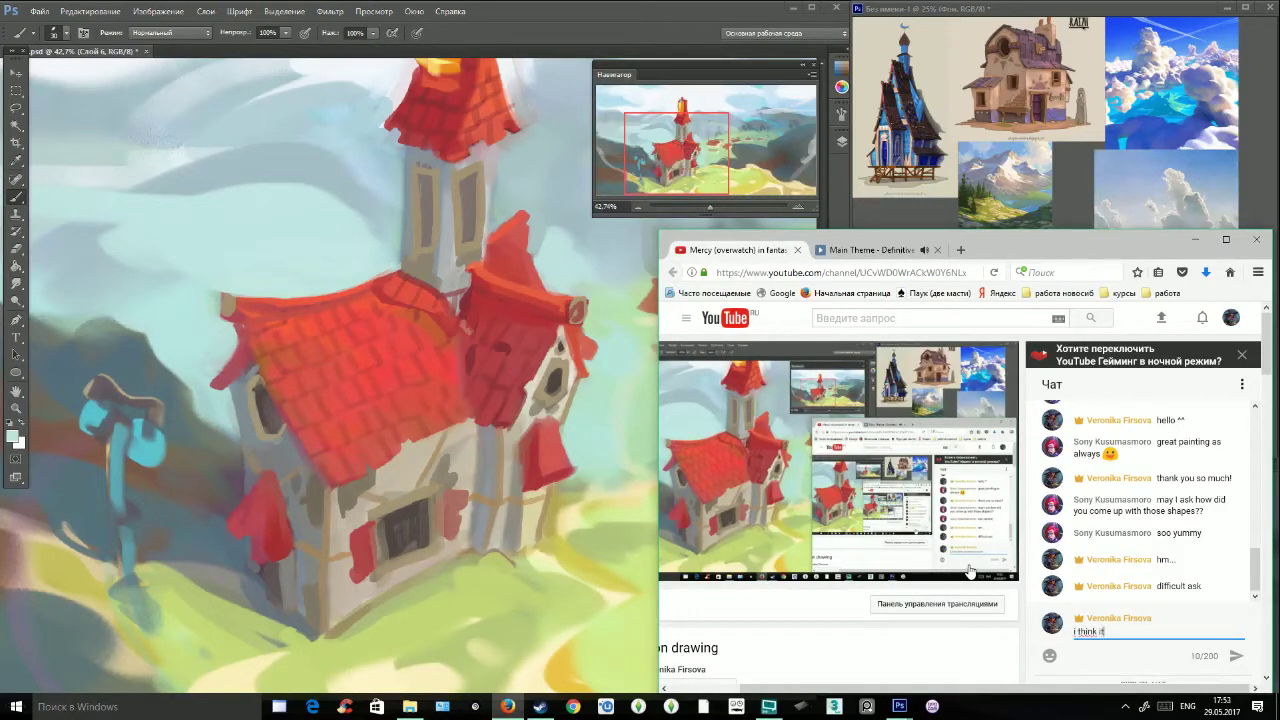
type("s expiriense o.o")
key("Return")
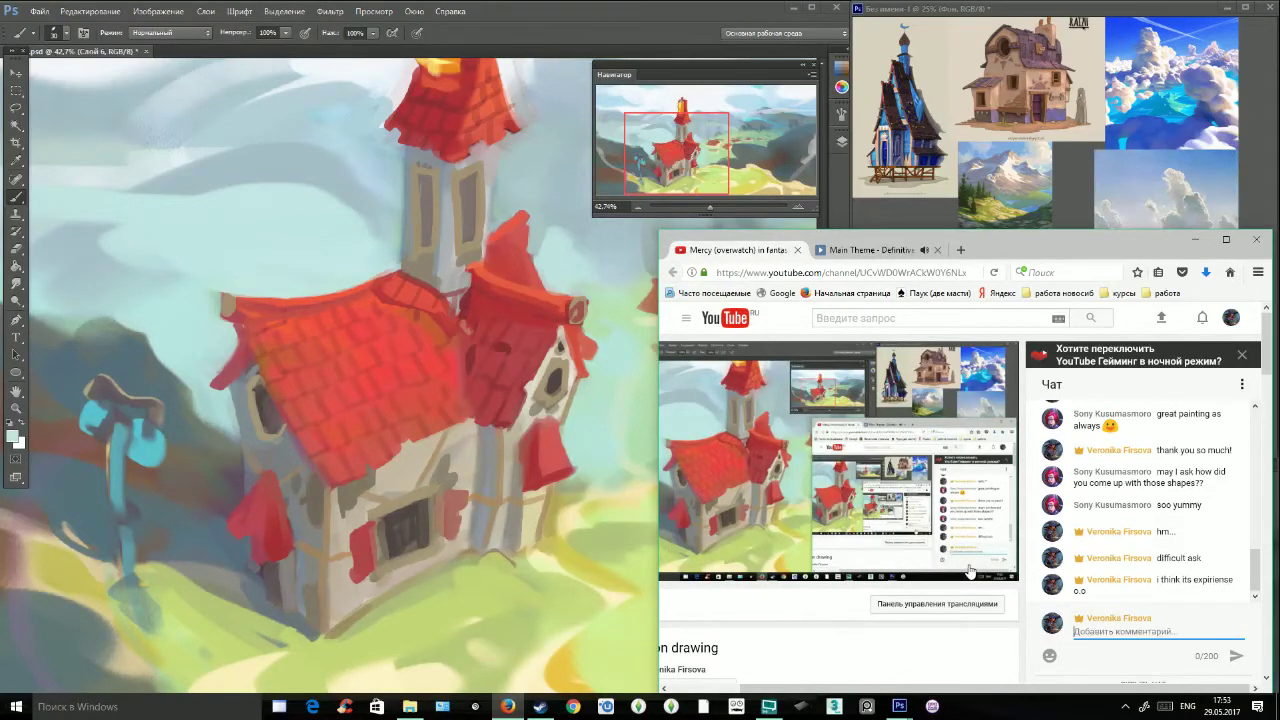
Switch back to Photoshop and set the foreground colour to the dark slate #262a2e for the lamp post outlines.
left_click(507, 5)
left_click(525, 301, "alt")
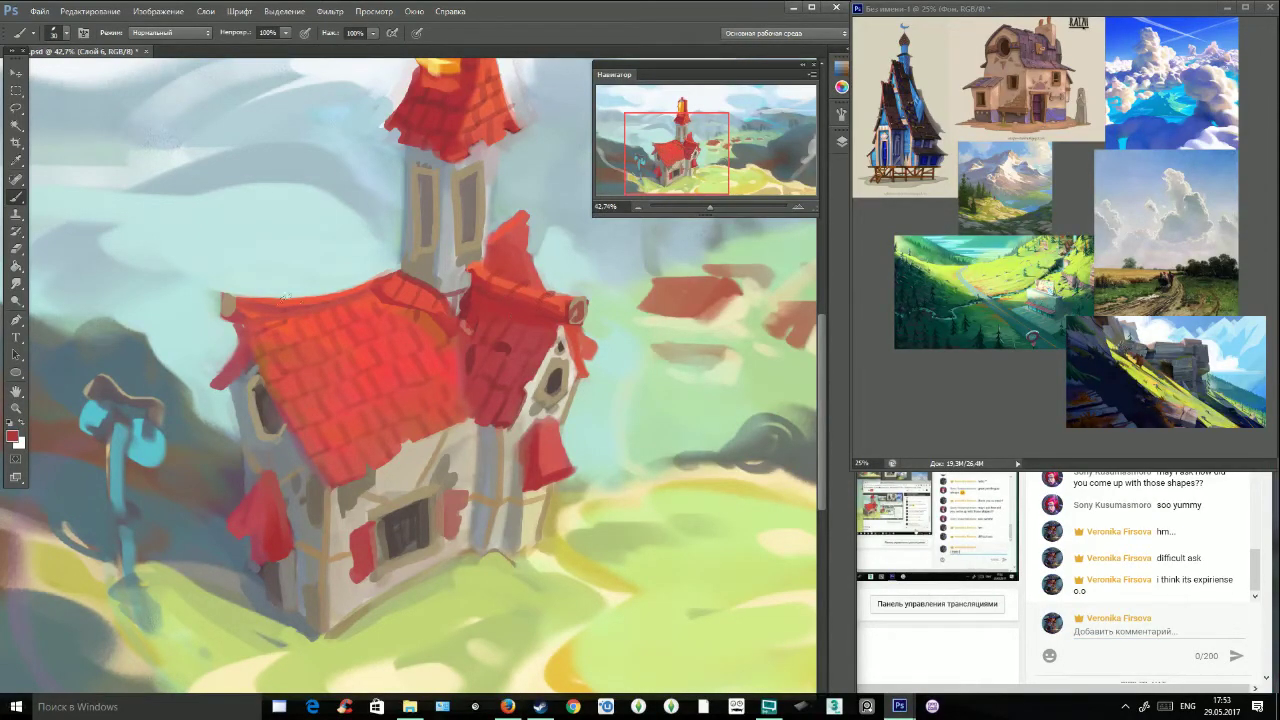
left_click_drag(709, 208, 706, 212)
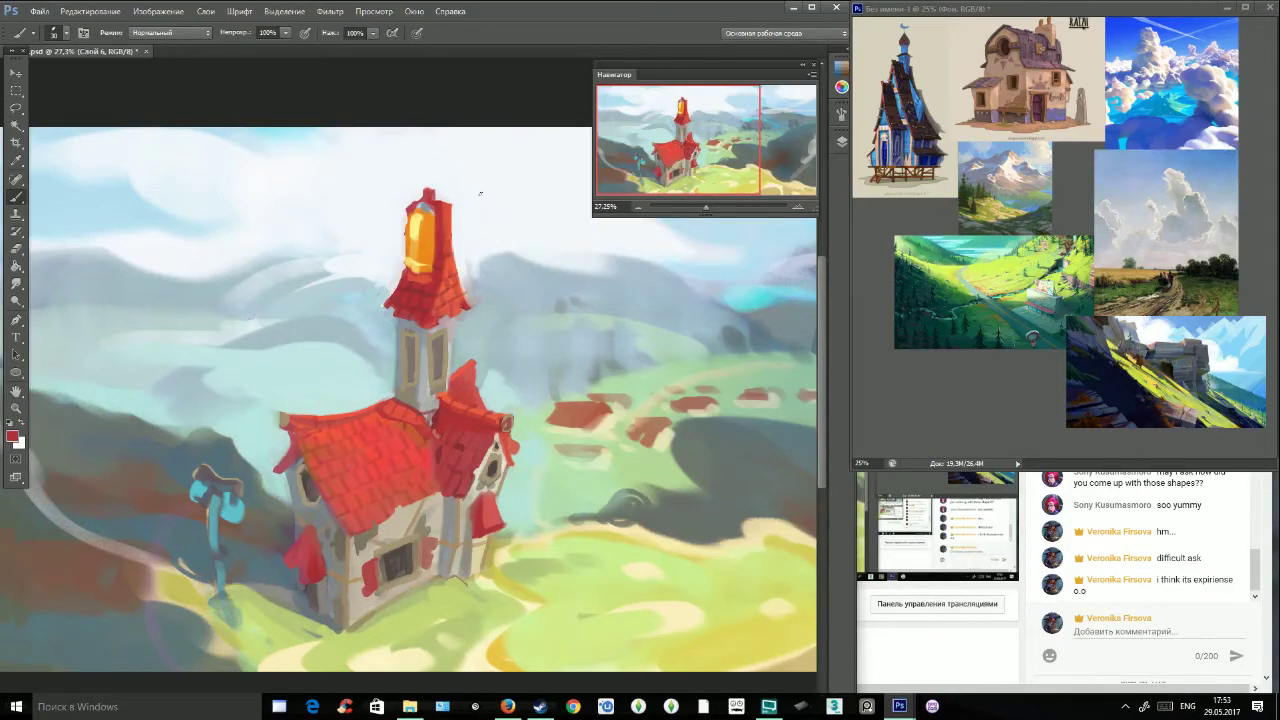
mouse_move(719, 208)
left_mouse_down()
mouse_move(702, 207)
mouse_move(711, 201)
left_mouse_up()
left_click_drag(680, 142, 662, 162)
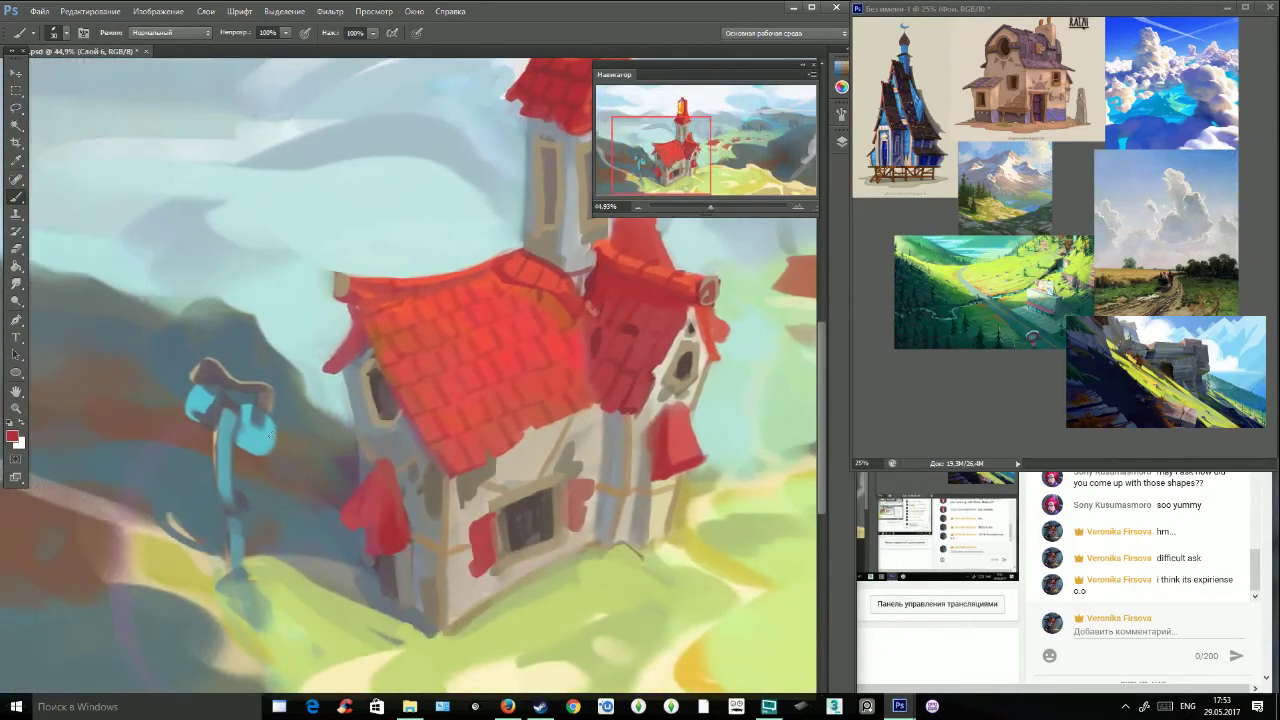
left_click(233, 412, "alt")
left_click(13, 437)
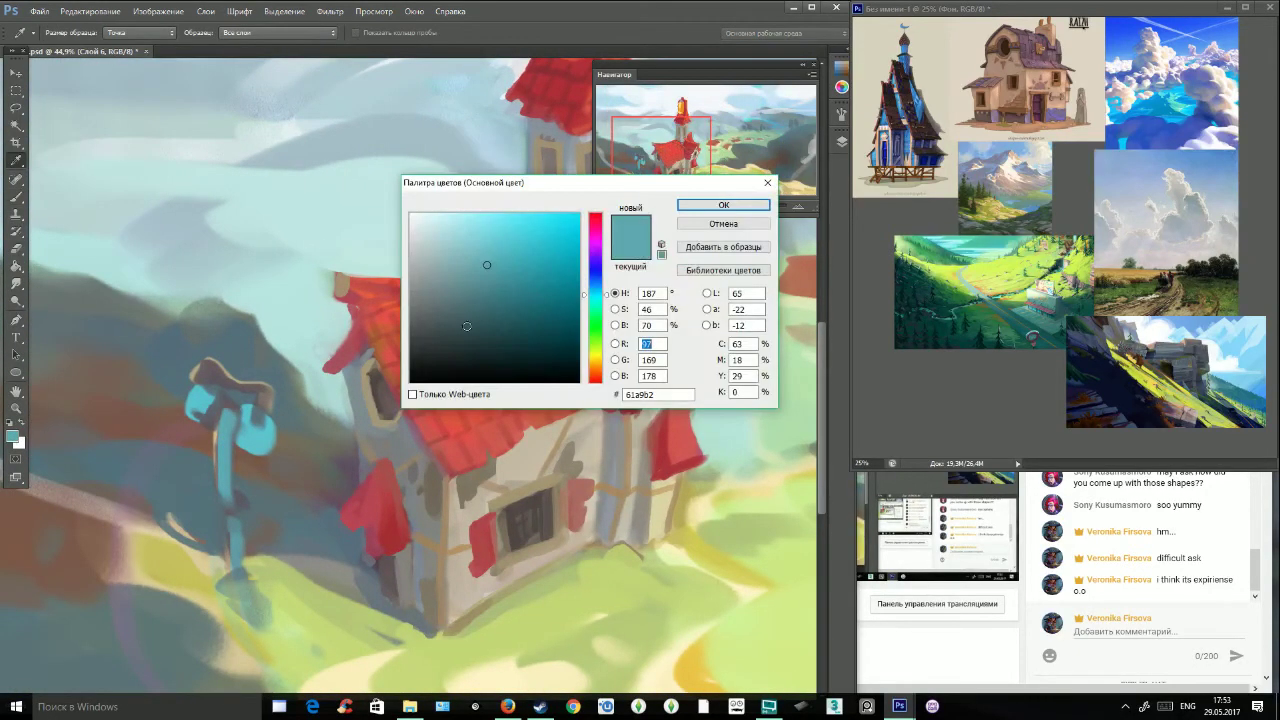
left_click_drag(486, 266, 454, 337)
left_click(442, 353)
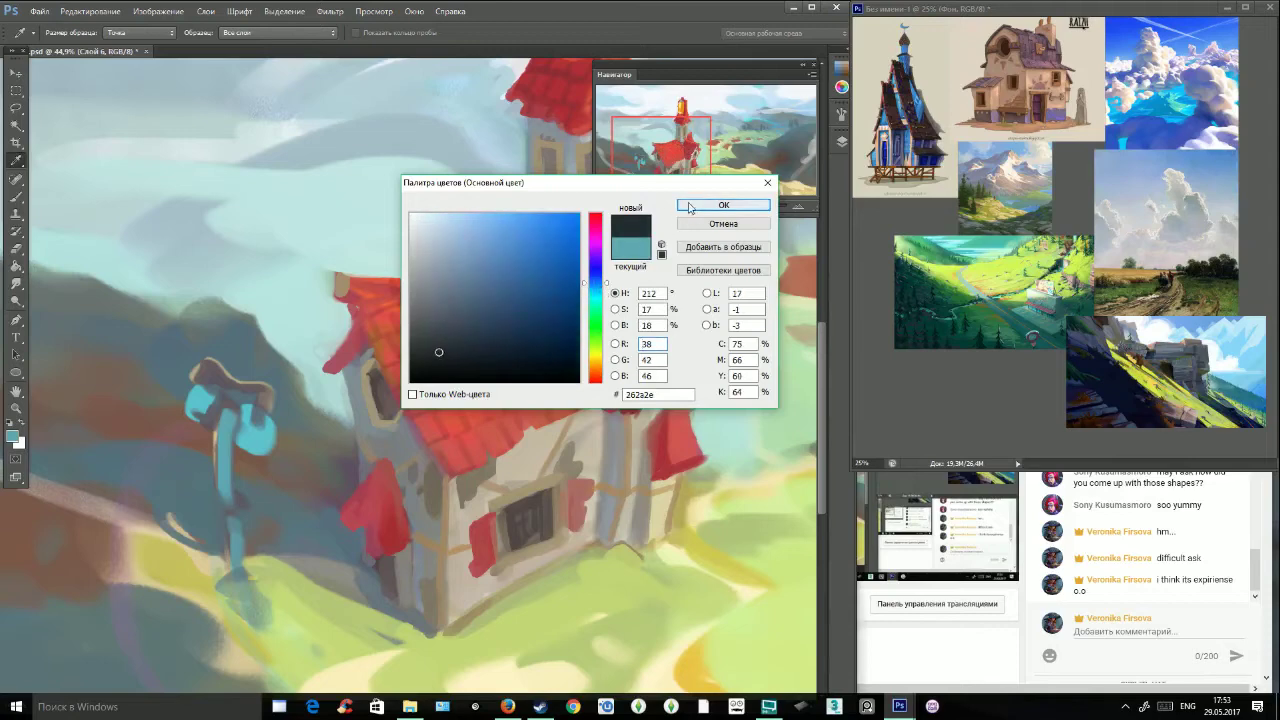
left_click(723, 205)
Set the brush size to 19 px and paint dark outlines along the lamp post's pole down to its base.
key("b")
left_click(57, 32)
left_click(31, 76)
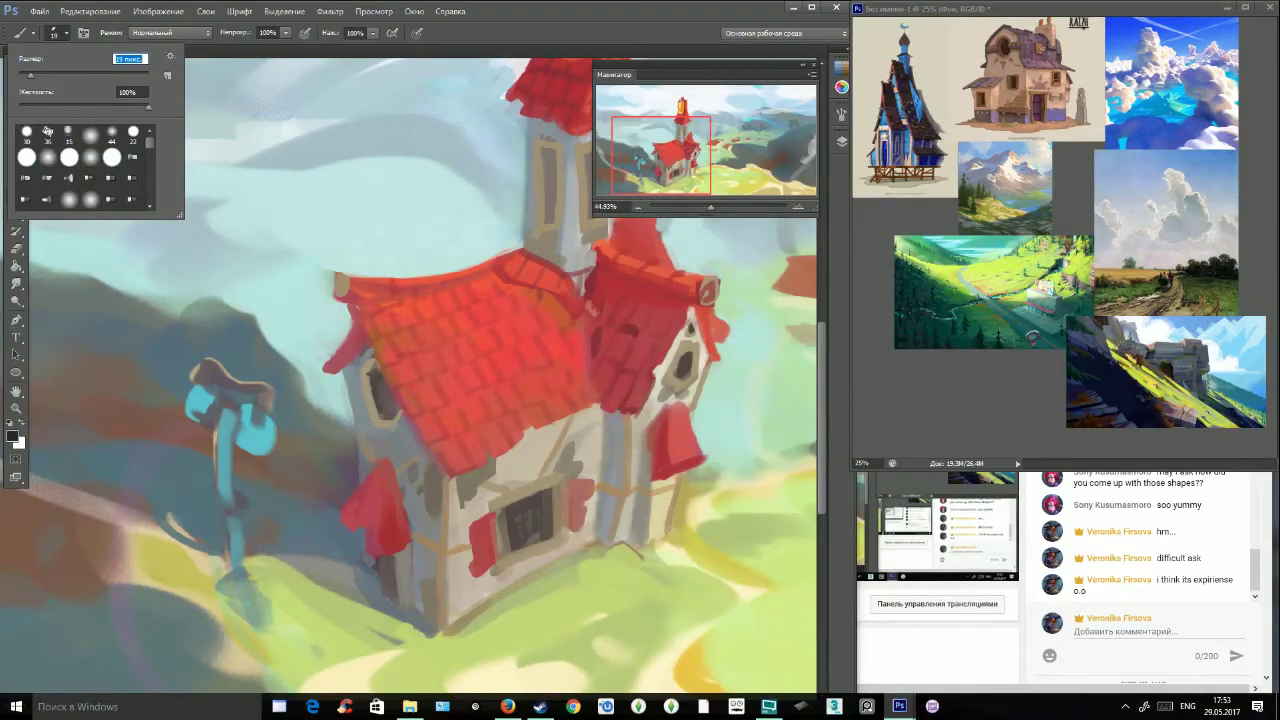
key("Return")
mouse_move(214, 428)
left_mouse_down()
mouse_move(228, 574)
mouse_move(218, 598)
left_mouse_up()
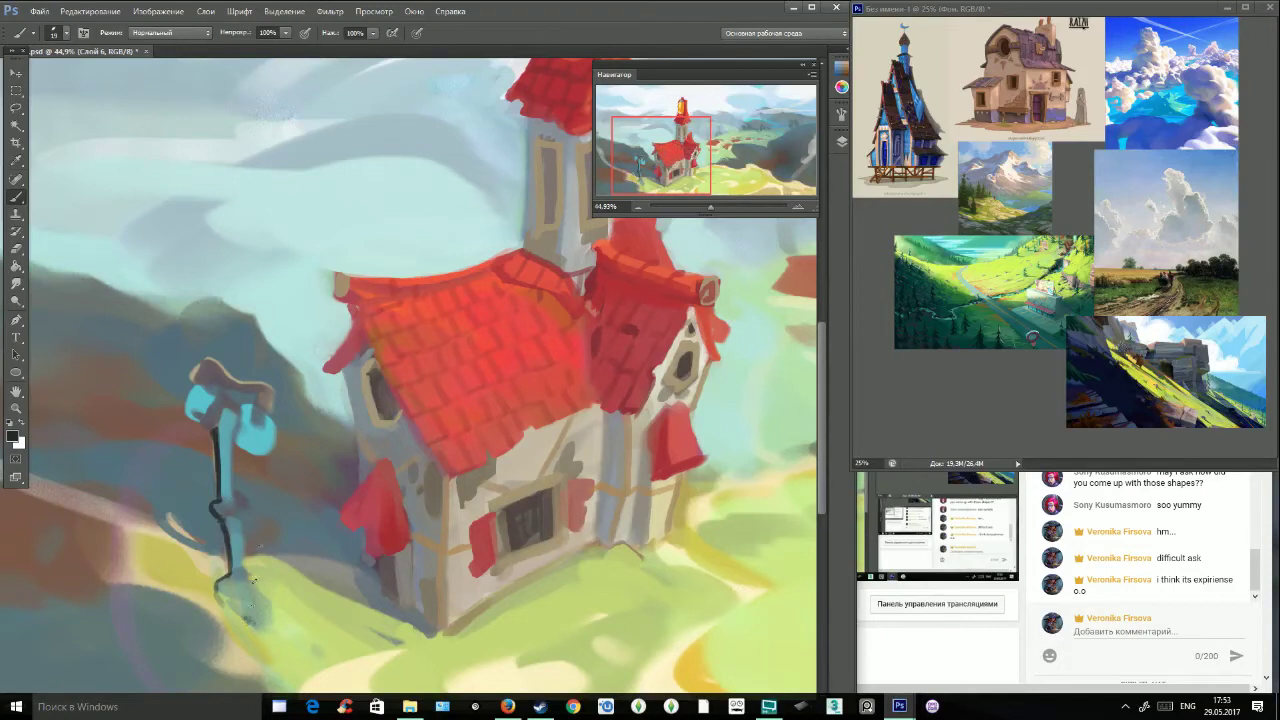
left_click_drag(240, 496, 261, 622)
Shape the lamp post's collar and base with strokes in colours sampled from the painting.
left_click(277, 594, "alt")
left_click(214, 507, "alt")
left_click_drag(224, 529, 229, 570)
left_click(217, 564, "alt")
left_click(209, 508, "alt")
mouse_move(212, 503)
left_mouse_down()
mouse_move(232, 518)
mouse_move(250, 592)
mouse_move(246, 581)
left_mouse_up()
left_click(219, 496, "alt")
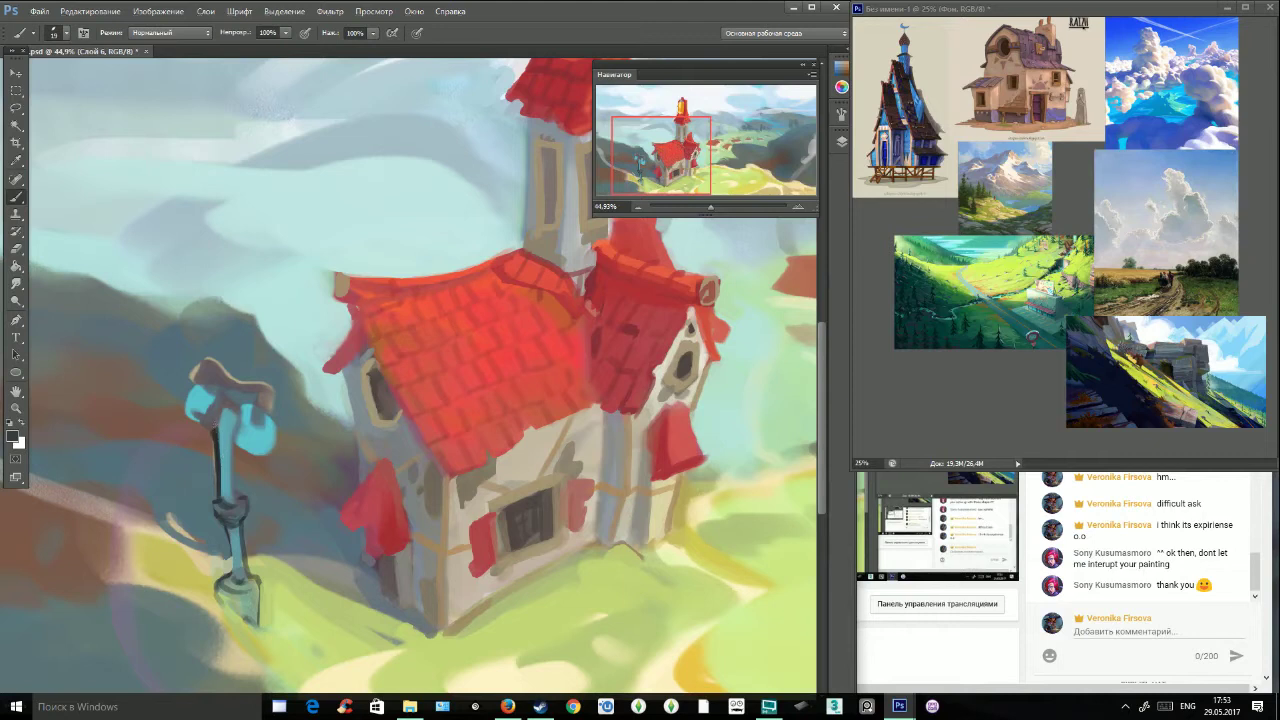
Outline the lamp post's head and two blue lanterns in dark tones and repaint the bracket between them with sampled colours.
mouse_move(188, 386)
left_mouse_down()
mouse_move(268, 456)
mouse_move(271, 385)
mouse_move(188, 364)
mouse_move(193, 373)
mouse_move(222, 349)
mouse_move(226, 371)
mouse_move(245, 376)
mouse_move(230, 376)
mouse_move(221, 424)
mouse_move(227, 381)
mouse_move(224, 432)
left_mouse_up()
left_click(237, 384, "alt")
left_click(219, 426, "alt")
left_click(230, 438, "alt")
mouse_move(230, 377)
left_mouse_down()
mouse_move(226, 434)
mouse_move(221, 423)
left_mouse_up()
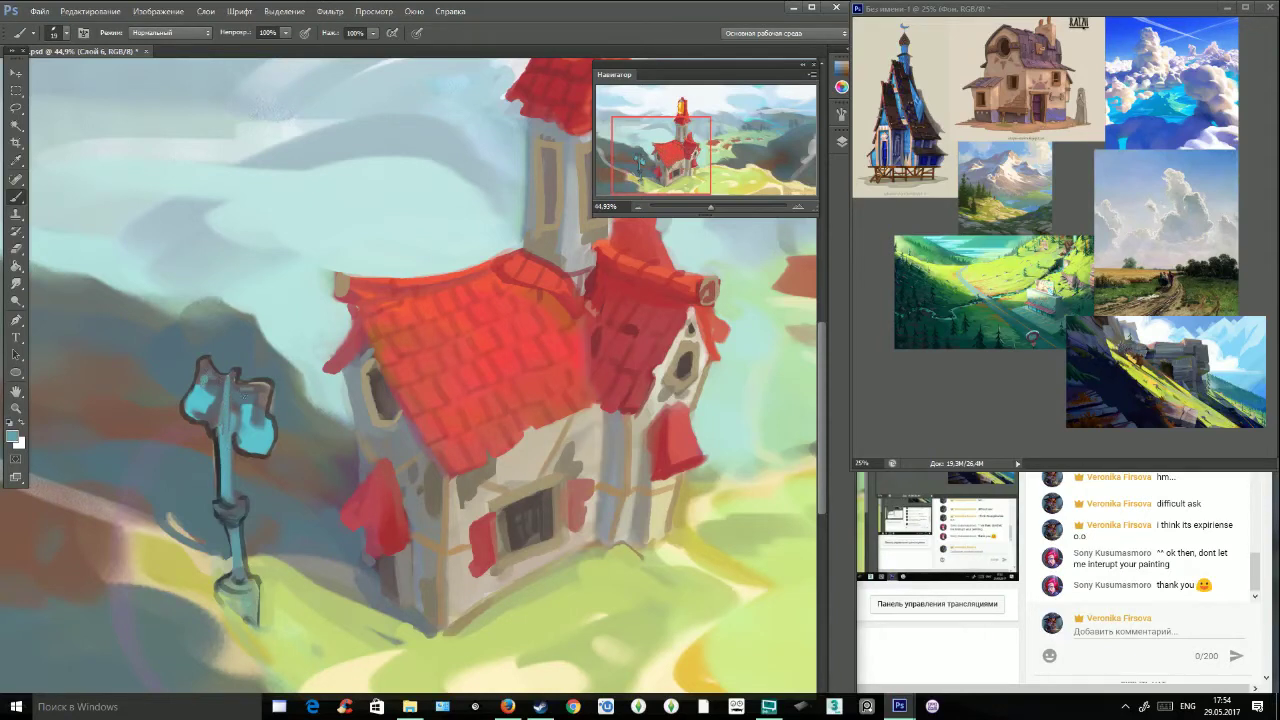
left_click(211, 420, "alt")
left_click_drag(218, 398, 216, 417)
left_click(244, 455, "alt")
mouse_move(272, 449)
left_mouse_down()
mouse_move(248, 455)
mouse_move(272, 449)
left_mouse_up()
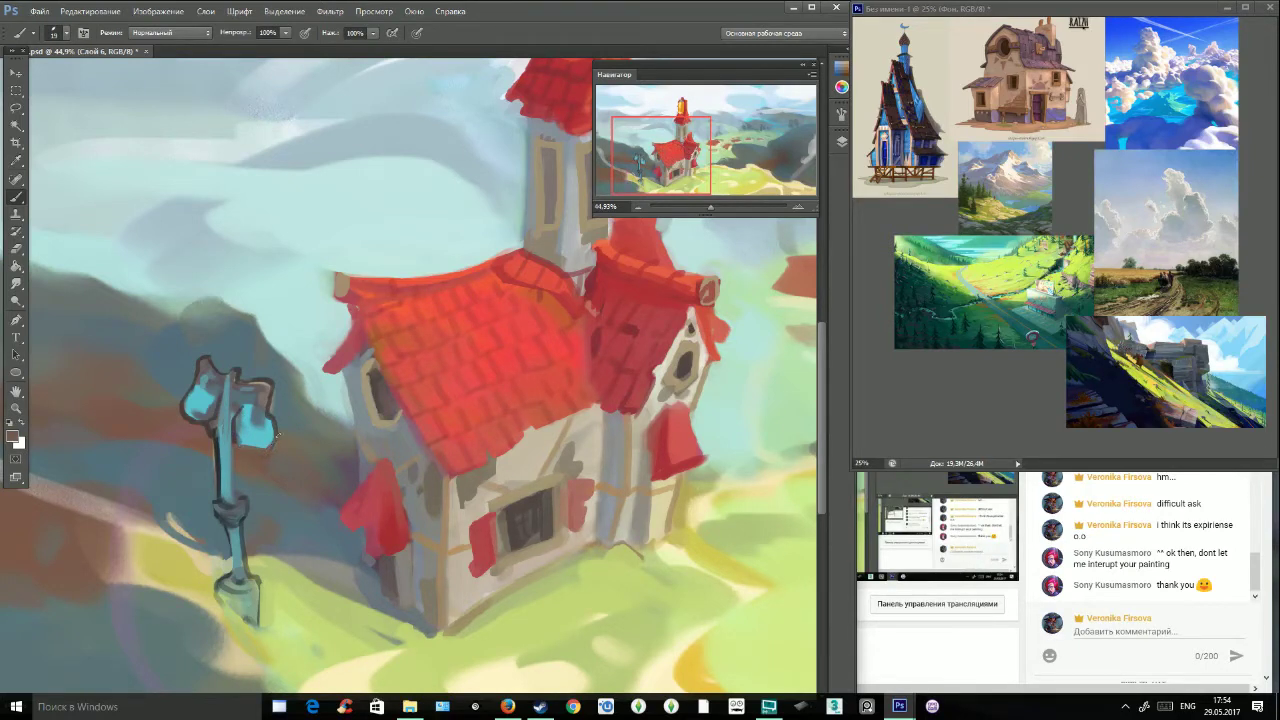
Paint dark red rounded ends on the lowest row of roof tiles of the house and turret, using a colour sampled from the roof.
mouse_move(665, 160)
left_mouse_down()
mouse_move(687, 144)
mouse_move(690, 160)
left_mouse_up()
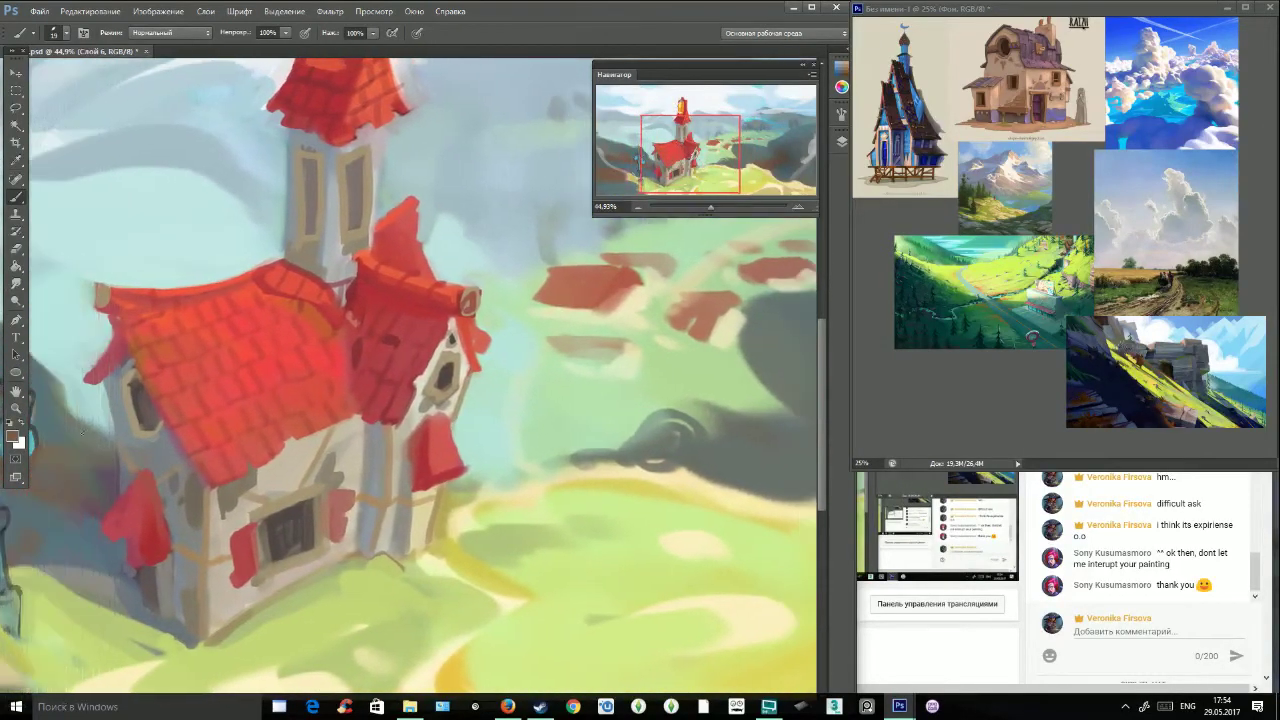
left_click(101, 401, "alt")
left_click(395, 418, "alt")
left_click(721, 208)
left_click_drag(721, 208, 719, 208)
left_click_drag(688, 148, 665, 155)
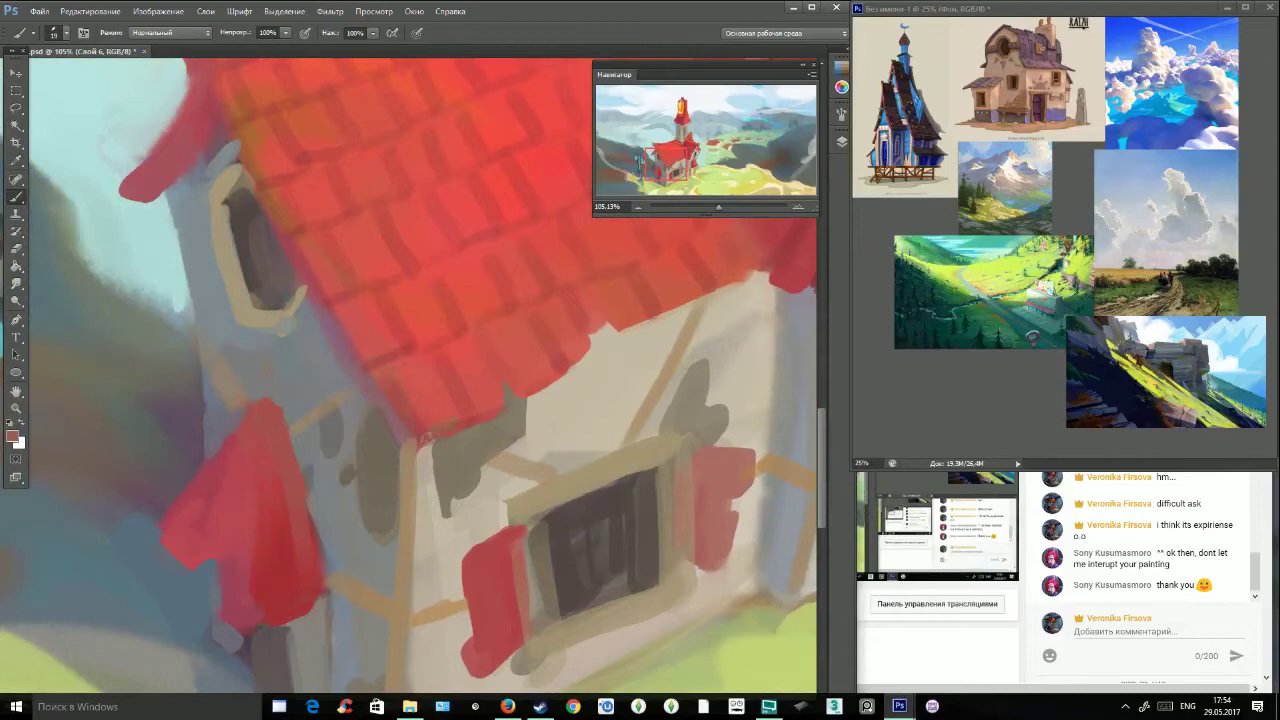
left_click(784, 241, "alt")
left_click_drag(784, 241, 595, 381)
left_click_drag(548, 417, 586, 419)
left_click_drag(506, 406, 525, 418)
mouse_move(174, 556)
left_mouse_down()
mouse_move(263, 516)
mouse_move(335, 451)
mouse_move(476, 400)
left_mouse_up()
Shade the end of the left eave and add dark red tile ends along the next two rows of the main roof.
left_click_drag(701, 157, 665, 146)
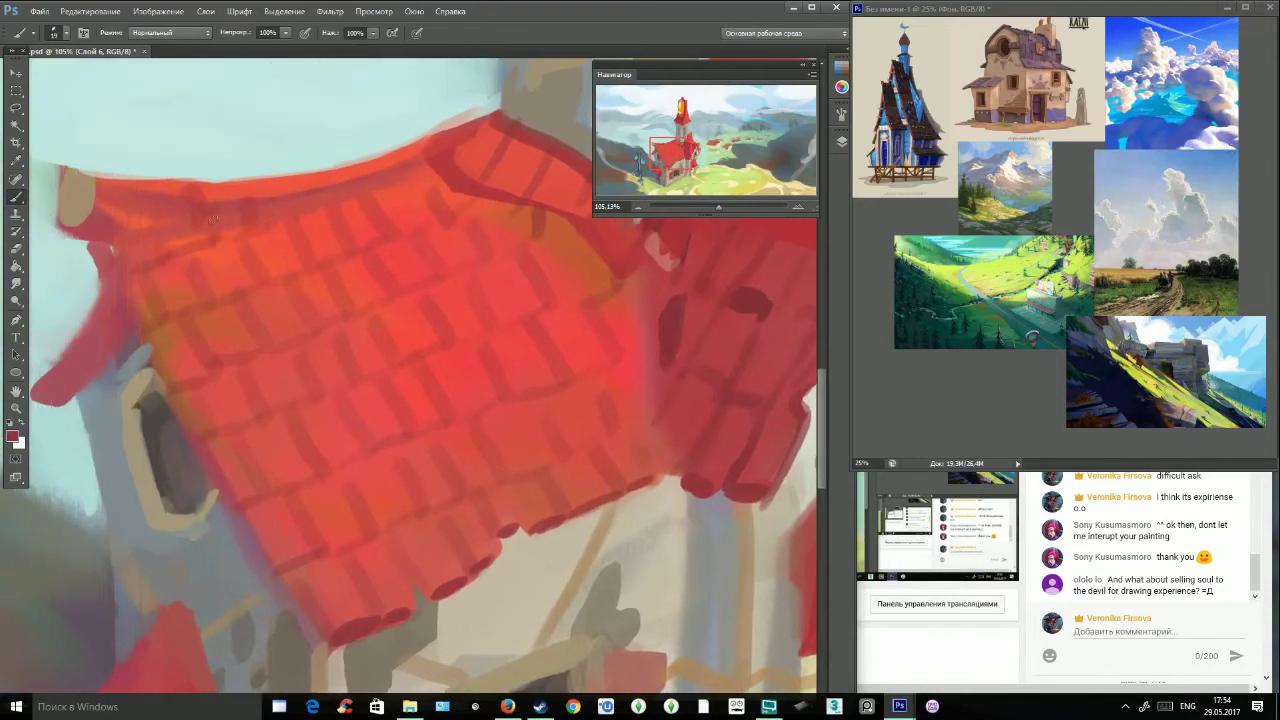
mouse_move(100, 314)
left_mouse_down()
mouse_move(87, 348)
mouse_move(93, 322)
mouse_move(46, 386)
mouse_move(75, 332)
left_mouse_up()
left_click(60, 344, "alt")
left_click(350, 637, "alt")
mouse_move(284, 566)
left_mouse_down()
mouse_move(548, 462)
mouse_move(512, 479)
mouse_move(521, 466)
mouse_move(513, 473)
mouse_move(548, 458)
mouse_move(567, 466)
mouse_move(604, 432)
left_mouse_up()
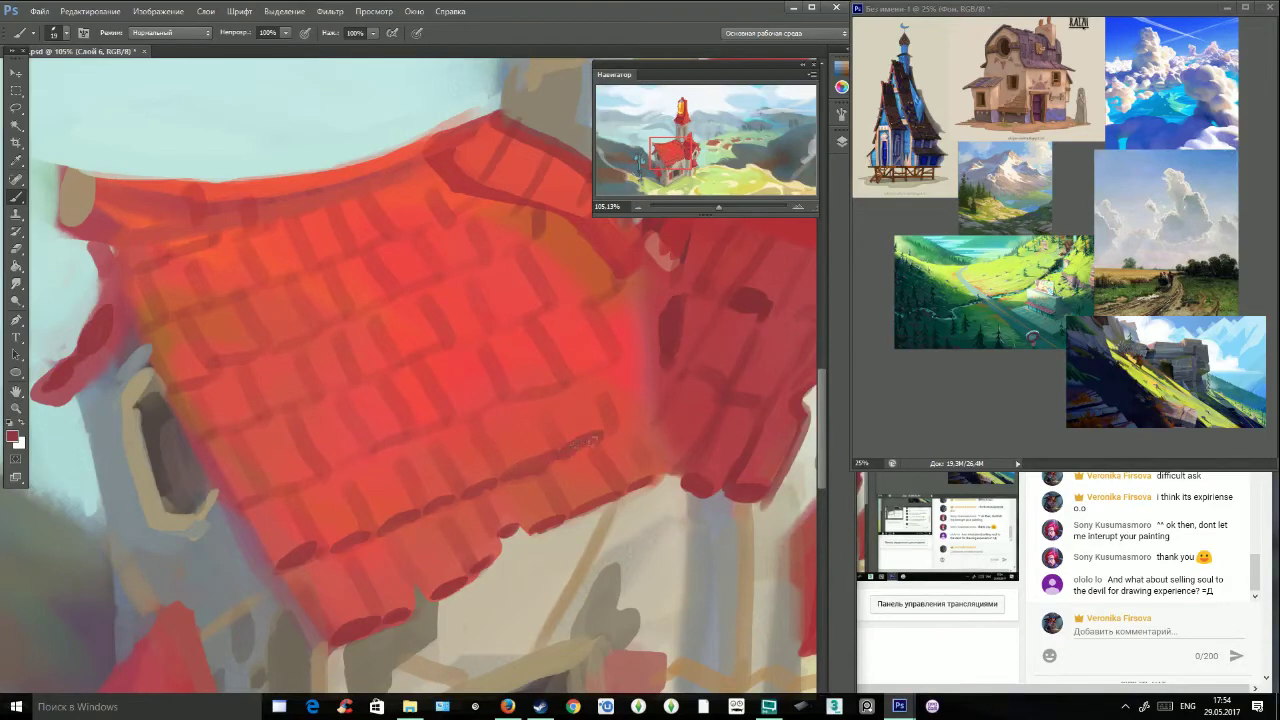
left_click_drag(244, 502, 614, 363)
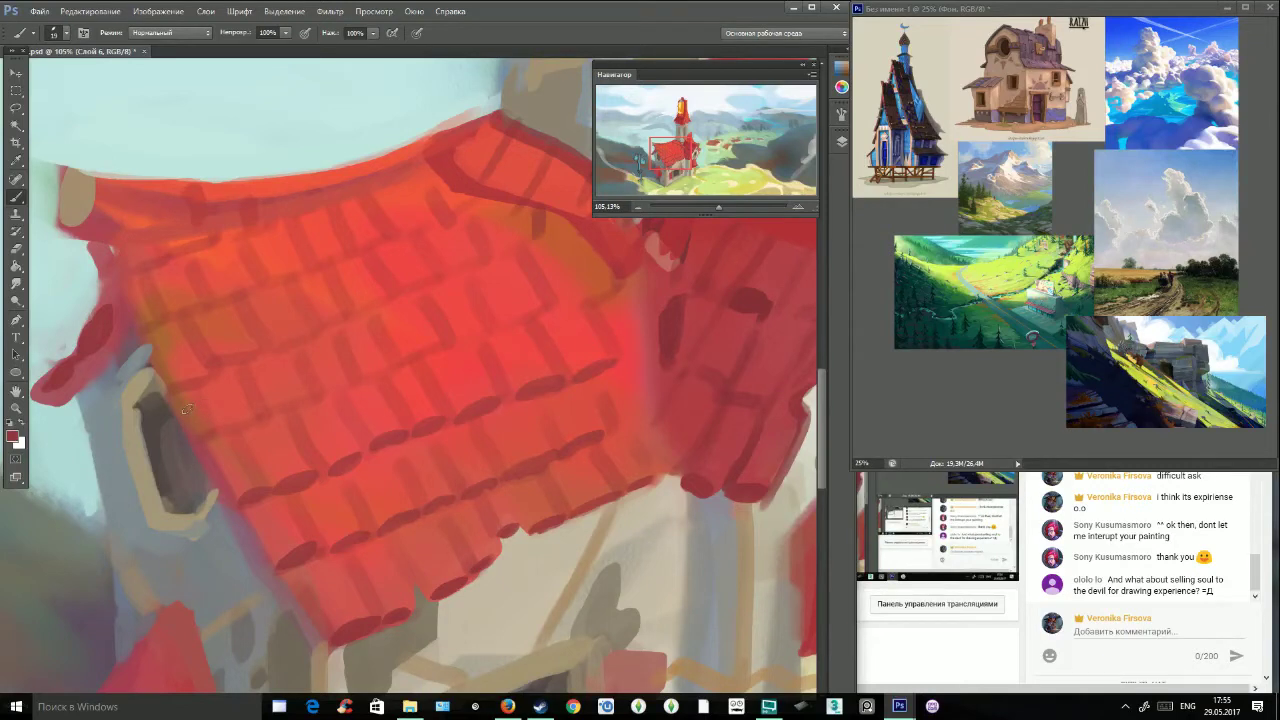
Switch to the browser and post the chat reply "bye salt, blood, made around , stay in mid and say- i will work every day...min 4-6 hours ehehe".
left_click(1133, 634)
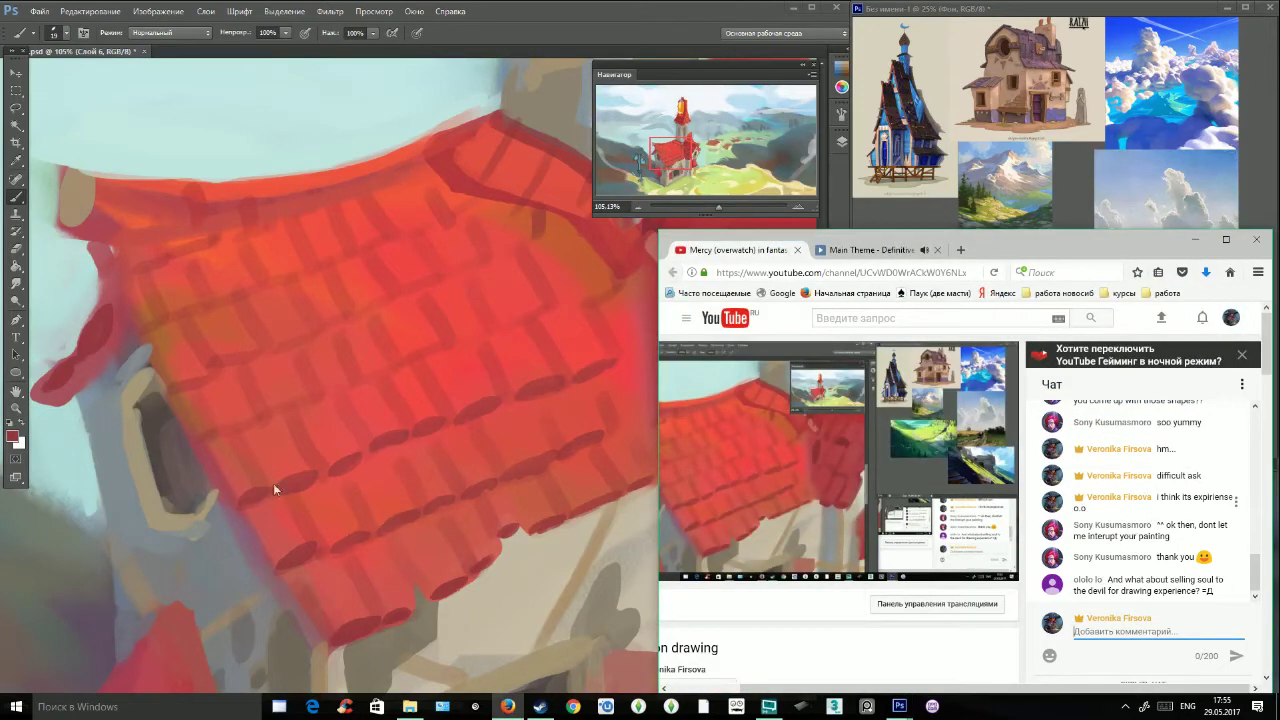
type("H")
type("ye sa")
type("lt, bloo")
type("d")
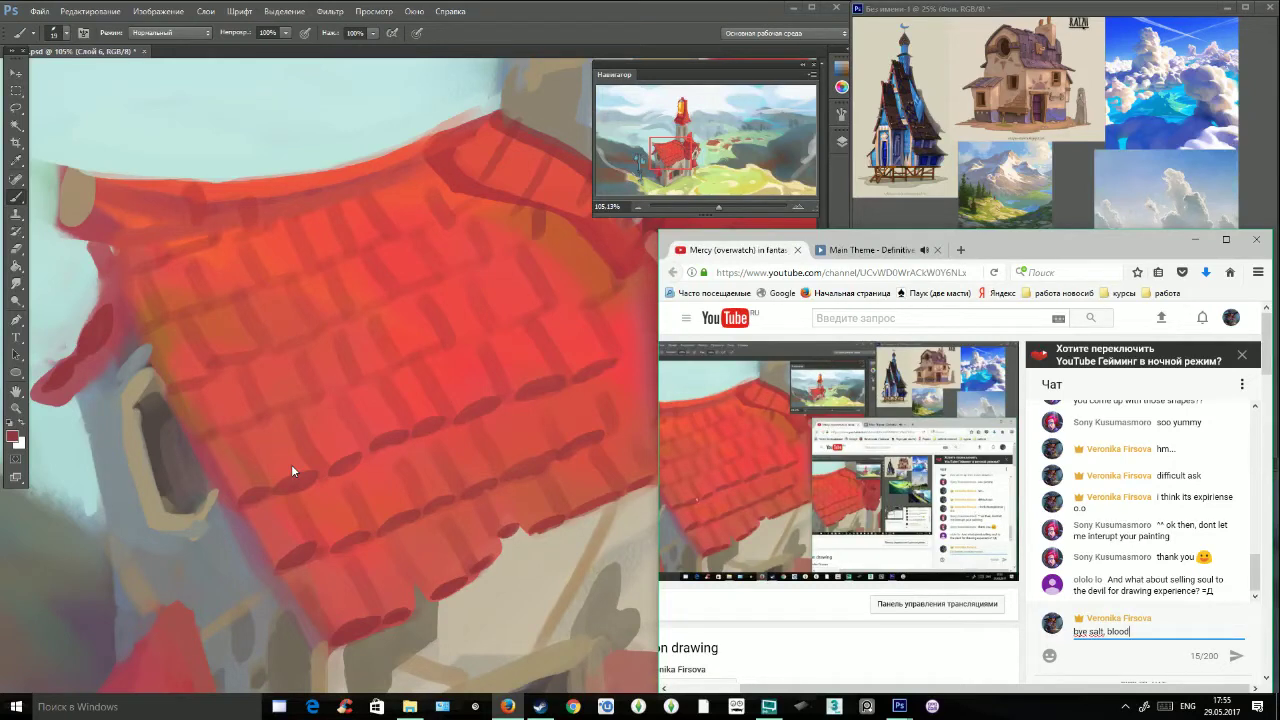
type("  made around , stay in")
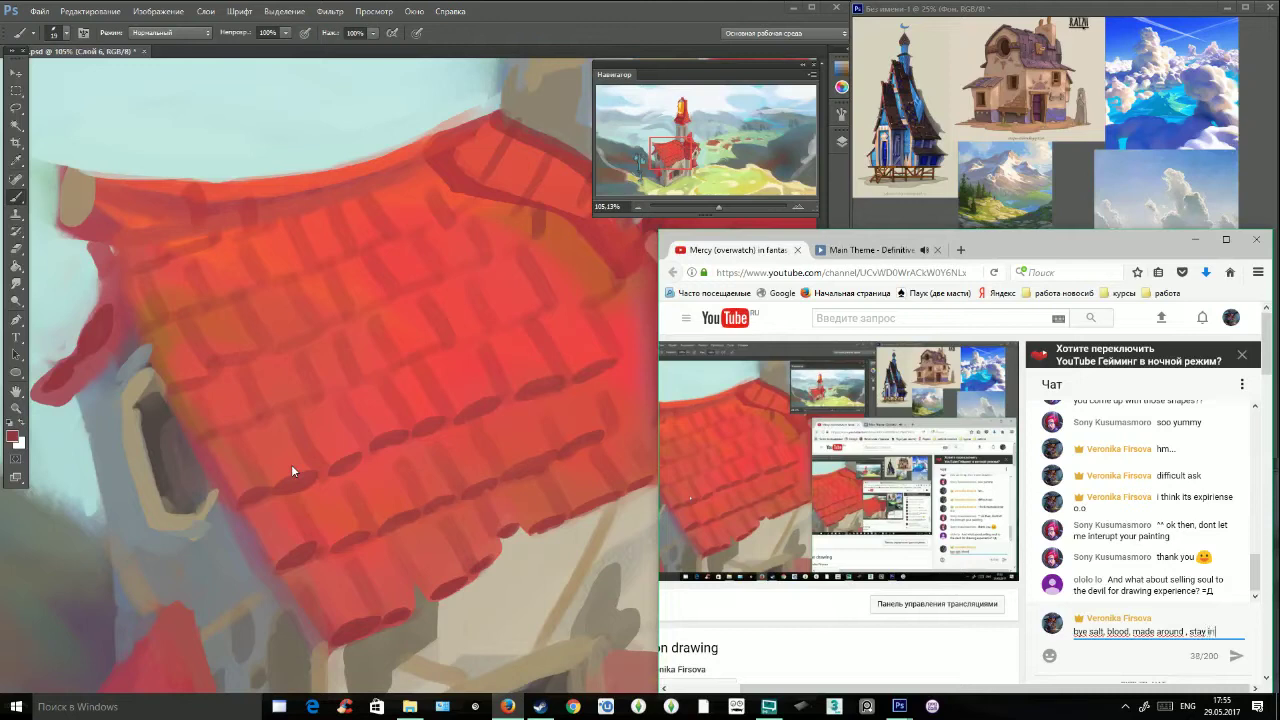
type(" mid and say")
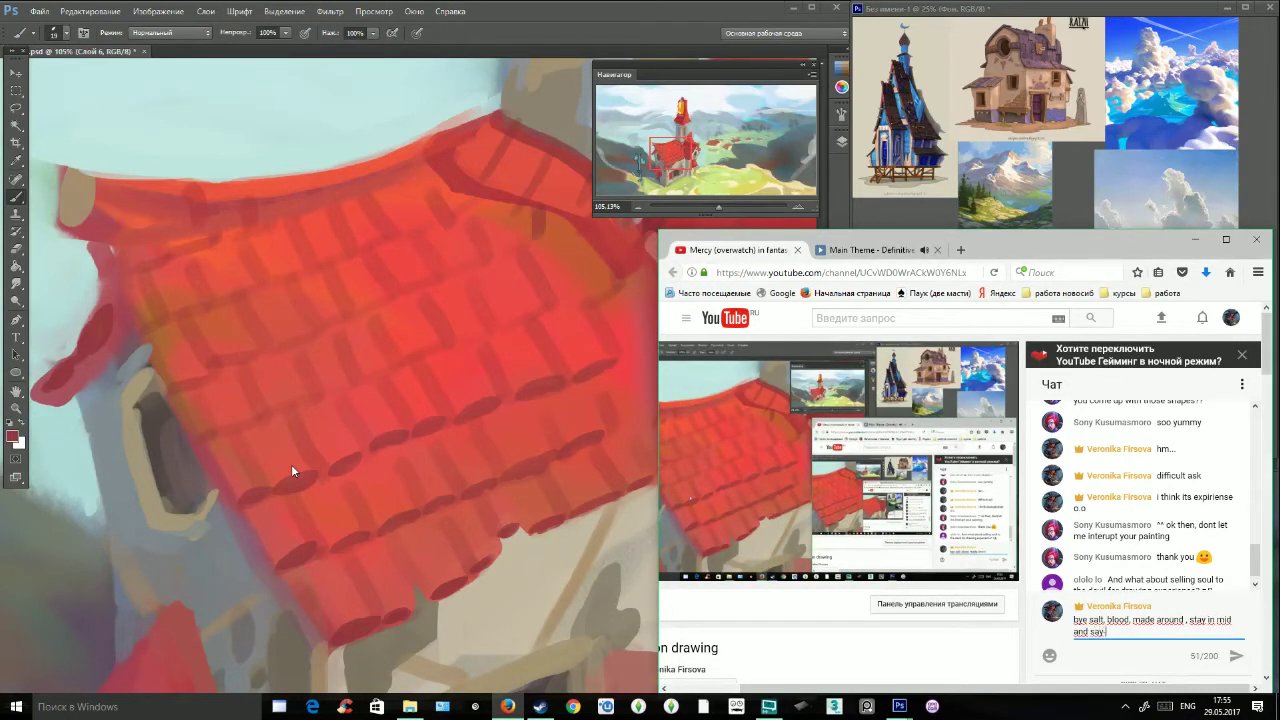
type("  i will work every da")
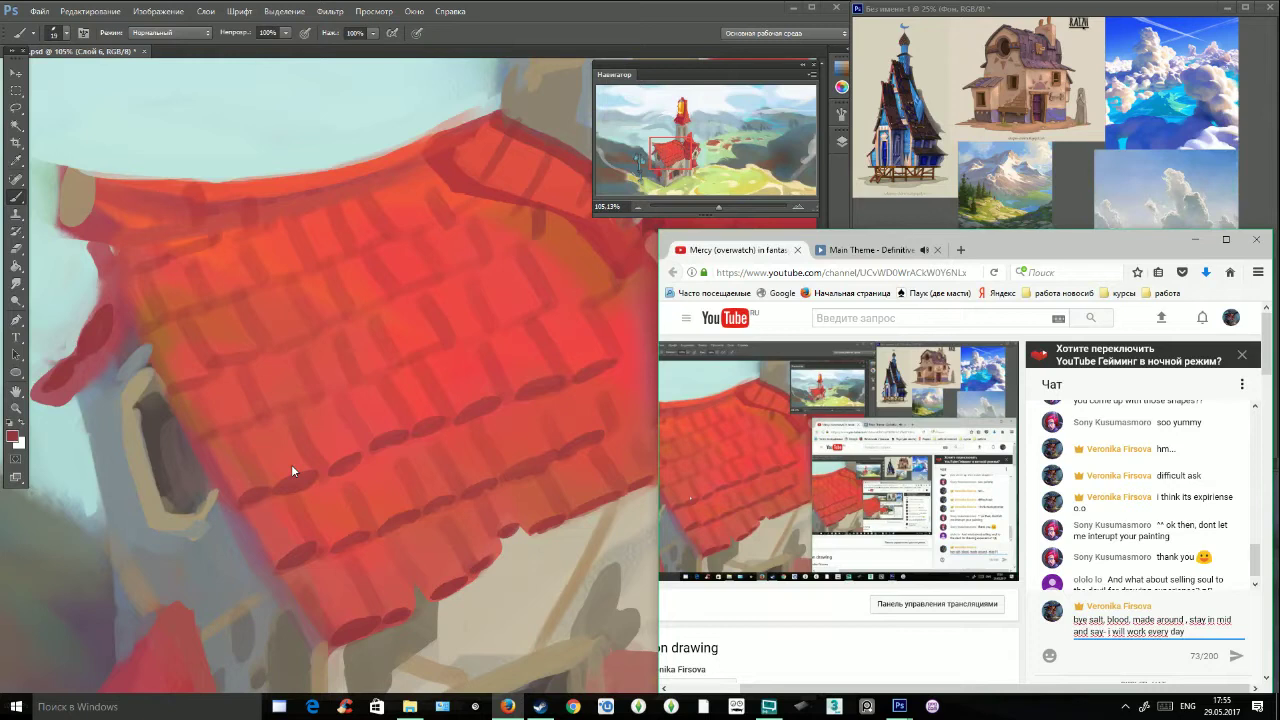
type("y min 6 h")
type("-6 hours ehehe")
key("Return")
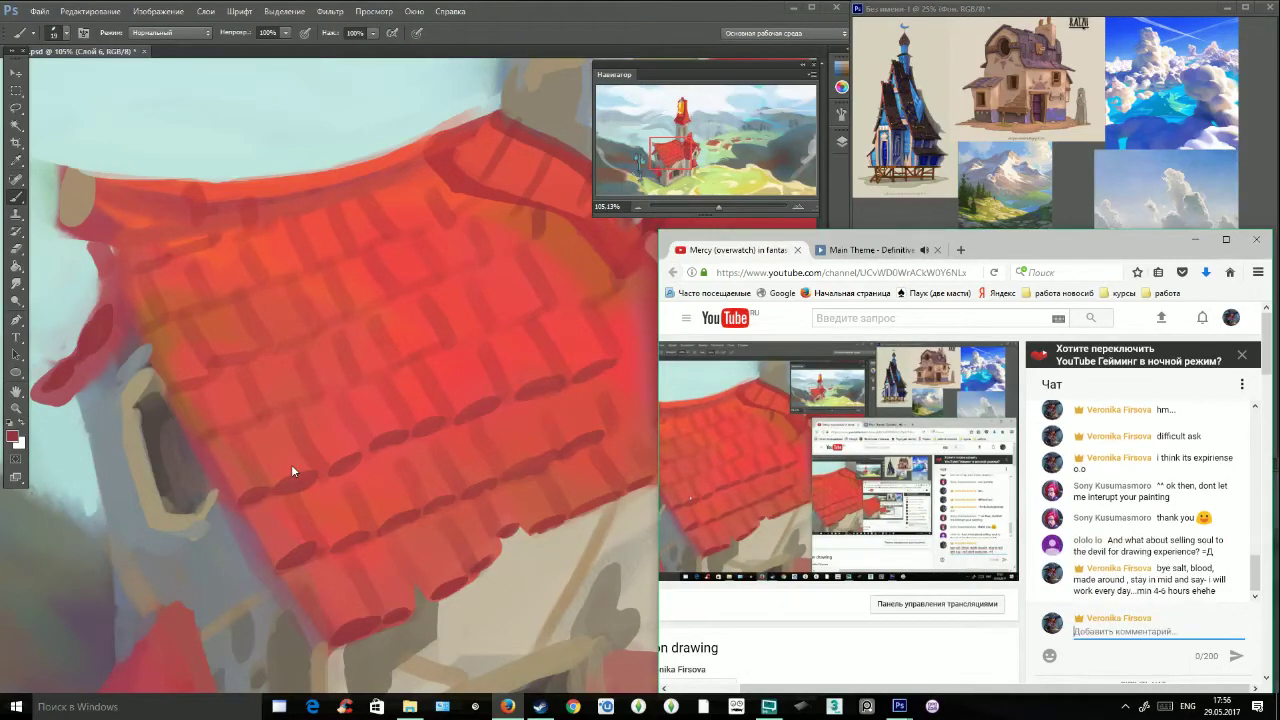
Return to Photoshop and paint dark tile ends on the two middle rows of the main roof.
left_click(598, 14)
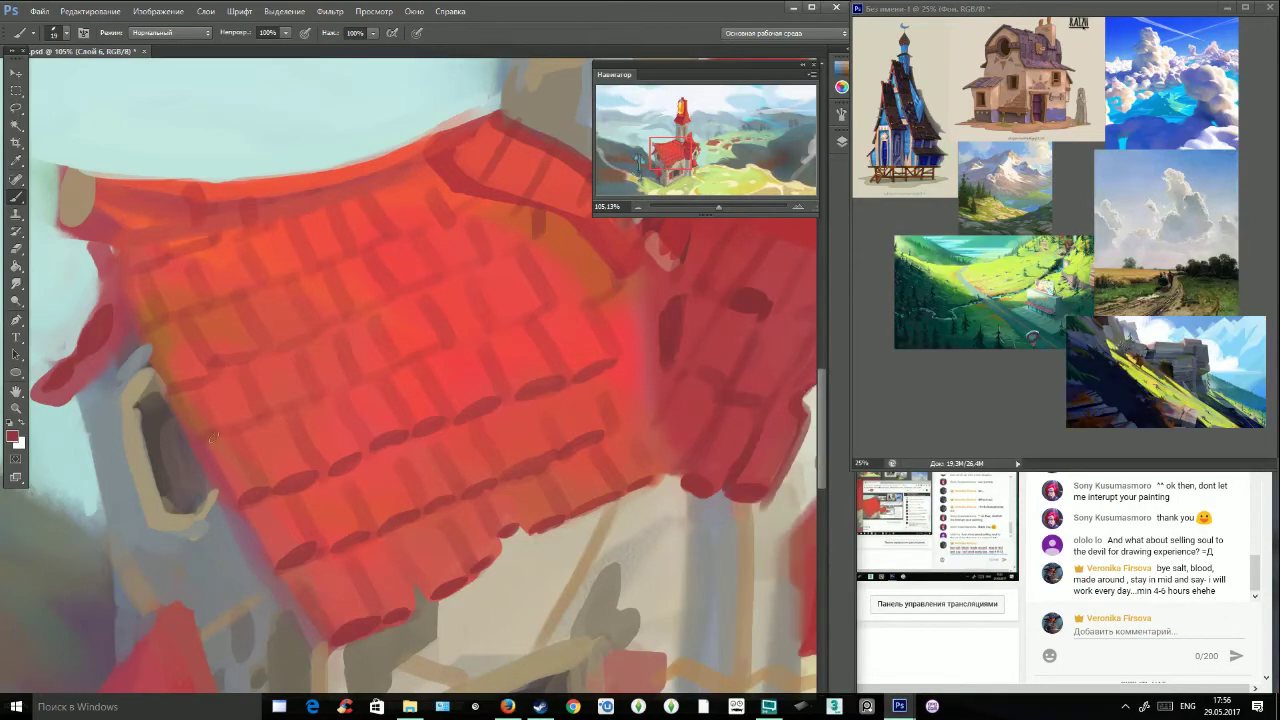
mouse_move(234, 431)
left_mouse_down()
mouse_move(531, 326)
mouse_move(517, 324)
mouse_move(546, 311)
left_mouse_up()
left_click_drag(178, 382, 488, 264)
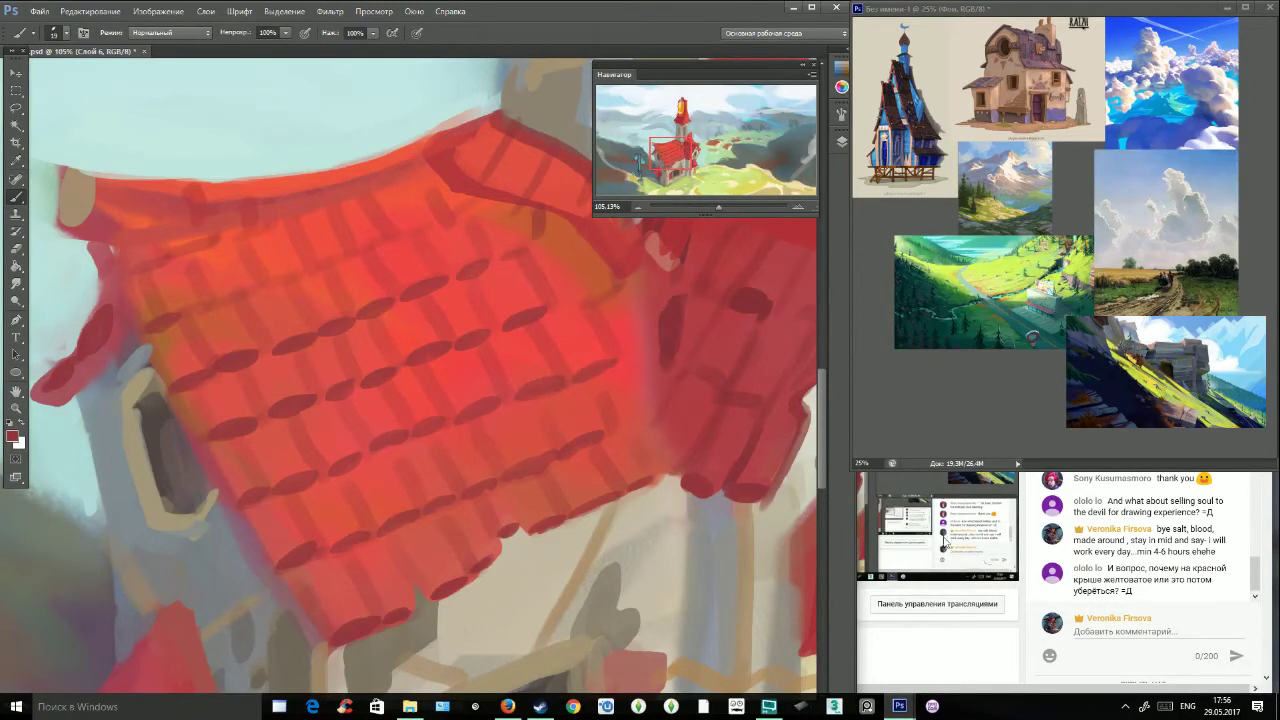
Switch to the browser and post the Russian chat reply "потому что вокруг все зеленое, я пока не совсем знаю как это связать вместе".
left_click(508, 706)
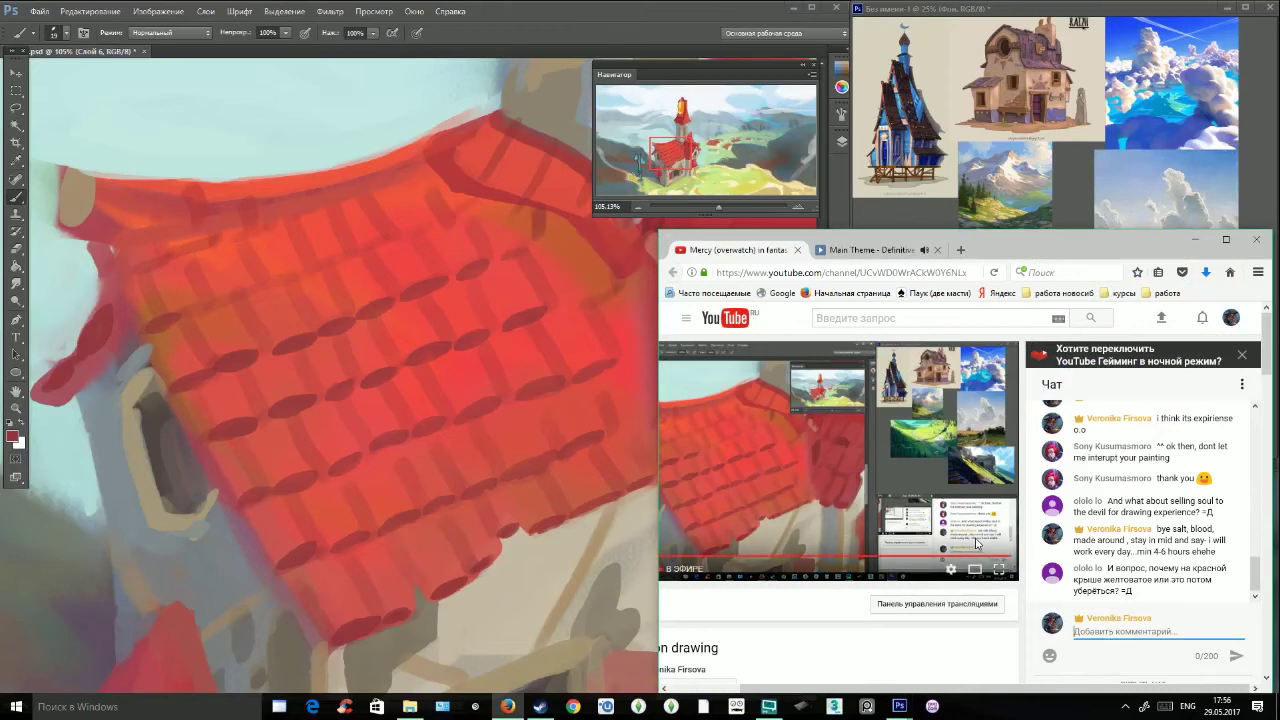
key("alt+shift")
type("по")
type("тому что ")
type("я")
key("BackSpace")
key("BackSpace")
key("BackSpace")
key("BackSpace")
type("вокру")
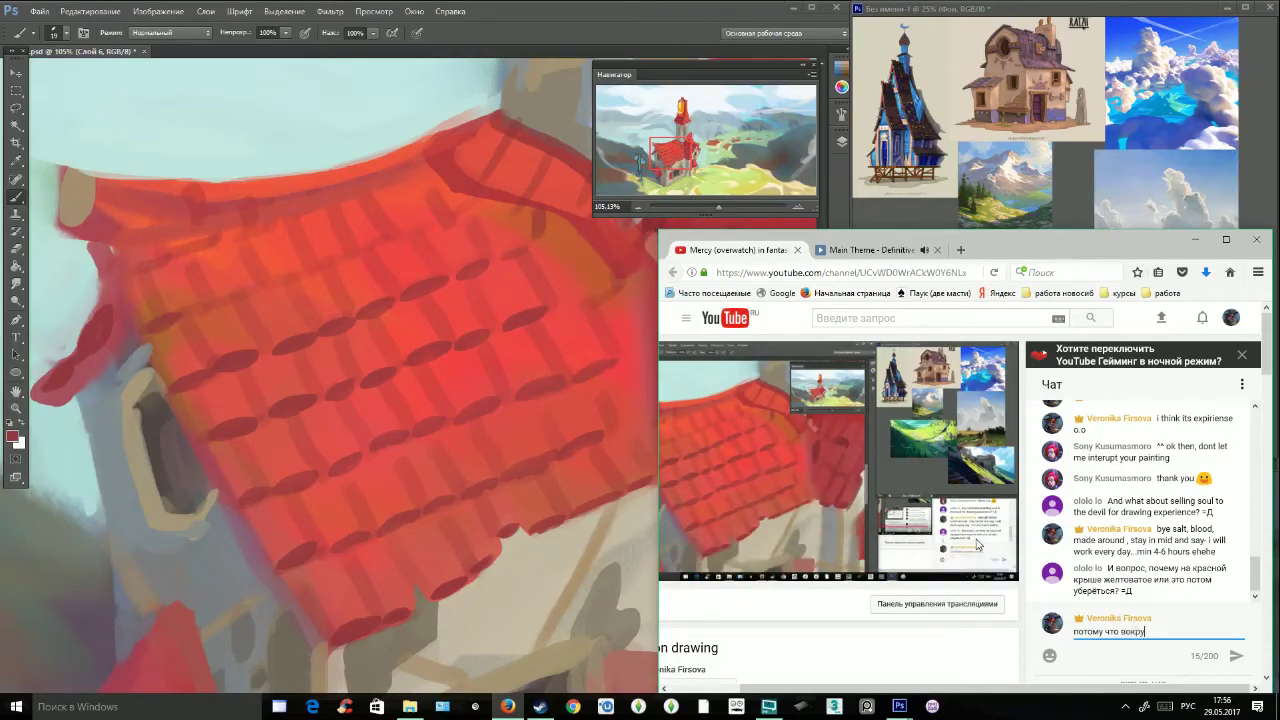
type("г все зеленое, я пока не совсе")
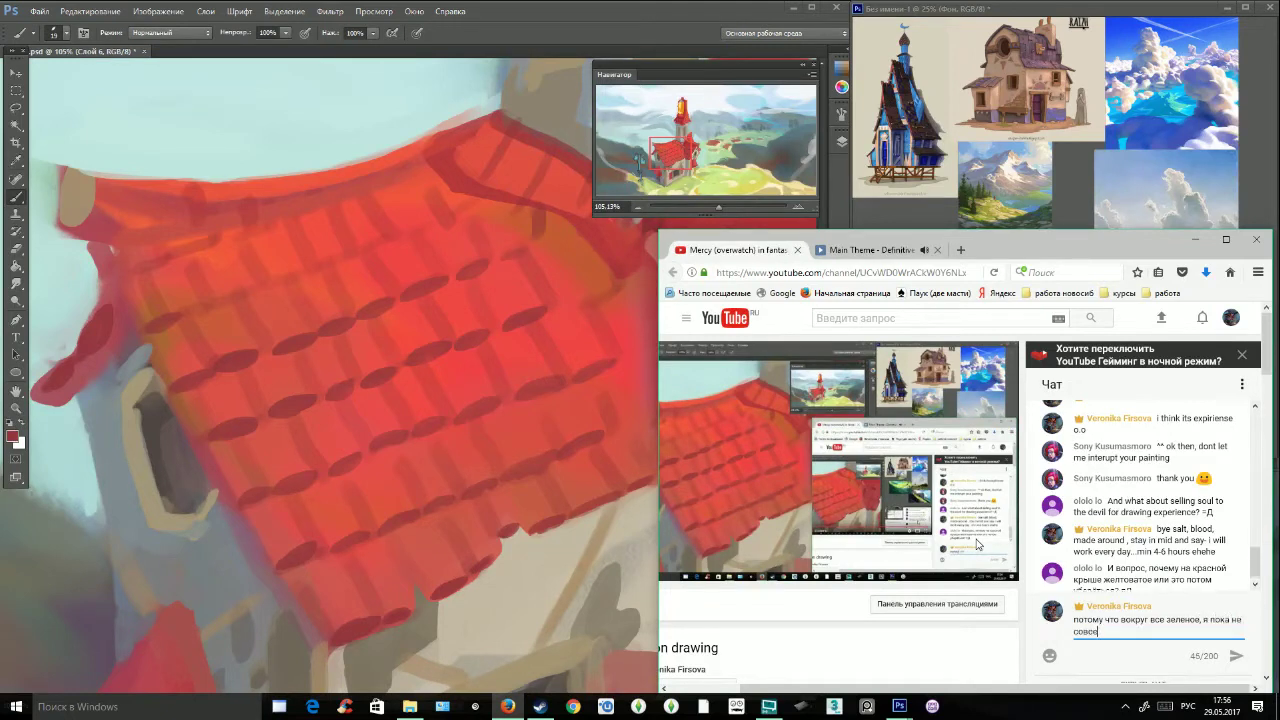
type("м знаю как это связать вместе")
key("Return")
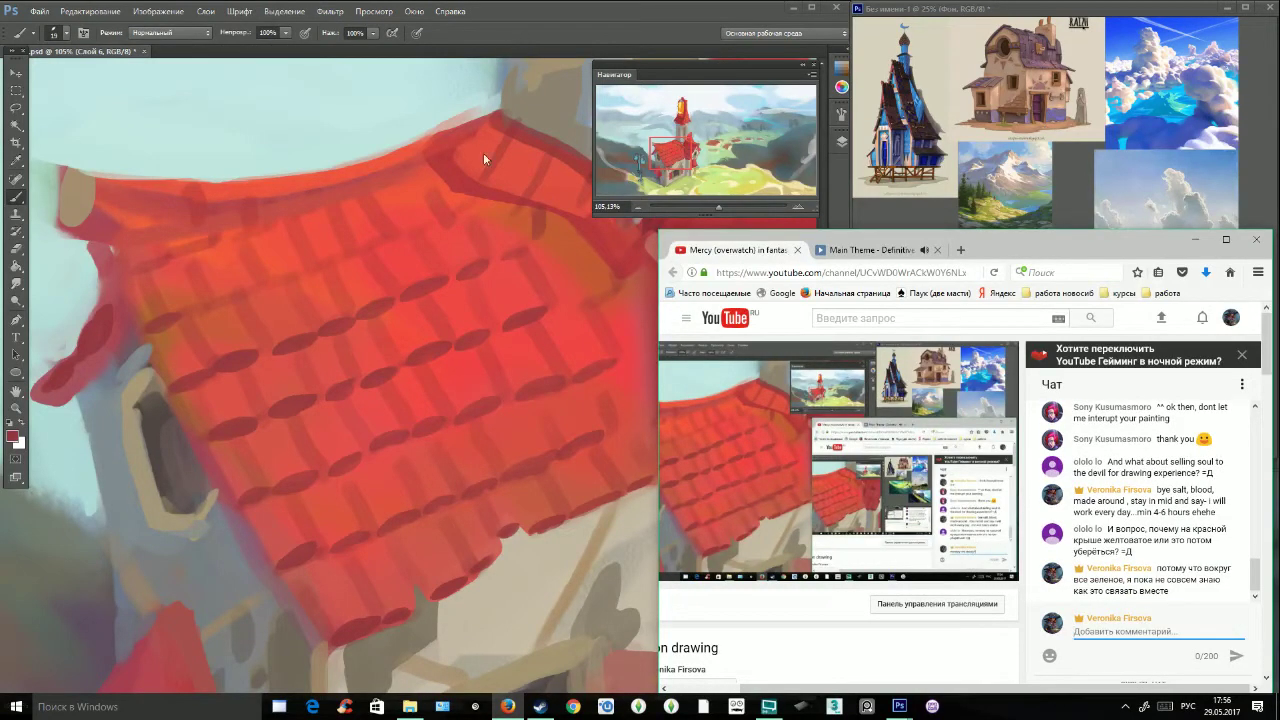
Return to Photoshop and paint dark tile ends along the uppermost rows of the main roof with sampled reds.
left_click(547, 26)
mouse_move(195, 310)
left_mouse_down()
mouse_move(234, 302)
mouse_move(182, 319)
mouse_move(462, 222)
left_mouse_up()
left_click(209, 289, "alt")
left_click(221, 303, "alt")
mouse_move(148, 270)
left_mouse_down()
mouse_move(230, 255)
mouse_move(187, 258)
mouse_move(265, 243)
mouse_move(231, 245)
mouse_move(318, 213)
left_mouse_up()
Add dark red tile ends to the middle rows of the turret roof.
mouse_move(718, 208)
left_mouse_down()
mouse_move(703, 209)
mouse_move(729, 185)
left_mouse_up()
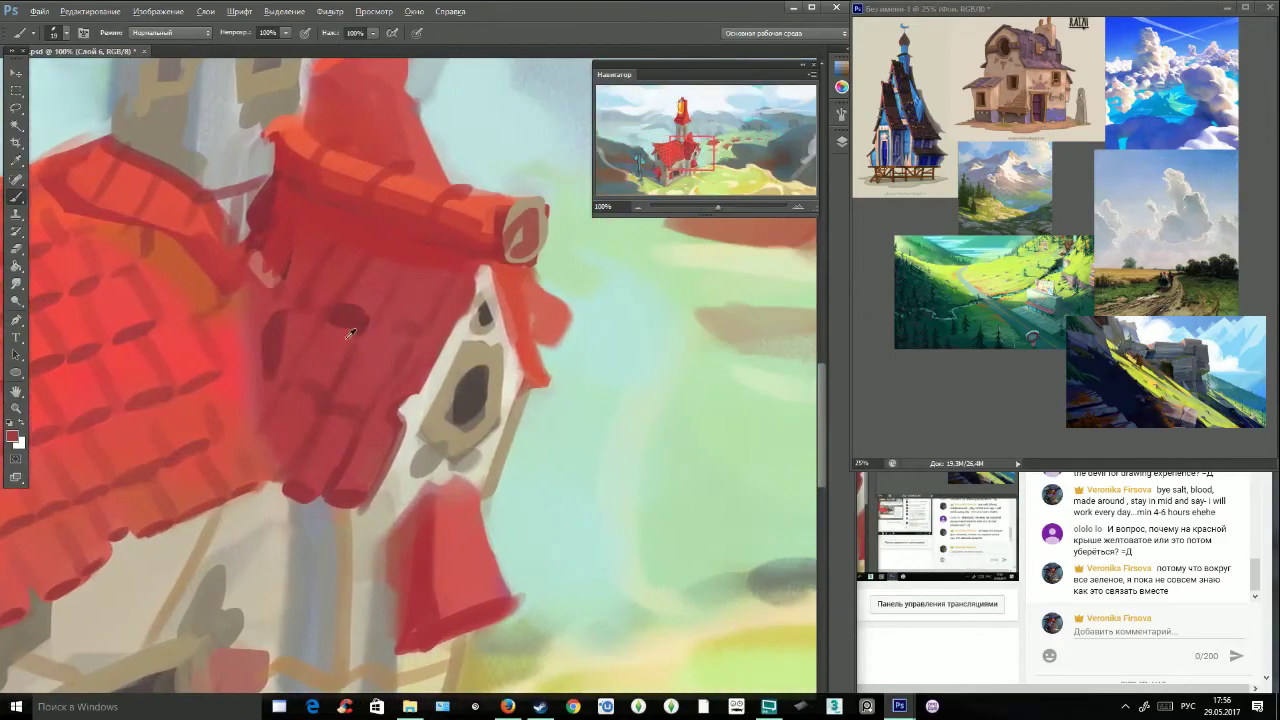
left_click_drag(334, 399, 354, 406)
left_click_drag(376, 325, 412, 336)
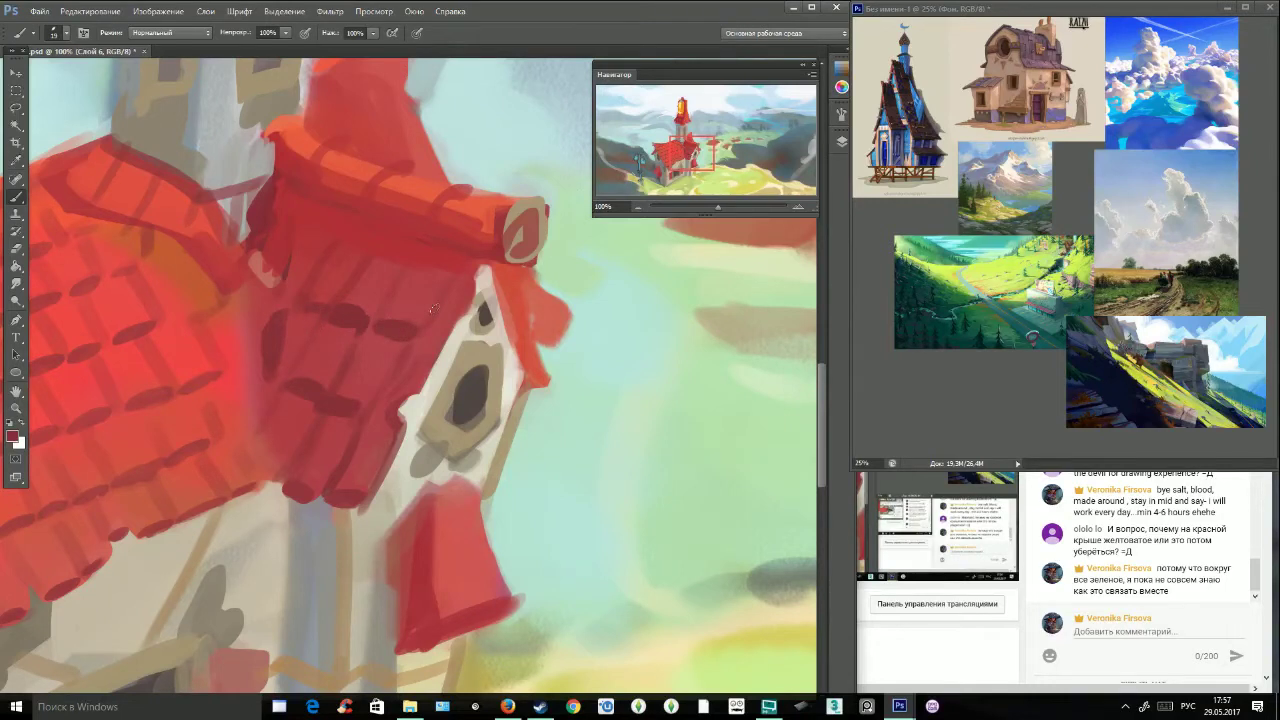
Adjust the brush and paint slanted dividing strokes between the tiles of the turret roof.
left_click(65, 33)
left_click_drag(449, 281, 415, 315)
left_click_drag(401, 266, 368, 321)
left_click_drag(356, 260, 328, 299)
mouse_move(401, 348)
left_mouse_down()
mouse_move(357, 423)
mouse_move(356, 397)
left_mouse_up()
mouse_move(352, 323)
left_mouse_down()
mouse_move(303, 400)
mouse_move(310, 498)
mouse_move(330, 452)
mouse_move(380, 425)
mouse_move(296, 447)
left_mouse_up()
Set the foreground colour to a dark purplish red for shading the main roof's tiles.
left_click_drag(686, 147, 669, 149)
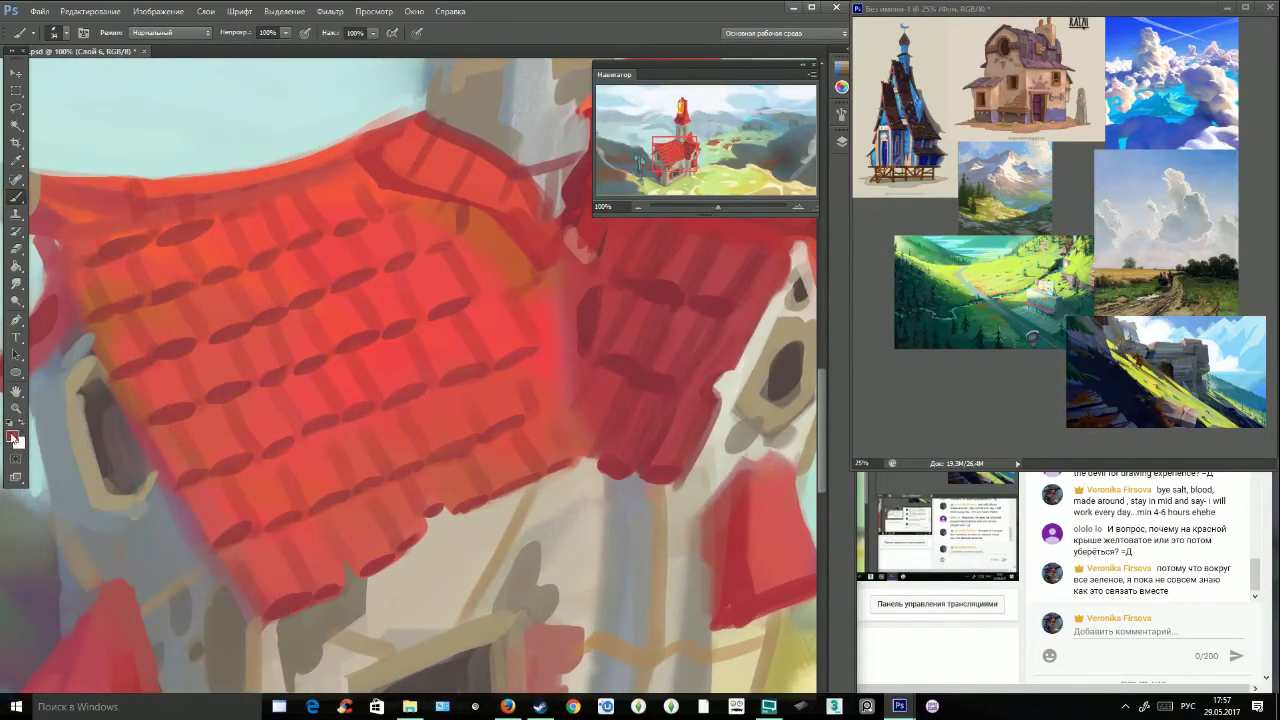
left_click(13, 436)
left_click(535, 307)
left_click_drag(595, 372, 595, 382)
left_click(553, 299)
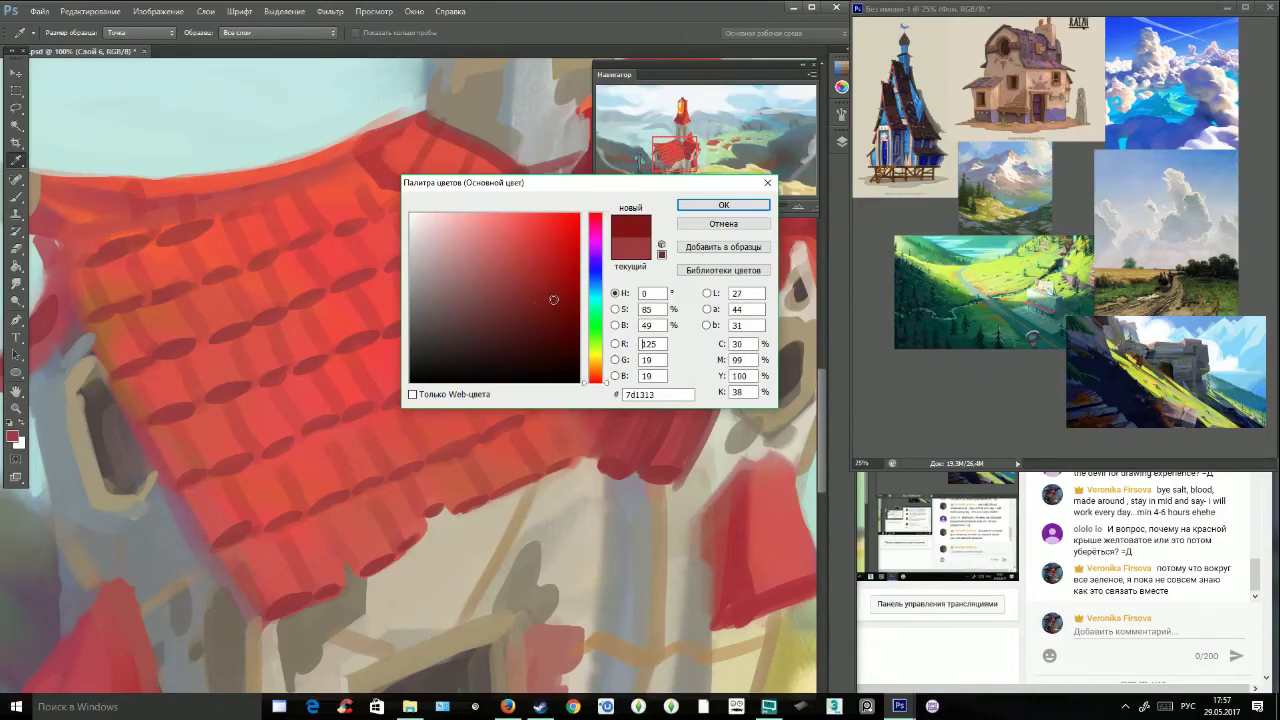
key("Return")
key("b")
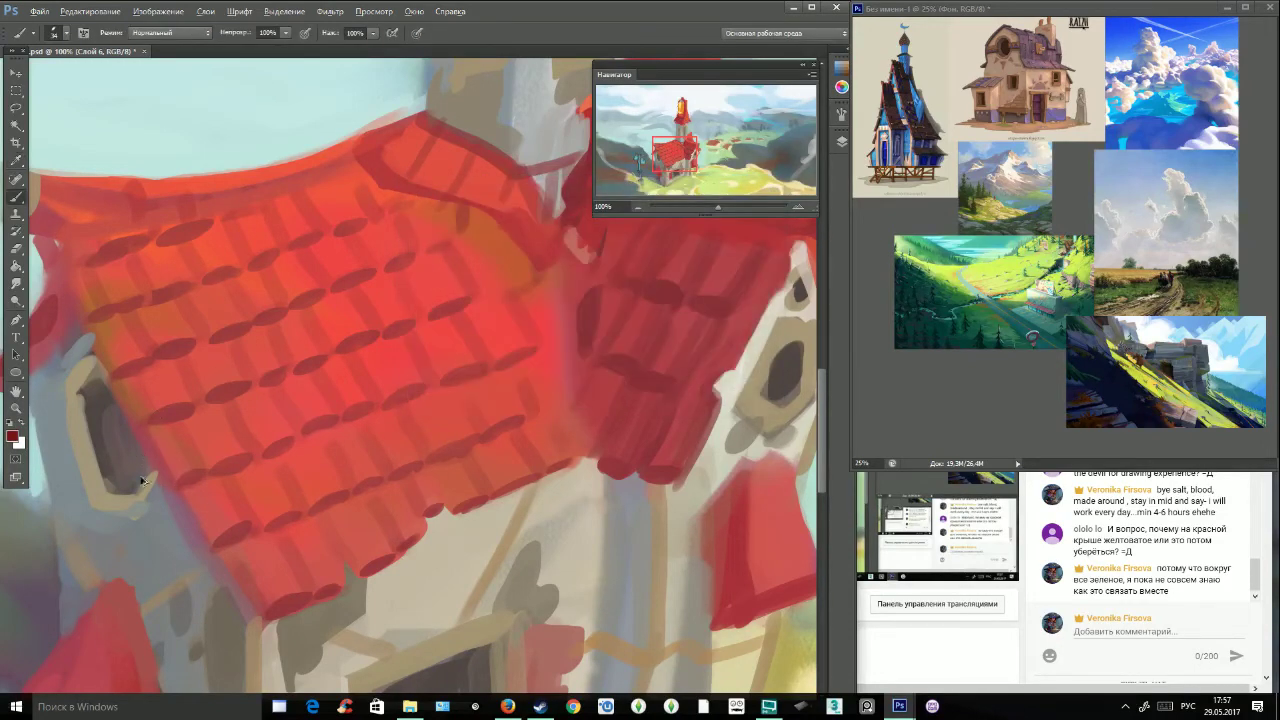
left_click(16, 436)
left_click_drag(601, 238, 600, 223)
left_click(548, 313)
left_click(689, 206)
Paint slanted dark red shading strokes on the lowest row of tiles along the main roof's eave.
mouse_move(230, 547)
left_mouse_down()
mouse_move(270, 600)
mouse_move(272, 588)
left_mouse_up()
left_click_drag(288, 538, 329, 582)
mouse_move(330, 515)
left_mouse_down()
mouse_move(350, 575)
mouse_move(377, 568)
left_mouse_up()
left_click_drag(373, 511, 406, 548)
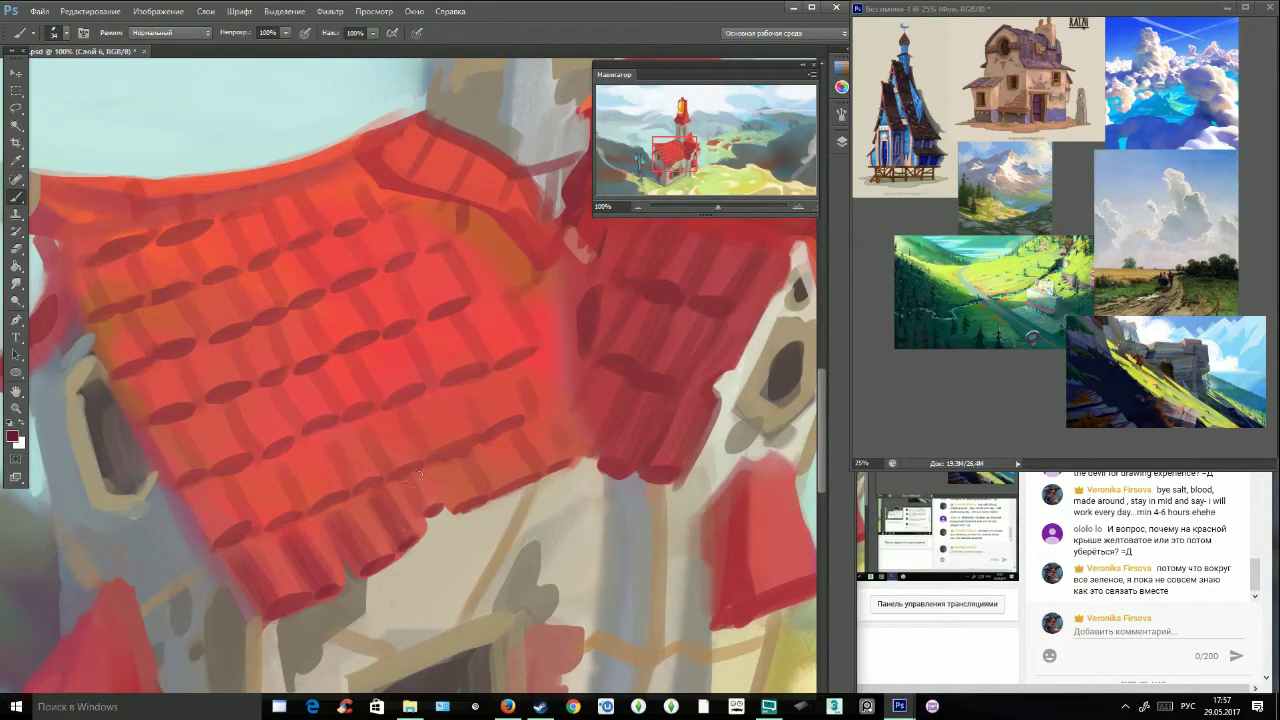
left_click_drag(438, 462, 462, 505)
mouse_move(469, 456)
left_mouse_down()
mouse_move(500, 502)
mouse_move(515, 490)
left_mouse_up()
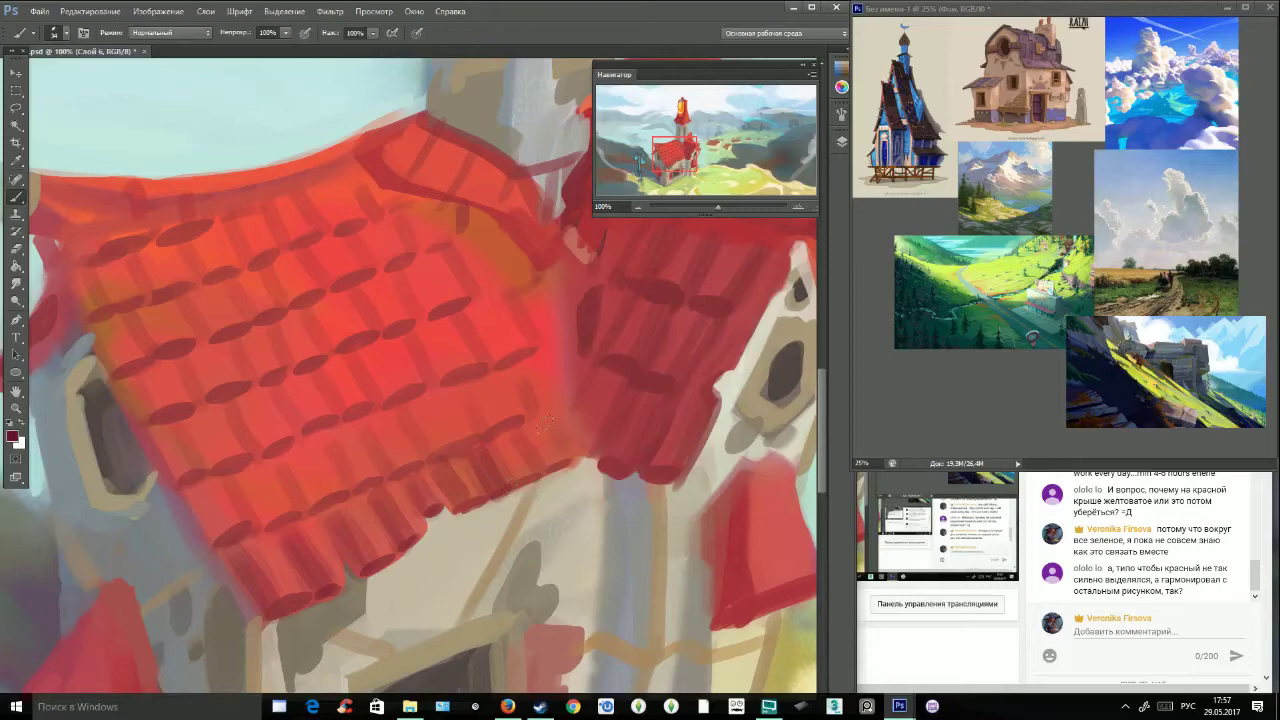
Switch to the browser, post the chat reply "ага" and return to Photoshop.
left_click(1094, 632)
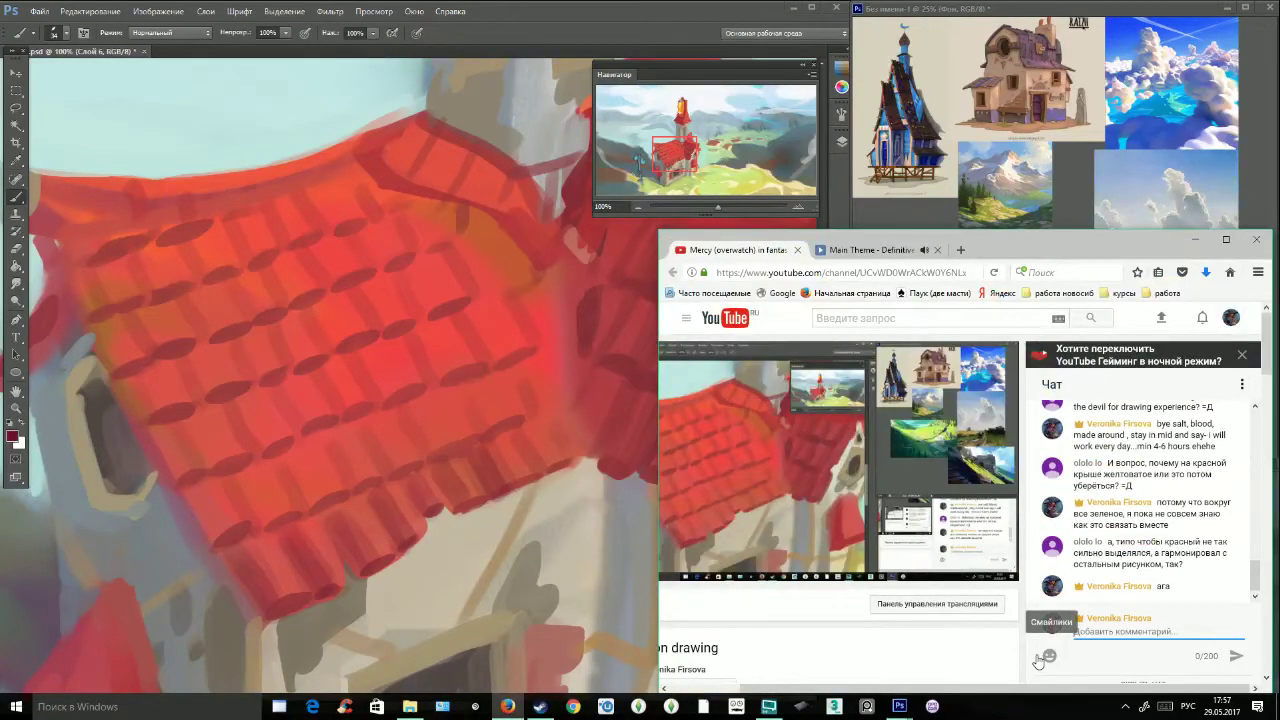
left_click(594, 141)
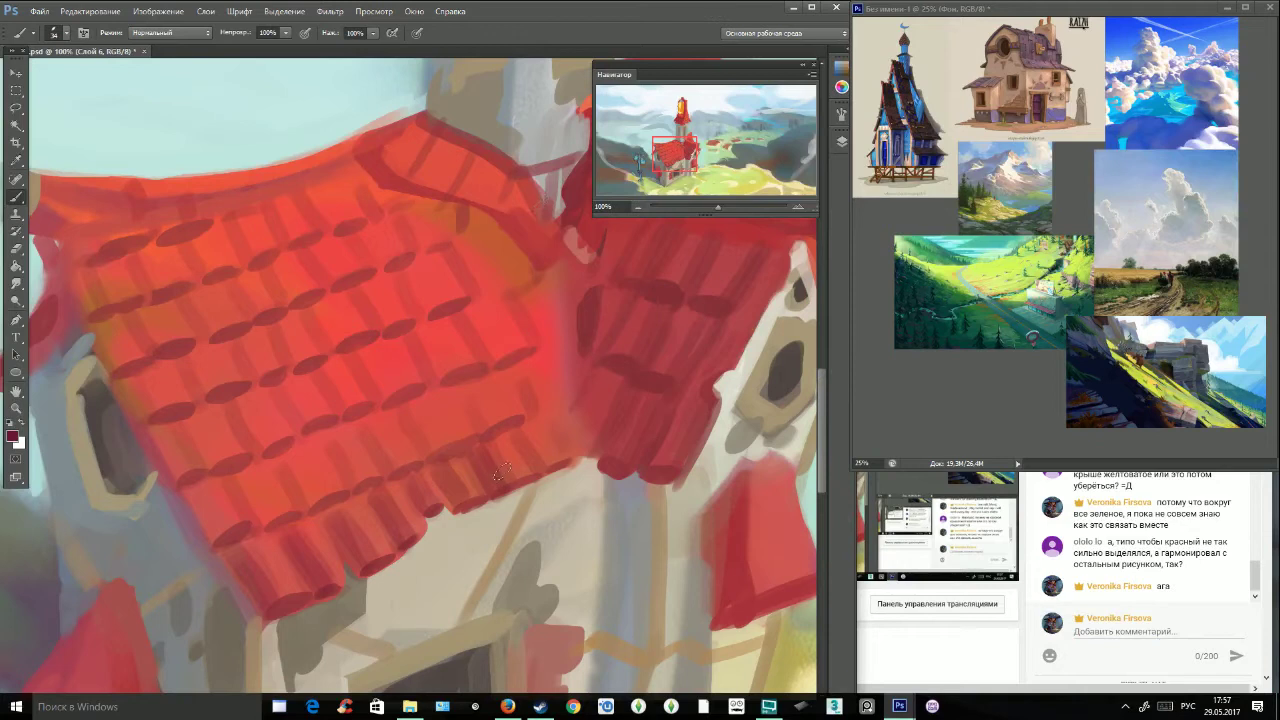
Shade the second-lowest row of the main roof's tiles with slanted dark red strokes.
mouse_move(524, 433)
left_mouse_down()
mouse_move(546, 467)
mouse_move(555, 460)
left_mouse_up()
mouse_move(469, 390)
left_mouse_down()
mouse_move(495, 430)
mouse_move(499, 419)
left_mouse_up()
left_click_drag(520, 376, 535, 413)
left_click_drag(408, 403, 456, 452)
left_click_drag(364, 414, 406, 465)
left_click_drag(328, 436, 360, 489)
mouse_move(316, 448)
left_mouse_down()
mouse_move(286, 494)
mouse_move(238, 482)
mouse_move(238, 524)
left_mouse_up()
left_click_drag(272, 480, 252, 528)
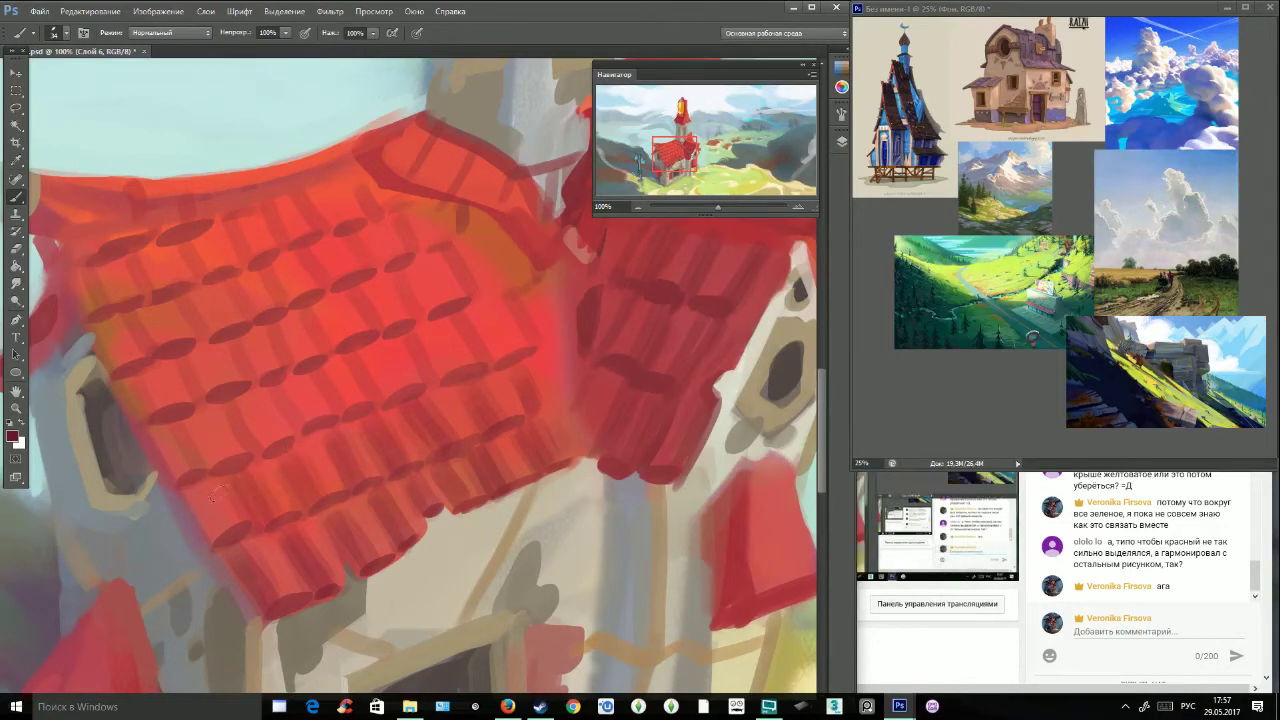
Continue the dark red shading strokes along the third tile row from the main roof's eave.
left_click_drag(180, 443, 188, 483)
left_click_drag(186, 411, 227, 454)
left_click_drag(247, 412, 273, 448)
left_click_drag(273, 386, 306, 427)
left_click_drag(328, 380, 348, 412)
left_click_drag(396, 376, 380, 402)
left_click_drag(362, 346, 394, 396)
mouse_move(417, 333)
left_mouse_down()
mouse_move(450, 378)
mouse_move(461, 368)
left_mouse_up()
mouse_move(466, 309)
left_mouse_down()
mouse_move(501, 356)
mouse_move(516, 343)
left_mouse_up()
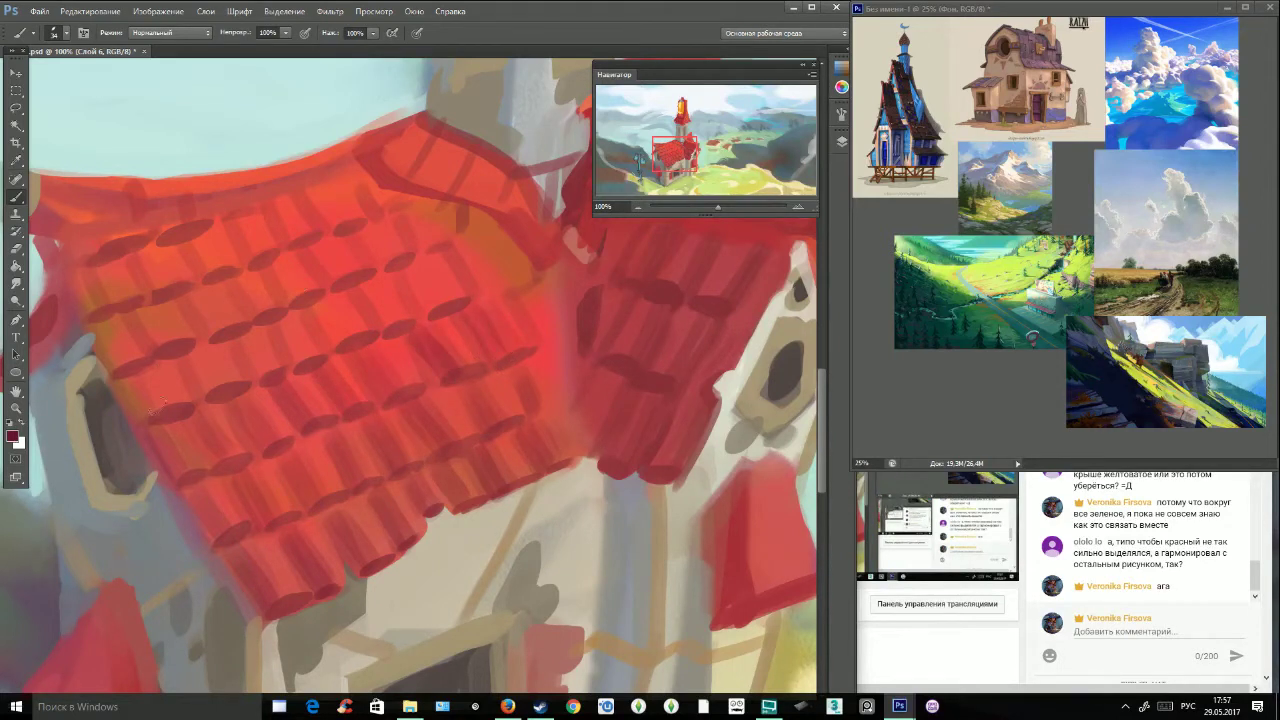
Add dark red shading strokes to the tiles in the middle row of the main roof.
left_click_drag(140, 372, 164, 404)
mouse_move(188, 350)
left_mouse_down()
mouse_move(208, 392)
mouse_move(200, 382)
left_mouse_up()
left_click_drag(240, 340, 256, 370)
left_click_drag(286, 318, 286, 368)
mouse_move(314, 310)
left_mouse_down()
mouse_move(340, 352)
mouse_move(334, 340)
left_mouse_up()
mouse_move(378, 282)
left_mouse_down()
mouse_move(392, 316)
mouse_move(420, 268)
mouse_move(443, 312)
left_mouse_up()
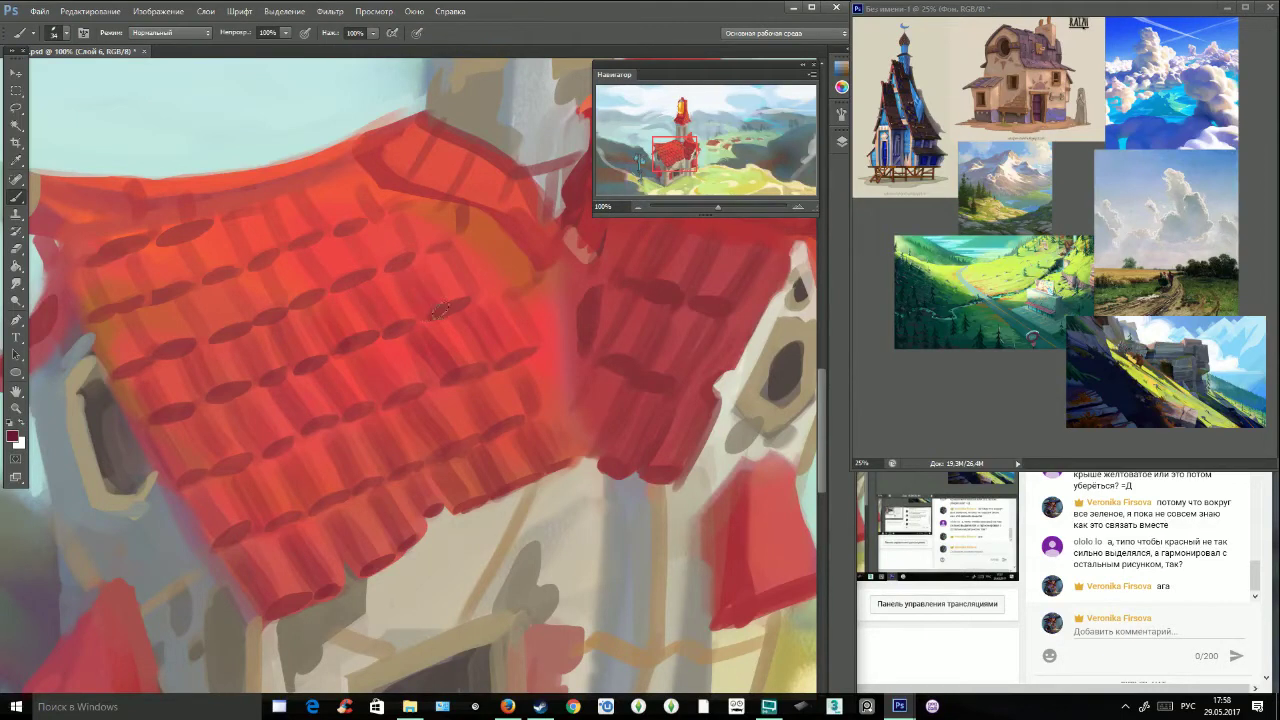
Shade the next tile row above the middle of the main roof with slanted dark red strokes.
left_click_drag(97, 325, 118, 370)
left_click_drag(137, 315, 162, 340)
left_click_drag(192, 290, 219, 334)
mouse_move(208, 292)
left_mouse_down()
mouse_move(228, 322)
mouse_move(258, 312)
left_mouse_up()
mouse_move(278, 260)
left_mouse_down()
mouse_move(292, 302)
mouse_move(340, 292)
left_mouse_up()
left_click_drag(362, 240, 394, 256)
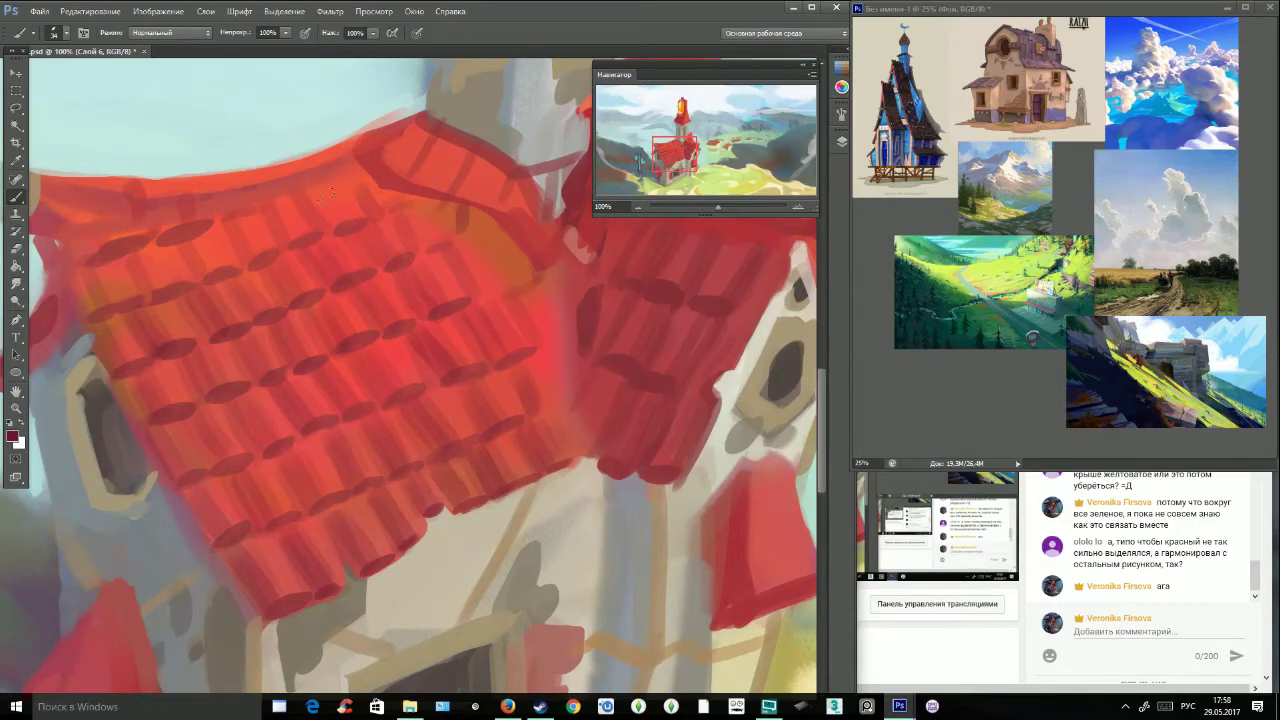
Finish the dark red tile shading on the main roof's uppermost rows and its edge next to the turret.
left_click_drag(103, 285, 125, 312)
mouse_move(145, 254)
left_mouse_down()
mouse_move(163, 286)
mouse_move(256, 248)
mouse_move(302, 246)
left_mouse_up()
left_click_drag(317, 187, 341, 226)
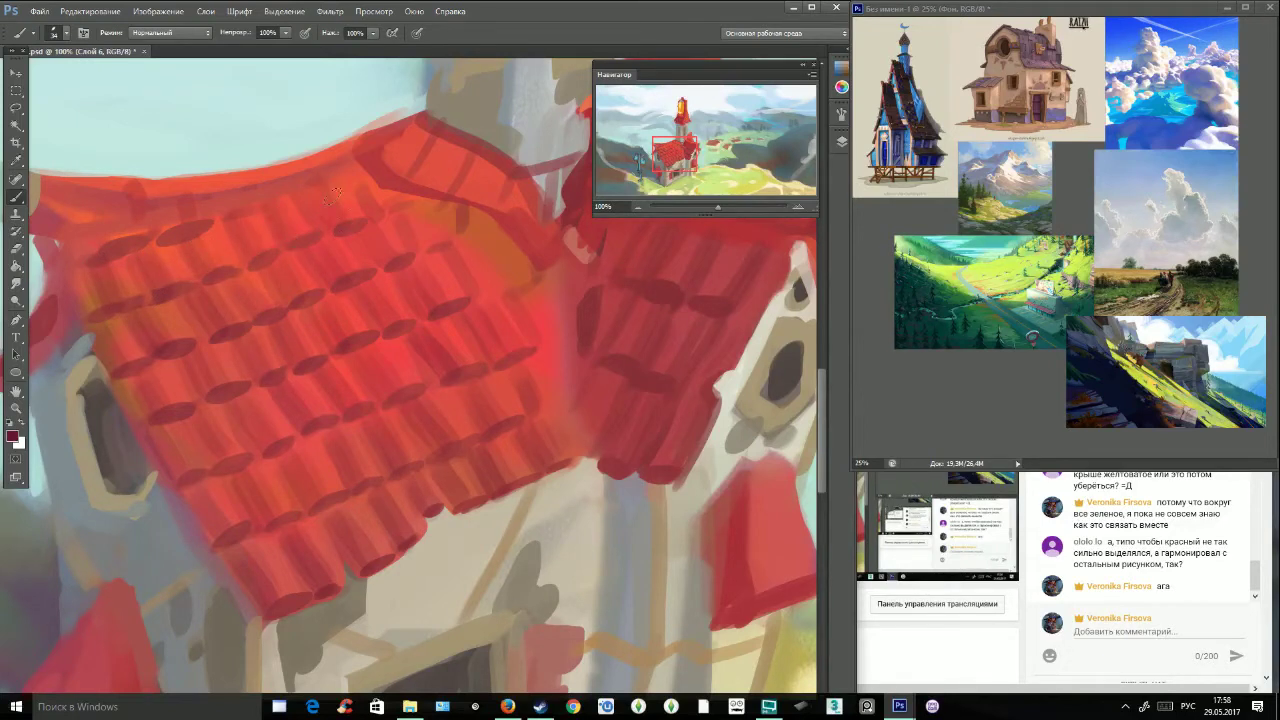
left_click_drag(684, 150, 684, 147)
left_click_drag(494, 326, 505, 402)
left_click_drag(517, 324, 525, 403)
mouse_move(537, 330)
left_mouse_down()
mouse_move(545, 495)
mouse_move(555, 322)
left_mouse_up()
Enlarge the mountain landscape on the reference board to about 105% and bring the whole painting into view.
left_click_drag(717, 206, 707, 208)
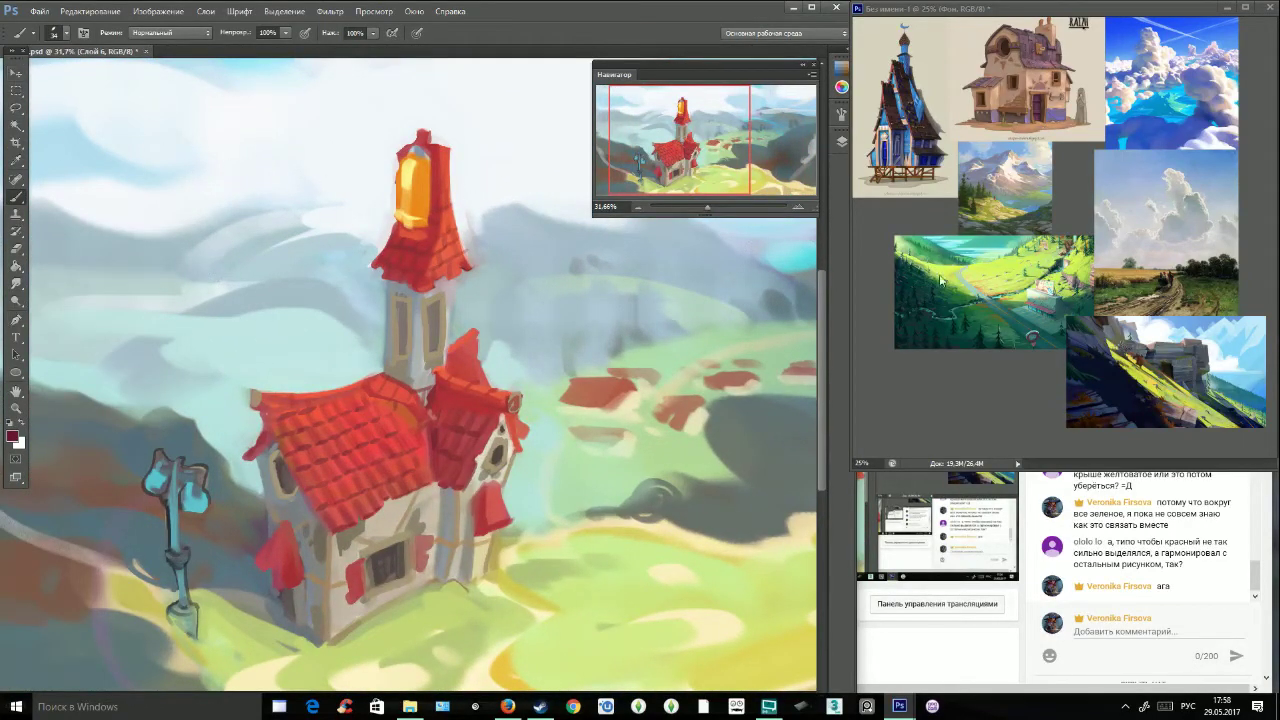
left_click(941, 281)
left_click_drag(707, 208, 718, 208)
left_click_drag(701, 149, 690, 120)
left_click(713, 243)
left_click_drag(703, 210, 702, 209)
Set the brush size to 156 px and add a new layer above the roof details.
left_click(66, 34)
left_click(73, 75)
left_click(842, 142)
left_click(787, 261)
Sample the meadow colour, darken it to olive green and paint shadows across the foreground hill.
left_click(527, 512, "alt")
left_click(12, 435)
left_click_drag(595, 352, 595, 345)
left_click(491, 315)
key("Return")
mouse_move(240, 546)
left_mouse_down()
mouse_move(206, 516)
mouse_move(318, 545)
mouse_move(555, 522)
mouse_move(480, 515)
mouse_move(575, 470)
mouse_move(528, 508)
mouse_move(600, 485)
mouse_move(632, 510)
mouse_move(720, 528)
mouse_move(514, 537)
left_mouse_up()
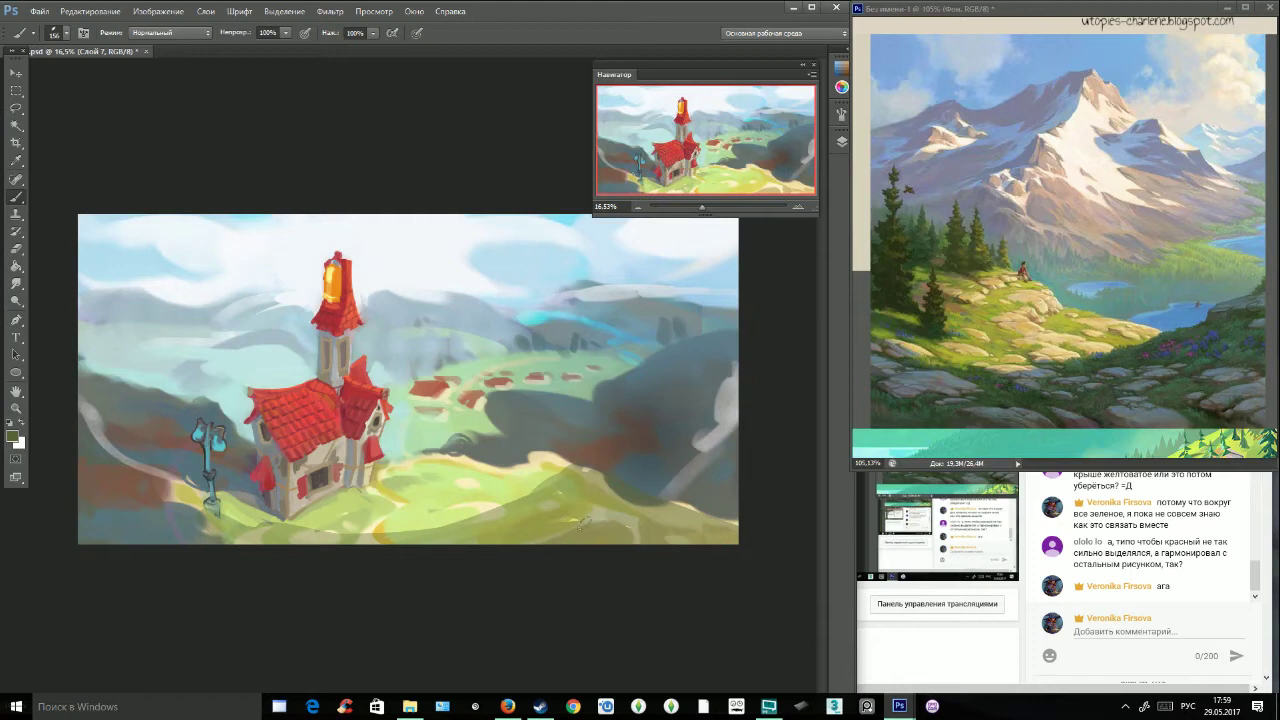
mouse_move(569, 470)
left_mouse_down()
mouse_move(538, 450)
mouse_move(511, 498)
left_mouse_up()
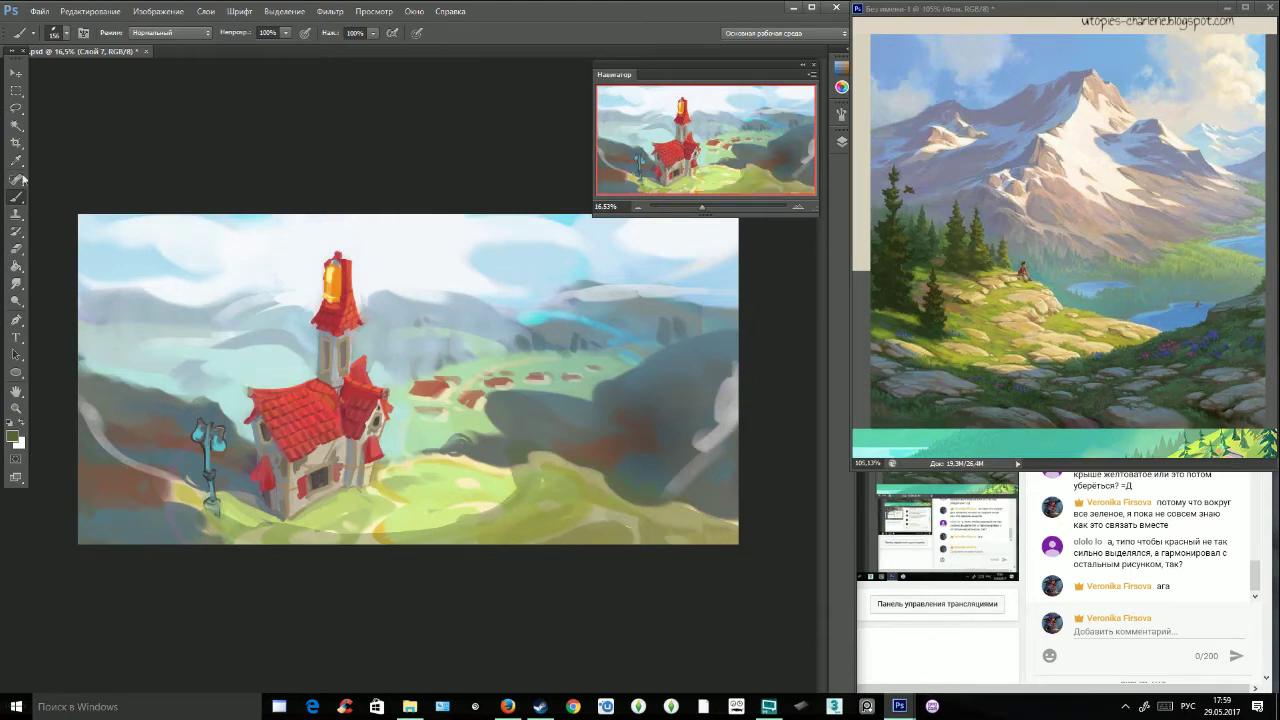
Choose a soft round brush with 0% hardness, enlarge it to over 1000 px and pick a dark bluish green.
left_click(48, 33)
left_click(50, 157)
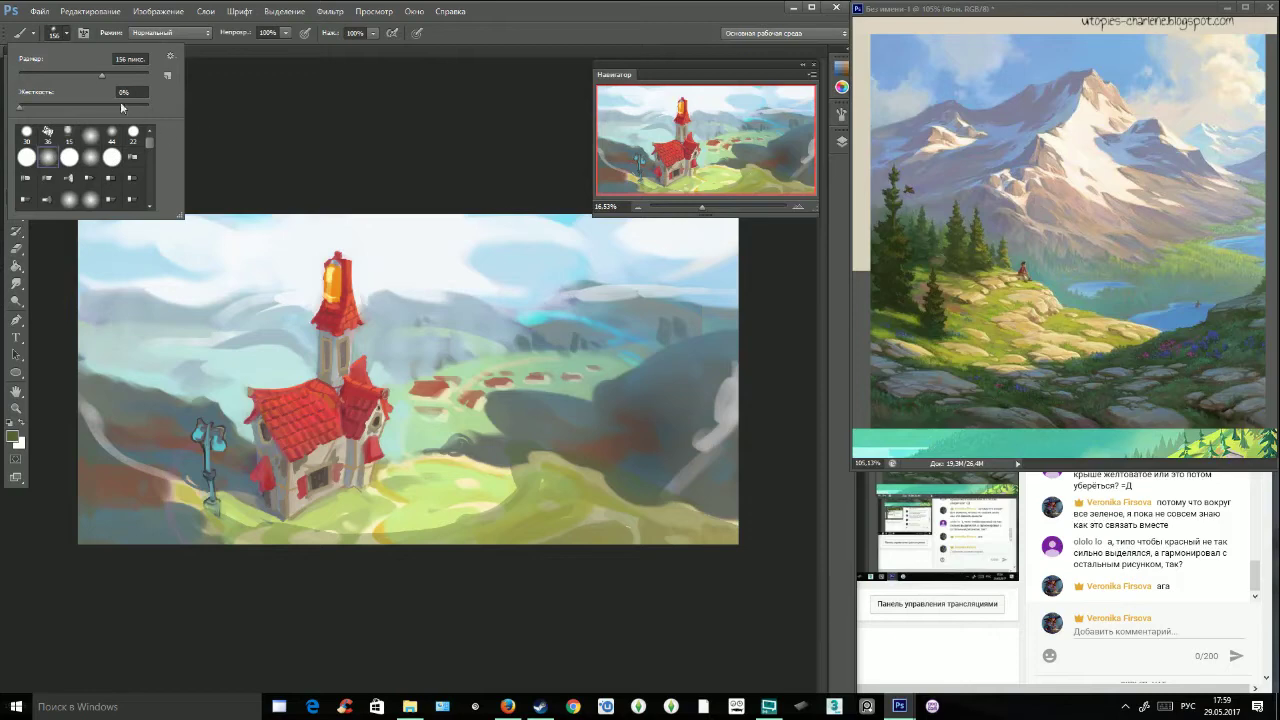
left_click(137, 76)
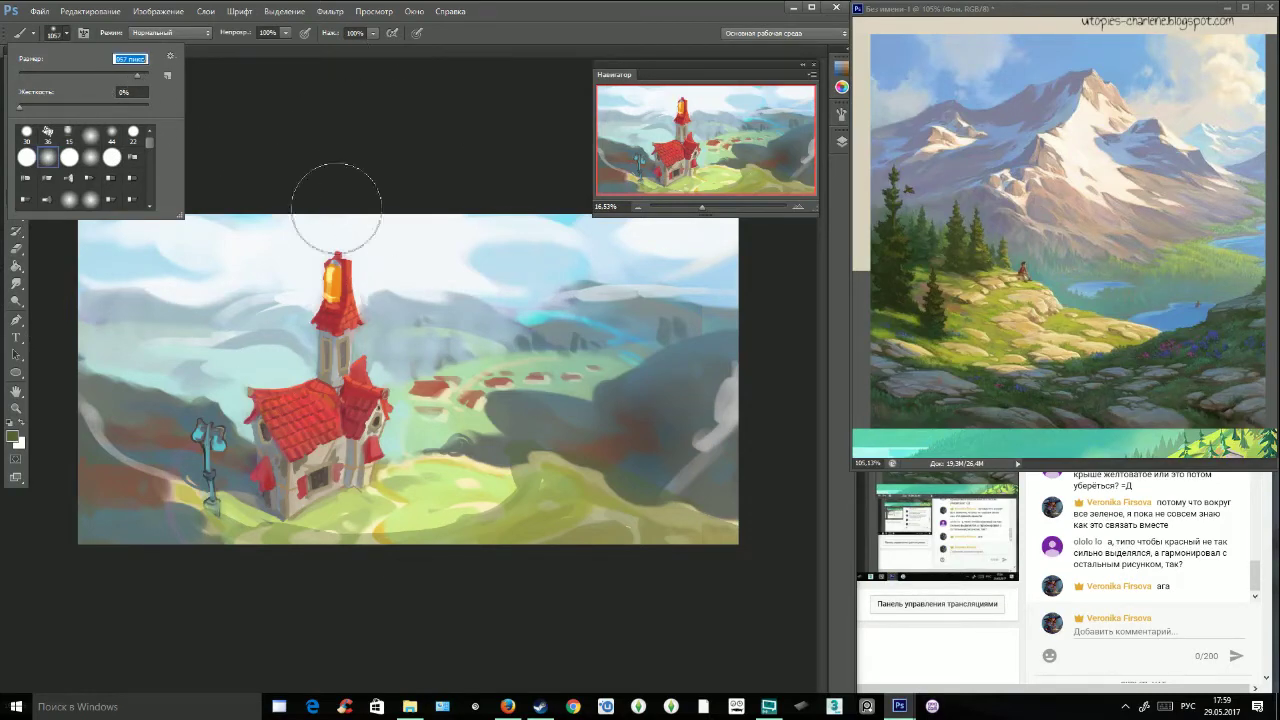
left_click(14, 437)
left_click(593, 311)
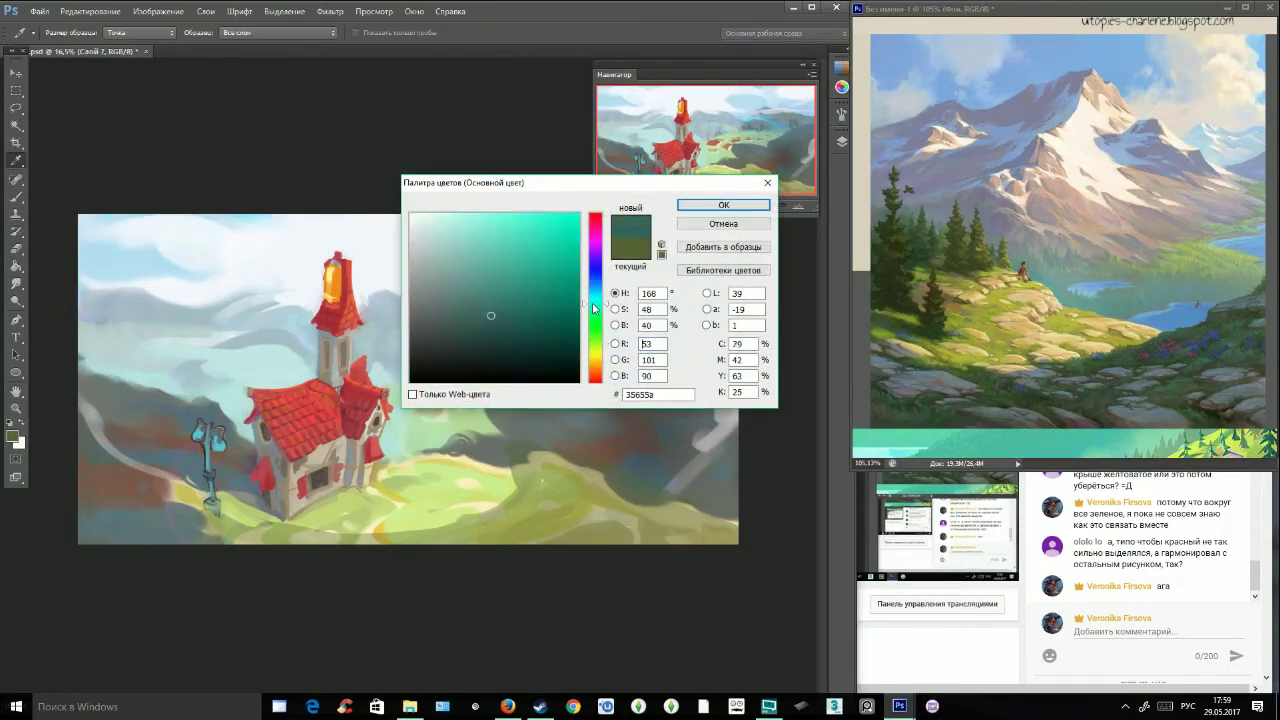
left_click(512, 336)
left_click(724, 205)
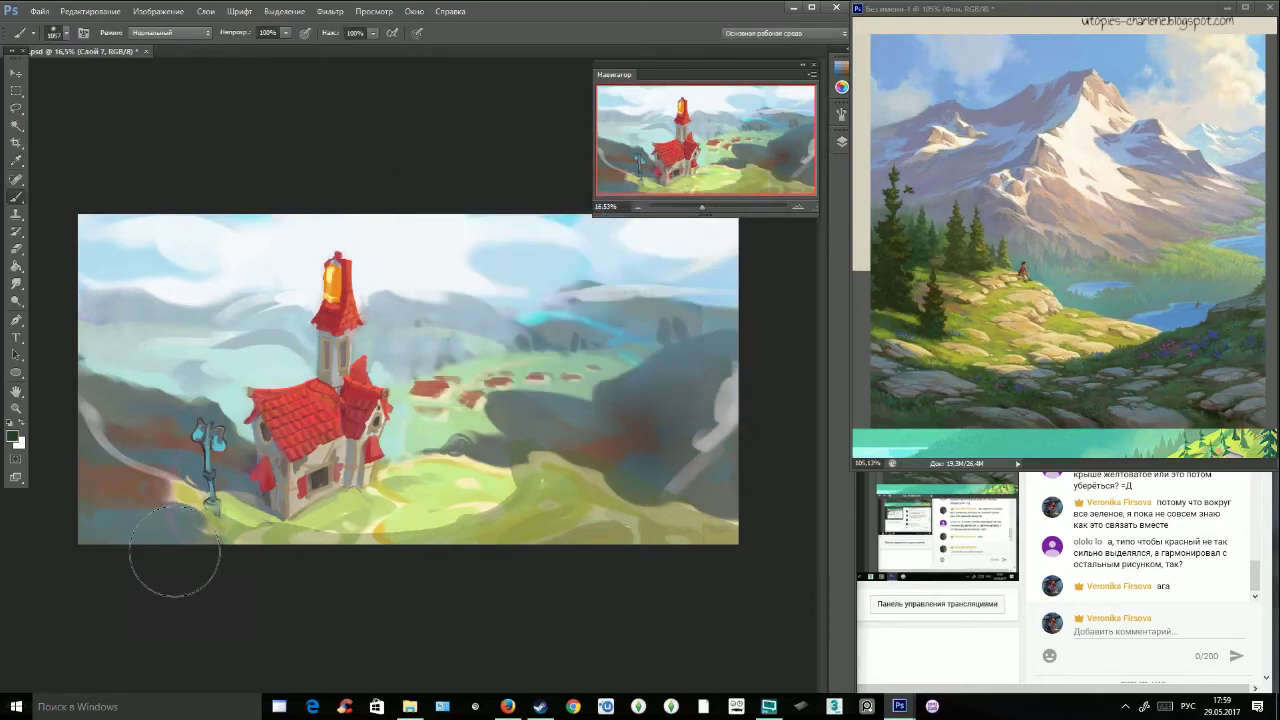
Darken the foreground along the painting's lower edge with broad, soft bluish-green strokes.
left_click_drag(152, 545, 672, 530)
mouse_move(577, 592)
left_mouse_down()
mouse_move(679, 545)
mouse_move(733, 486)
mouse_move(561, 573)
mouse_move(588, 477)
left_mouse_up()
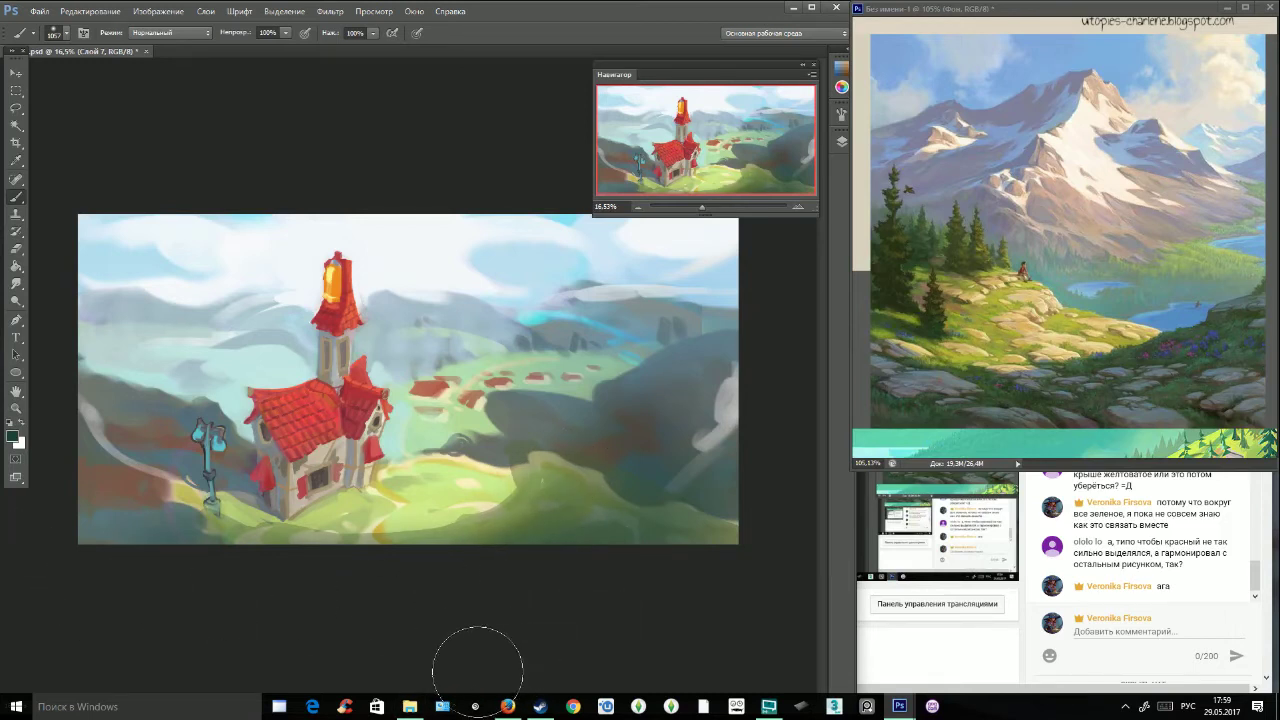
left_click_drag(197, 545, 432, 566)
left_click_drag(234, 561, 436, 562)
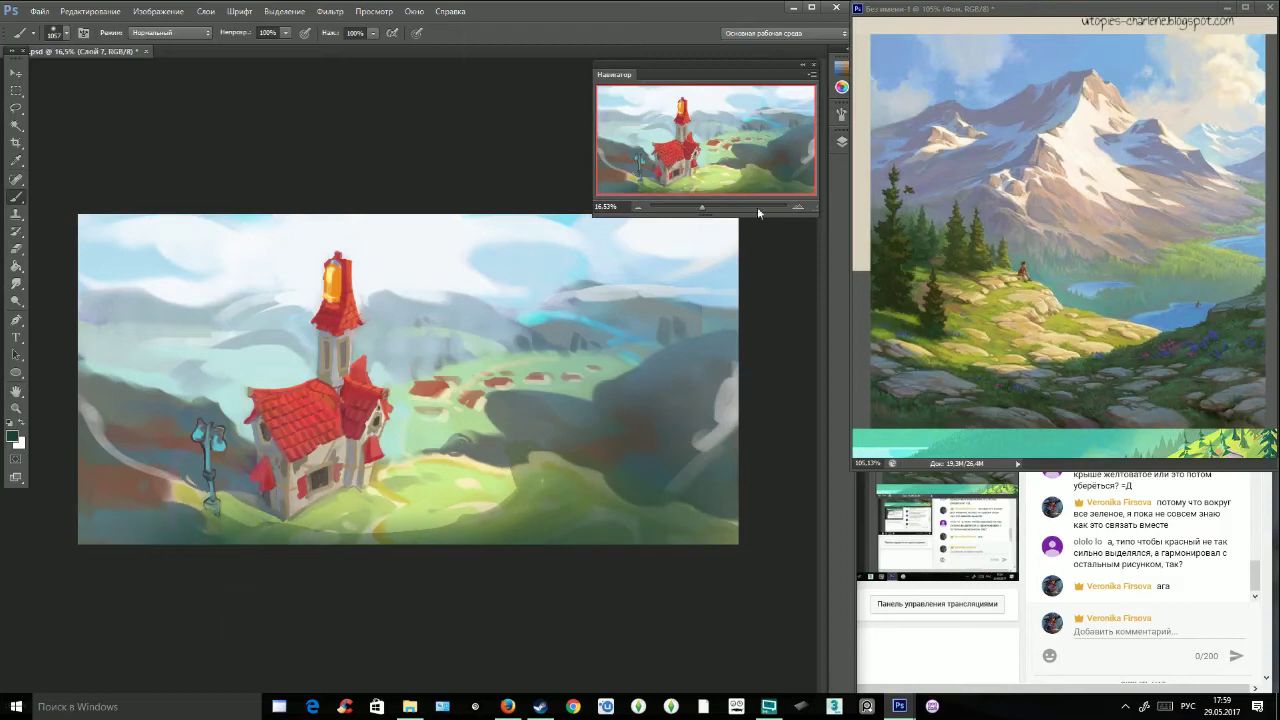
Toggle the visibility of layers Слой 7 and Слой 6 to compare the painting with and without them.
left_click(841, 141)
left_click(611, 219)
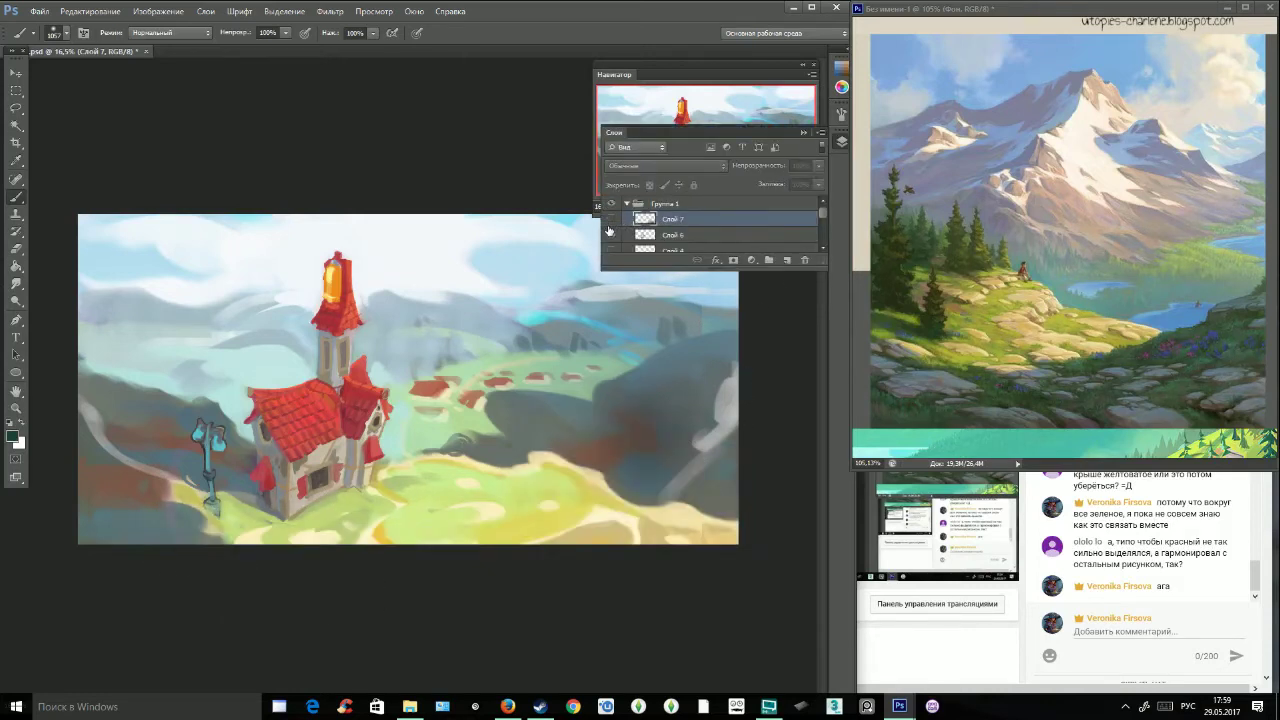
left_click(611, 235)
left_click(613, 220)
left_click(612, 235)
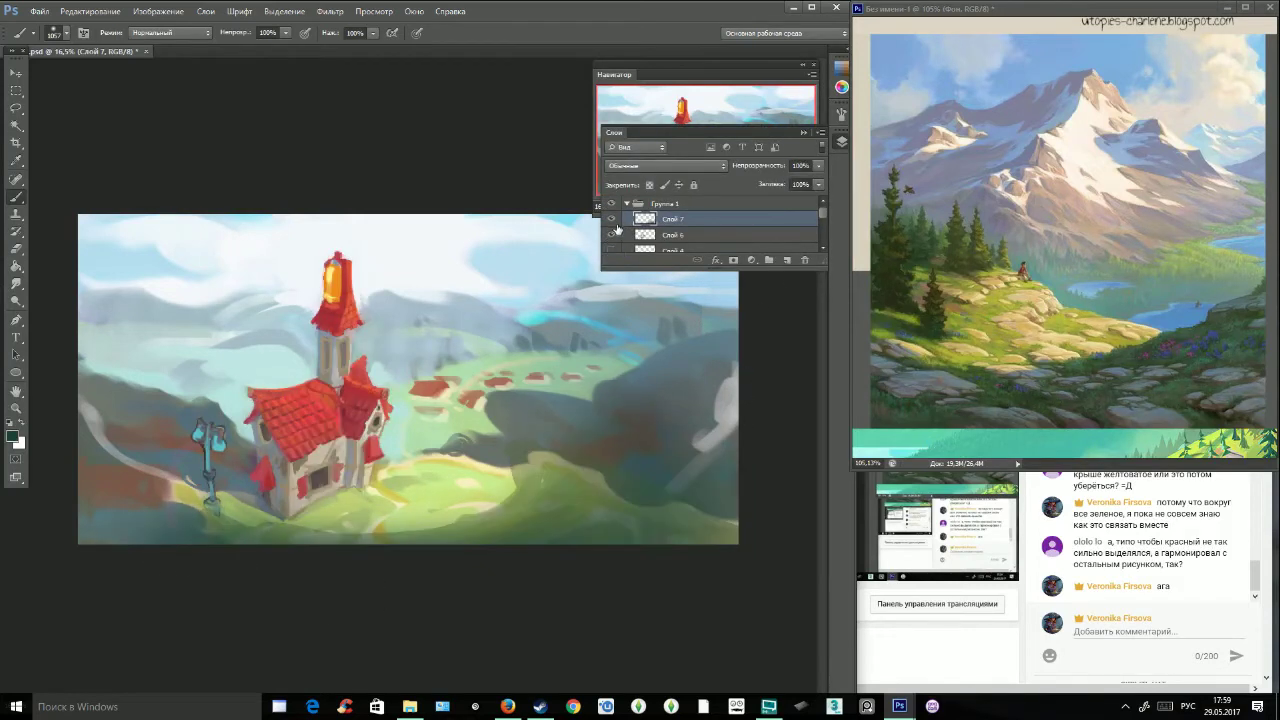
left_click(802, 132)
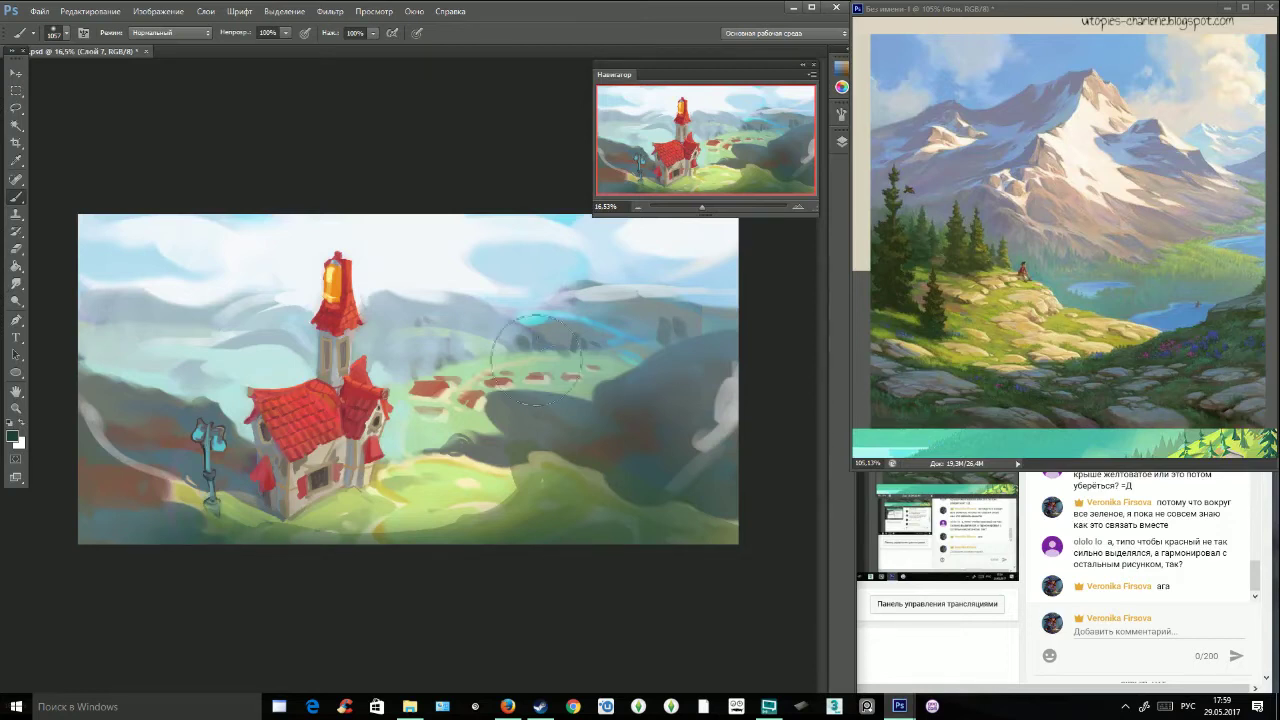
Choose the 20 px angled brush preset and enlarge it to 411 px.
left_click(62, 34)
left_click_drag(150, 146, 150, 215)
scroll(152, 200, "down", 5)
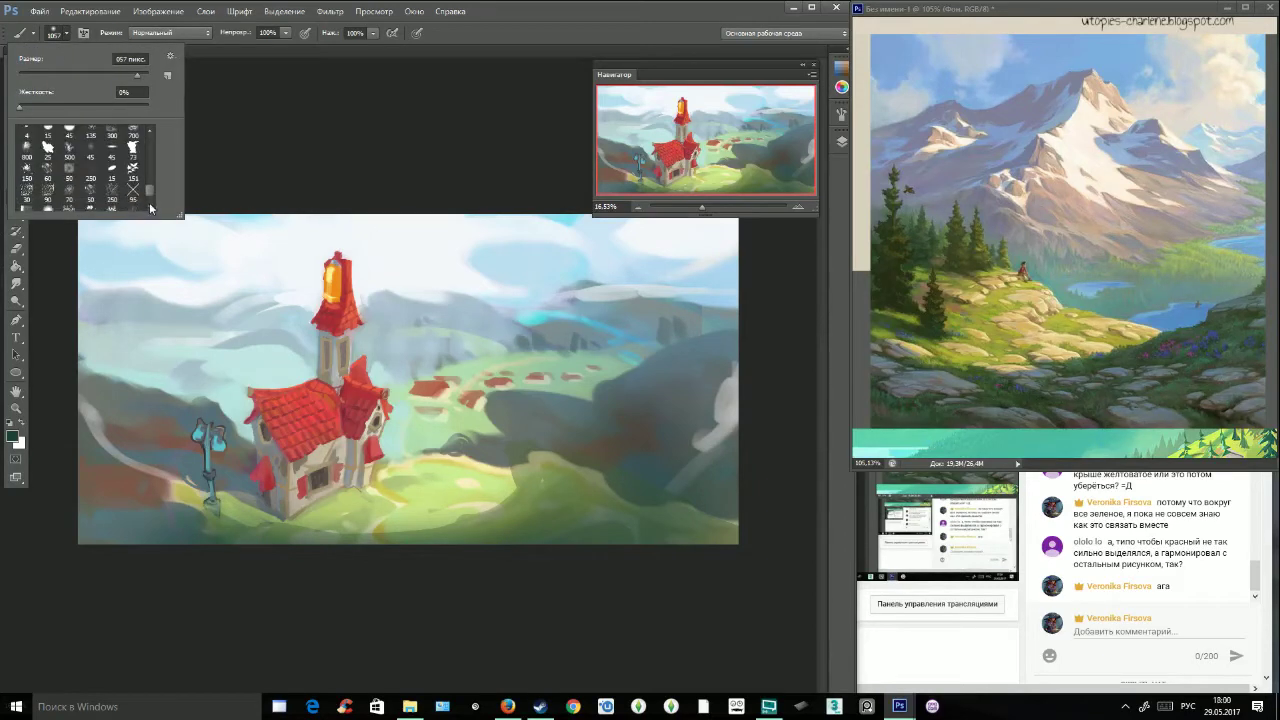
scroll(152, 205, "down", 3)
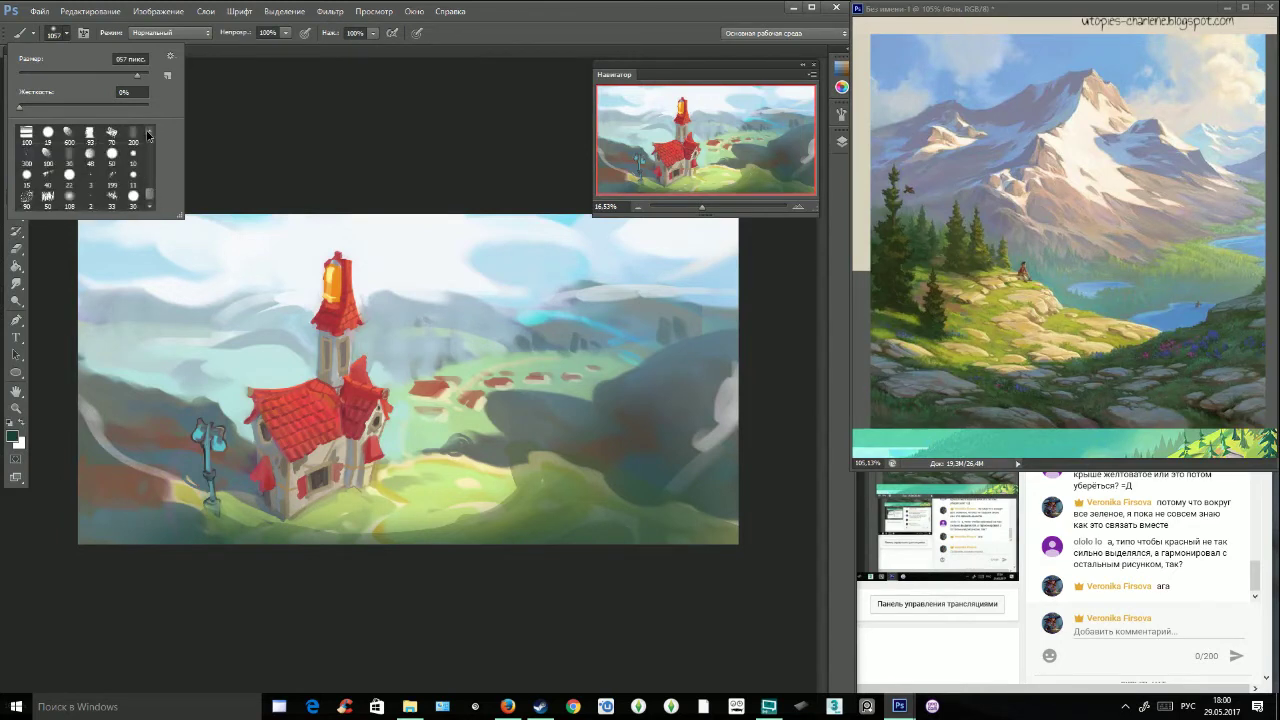
scroll(140, 150, "up", 1)
left_click(81, 146)
left_click_drag(56, 75, 69, 75)
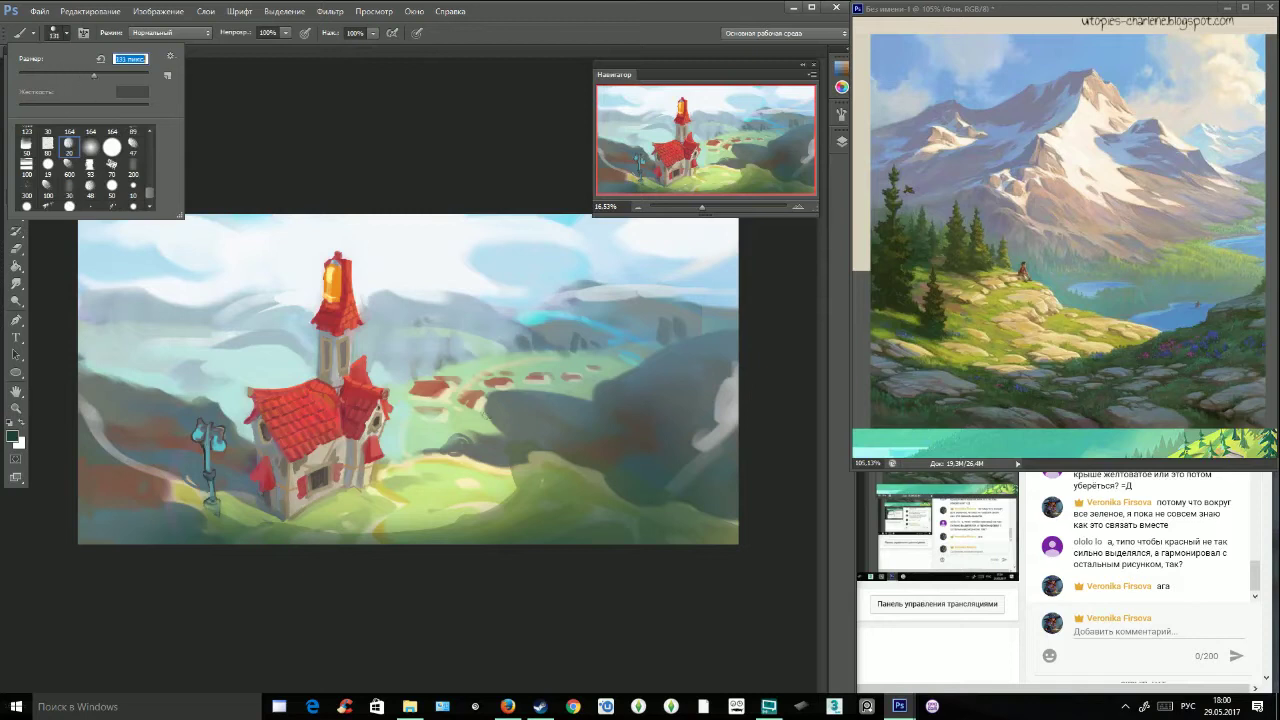
left_click(429, 492, "alt")
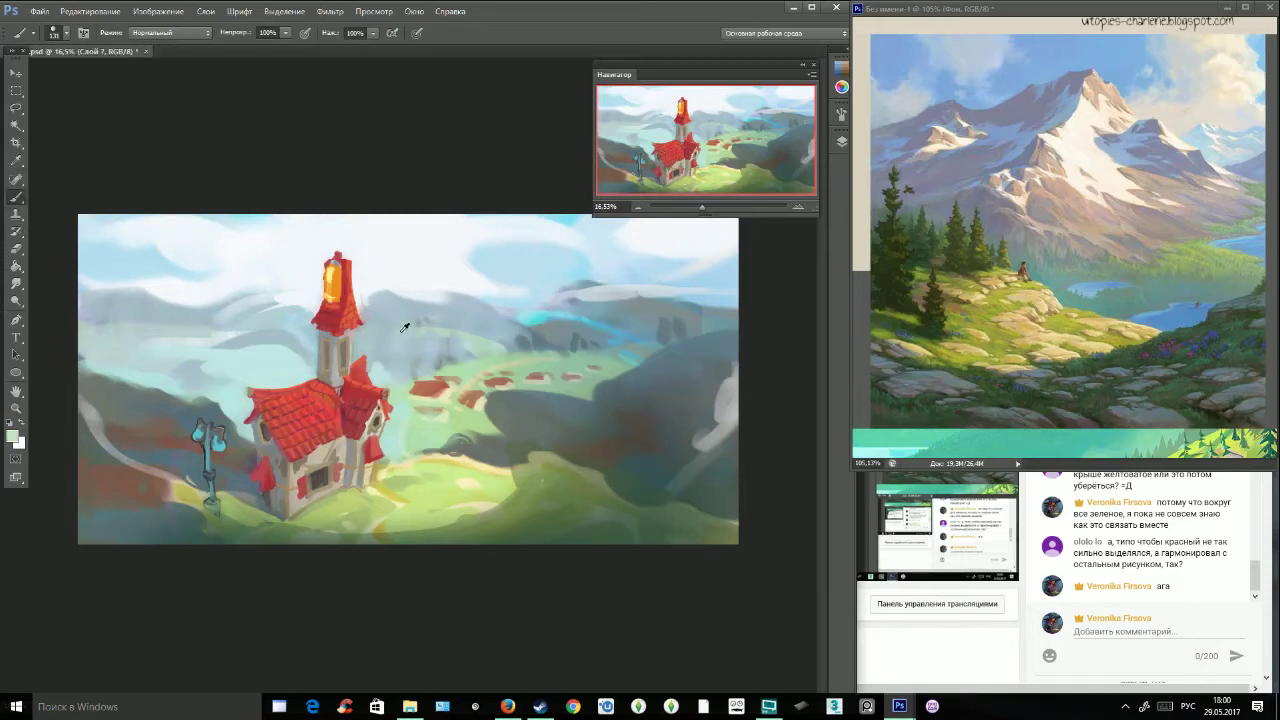
left_click(68, 36)
left_click(122, 76)
Sample the sky colour, shift it to a more saturated blue and paint over the upper sky on both sides.
left_click(128, 275, "alt")
left_click(124, 276, "alt")
left_click(14, 437)
left_click(480, 231)
left_click(597, 283)
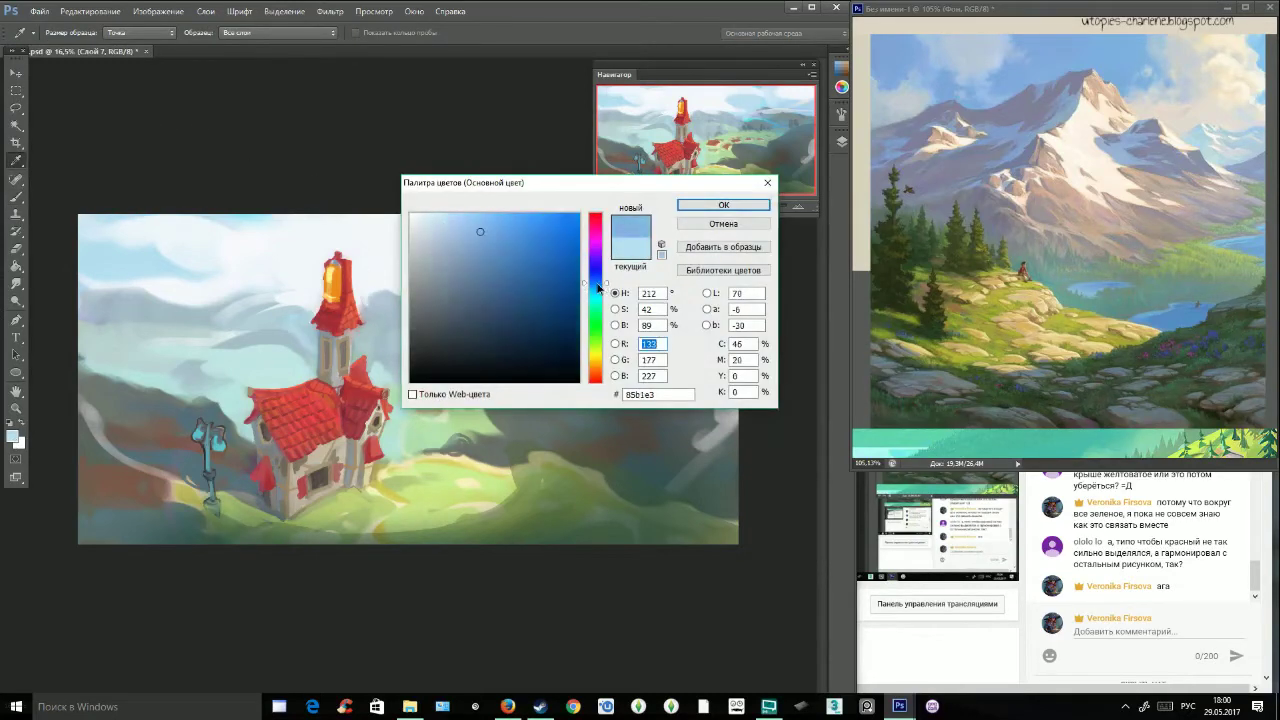
left_click(493, 221)
left_click(719, 208)
mouse_move(100, 240)
left_mouse_down()
mouse_move(112, 252)
mouse_move(110, 225)
mouse_move(165, 273)
mouse_move(158, 229)
mouse_move(290, 232)
left_mouse_up()
mouse_move(488, 261)
left_mouse_down()
mouse_move(460, 285)
mouse_move(578, 222)
left_mouse_up()
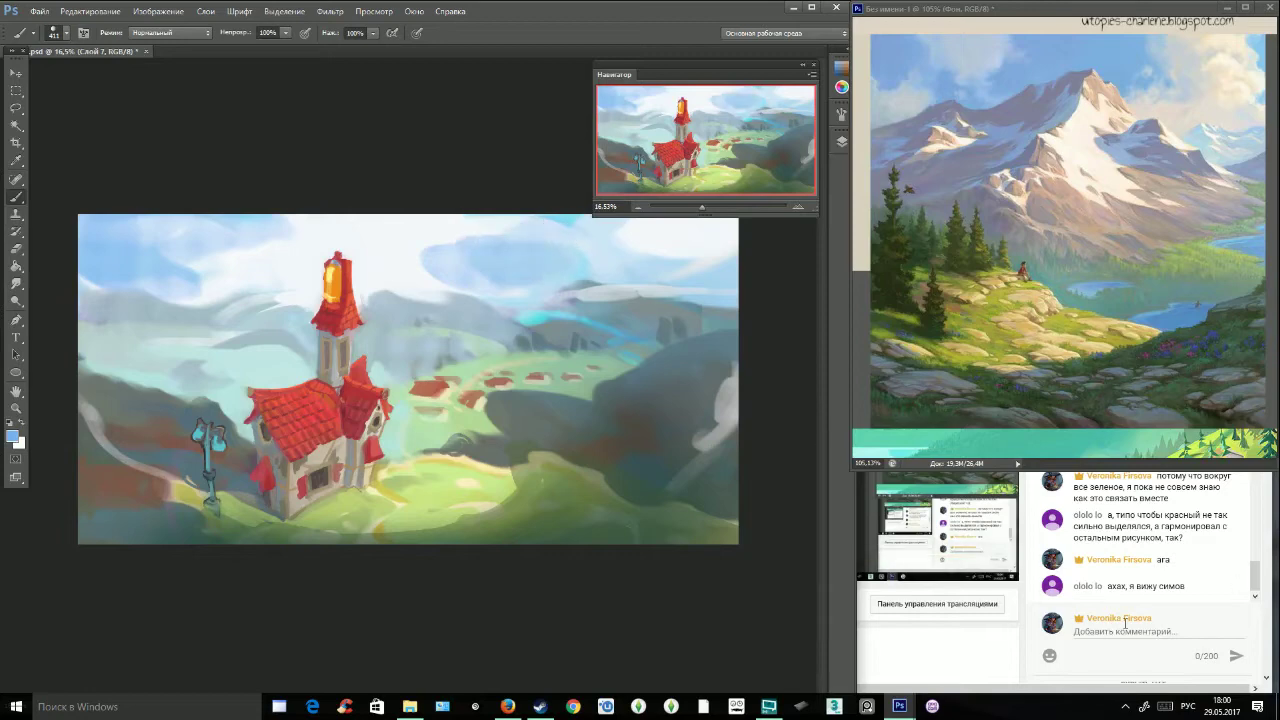
Switch to the browser, post the chat reply "еее" and return to Photoshop.
left_click(1126, 628)
type("eee")
key("Return")
left_click(634, 57)
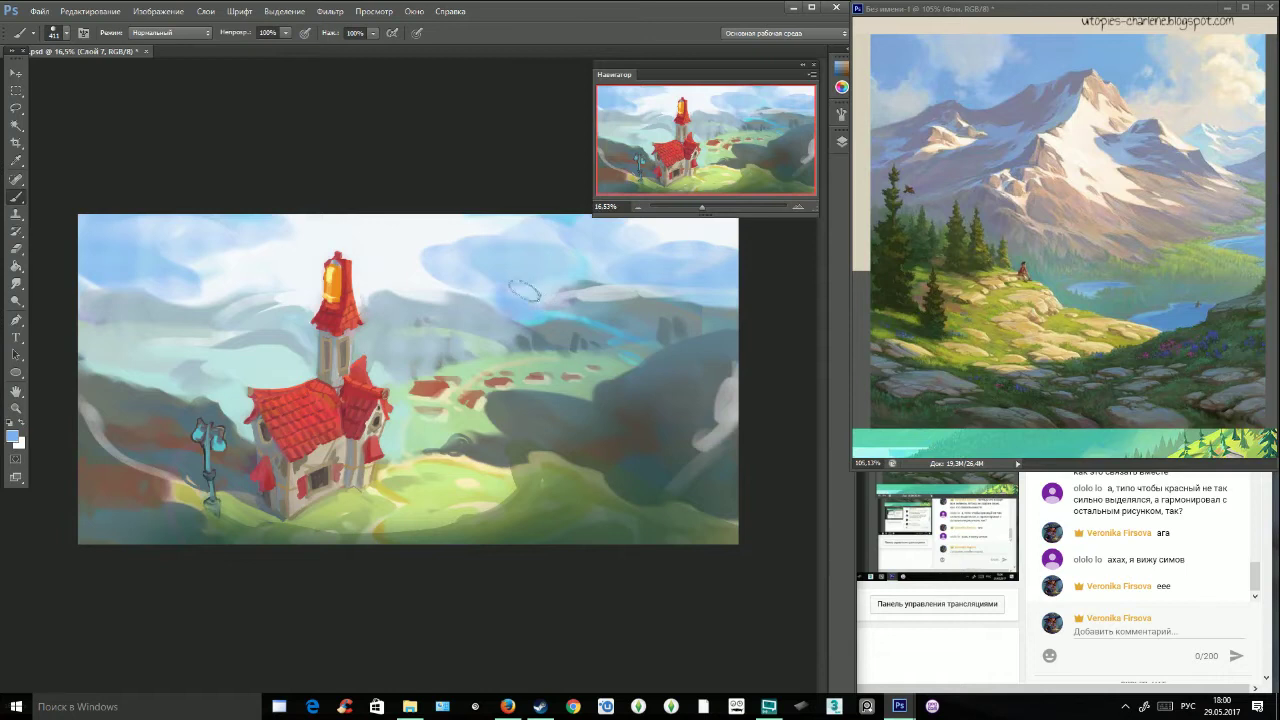
Sample the pale cloud colour, lighten the blue patch to the right of the tower and sample light blue from the sky.
left_click(413, 258, "alt")
left_click_drag(434, 264, 460, 242)
left_click(508, 267, "alt")
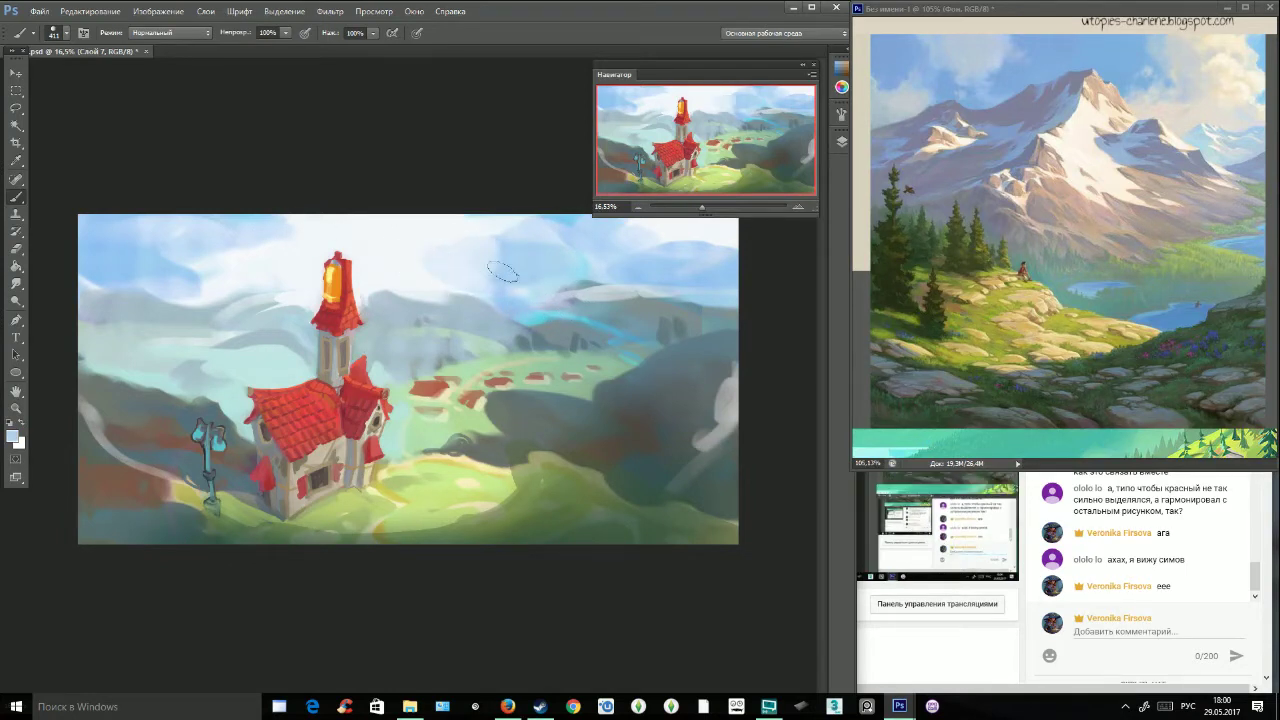
Bring the cloudy field painting into view on the reference board and paint light blue over the sky around the tower.
left_click(954, 142)
left_click_drag(683, 122, 722, 147)
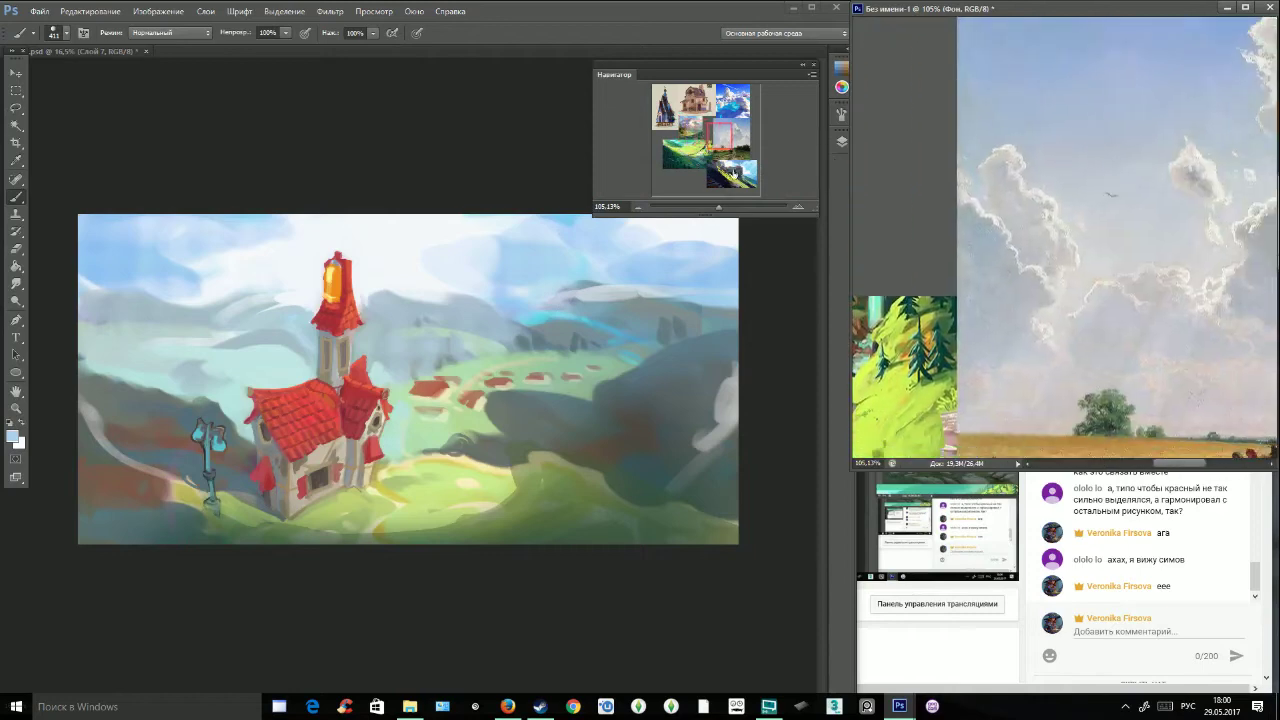
left_click_drag(717, 210, 711, 210)
left_click_drag(718, 138, 730, 139)
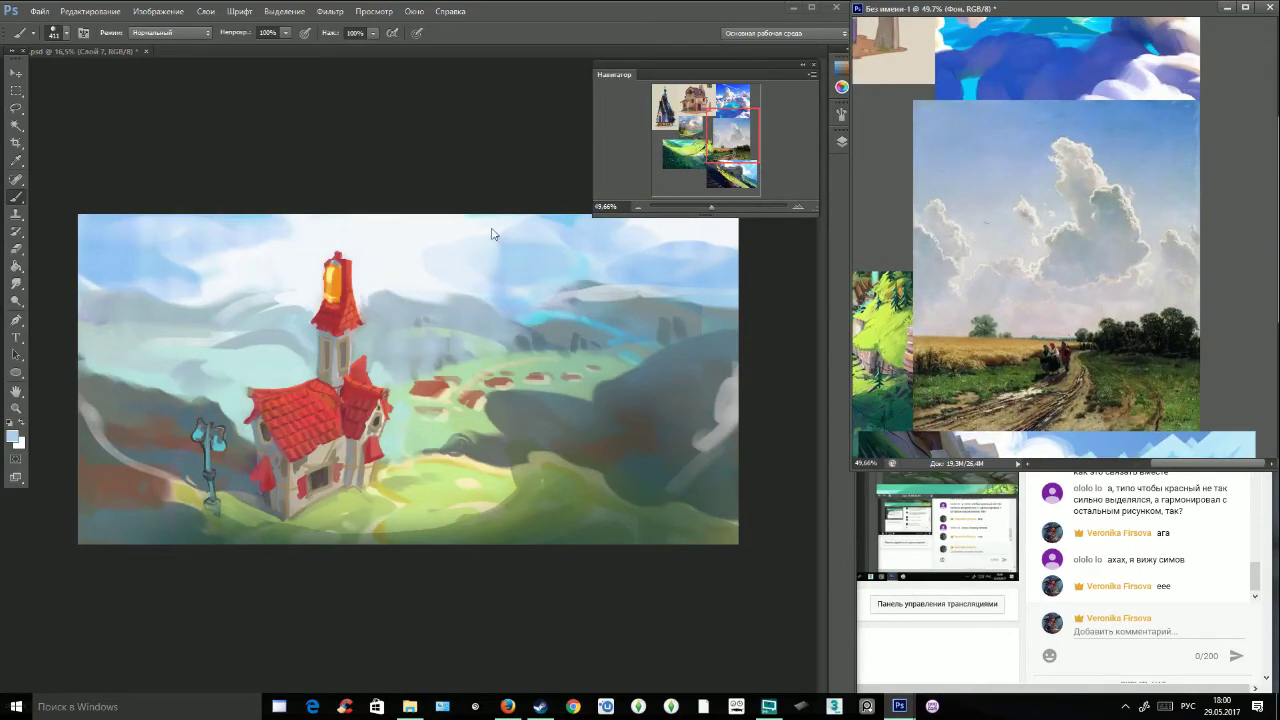
left_click(478, 184)
left_click_drag(183, 272, 187, 295)
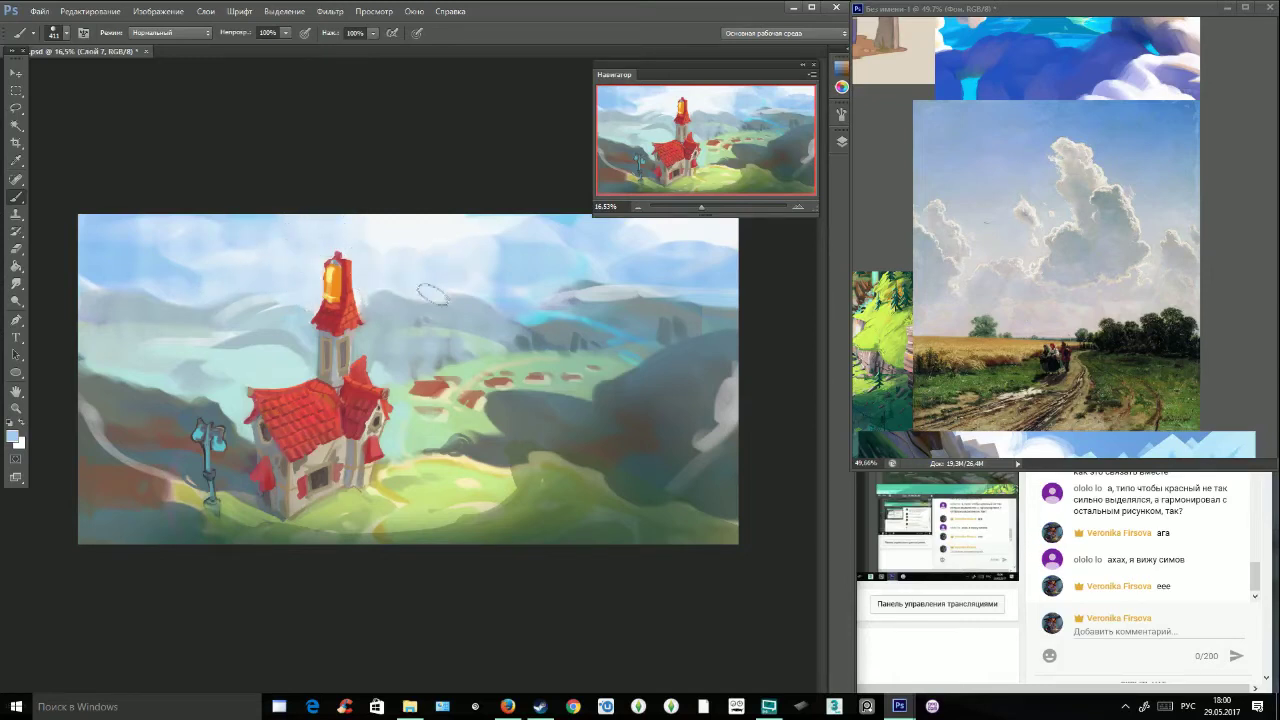
mouse_move(613, 232)
left_mouse_down()
mouse_move(652, 259)
mouse_move(750, 236)
left_mouse_up()
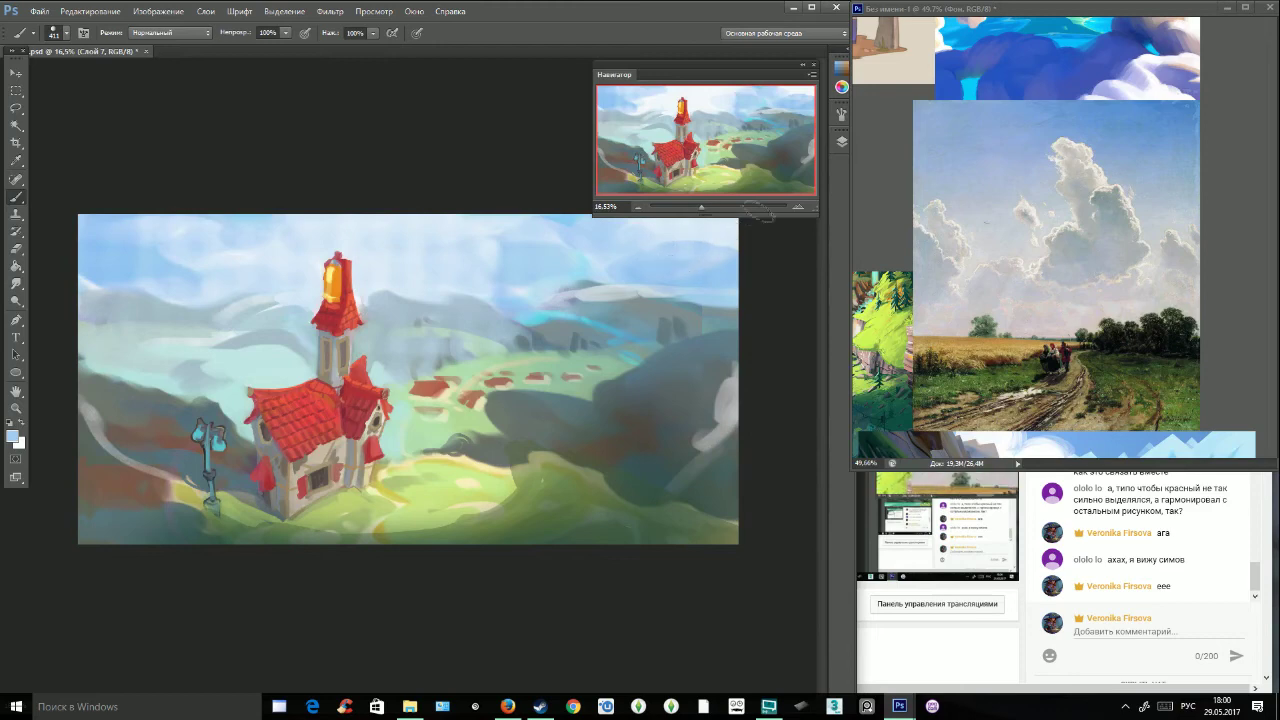
Mix a pale greyish pink and paint soft cloud masses across the lower sky on both sides of the tower.
left_click(13, 437)
left_click(596, 255)
left_click(450, 236)
left_click(596, 381)
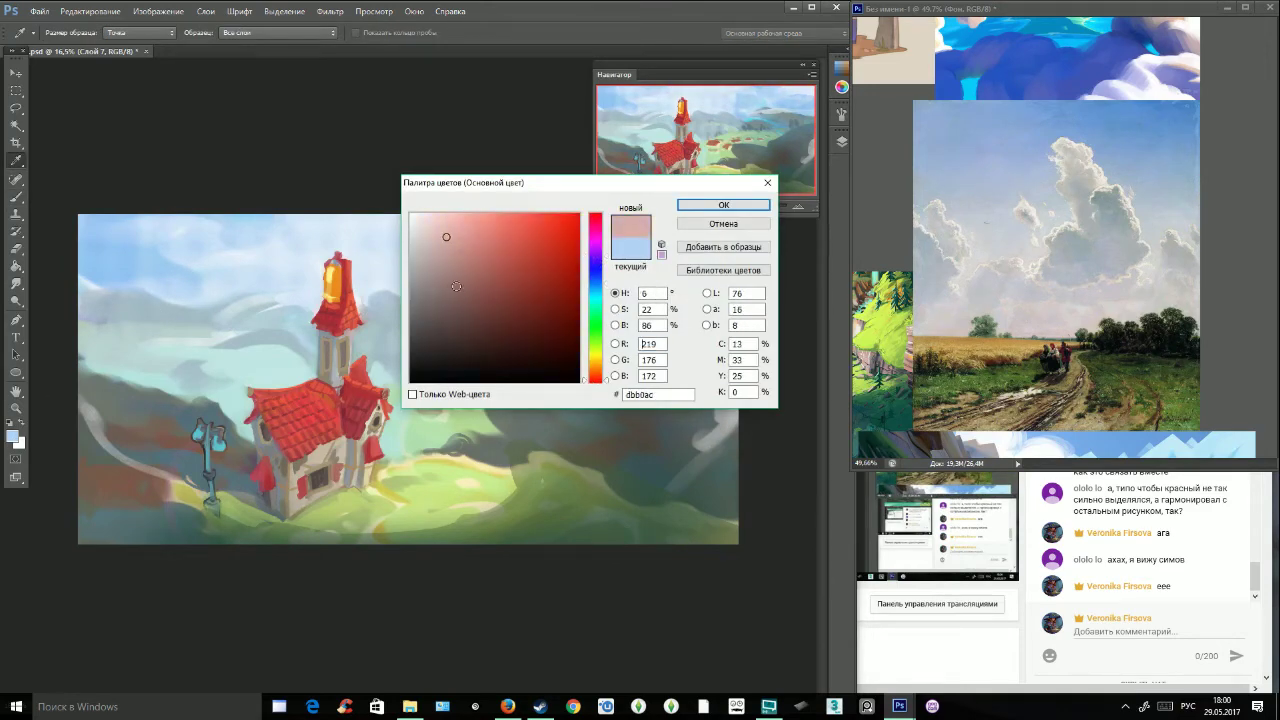
left_click(446, 250)
left_click(720, 204)
mouse_move(122, 298)
left_mouse_down()
mouse_move(80, 281)
mouse_move(83, 255)
mouse_move(192, 298)
left_mouse_up()
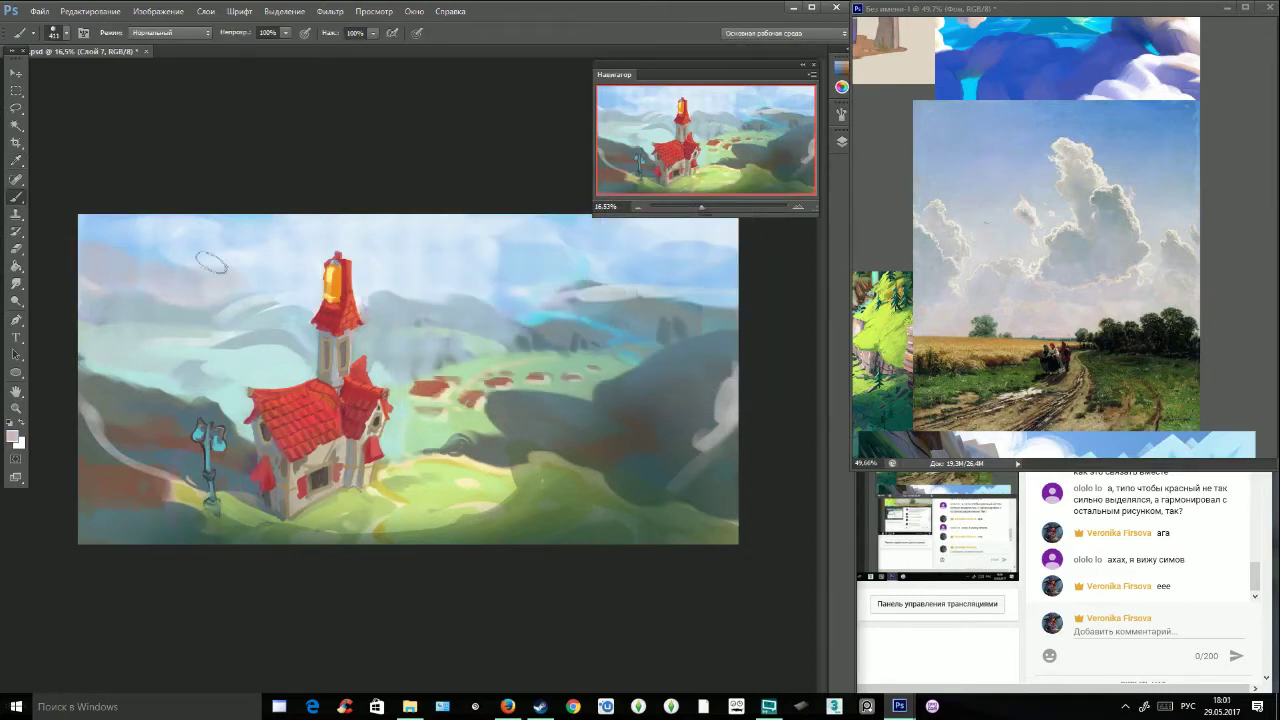
mouse_move(370, 282)
left_mouse_down()
mouse_move(426, 287)
mouse_move(455, 268)
mouse_move(493, 291)
left_mouse_up()
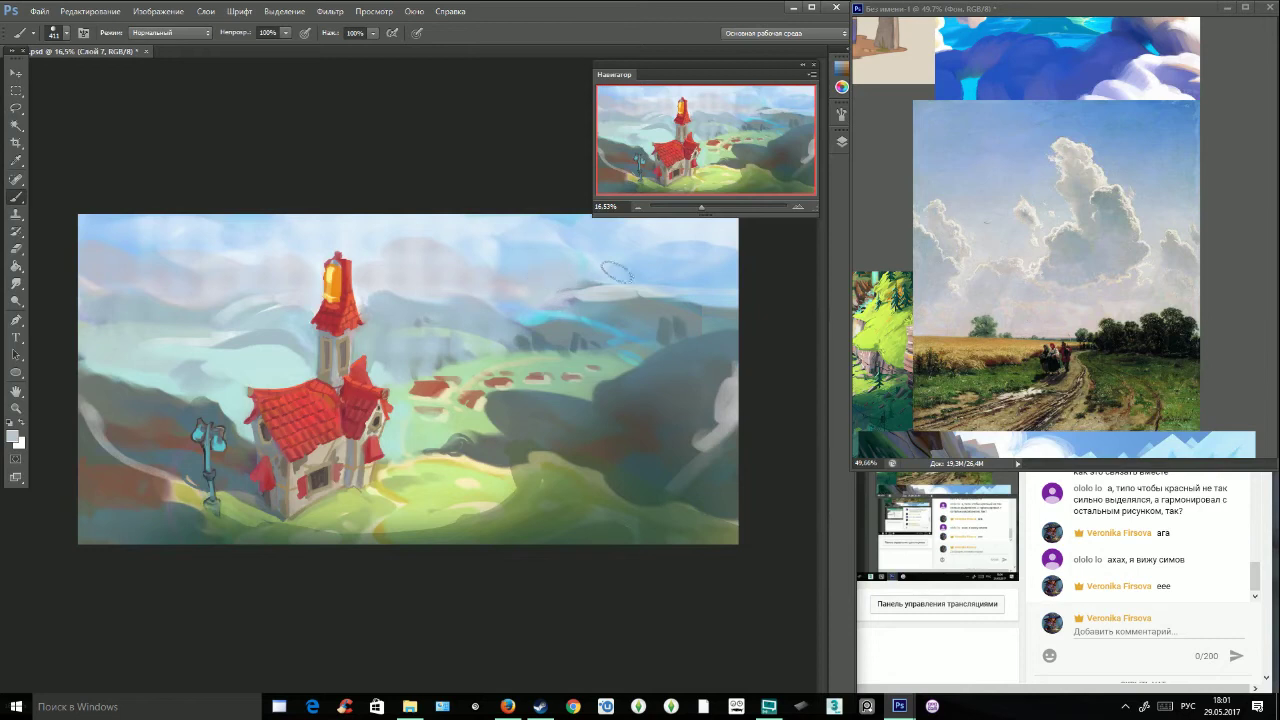
Sample a nearby hill tone, paint over the white cloud above the far hills right of the tower and sample the sky.
left_click(561, 318, "alt")
mouse_move(592, 299)
left_mouse_down()
mouse_move(603, 301)
mouse_move(547, 300)
left_mouse_up()
left_click(554, 277, "alt")
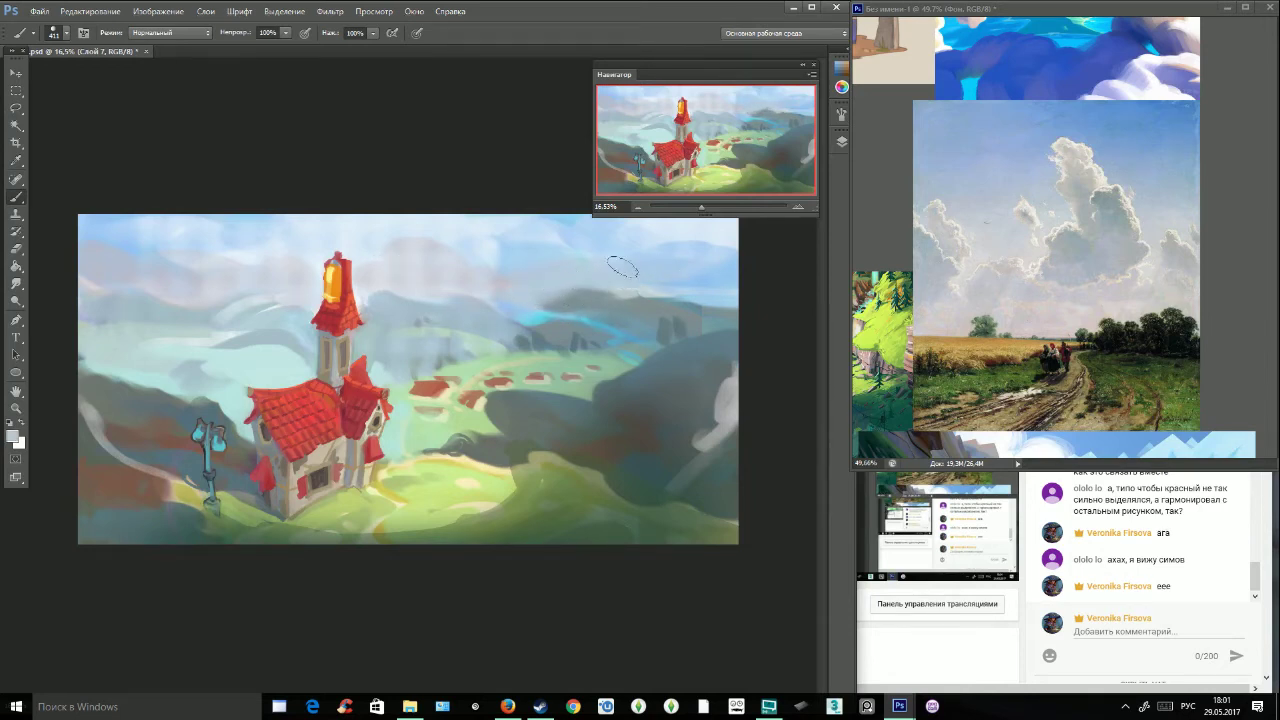
Shrink the brush and outline the distant mountain ridges with thin grey-blue strokes.
left_click(60, 33)
left_click(63, 75)
left_click(562, 279, "alt")
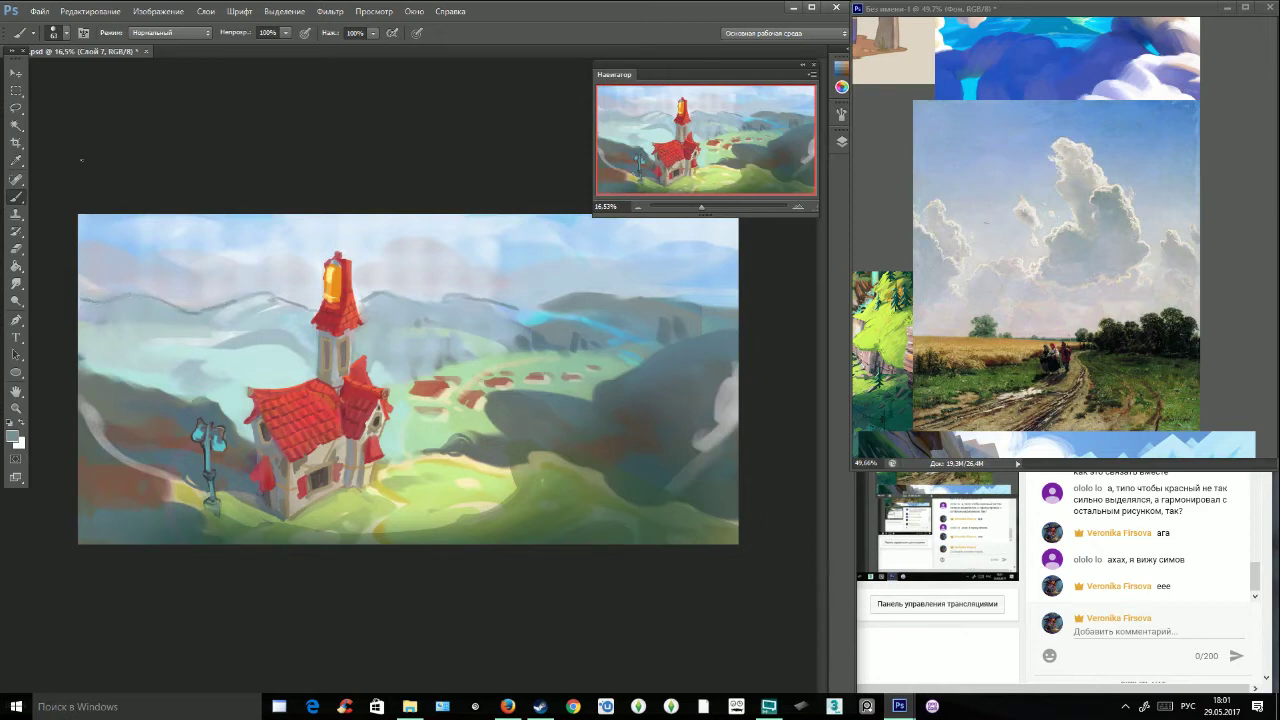
Set the brush size to 154 px and paint pale cloud colour over the ridge outlines beside the tower.
left_click(63, 34)
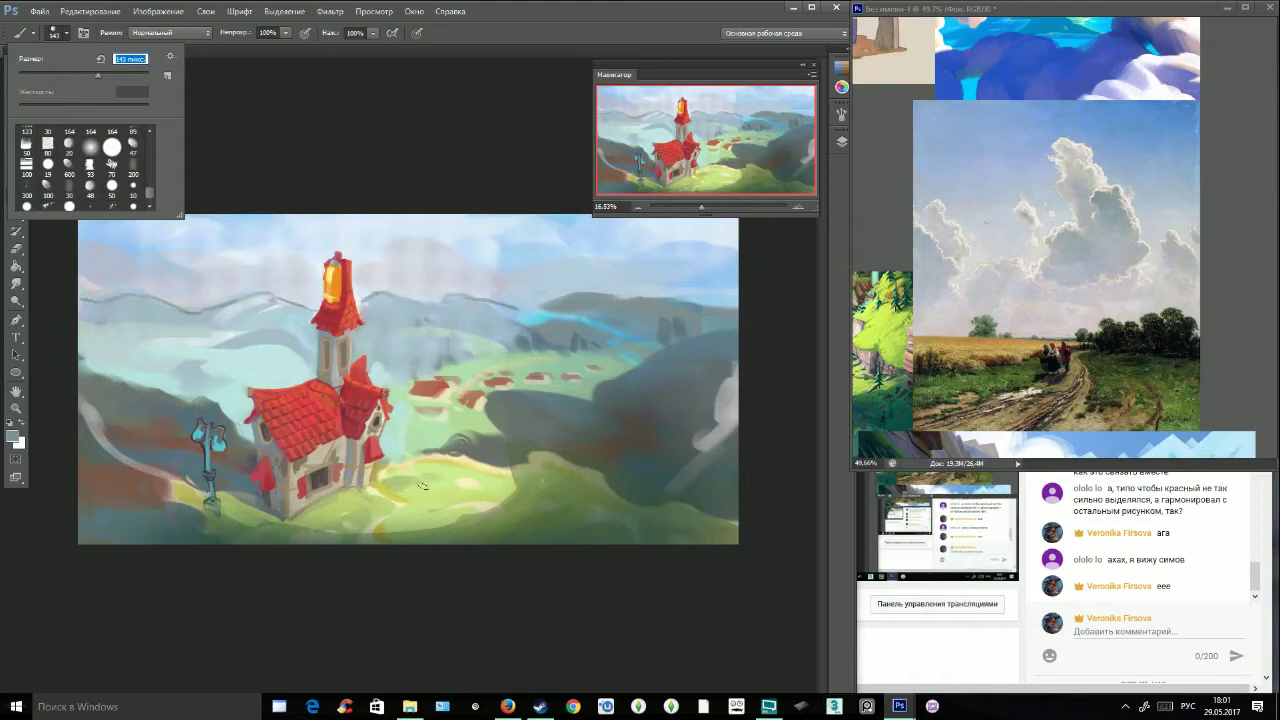
left_click(698, 470, "alt")
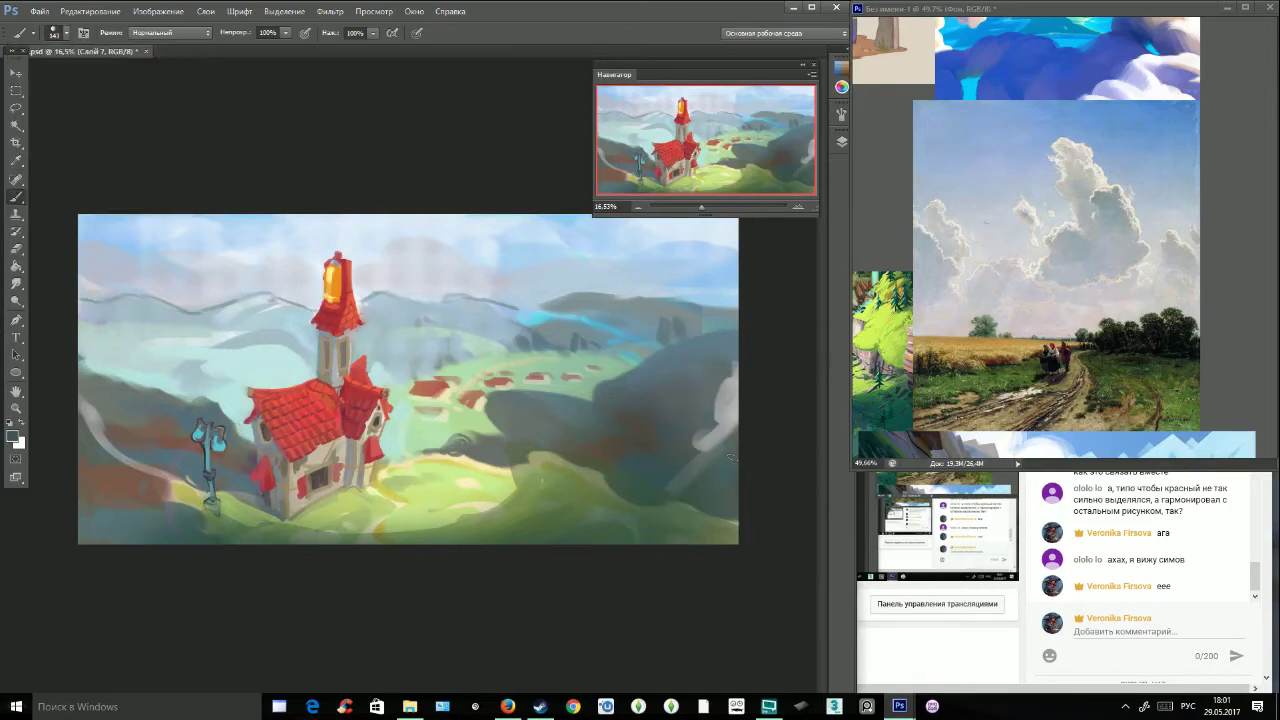
left_click(66, 36)
left_click_drag(86, 76, 83, 77)
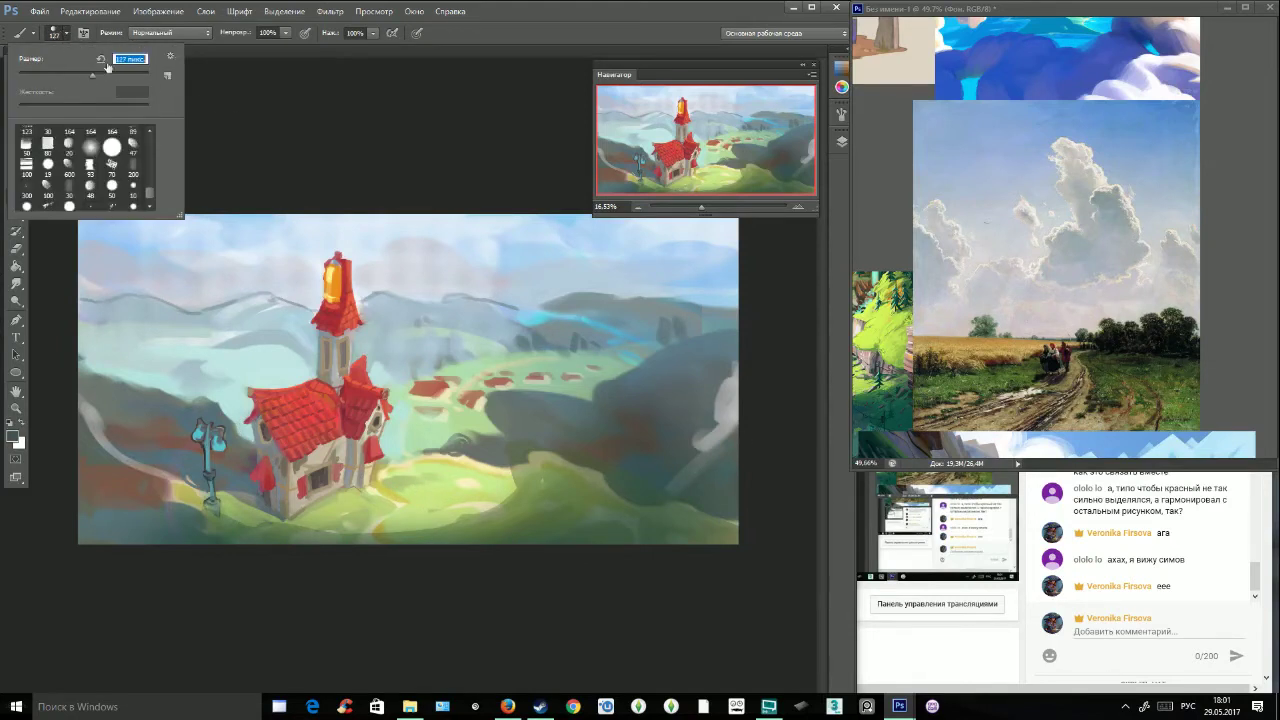
left_click(286, 107)
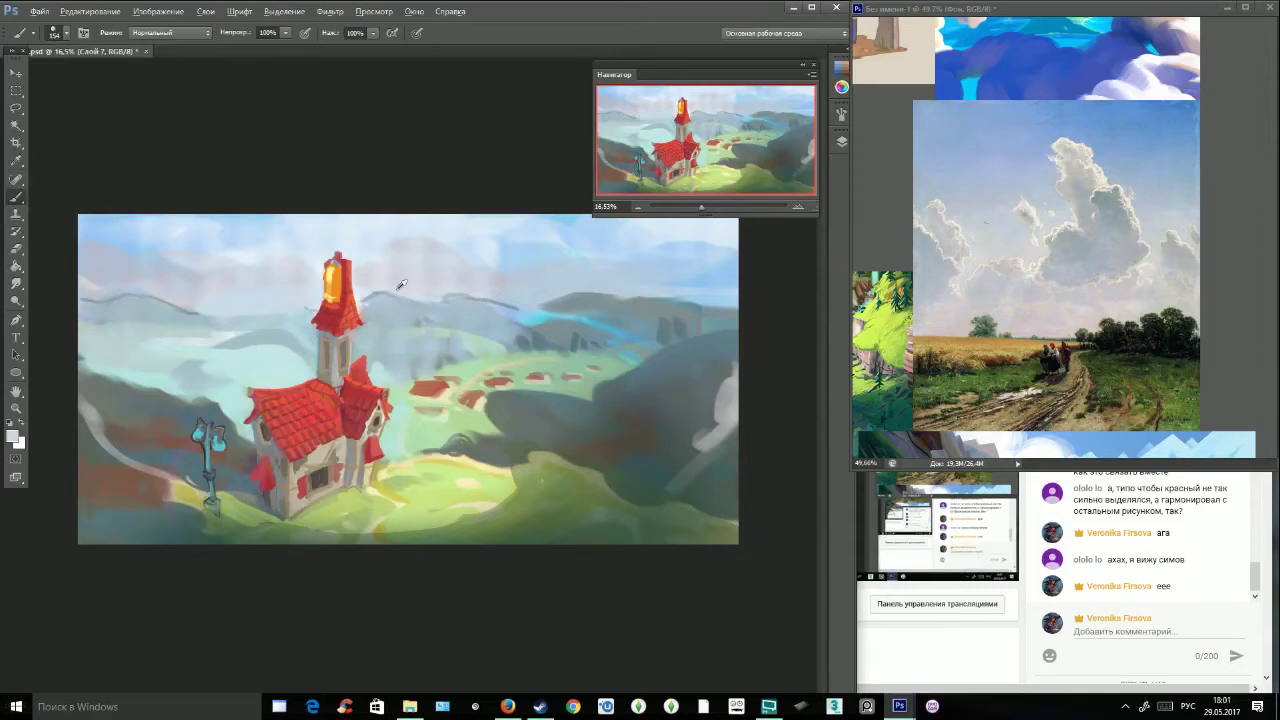
mouse_move(380, 292)
left_mouse_down()
mouse_move(426, 300)
mouse_move(386, 308)
left_mouse_up()
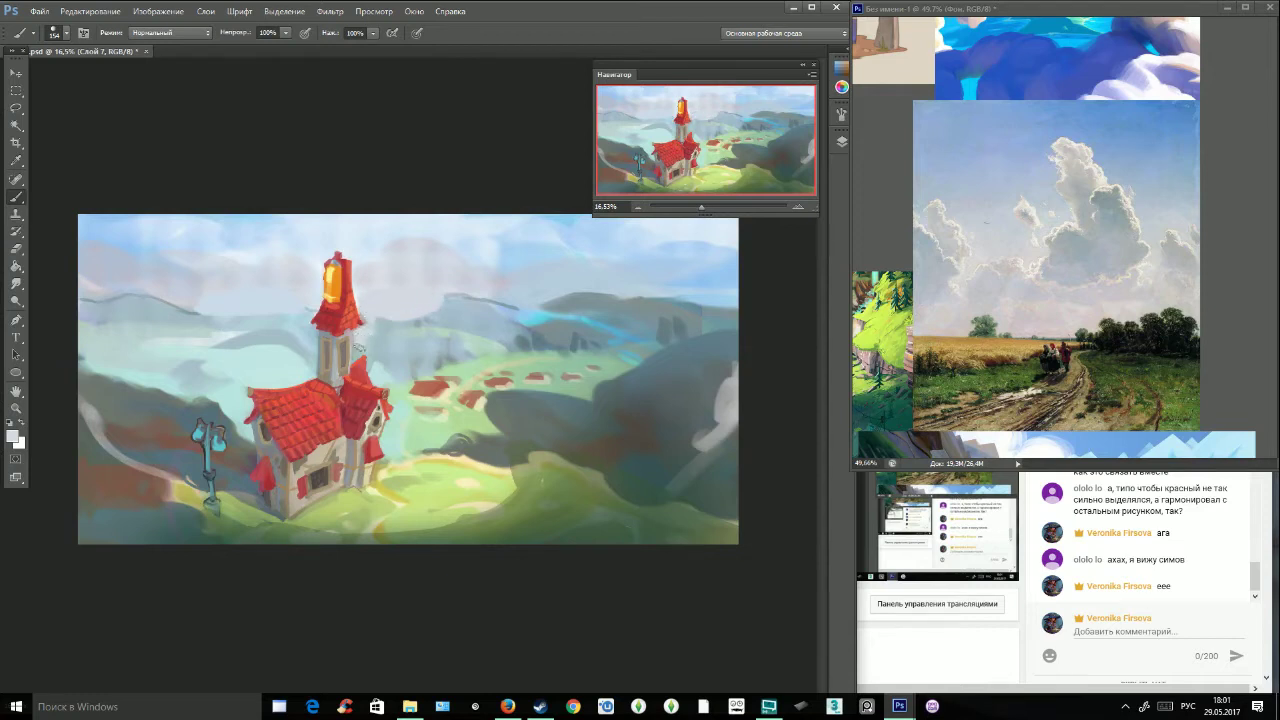
key("alt")
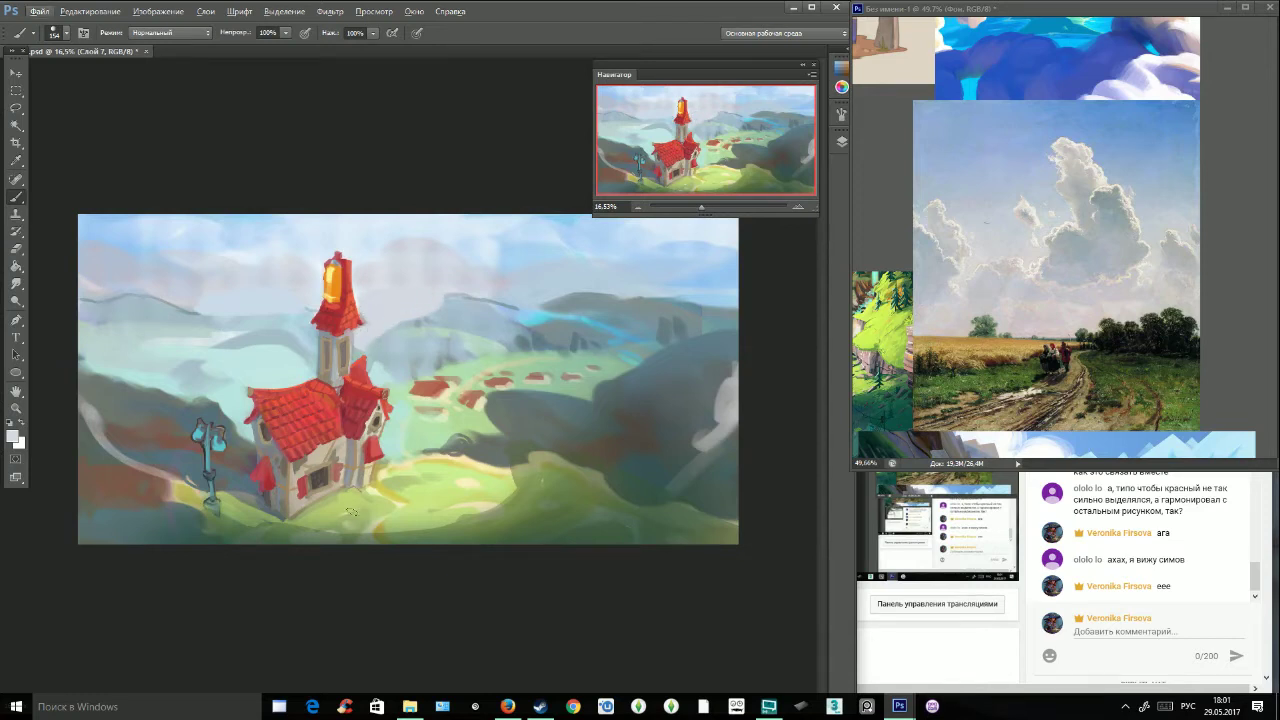
Enlarge the brush to 257 px, bring the green valley reference into view and shade the tower's wall below its roof in grey.
left_click(66, 34)
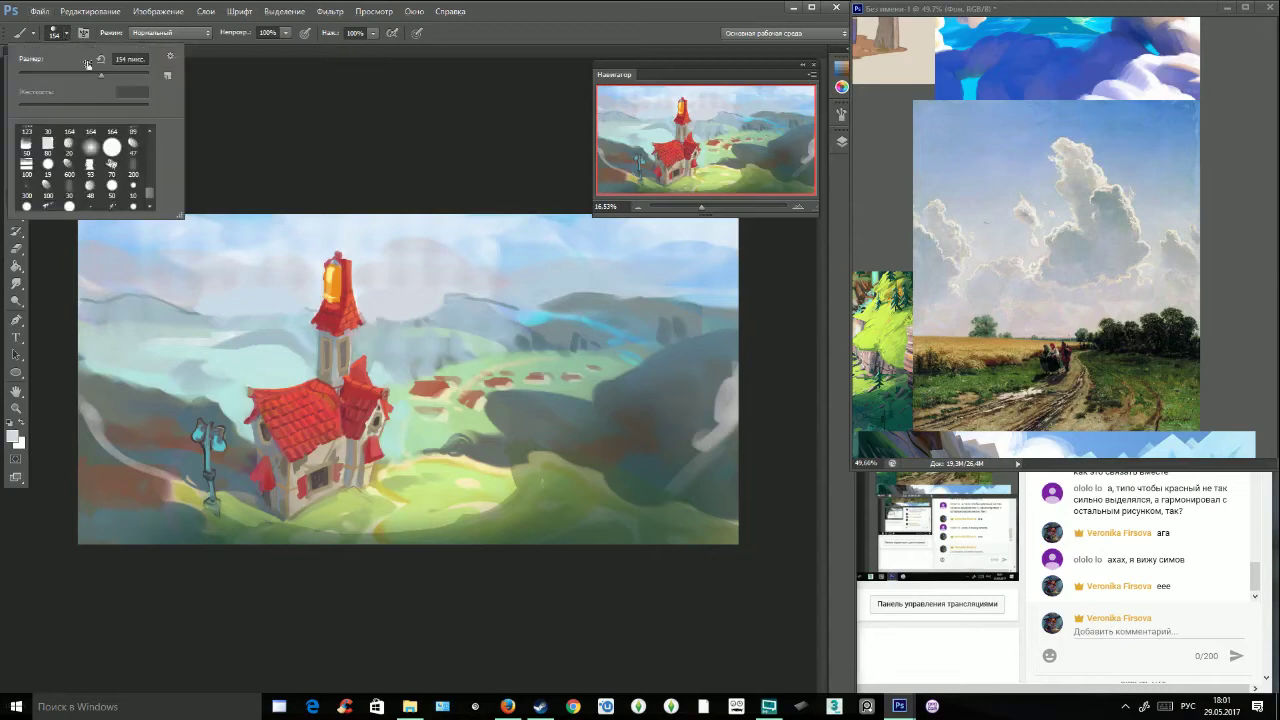
left_click(117, 76)
left_click(900, 118)
mouse_move(716, 134)
left_mouse_down()
mouse_move(691, 133)
mouse_move(680, 152)
mouse_move(708, 163)
mouse_move(679, 144)
mouse_move(668, 109)
mouse_move(677, 137)
left_mouse_up()
left_click(425, 190)
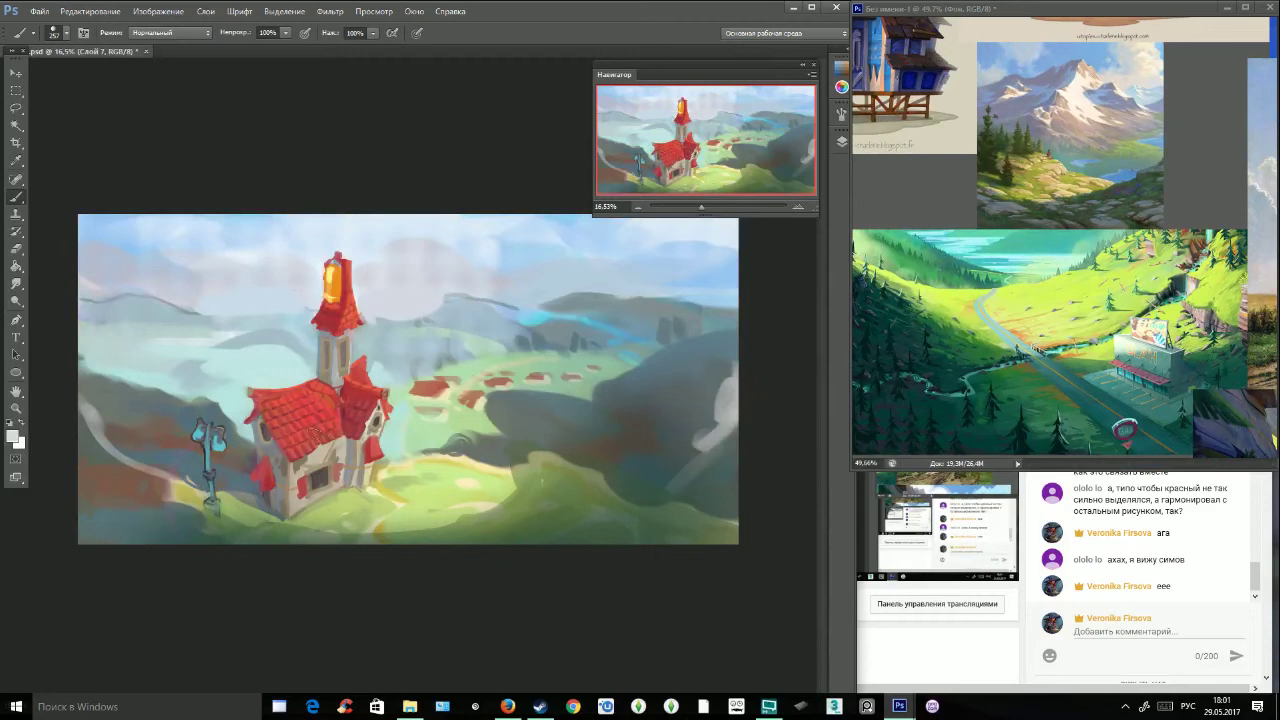
left_click_drag(329, 338, 332, 380)
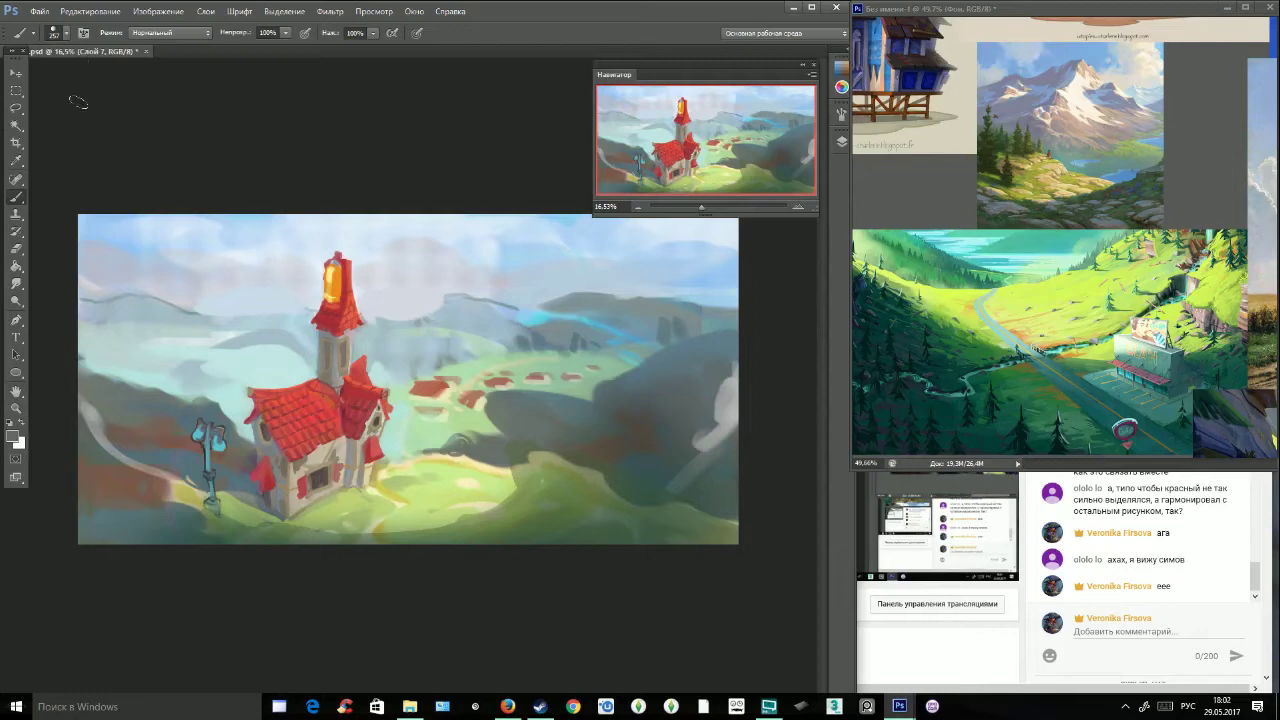
Sample the valley green, change it to pale yellow f5ffbe and lighten the valley just right of the house.
left_click(69, 33)
left_click(427, 412, "alt")
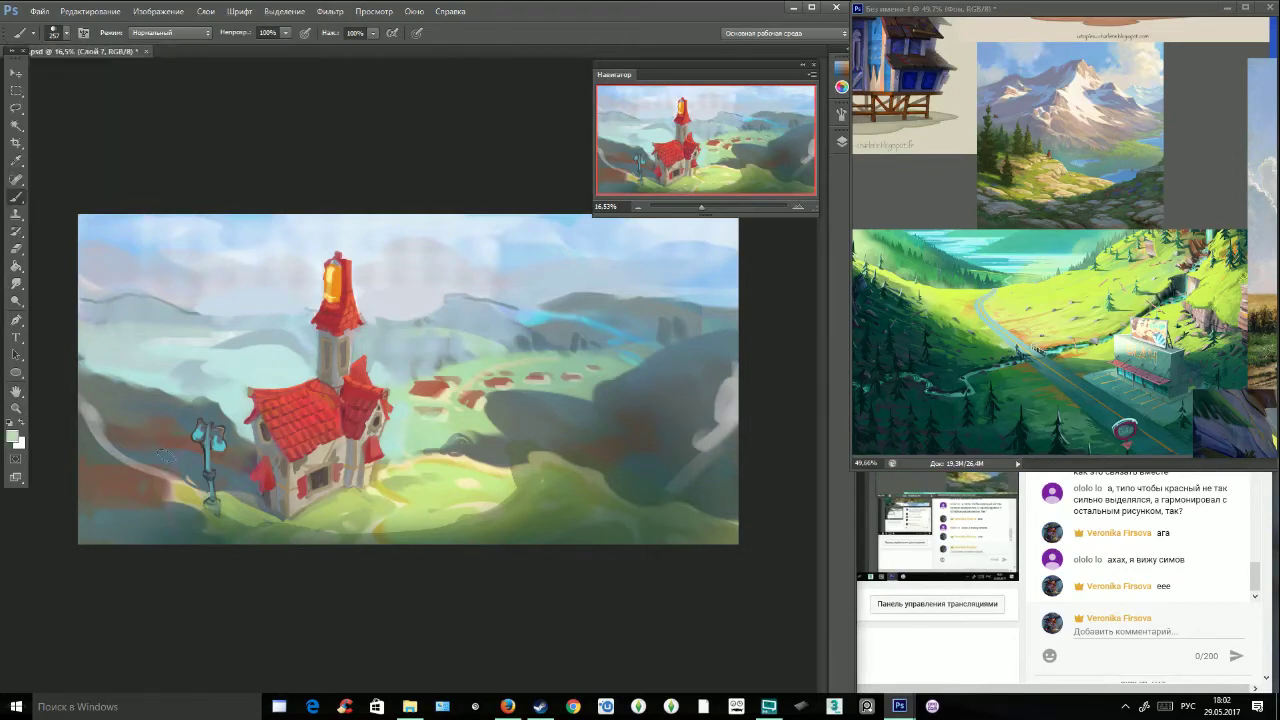
left_click(14, 437)
left_click(597, 360)
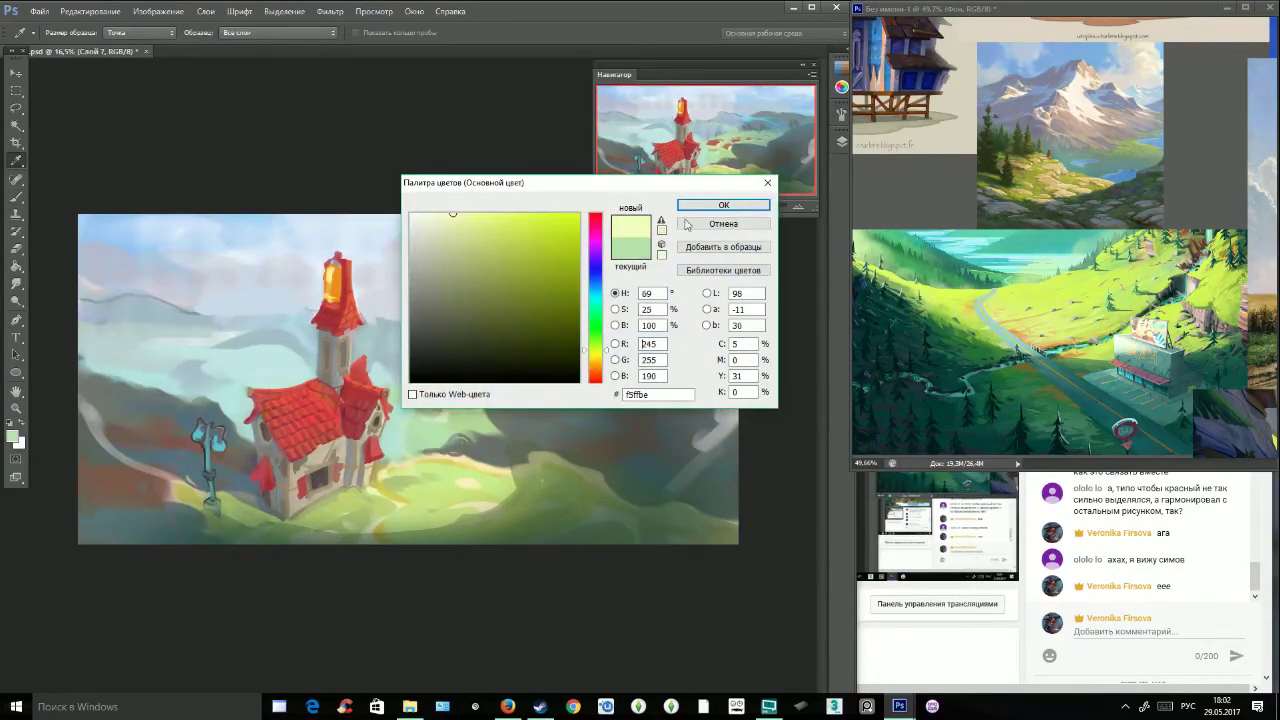
left_click(723, 204)
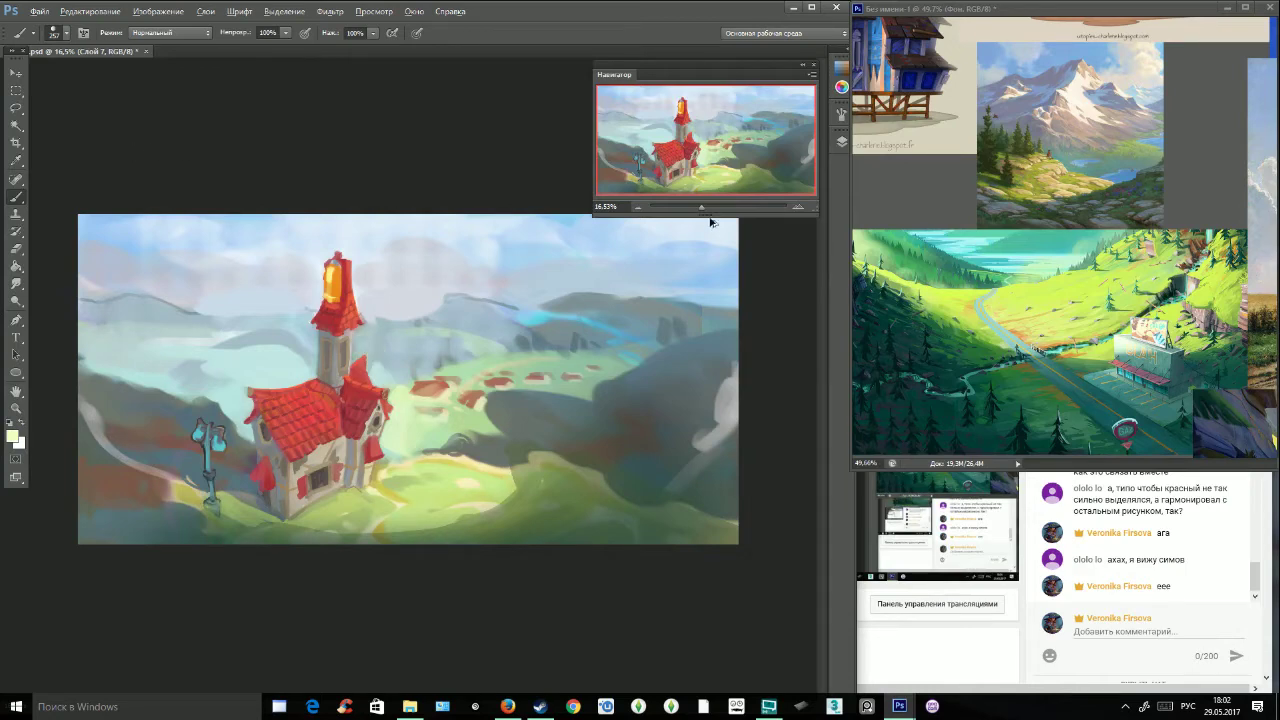
Lasso the sky and distant hills around the tower, tracing the tower and roof edges so the building stays outside the selection.
left_click_drag(703, 207, 711, 207)
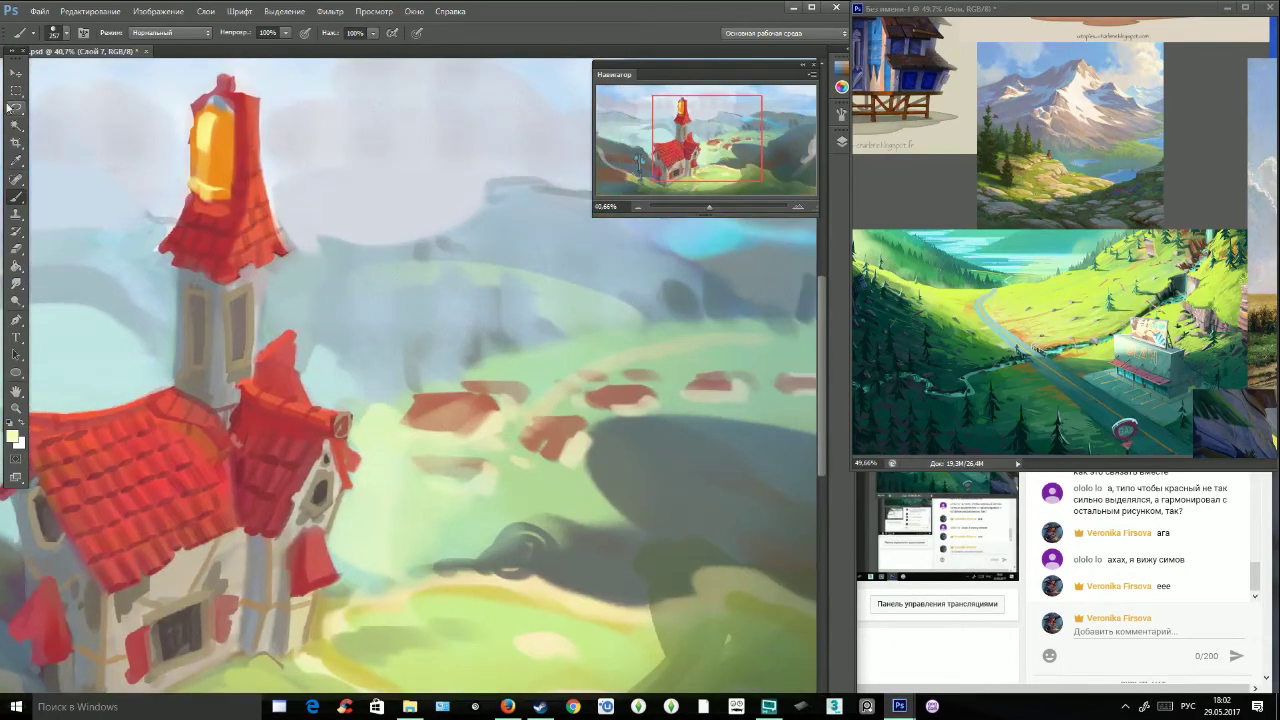
key("l")
mouse_move(270, 263)
left_mouse_down()
mouse_move(263, 352)
mouse_move(287, 333)
left_mouse_up()
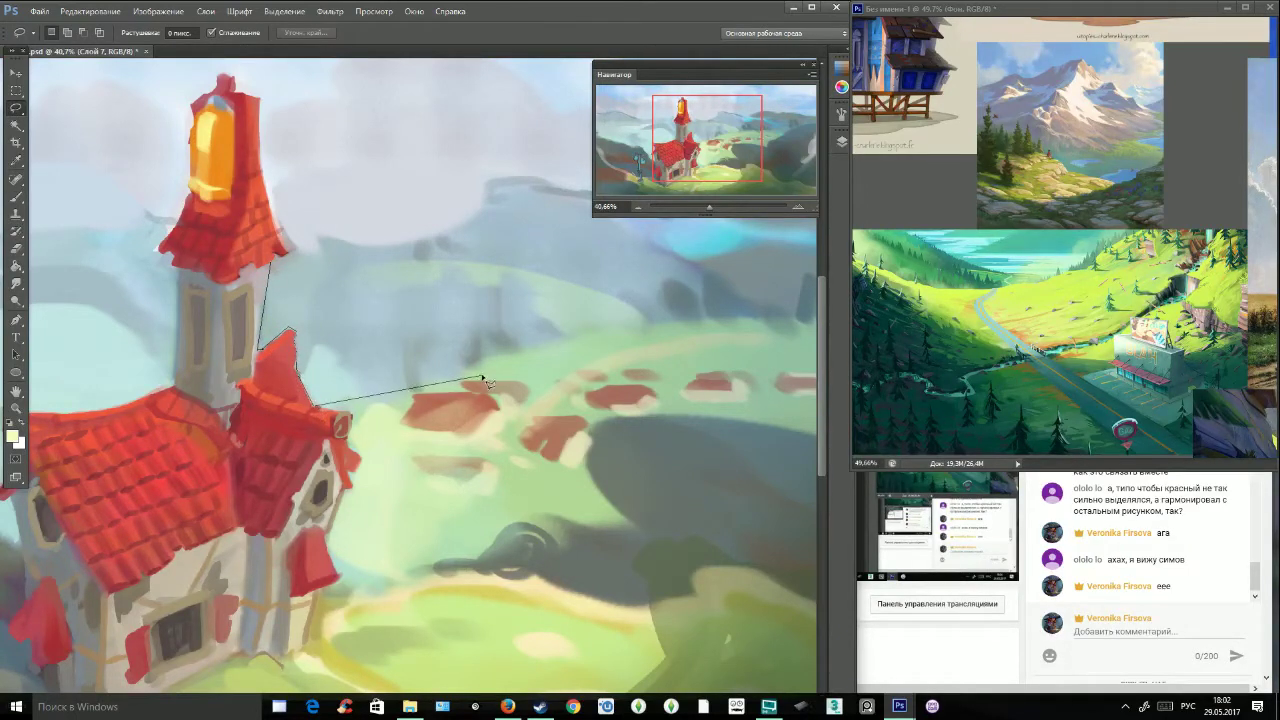
left_click(800, 318)
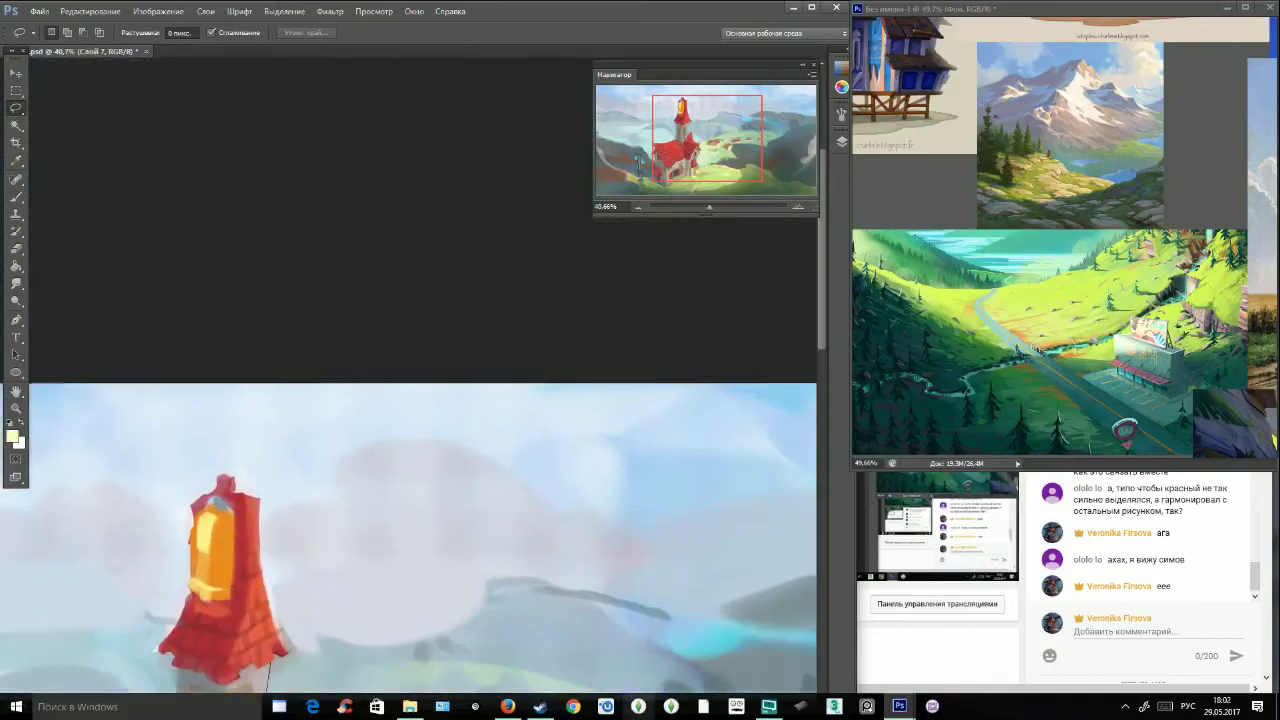
left_click(700, 325)
left_click(105, 330)
scroll(120, 660, "down", 3)
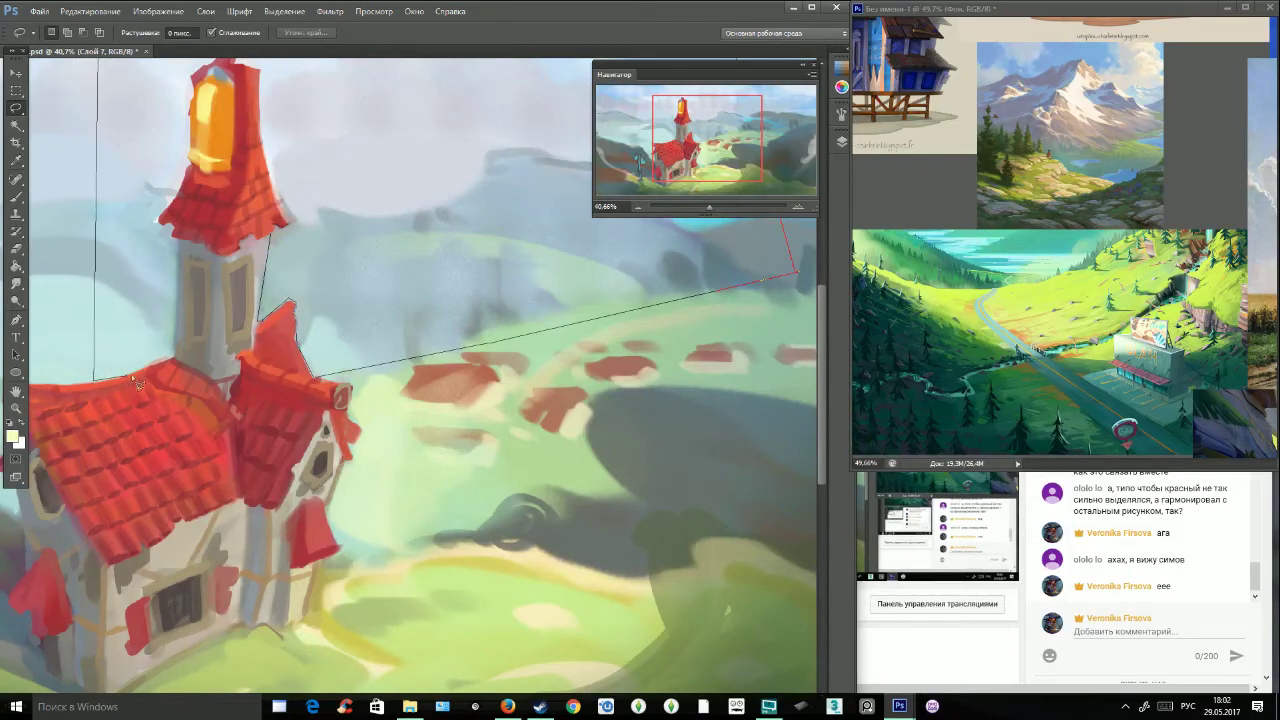
left_click(174, 357)
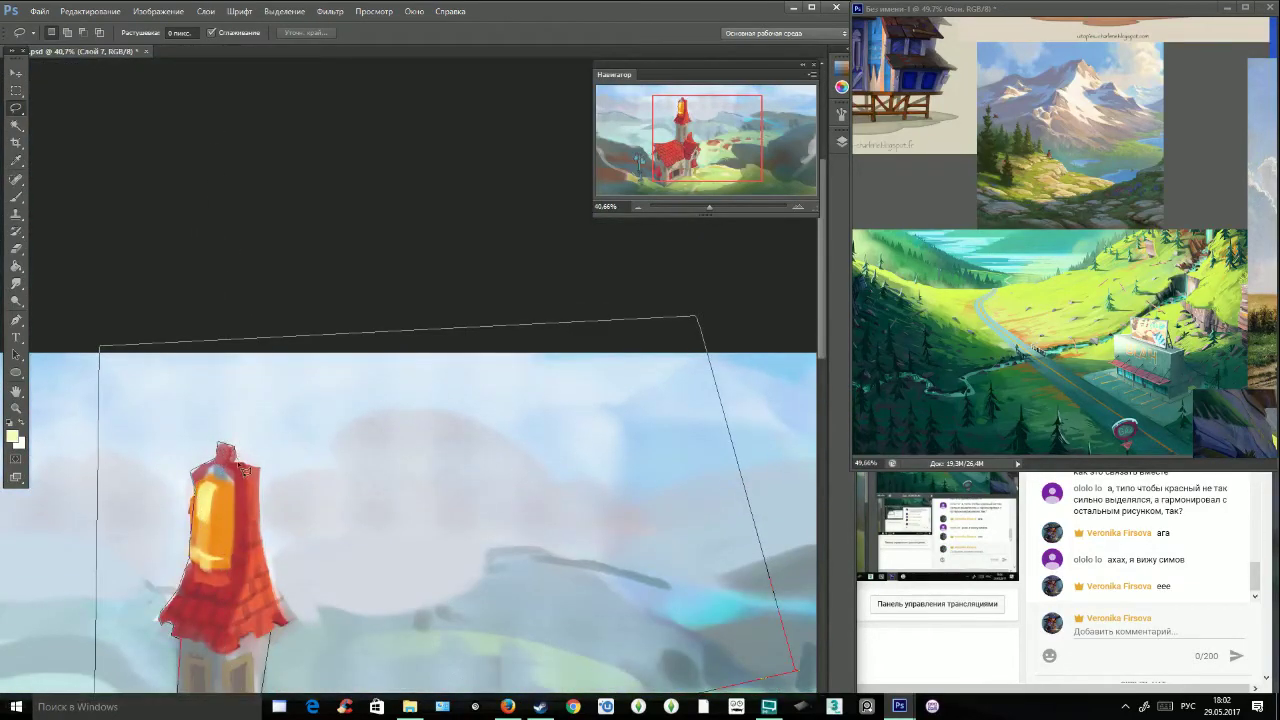
left_click_drag(244, 469, 244, 202)
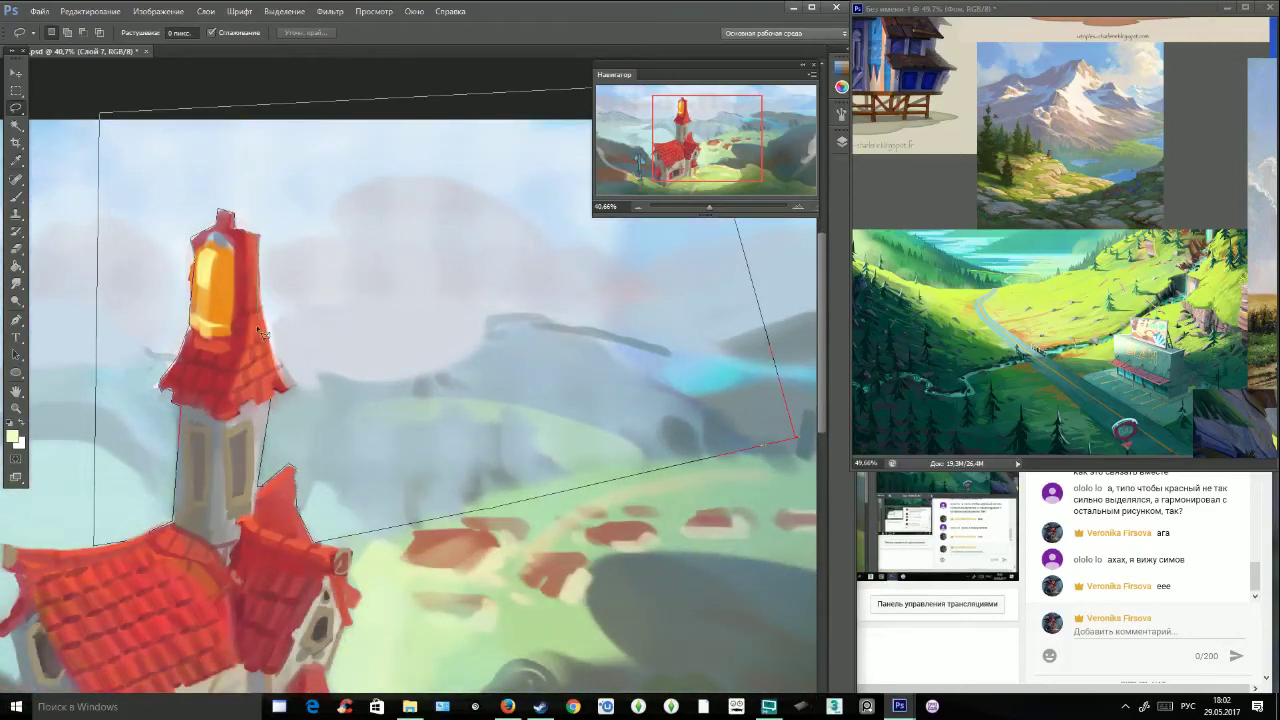
left_click(270, 405)
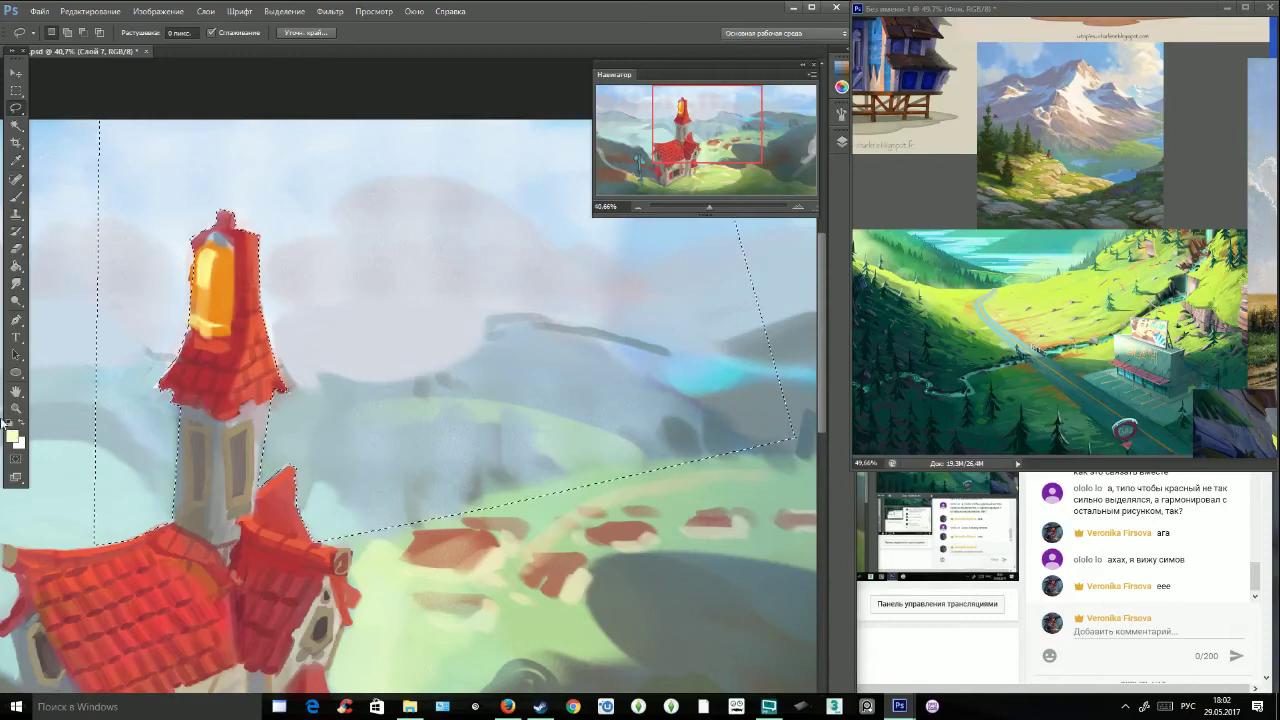
Choose a soft round brush at 404 px with 0% hardness and set the foreground colour to light yellow-green efff99.
left_click(16, 197)
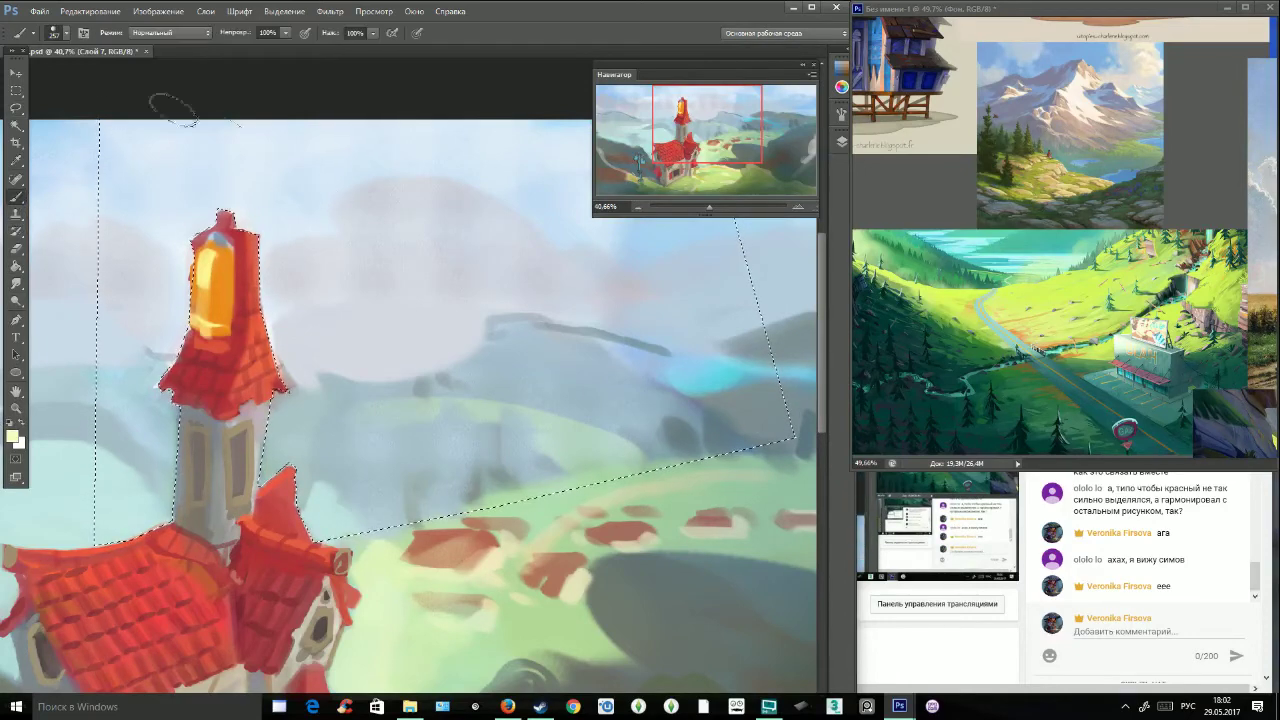
left_click(60, 32)
left_click(88, 147)
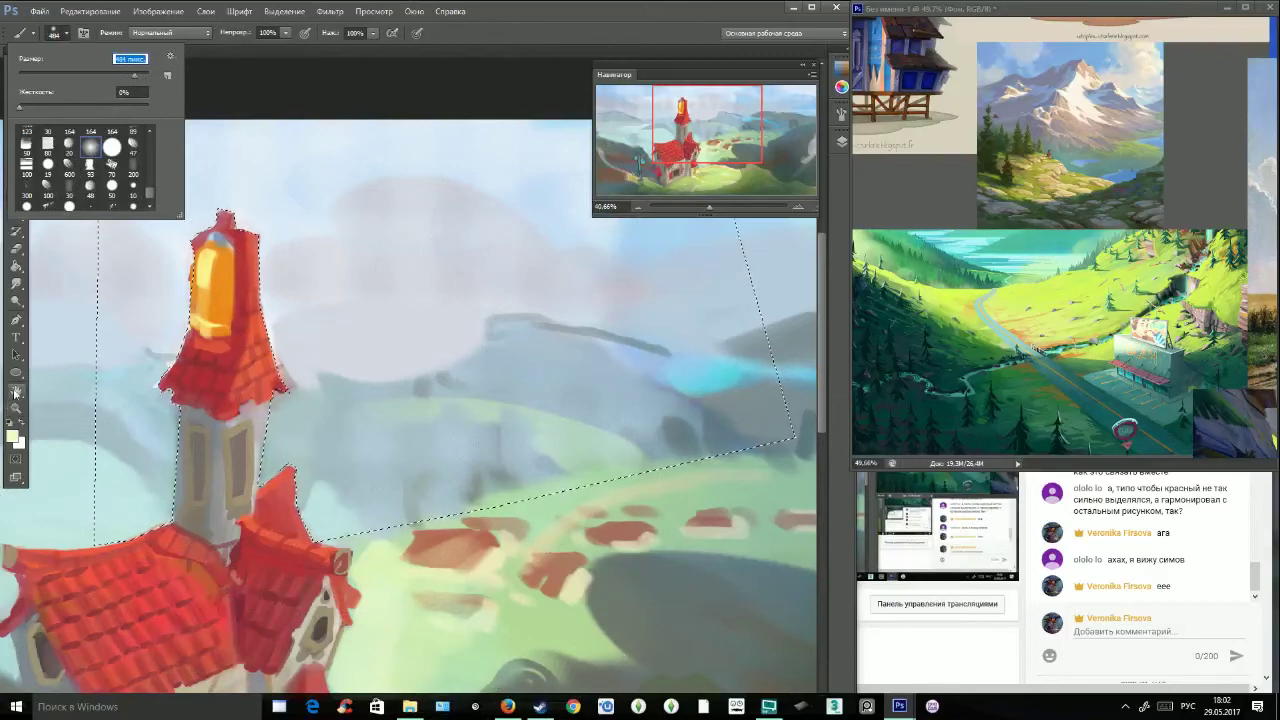
left_click(12, 436)
left_click(478, 215)
left_click(702, 205)
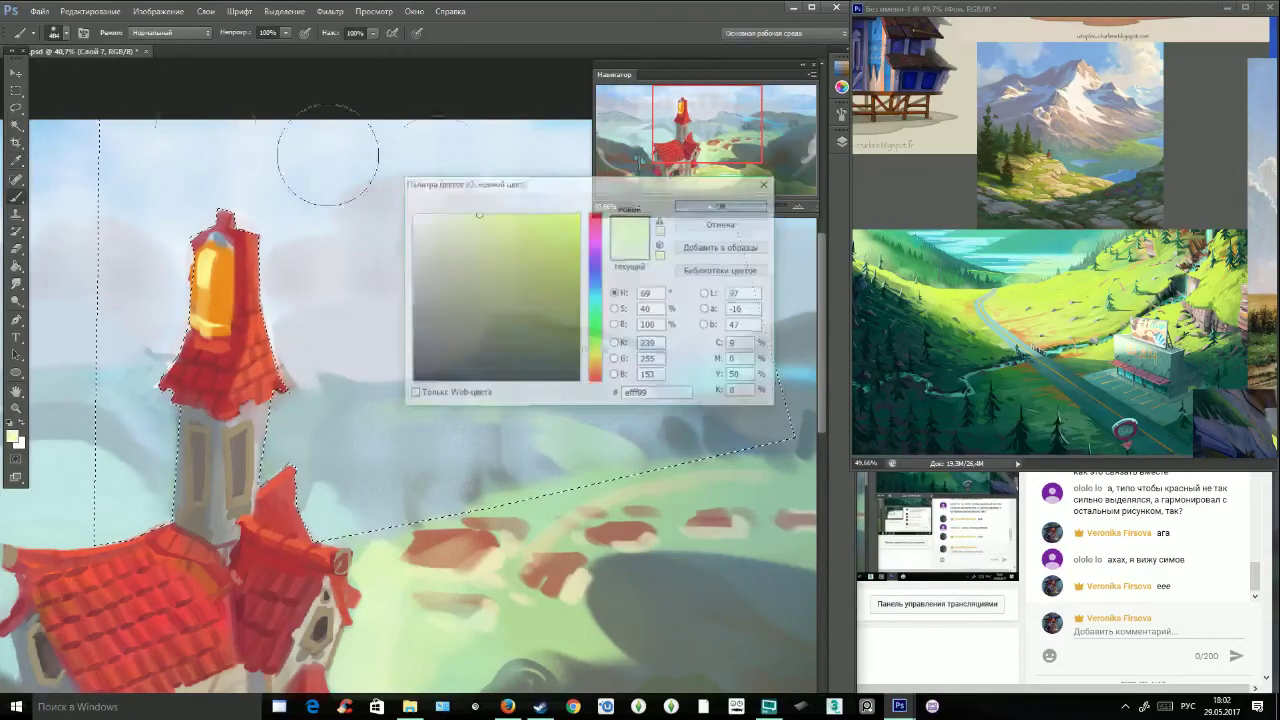
Enlarge the soft brush, paint a pale yellow-green haze over the selected hills beside the tower and deselect the area.
left_click(64, 34)
left_click_drag(139, 78, 142, 78)
mouse_move(395, 485)
left_mouse_down()
mouse_move(292, 475)
mouse_move(590, 370)
left_mouse_up()
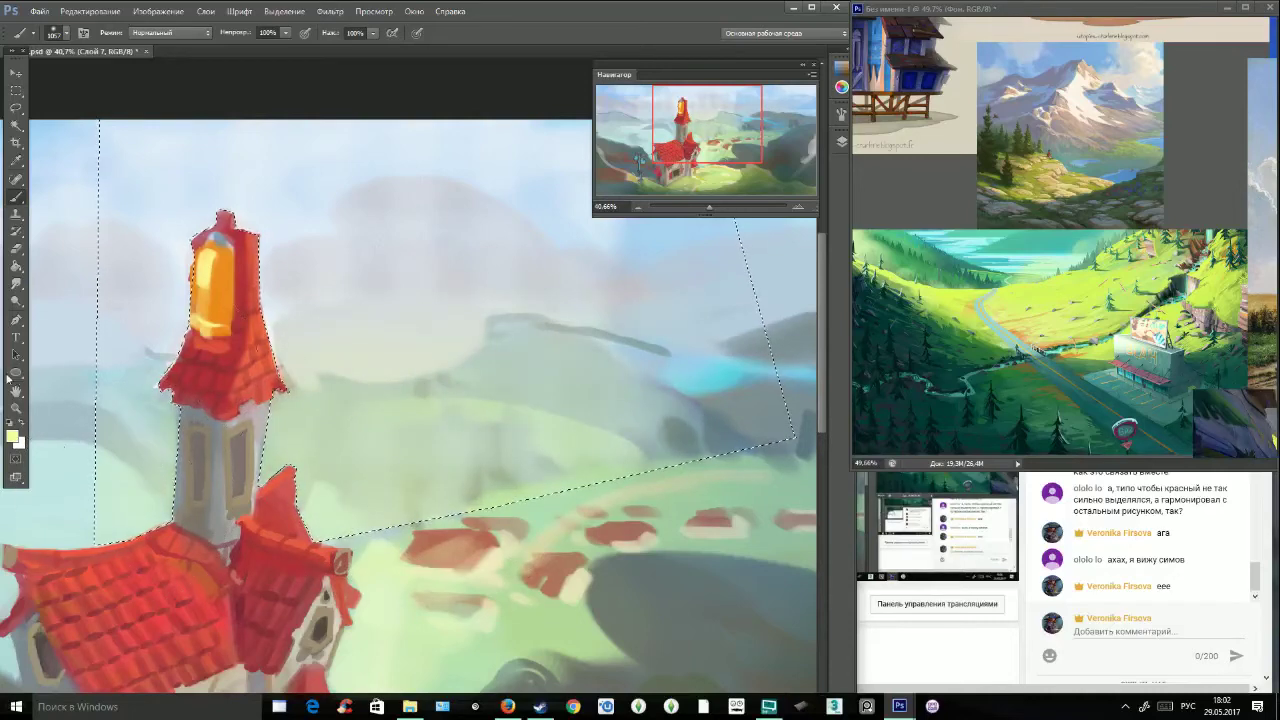
key("ctrl+d")
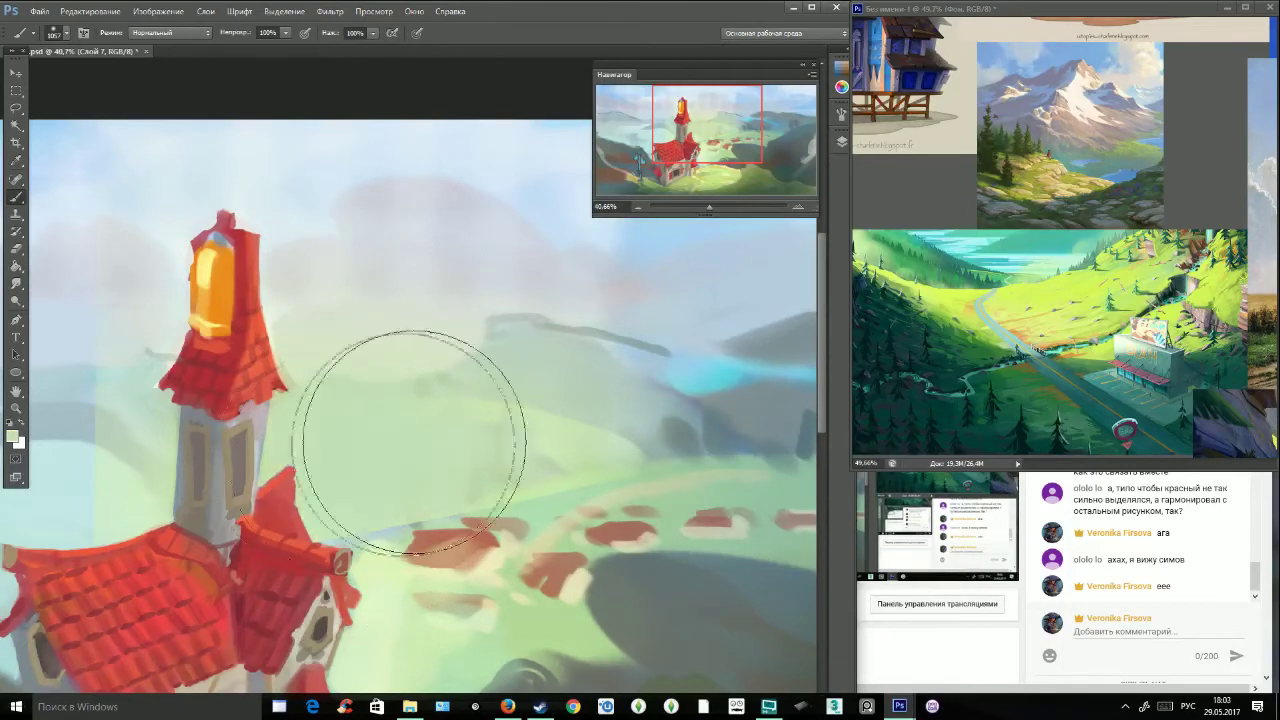
Set the foreground colour to pale blue d4f3ff and brush a soft haze over the sky and hills beside the tower.
left_click(12, 437)
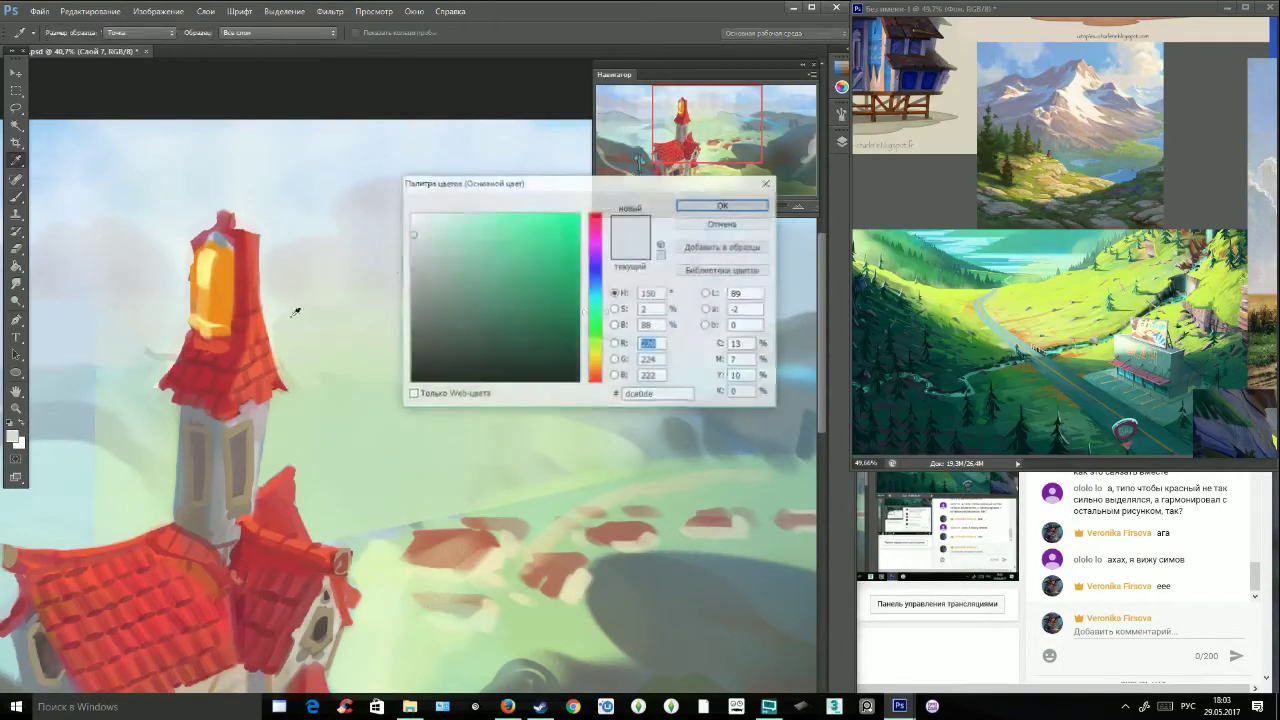
left_click_drag(500, 227, 438, 194)
left_click_drag(598, 314, 597, 295)
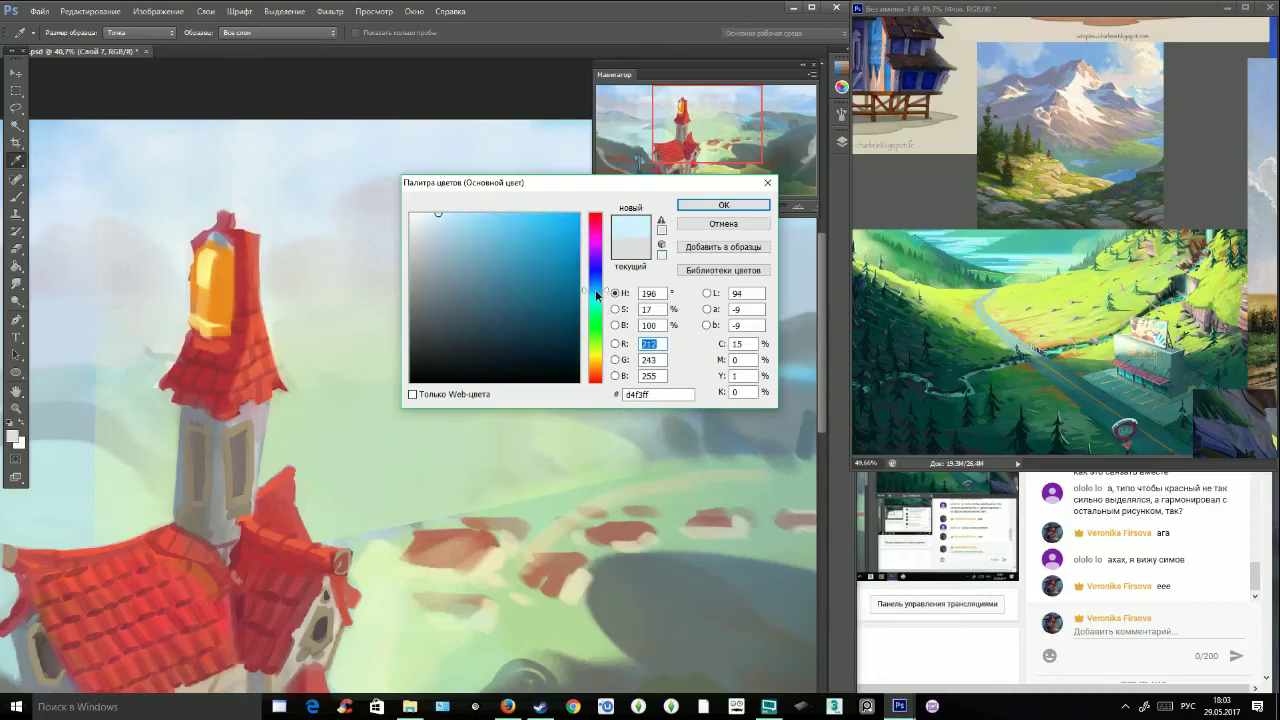
left_click(685, 206)
key("b")
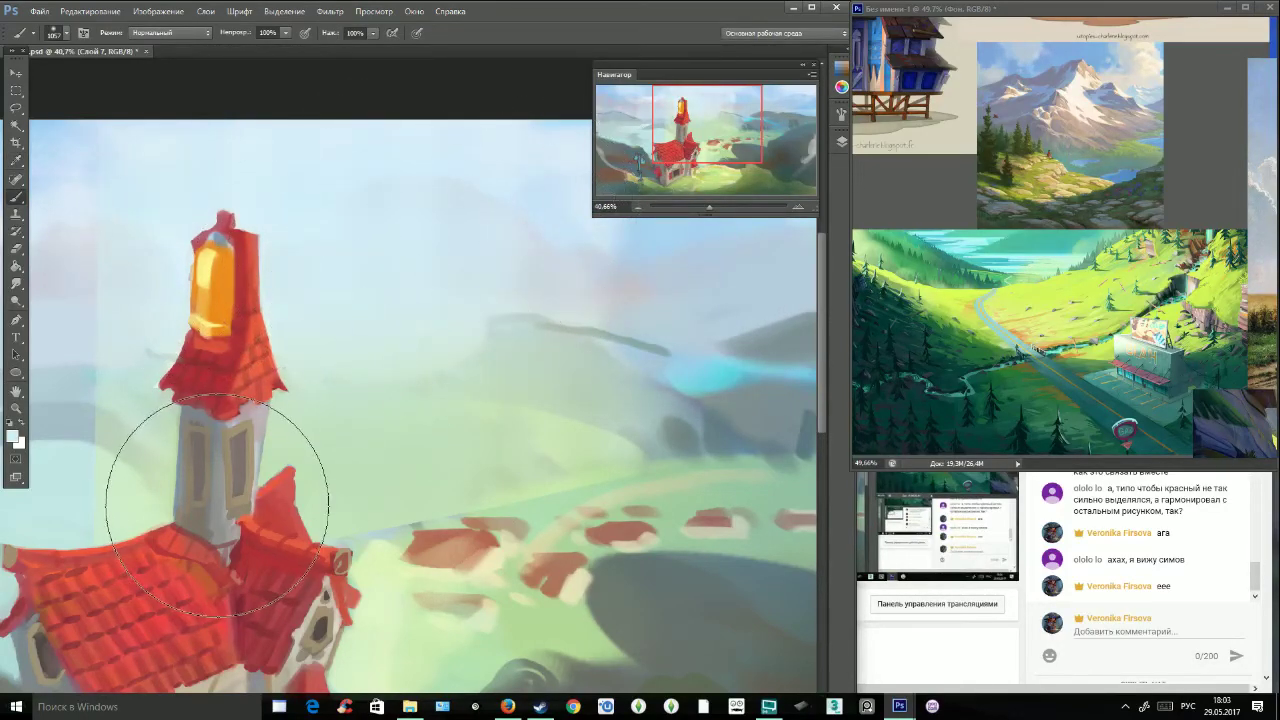
Extend the pale blue haze over the sky and distant hills on the house's left side with the soft brush.
left_click(16, 107)
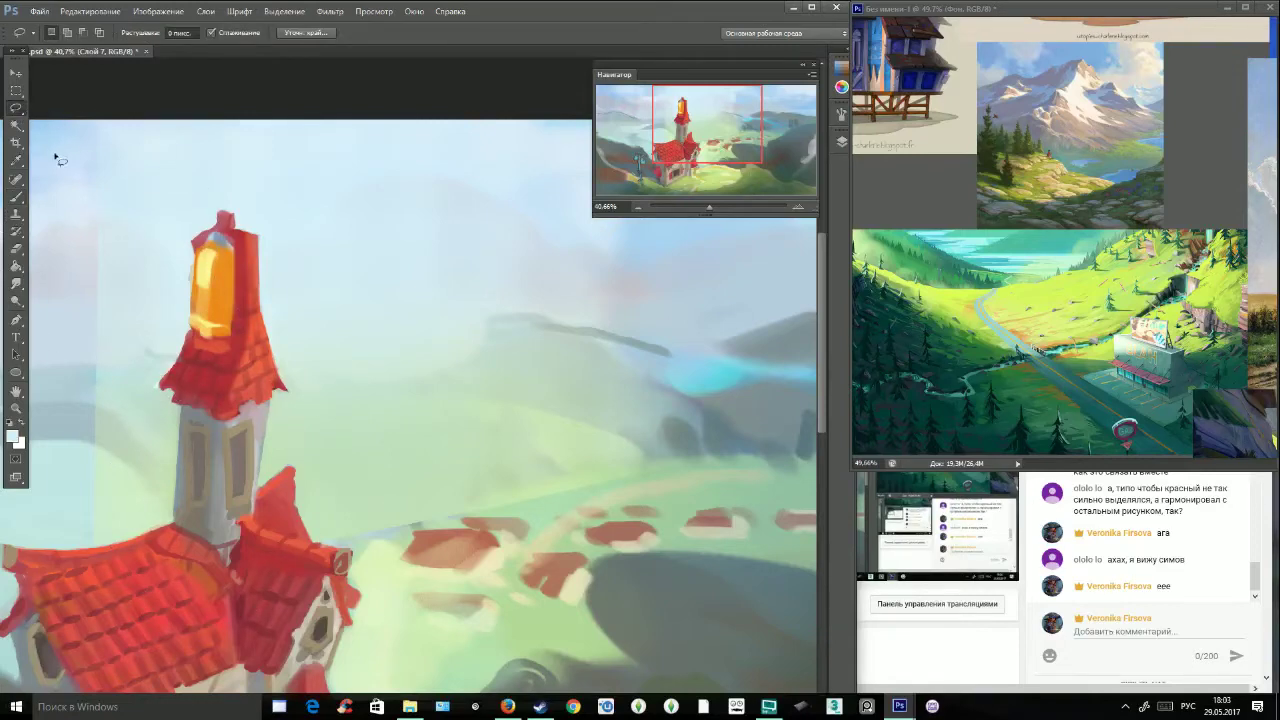
left_click_drag(708, 210, 700, 212)
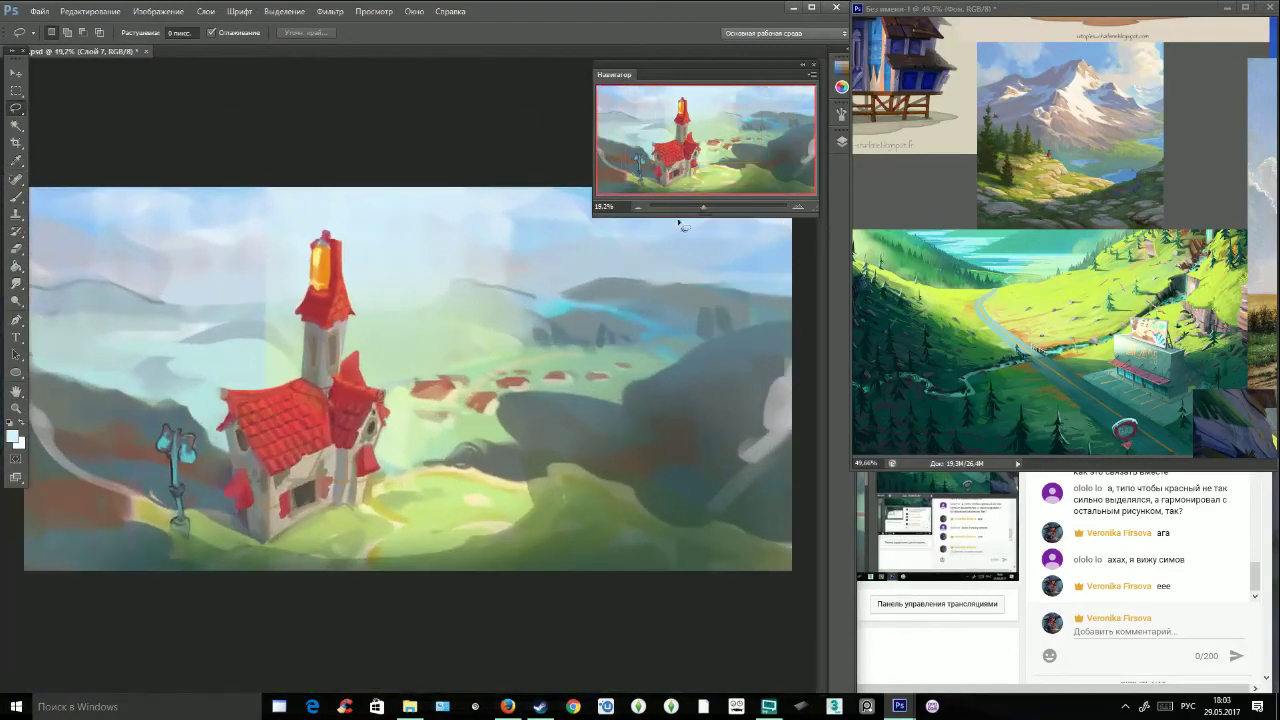
left_click(16, 196)
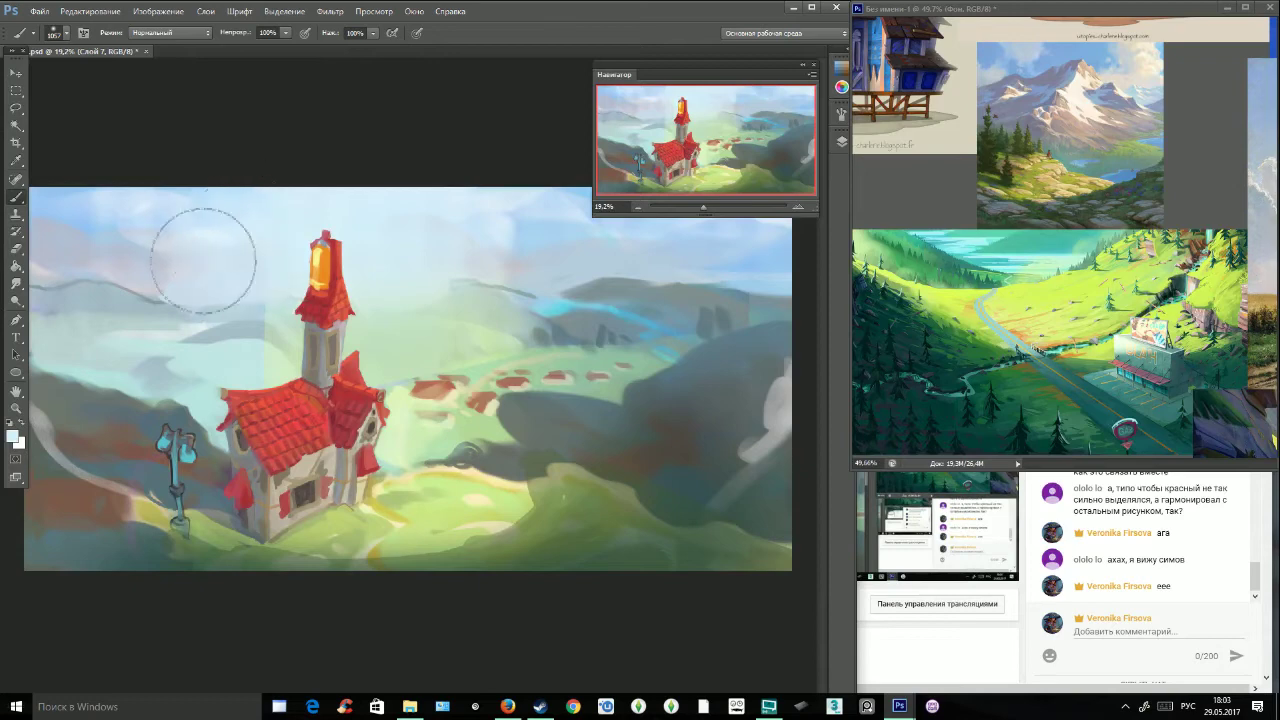
mouse_move(188, 232)
left_mouse_down()
mouse_move(33, 233)
mouse_move(227, 237)
mouse_move(184, 260)
mouse_move(216, 270)
mouse_move(233, 351)
left_mouse_up()
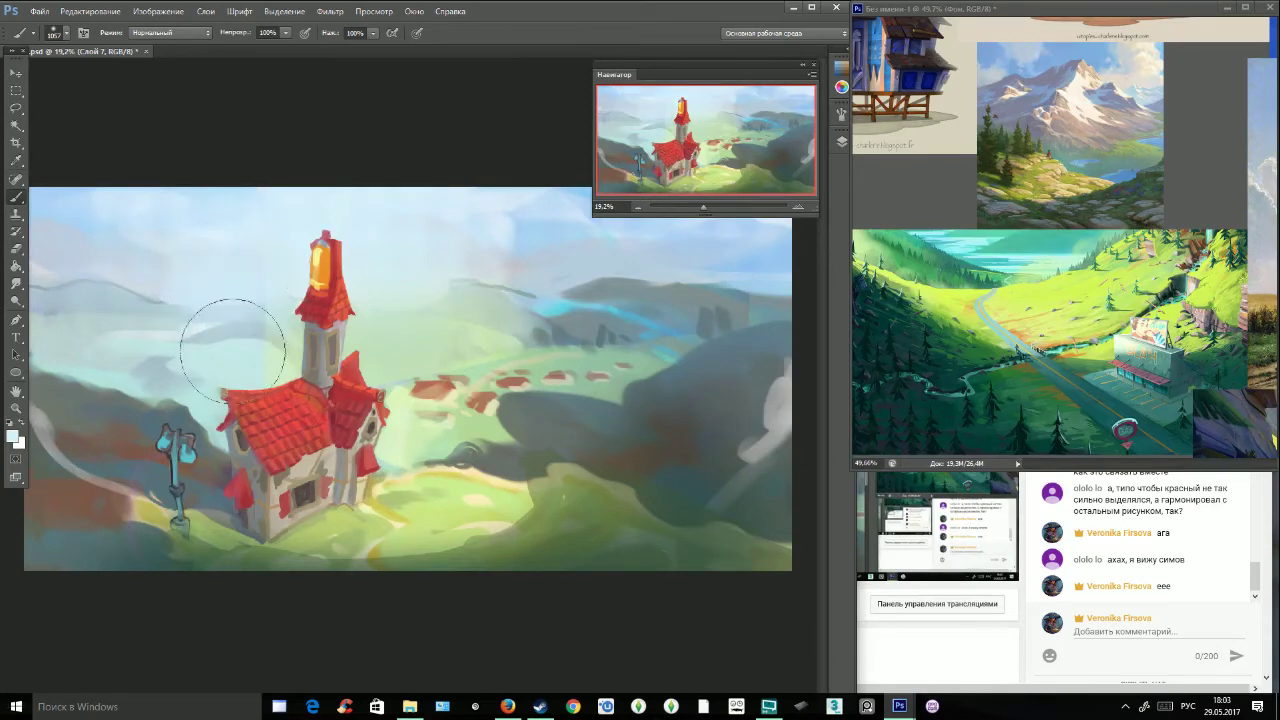
Lasso the whole house, tracing the walls, roofs and tower into one closed selection.
left_click(16, 107)
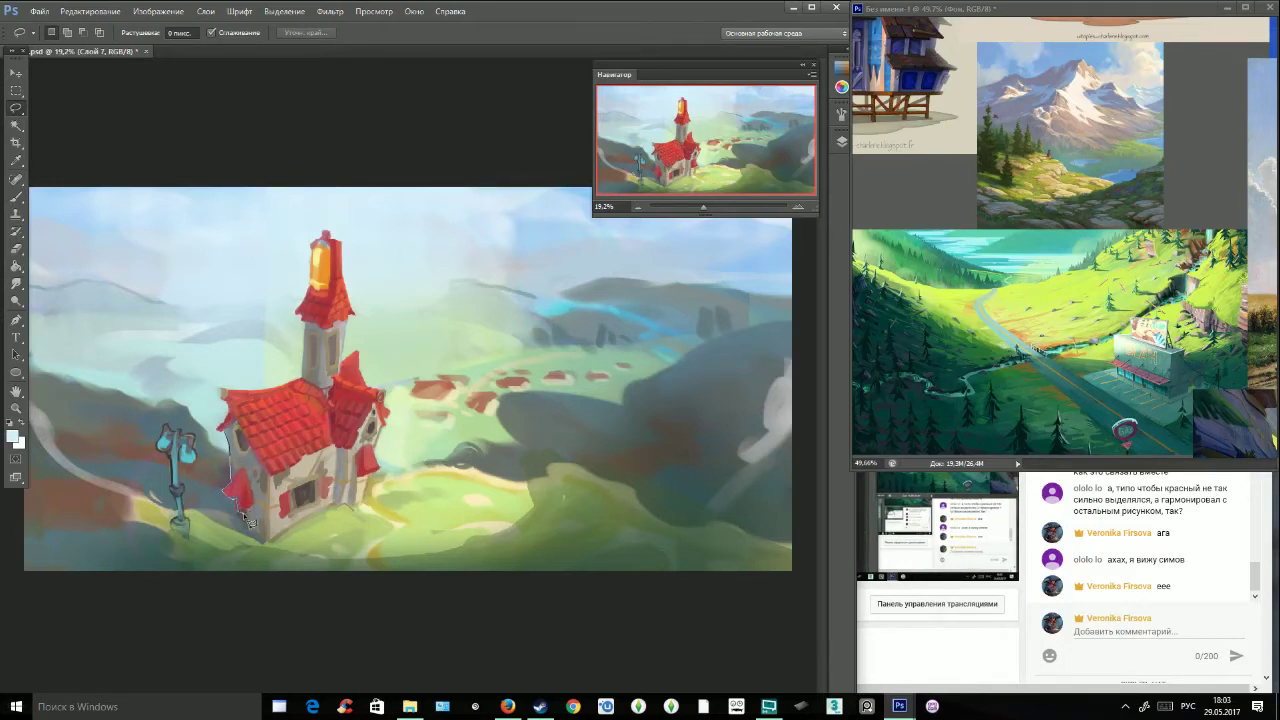
left_click_drag(270, 547, 308, 521)
left_click_drag(379, 463, 391, 415)
mouse_move(345, 357)
left_mouse_down()
mouse_move(366, 287)
mouse_move(341, 247)
left_mouse_up()
mouse_move(316, 284)
left_mouse_down()
mouse_move(296, 313)
mouse_move(311, 330)
mouse_move(305, 390)
left_mouse_up()
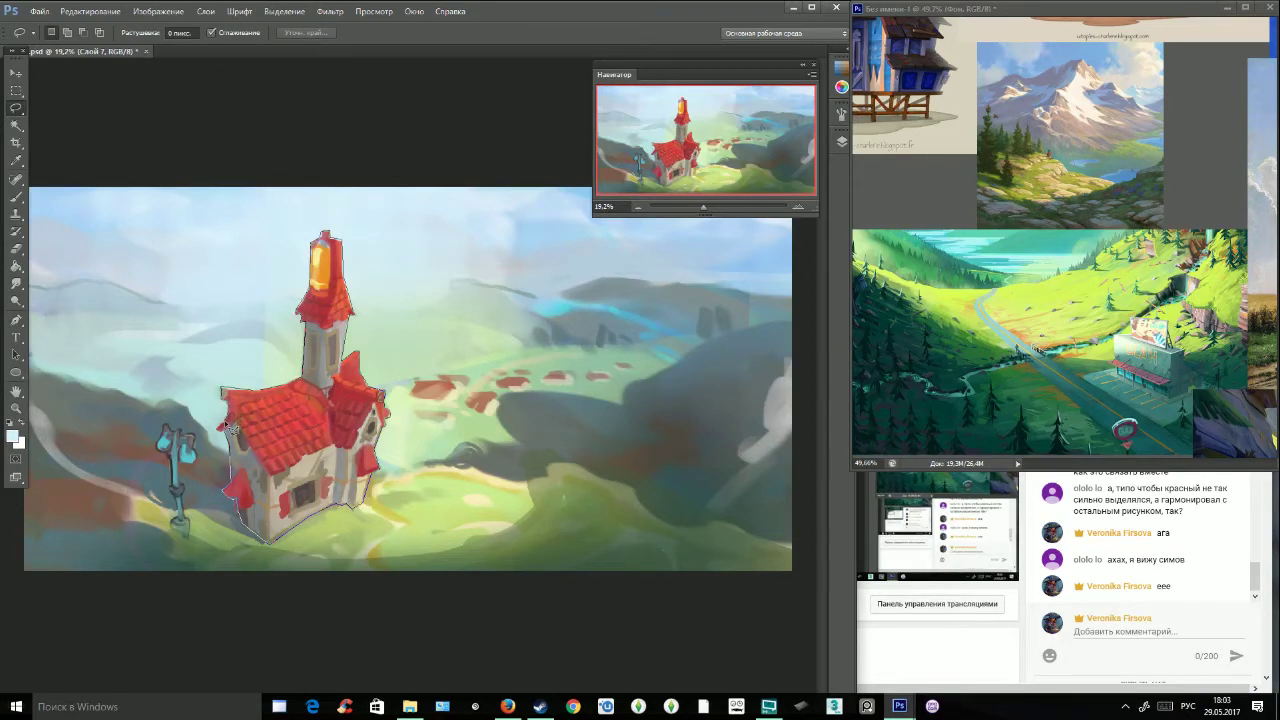
left_click_drag(222, 432, 224, 430)
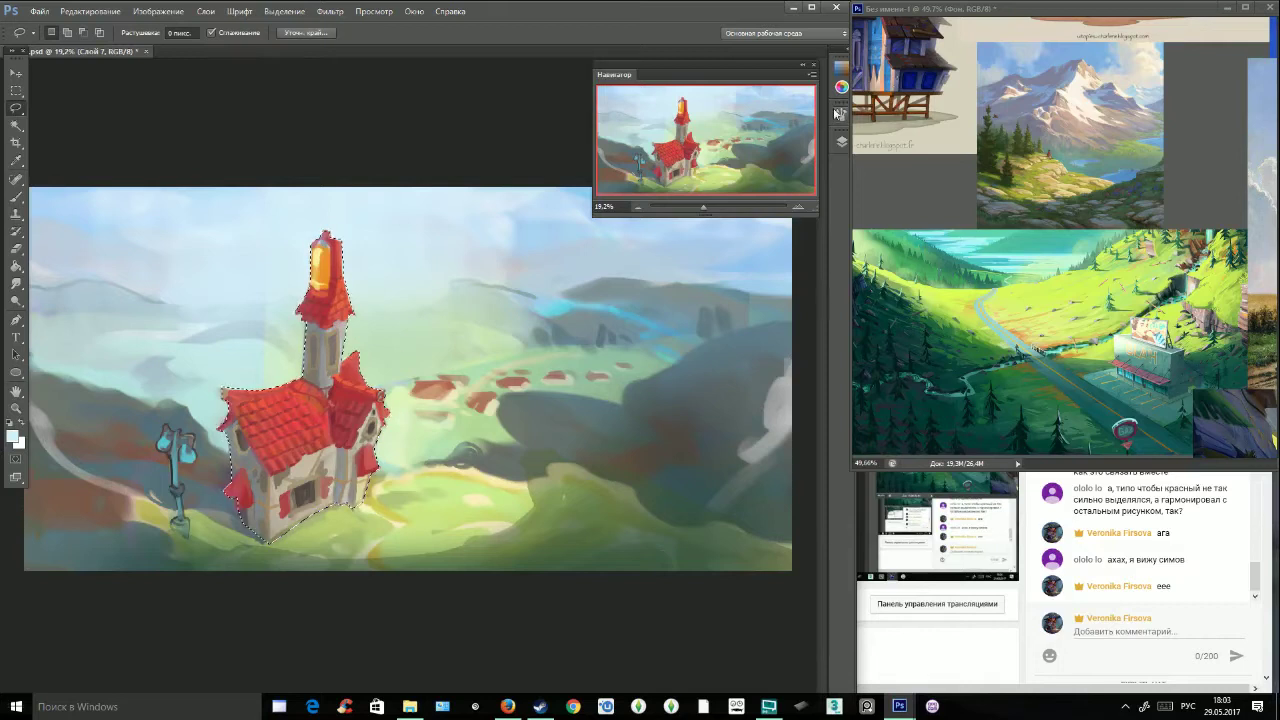
Add a new layer and shade the lower part of the house with dark violet 272436 using the soft brush.
left_click(841, 144)
left_click(787, 260)
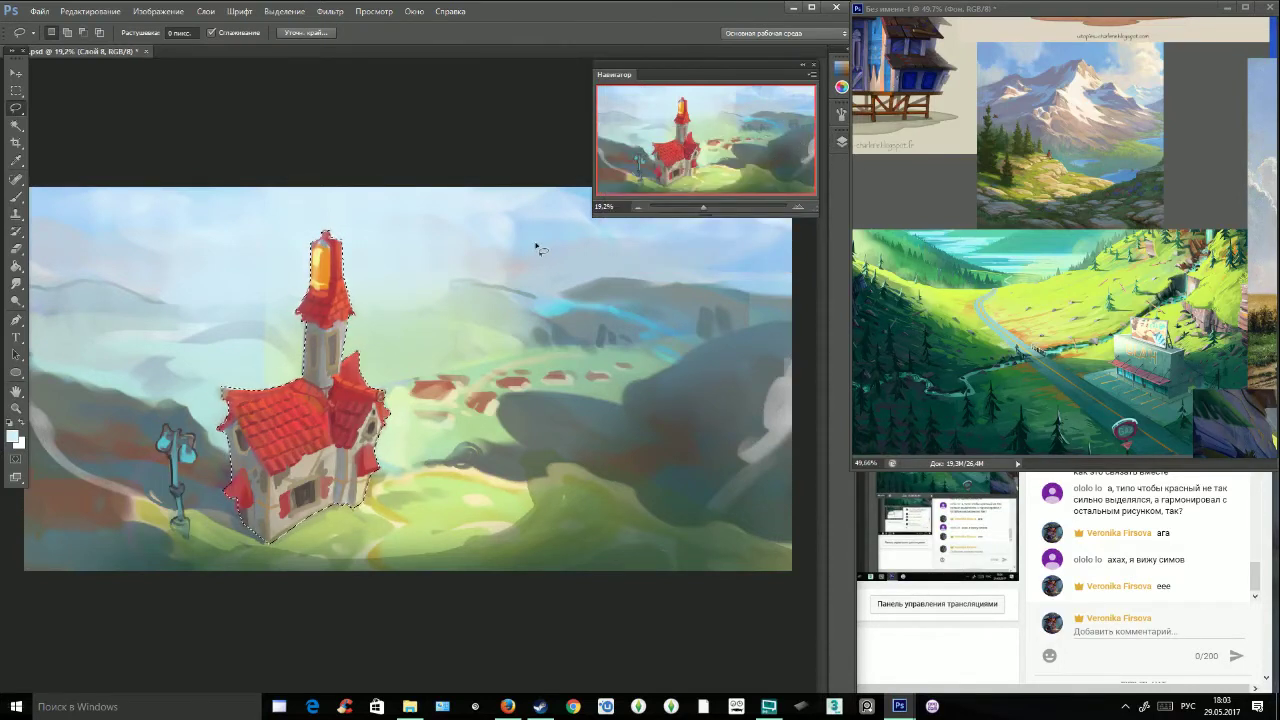
key("ctrl+d")
left_click(16, 197)
left_click(14, 438)
left_click_drag(596, 269, 596, 264)
left_click_drag(528, 302, 489, 330)
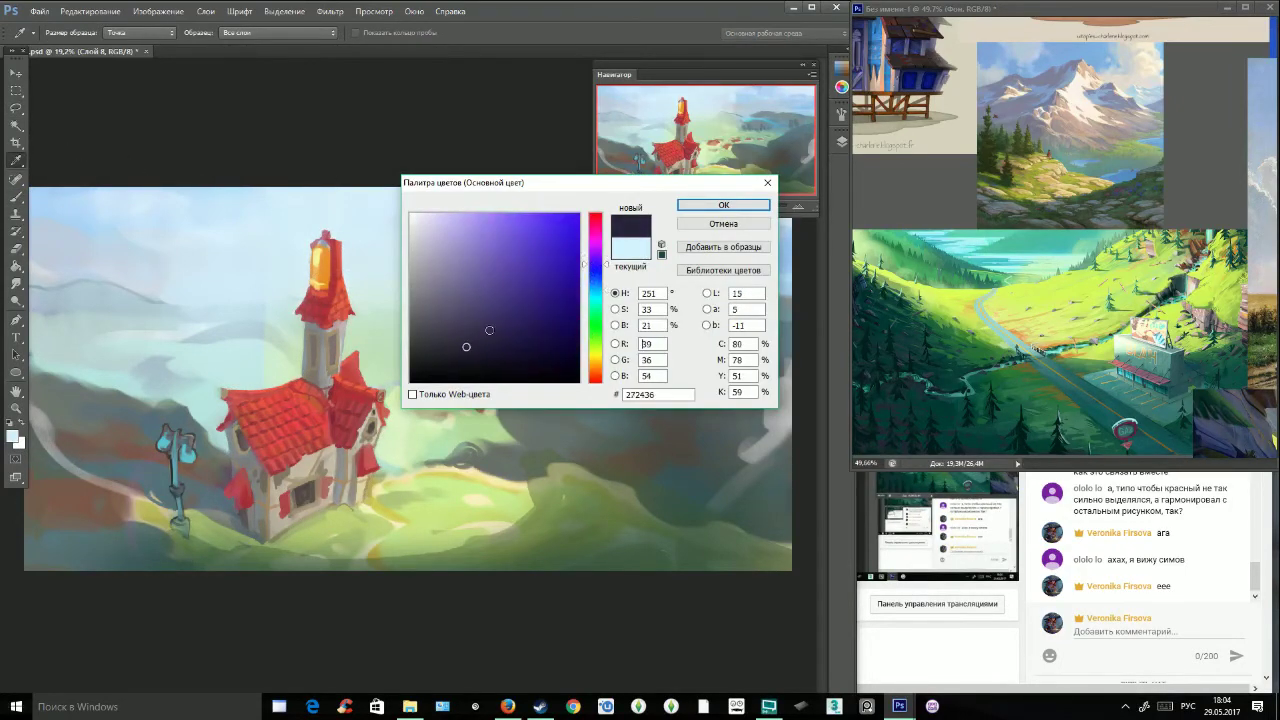
left_click(698, 205)
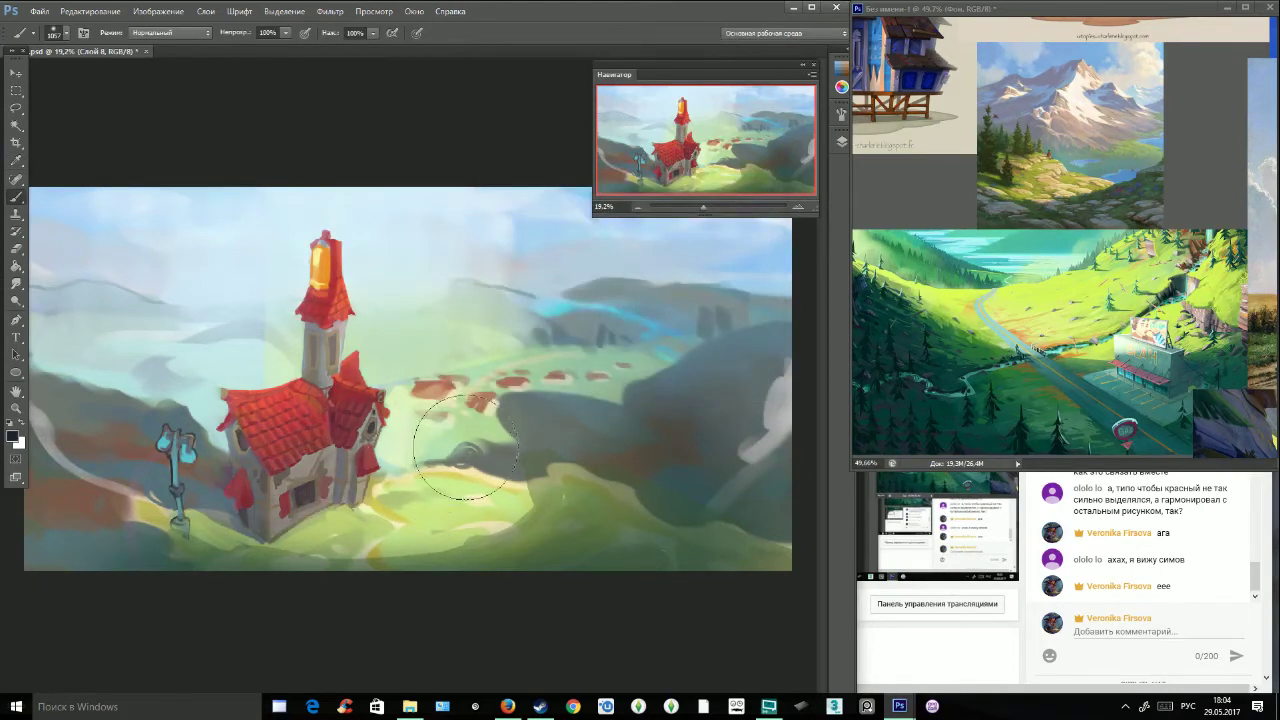
Brush warm yellow ffe38f light over the tower and change the layer's blend mode to Hard Light.
left_click(14, 437)
left_click_drag(598, 370, 596, 358)
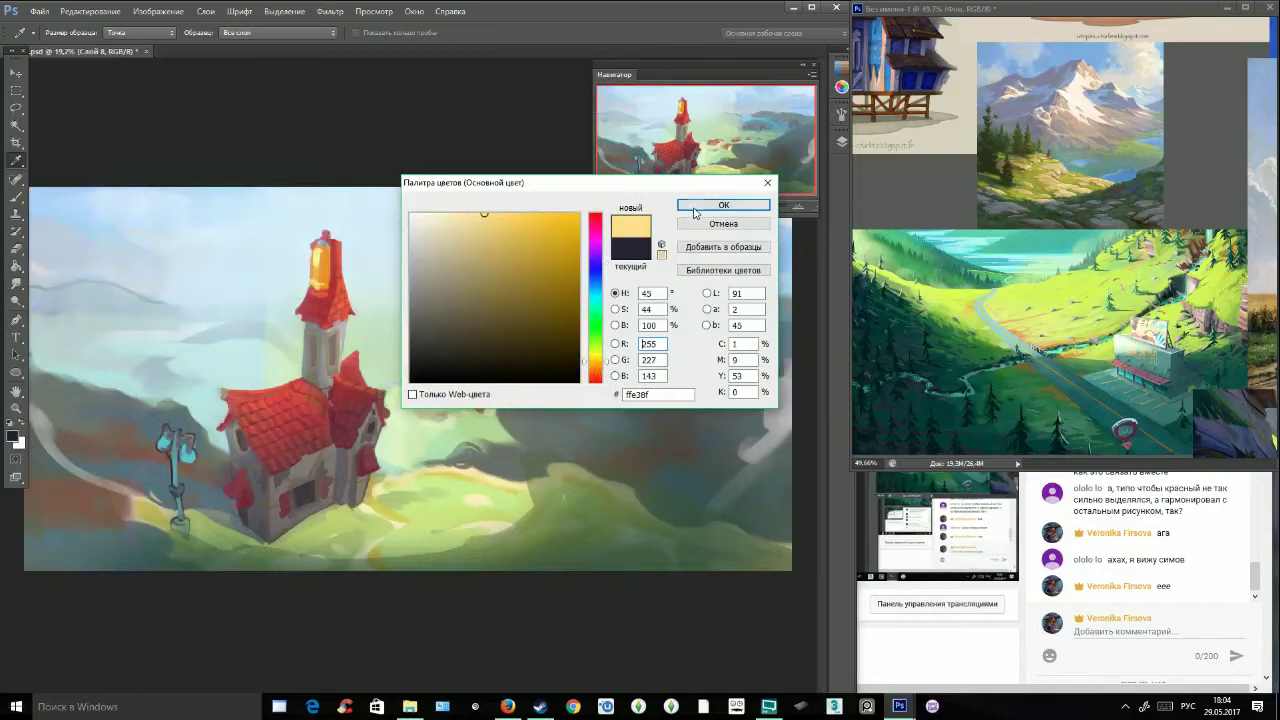
left_click(723, 204)
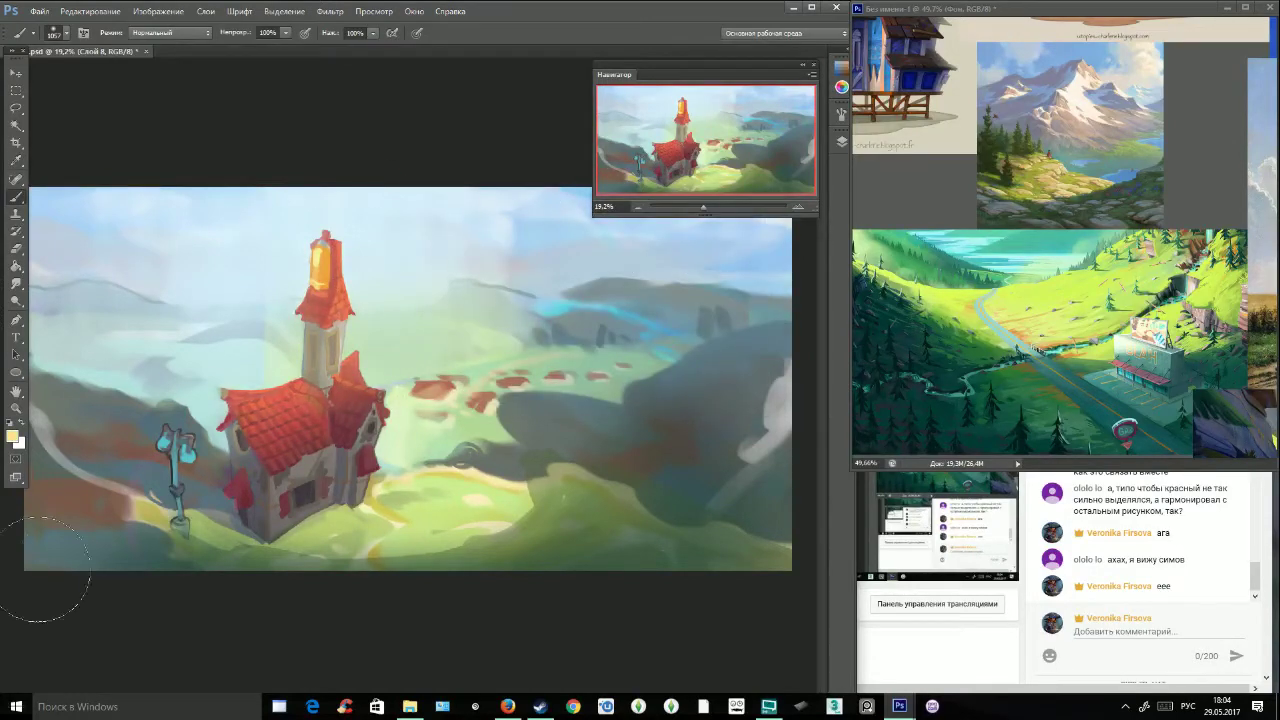
left_click(842, 141)
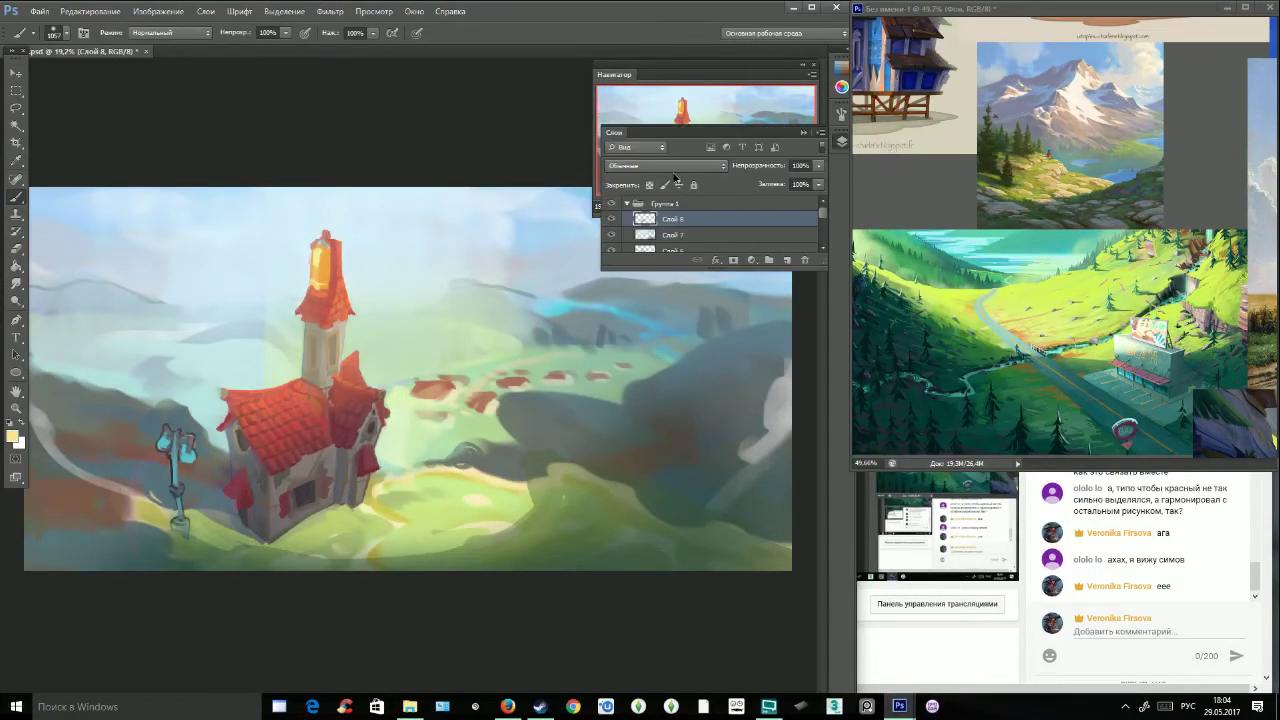
left_click(672, 166)
left_click(633, 361)
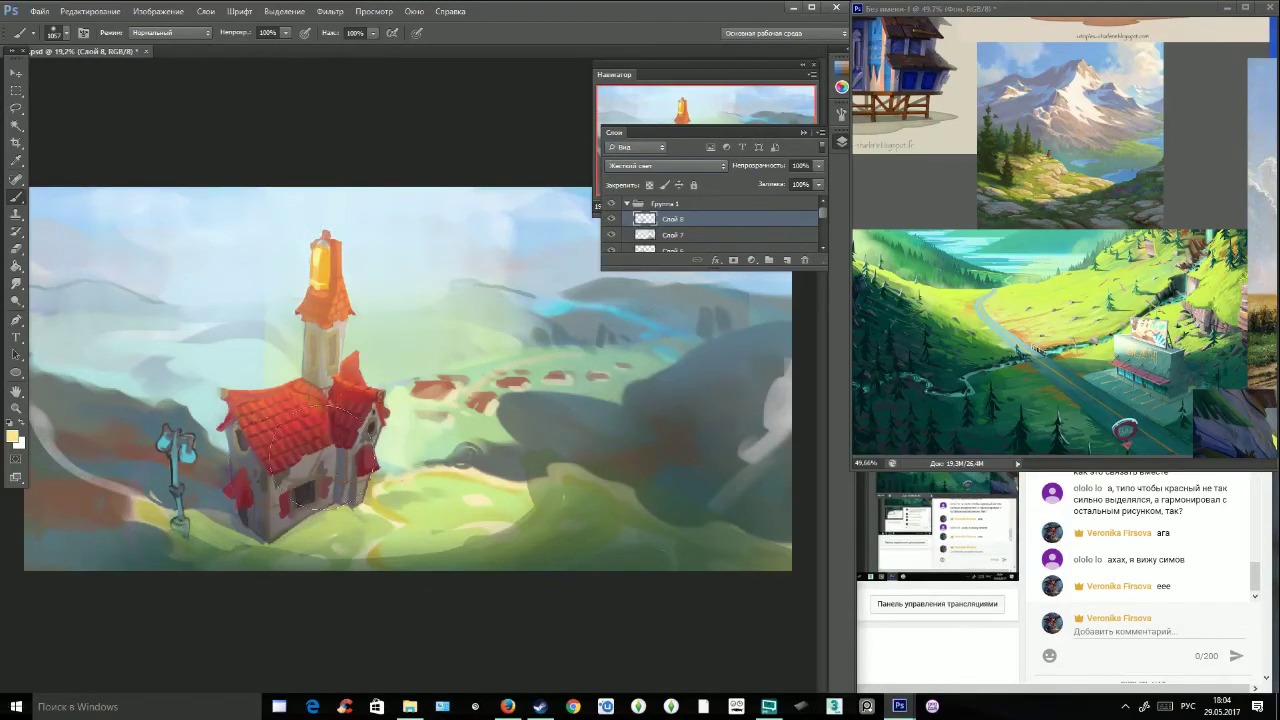
Glaze the tower, roofs and front walls with orange, red and pale yellow tones sampled from the painting.
left_click(343, 285, "alt")
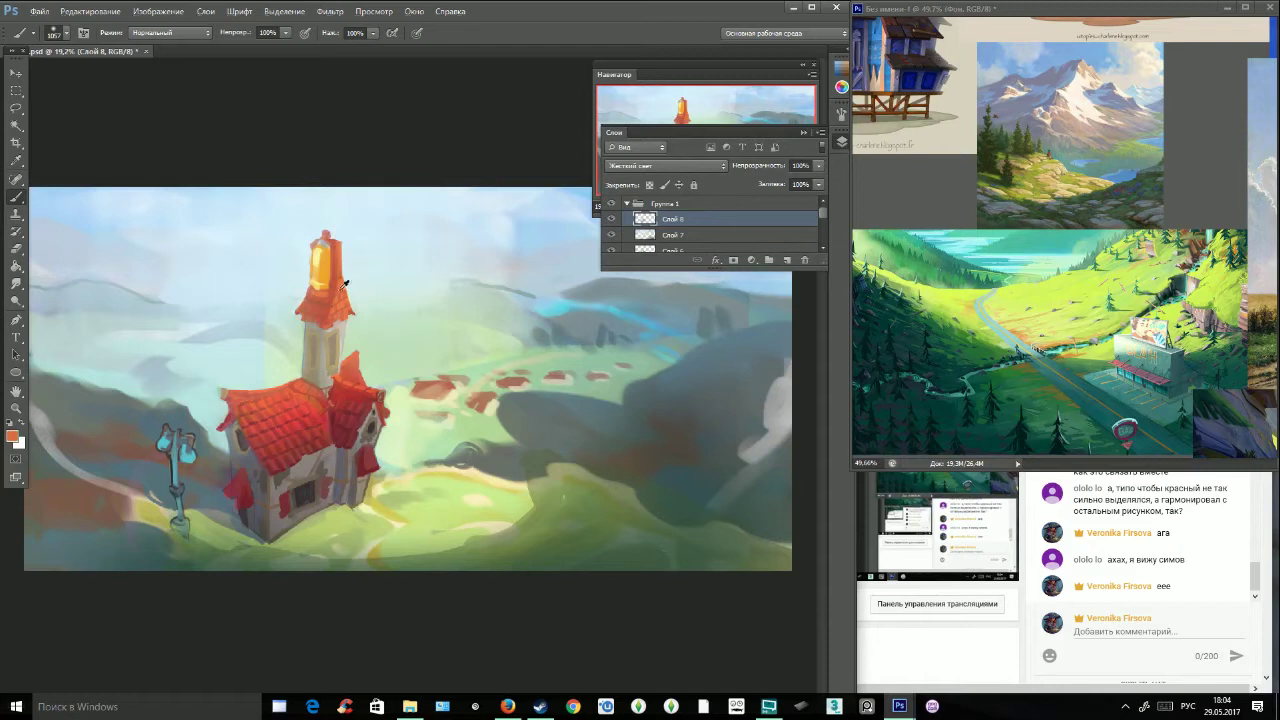
left_click(395, 231, "alt")
mouse_move(341, 342)
left_mouse_down()
mouse_move(330, 371)
mouse_move(353, 340)
mouse_move(388, 380)
mouse_move(363, 407)
mouse_move(375, 352)
left_mouse_up()
left_click(333, 291, "alt")
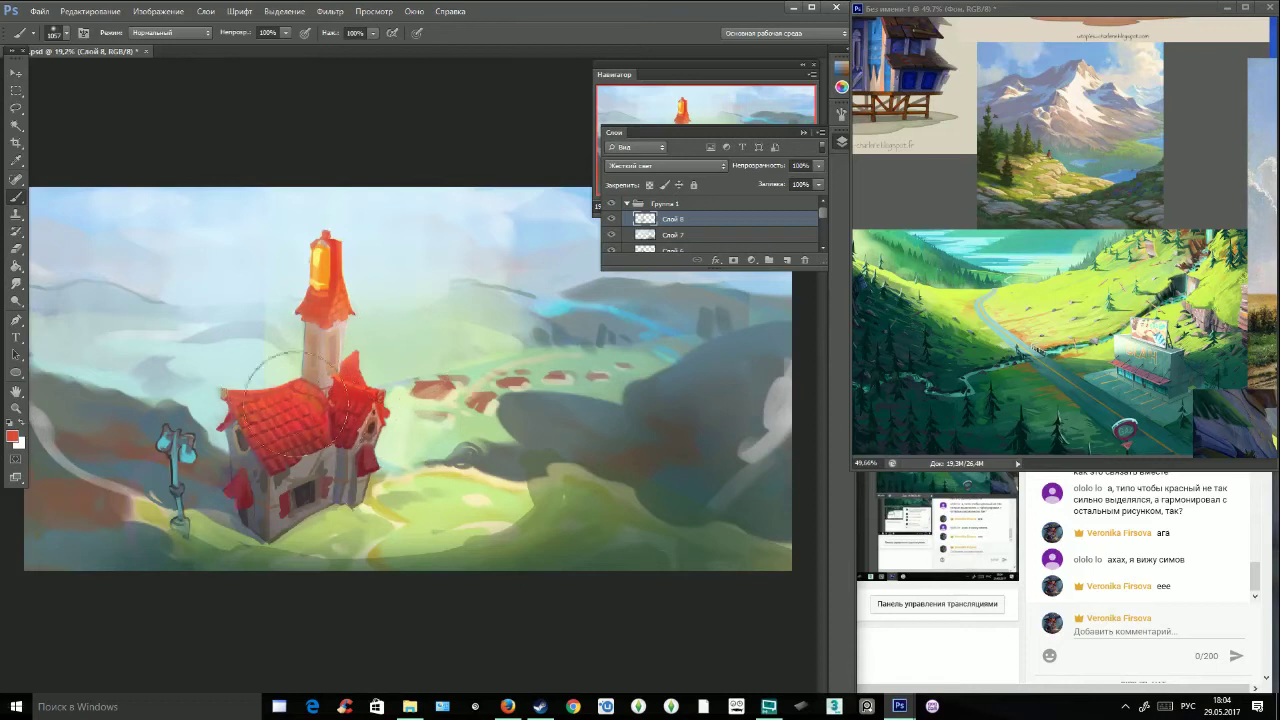
left_click(385, 240, "alt")
left_click_drag(360, 512, 388, 520)
left_click(348, 521, "alt")
left_click(456, 464, "alt")
left_click(333, 262, "alt")
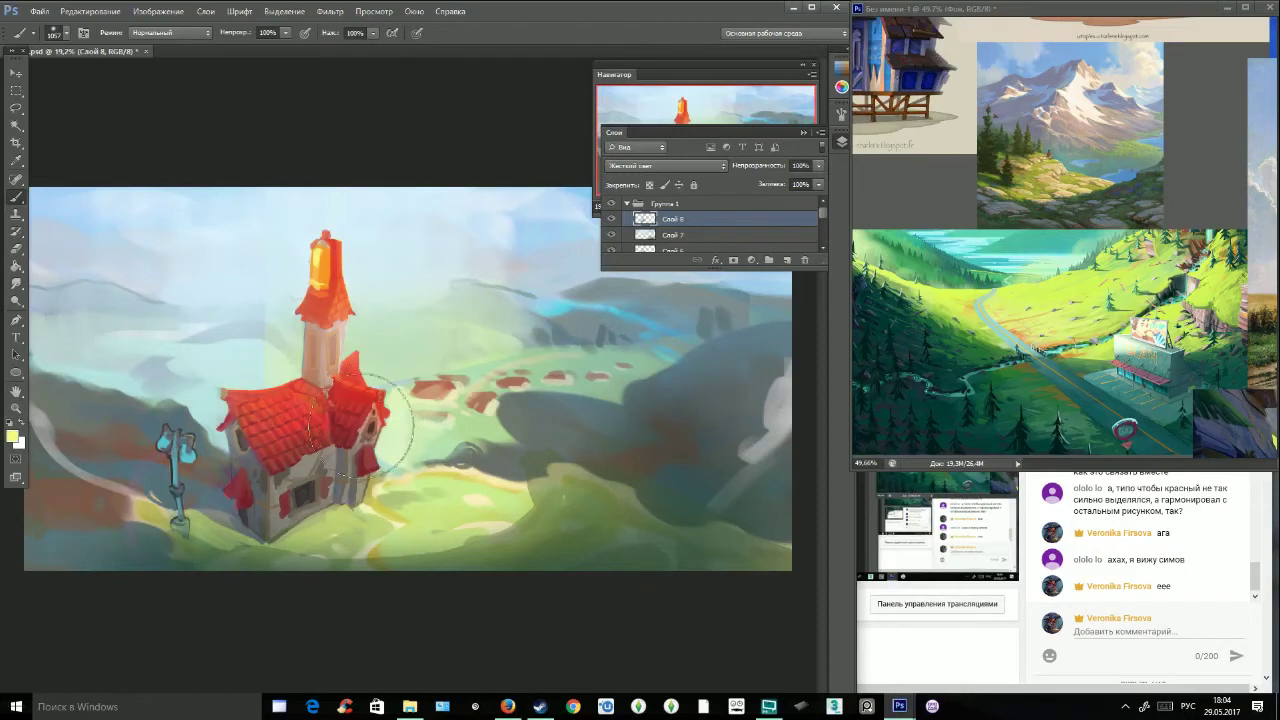
left_click(821, 136)
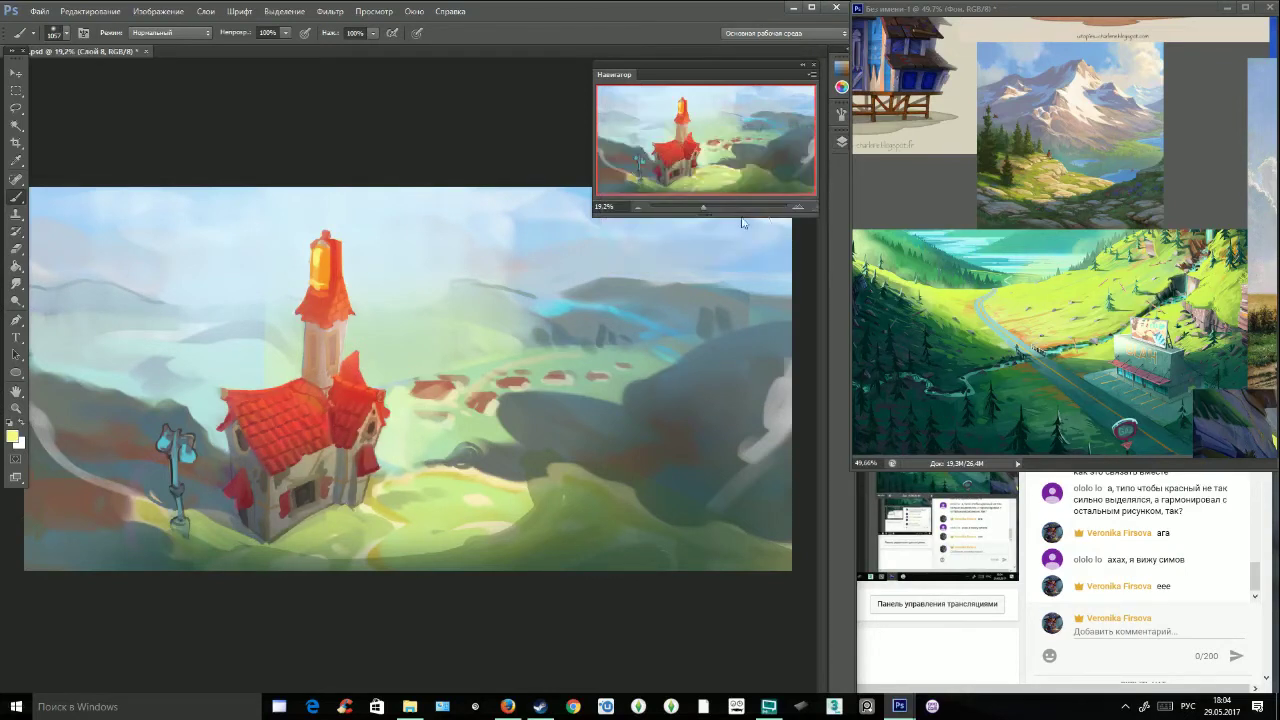
Compare the house with and without the lighting layer, then shade its lower walls with violet 674e88.
left_click(841, 141)
left_click(611, 218)
left_click(611, 218)
left_click(13, 435)
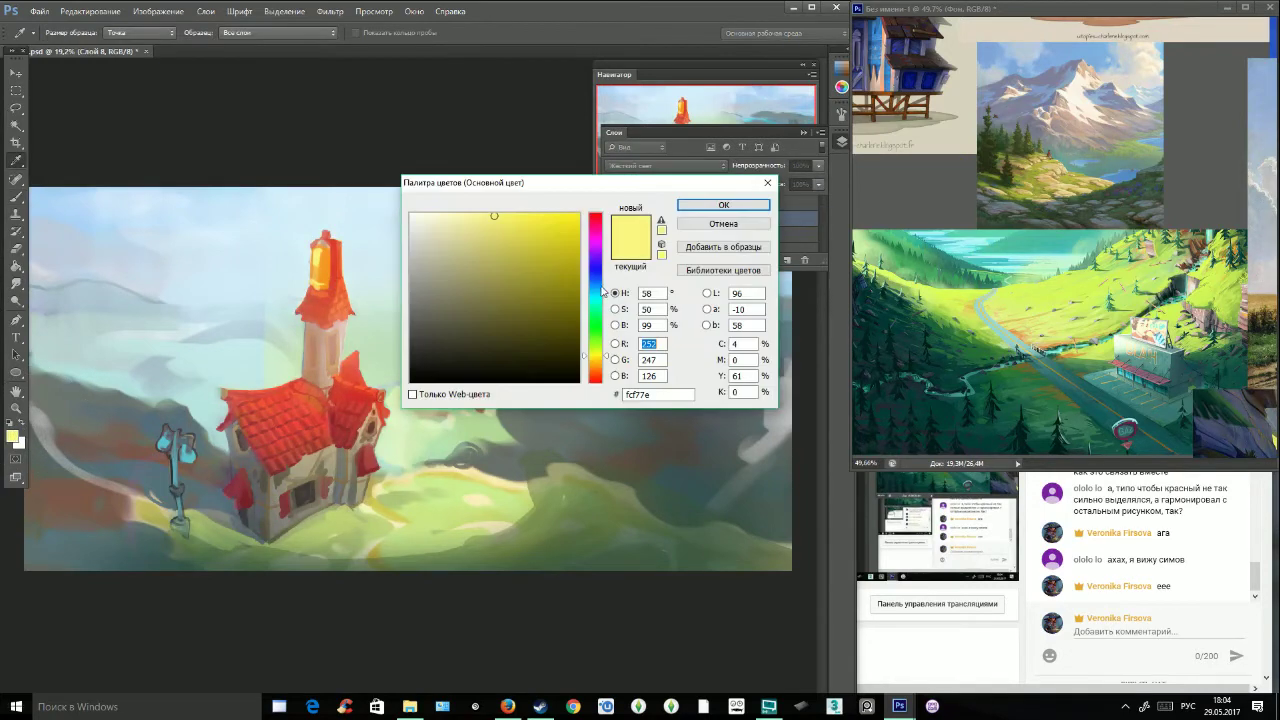
left_click(599, 262)
left_click(481, 292)
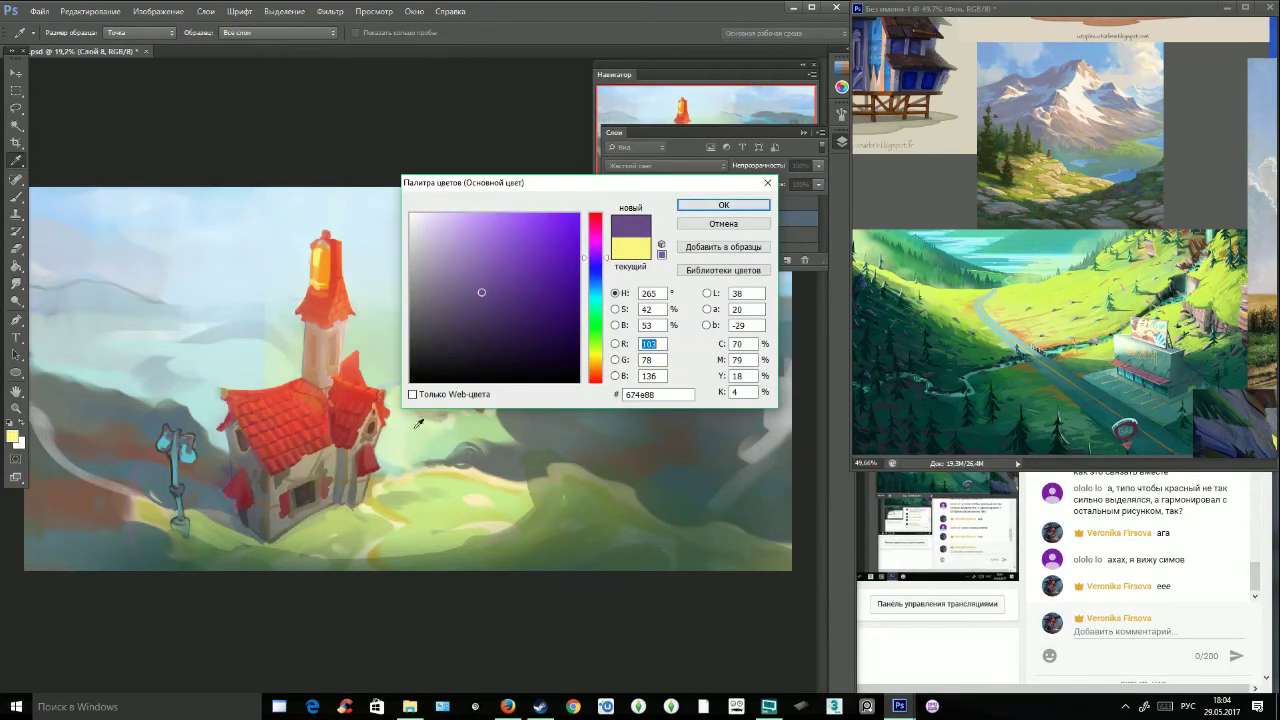
left_click(723, 206)
key("b")
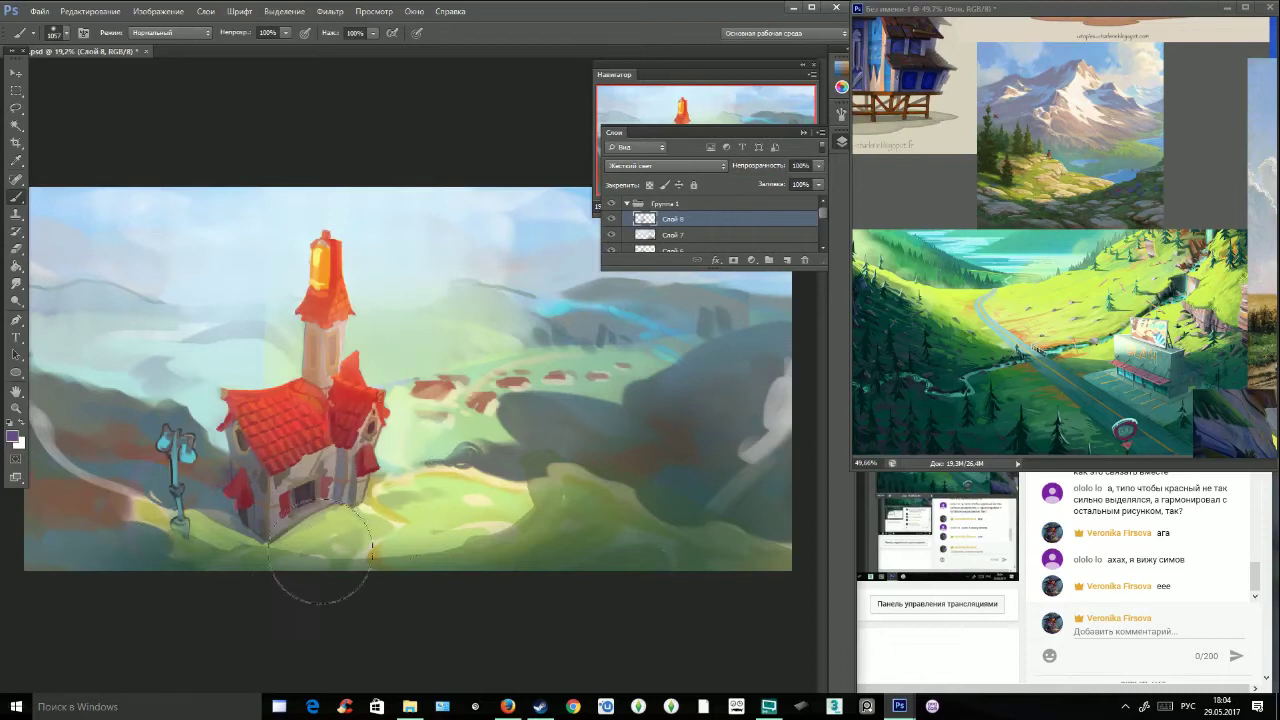
Sample yellow-green from the sunlit grass and brush it softly along the base of the house as reflected light.
left_click(400, 511, "alt")
key("ctrl+z")
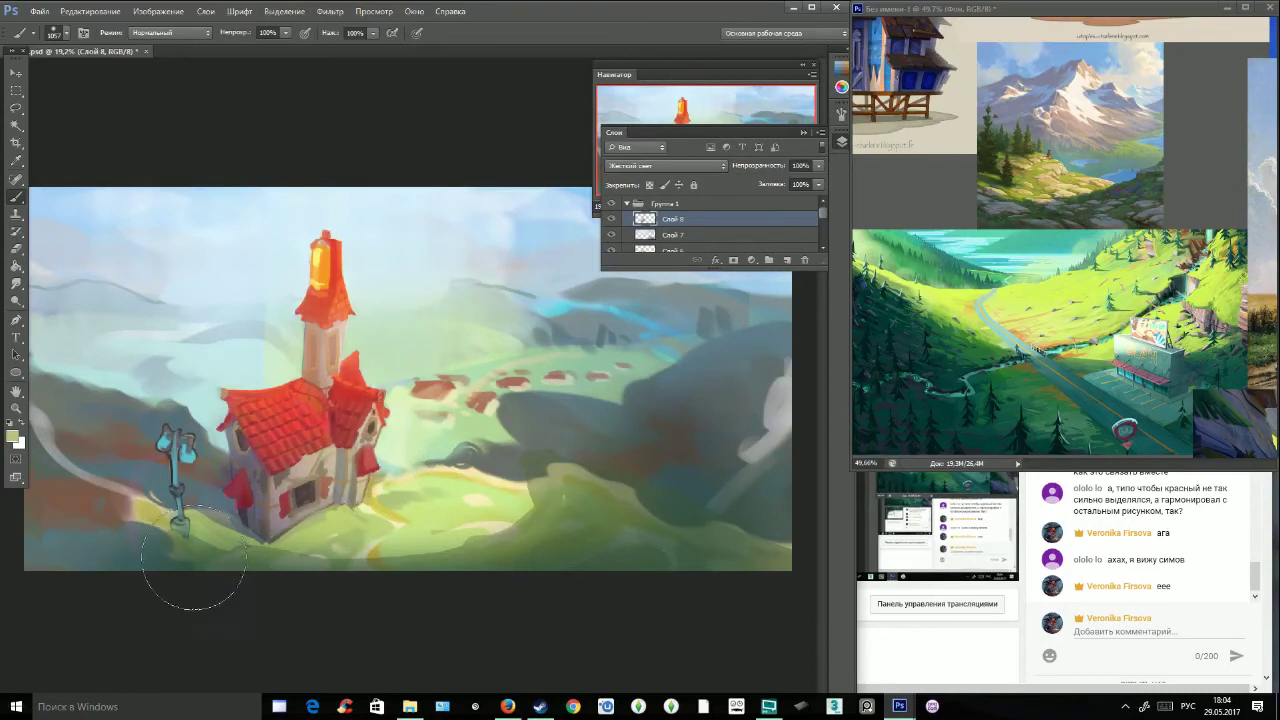
key("ctrl+z")
left_click(429, 503, "alt")
left_click_drag(420, 502, 234, 583)
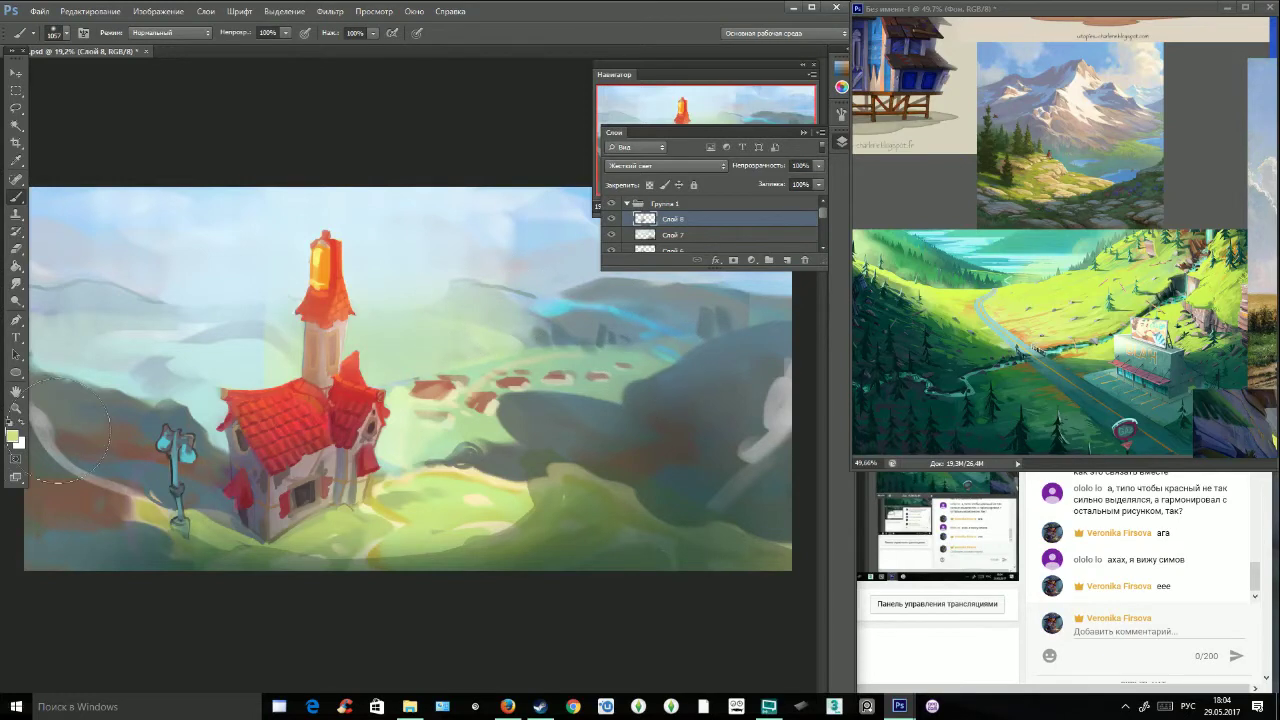
Compare the full painting with and without the Hard Light layer and reduce that layer's opacity.
left_click(802, 133)
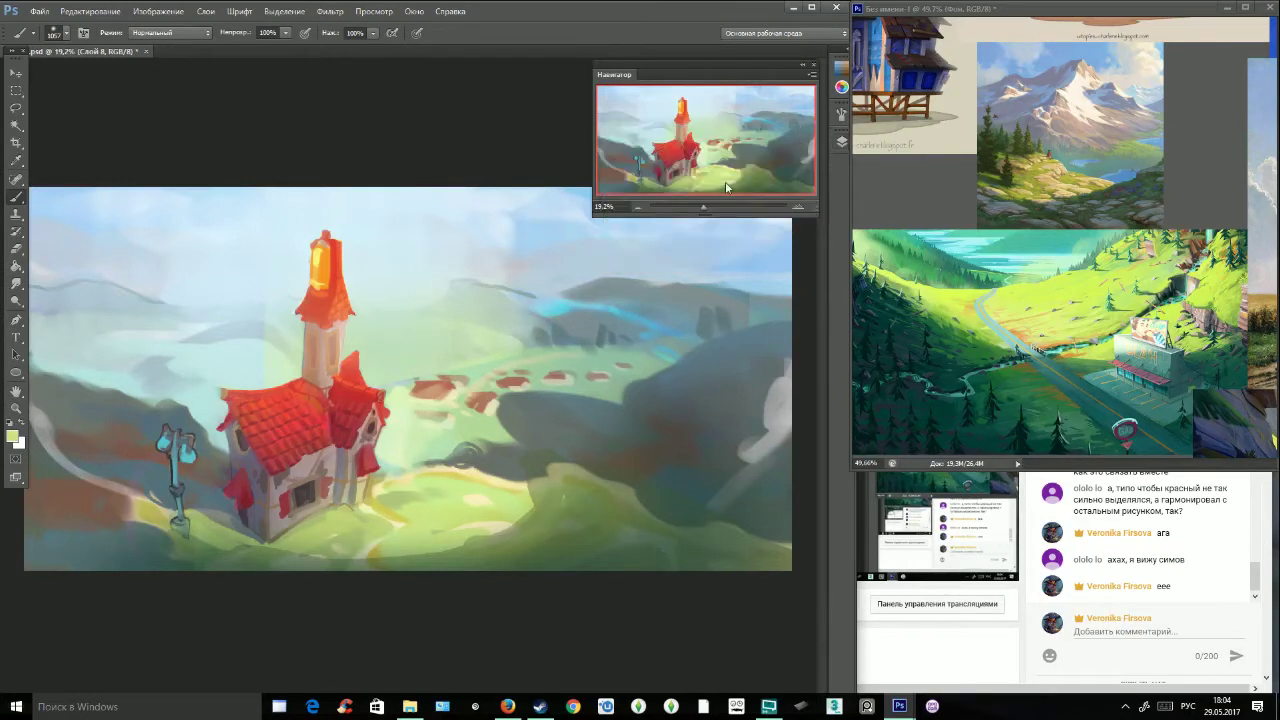
mouse_move(698, 217)
left_mouse_down()
mouse_move(672, 216)
mouse_move(700, 217)
left_mouse_up()
left_click(842, 141)
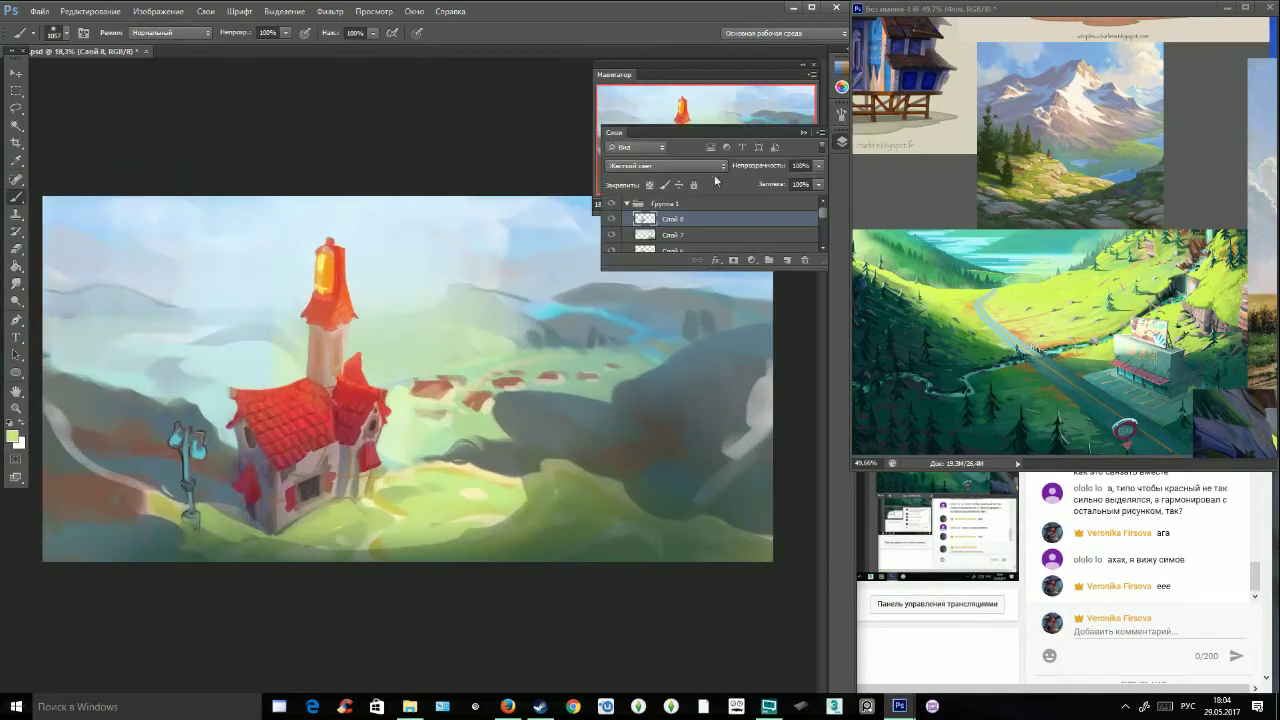
left_click(612, 219)
left_click(612, 219)
left_click_drag(817, 165, 791, 184)
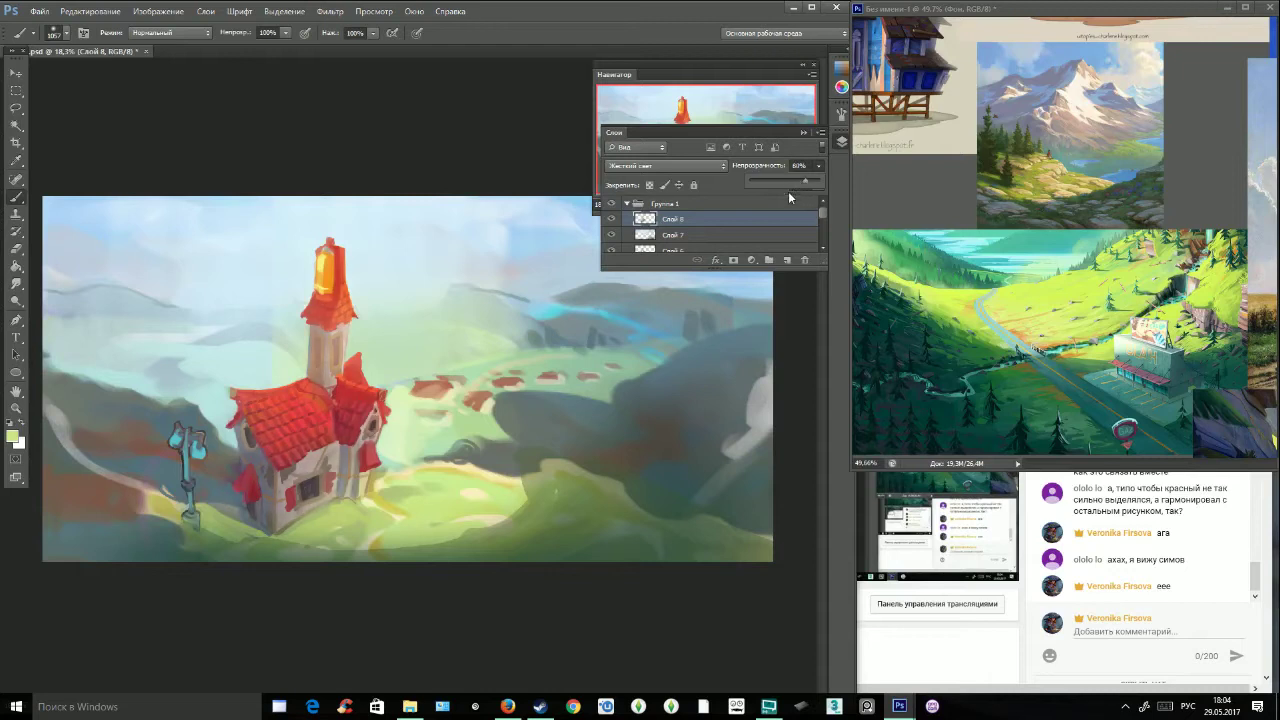
Add a new layer above the lighting layer and choose the slanted 164 brush preset with 100% hardness.
left_click(787, 260)
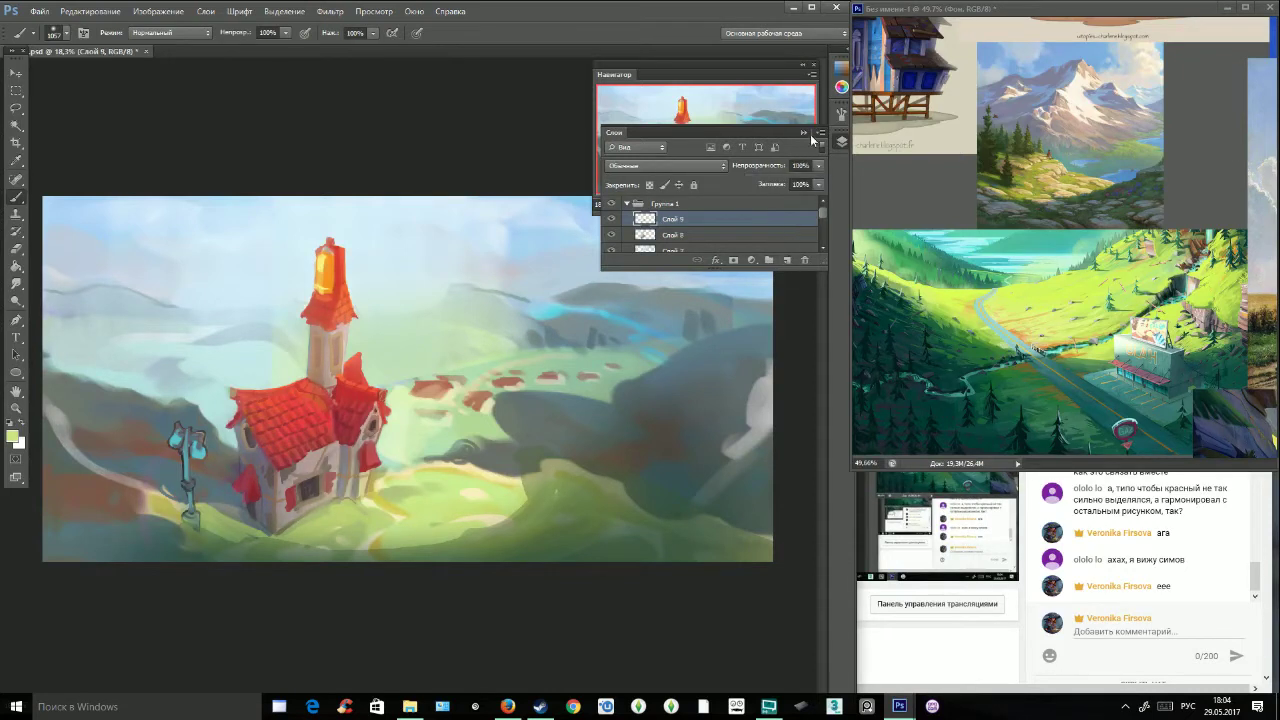
left_click(803, 132)
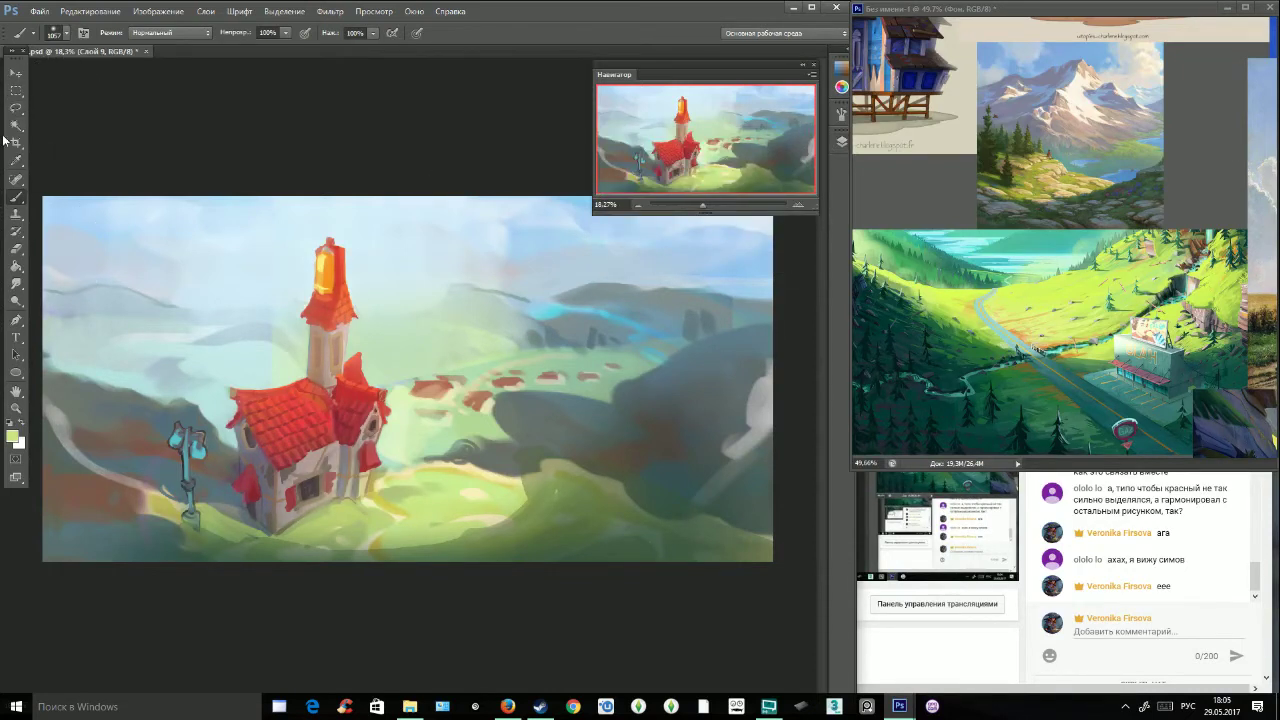
left_click(66, 35)
left_click(69, 146)
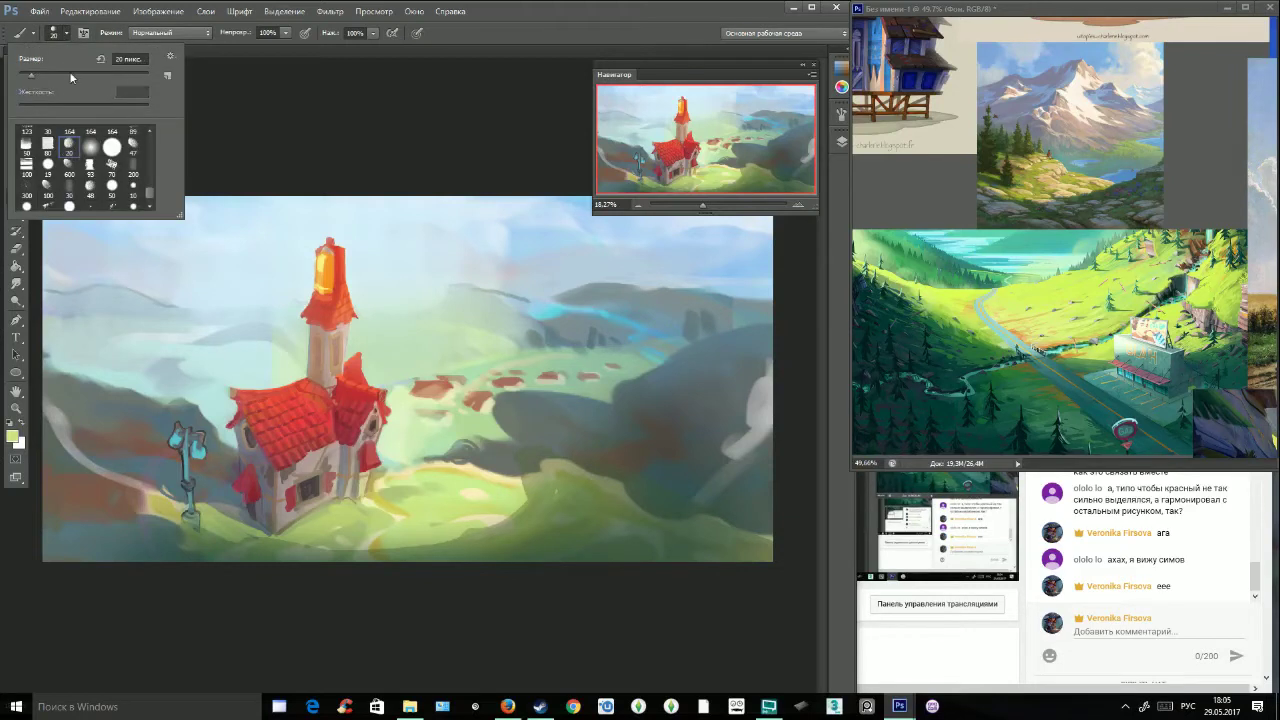
scroll(153, 146, "up", 1)
left_click(90, 146)
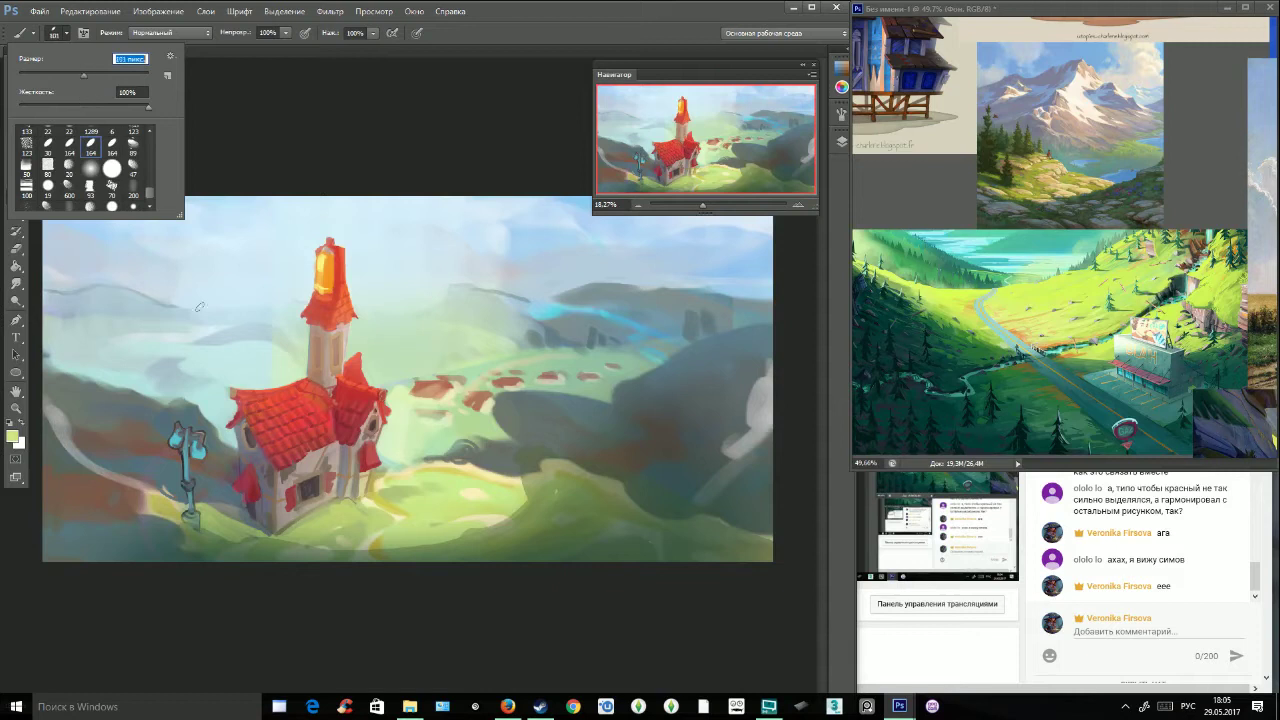
Repaint the far hills and their ridge at the painting's left edge with sampled haze and pale lilac sky colours.
left_click(284, 355)
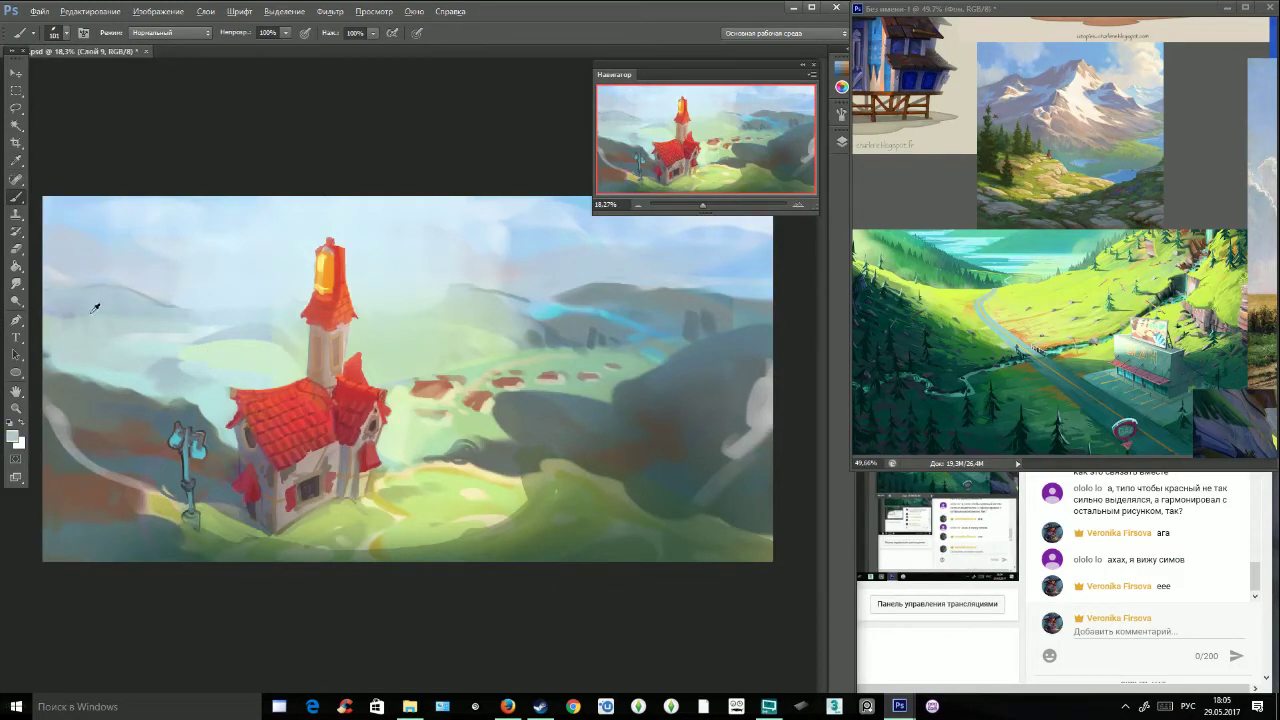
mouse_move(45, 298)
left_mouse_down()
mouse_move(140, 278)
mouse_move(198, 303)
left_mouse_up()
left_click(165, 265, "alt")
left_click_drag(143, 267, 198, 298)
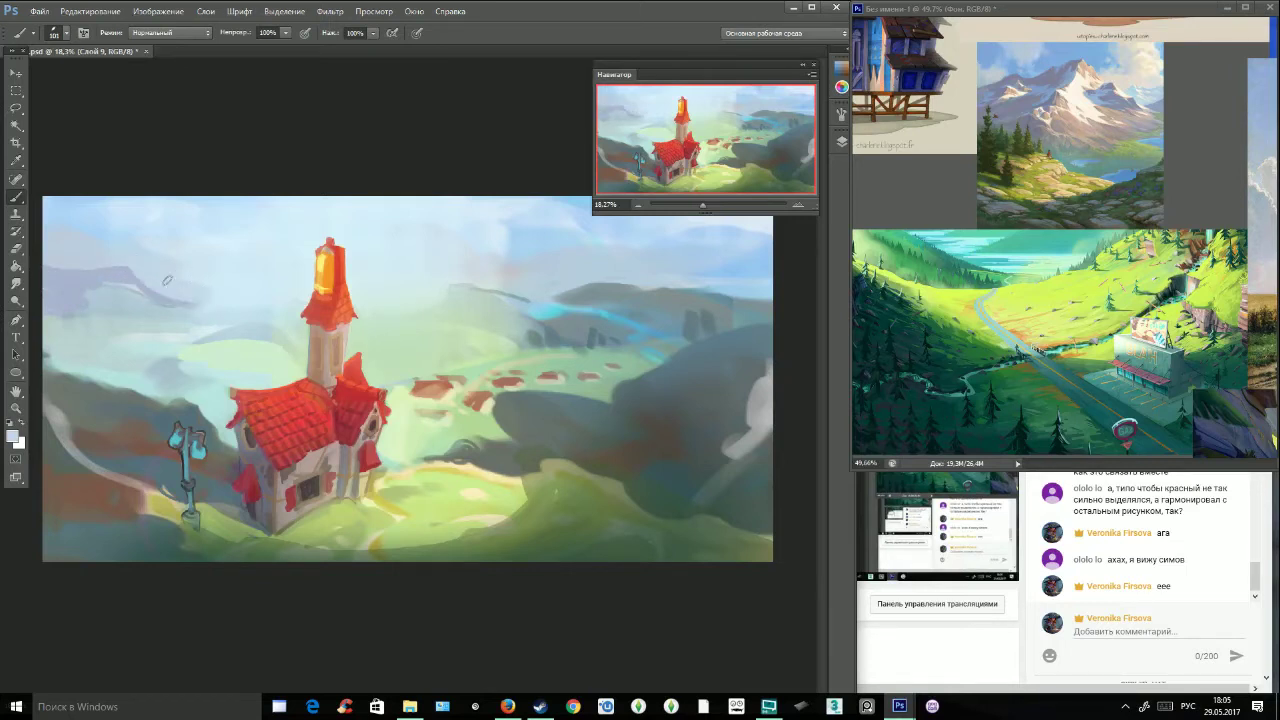
Sample the pale lilac of the far ridge and extend the distant mountain's slope toward the tower.
left_click(127, 279, "alt")
left_click_drag(112, 284, 146, 296)
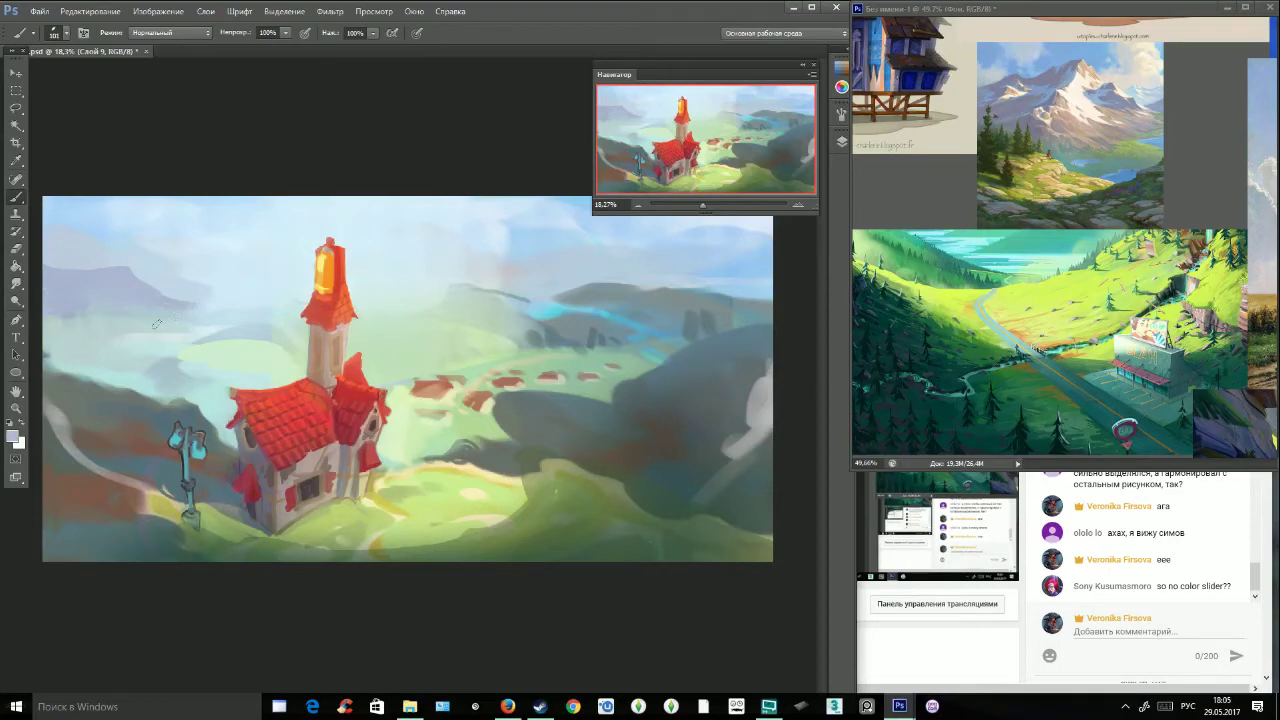
Switch to the stream's YouTube chat in the browser and post the reply "what is it".
left_click(1078, 613)
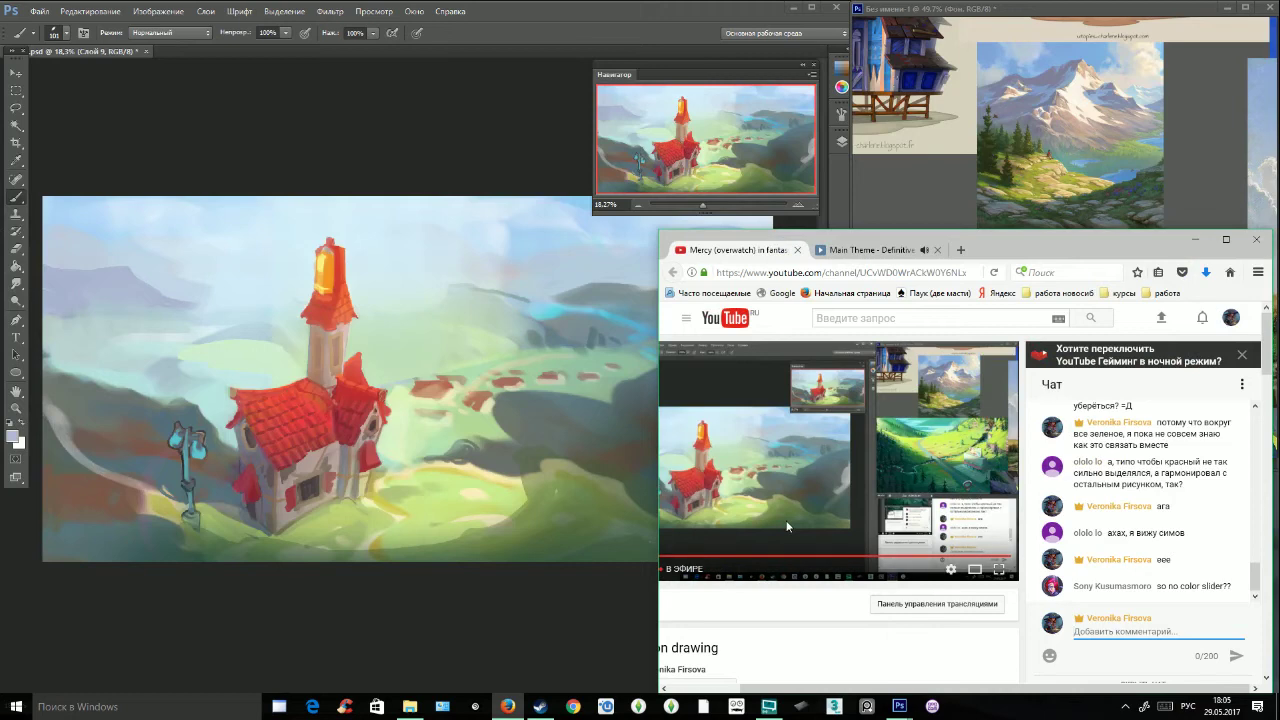
type("what is it")
key("Return")
Return to Photoshop, continue the lilac ridge behind the tower and paint a matching mountain over the hills beyond the house.
left_click(466, 118)
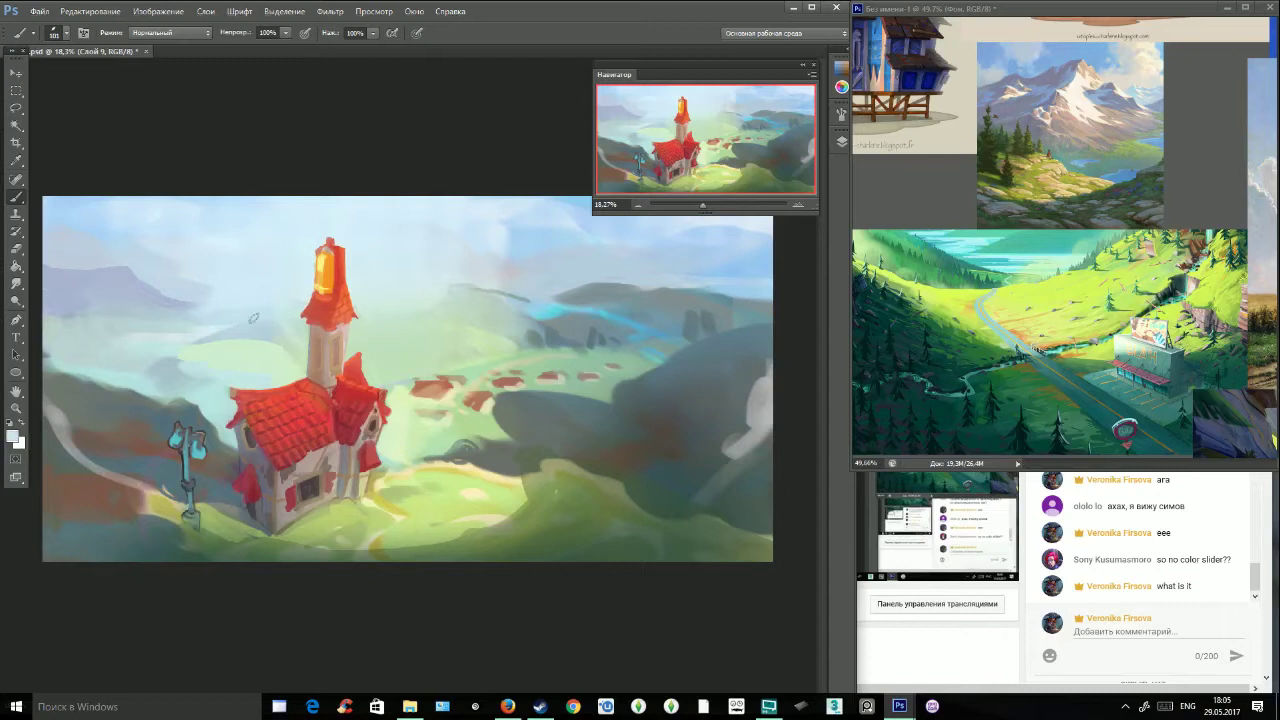
left_click_drag(130, 285, 277, 307)
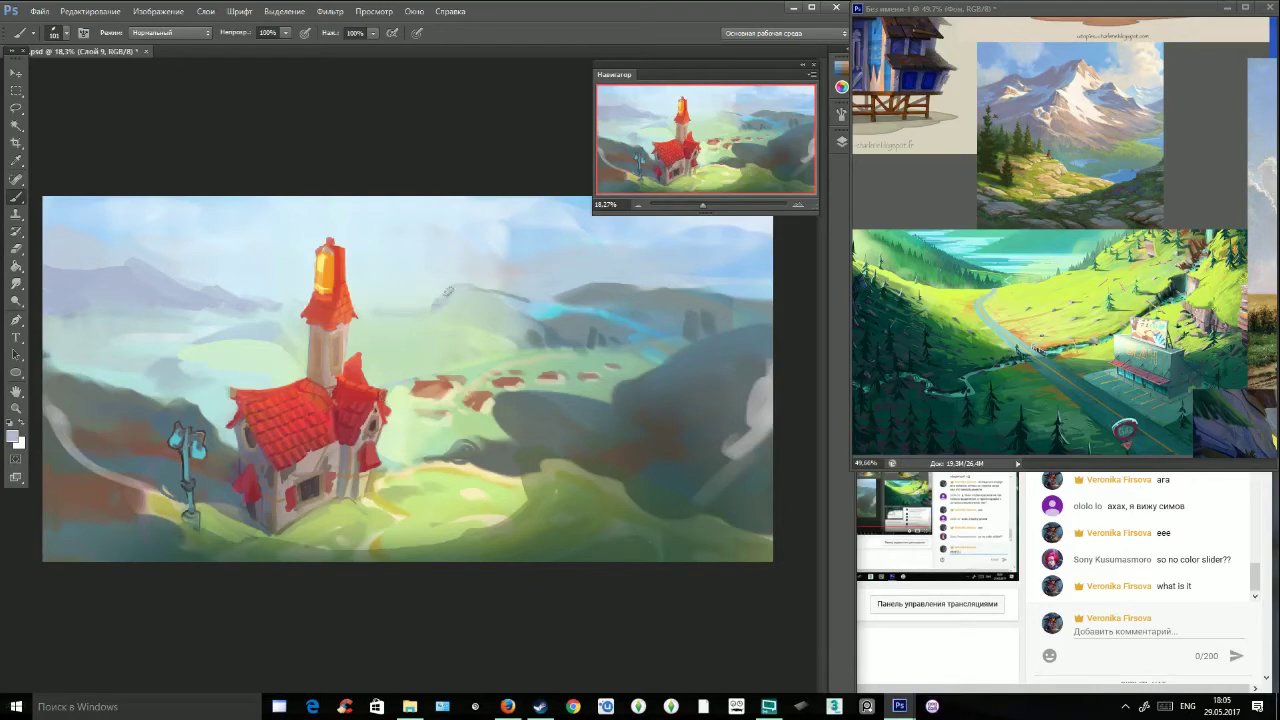
left_click_drag(437, 299, 477, 286)
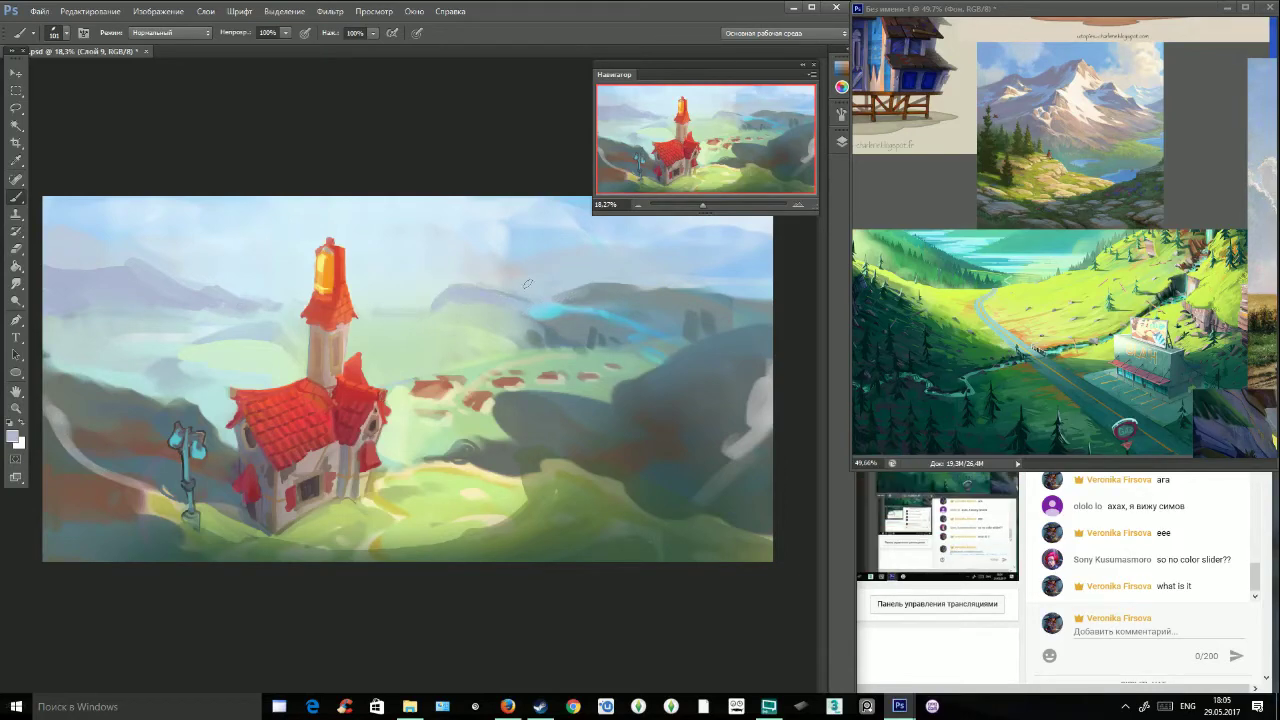
Choose near-white f6f9ff, set the brush to 79 px and paint a snow cap with sampled shadow tones on the far-left mountain.
left_click(12, 437)
left_click_drag(438, 233, 415, 215)
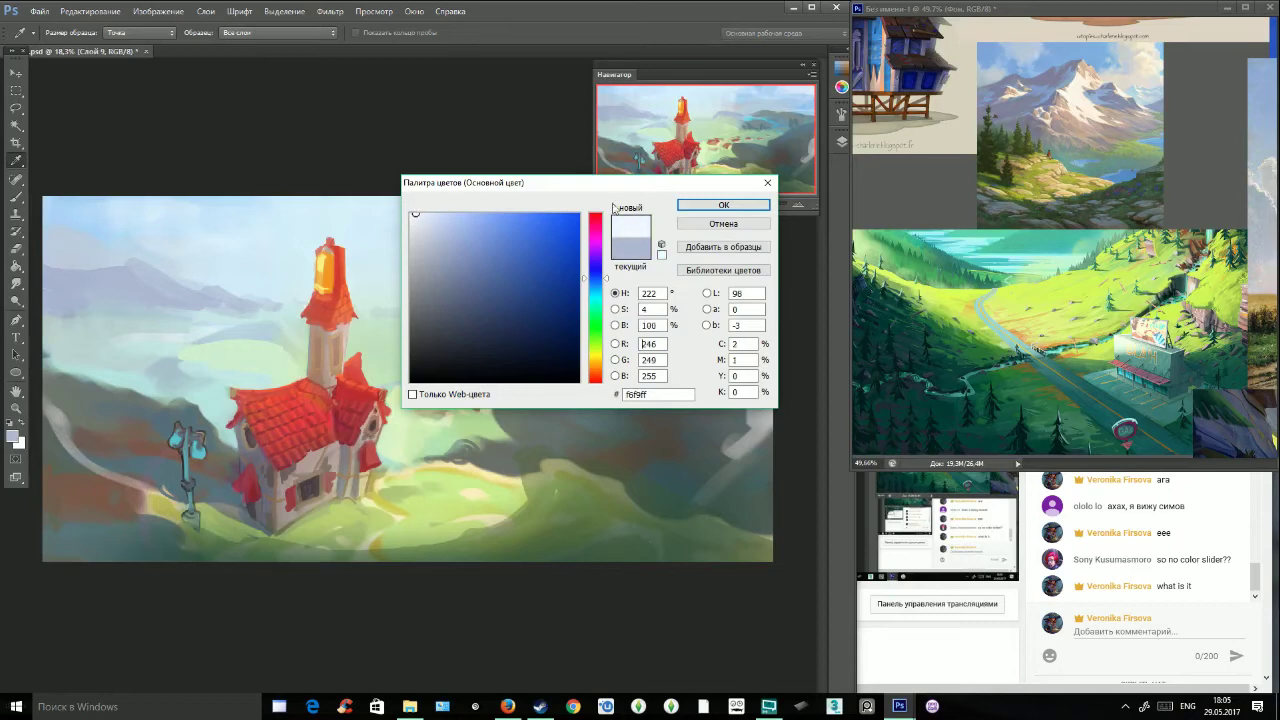
left_click(688, 208)
left_click(66, 34)
left_click(69, 76)
left_click_drag(140, 267, 175, 281)
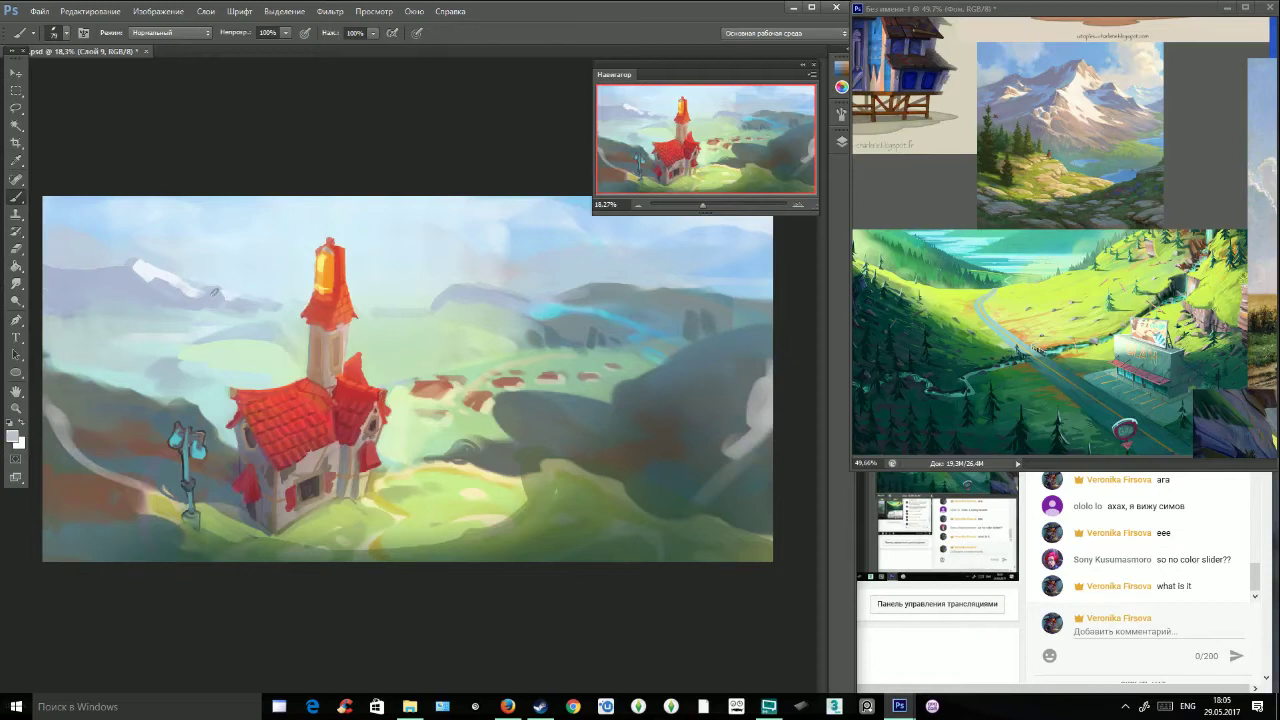
left_click(169, 276, "alt")
left_click_drag(136, 269, 171, 286)
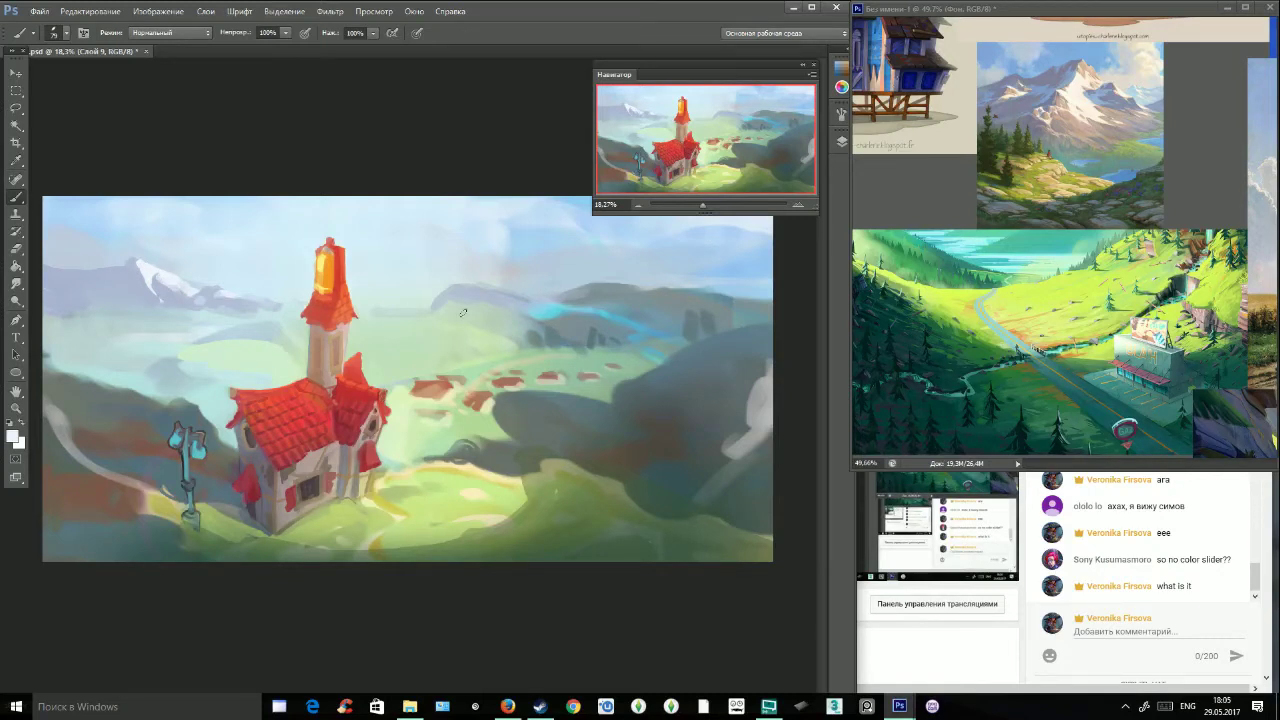
Enlarge the brush, sample sky blues and paint darker blue cloud gaps above the snowy mountain and the central ridge.
left_click(59, 38)
left_click(81, 78)
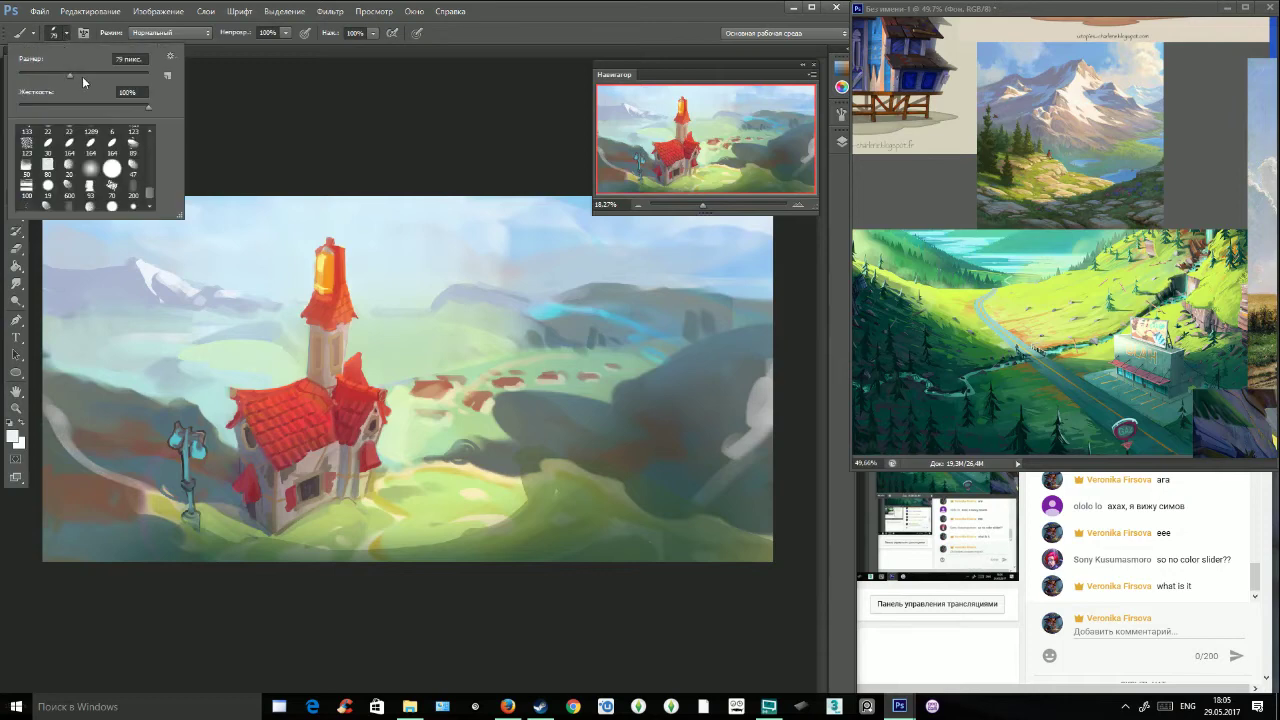
left_click(240, 118)
left_click(84, 217, "alt")
left_click(14, 435)
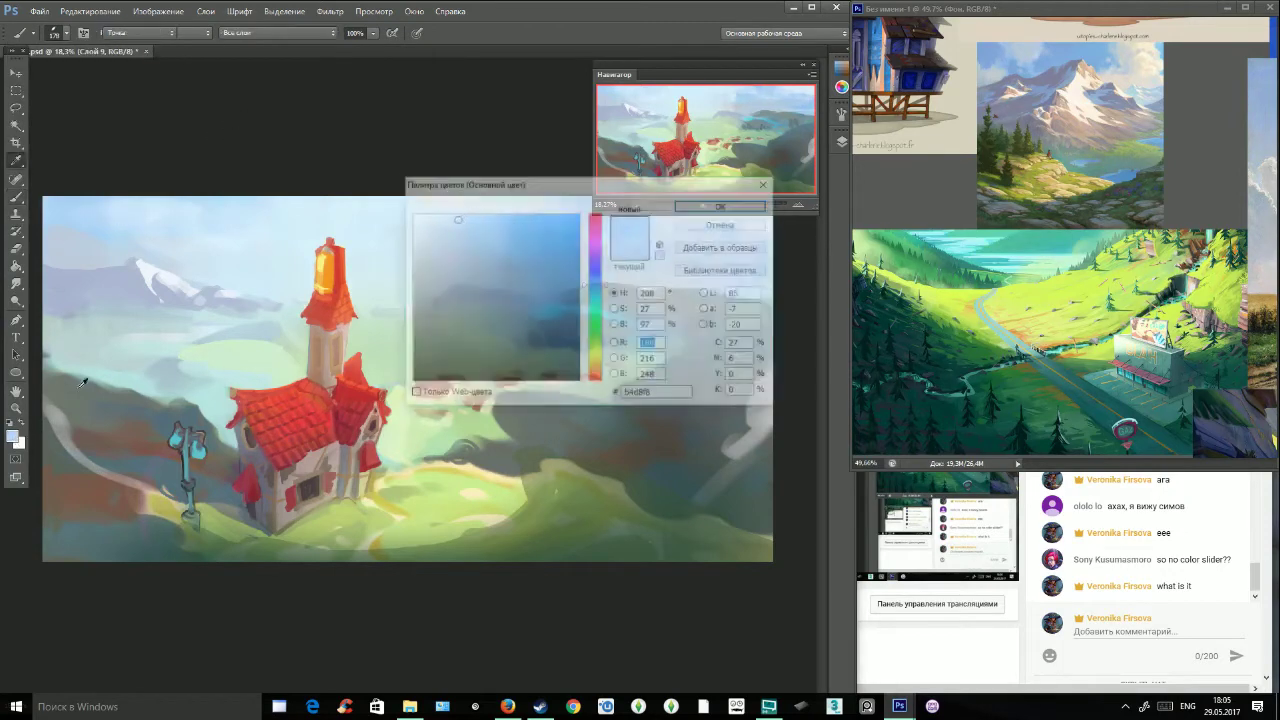
key("Return")
mouse_move(125, 228)
left_mouse_down()
mouse_move(45, 250)
mouse_move(159, 251)
mouse_move(194, 277)
mouse_move(150, 222)
mouse_move(235, 285)
mouse_move(218, 266)
mouse_move(234, 262)
mouse_move(235, 238)
mouse_move(272, 264)
mouse_move(266, 234)
mouse_move(225, 260)
mouse_move(173, 250)
mouse_move(232, 218)
left_mouse_up()
left_click(263, 224, "alt")
left_click(188, 232, "alt")
mouse_move(440, 289)
left_mouse_down()
mouse_move(390, 298)
mouse_move(486, 271)
left_mouse_up()
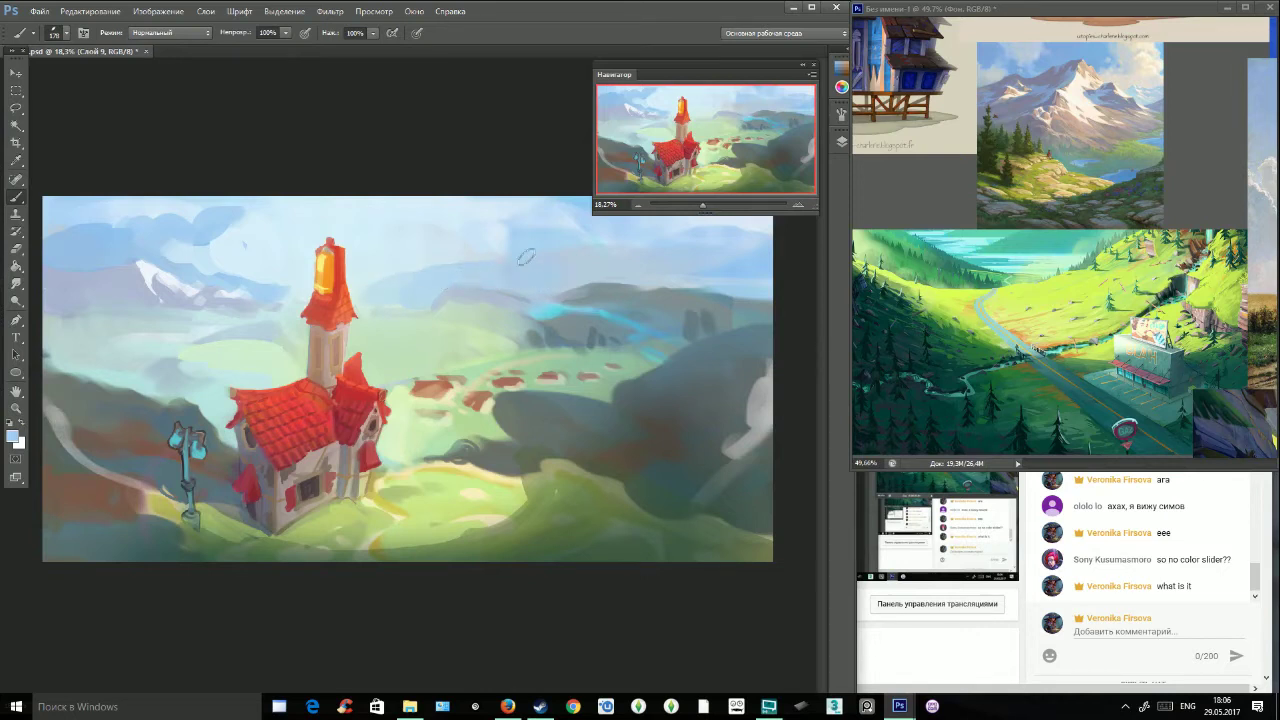
Sample light and mid blues from the sky and paint swirling cloud shapes around and above the tower.
left_click(438, 251, "alt")
mouse_move(492, 256)
left_mouse_down()
mouse_move(542, 262)
mouse_move(557, 213)
mouse_move(545, 257)
mouse_move(524, 244)
mouse_move(493, 254)
left_mouse_up()
left_click(555, 286, "alt")
left_click(463, 230, "alt")
left_click(235, 214, "alt")
mouse_move(374, 196)
left_mouse_down()
mouse_move(310, 204)
mouse_move(294, 225)
mouse_move(314, 238)
mouse_move(330, 220)
mouse_move(360, 246)
mouse_move(405, 236)
mouse_move(395, 215)
mouse_move(413, 196)
mouse_move(474, 180)
mouse_move(404, 250)
mouse_move(483, 212)
mouse_move(424, 224)
left_mouse_up()
left_click(475, 227, "alt")
left_click(266, 240, "alt")
mouse_move(300, 209)
left_mouse_down()
mouse_move(277, 241)
mouse_move(316, 215)
mouse_move(250, 250)
left_mouse_up()
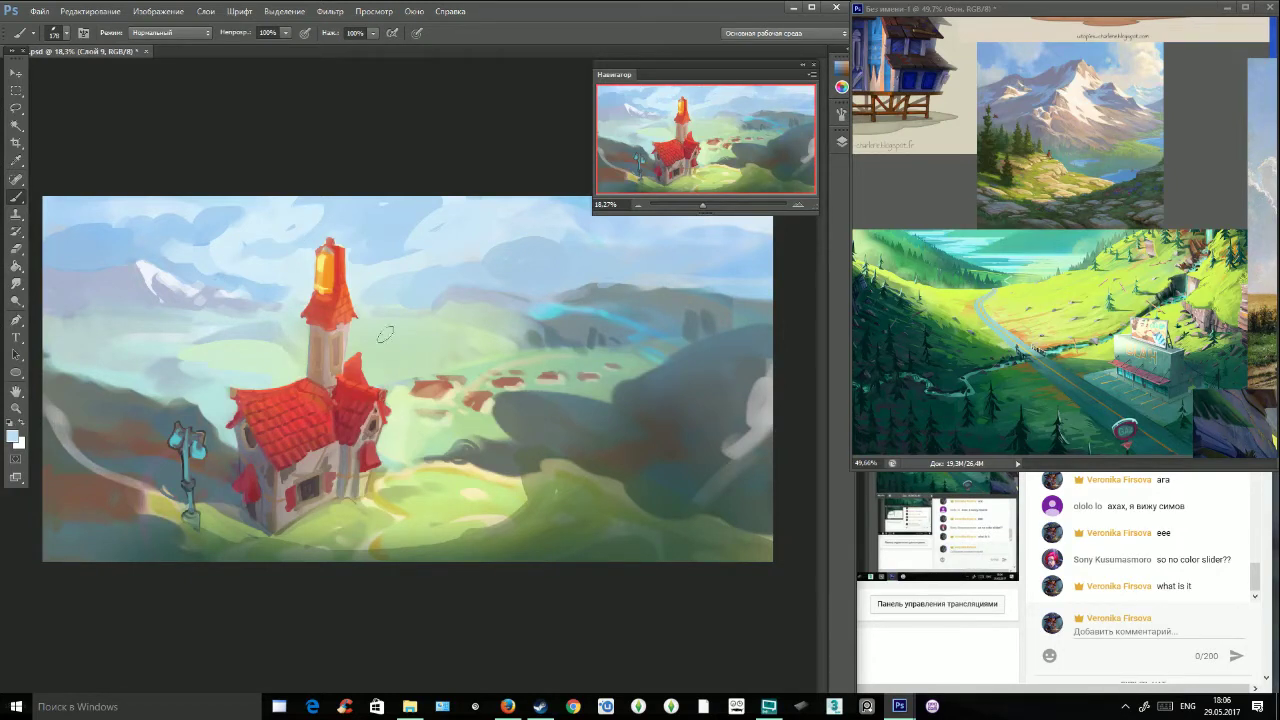
Reduce the brush to 90 px, choose a pale cream colour and paint sunlit highlights on the clouds beside the tower.
left_click(65, 35)
left_click_drag(86, 77, 77, 78)
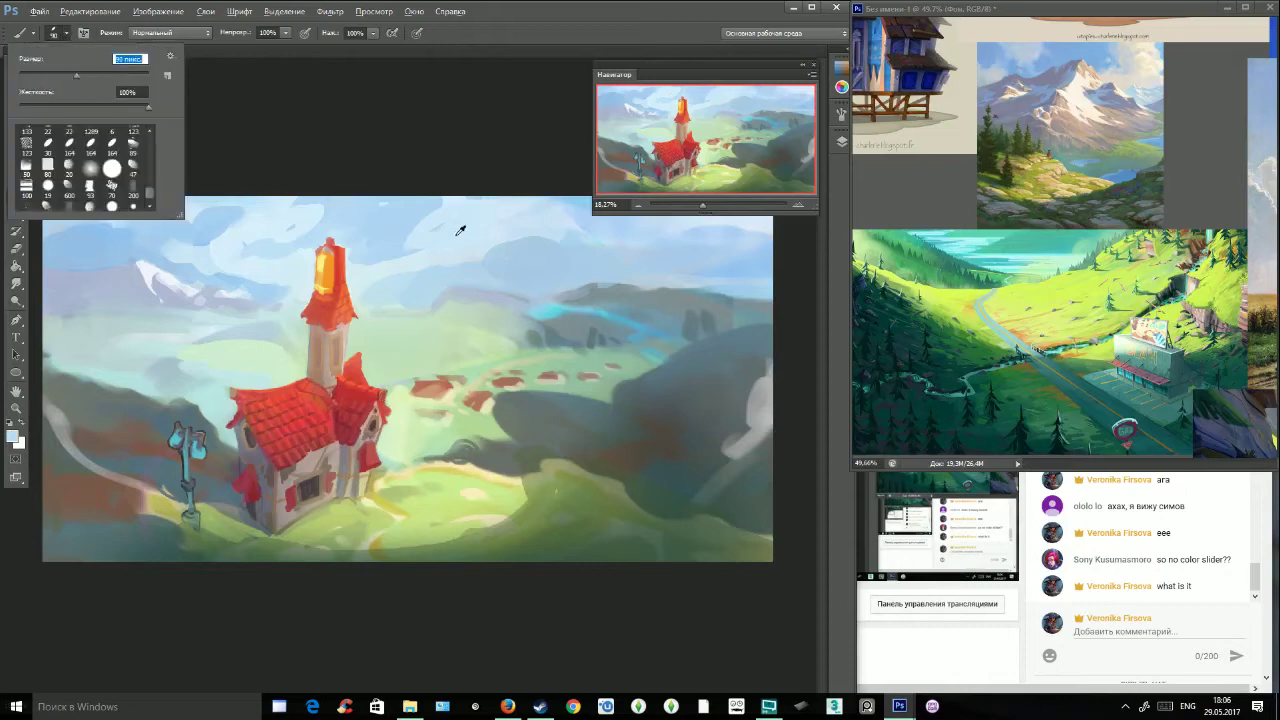
left_click(463, 227, "alt")
left_click(15, 437)
left_click(425, 214)
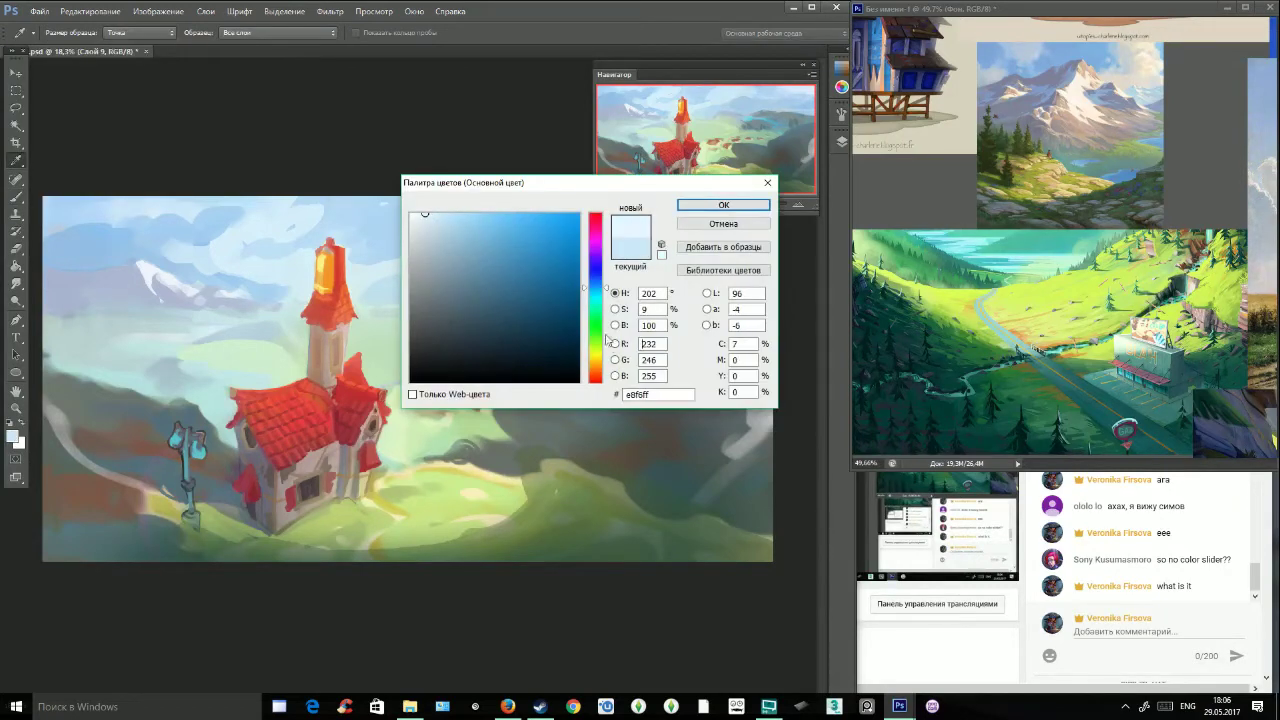
left_click(594, 356)
left_click(723, 205)
mouse_move(449, 227)
left_mouse_down()
mouse_move(491, 208)
mouse_move(503, 224)
mouse_move(464, 255)
mouse_move(418, 261)
left_mouse_up()
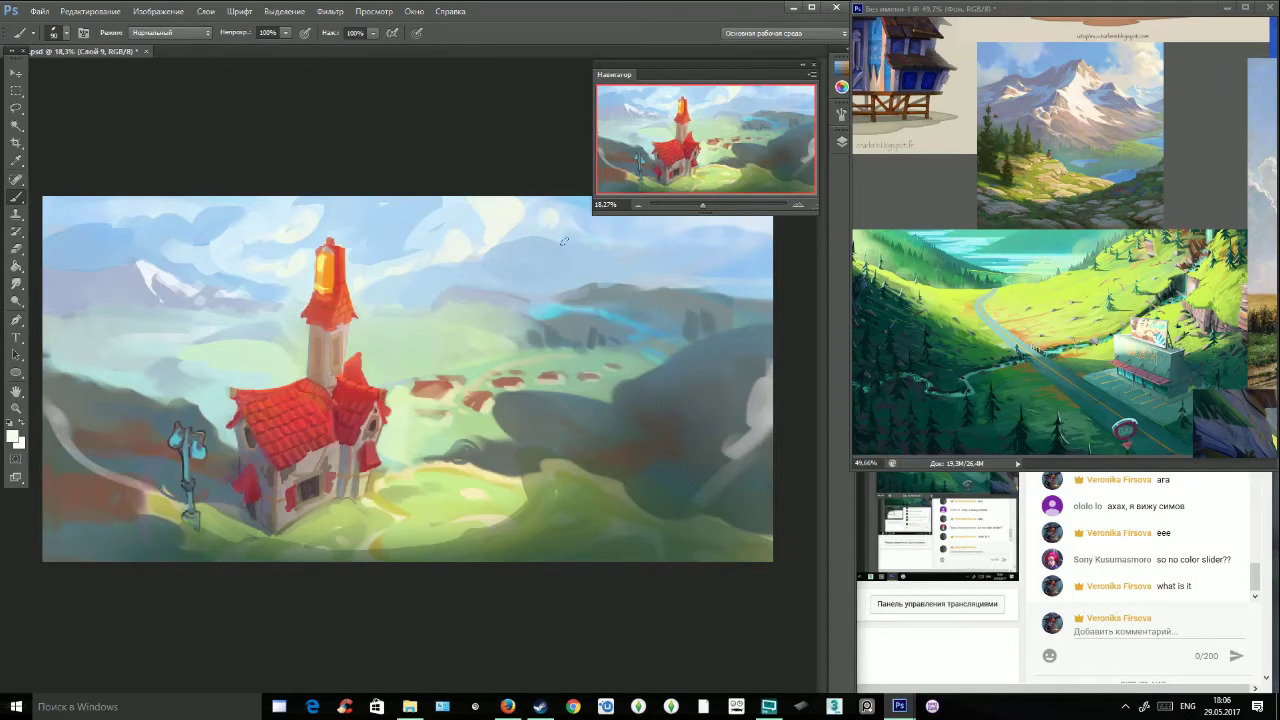
Refine the cloud edges around the tower top and above the central mountain with sampled blue and pale cloud tones.
left_click(281, 285, "alt")
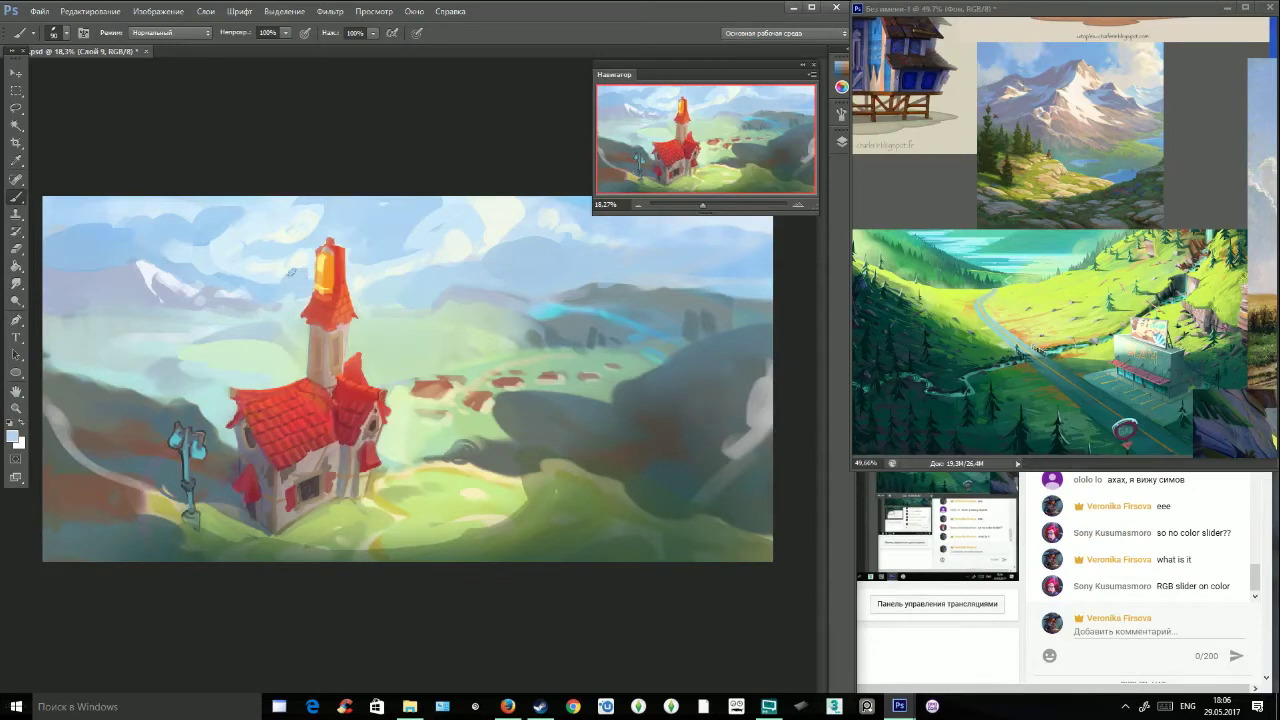
left_click(360, 257, "alt")
mouse_move(349, 262)
left_mouse_down()
mouse_move(387, 269)
mouse_move(366, 275)
left_mouse_up()
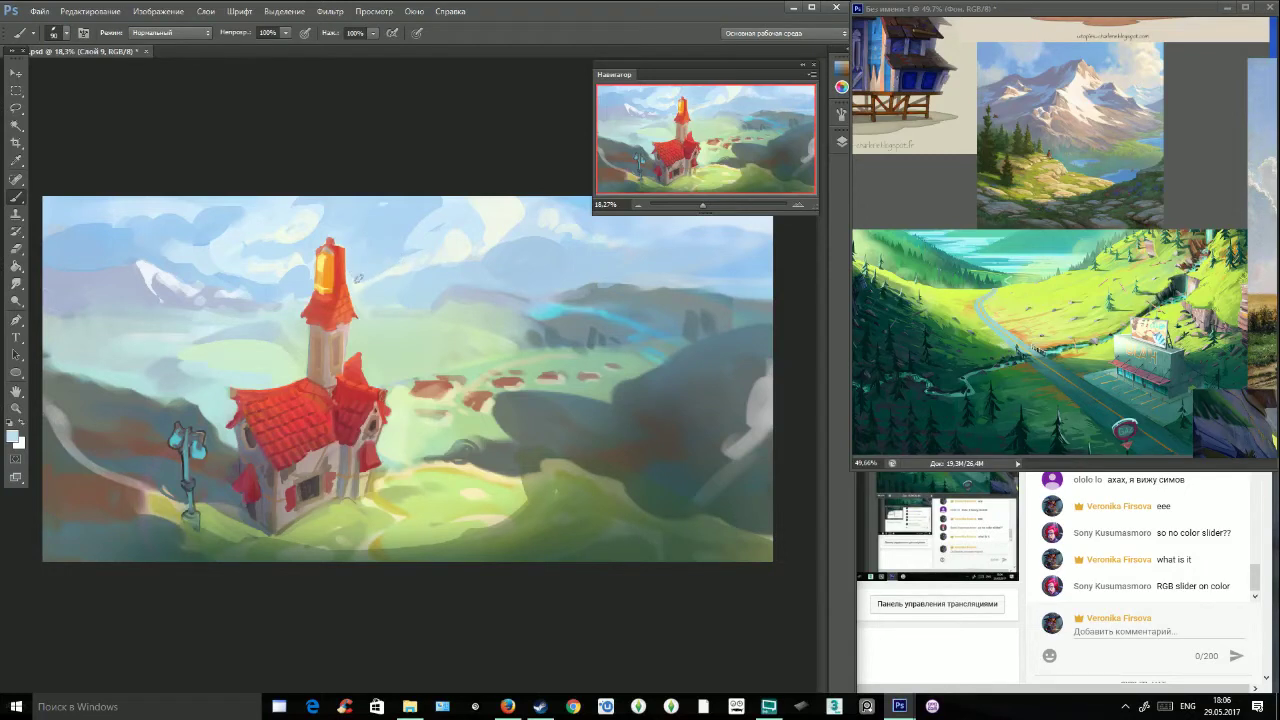
left_click(355, 285, "alt")
mouse_move(397, 263)
left_mouse_down()
mouse_move(411, 263)
mouse_move(390, 289)
left_mouse_up()
left_click(423, 260, "alt")
left_click(425, 272, "alt")
left_click(446, 251, "alt")
left_click_drag(456, 266, 481, 261)
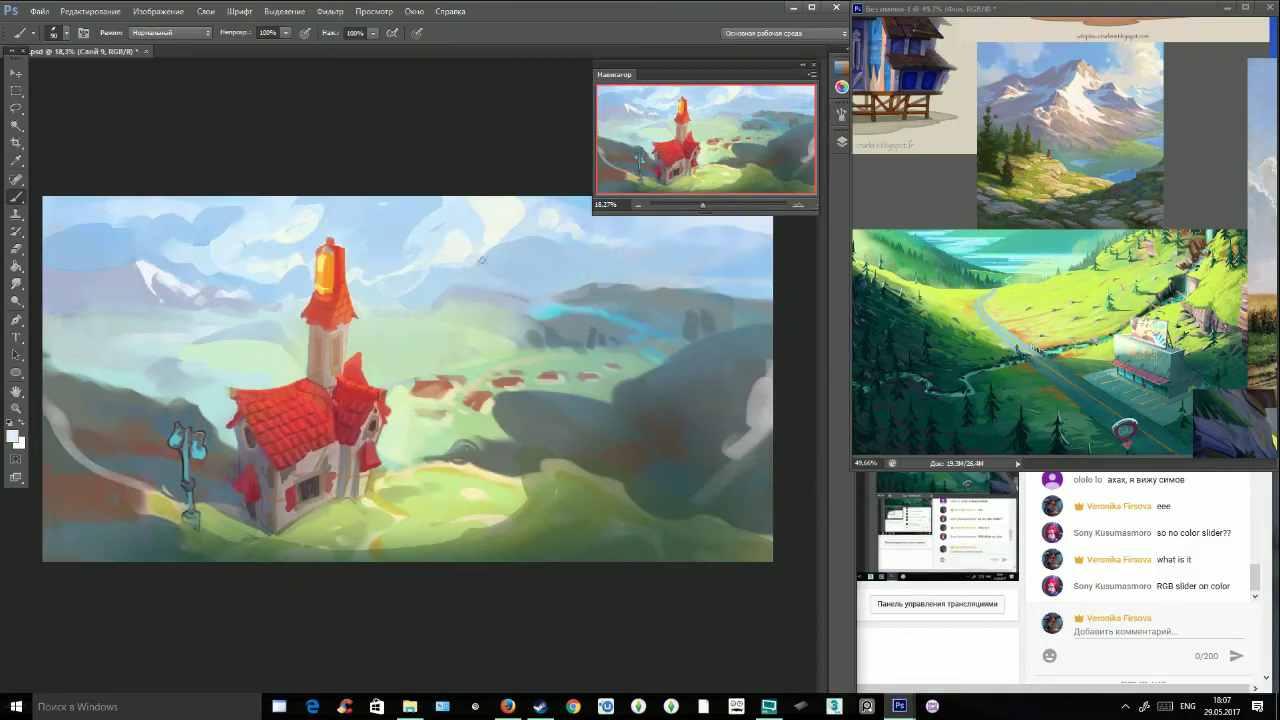
left_click(390, 230, "alt")
left_click(495, 214, "alt")
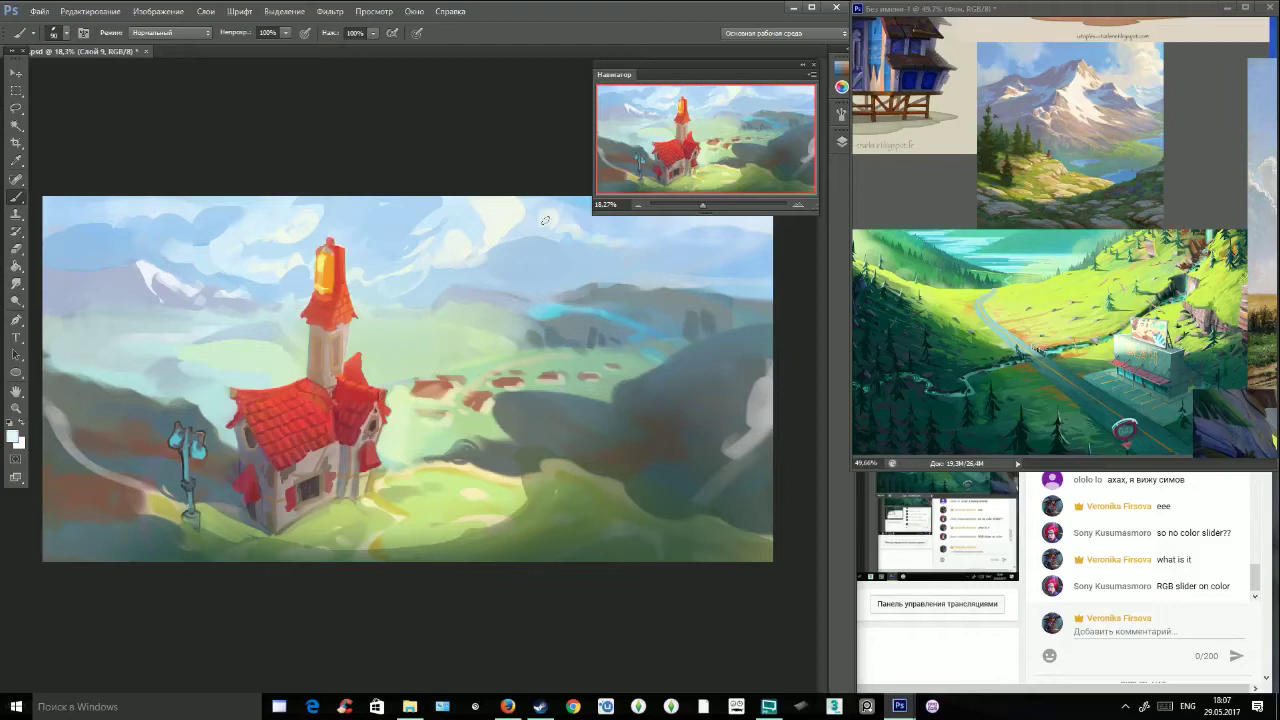
Collapse the Navigator, enlarge the brush to 199 px and paint broad clouds across the right and left parts of the sky.
left_click(800, 63)
left_click(67, 34)
left_click(92, 79)
left_click(490, 250)
mouse_move(514, 248)
left_mouse_down()
mouse_move(608, 227)
mouse_move(550, 266)
mouse_move(555, 211)
mouse_move(619, 236)
mouse_move(612, 248)
mouse_move(660, 237)
left_mouse_up()
left_click(541, 266, "alt")
left_click(530, 203, "alt")
mouse_move(578, 264)
left_mouse_down()
mouse_move(500, 270)
mouse_move(580, 272)
mouse_move(548, 218)
mouse_move(574, 245)
left_mouse_up()
left_click(540, 287, "alt")
left_click(80, 255, "alt")
left_click(78, 252, "alt")
mouse_move(118, 210)
left_mouse_down()
mouse_move(52, 222)
mouse_move(108, 208)
mouse_move(48, 257)
left_mouse_up()
left_click(166, 203, "alt")
Set the brush to 64 px and paint sampled snow white and shadow tones on the central mountain and the dark hill's peak.
left_click(64, 35)
left_click(58, 76)
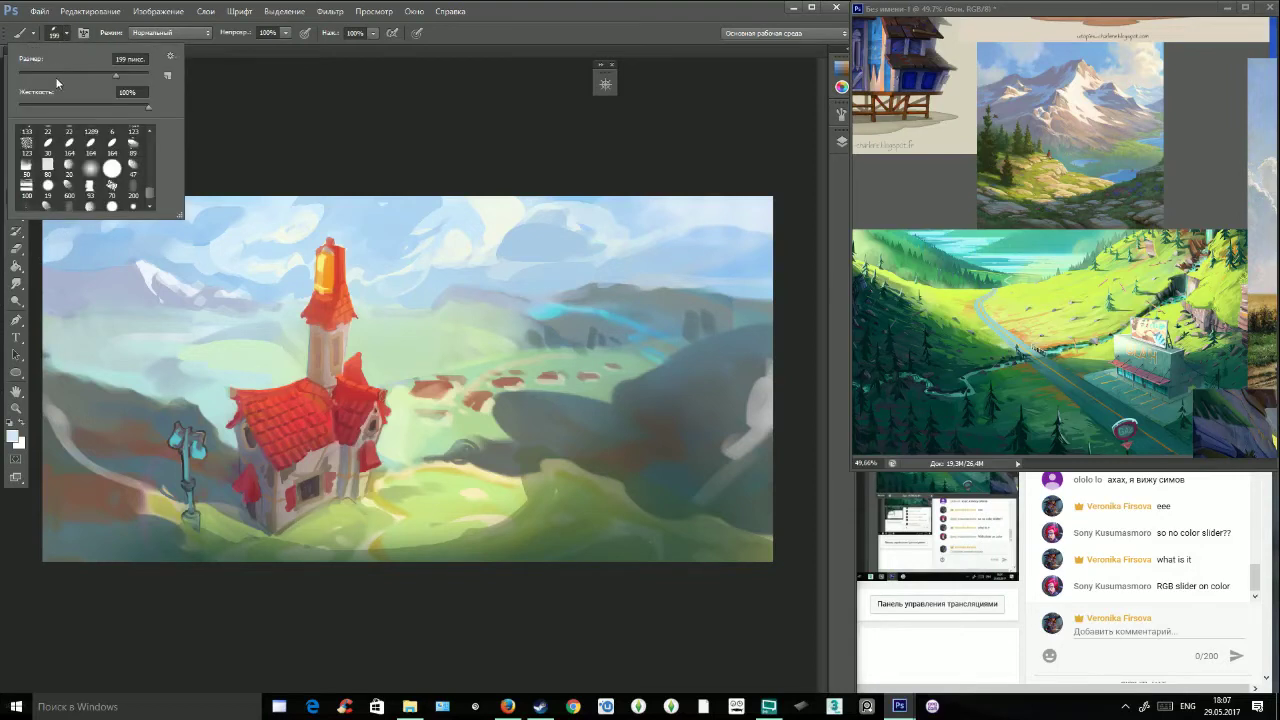
left_click(155, 269, "alt")
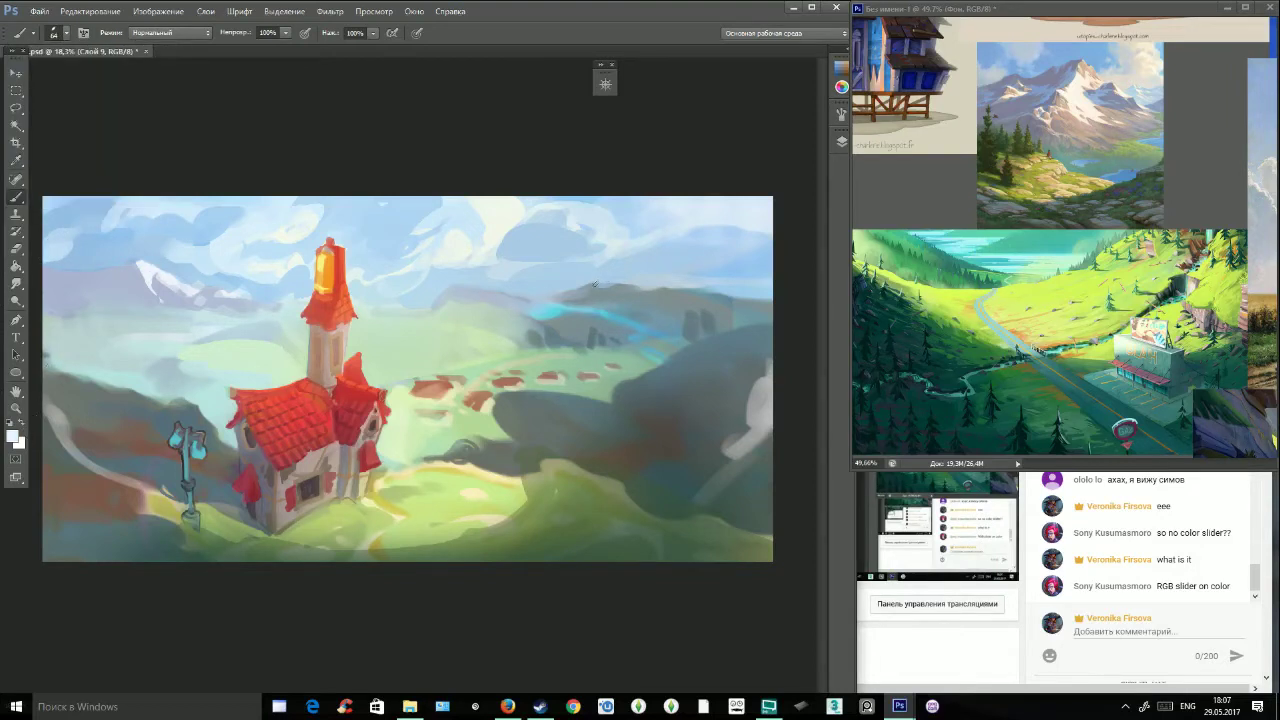
mouse_move(460, 289)
left_mouse_down()
mouse_move(491, 281)
mouse_move(467, 279)
mouse_move(502, 283)
mouse_move(457, 294)
mouse_move(499, 311)
mouse_move(497, 292)
mouse_move(475, 300)
mouse_move(492, 314)
mouse_move(482, 301)
mouse_move(509, 301)
mouse_move(479, 312)
left_mouse_up()
left_click(493, 296, "alt")
left_click(490, 311, "alt")
left_click(469, 294, "alt")
mouse_move(601, 283)
left_mouse_down()
mouse_move(631, 290)
mouse_move(586, 287)
left_mouse_up()
left_click(619, 291, "alt")
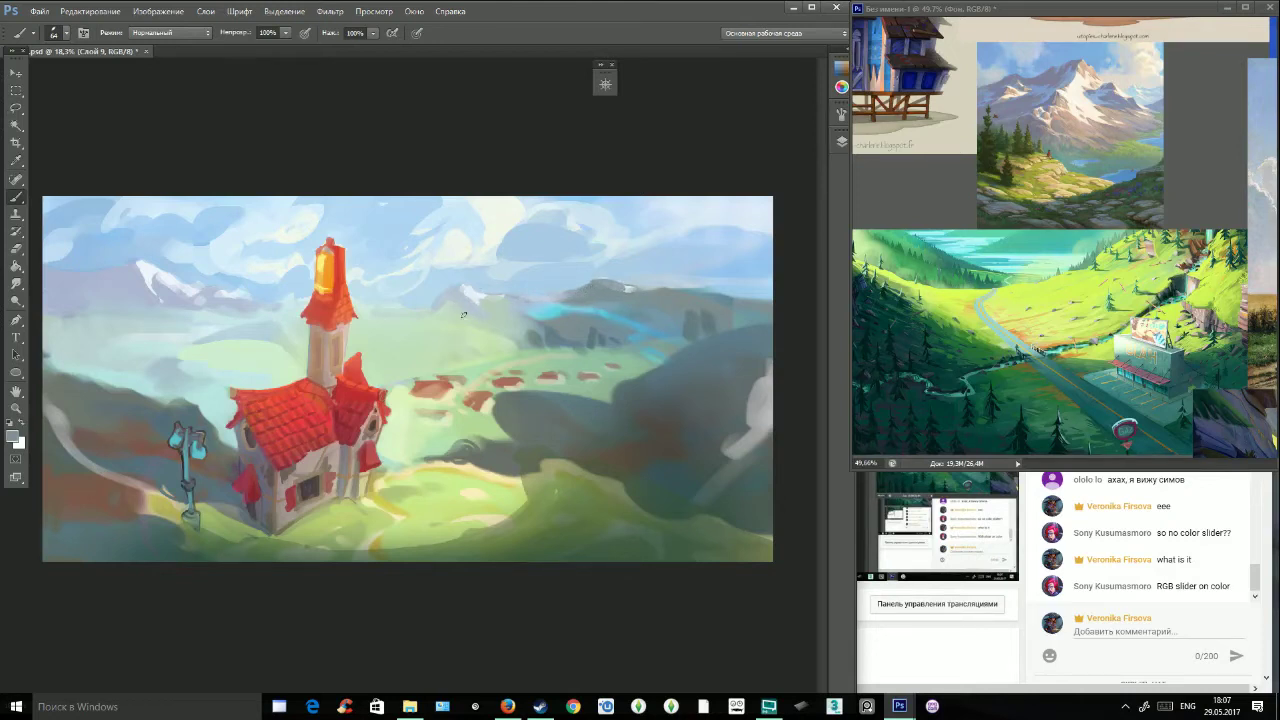
Sample muted roof and wall colours and dab small distant houses into the valley just beyond the tower.
left_click(353, 385, "alt")
left_click(412, 290, "alt")
left_click_drag(414, 384, 446, 388)
left_click(420, 386, "alt")
left_click(390, 350, "alt")
left_click(404, 353, "alt")
left_click(419, 354, "alt")
left_click(434, 337, "alt")
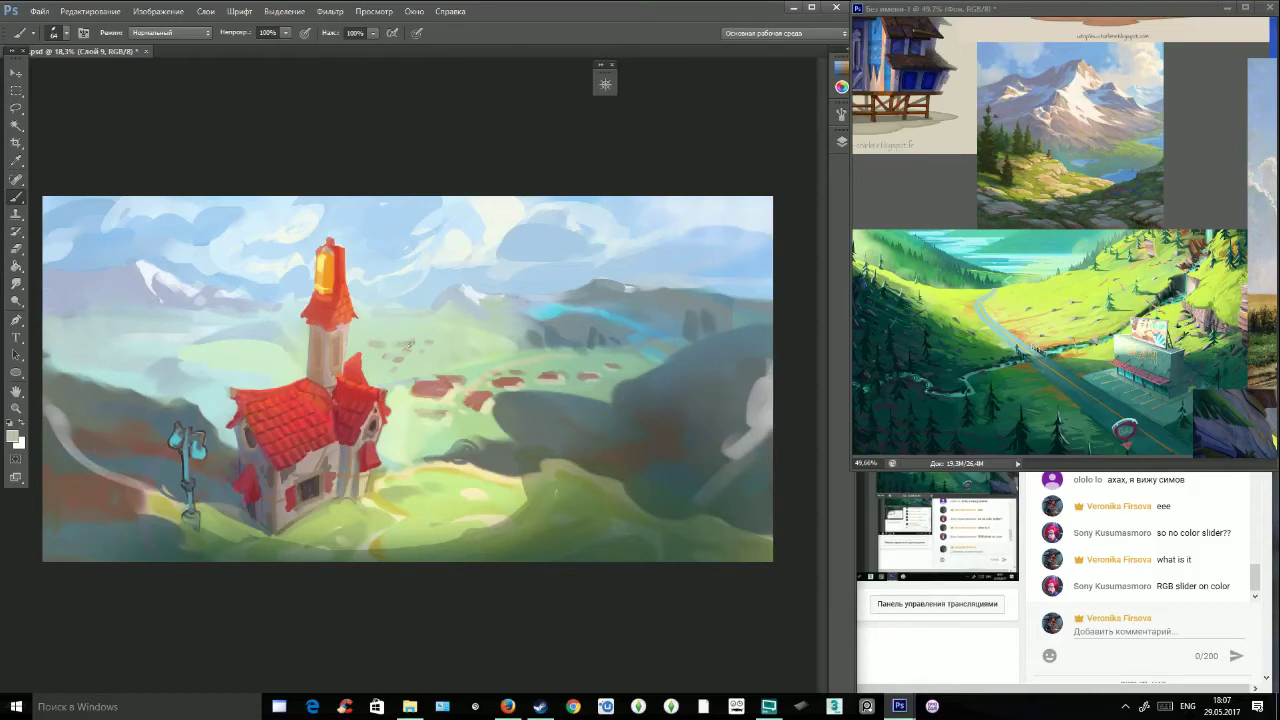
left_click(451, 391, "alt")
Set the brush to 42 px and paint small sampled-green trees around the distant village.
left_click(58, 34)
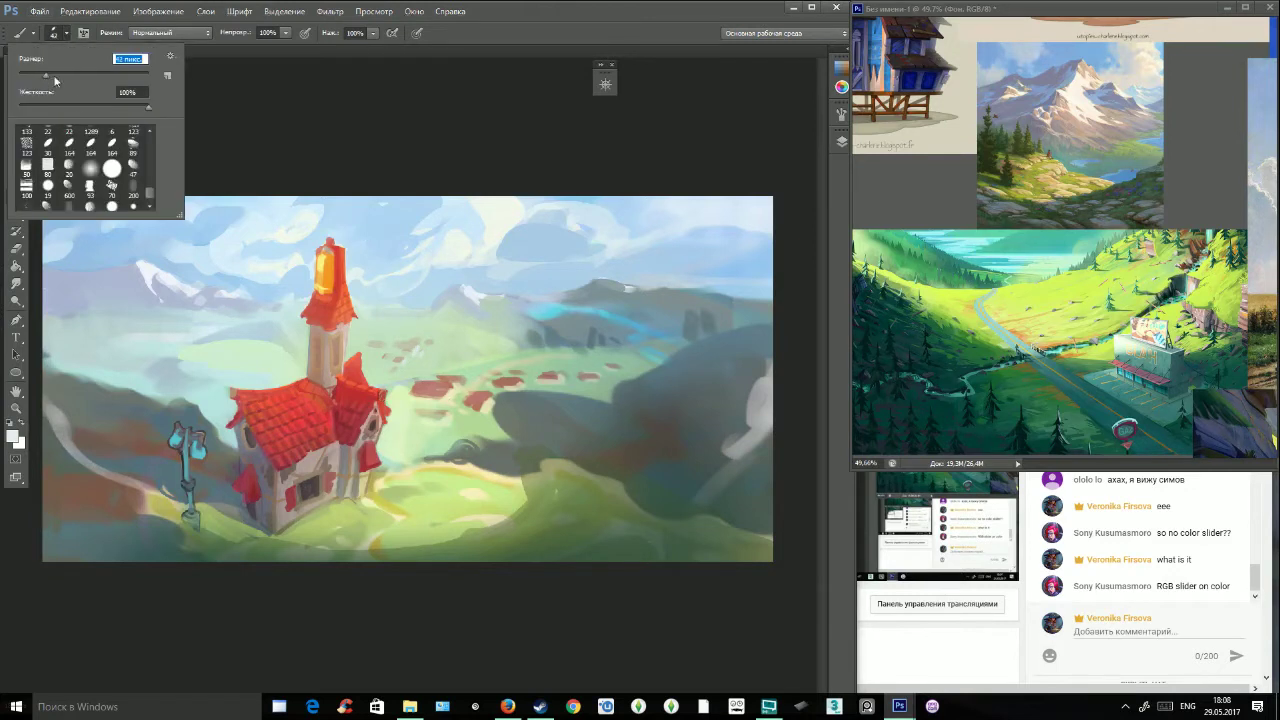
left_click(459, 401, "alt")
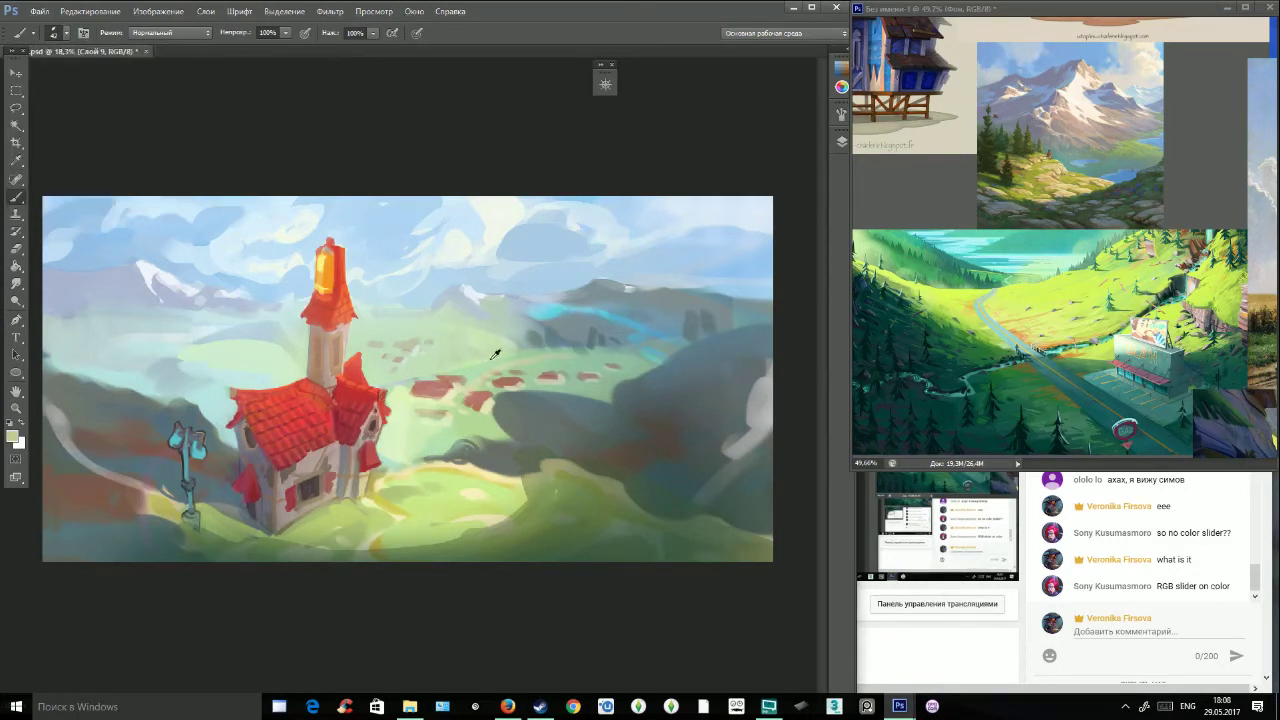
left_click(545, 345, "alt")
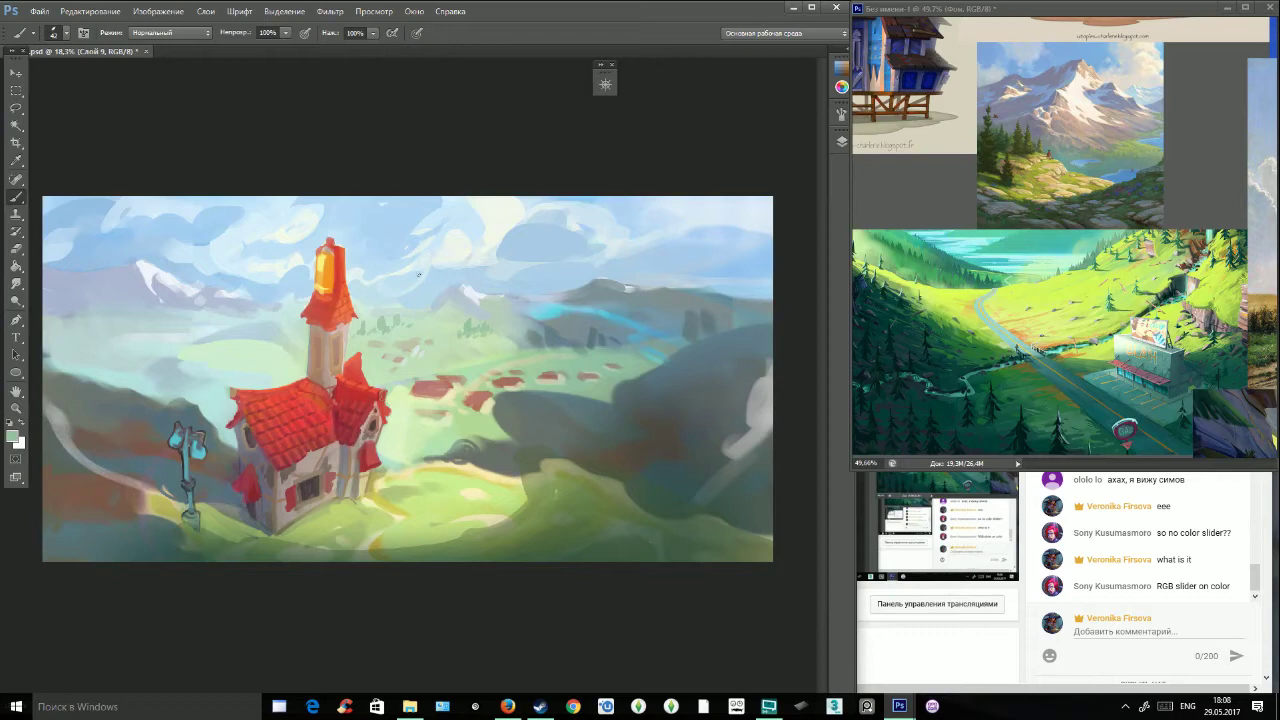
Adjust the brush size, sample the teal haze in the left valley and set the foreground colour to the bluer 75b4c6.
left_click(66, 34)
left_click(54, 76)
left_click(163, 347, "alt")
left_click(13, 435)
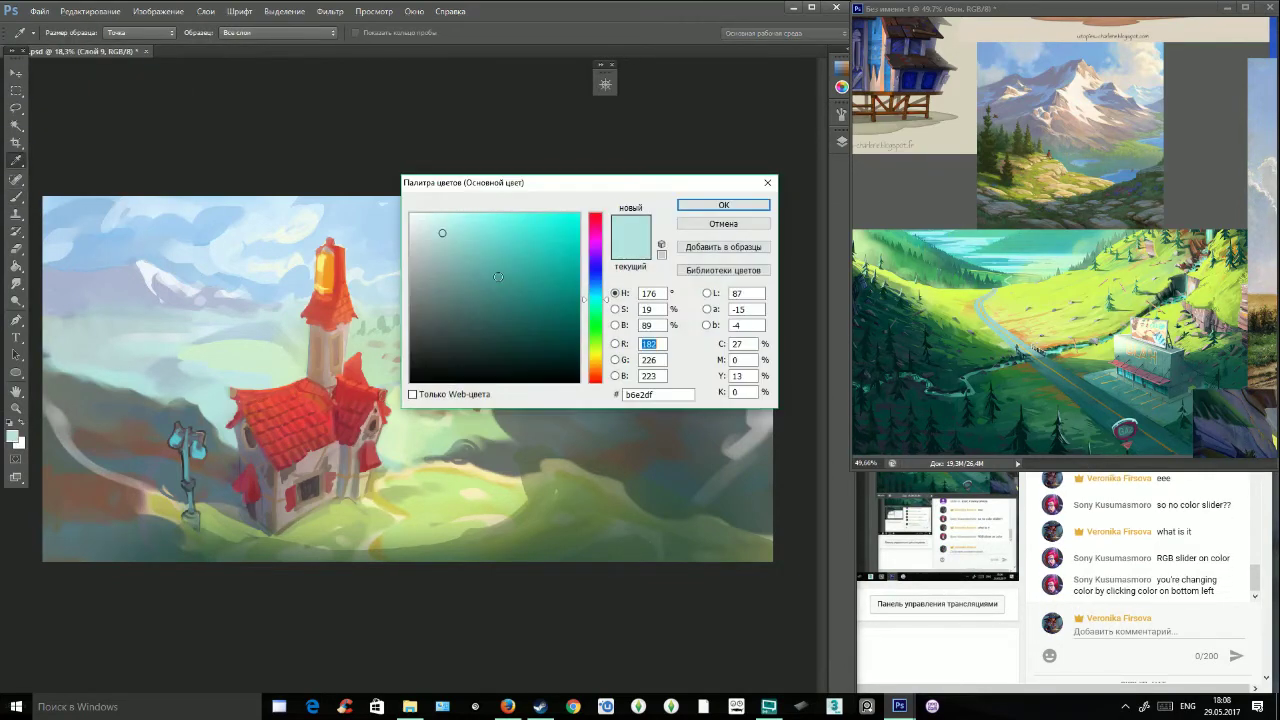
left_click_drag(475, 244, 479, 251)
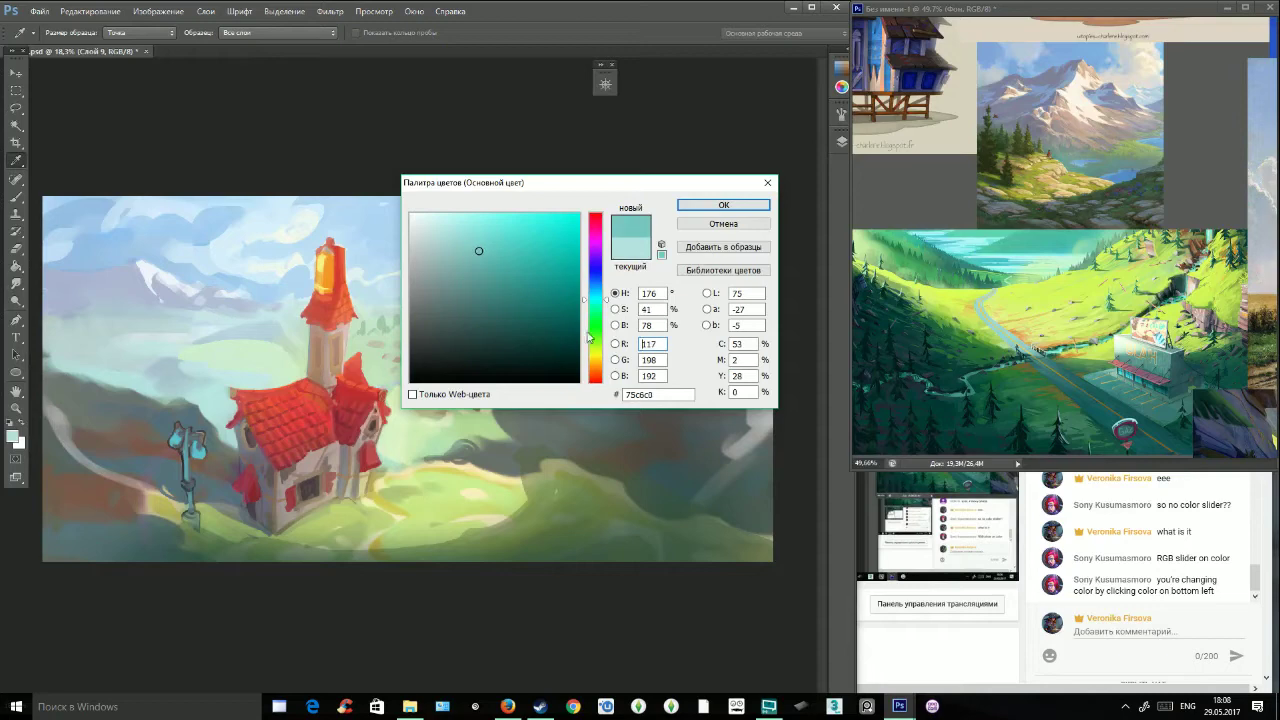
left_click(594, 292)
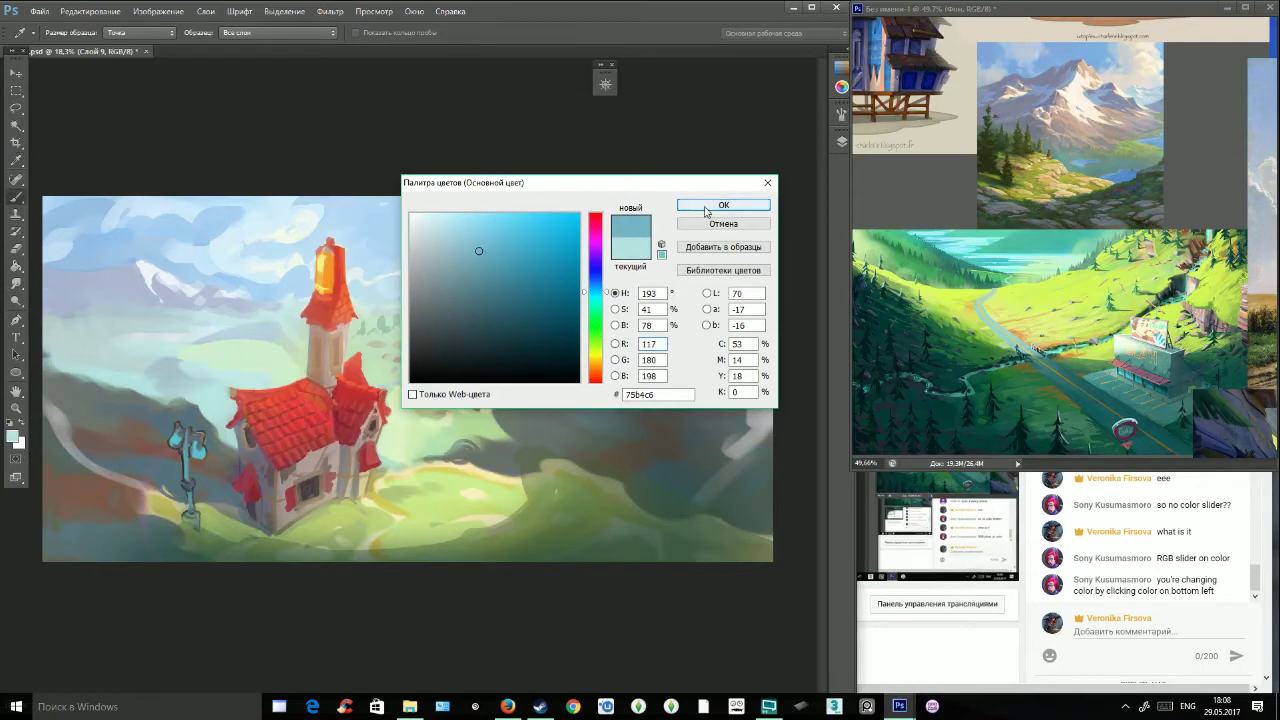
left_click(705, 207)
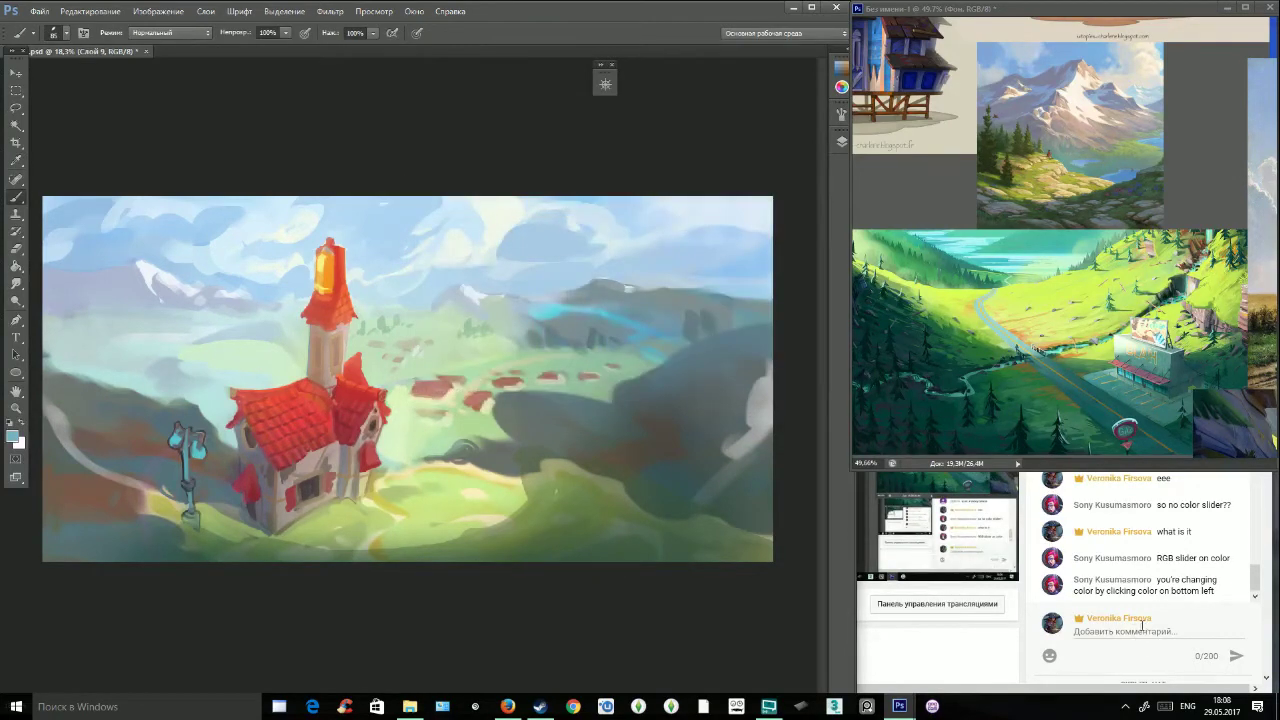
Copy the viewer's latest message about changing color from the YouTube live chat.
left_click_drag(1219, 596, 1158, 581)
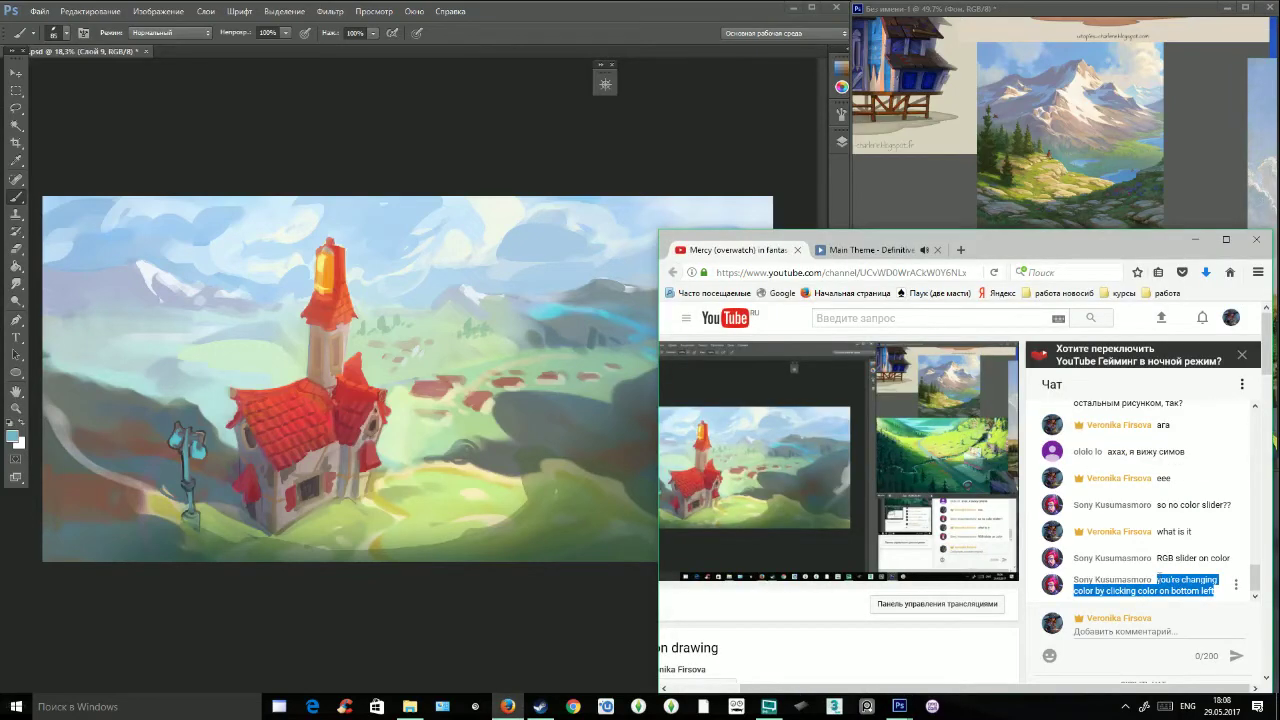
right_click(1165, 588)
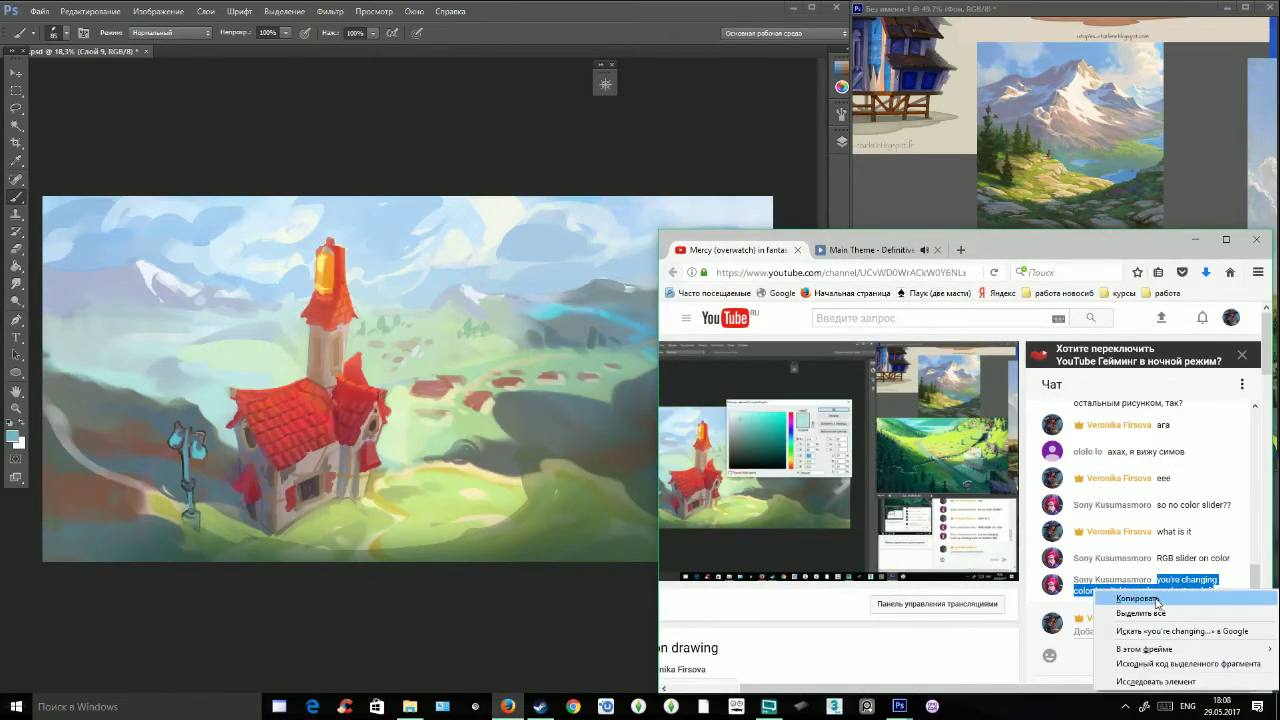
left_click(1140, 603)
Open a new browser tab and search Google for "гугл переводчик".
left_click(958, 251)
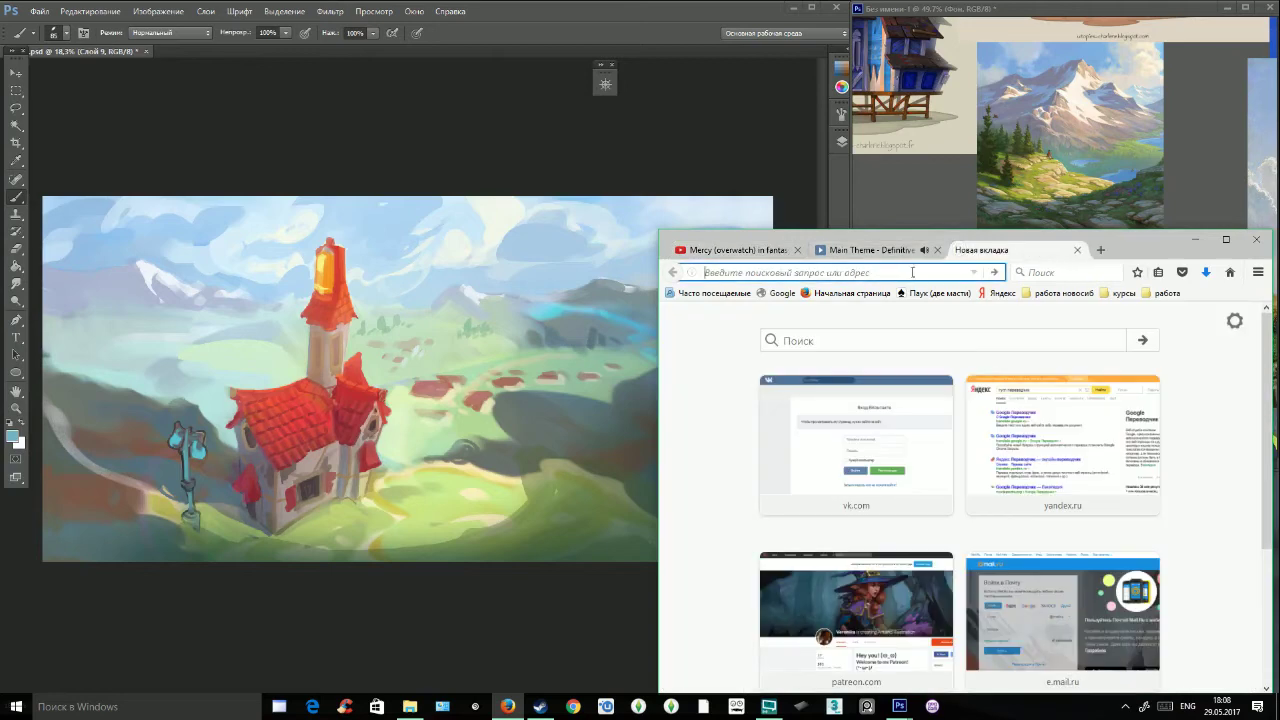
key("alt+shift")
type("гугл переводчик")
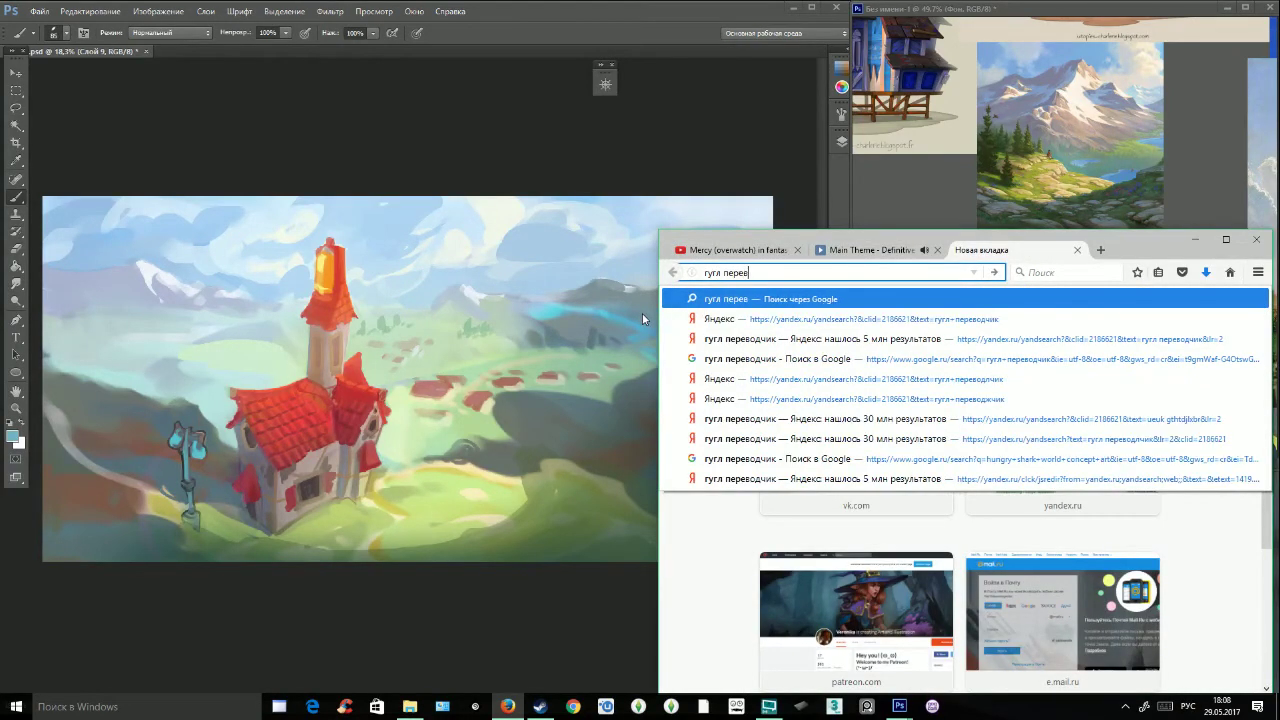
left_click(790, 362)
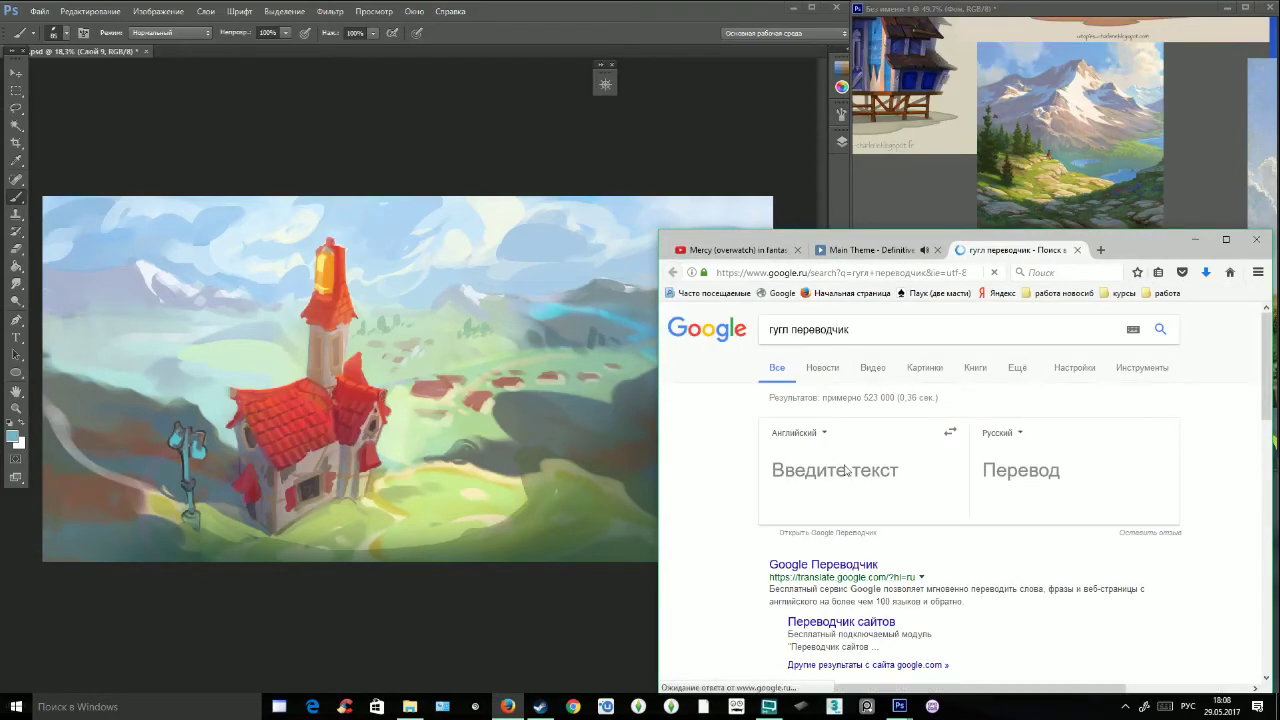
Translate the copied chat message from English to Russian in Google's translator and return to the YouTube live stream.
right_click(857, 470)
left_click(880, 523)
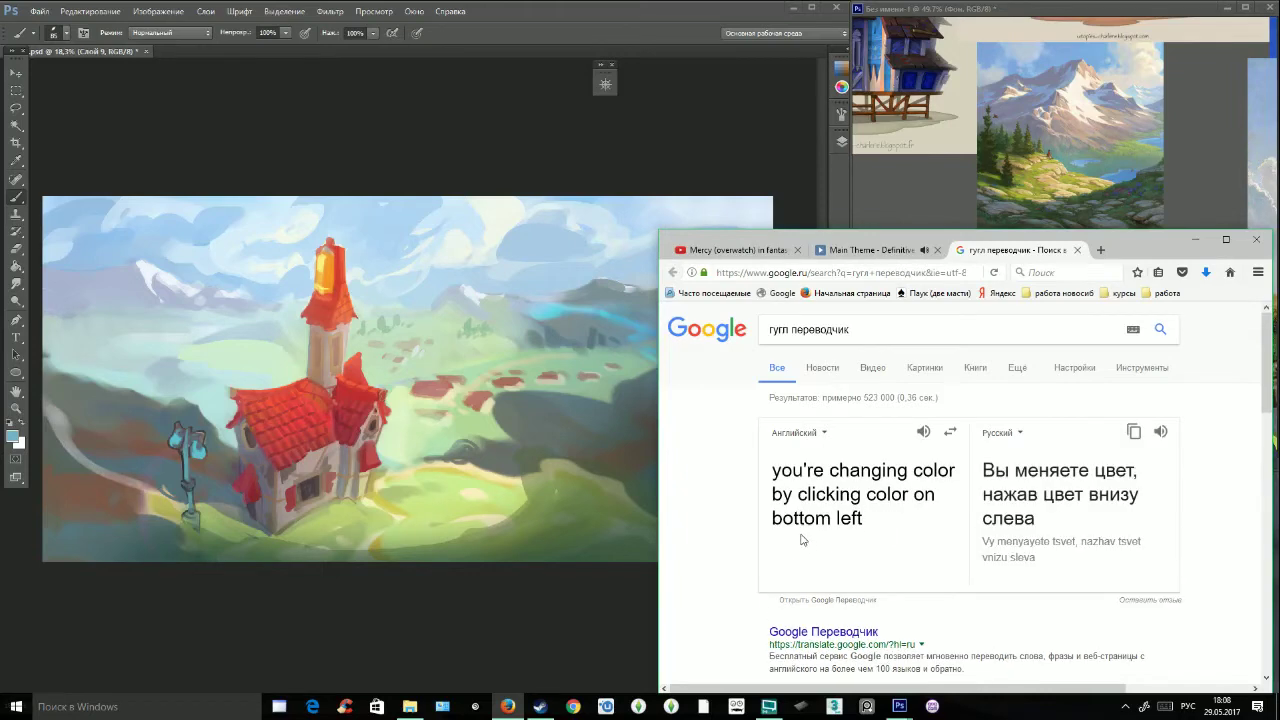
left_click(893, 251)
left_click(735, 250)
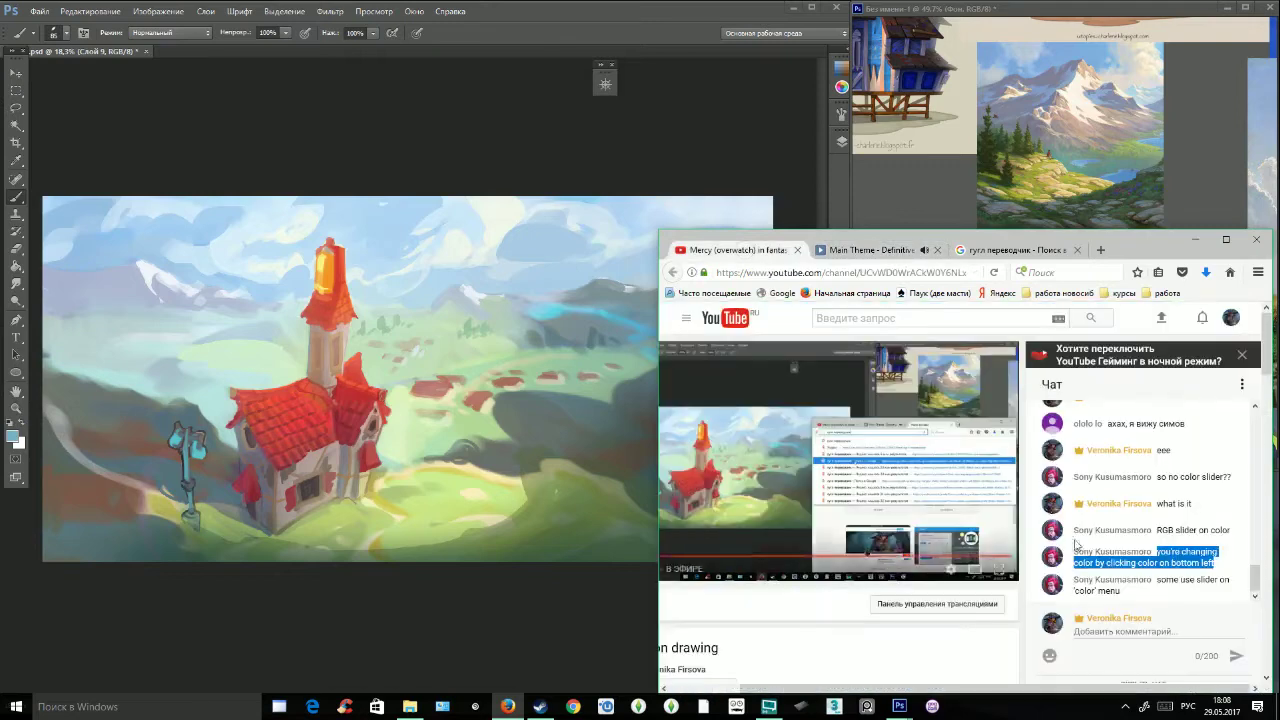
Reply "yes" in the YouTube live chat and switch back to Photoshop.
left_click(1098, 640)
key("alt+shift")
type("yes")
key("Return")
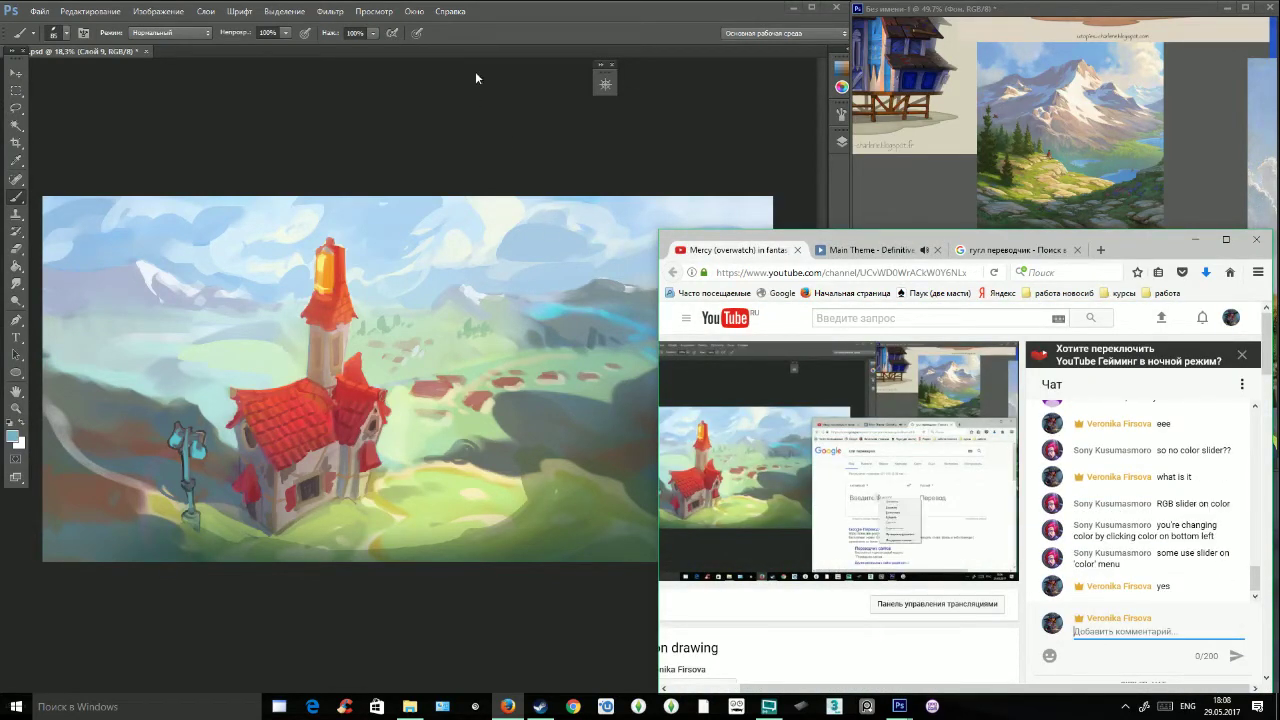
left_click(557, 47)
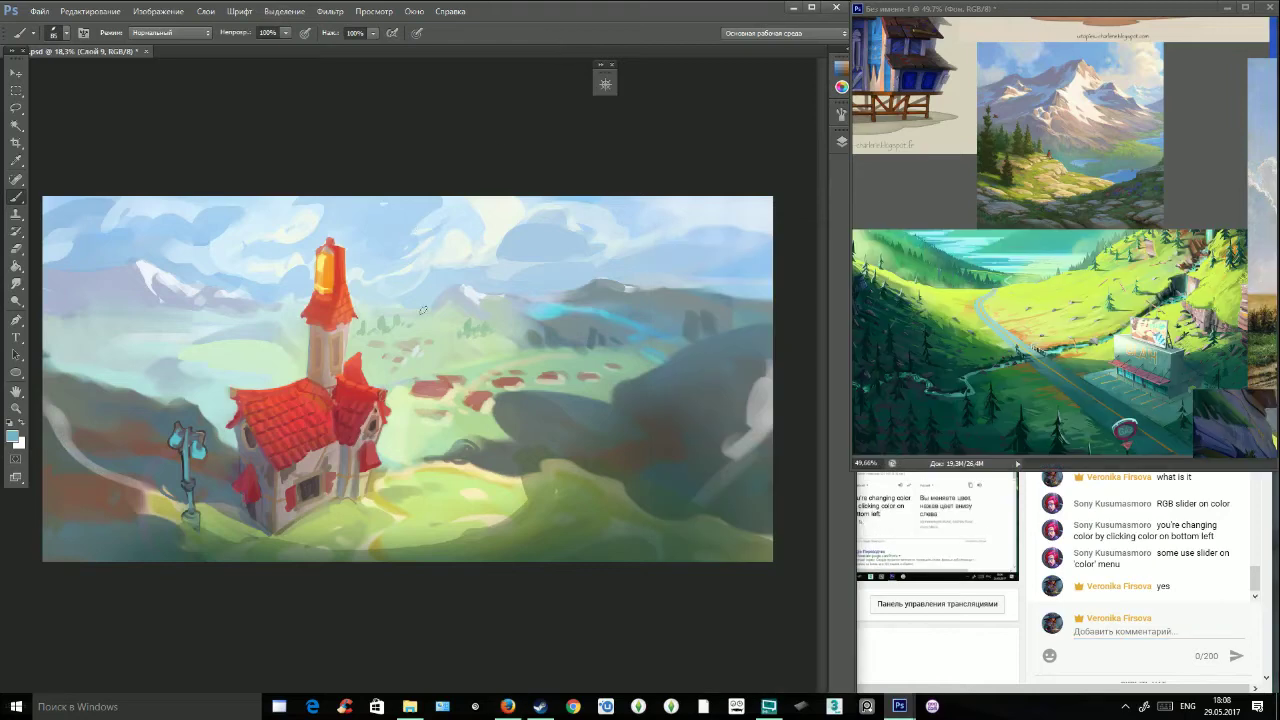
Paint a small snowy mountain peak at the far-left horizon with sampled sky, snow and haze colours.
left_click(151, 253, "alt")
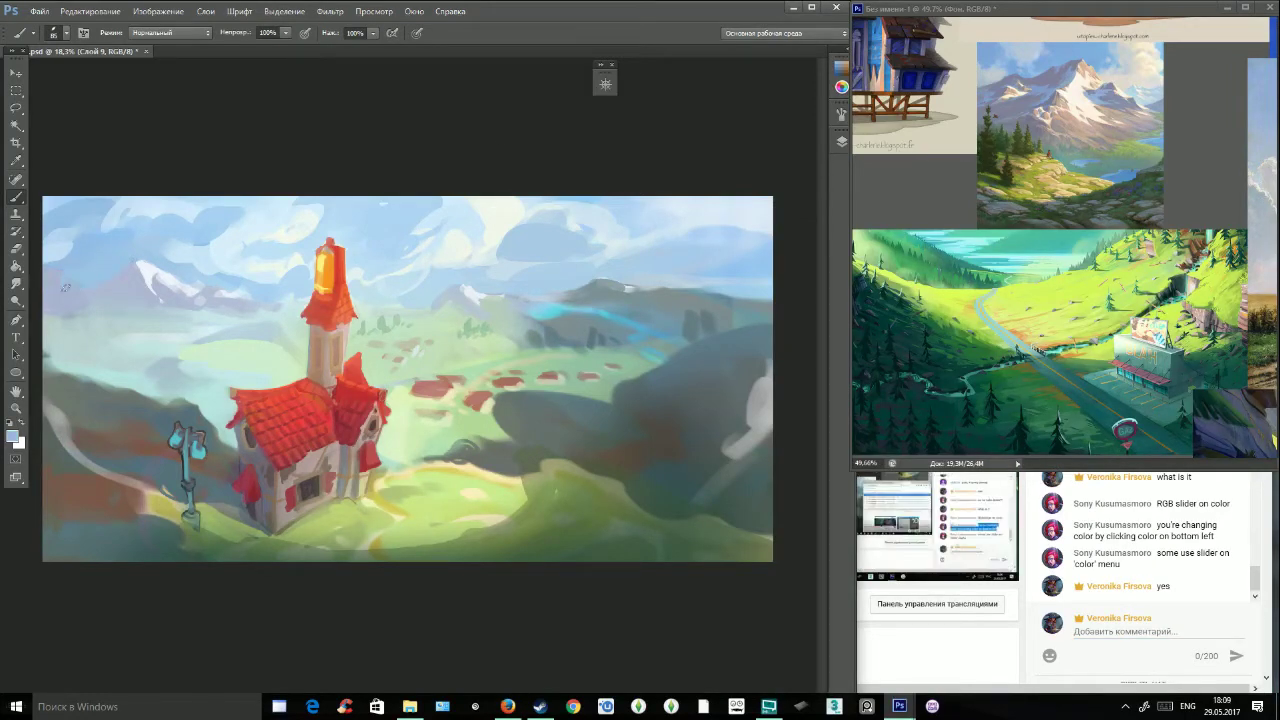
left_click(149, 266, "alt")
mouse_move(72, 287)
left_mouse_down()
mouse_move(84, 296)
mouse_move(54, 270)
mouse_move(84, 296)
left_mouse_up()
left_click(80, 272, "alt")
left_click(70, 288, "alt")
left_click(78, 306, "alt")
left_click(78, 306, "alt")
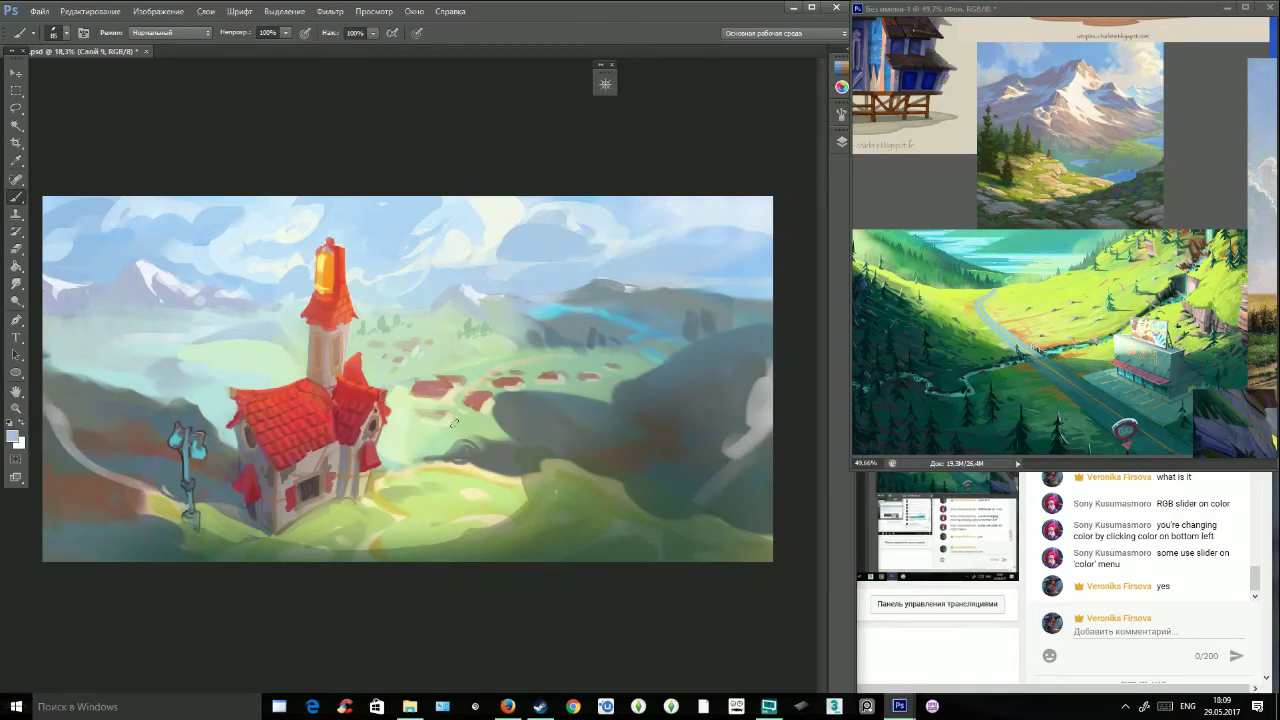
left_click(1114, 634)
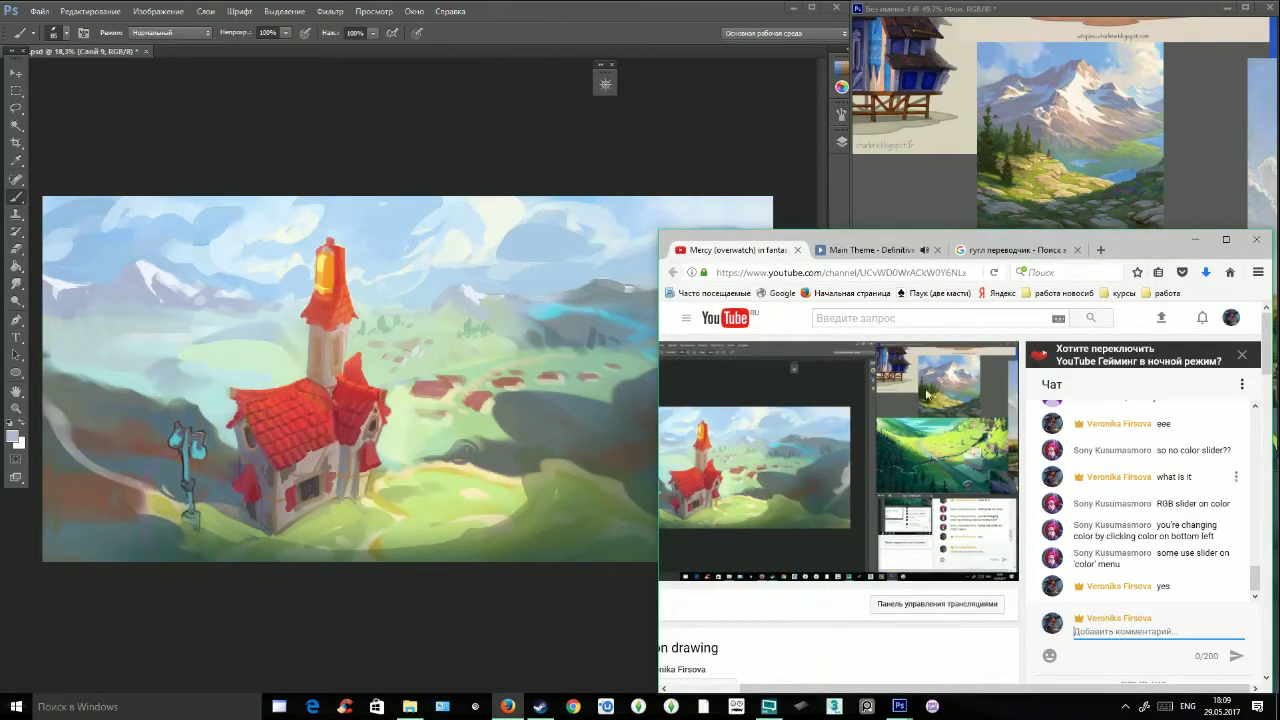
left_click(652, 140)
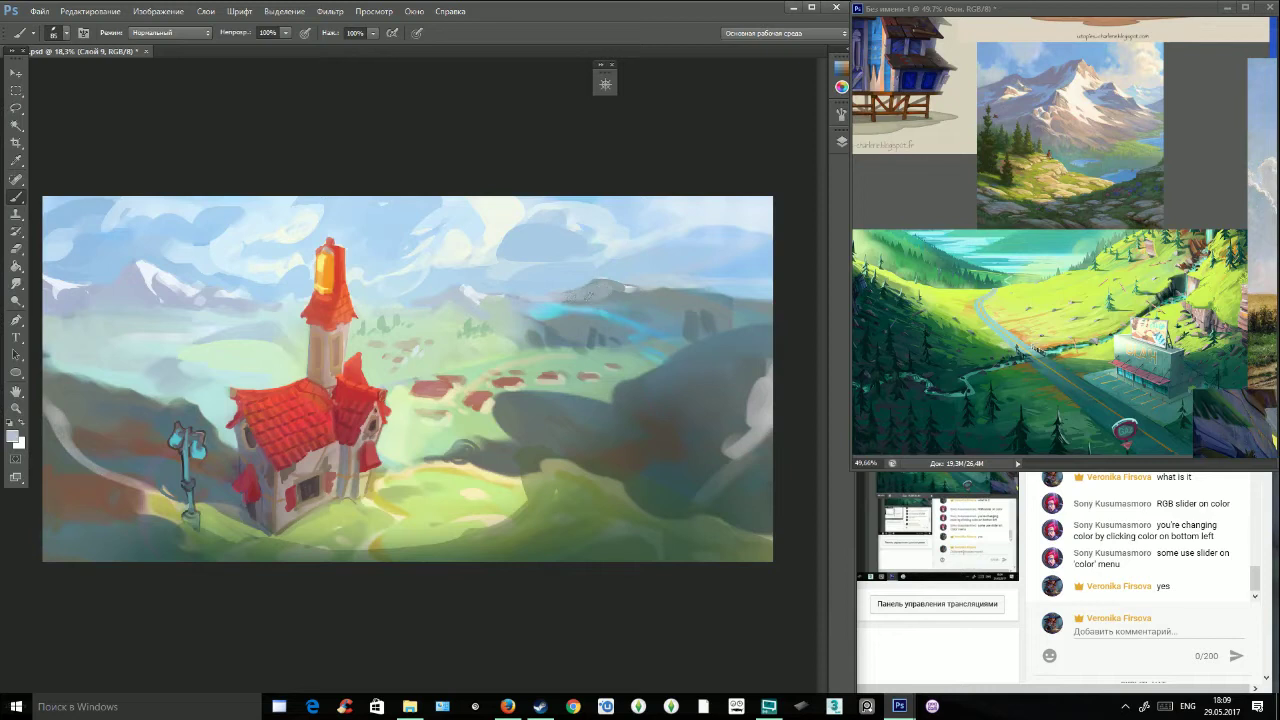
Repaint the distant ridge on the right with sampled blue-greys, covering its snow cap and adding light streaks and dark trees.
left_click(604, 288, "alt")
left_click_drag(598, 287, 780, 275)
left_click(705, 268, "alt")
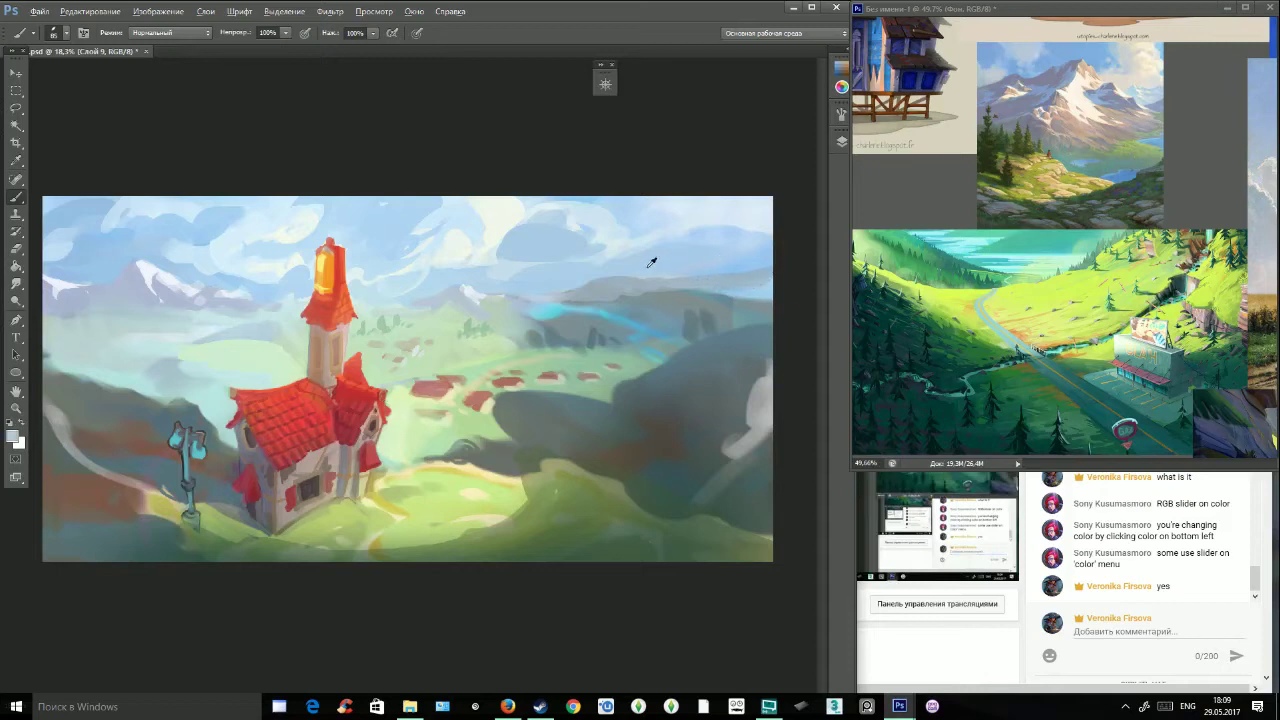
mouse_move(570, 285)
left_mouse_down()
mouse_move(631, 271)
mouse_move(621, 288)
mouse_move(679, 273)
mouse_move(603, 300)
mouse_move(730, 271)
mouse_move(635, 313)
mouse_move(745, 287)
mouse_move(691, 312)
mouse_move(669, 301)
mouse_move(668, 316)
mouse_move(720, 298)
left_mouse_up()
left_click(643, 290, "alt")
left_click(739, 297, "alt")
left_click(663, 307, "alt")
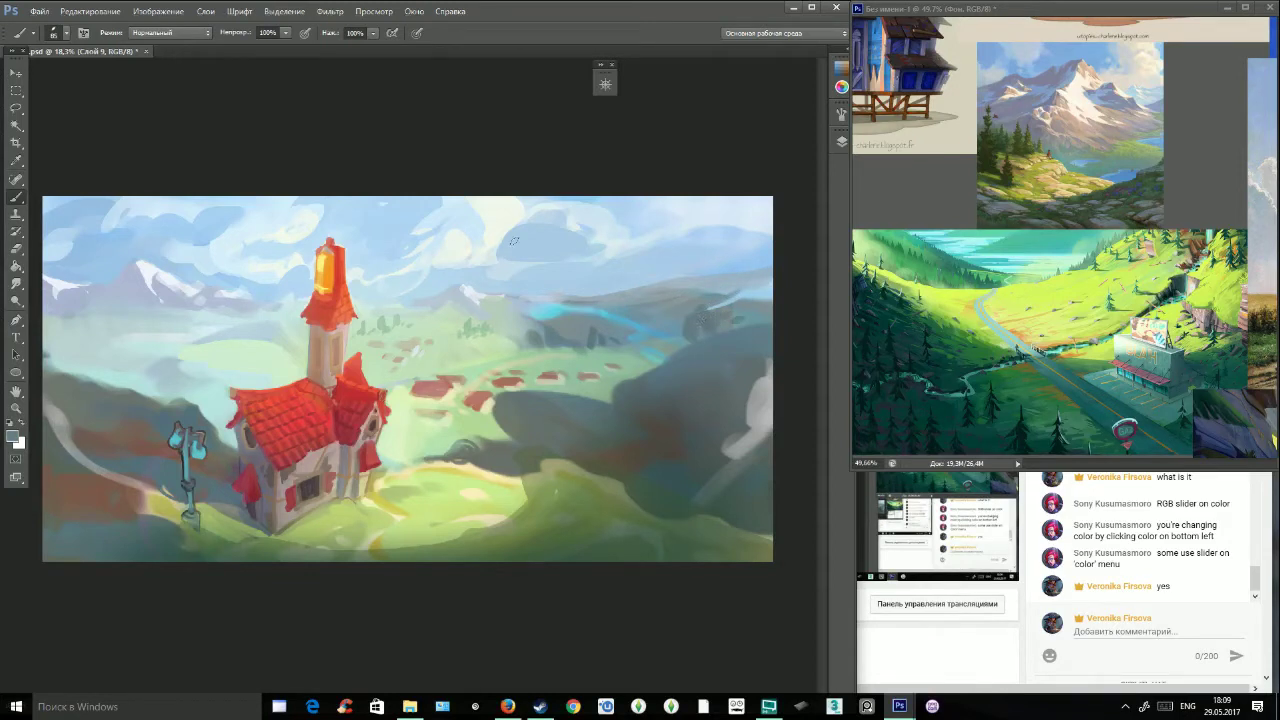
Adjust the foreground colour and brush blue water into the lake in the left valley.
left_click(13, 437)
left_click_drag(597, 300, 597, 291)
left_click_drag(502, 242, 481, 217)
left_click(723, 204)
left_click_drag(47, 358, 146, 366)
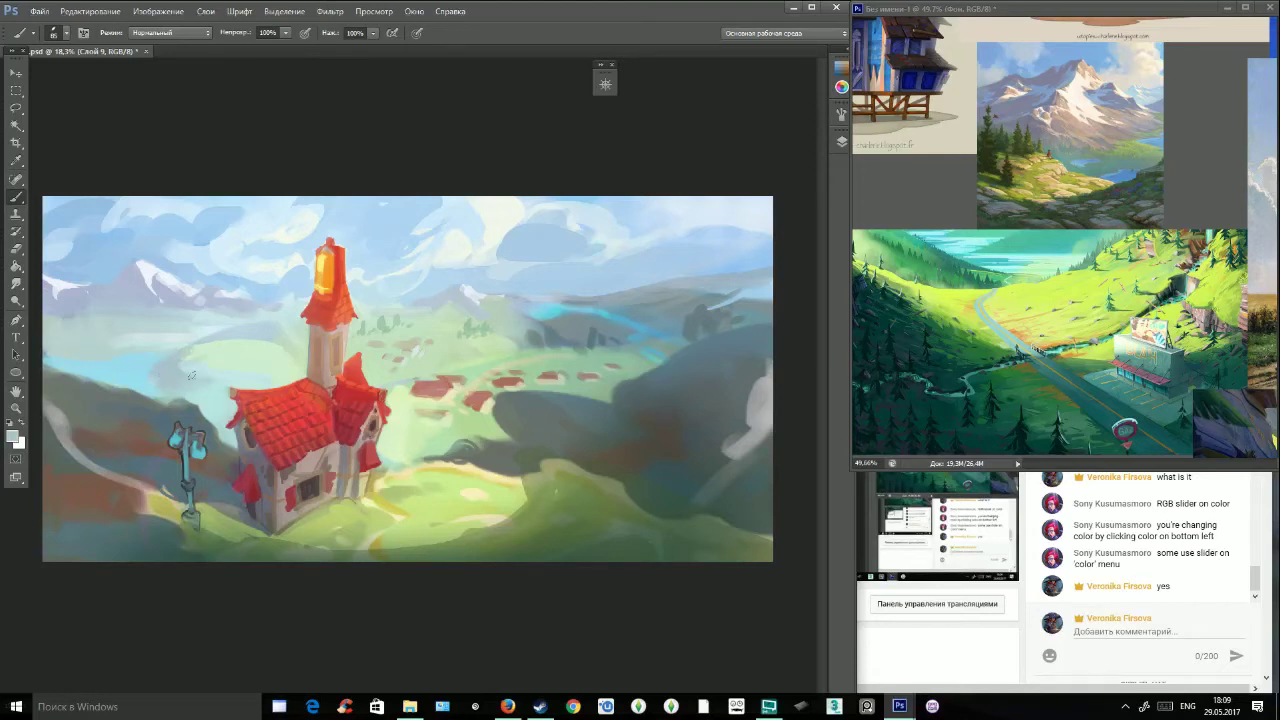
Paint the lake's near shoreline around the left meadow with sampled blue, green and pale yellow.
left_click(207, 362, "alt")
left_click(150, 371, "alt")
left_click(181, 367, "alt")
left_click(471, 467, "alt")
mouse_move(153, 364)
left_mouse_down()
mouse_move(151, 386)
mouse_move(152, 366)
mouse_move(140, 366)
mouse_move(158, 388)
left_mouse_up()
left_click(126, 369, "alt")
left_click(152, 369, "alt")
left_click(167, 363, "alt")
mouse_move(178, 369)
left_mouse_down()
mouse_move(205, 353)
mouse_move(242, 344)
mouse_move(258, 410)
mouse_move(182, 370)
mouse_move(196, 353)
mouse_move(240, 346)
mouse_move(186, 365)
mouse_move(244, 358)
left_mouse_up()
left_click(164, 378, "alt")
left_click(400, 518, "alt")
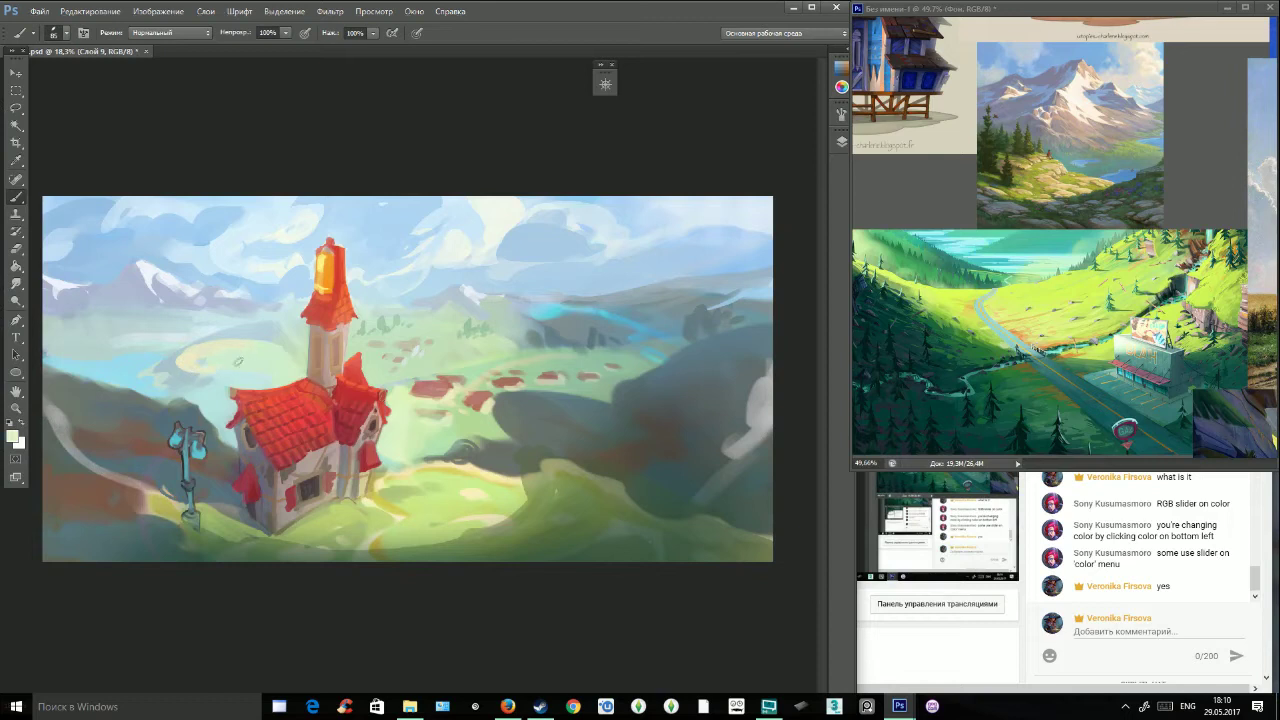
Fill the left meadow with light green and paint small sampled-green trees along it beside the tower.
left_click(435, 355, "alt")
mouse_move(228, 352)
left_mouse_down()
mouse_move(204, 353)
mouse_move(238, 346)
left_mouse_up()
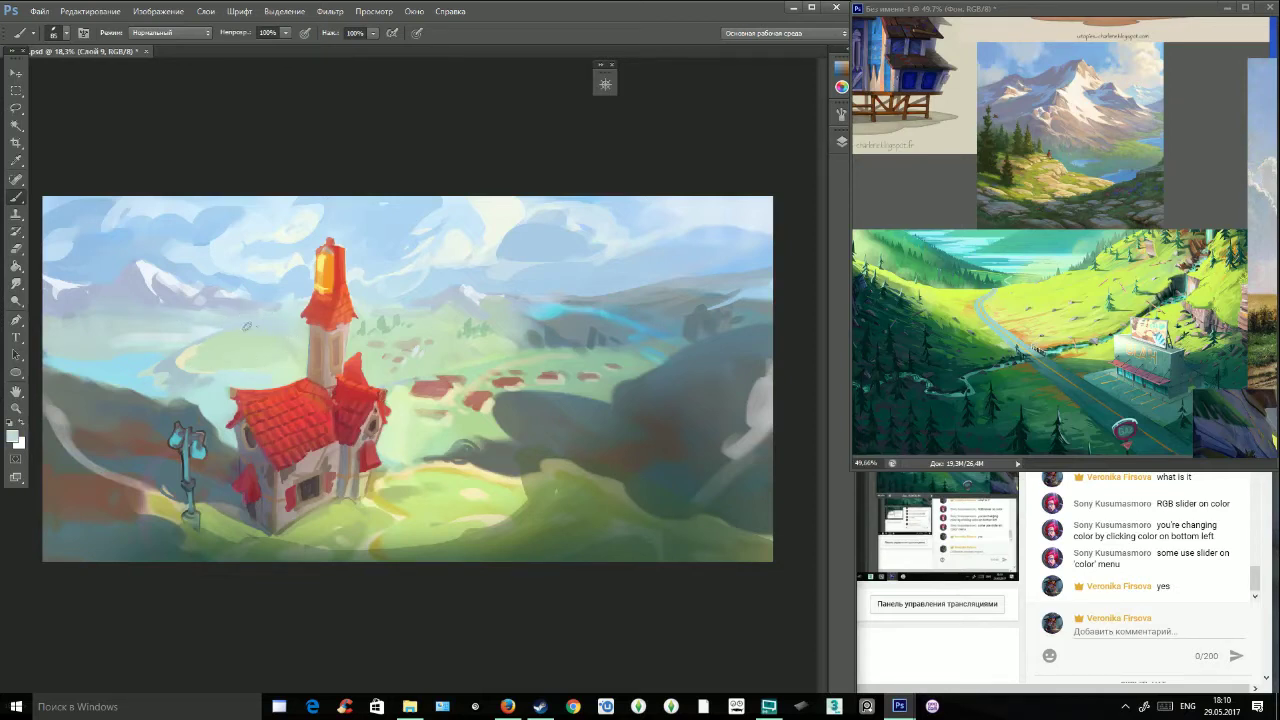
left_click(205, 349, "alt")
left_click(364, 330, "alt")
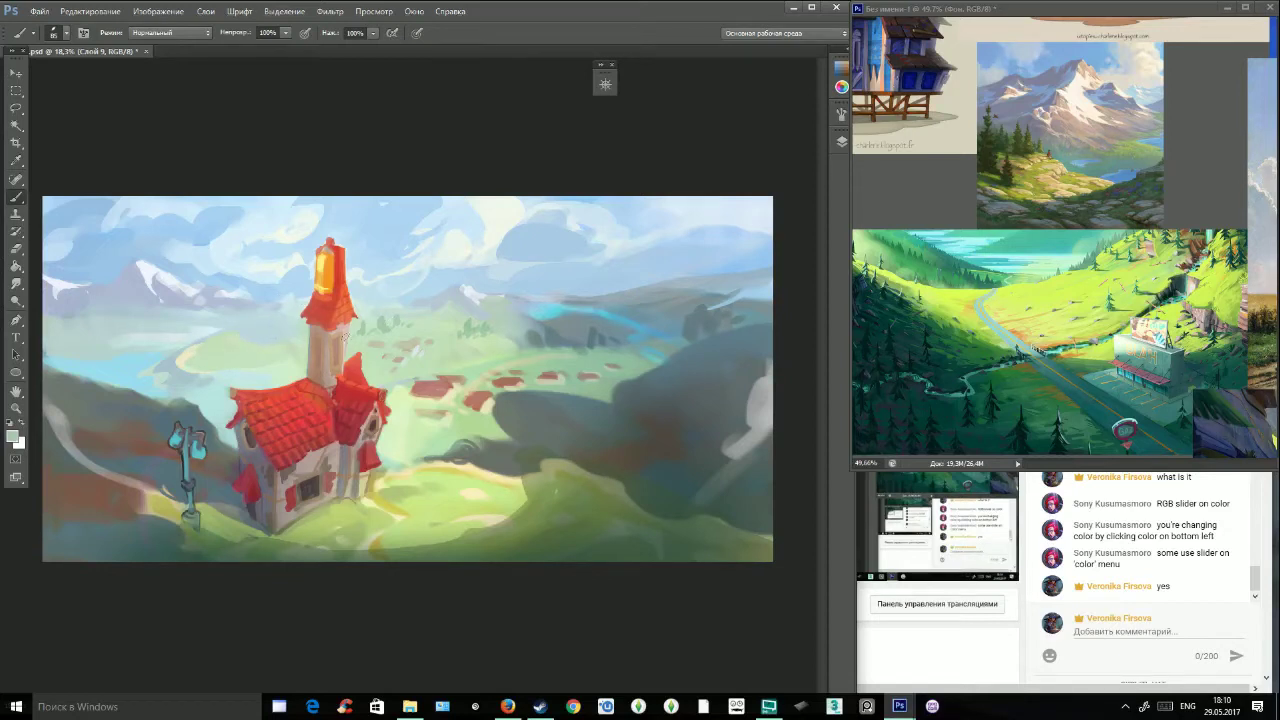
mouse_move(214, 326)
left_mouse_down()
mouse_move(214, 342)
mouse_move(246, 343)
left_mouse_up()
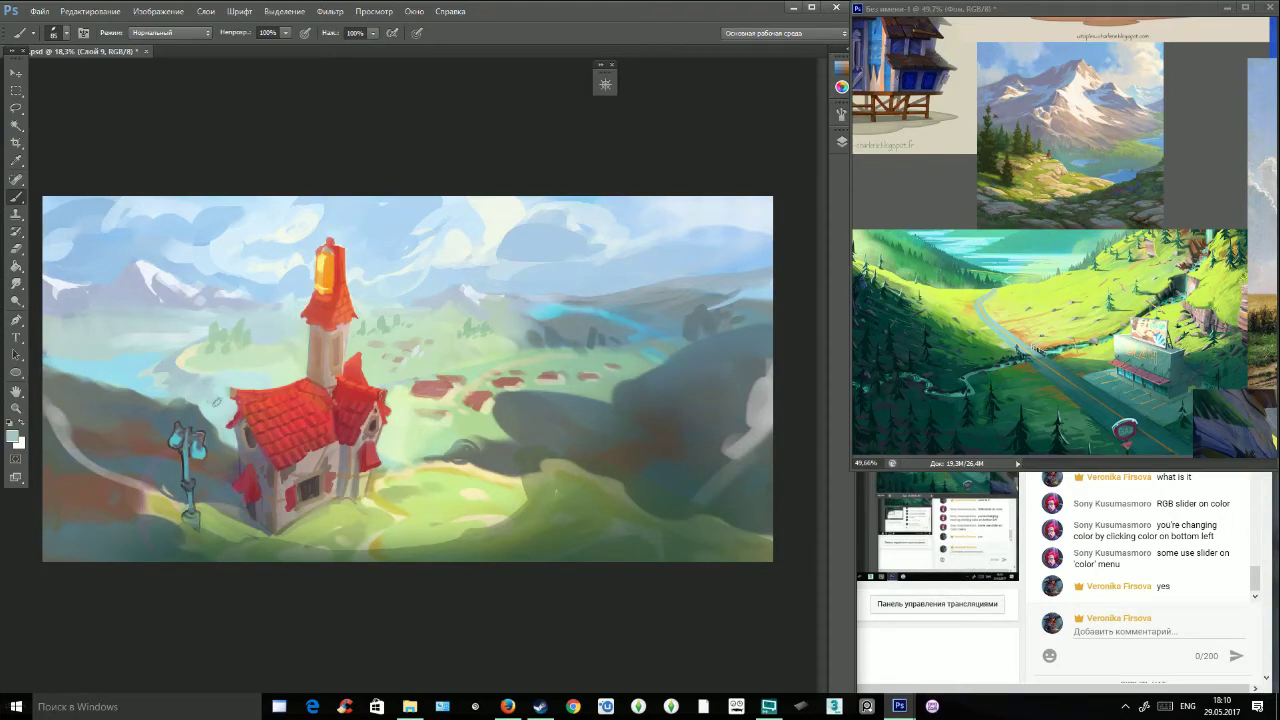
Repaint the left lake with sampled light blues to clean up its surface and shore edge.
left_click(183, 359, "alt")
left_click(203, 385, "alt")
left_click(127, 369, "alt")
left_click(178, 348, "alt")
left_click(95, 357, "alt")
mouse_move(58, 365)
left_mouse_down()
mouse_move(158, 344)
mouse_move(52, 357)
mouse_move(77, 346)
mouse_move(170, 338)
mouse_move(39, 353)
mouse_move(82, 352)
left_mouse_up()
left_click(164, 366, "alt")
left_click(166, 365, "alt")
left_click(92, 351, "alt")
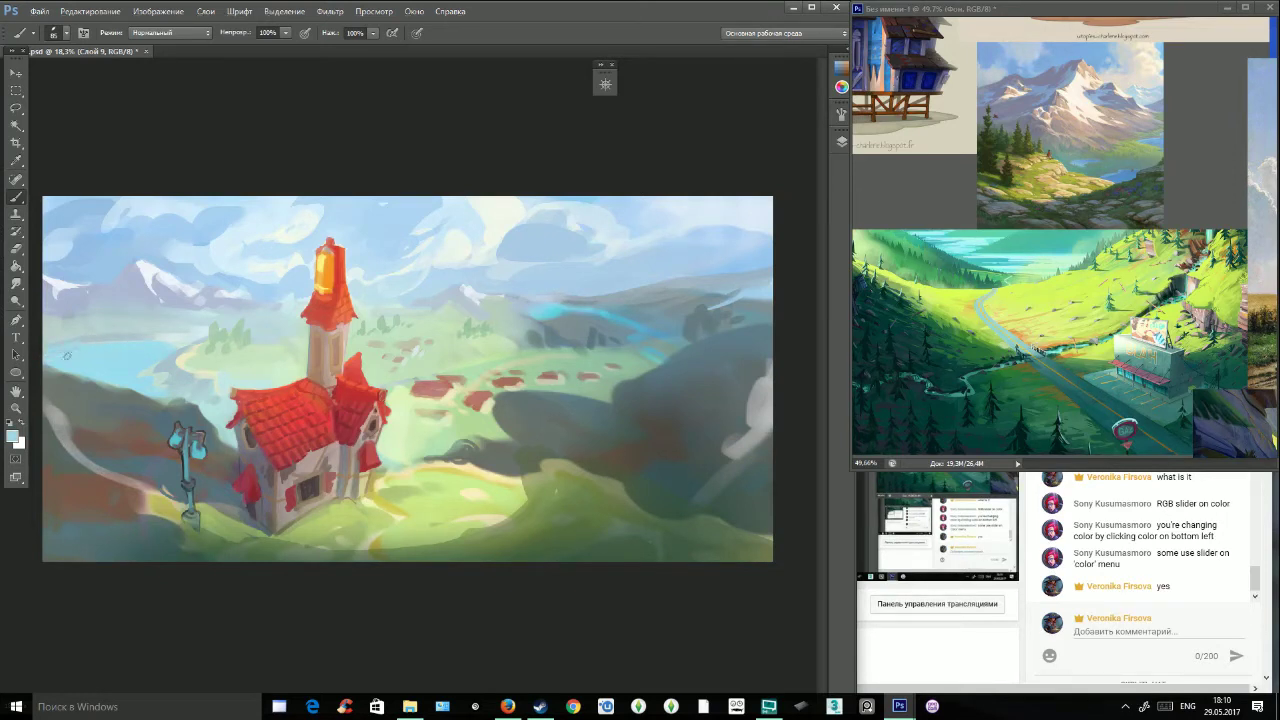
Paint a pale sandy strip along the lake's far shore using the sampled shoreline colour.
left_click(171, 363, "alt")
left_click_drag(157, 336, 184, 339)
left_click(185, 356, "alt")
mouse_move(42, 344)
left_mouse_down()
mouse_move(152, 336)
mouse_move(74, 334)
mouse_move(154, 331)
left_mouse_up()
left_click(61, 319, "alt")
key("t")
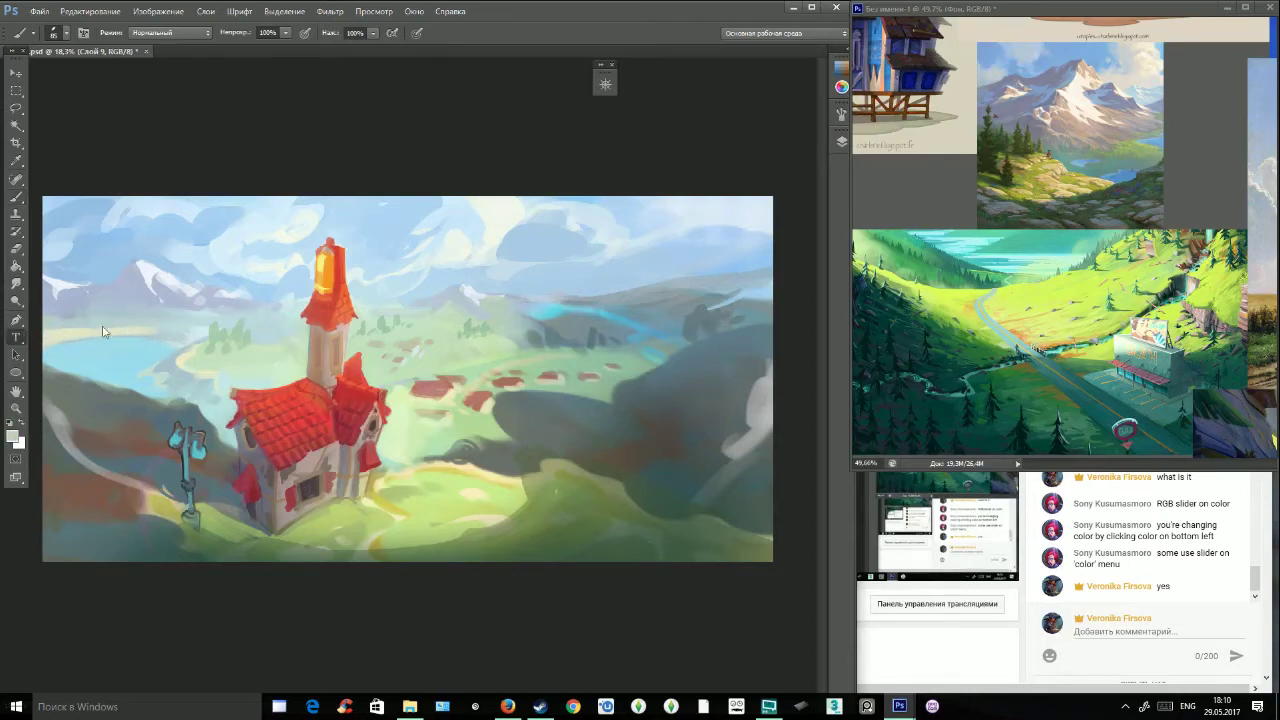
left_click(90, 320)
left_click(16, 197)
left_click(842, 141)
key("Delete")
left_click(556, 268)
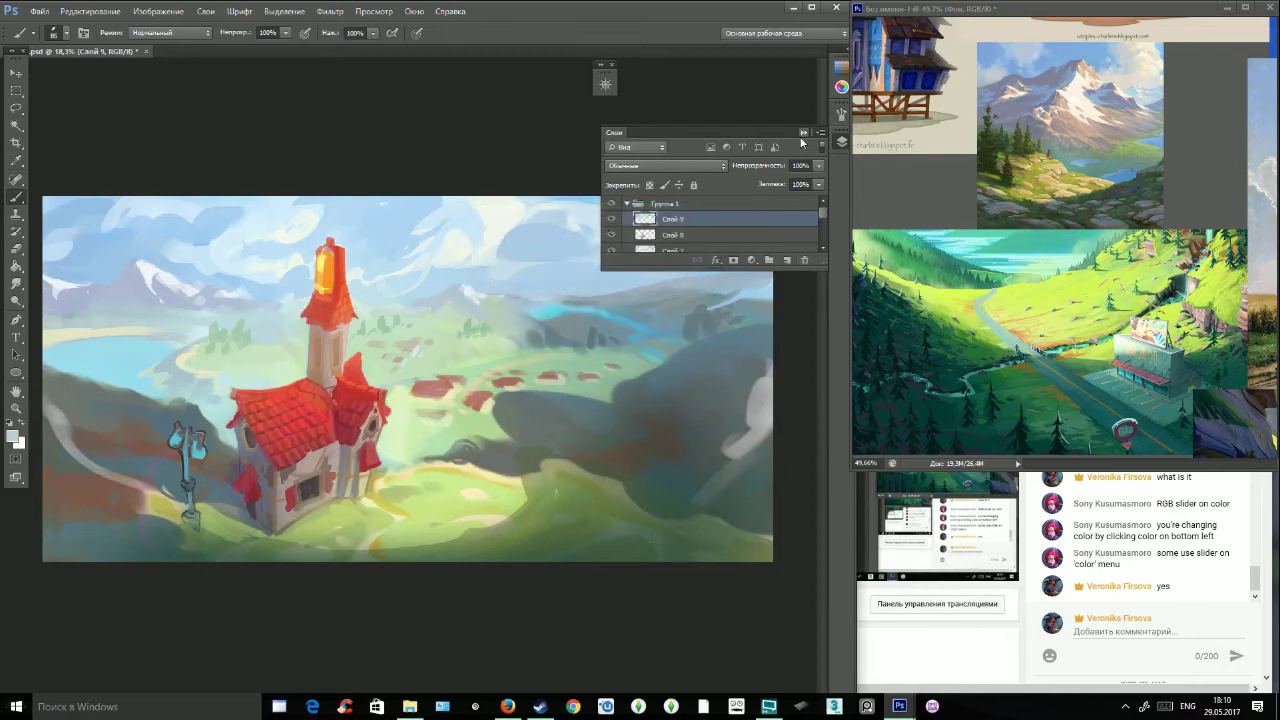
left_click(803, 132)
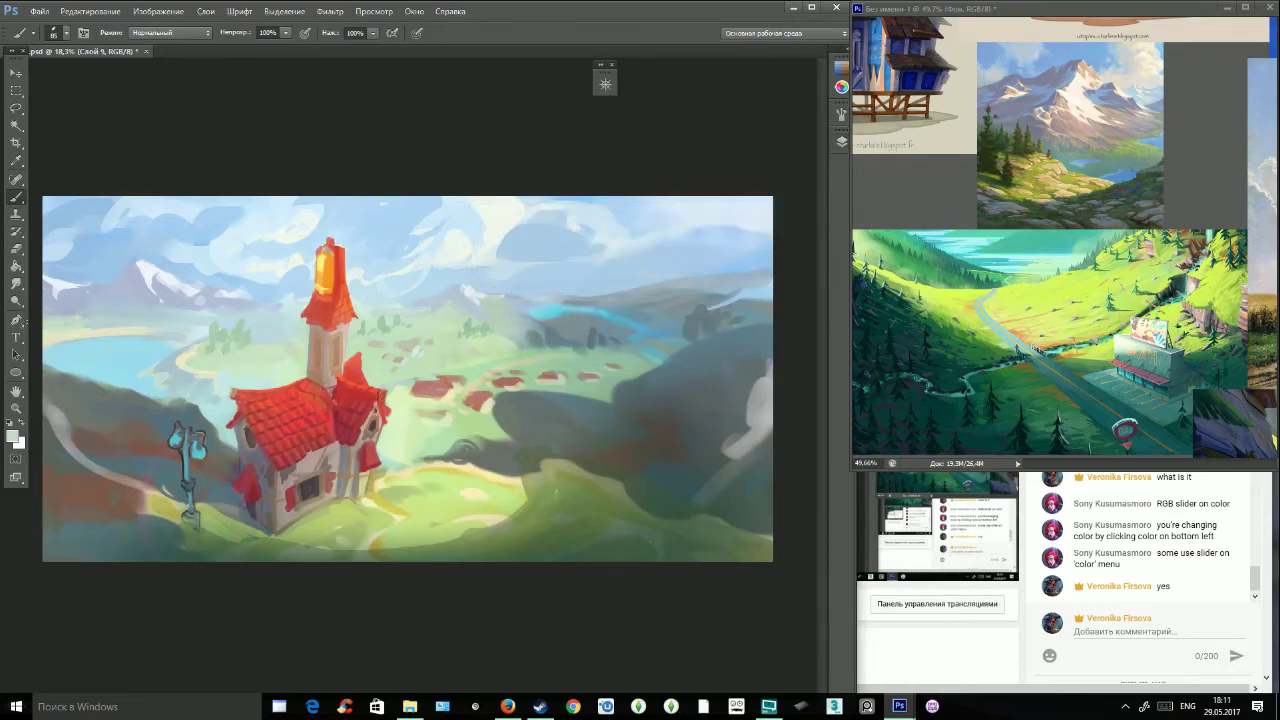
Brush sampled light green along the land behind the lake's far shore.
left_click(82, 336, "alt")
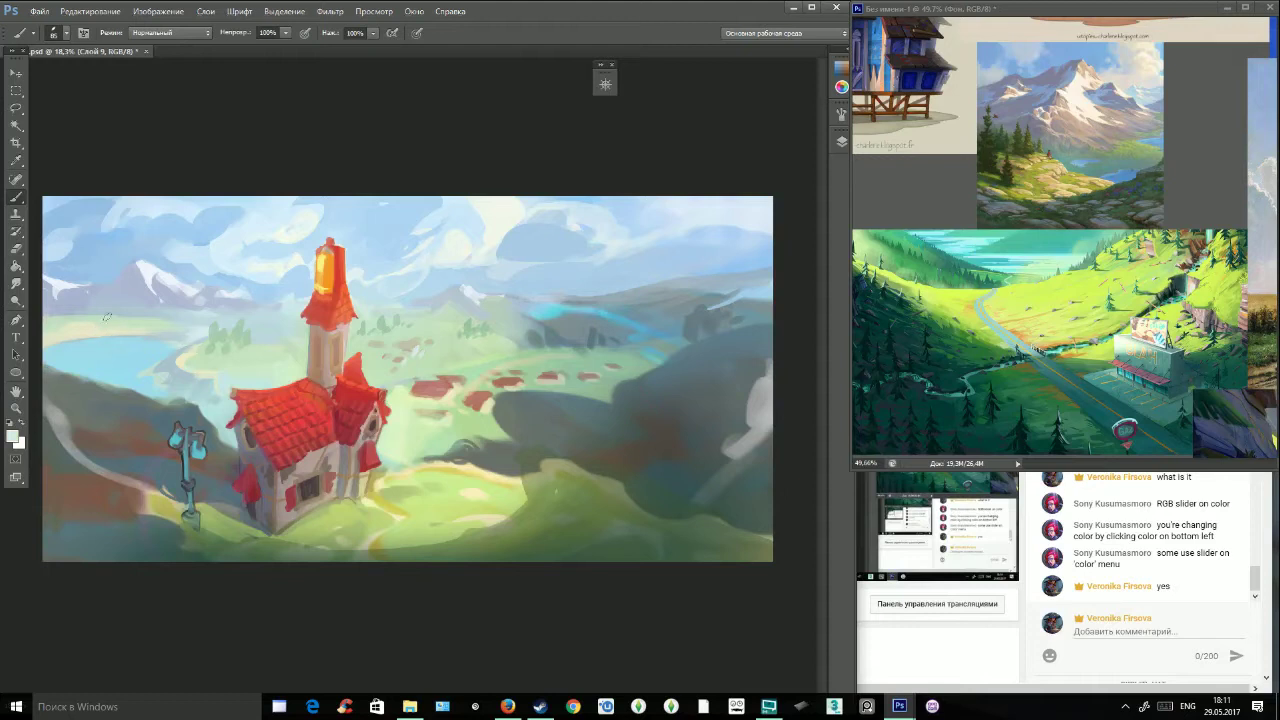
left_click_drag(95, 318, 74, 317)
left_click(212, 334, "alt")
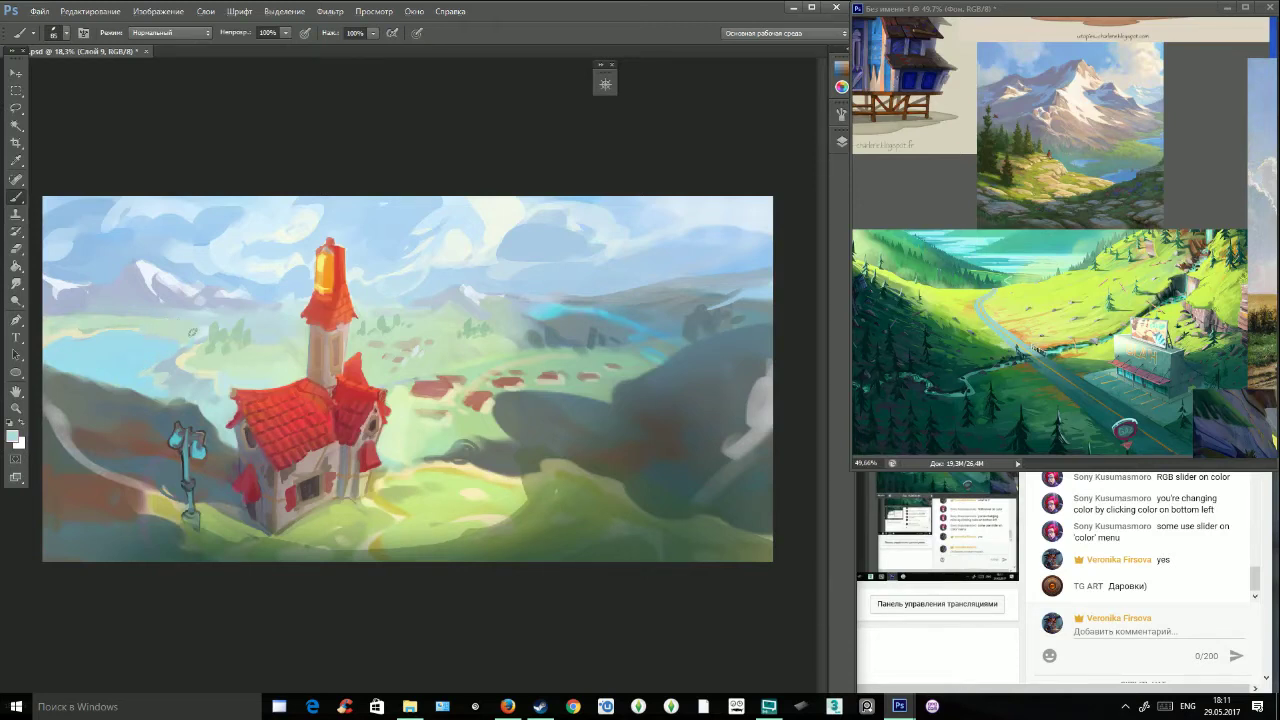
Answer the new viewer with "привет :3" in the YouTube live chat and switch back to Photoshop.
left_click(944, 535)
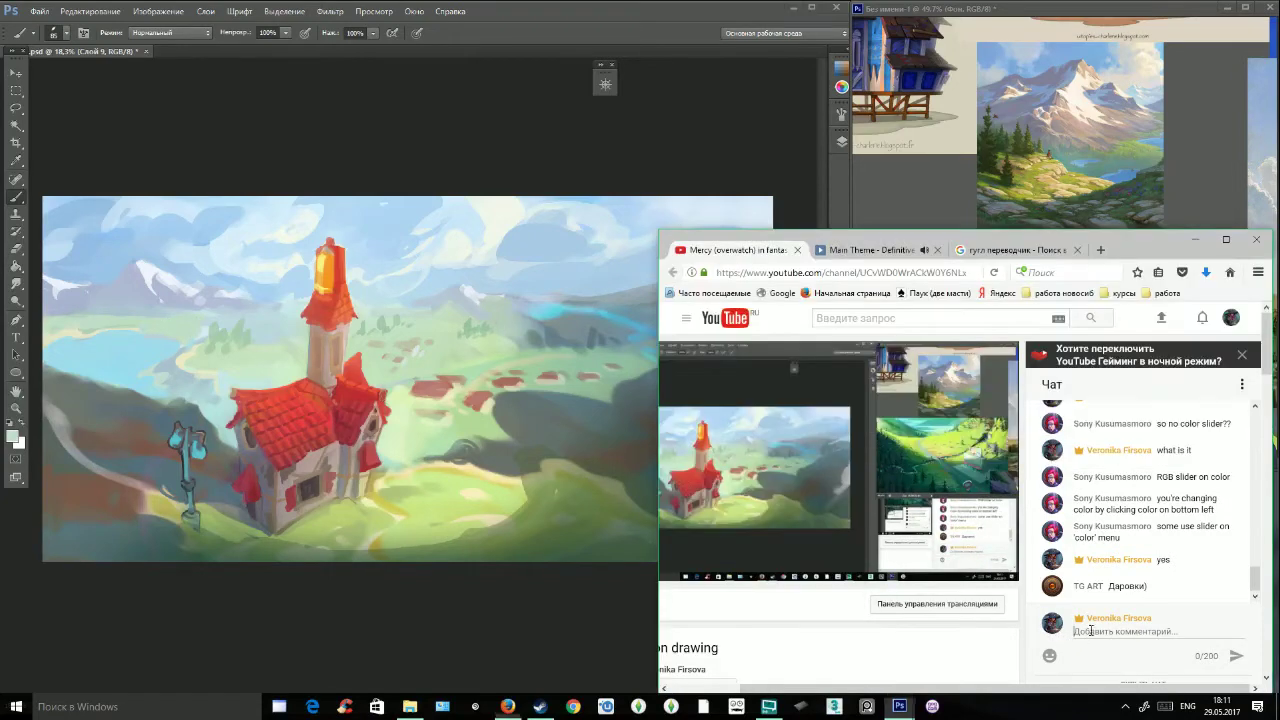
type("привет :3")
key("Return")
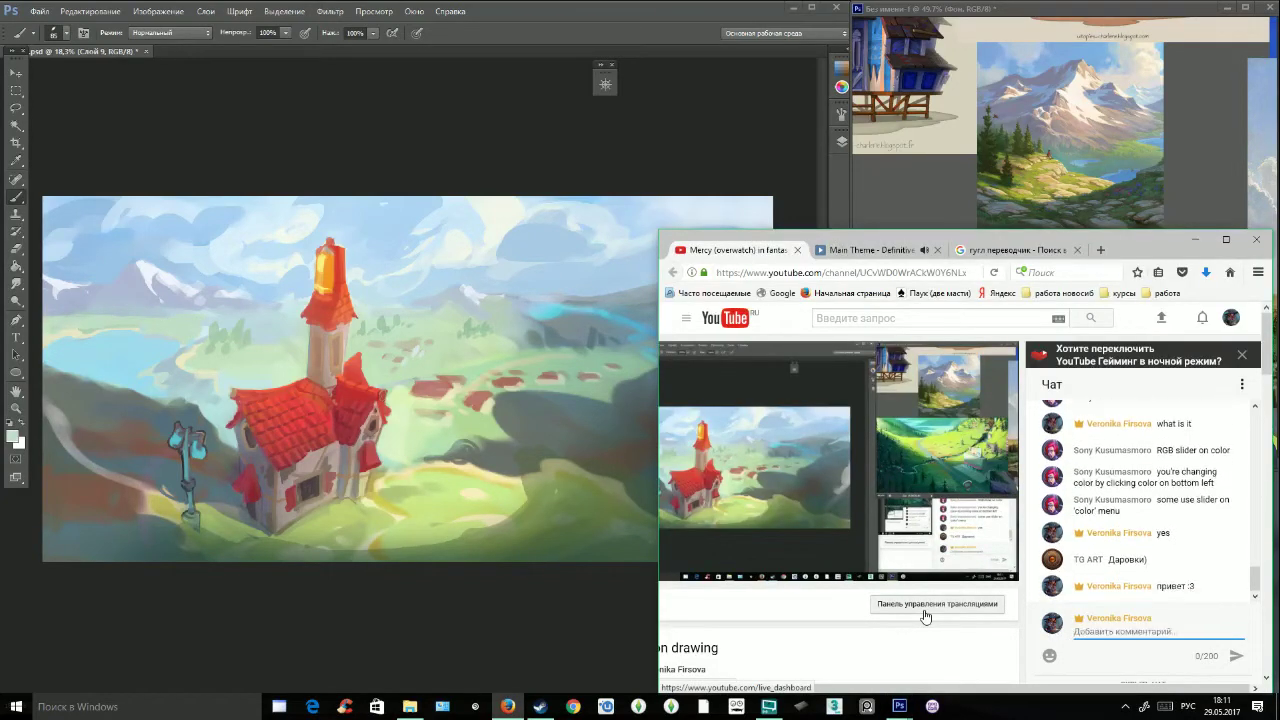
left_click(671, 27)
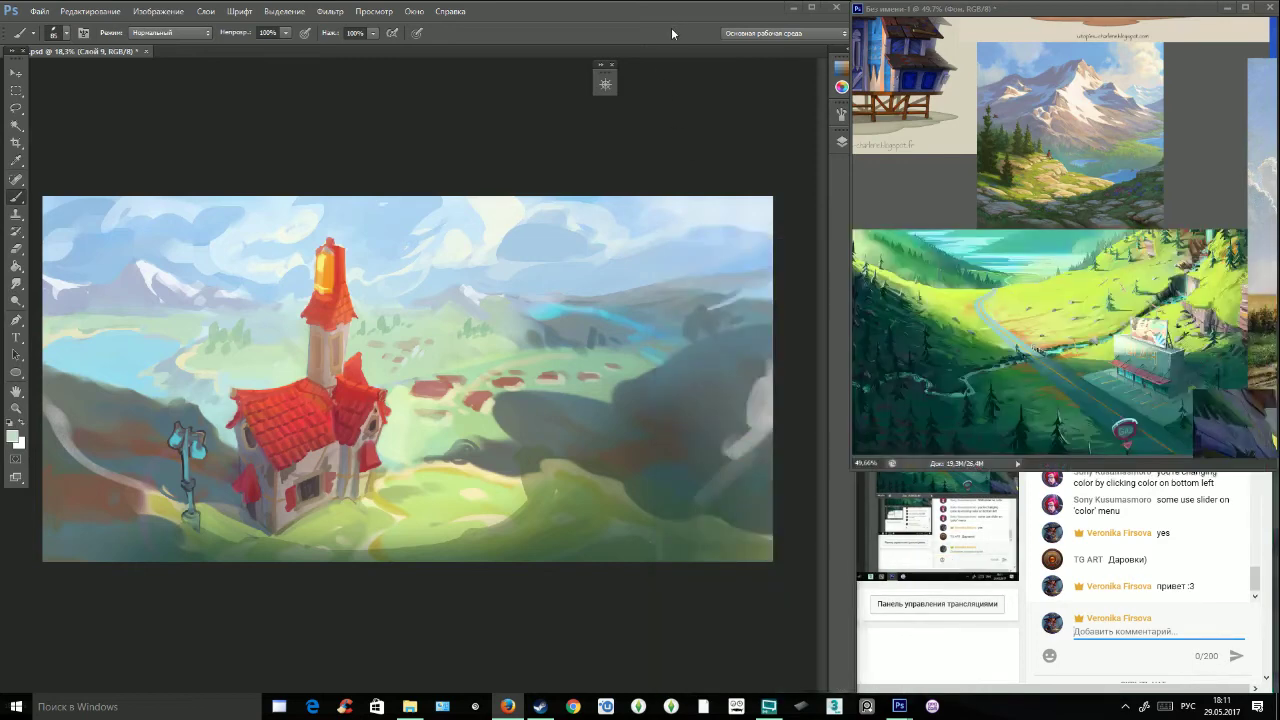
Toggle the visibility of the hard-light layer Слой 8 and set its opacity to 22%.
left_click(420, 444, "alt")
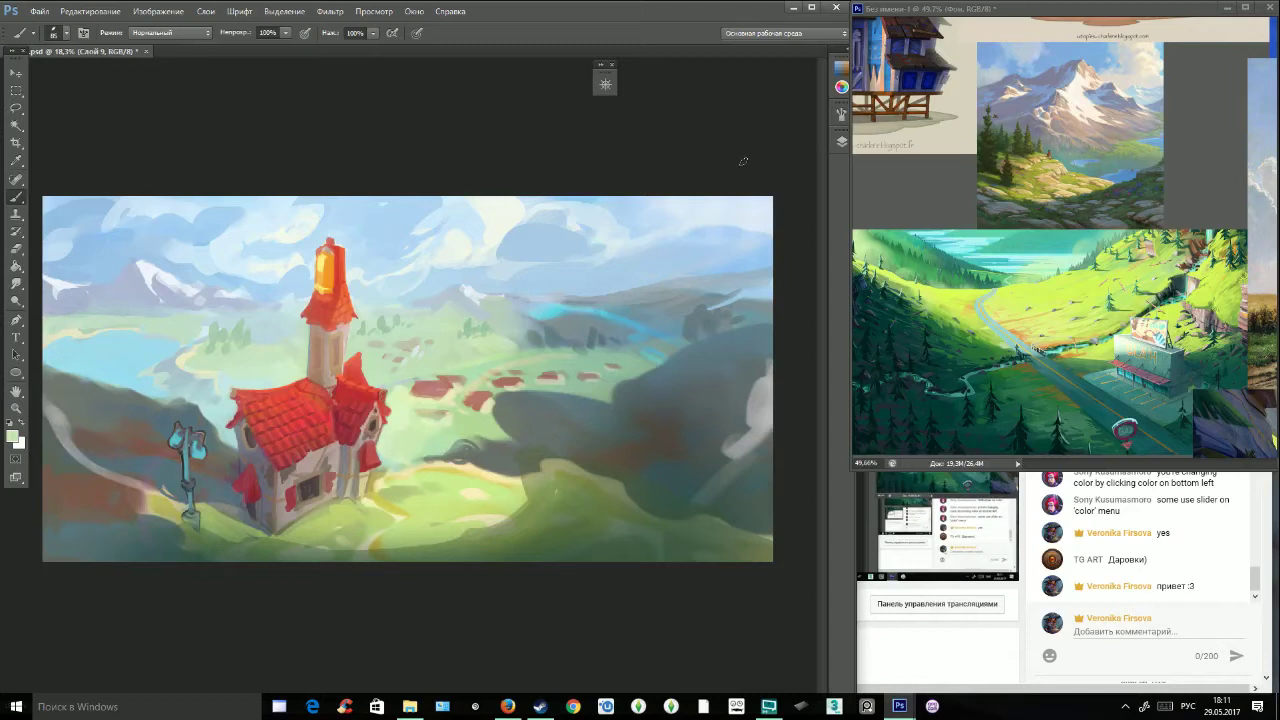
left_click(842, 141)
left_click(612, 235)
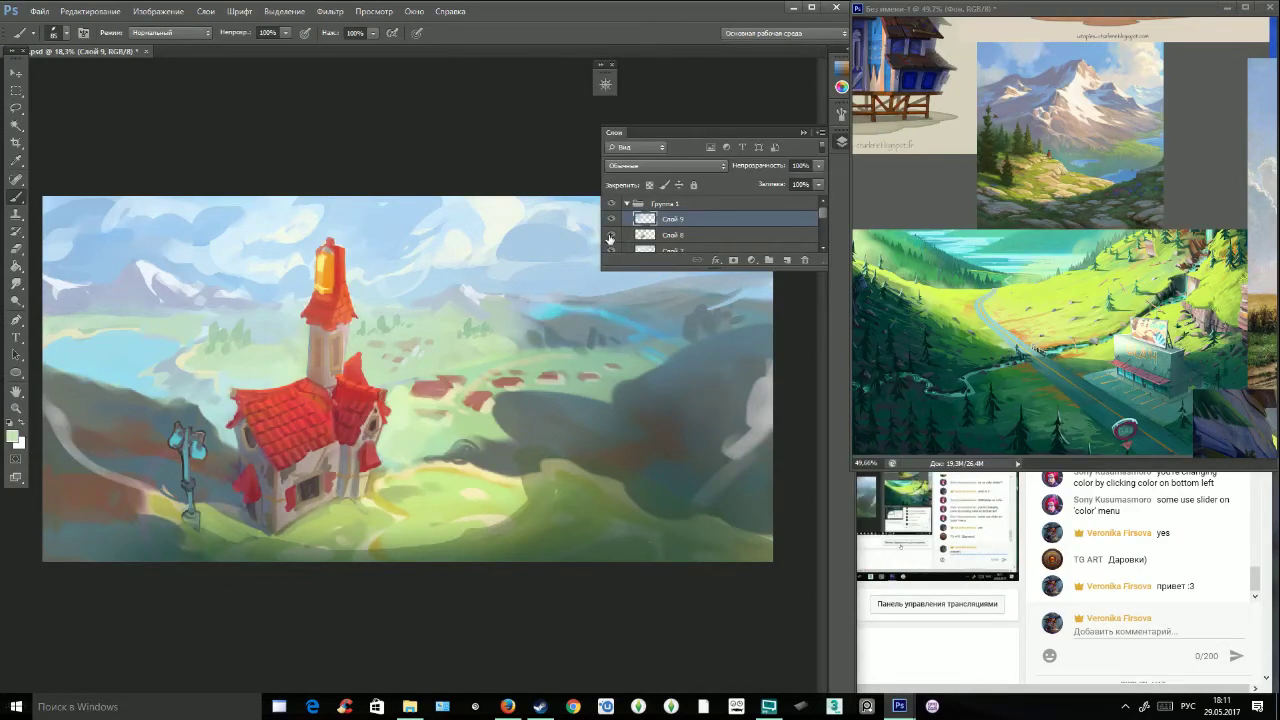
left_click(637, 236)
left_click(818, 165)
left_click_drag(770, 185, 772, 185)
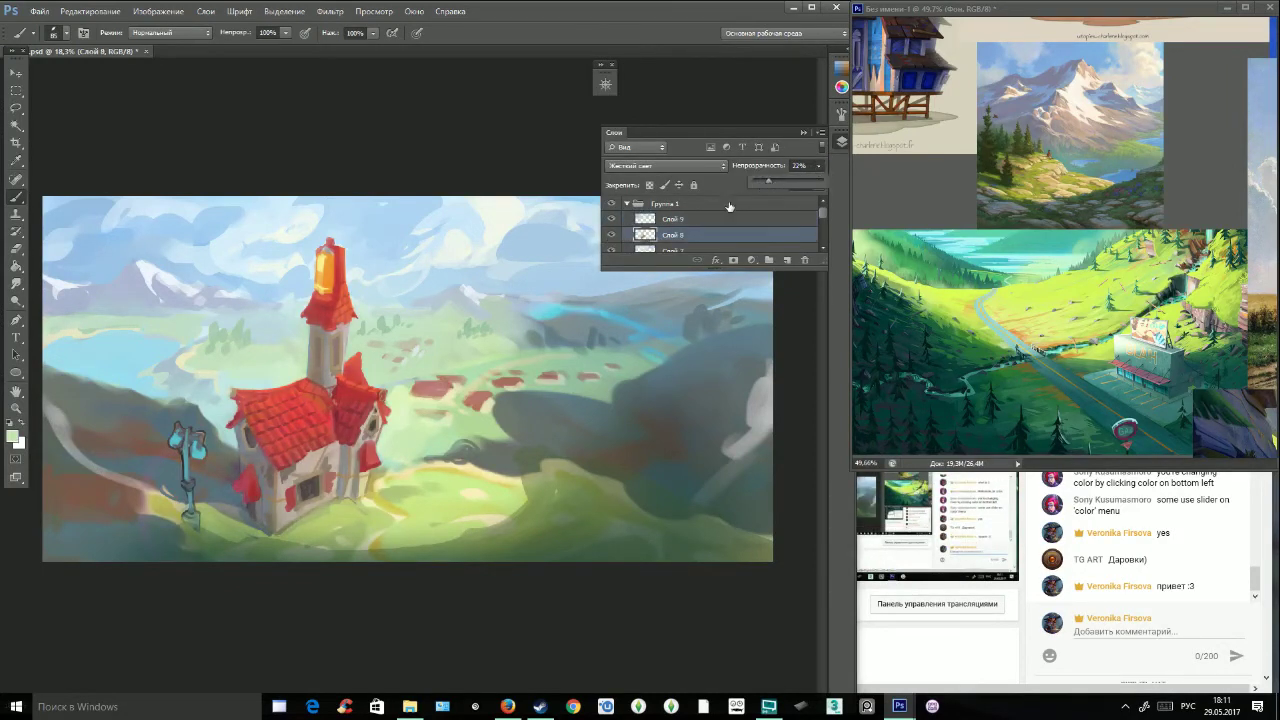
Add a new empty layer above Слой 9.
left_click(720, 222)
left_click(787, 260)
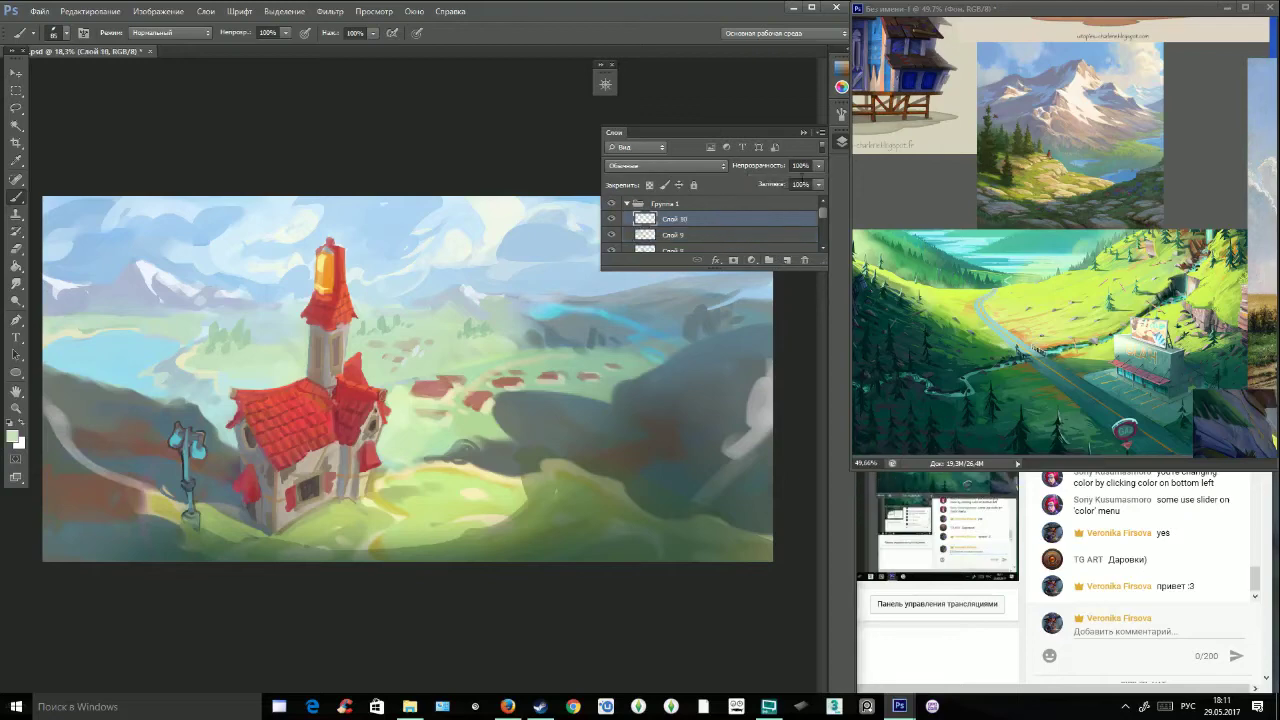
left_click(803, 132)
Paint a row of sampled blue-green trees across the middle of the valley behind the village.
left_click(605, 84)
left_click_drag(717, 203, 720, 204)
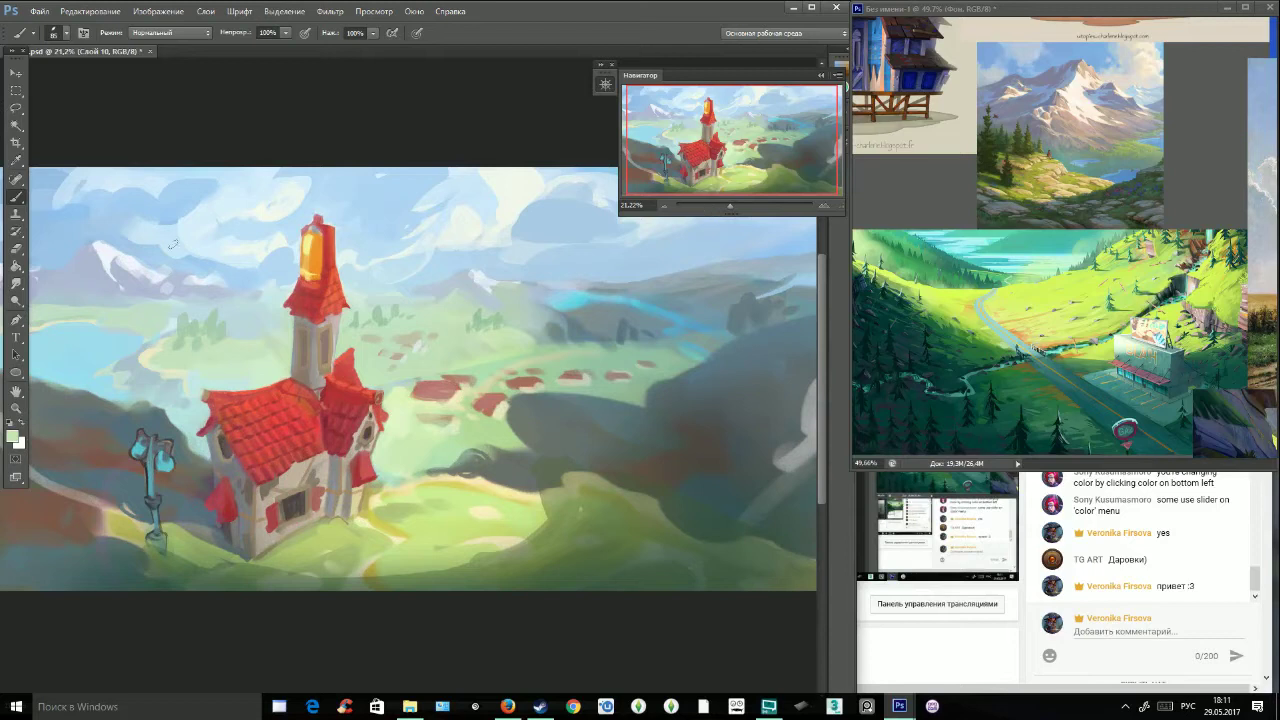
left_click(65, 33)
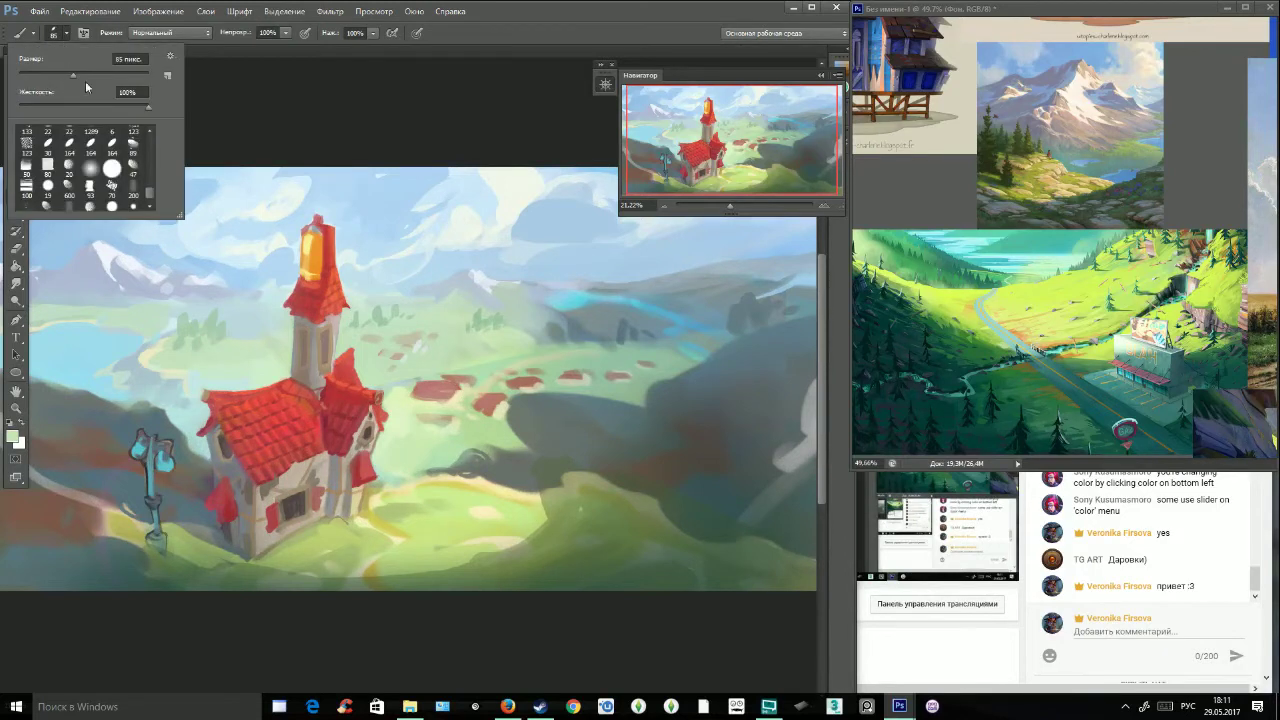
left_click(507, 299, "alt")
left_click(393, 395, "alt")
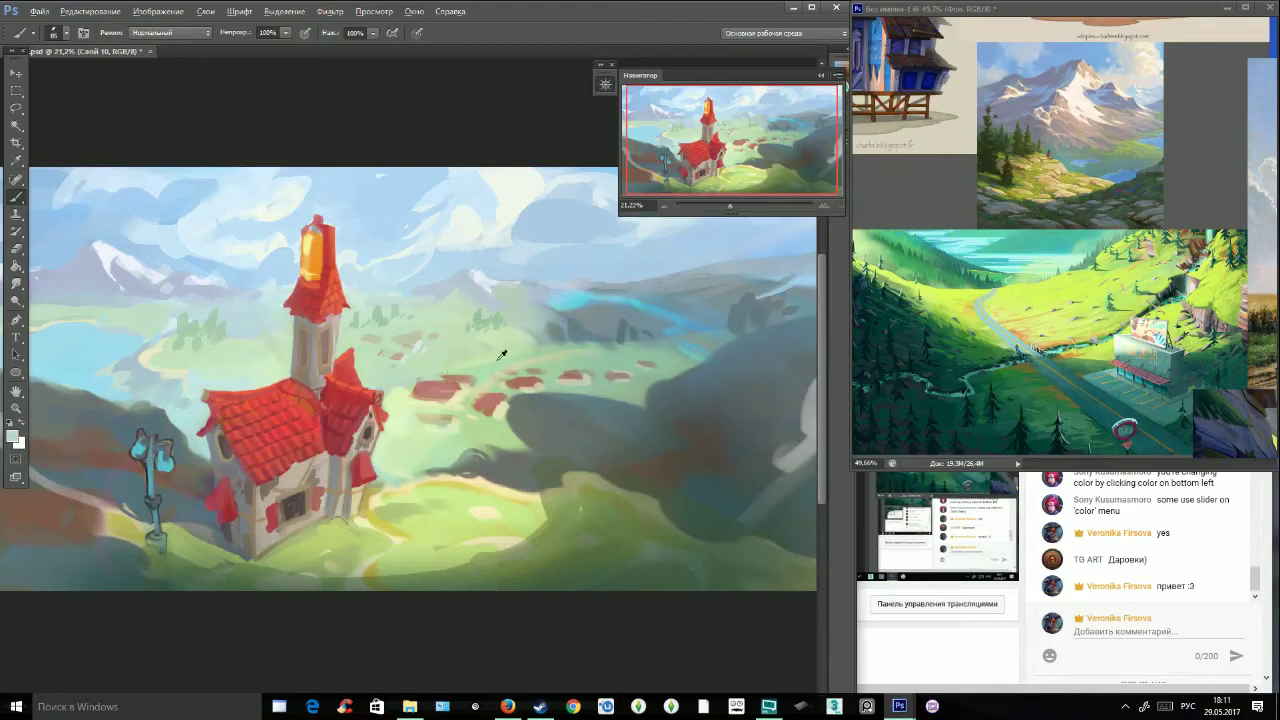
left_click(546, 336, "alt")
mouse_move(530, 341)
left_mouse_down()
mouse_move(494, 348)
mouse_move(529, 337)
mouse_move(499, 335)
mouse_move(466, 357)
mouse_move(606, 345)
mouse_move(565, 334)
mouse_move(553, 340)
mouse_move(590, 358)
mouse_move(565, 345)
mouse_move(583, 327)
mouse_move(553, 339)
mouse_move(616, 342)
left_mouse_up()
left_click(496, 333, "alt")
left_click(566, 345, "alt")
left_click(585, 325, "alt")
left_click_drag(496, 341, 540, 336)
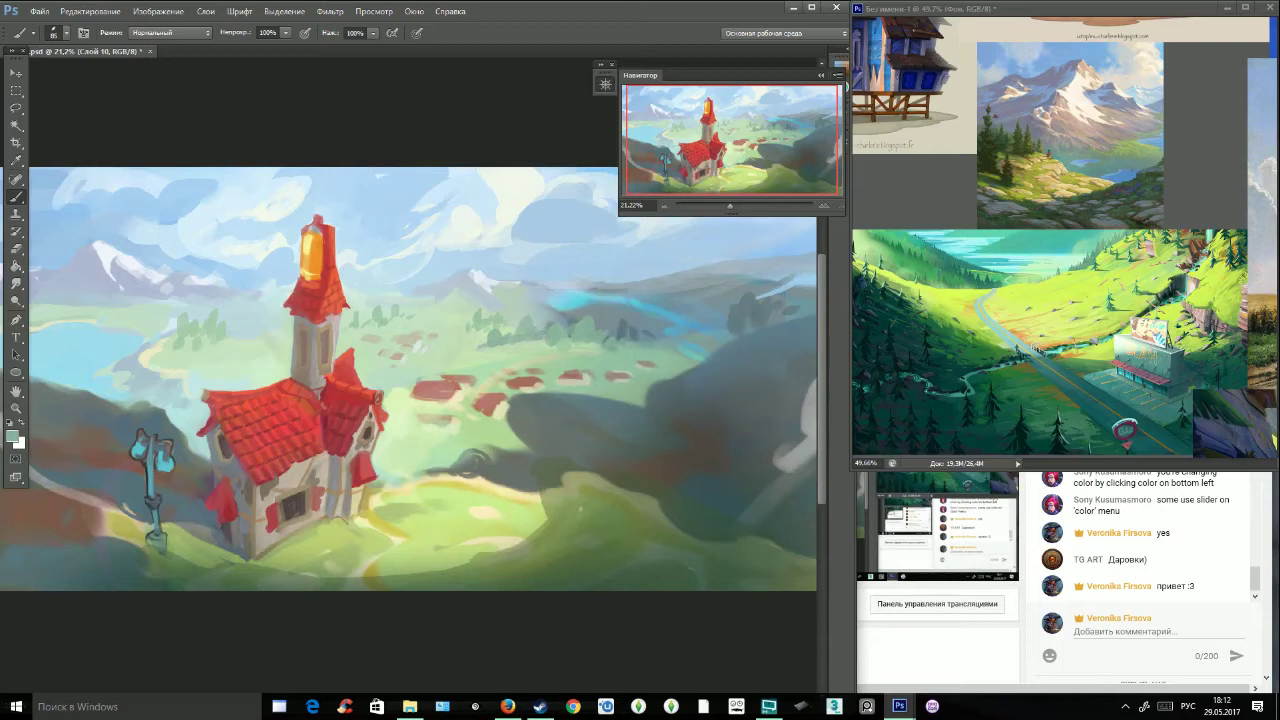
Brush sampled pale green highlights onto the meadow between the tree row and the red village roofs.
left_click(396, 398, "alt")
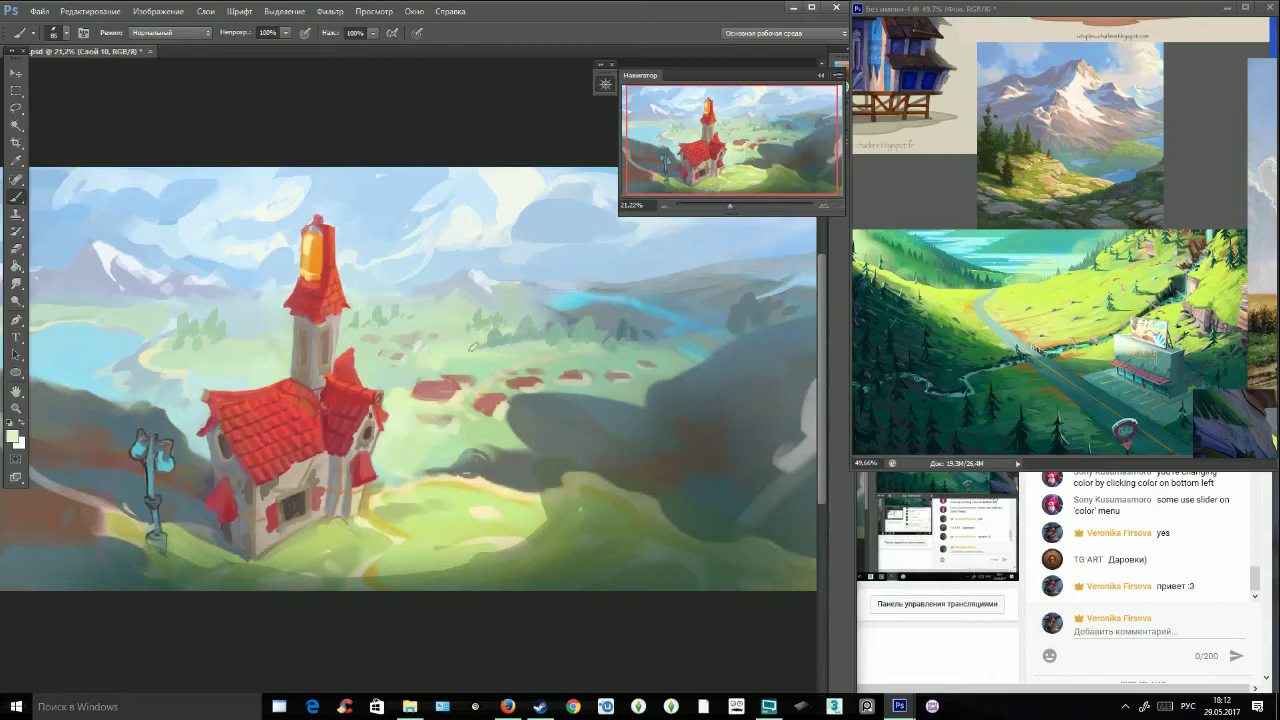
left_click(482, 362, "alt")
left_click_drag(438, 361, 490, 360)
Repaint the distant river on the right with sampled light blue and undo the last stroke.
left_click(578, 300, "alt")
left_click(566, 271, "alt")
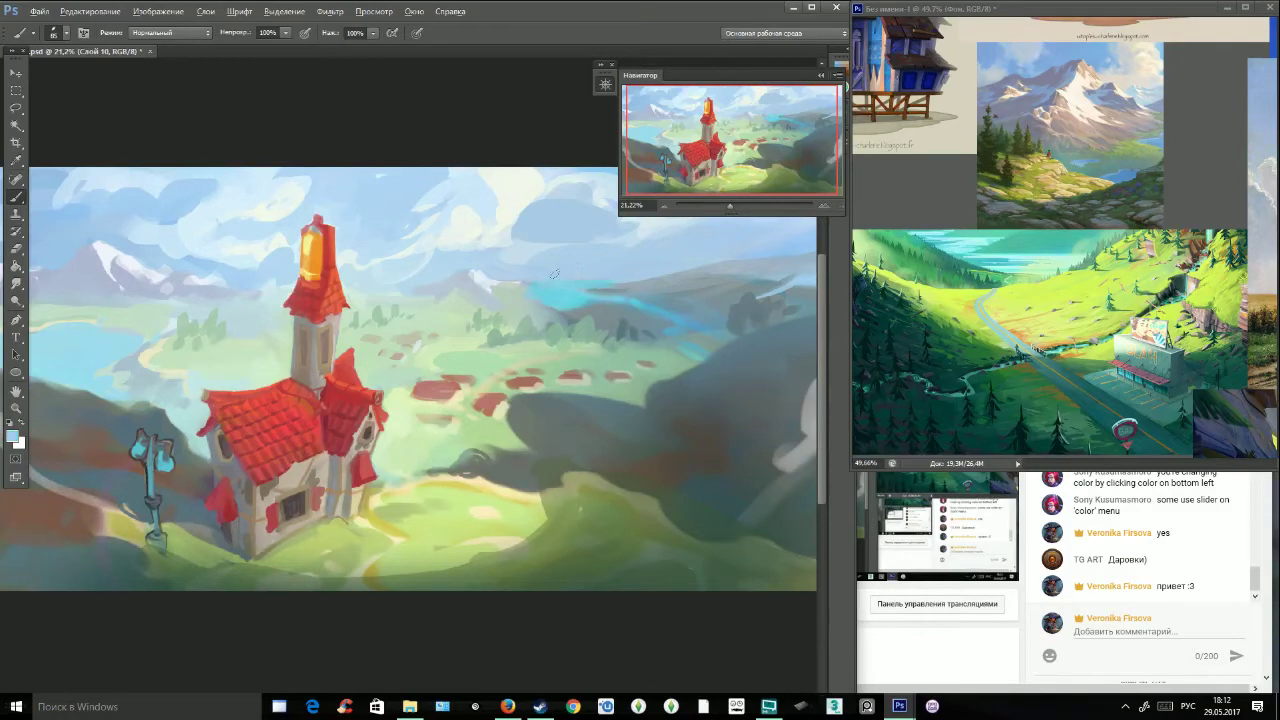
mouse_move(564, 292)
left_mouse_down()
mouse_move(678, 277)
mouse_move(574, 297)
mouse_move(688, 322)
left_mouse_up()
left_click(580, 295, "alt")
key("ctrl+z")
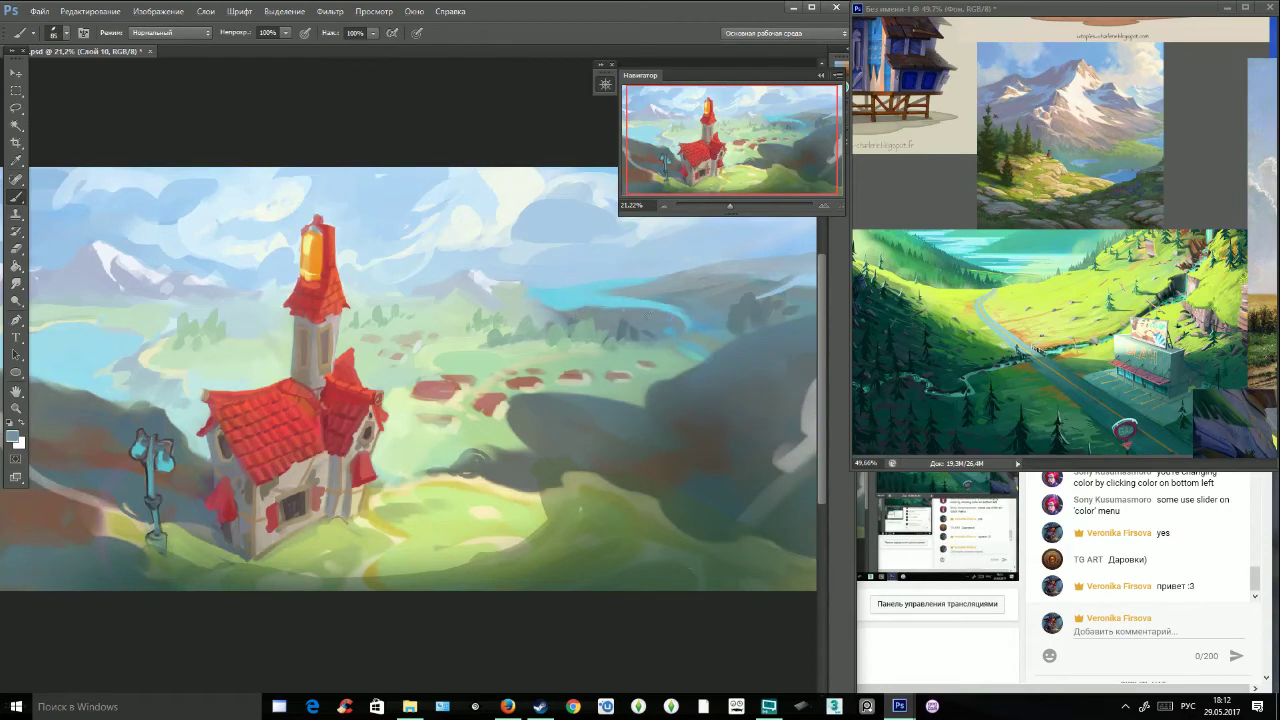
Repaint the hills and banks around the distant right-hand river with sampled blue-grey and pale green, narrowing the visible water.
mouse_move(638, 285)
left_mouse_down()
mouse_move(606, 295)
mouse_move(661, 291)
left_mouse_up()
left_click(520, 303, "alt")
mouse_move(515, 289)
left_mouse_down()
mouse_move(556, 318)
mouse_move(592, 310)
mouse_move(541, 313)
mouse_move(579, 313)
mouse_move(643, 278)
left_mouse_up()
left_click(589, 309, "alt")
left_click(546, 309, "alt")
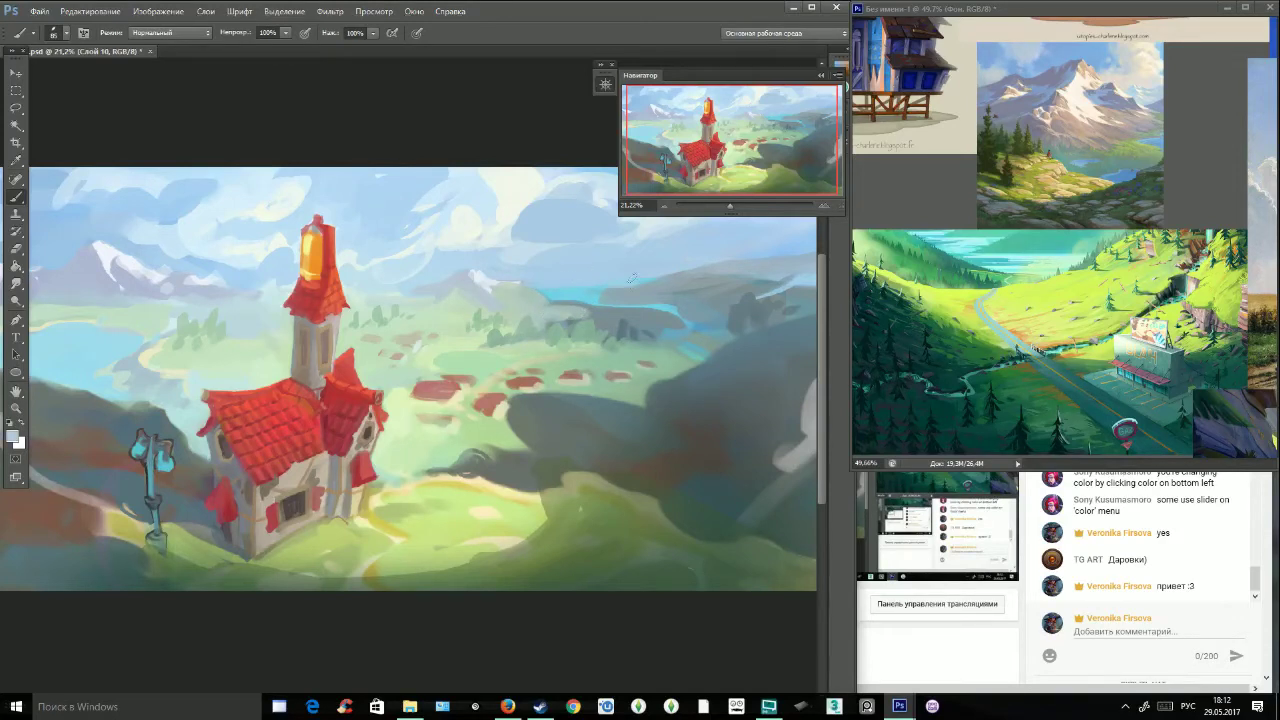
left_click(625, 291, "alt")
left_click(598, 292, "alt")
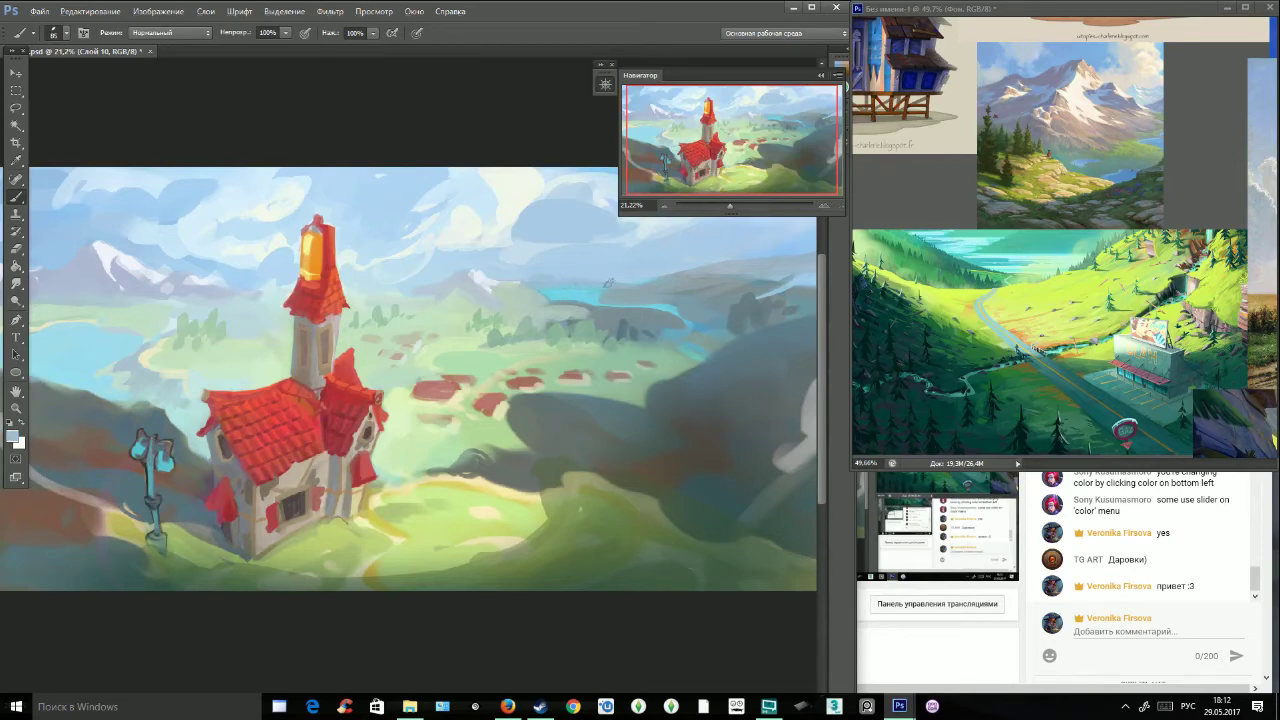
Paint sampled grey-blue trees on the far right hill and beside the snowy mountain on the left.
left_click(769, 284, "alt")
mouse_move(756, 242)
left_mouse_down()
mouse_move(802, 256)
mouse_move(751, 267)
mouse_move(739, 250)
mouse_move(767, 272)
mouse_move(793, 270)
mouse_move(730, 252)
left_mouse_up()
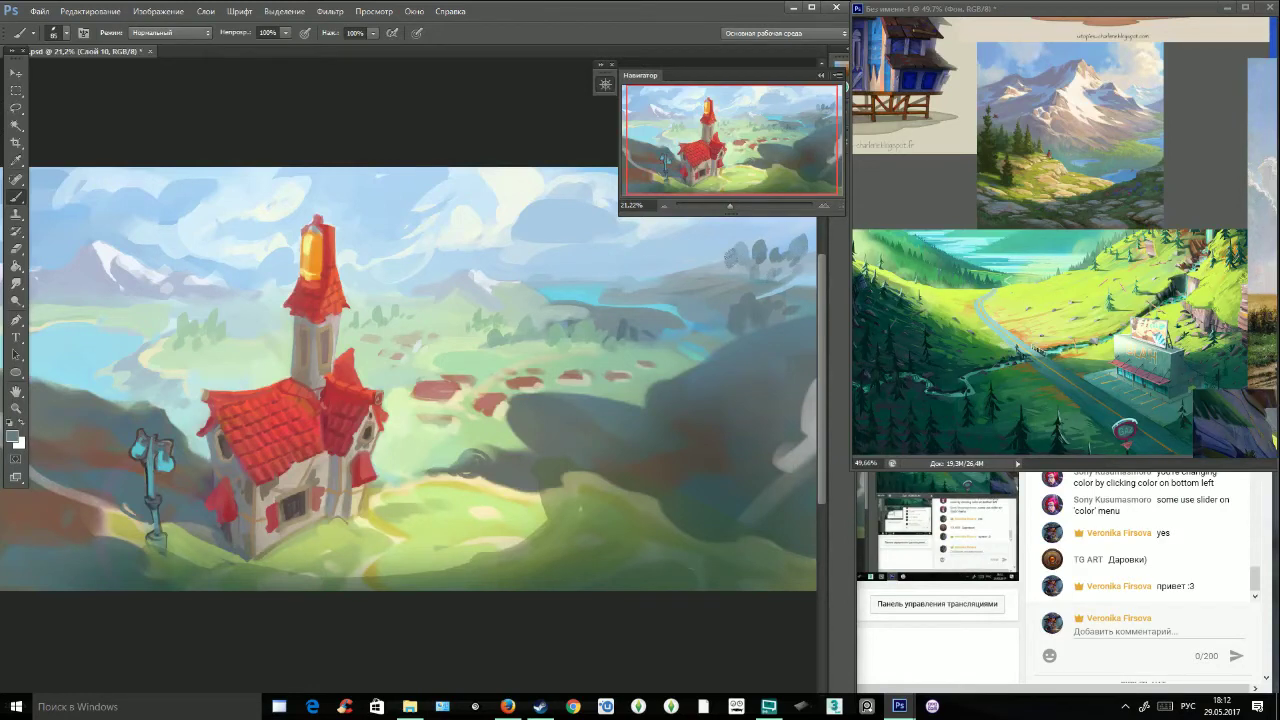
left_click_drag(53, 275, 72, 270)
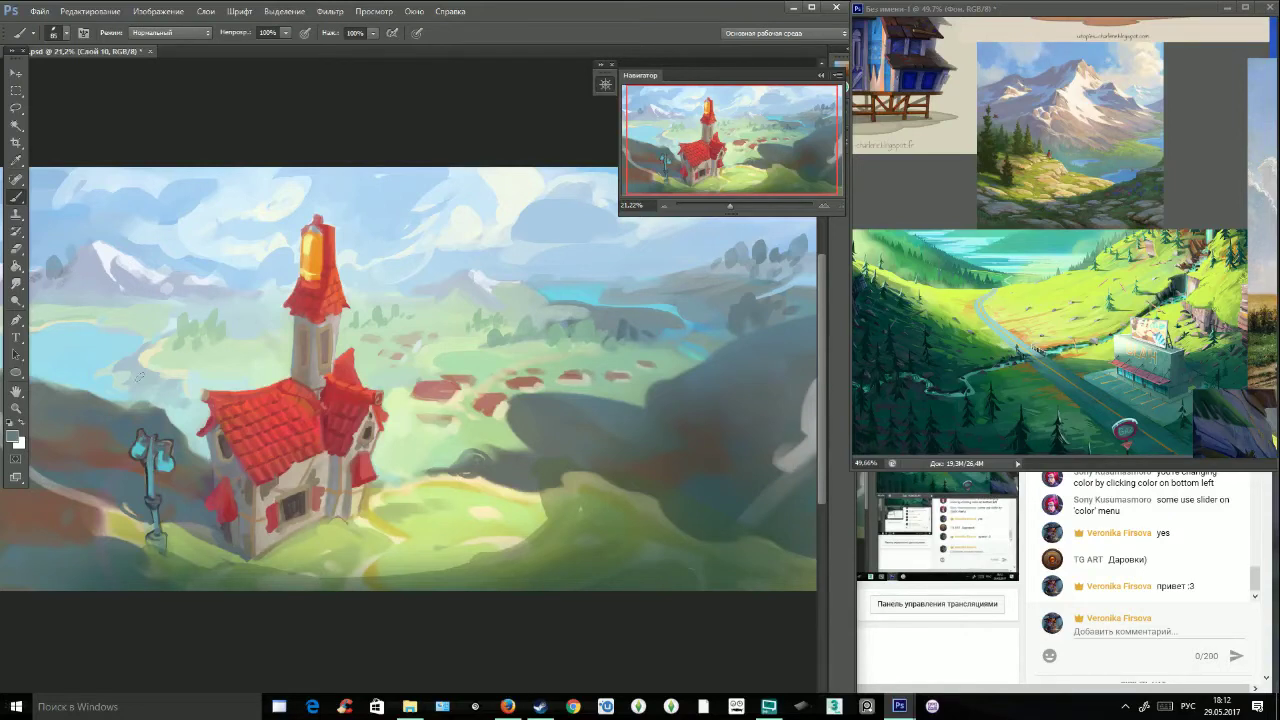
Blend the far shore of the left lake and the mountain foot with sampled pale blue and green tones.
left_click(135, 347, "alt")
left_click(145, 327, "alt")
left_click(162, 288, "alt")
mouse_move(161, 312)
left_mouse_down()
mouse_move(137, 302)
mouse_move(237, 300)
left_mouse_up()
left_click(187, 284, "alt")
left_click(157, 286, "alt")
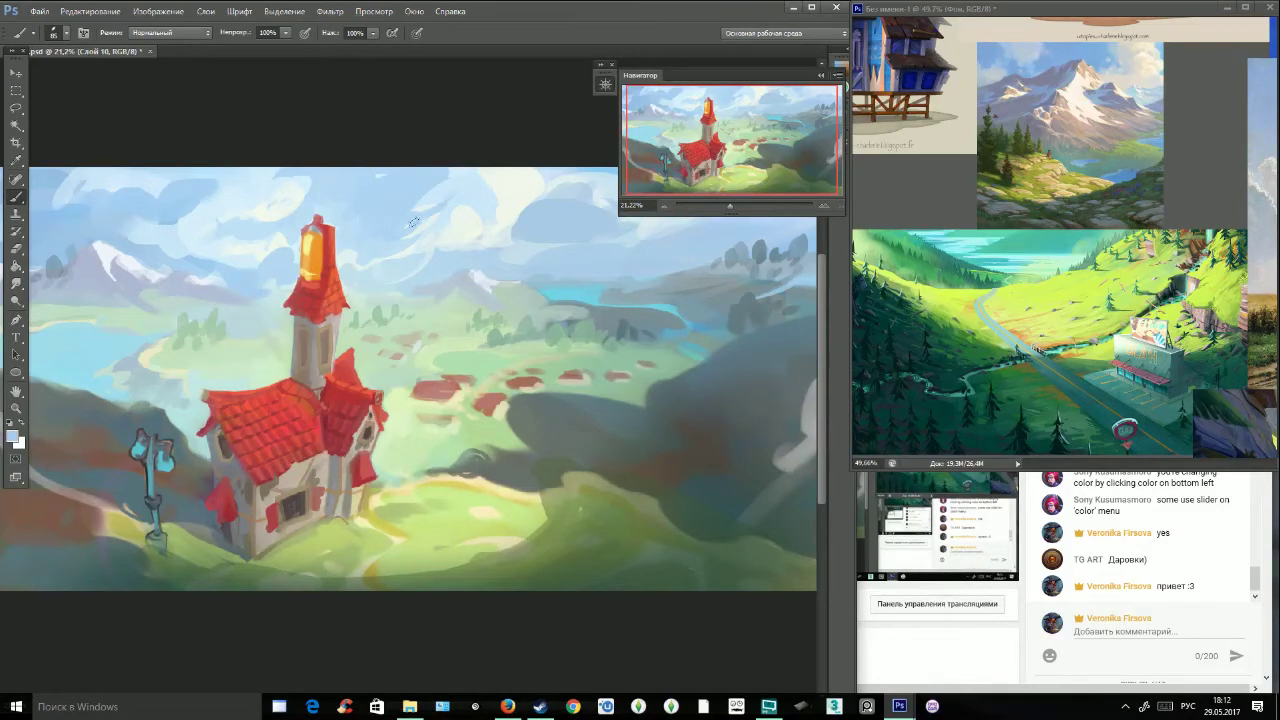
Set the foreground colour to light violet 9f9beb for painting with the Brush.
left_click(296, 408, "alt")
key("i")
left_click(12, 436)
left_click(597, 253)
left_click_drag(597, 252, 597, 259)
left_click_drag(478, 232, 467, 226)
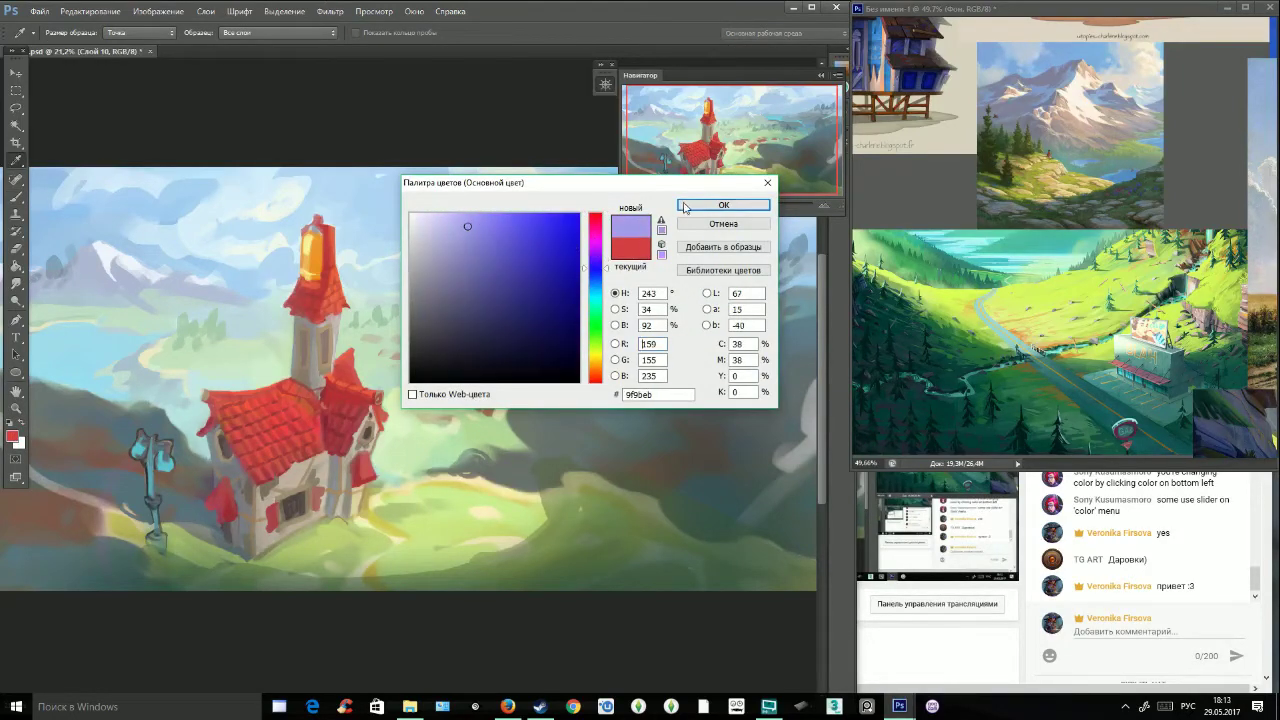
left_click(723, 204)
key("b")
Add a new empty layer above Слой 10.
left_click(821, 76)
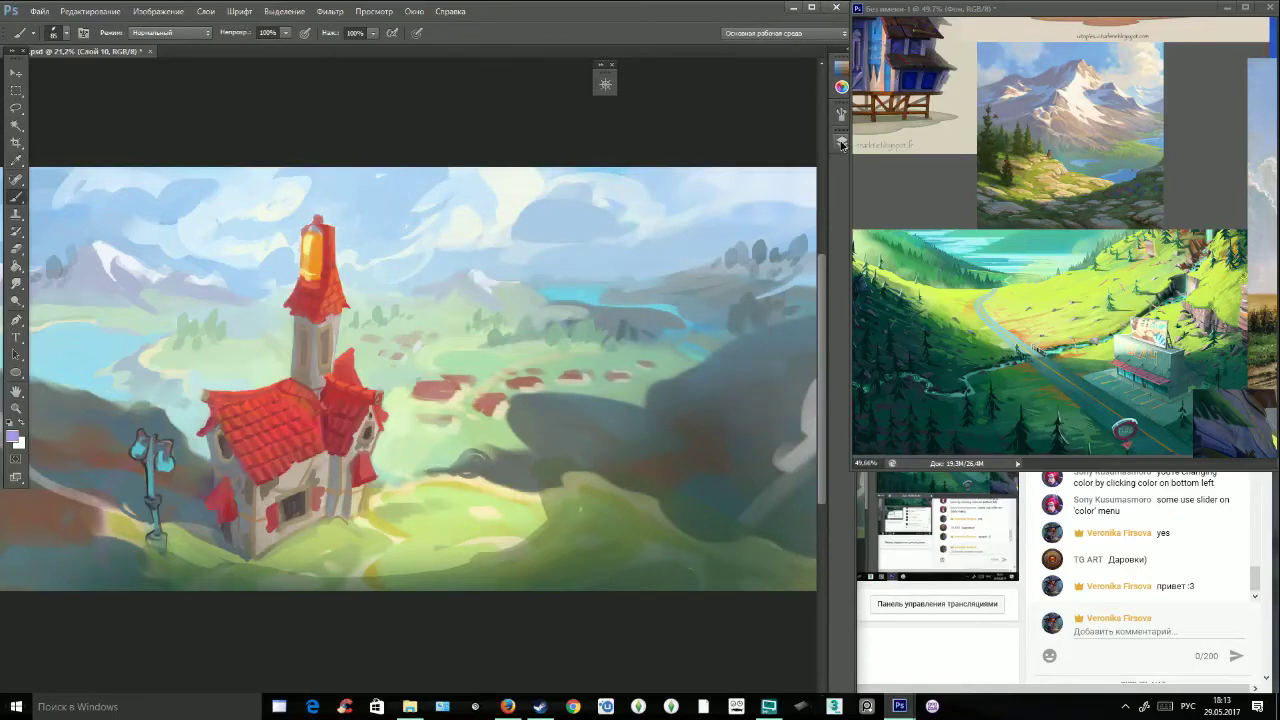
left_click(842, 141)
left_click(787, 260)
left_click(804, 133)
Paint thin light violet highlights along the red tiles of the house's roofs using a small brush.
left_click(605, 84)
left_click_drag(728, 207, 735, 206)
left_click(64, 36)
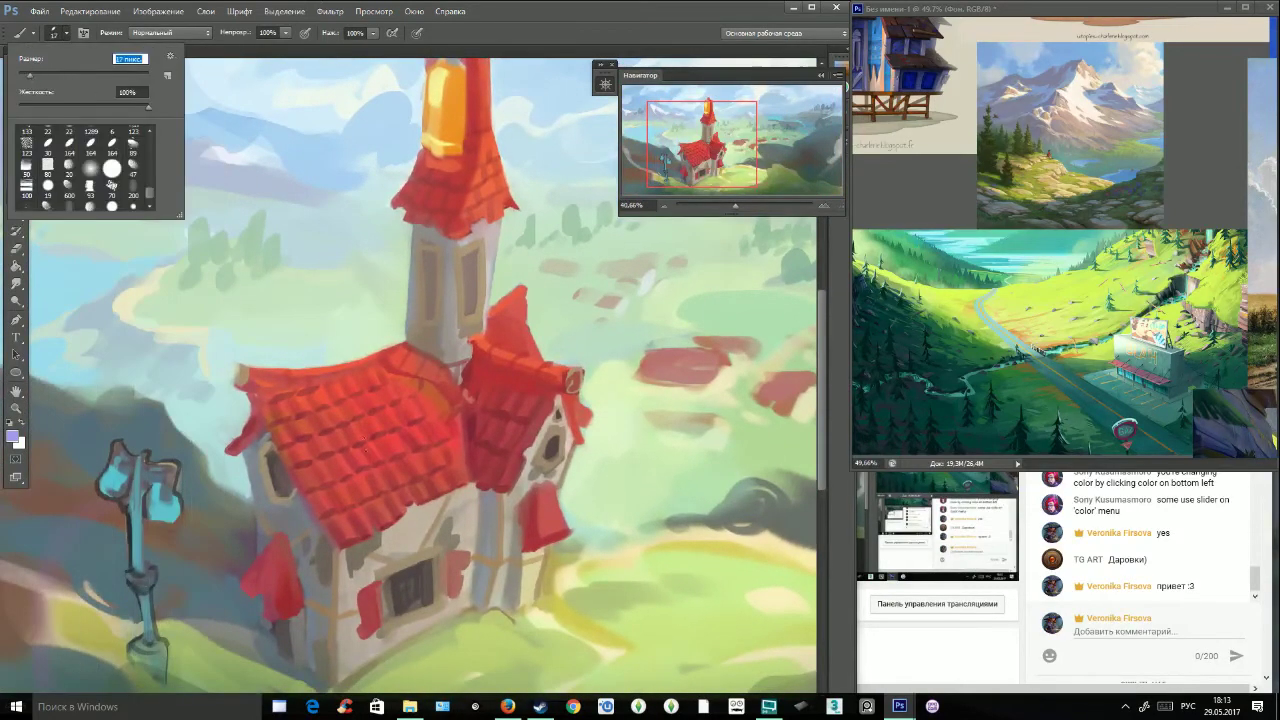
left_click(347, 469)
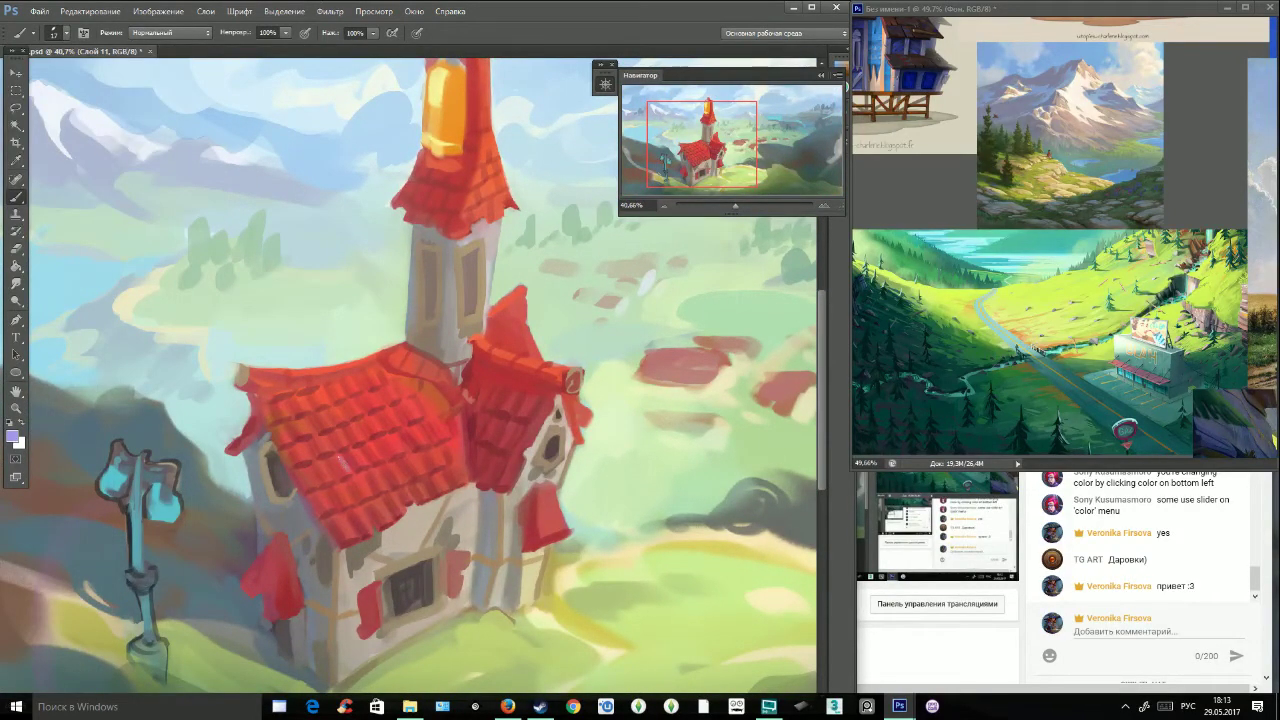
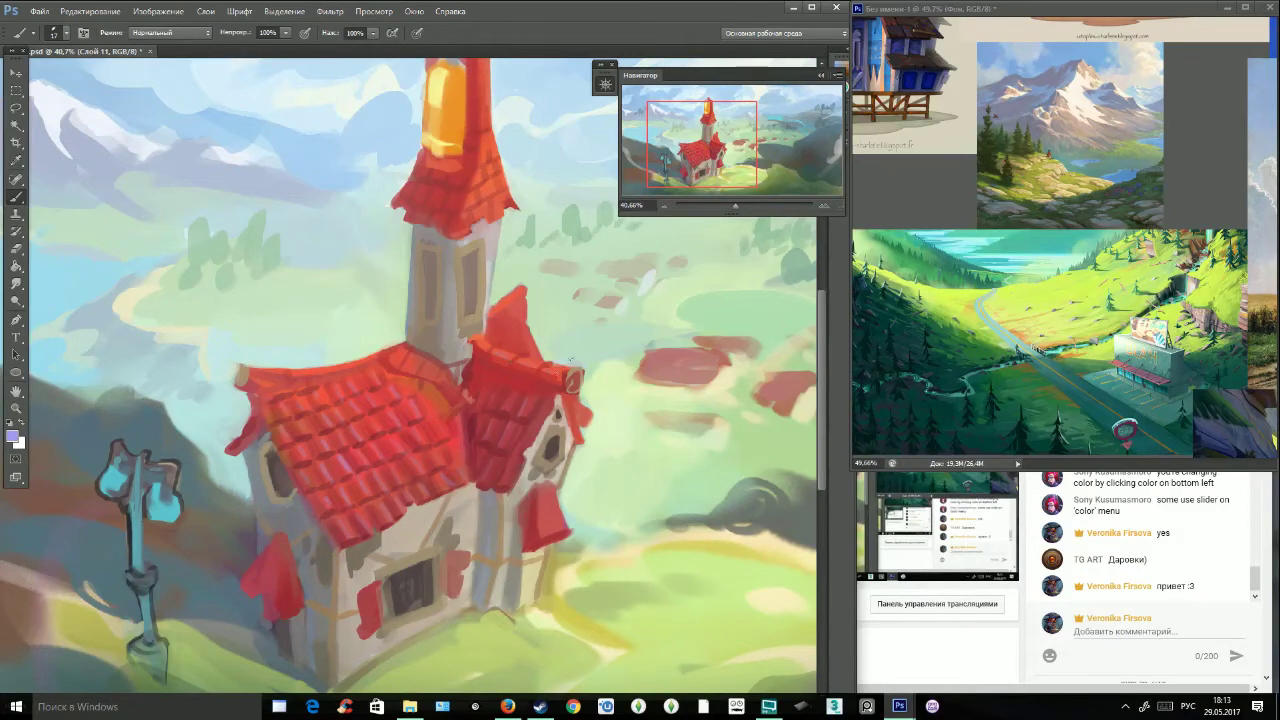
Refine the main roof's tiles with sampled dark and bright reds, adjusting the brush size between strokes.
left_click(60, 33)
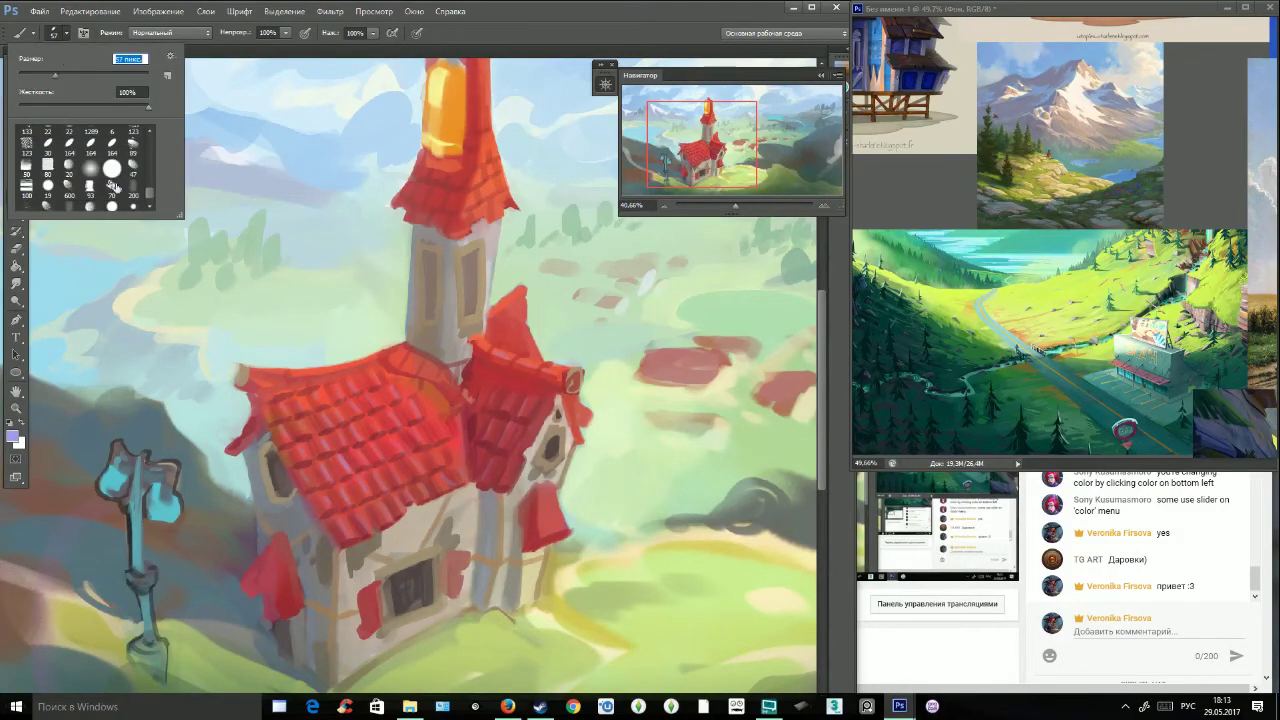
left_click_drag(54, 77, 42, 77)
left_click(415, 440, "alt")
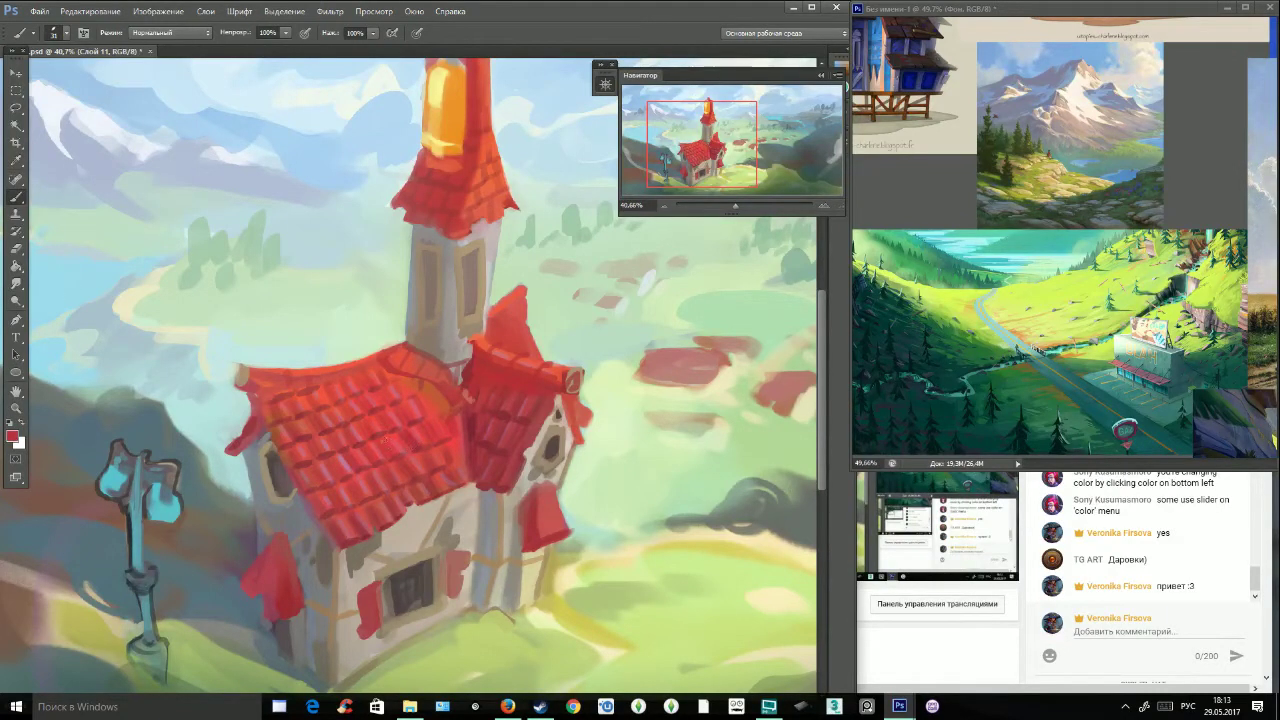
left_click(393, 432, "alt")
left_click(60, 33)
left_click_drag(70, 76, 58, 76)
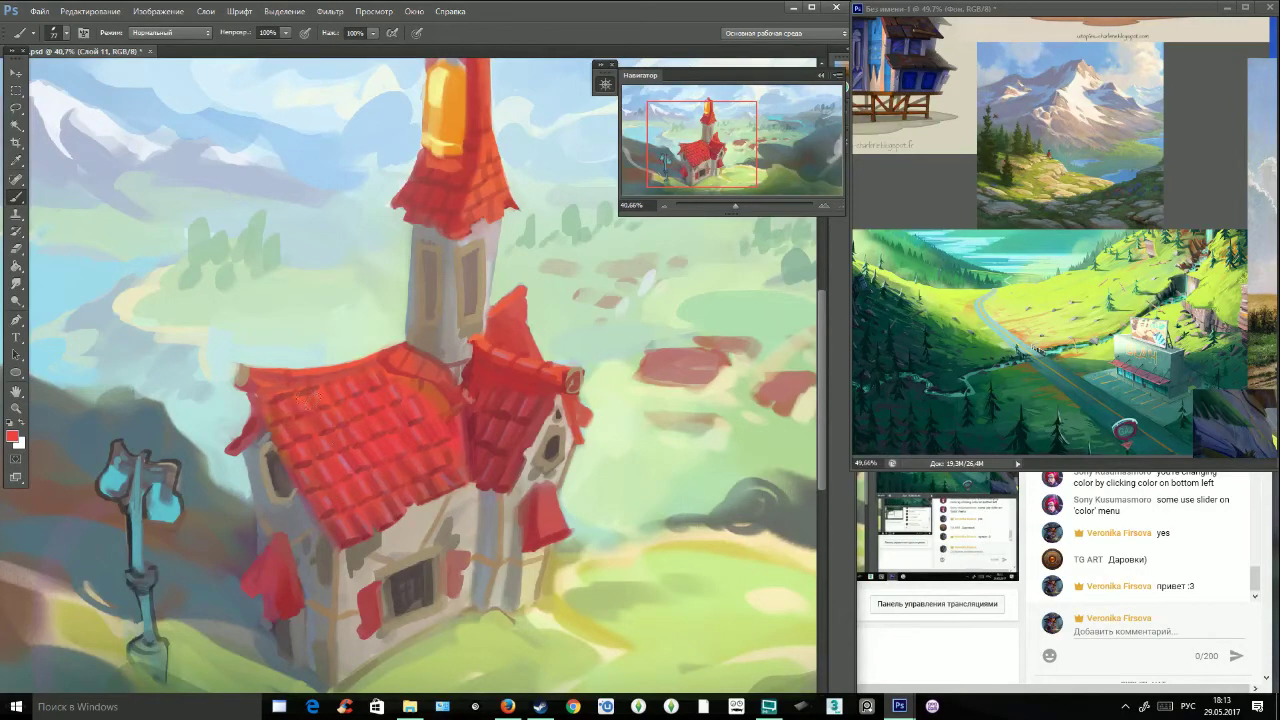
Glaze the roofs with a more violet blue using a soft brush, undoing the first pass and restroking where the roofs meet.
left_click(312, 158, "alt")
left_click(66, 32)
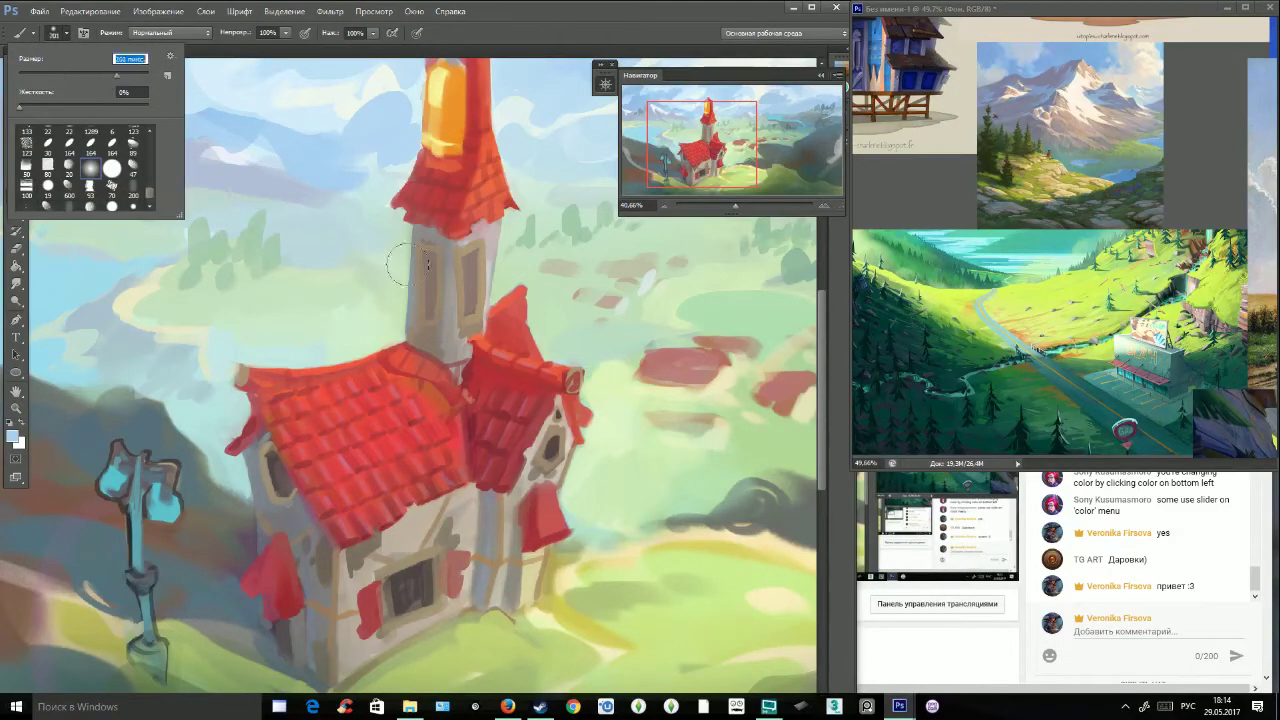
left_click(13, 435)
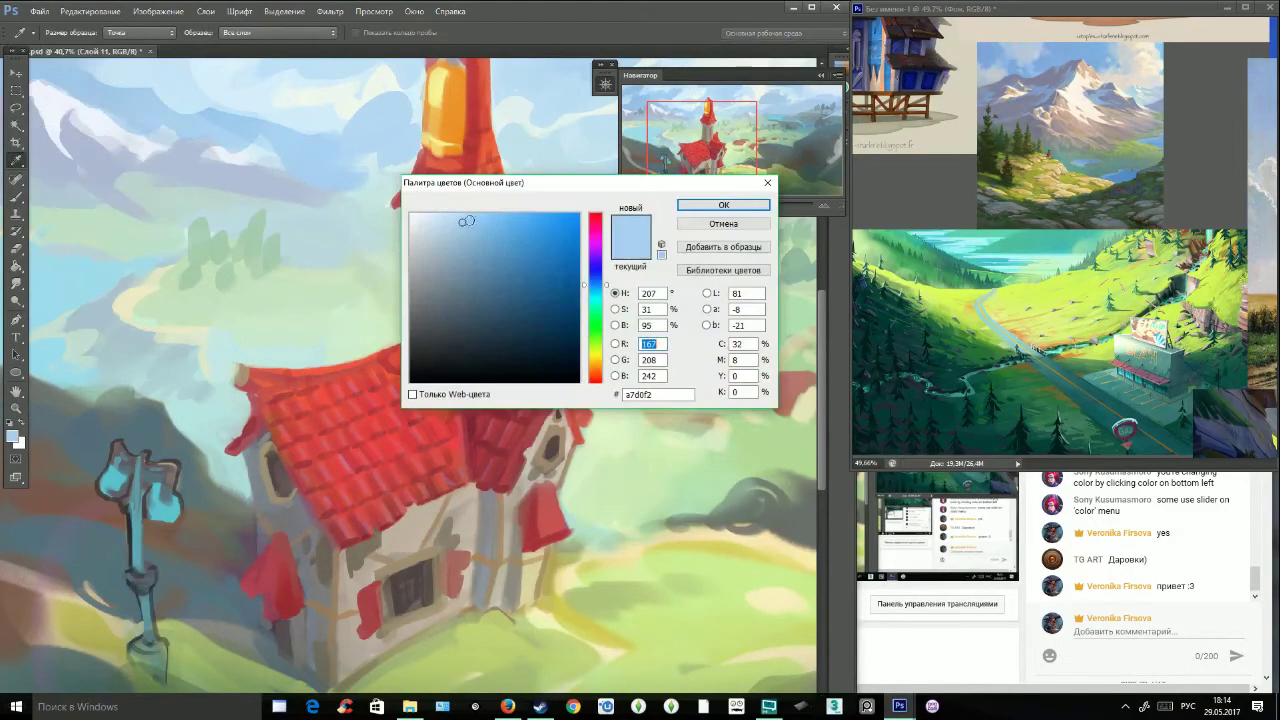
left_click(596, 278)
left_click(723, 204)
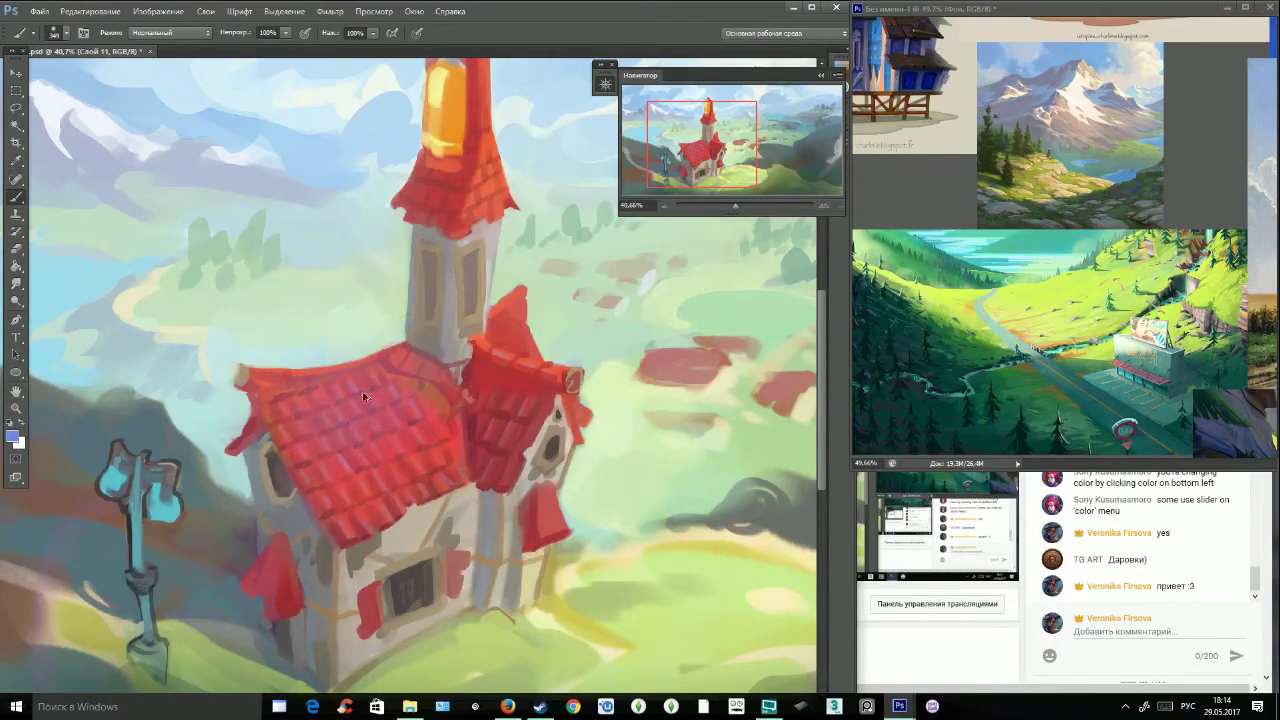
key("ctrl+z")
left_click_drag(499, 452, 484, 424)
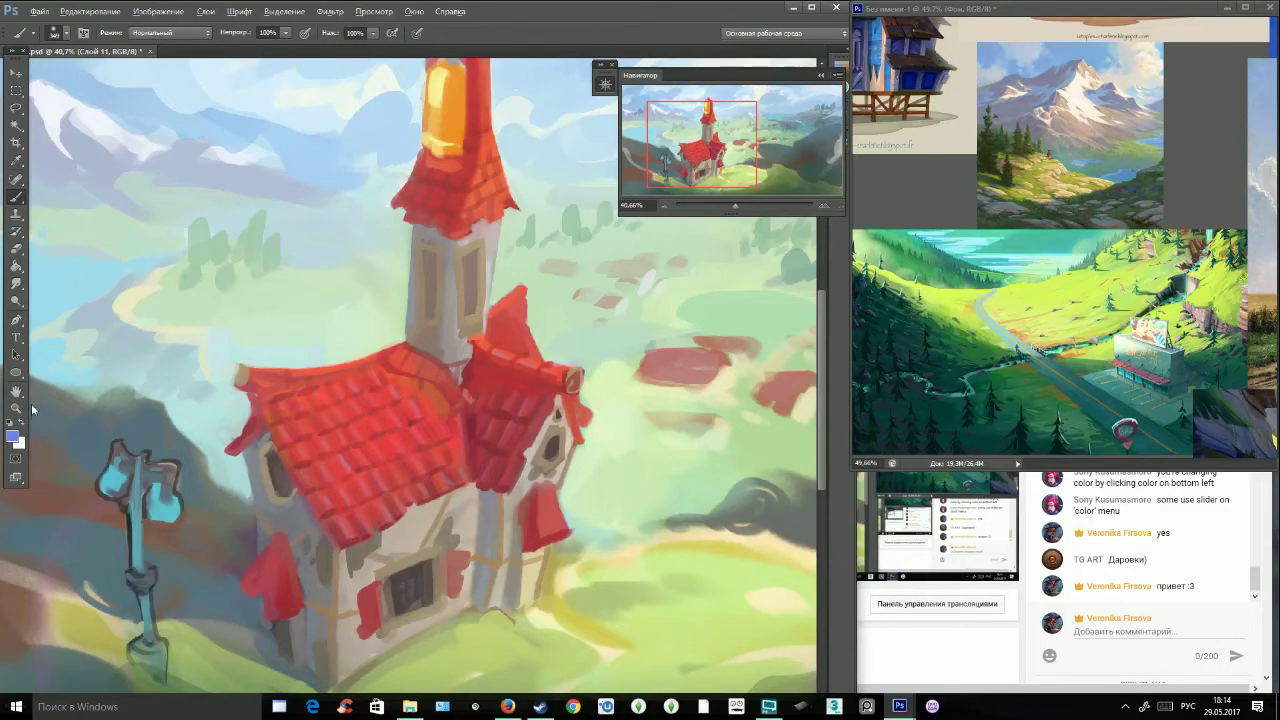
Set the foreground colour to deep violet 4532b6 and softly shade the junction between the two roofs.
left_click(12, 435)
left_click(603, 276)
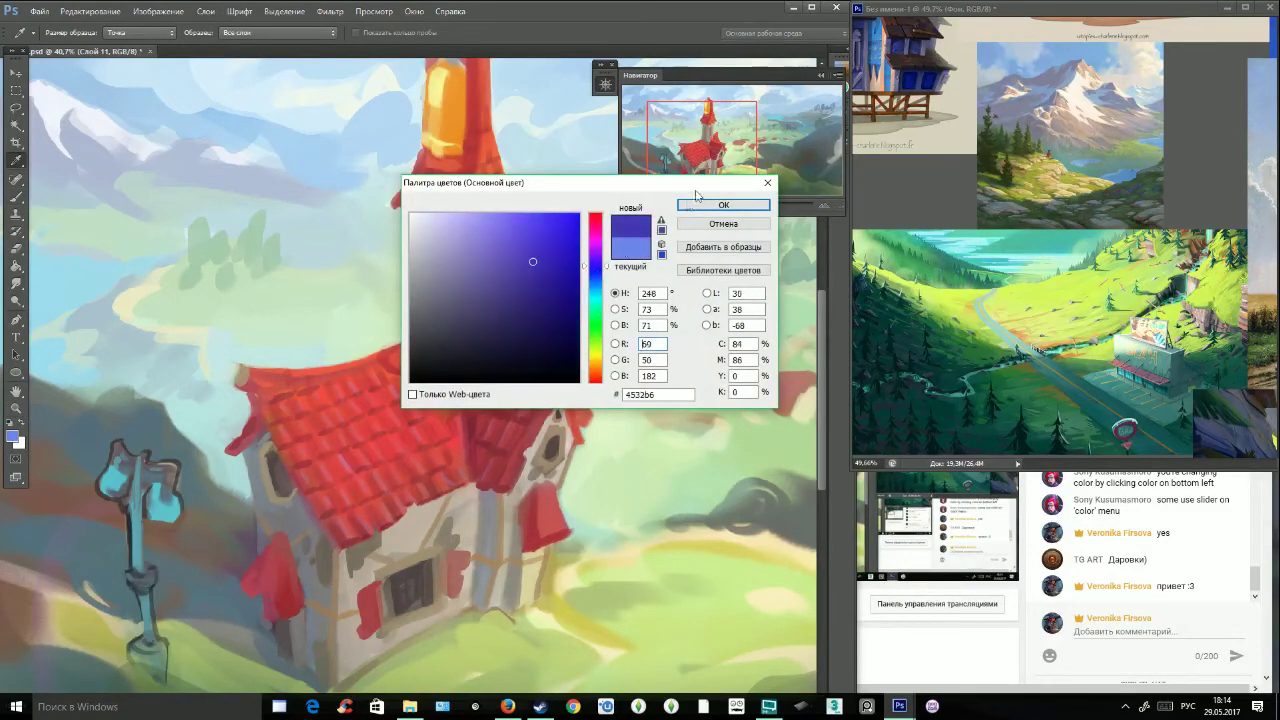
left_click(722, 205)
left_click_drag(491, 458, 482, 430)
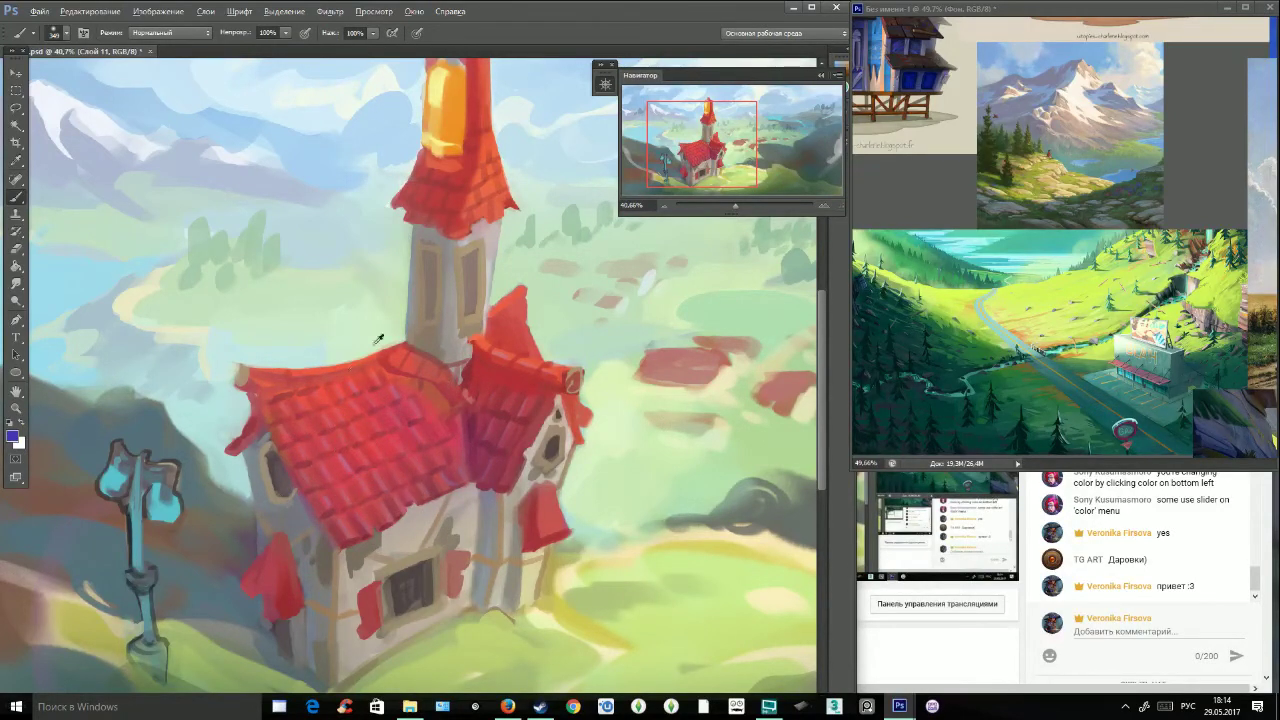
Sample the roof red, shift it to a more saturated crimson and softly glaze the main roof with it.
left_click(327, 390, "alt")
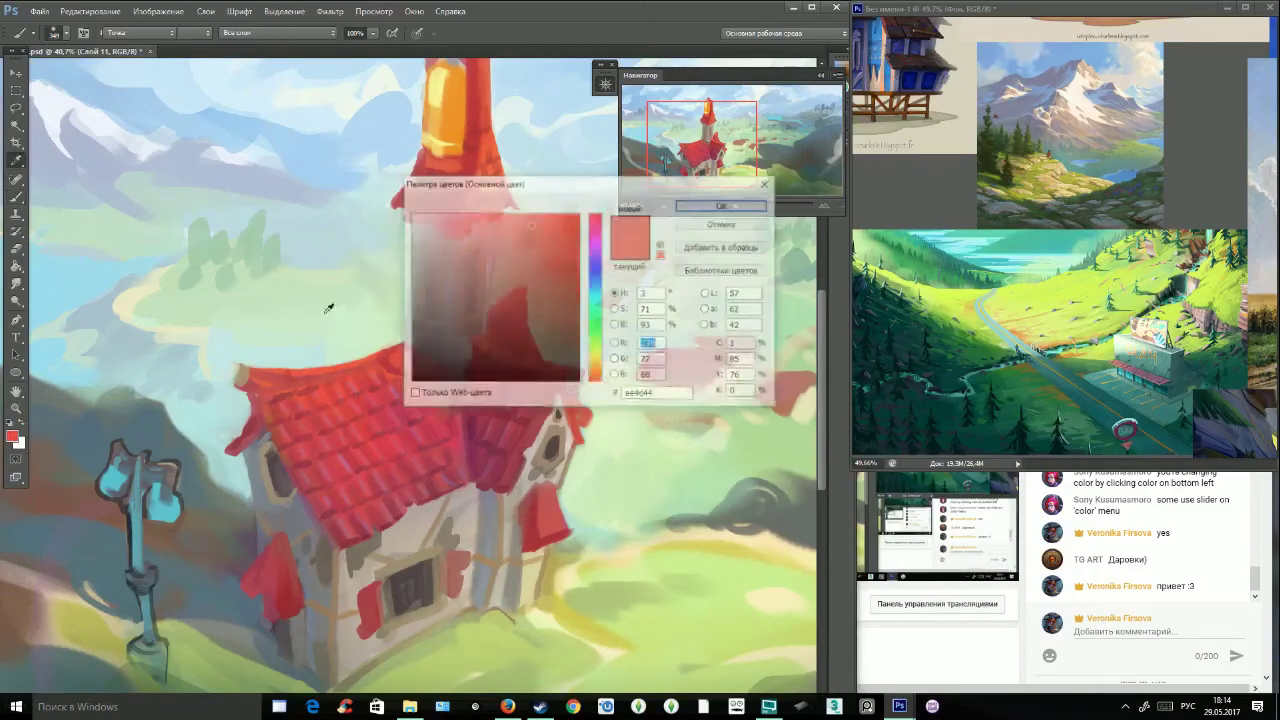
left_click(13, 437)
left_click(564, 223)
left_click(597, 219)
left_click(597, 217)
left_click(697, 206)
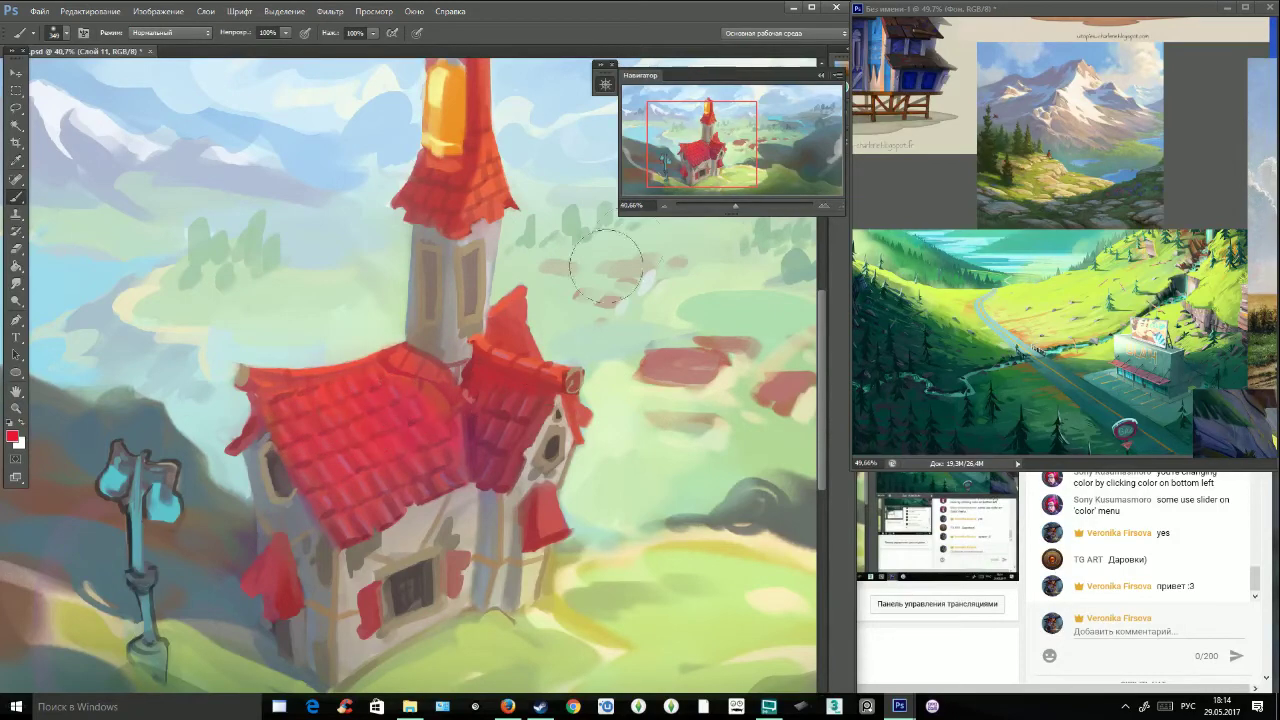
Add a new empty layer above Слой 11 with the whole painting in view.
key("alt")
mouse_move(739, 208)
left_mouse_down()
mouse_move(705, 210)
mouse_move(727, 209)
left_mouse_up()
left_click(818, 77)
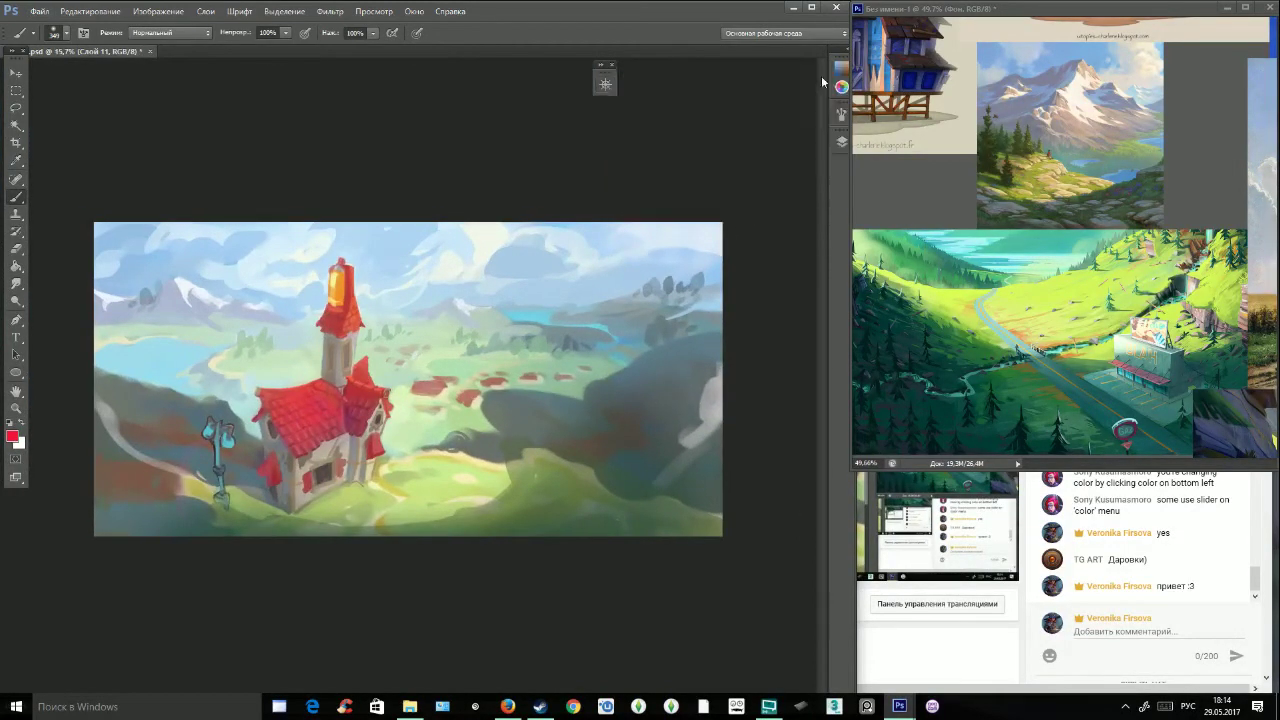
left_click(841, 142)
left_click(785, 261)
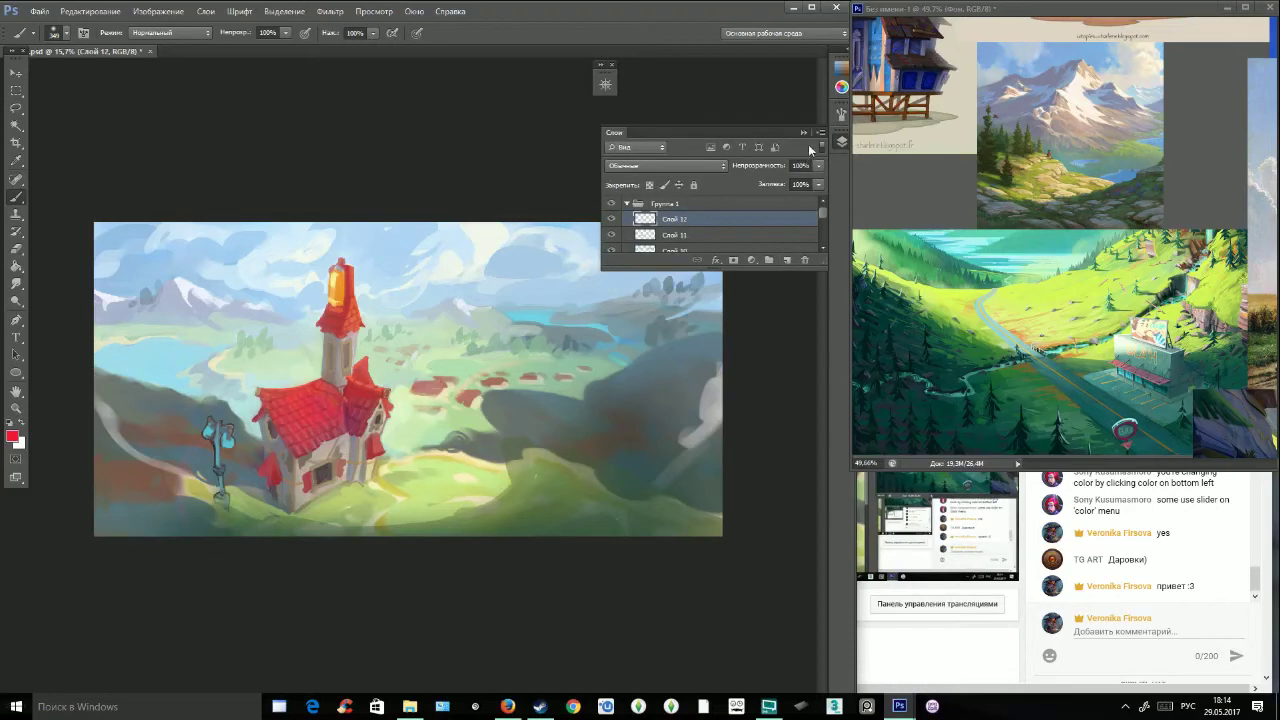
left_click(804, 132)
Paint sampled yellow-green moss patches on the house roofs with a small hard brush, trimming them with sampled reds.
left_click(68, 35)
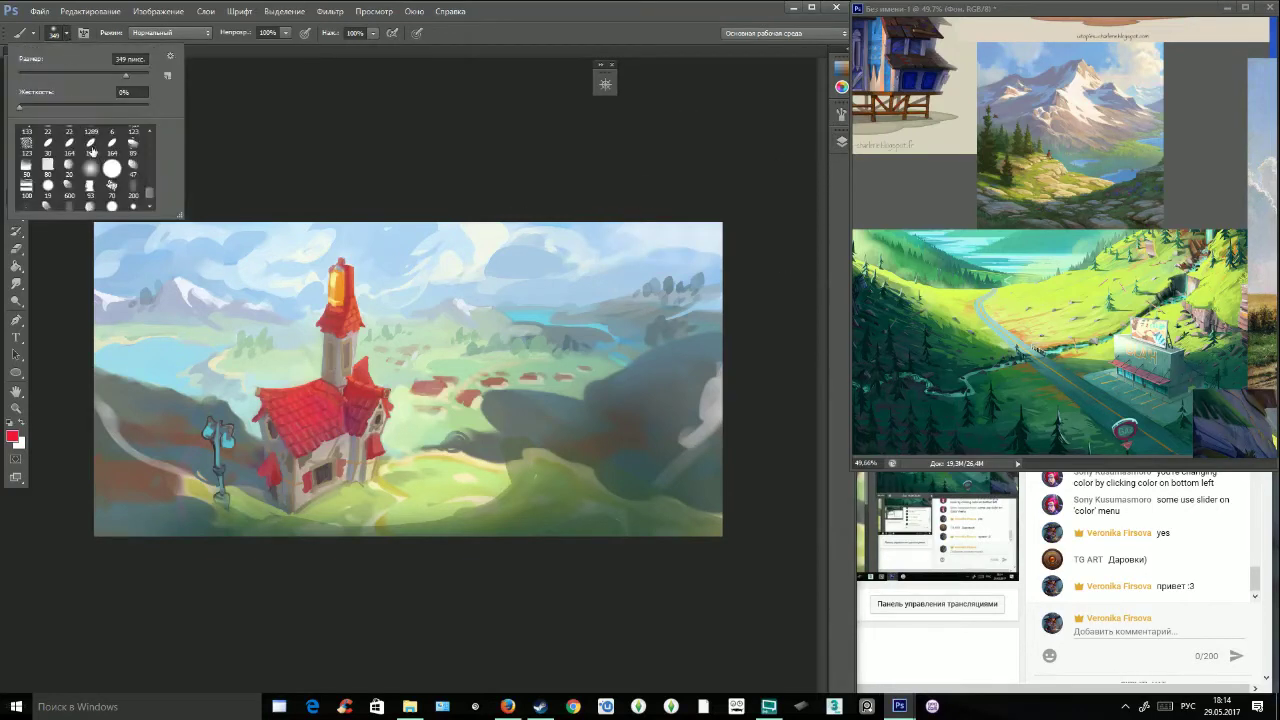
left_click(91, 149)
left_click_drag(46, 78, 37, 76)
left_click(369, 497, "alt")
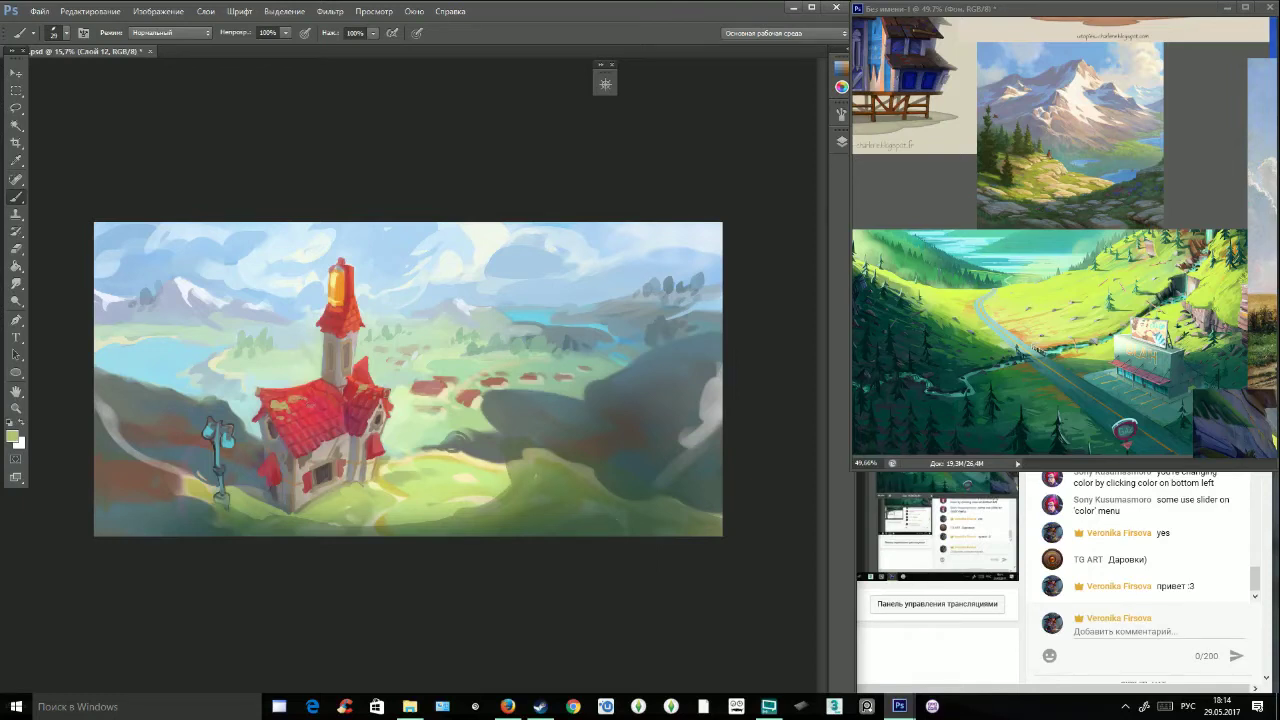
left_click_drag(317, 393, 292, 400)
left_click(349, 409, "alt")
left_click(354, 403, "alt")
Enlarge the brush to 100 px, sample the dark hillside tone and add a new layer above Слой 12.
left_click(67, 34)
left_click_drag(53, 77, 65, 80)
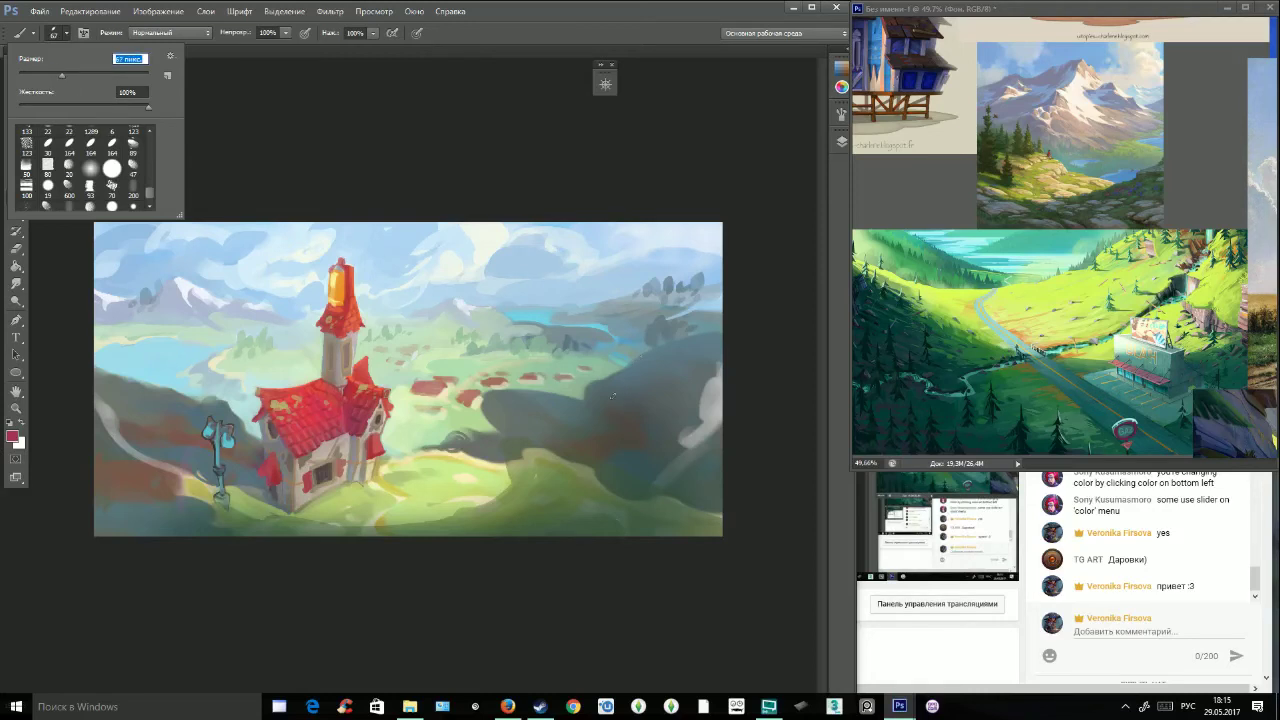
left_click(75, 79)
left_click(131, 483, "alt")
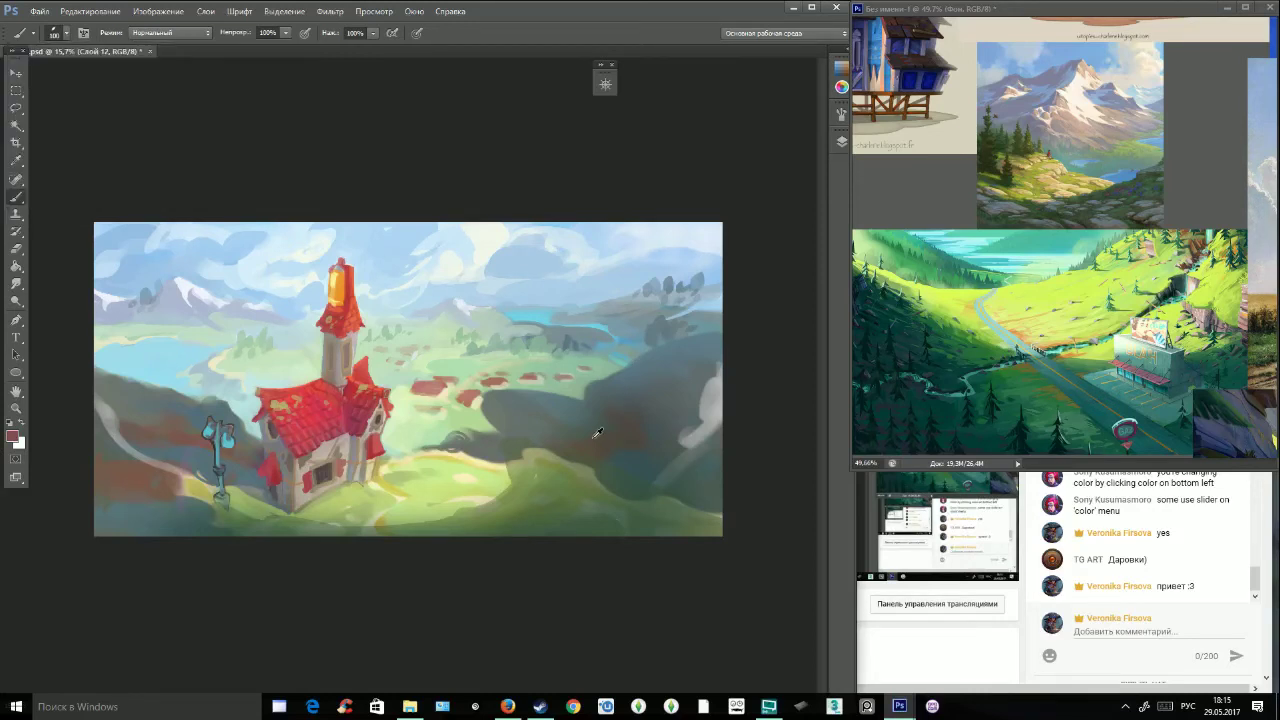
left_click(842, 141)
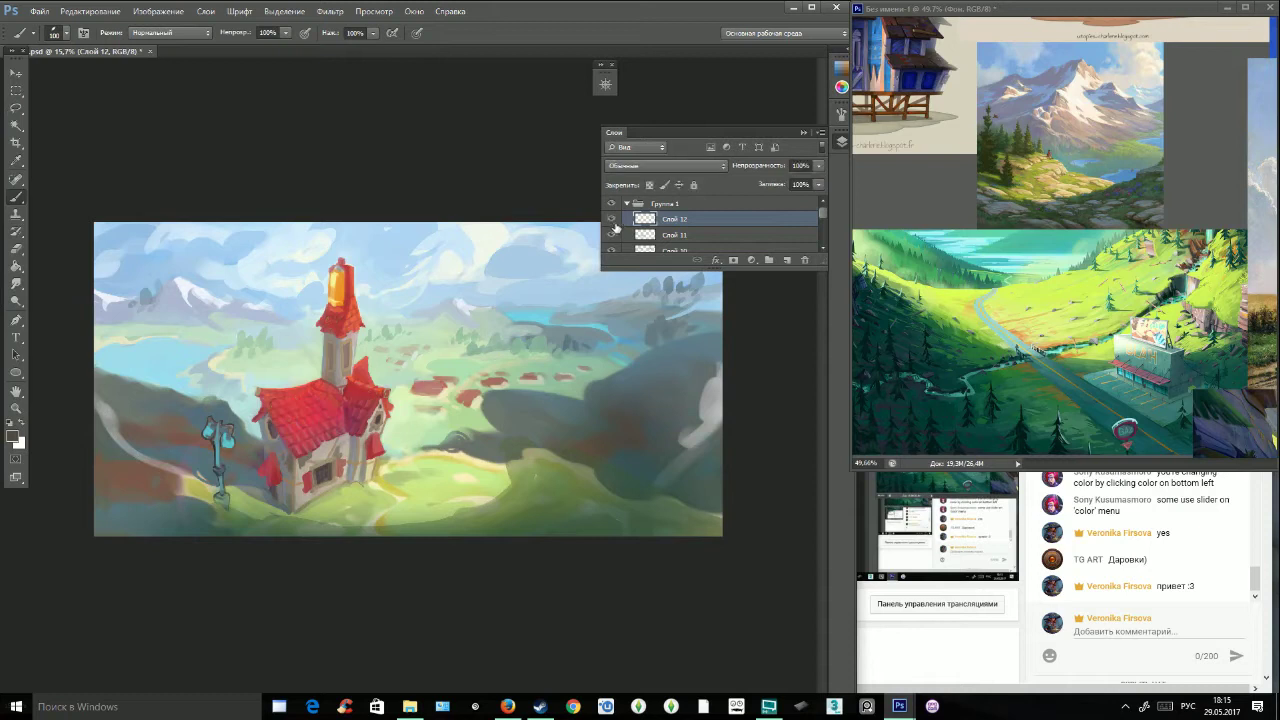
left_click(785, 260)
Set the brush to 156 px and paint sampled dark tones along the bottom edge of the foreground meadow.
left_click(67, 34)
left_click_drag(86, 77, 102, 77)
left_click(621, 458, "alt")
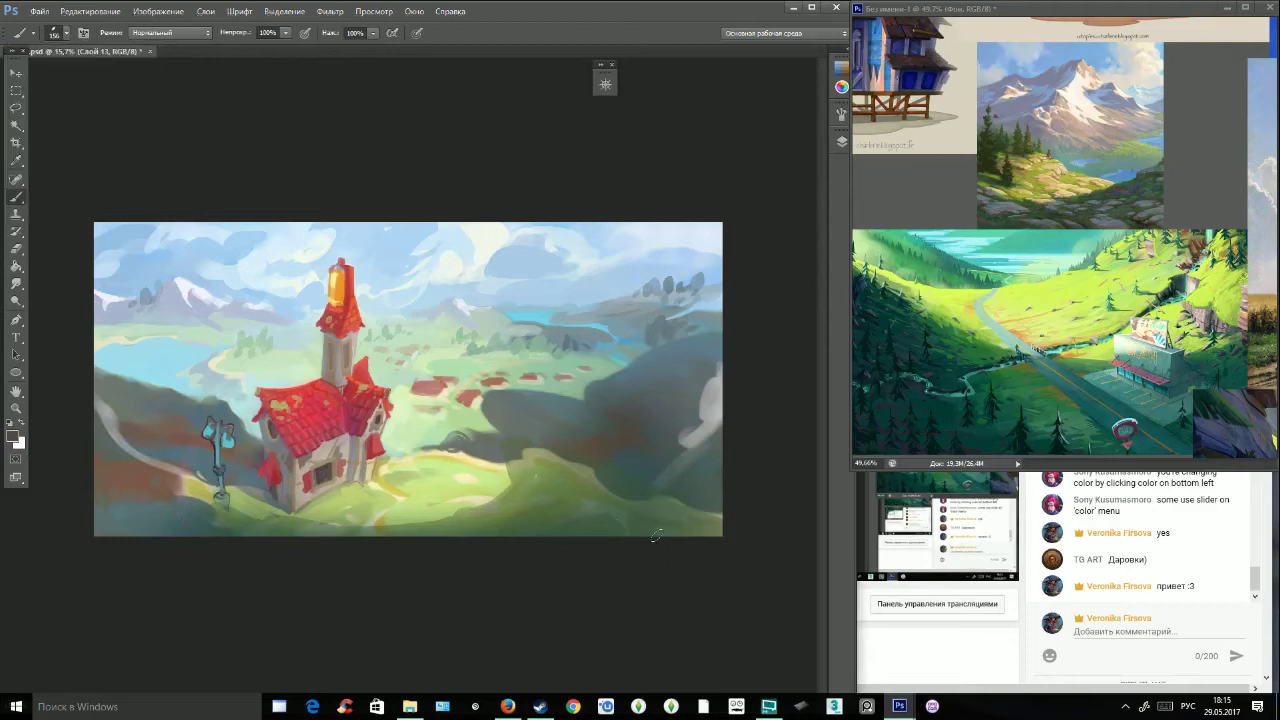
left_click_drag(706, 530, 680, 528)
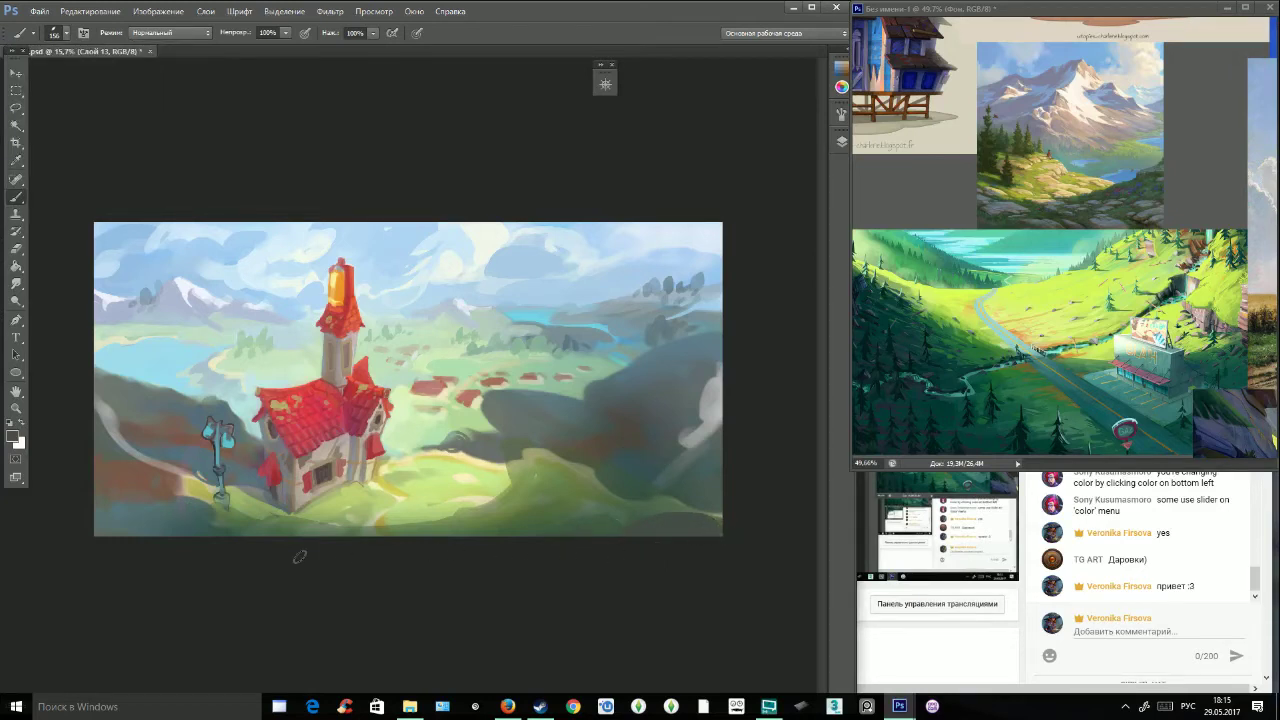
mouse_move(207, 533)
left_mouse_down()
mouse_move(185, 510)
mouse_move(100, 512)
mouse_move(108, 529)
mouse_move(148, 512)
left_mouse_up()
Paint light grey-pink rocky patches over the dark slope on the left with sampled colours.
left_click(129, 494, "alt")
left_click(132, 438, "alt")
left_click(115, 412, "alt")
mouse_move(115, 421)
left_mouse_down()
mouse_move(158, 461)
mouse_move(182, 459)
mouse_move(133, 449)
mouse_move(125, 468)
mouse_move(148, 474)
mouse_move(137, 446)
left_mouse_up()
left_click(149, 473, "alt")
left_click(173, 467, "alt")
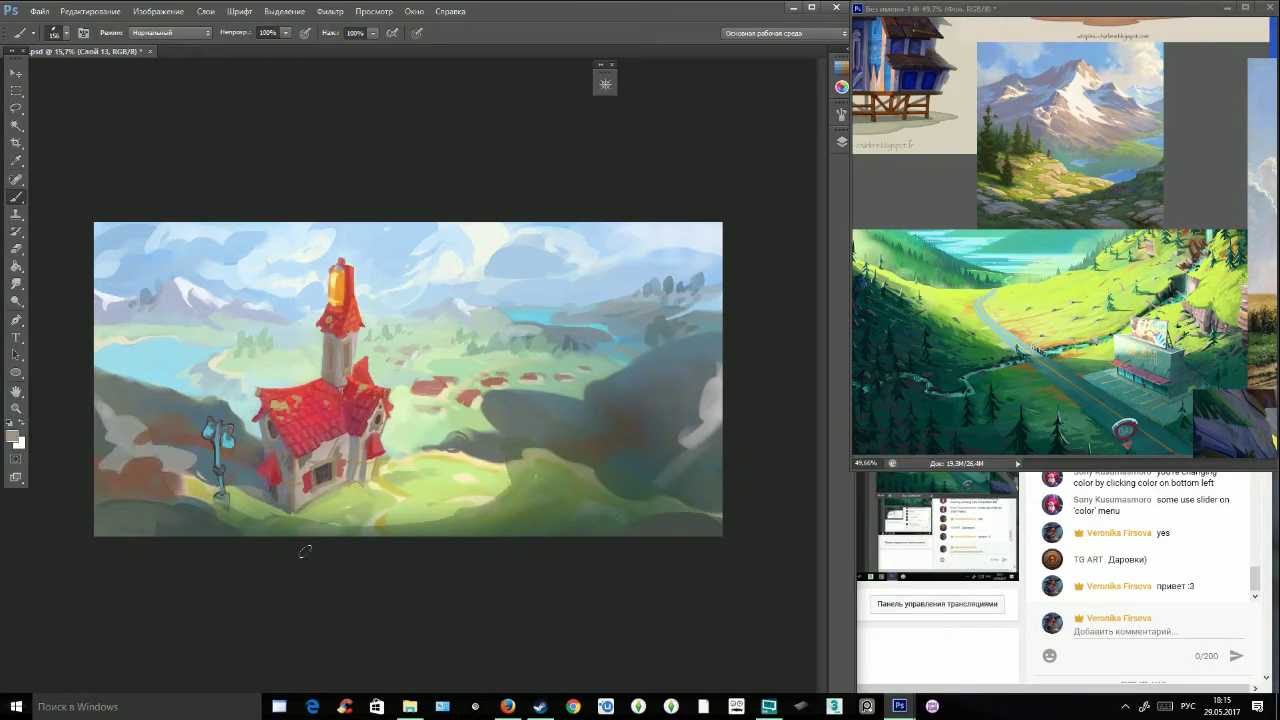
Block in grey rocks in the lower right foreground and tone their surroundings with sampled dark green.
mouse_move(685, 523)
left_mouse_down()
mouse_move(645, 526)
mouse_move(704, 530)
left_mouse_up()
left_click_drag(594, 533, 558, 523)
left_click(591, 516, "alt")
left_click(640, 512, "alt")
left_click_drag(645, 514, 663, 518)
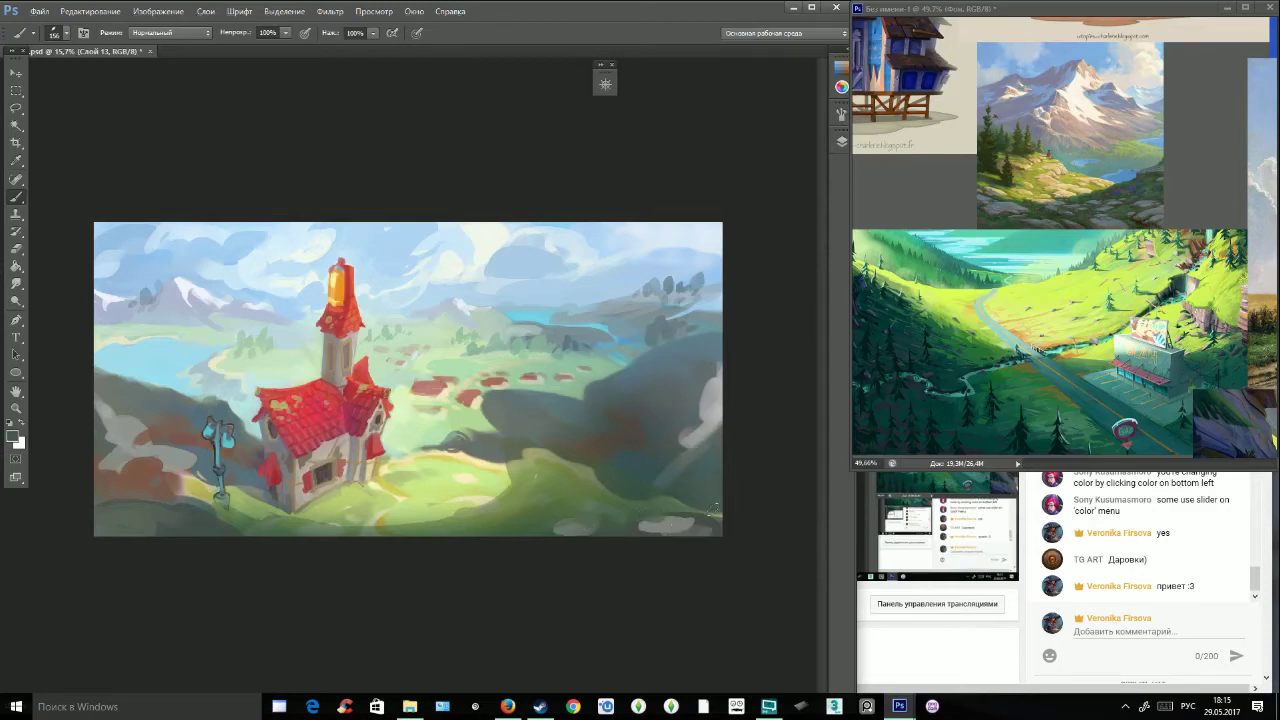
Reduce the brush size and detail the lower right foreground rocks with sampled dark and light greys.
left_click(67, 34)
left_click(62, 77)
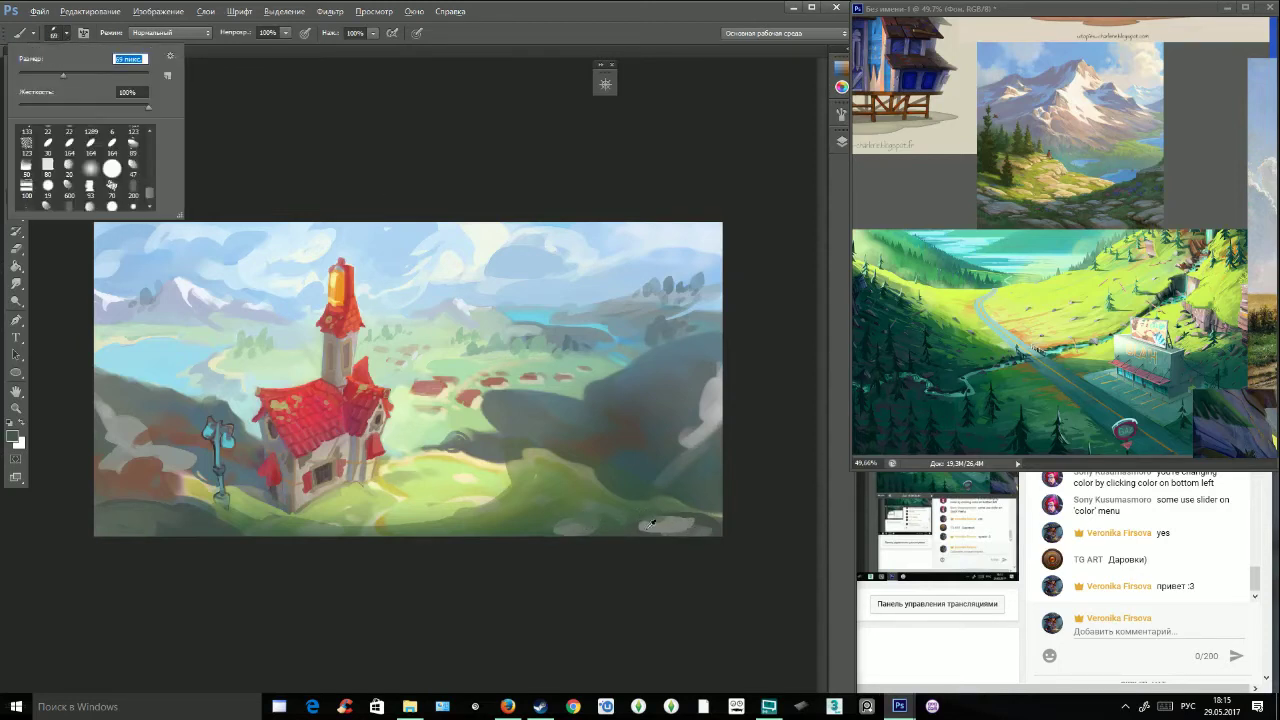
left_click(641, 530, "alt")
left_click(638, 528, "alt")
left_click_drag(639, 531, 697, 521)
left_click(686, 520, "alt")
left_click_drag(525, 528, 508, 532)
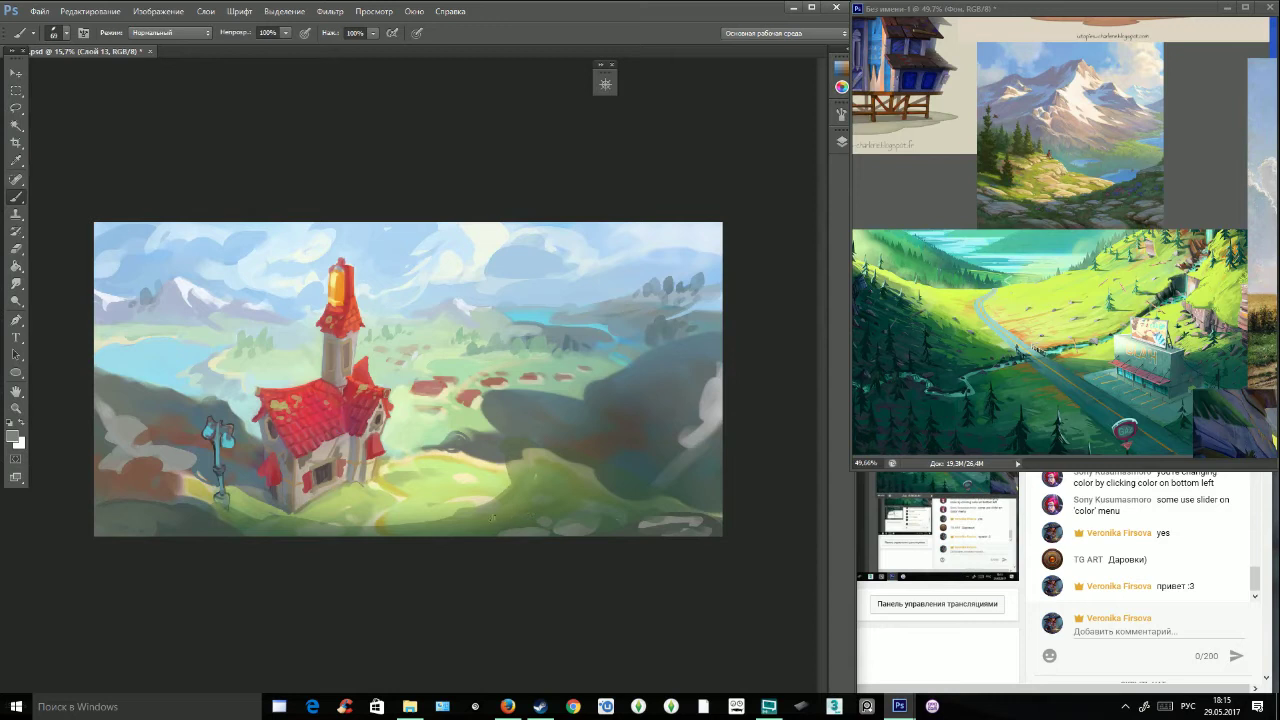
Rework the lower edge of the foreground meadow around the rocks with sampled green and grey tones.
left_click(481, 503, "alt")
left_click(489, 507, "alt")
mouse_move(524, 511)
left_mouse_down()
mouse_move(580, 492)
mouse_move(562, 492)
left_mouse_up()
left_click(579, 494, "alt")
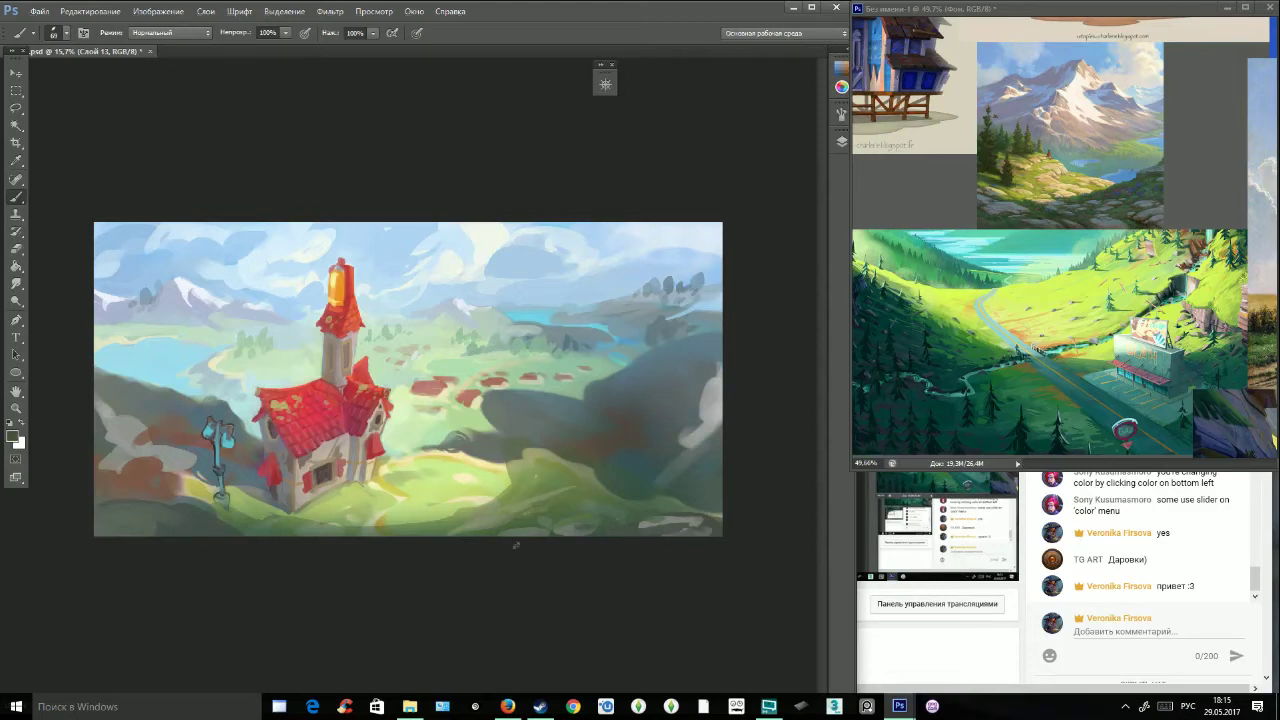
left_click(565, 516, "alt")
left_click_drag(187, 523, 198, 524)
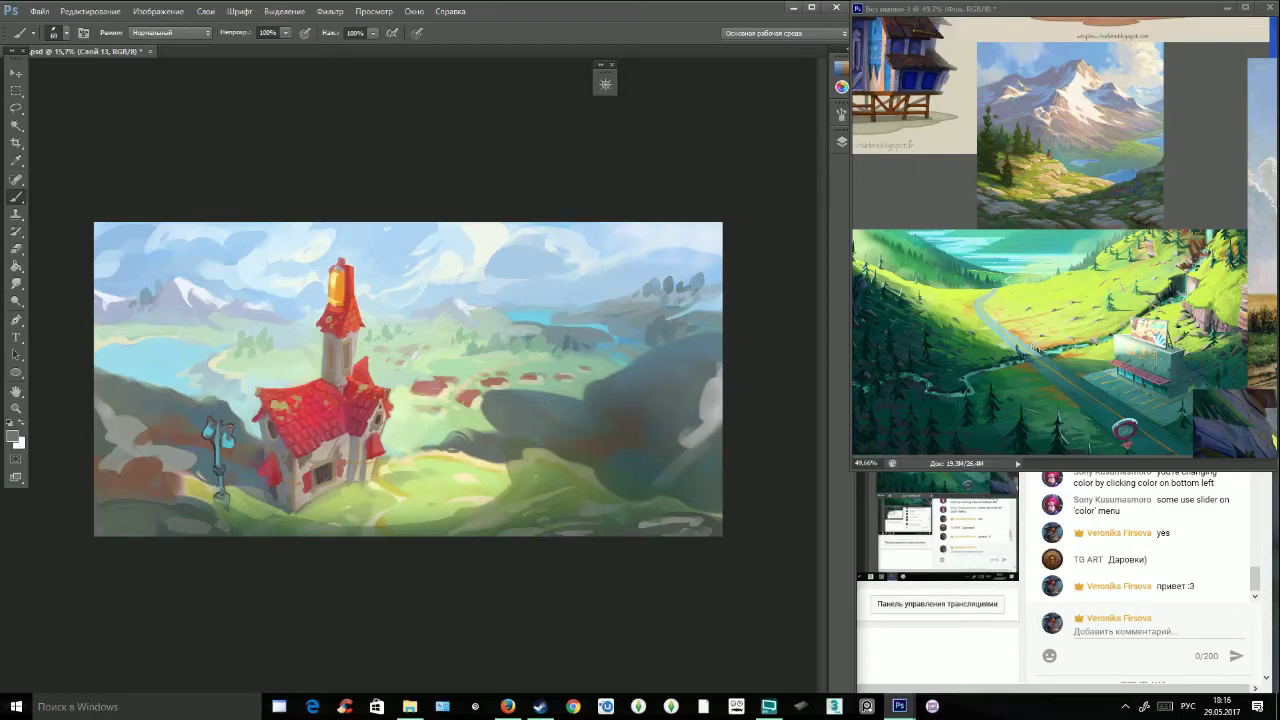
Set the brush to 127 px and paint sampled dark tones over the slope on the right.
left_click(67, 33)
left_click_drag(66, 76, 93, 77)
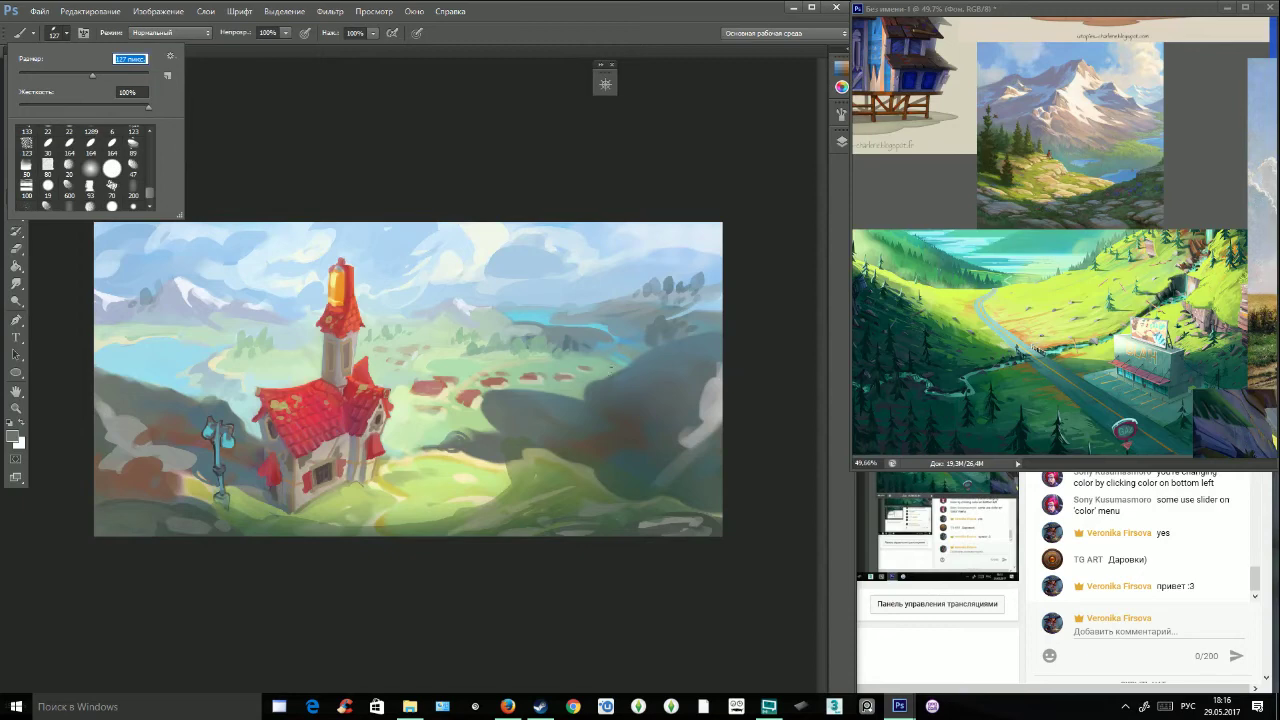
left_click(608, 459, "alt")
left_click_drag(608, 466, 599, 481)
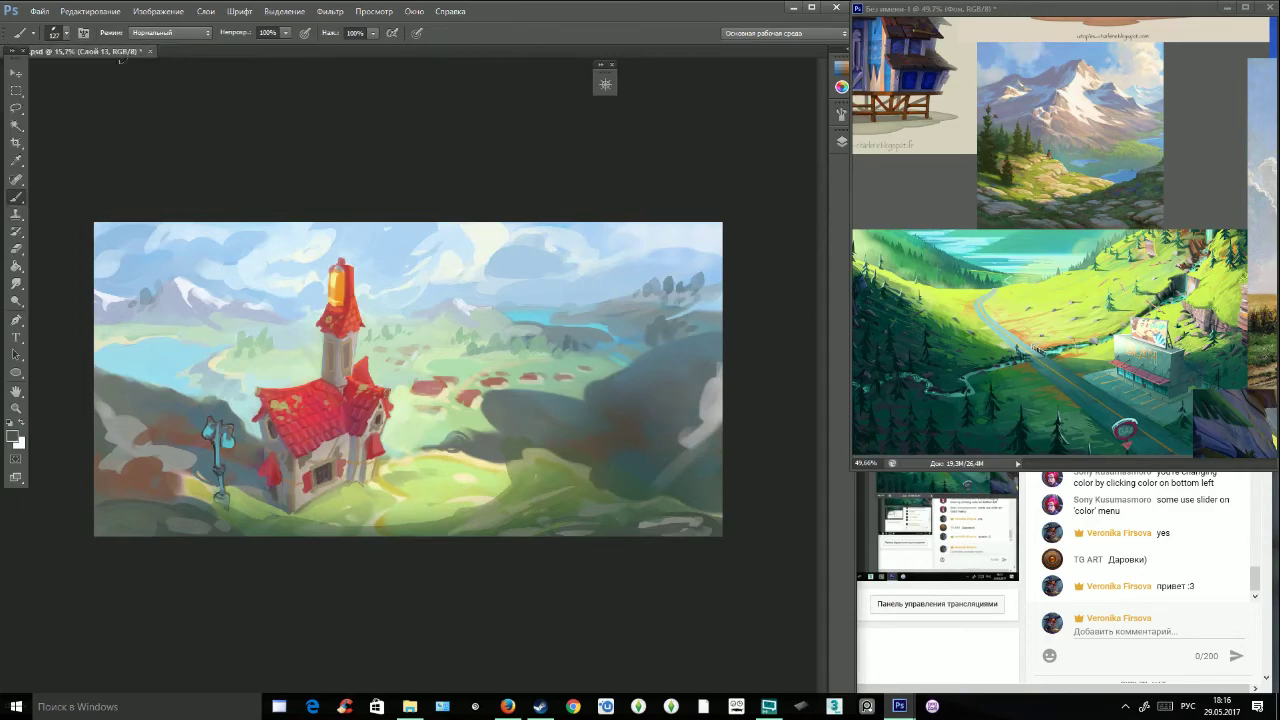
Adjust the brush size and repaint the left tip of the dark right-hand slope with sampled tones.
left_click(67, 33)
left_click(64, 78)
left_click(602, 394)
left_click(578, 461, "alt")
left_click_drag(508, 435, 486, 430)
left_click(541, 410, "alt")
Resize the brush and paint the brownish underside of a tree at the slope's left tip with sampled colours.
left_click(66, 33)
left_click(61, 73)
left_click(572, 440, "alt")
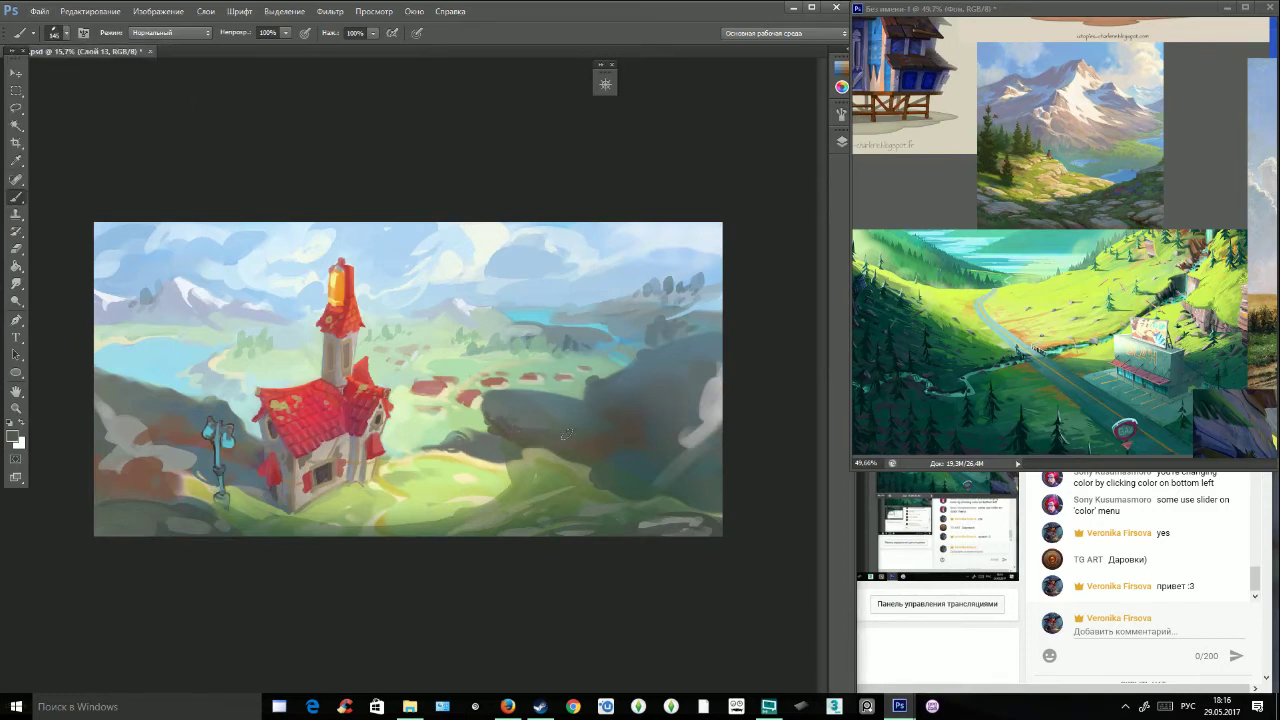
left_click(521, 399, "alt")
mouse_move(499, 427)
left_mouse_down()
mouse_move(566, 418)
mouse_move(534, 434)
mouse_move(551, 425)
mouse_move(501, 422)
mouse_move(512, 409)
mouse_move(554, 432)
mouse_move(530, 396)
mouse_move(617, 424)
mouse_move(590, 429)
mouse_move(637, 456)
mouse_move(550, 435)
mouse_move(587, 426)
left_mouse_up()
left_click(565, 420, "alt")
left_click(503, 423, "alt")
left_click(557, 430, "alt")
left_click(638, 456, "alt")
Round off the crown of the middle tree with sampled blue-grey and dark tones.
left_click(538, 391, "alt")
mouse_move(526, 386)
left_mouse_down()
mouse_move(484, 426)
mouse_move(525, 436)
mouse_move(485, 437)
mouse_move(528, 427)
left_mouse_up()
left_click(502, 397, "alt")
left_click(505, 428, "alt")
left_click(508, 406, "alt")
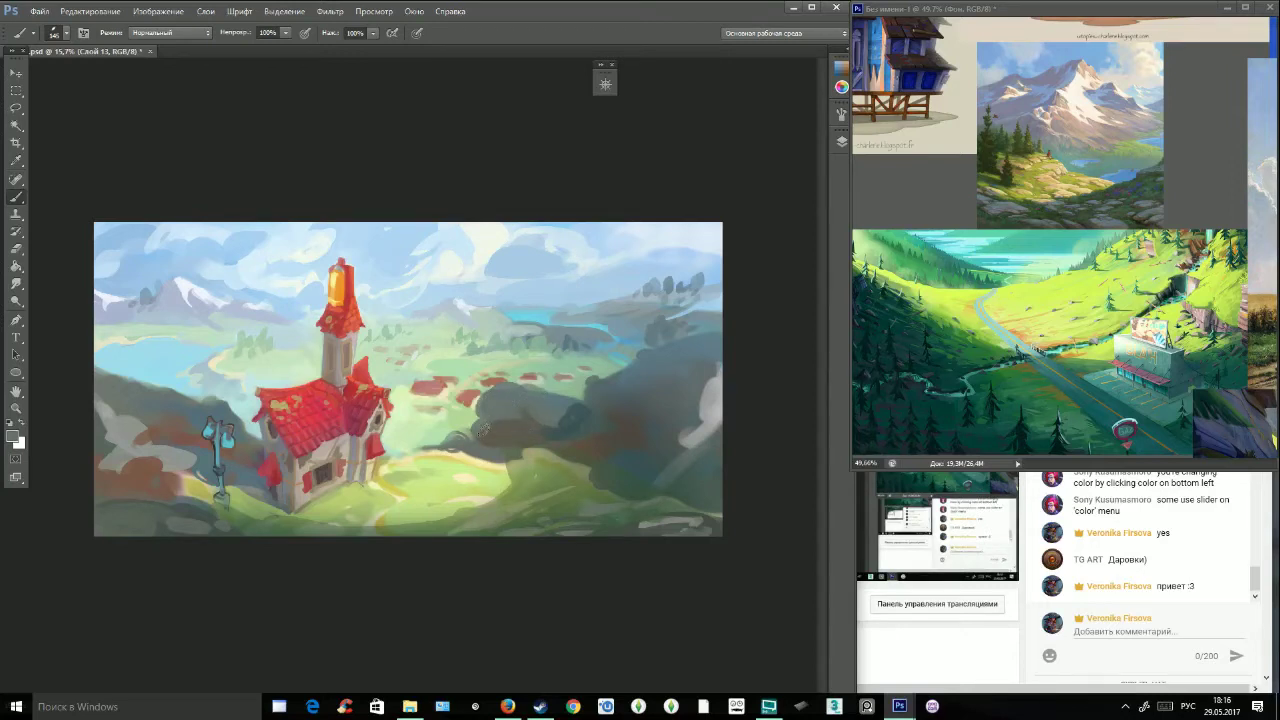
left_click(573, 428, "alt")
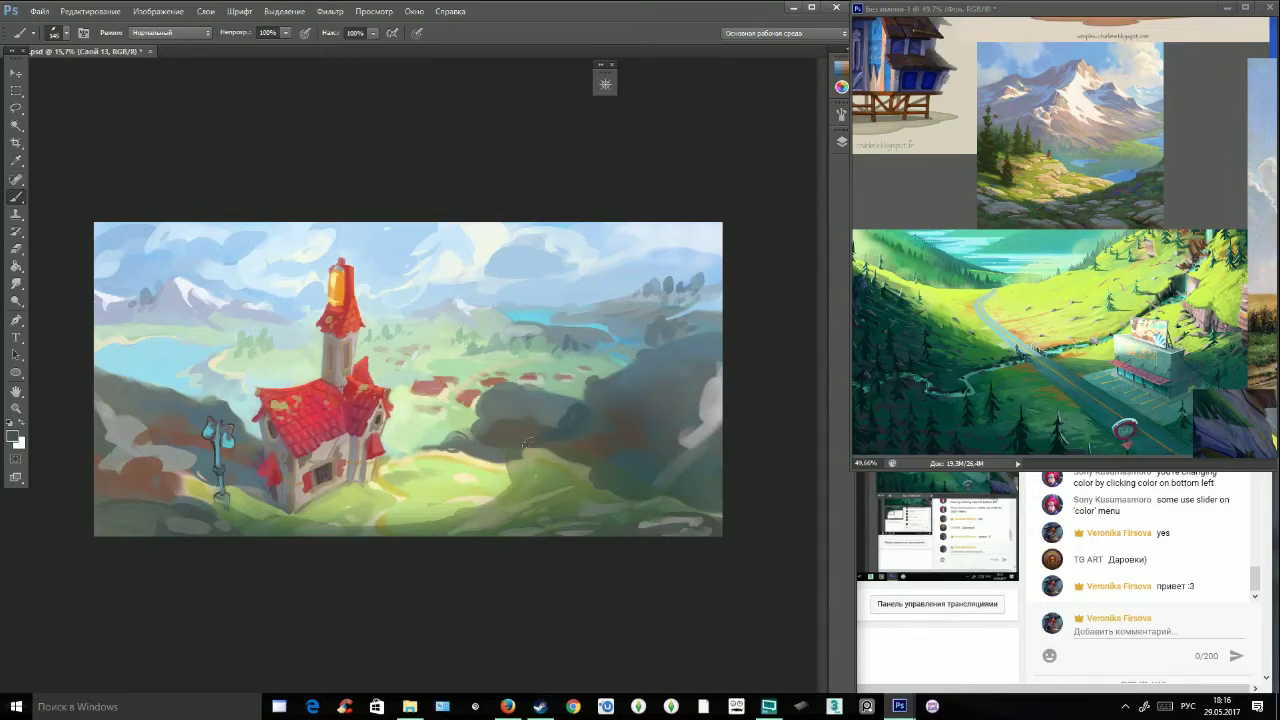
left_click(577, 422, "alt")
Block in the rounded crown of a large tree at the right edge with sampled blue-grey tones.
mouse_move(573, 399)
left_mouse_down()
mouse_move(557, 405)
mouse_move(580, 409)
left_mouse_up()
left_click(577, 382, "alt")
left_click(596, 398, "alt")
mouse_move(593, 399)
left_mouse_down()
mouse_move(660, 375)
mouse_move(690, 361)
mouse_move(693, 344)
mouse_move(609, 386)
left_mouse_up()
left_click(696, 344, "alt")
mouse_move(667, 356)
left_mouse_down()
mouse_move(634, 412)
mouse_move(606, 395)
mouse_move(621, 422)
mouse_move(643, 415)
mouse_move(594, 399)
mouse_move(630, 410)
mouse_move(551, 422)
mouse_move(611, 393)
mouse_move(648, 409)
mouse_move(617, 411)
mouse_move(632, 421)
mouse_move(682, 401)
mouse_move(629, 435)
mouse_move(601, 411)
mouse_move(682, 410)
mouse_move(703, 397)
mouse_move(705, 367)
mouse_move(638, 403)
mouse_move(714, 365)
mouse_move(657, 357)
mouse_move(685, 395)
mouse_move(649, 380)
left_mouse_up()
Shade the large right-hand tree and the bushes below it with sampled dark tones.
left_click(618, 426, "alt")
left_click(533, 414, "alt")
left_click(614, 427, "alt")
left_click(629, 397, "alt")
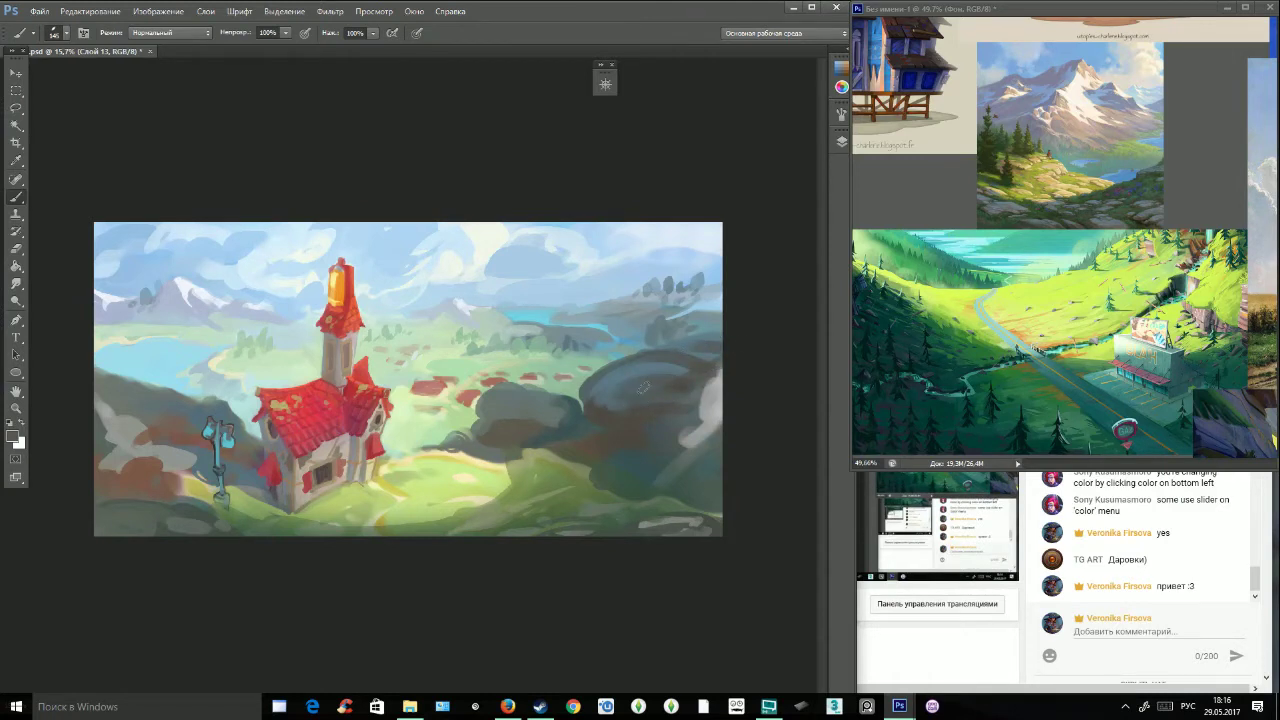
left_click(618, 441, "alt")
left_click_drag(686, 456, 711, 462)
left_click(62, 34)
left_click(534, 441, "alt")
Toggle the visibility of layer Слой 13 to compare the painting with and without its changes.
left_click(605, 84)
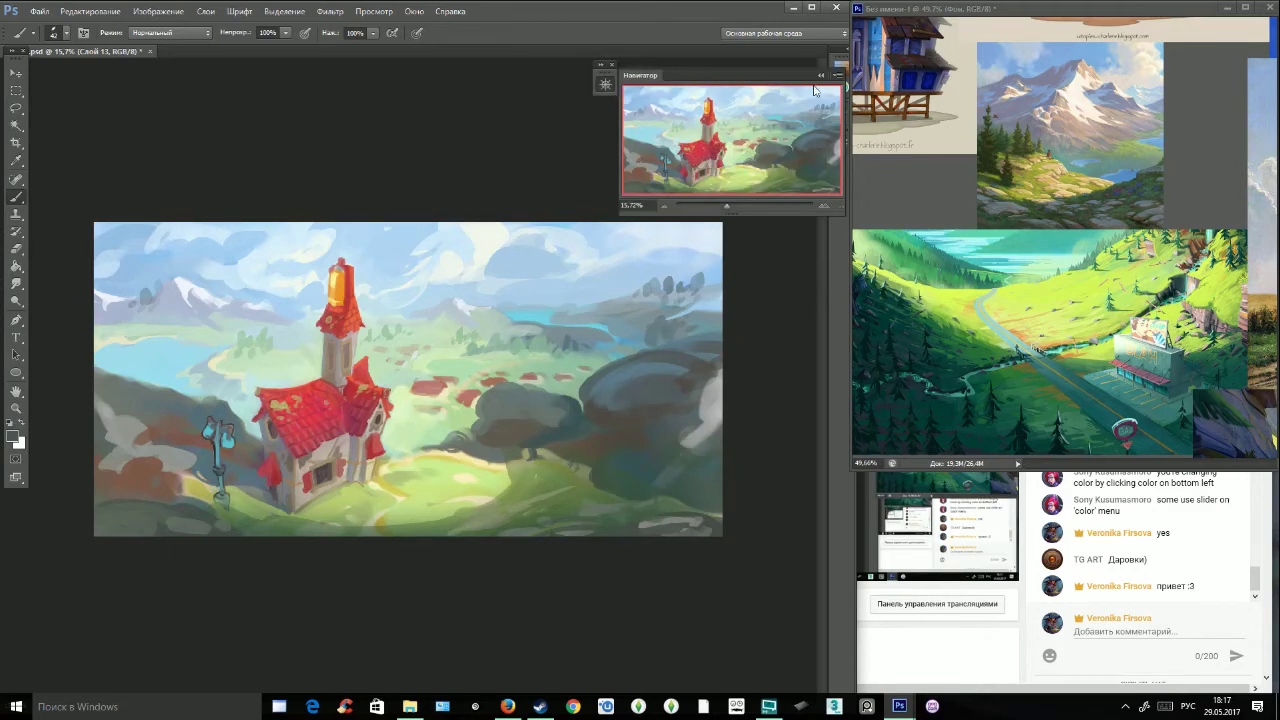
left_click(819, 73)
left_click(834, 140)
left_click(609, 220)
left_click(609, 220)
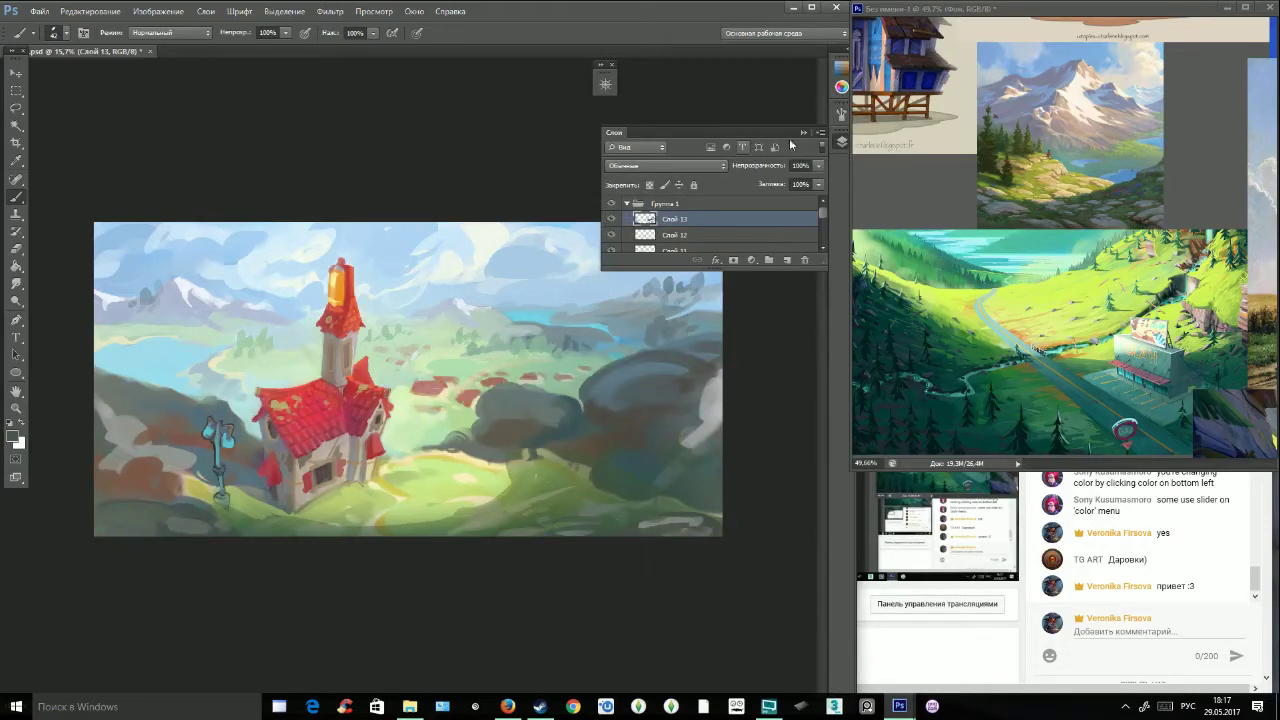
left_click(803, 132)
left_click(605, 84)
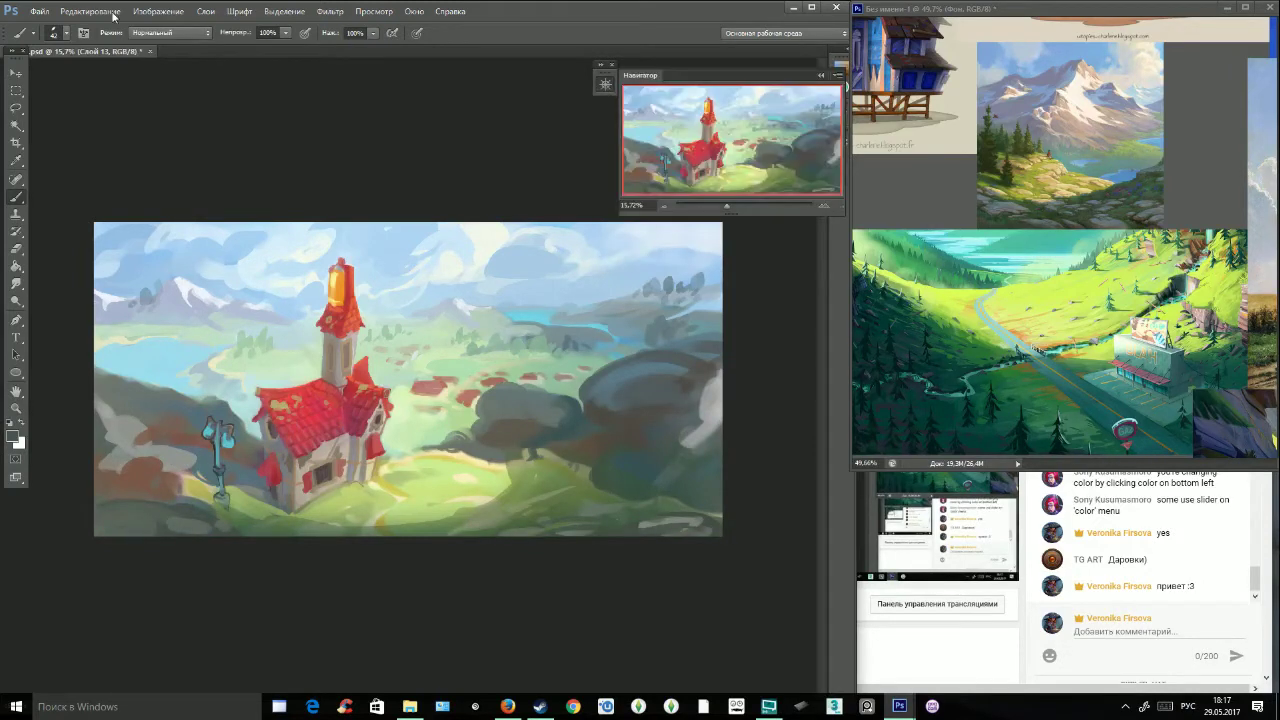
Sample the red of the house roof and enlarge the brush.
left_click(65, 33)
left_click(320, 413, "alt")
left_click(66, 33)
left_click_drag(87, 77, 96, 77)
Try red foliage strokes on the large right-hand tree and undo them.
mouse_move(683, 370)
left_mouse_down()
mouse_move(689, 386)
mouse_move(638, 386)
mouse_move(664, 410)
mouse_move(645, 444)
mouse_move(625, 448)
left_mouse_up()
left_click_drag(565, 415, 520, 395)
key("ctrl+alt+z")
key("ctrl+alt+z")
key("ctrl+alt+z")
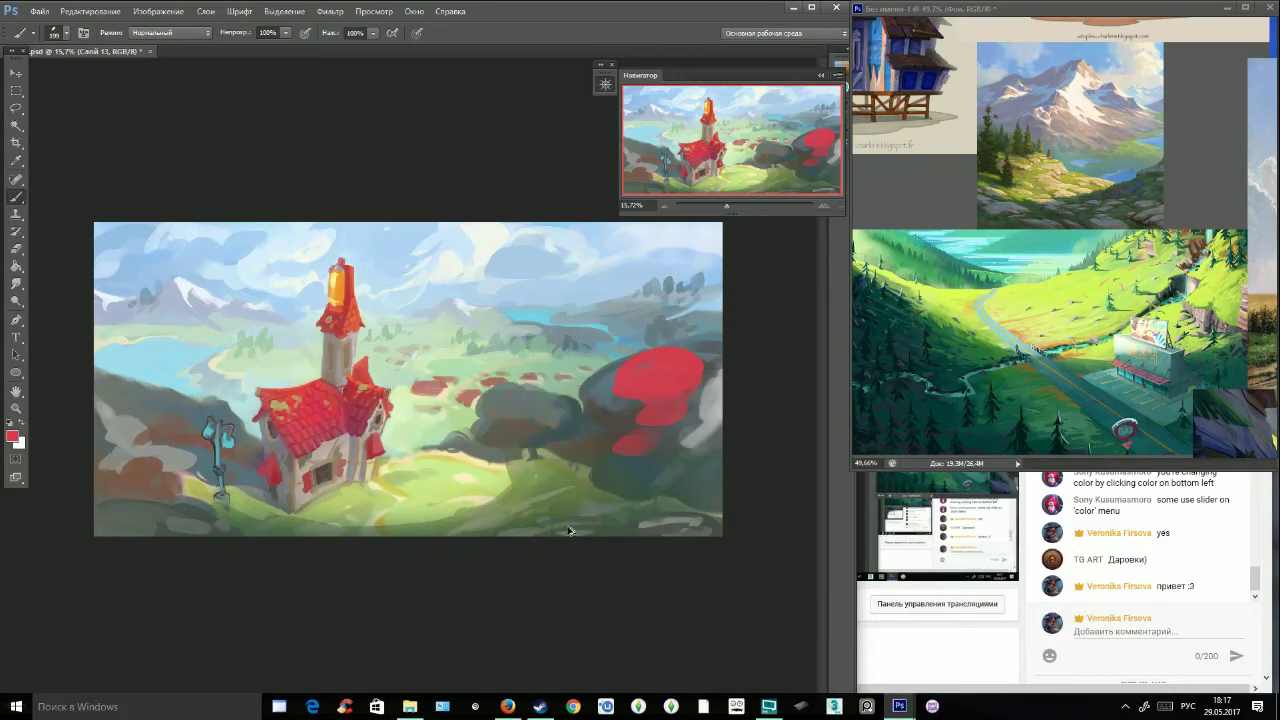
Add a new layer above Слой 13 for the red foliage.
left_click(820, 78)
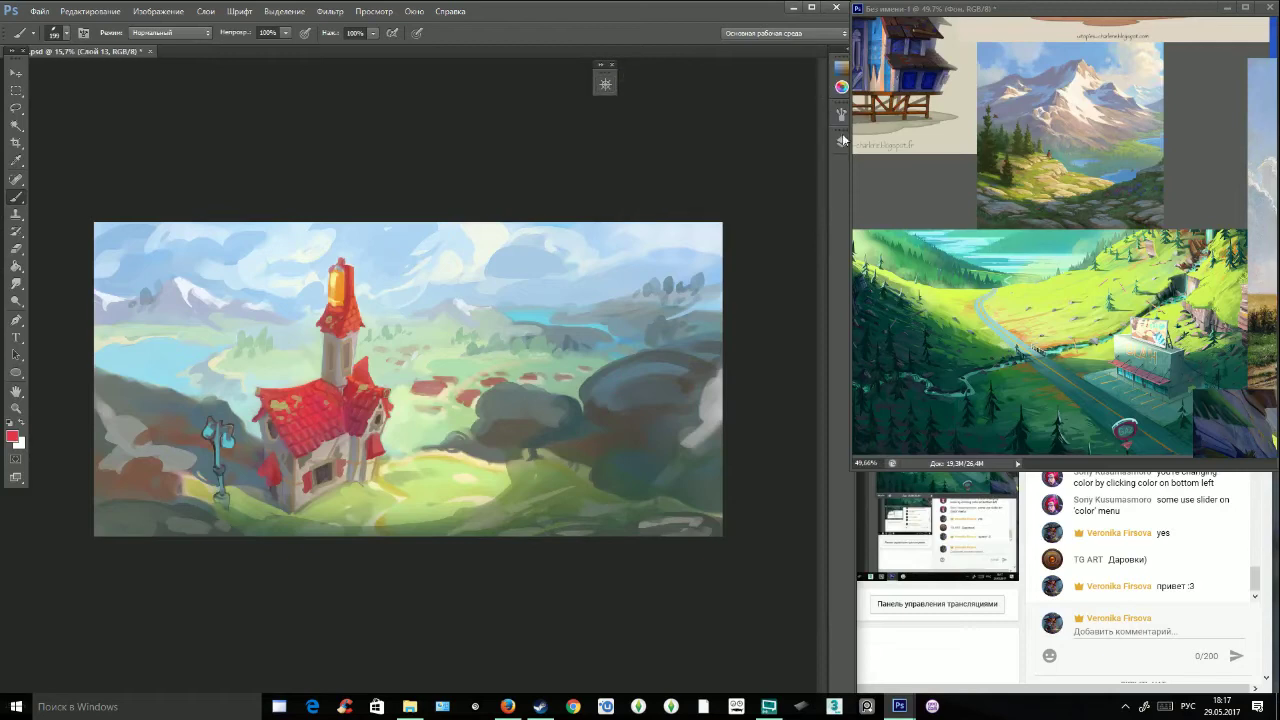
left_click(841, 141)
left_click(800, 262)
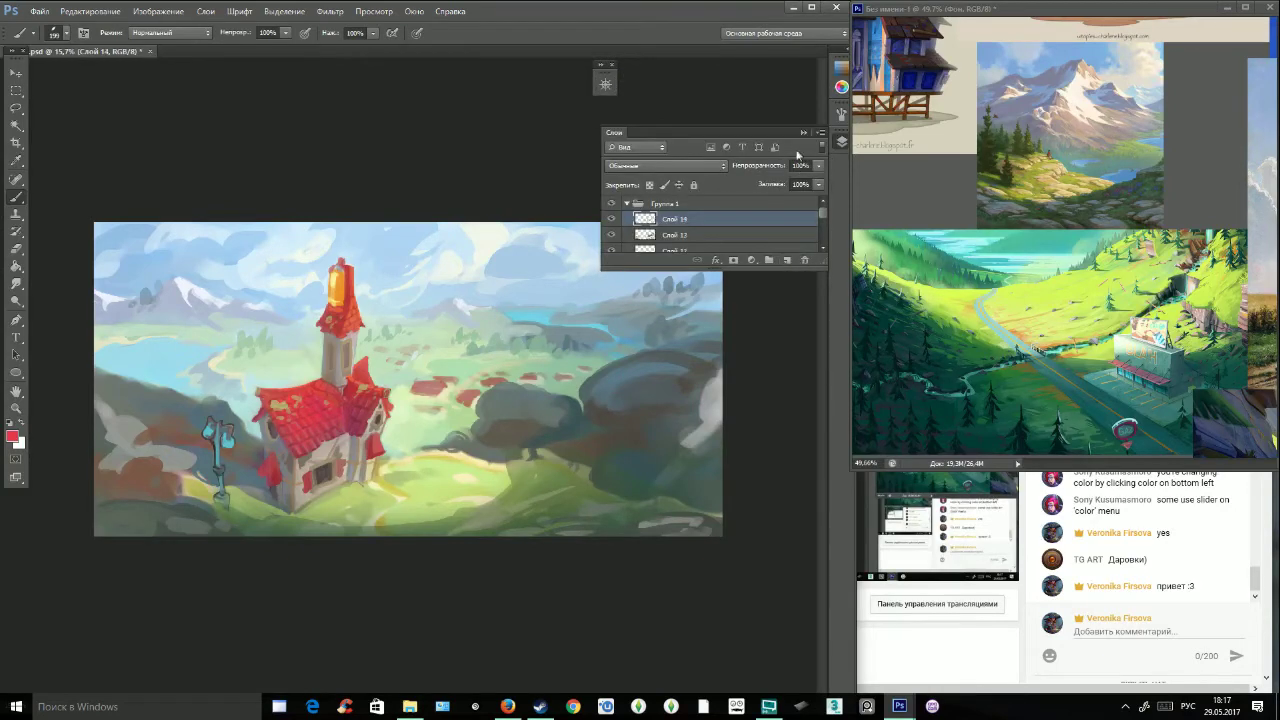
left_click(803, 132)
Choose a deeper red and cover the large right-hand tree and the bushes beneath it.
left_click(12, 435)
left_click(534, 257)
left_click(723, 204)
mouse_move(672, 391)
left_mouse_down()
mouse_move(642, 395)
mouse_move(649, 374)
mouse_move(692, 368)
mouse_move(634, 404)
mouse_move(618, 397)
mouse_move(613, 379)
mouse_move(625, 377)
mouse_move(607, 381)
mouse_move(626, 401)
mouse_move(619, 415)
mouse_move(672, 410)
left_mouse_up()
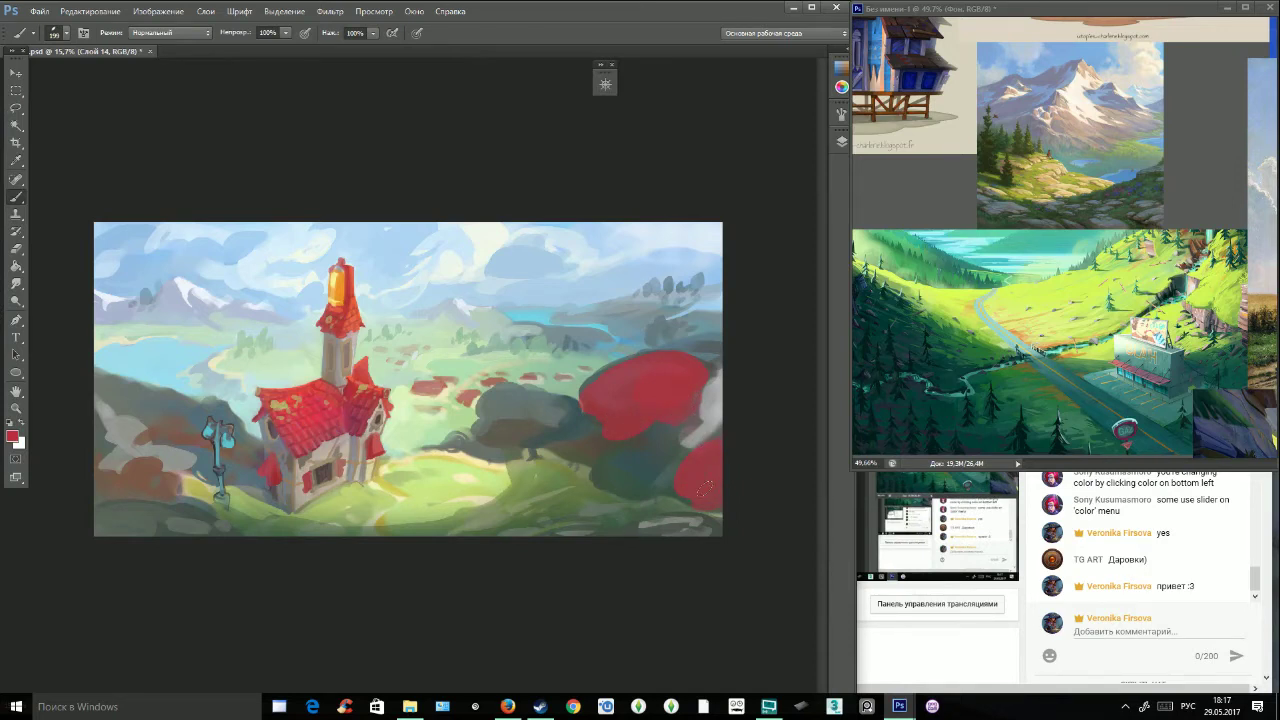
mouse_move(688, 455)
left_mouse_down()
mouse_move(636, 468)
mouse_move(656, 451)
left_mouse_up()
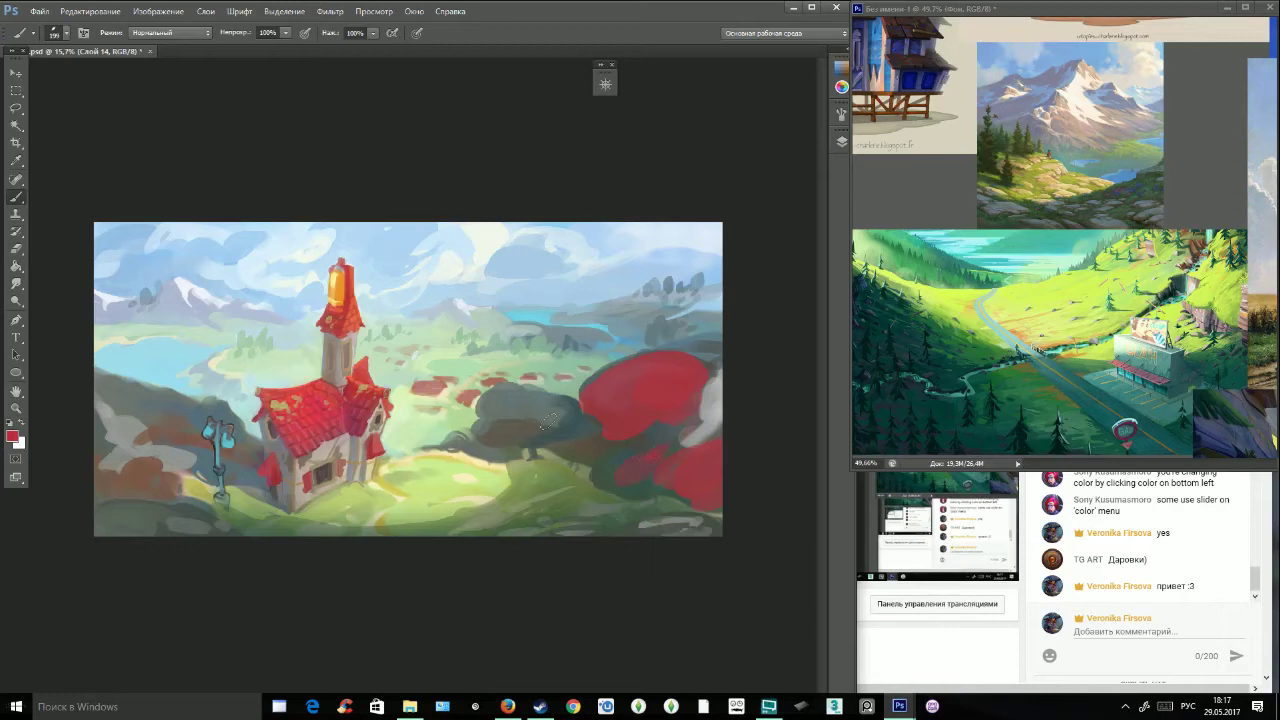
Paint red foliage beside the middle tree, over the lower right bushes and across the dark left slope.
left_click_drag(465, 448, 440, 446)
left_click(582, 384, "alt")
mouse_move(586, 388)
left_mouse_down()
mouse_move(634, 362)
mouse_move(592, 384)
left_mouse_up()
left_click(632, 372, "alt")
mouse_move(633, 463)
left_mouse_down()
mouse_move(612, 470)
mouse_move(655, 474)
mouse_move(643, 491)
mouse_move(702, 435)
left_mouse_up()
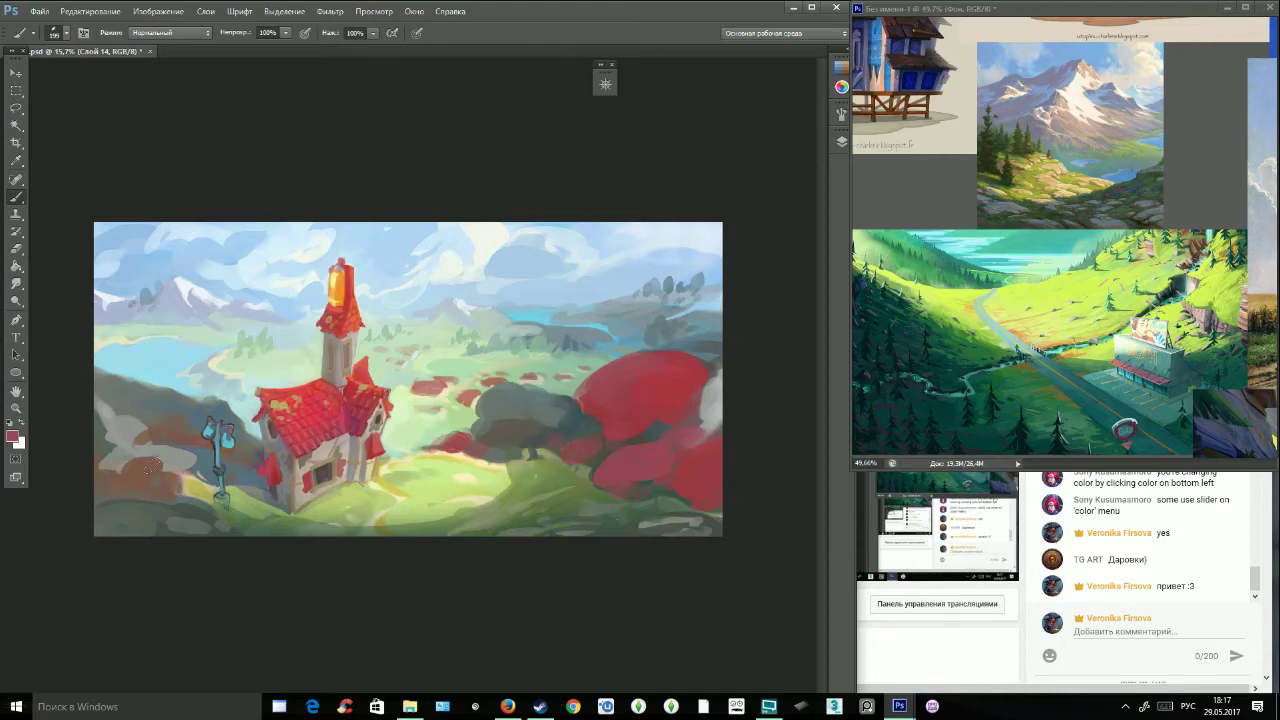
mouse_move(96, 438)
left_mouse_down()
mouse_move(118, 398)
mouse_move(105, 381)
mouse_move(165, 423)
mouse_move(189, 414)
mouse_move(176, 438)
mouse_move(92, 487)
left_mouse_up()
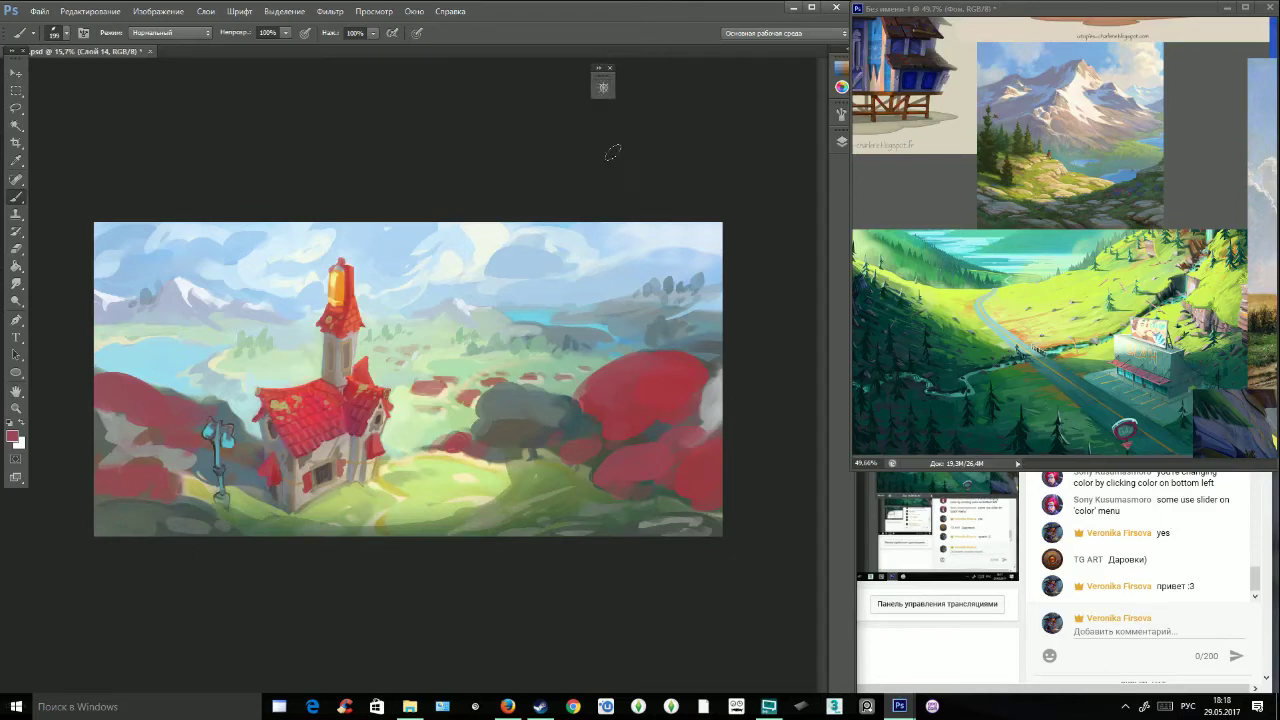
Try foliage strokes on the underside of the middle dark tree and undo them.
left_click(605, 86)
left_click_drag(712, 214, 730, 209)
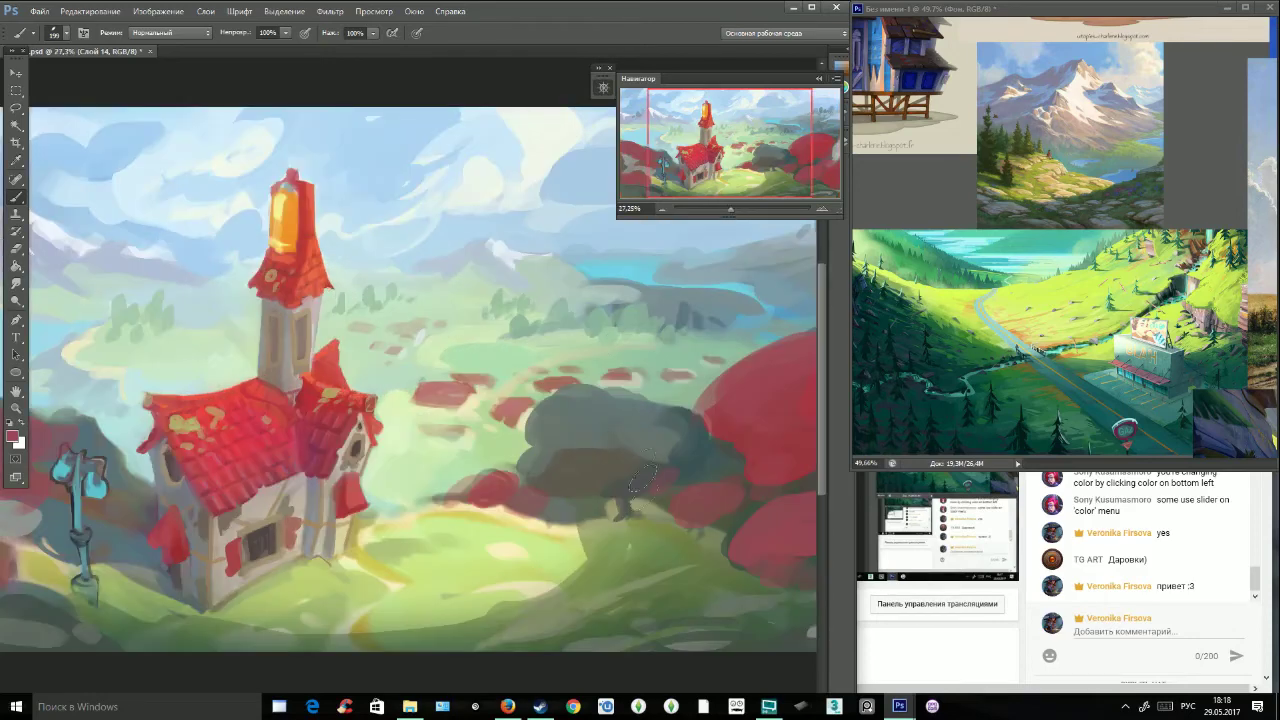
mouse_move(628, 468)
left_mouse_down()
mouse_move(578, 472)
mouse_move(549, 456)
mouse_move(666, 464)
mouse_move(647, 467)
left_mouse_up()
left_click(706, 455, "alt")
key("ctrl+alt+z")
key("ctrl+alt+z")
key("ctrl+alt+z")
Pick dark brown #5b3a1a and try it on the lower part of the middle tree.
left_click(586, 458, "alt")
left_click(14, 436)
left_click(531, 321)
left_click(598, 370)
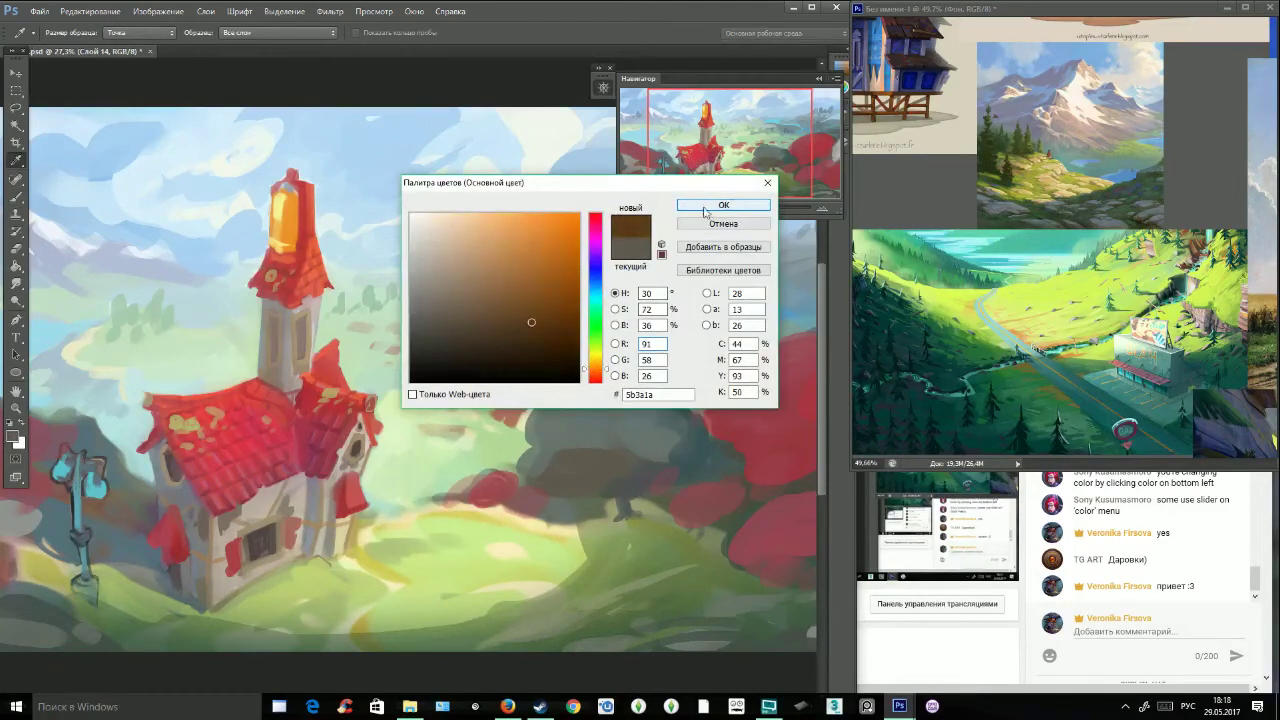
left_click(709, 207)
mouse_move(565, 466)
left_mouse_down()
mouse_move(541, 447)
mouse_move(594, 474)
left_mouse_up()
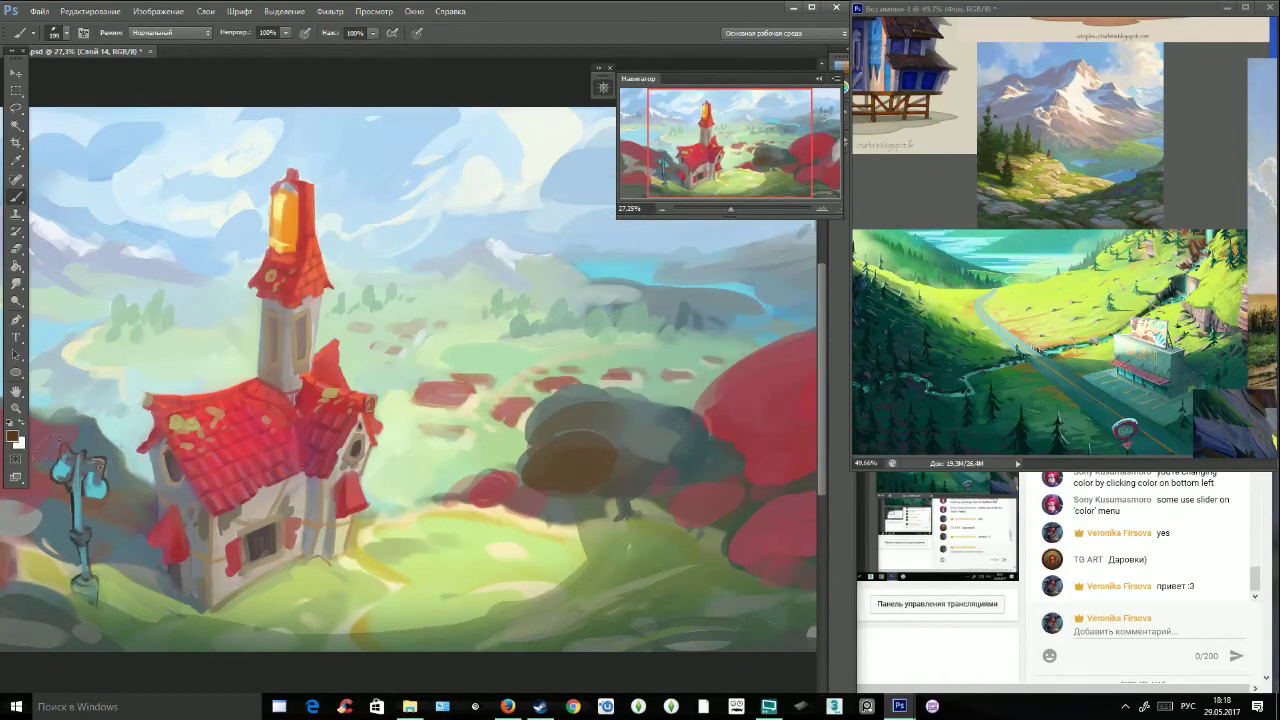
Try rusty brown #973d15 across the middle tree's crown and undo the last stroke.
left_click(16, 437)
left_click(556, 282)
left_click(596, 373)
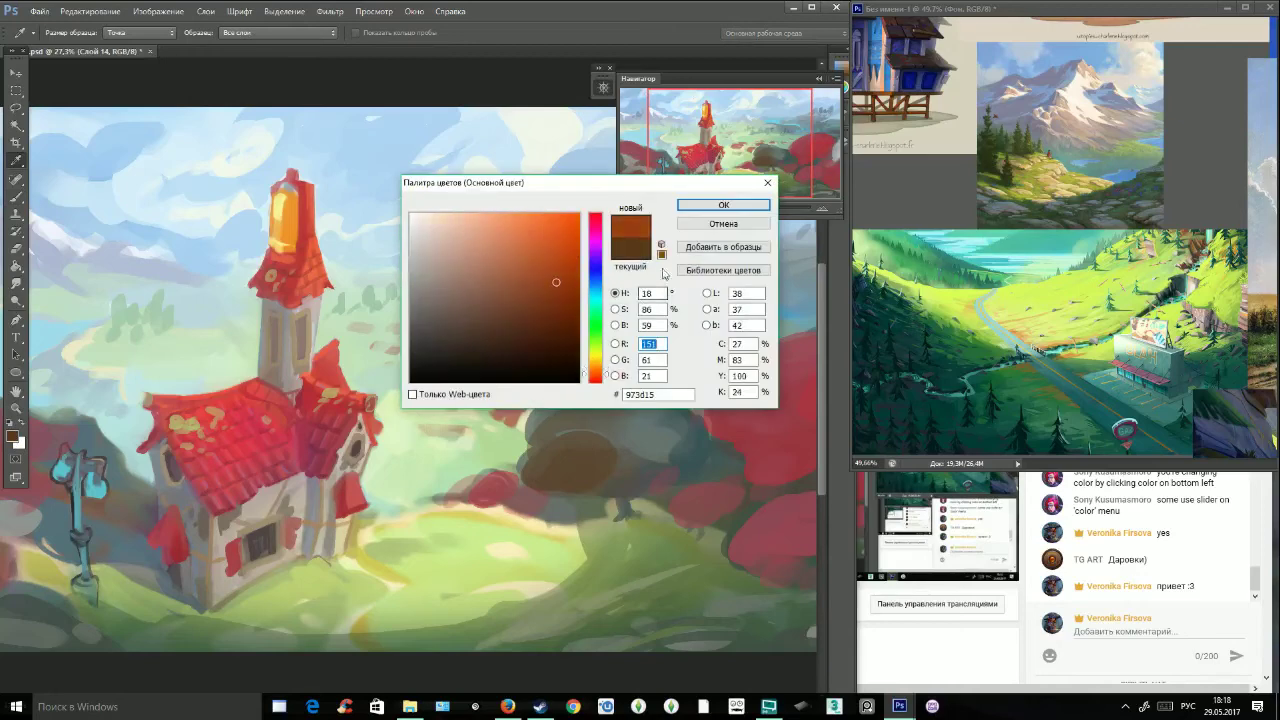
left_click(698, 207)
mouse_move(561, 444)
left_mouse_down()
mouse_move(555, 420)
mouse_move(668, 440)
mouse_move(648, 455)
left_mouse_up()
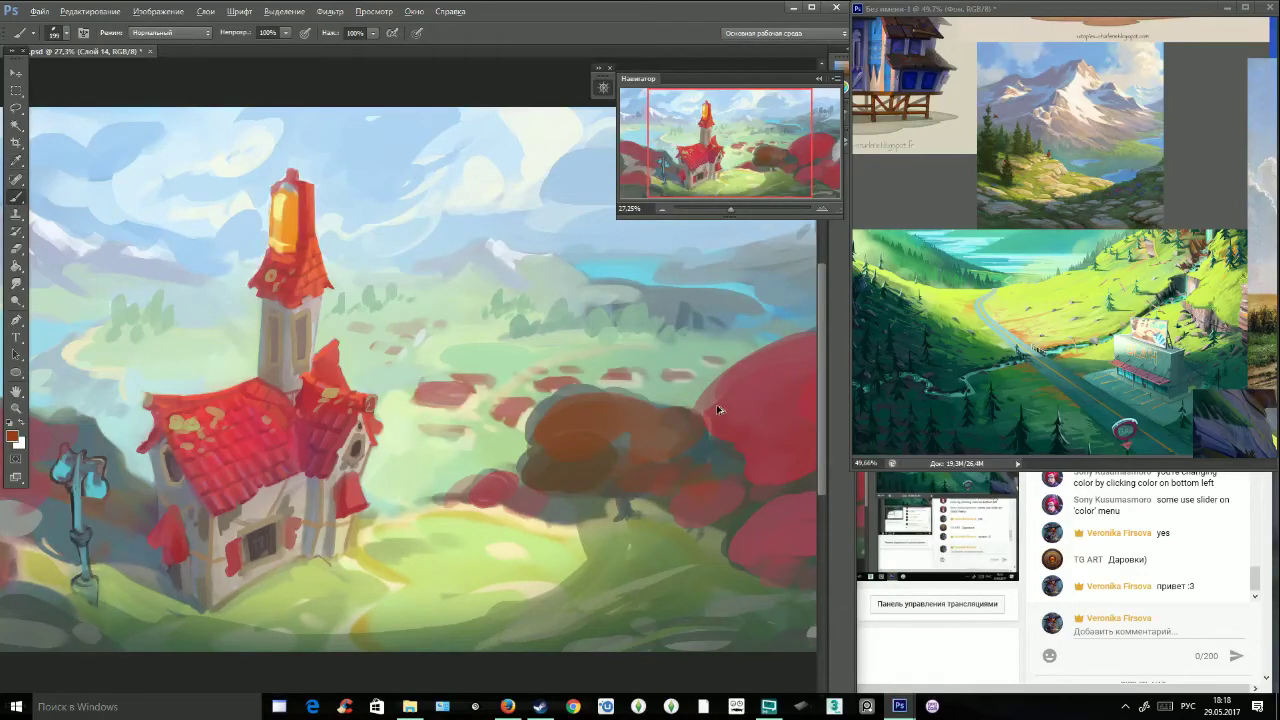
key("ctrl+z")
Cover the middle tree's crown with dark red and extend the red foliage to the bush on its left.
mouse_move(636, 425)
left_mouse_down()
mouse_move(575, 423)
mouse_move(583, 413)
mouse_move(565, 398)
mouse_move(547, 446)
mouse_move(616, 482)
left_mouse_up()
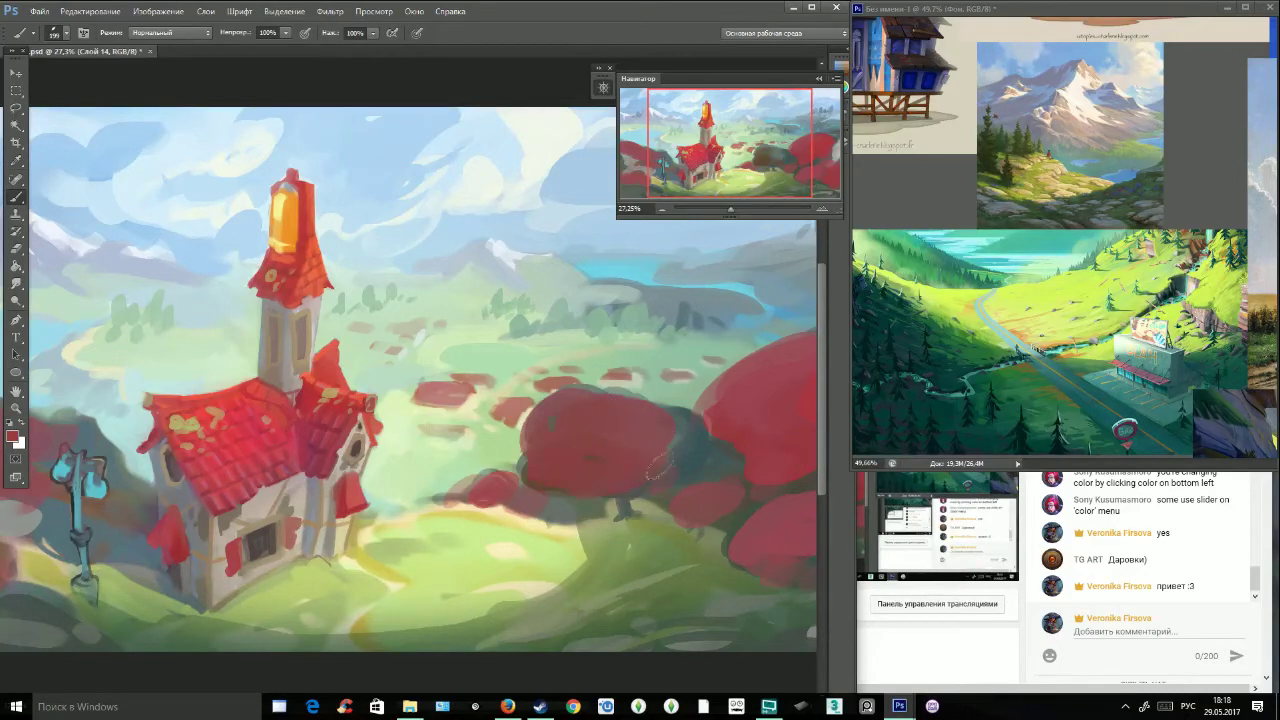
mouse_move(730, 209)
left_mouse_down()
mouse_move(711, 209)
mouse_move(730, 211)
left_mouse_up()
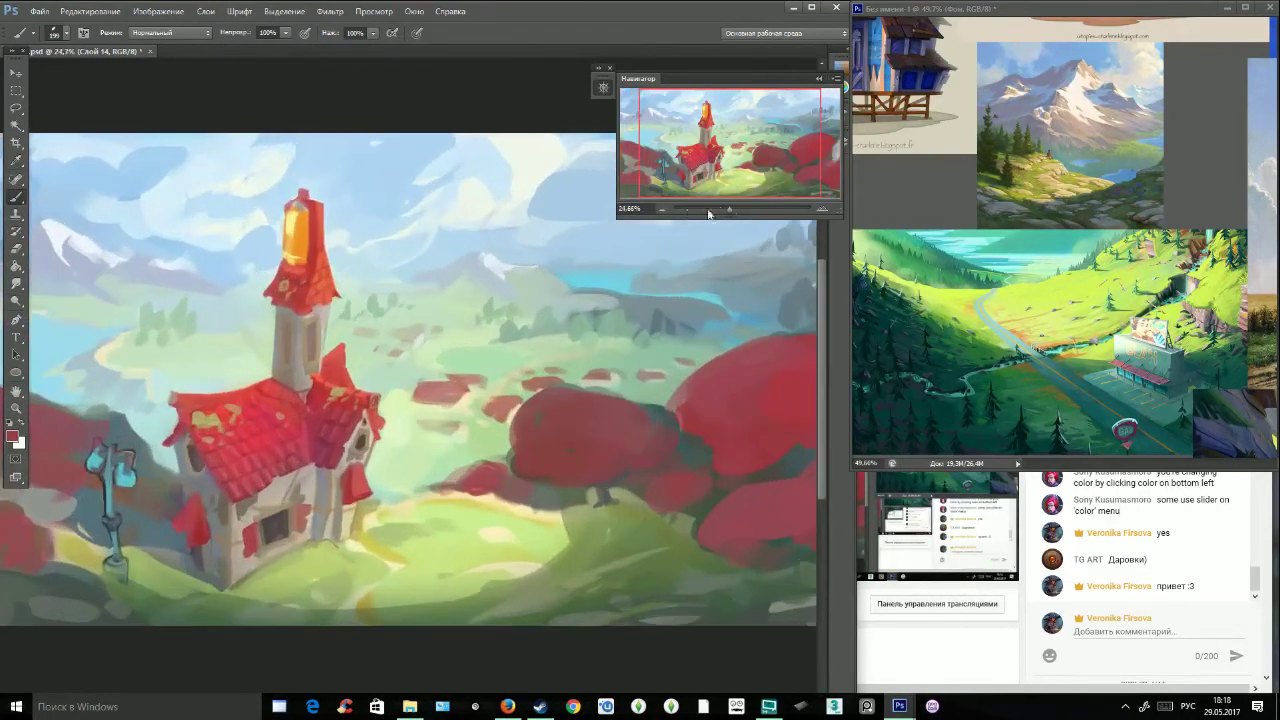
left_click(456, 469, "alt")
left_click_drag(454, 463, 463, 467)
left_click(481, 480, "alt")
Pick a rusty orange-red and paint the low bush between the house and the middle tree with it.
left_click(14, 436)
left_click_drag(597, 377, 597, 371)
left_click(541, 274)
left_click(698, 206)
mouse_move(480, 468)
left_mouse_down()
mouse_move(490, 494)
mouse_move(518, 505)
mouse_move(505, 468)
mouse_move(508, 490)
mouse_move(468, 472)
mouse_move(486, 482)
left_mouse_up()
left_click(487, 446, "alt")
left_click(486, 480, "alt")
left_click(465, 461, "alt")
left_click(488, 478, "alt")
Pick tan #b1915f and paint the distant field left of the tower.
left_click(169, 348, "alt")
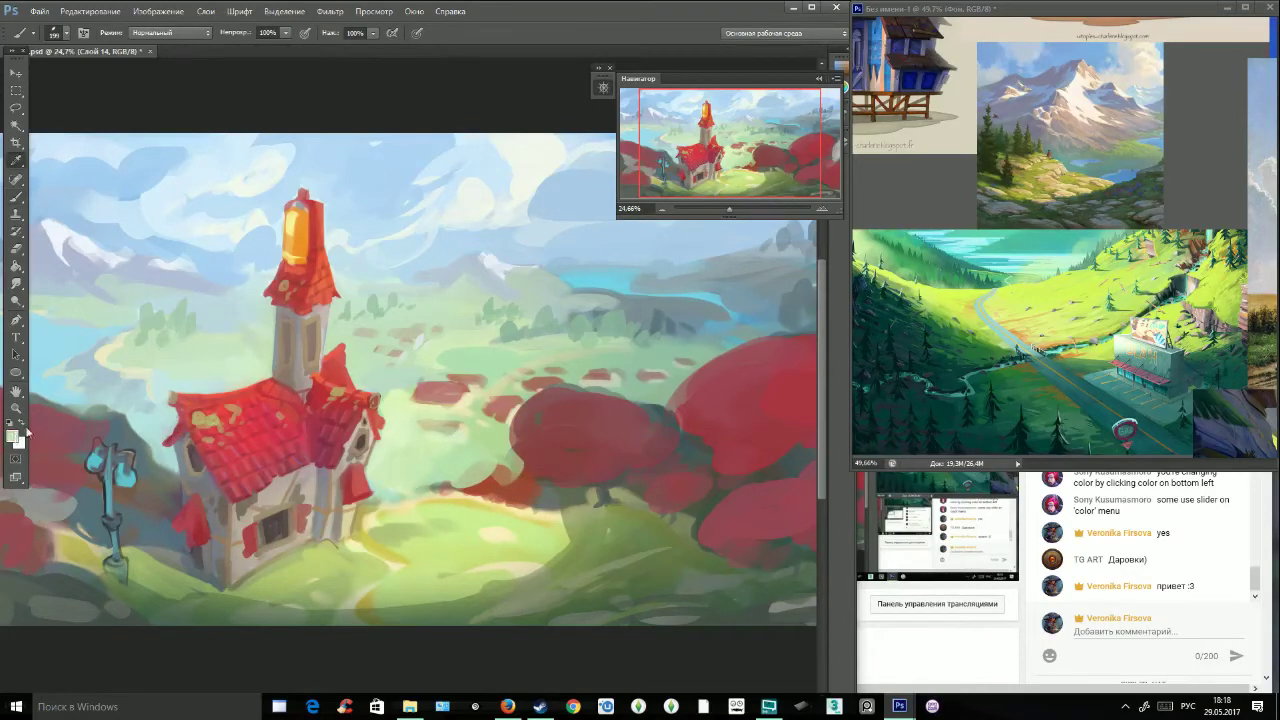
left_click(16, 438)
left_click_drag(595, 326, 595, 366)
left_click_drag(442, 236, 488, 265)
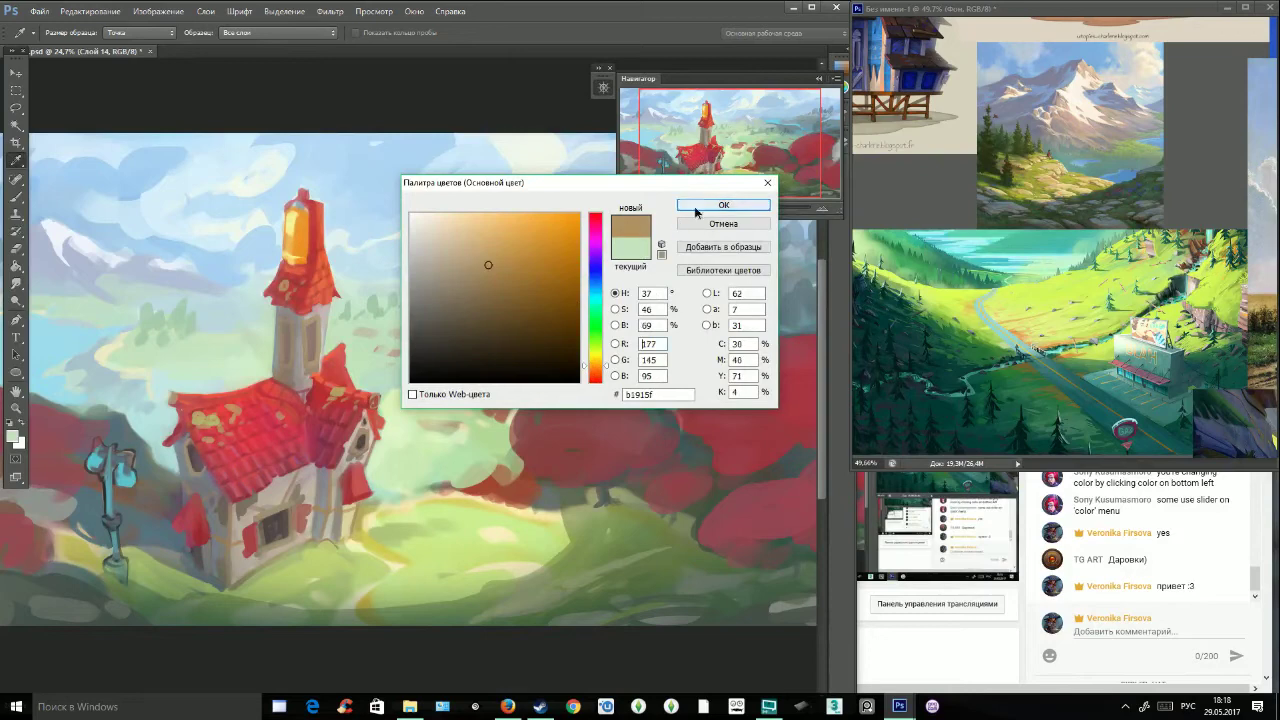
left_click(697, 211)
mouse_move(120, 355)
left_mouse_down()
mouse_move(250, 351)
mouse_move(161, 367)
mouse_move(195, 375)
left_mouse_up()
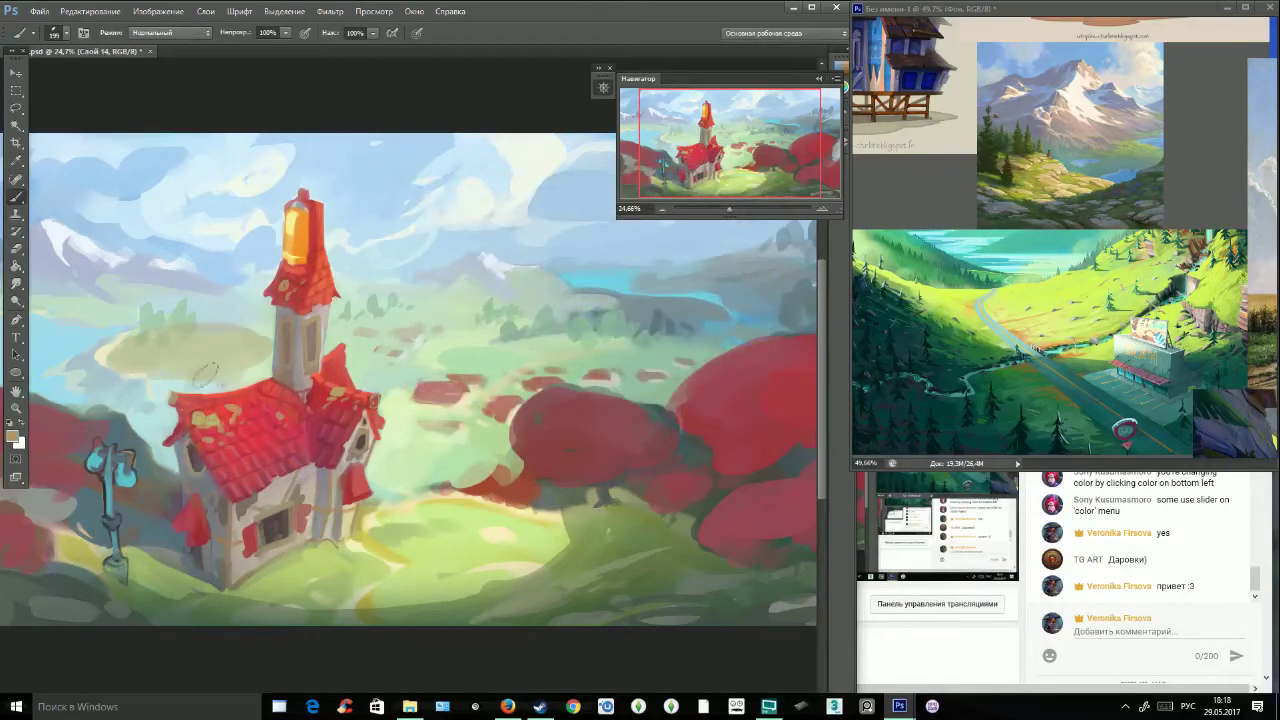
Pick orange #c4731c and paint autumn patches across the foreground meadow and the grass below the house.
left_click(457, 552, "alt")
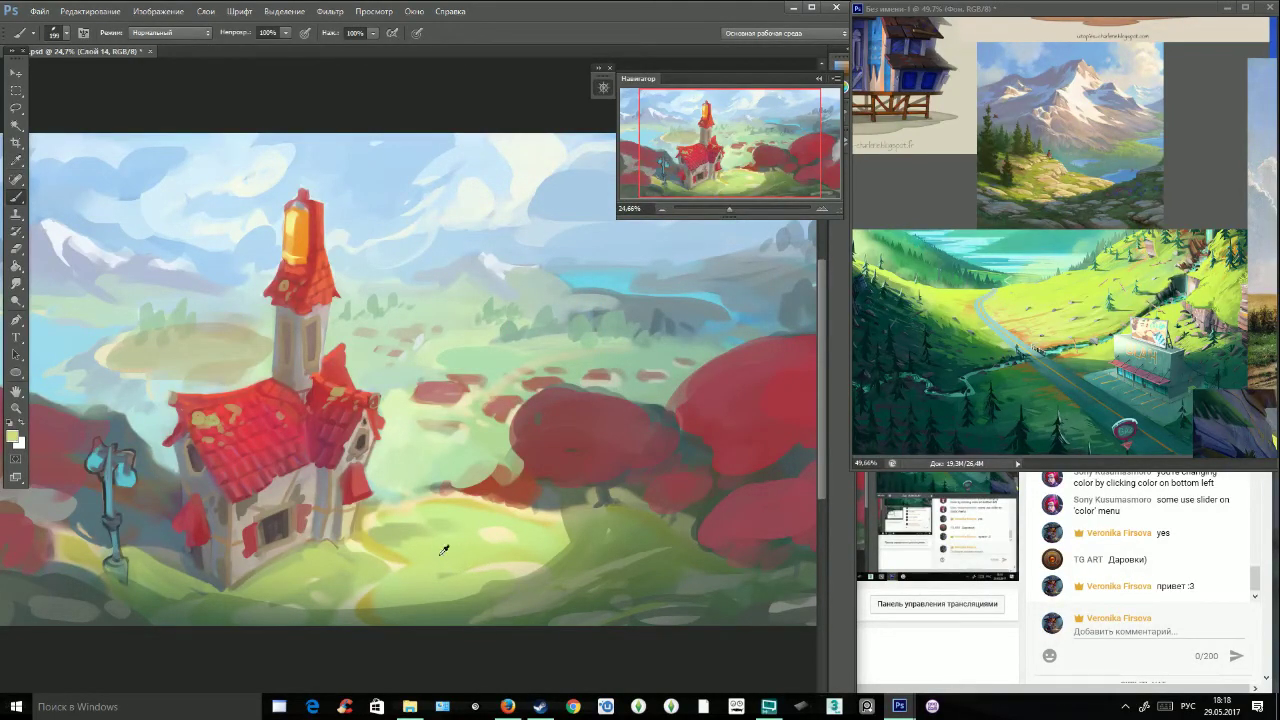
left_click(16, 437)
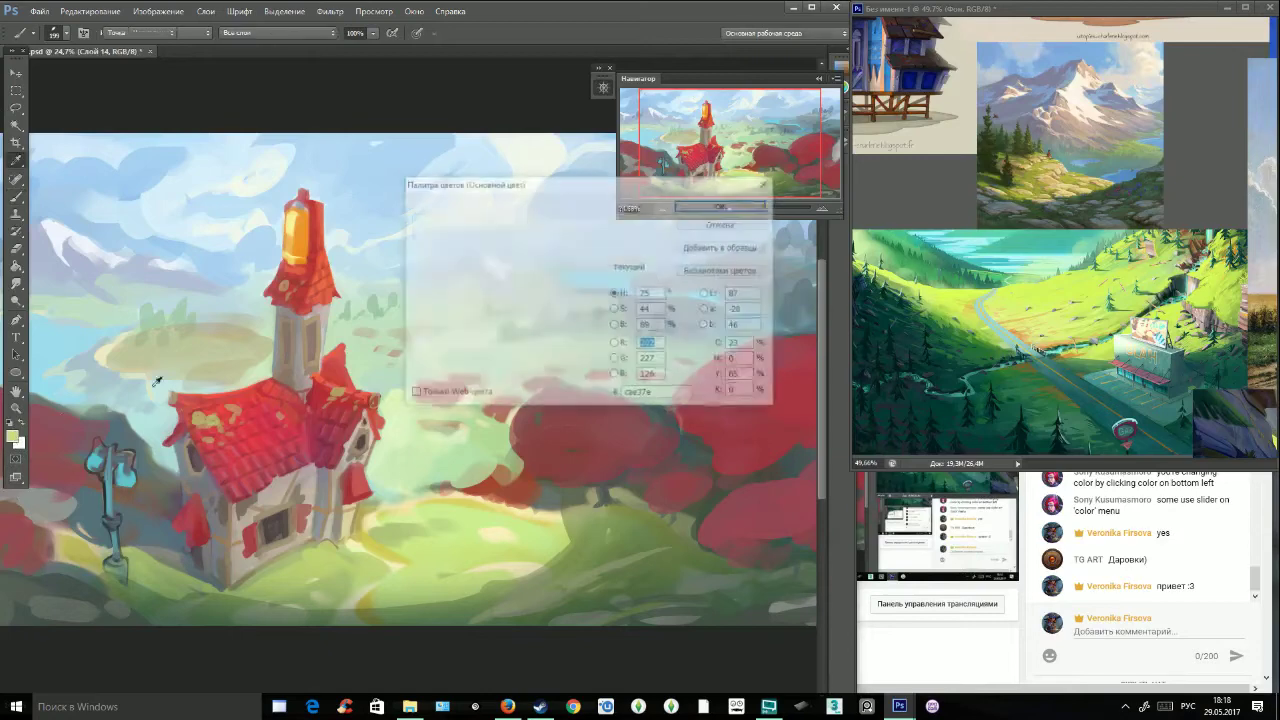
left_click_drag(594, 360, 594, 368)
left_click(556, 252)
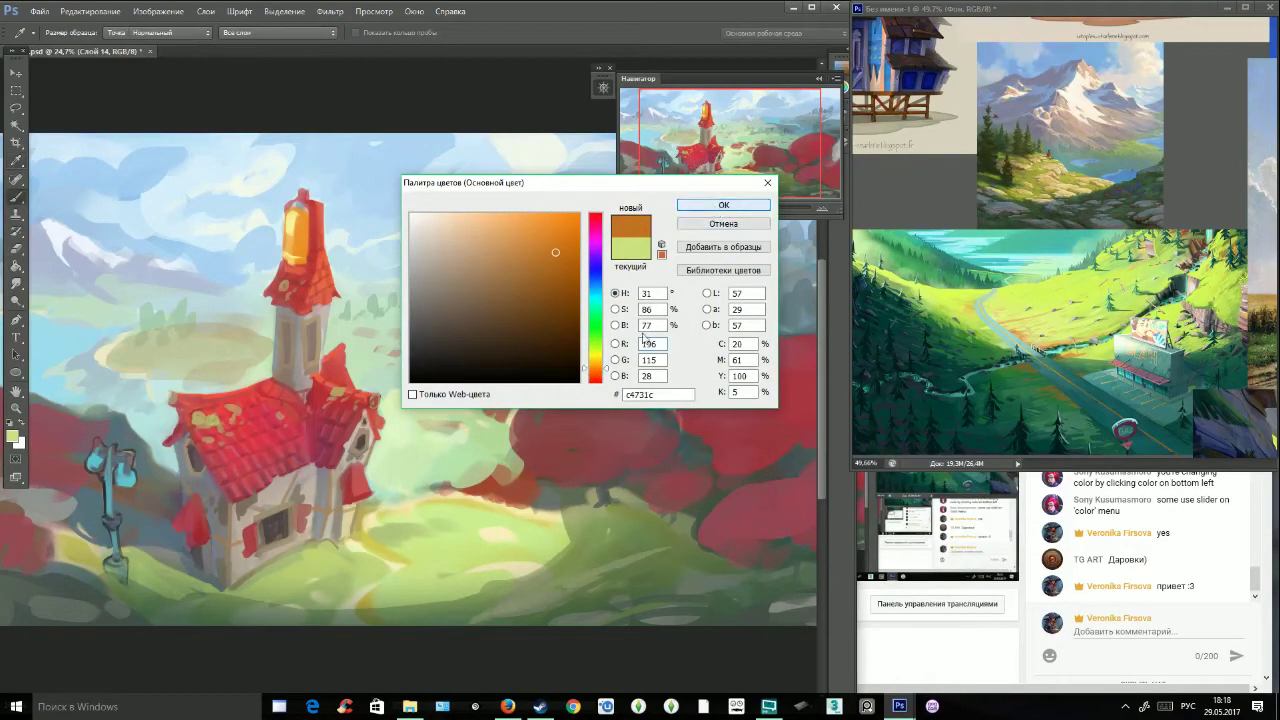
key("Return")
mouse_move(559, 553)
left_mouse_down()
mouse_move(439, 561)
mouse_move(527, 526)
mouse_move(534, 558)
left_mouse_up()
left_click_drag(422, 616, 456, 604)
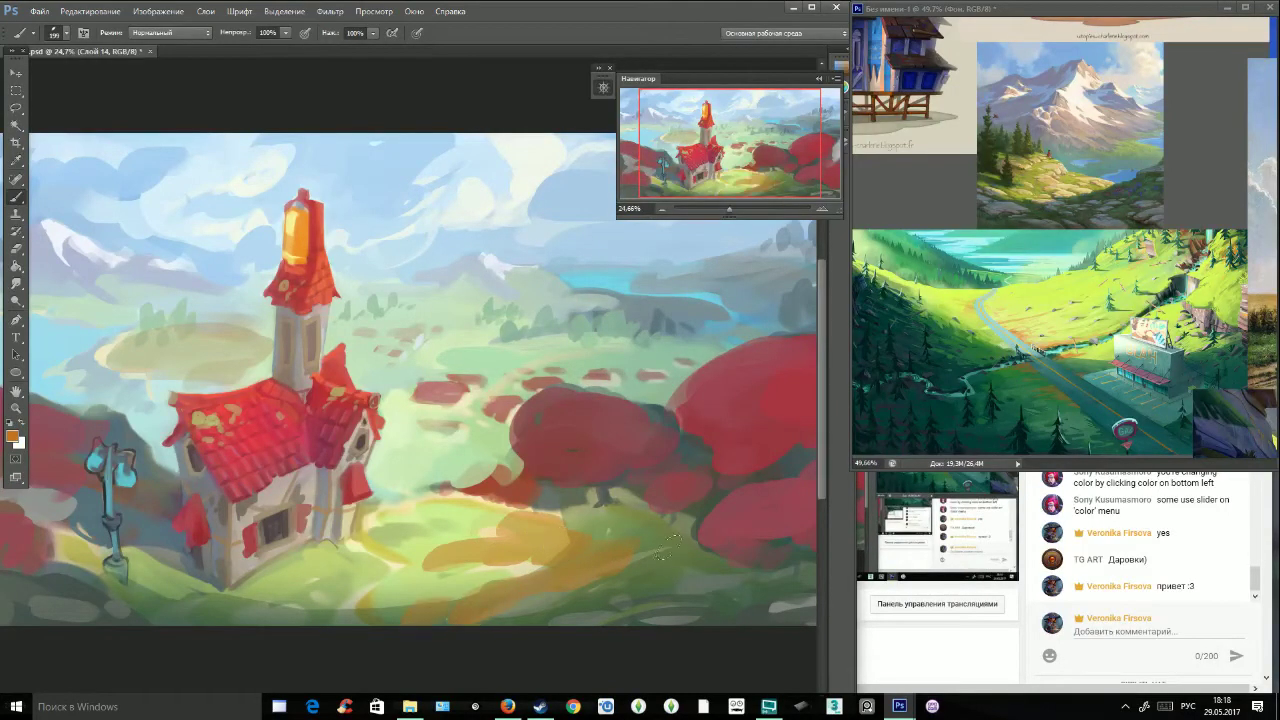
left_click_drag(688, 565, 525, 630)
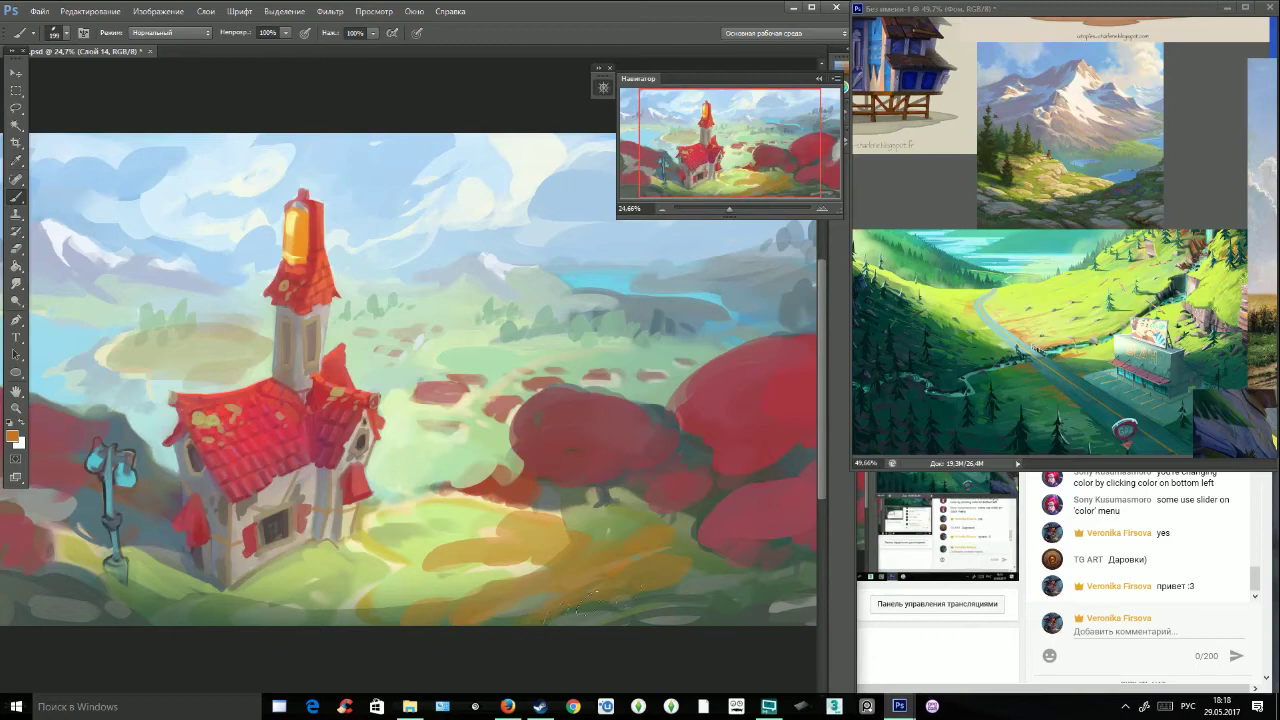
left_click_drag(235, 600, 362, 555)
Paint an orange patch over the distant fields to the right of the tower.
left_click_drag(729, 212, 725, 212)
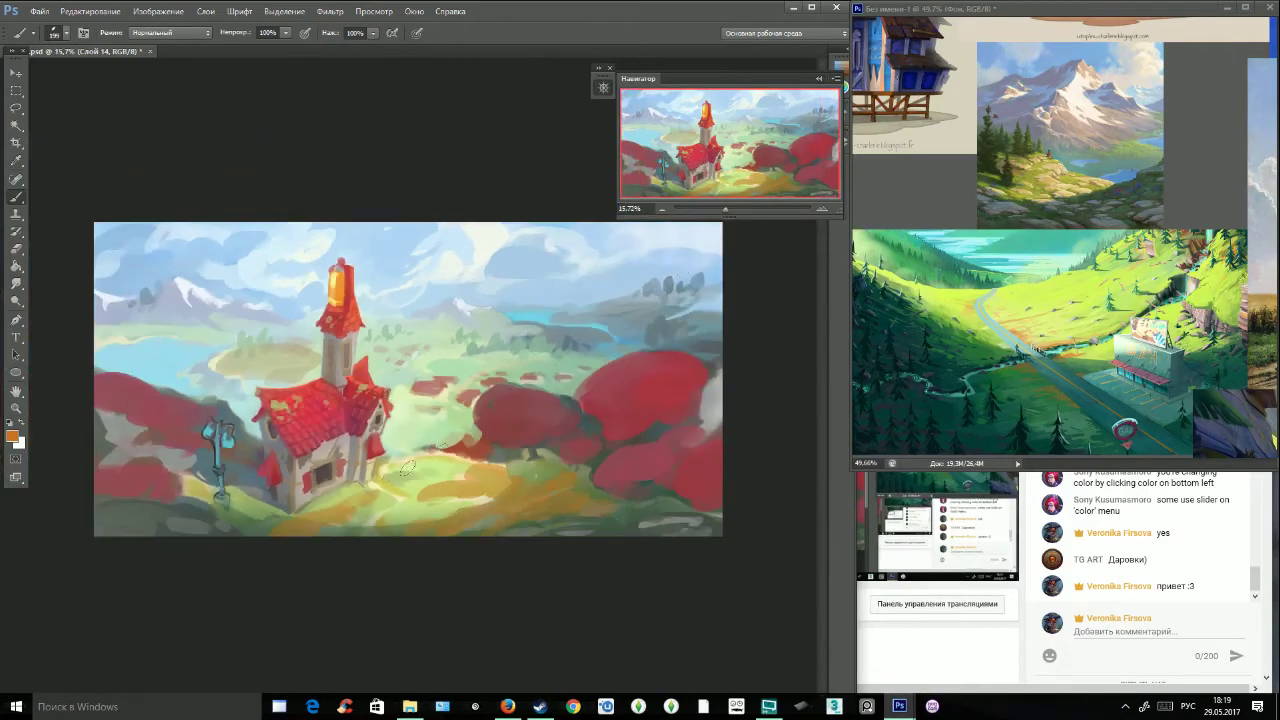
mouse_move(465, 355)
left_mouse_down()
mouse_move(540, 345)
mouse_move(584, 360)
left_mouse_up()
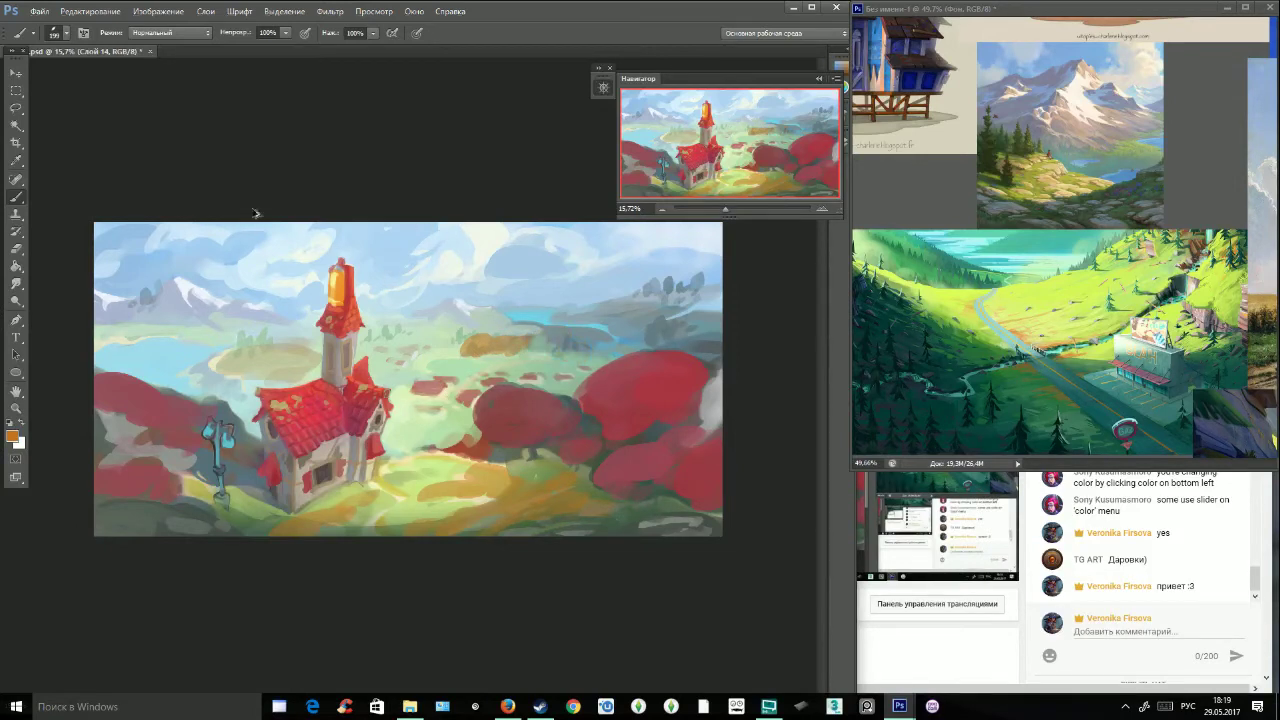
Try painting small orange tree accents in the distant fields on both sides of the tower.
left_click(62, 33)
left_click_drag(404, 332, 438, 335)
left_click_drag(231, 348, 258, 350)
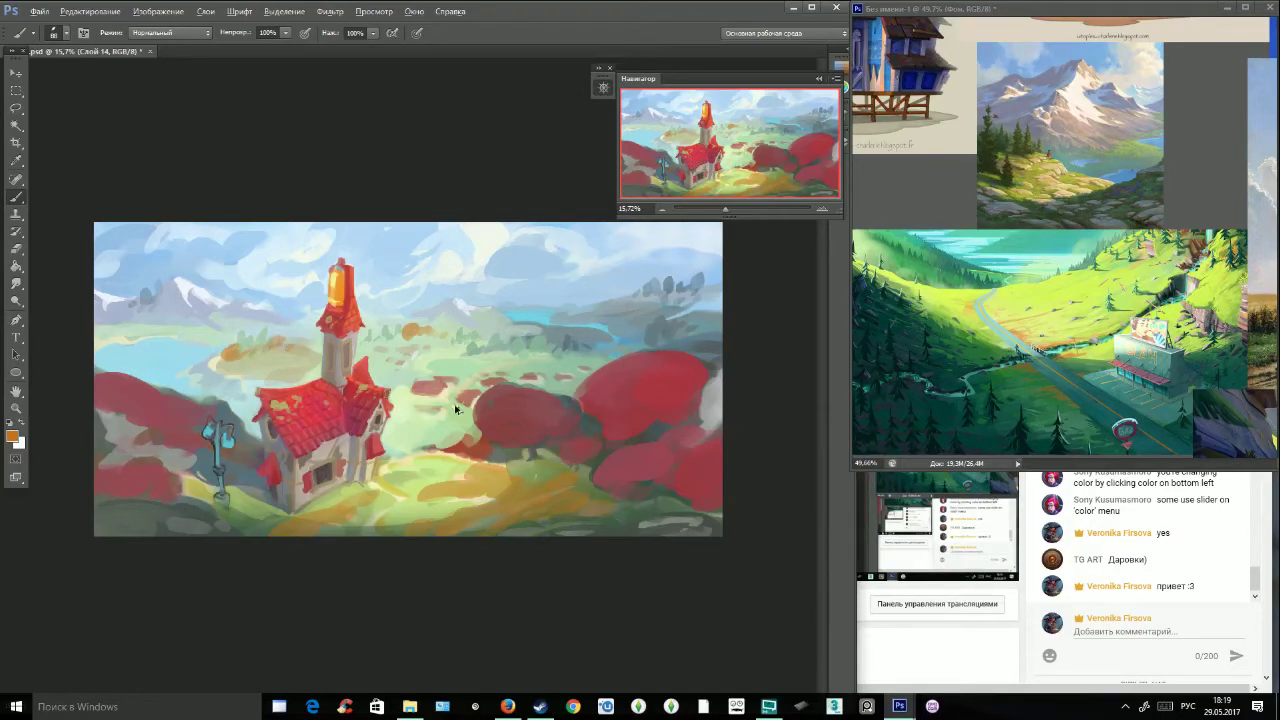
Pick a bright red-orange and paint rows of small autumn trees across the distant fields to the right of the tower.
left_click(502, 343, "alt")
left_click(13, 437)
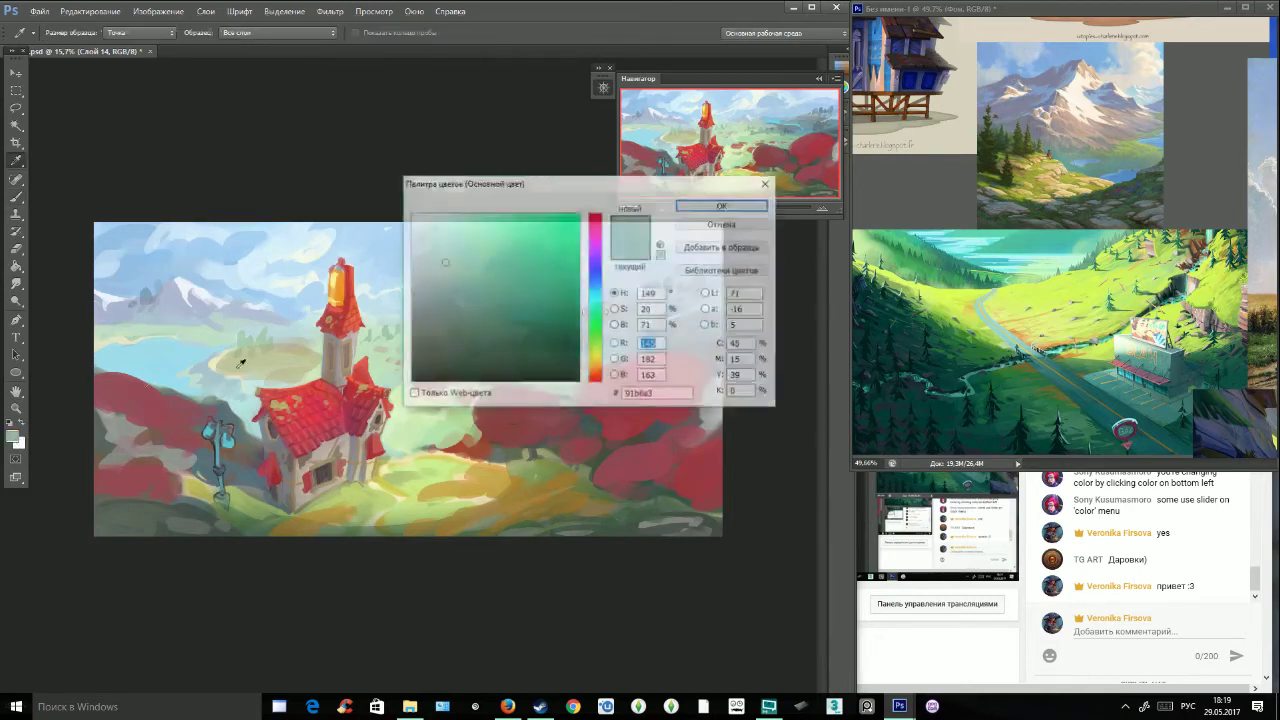
left_click(595, 375)
left_click(536, 219)
left_click_drag(536, 219, 540, 220)
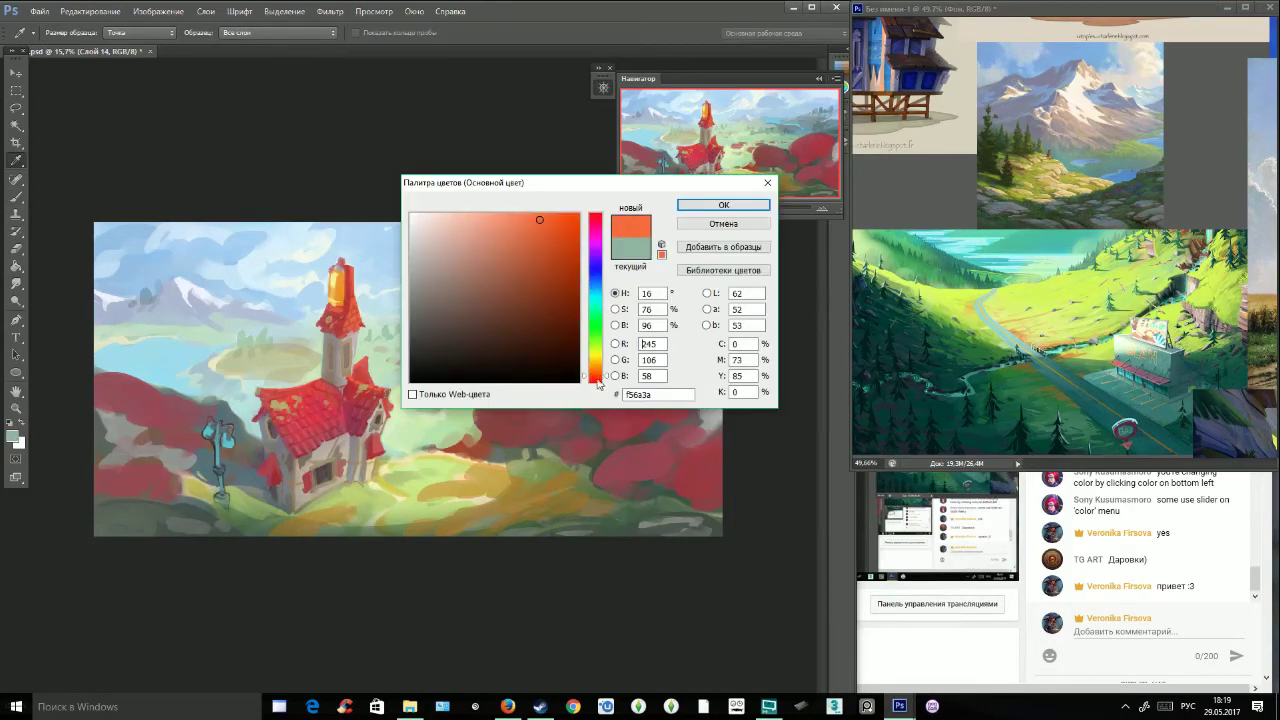
left_click(598, 379)
left_click(677, 208)
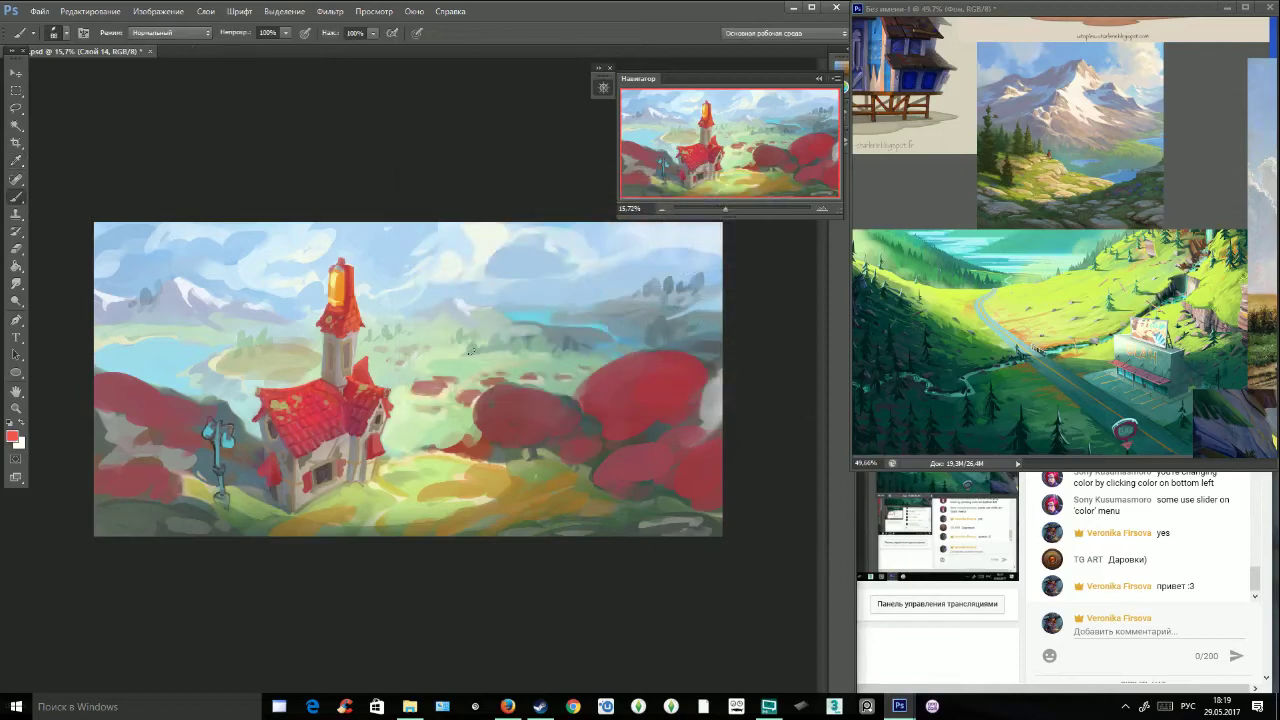
mouse_move(494, 350)
left_mouse_down()
mouse_move(549, 350)
mouse_move(457, 360)
mouse_move(540, 344)
left_mouse_up()
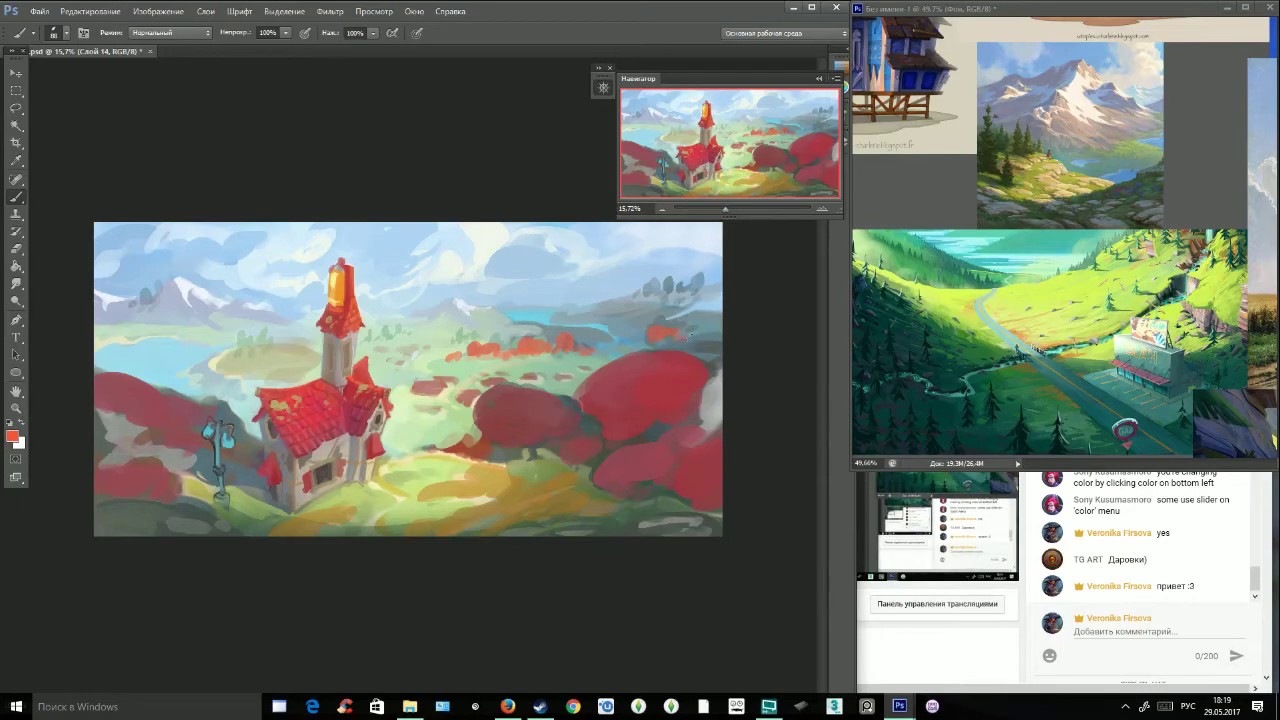
Open the reference image Concept art 23 from the дракон folder and examine its lower autumn panels up close.
left_click(40, 11)
left_click(60, 34)
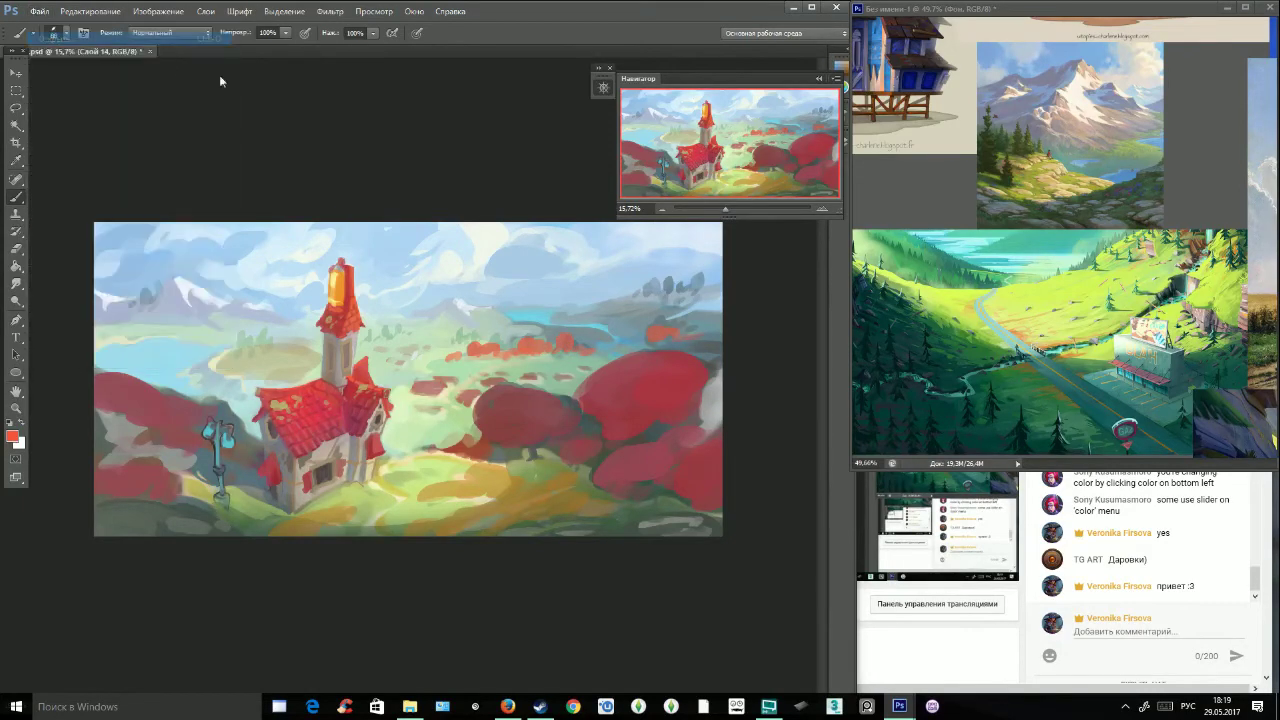
left_click(354, 110)
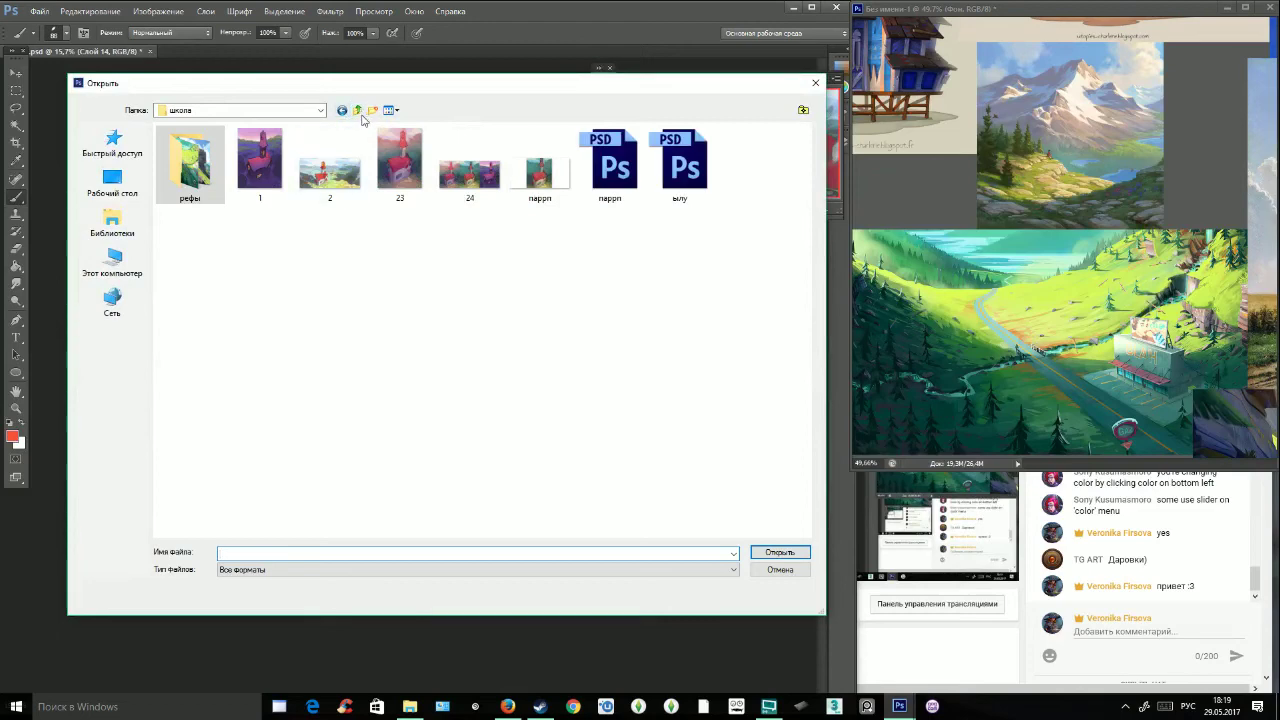
left_click(356, 110)
double_click(190, 297)
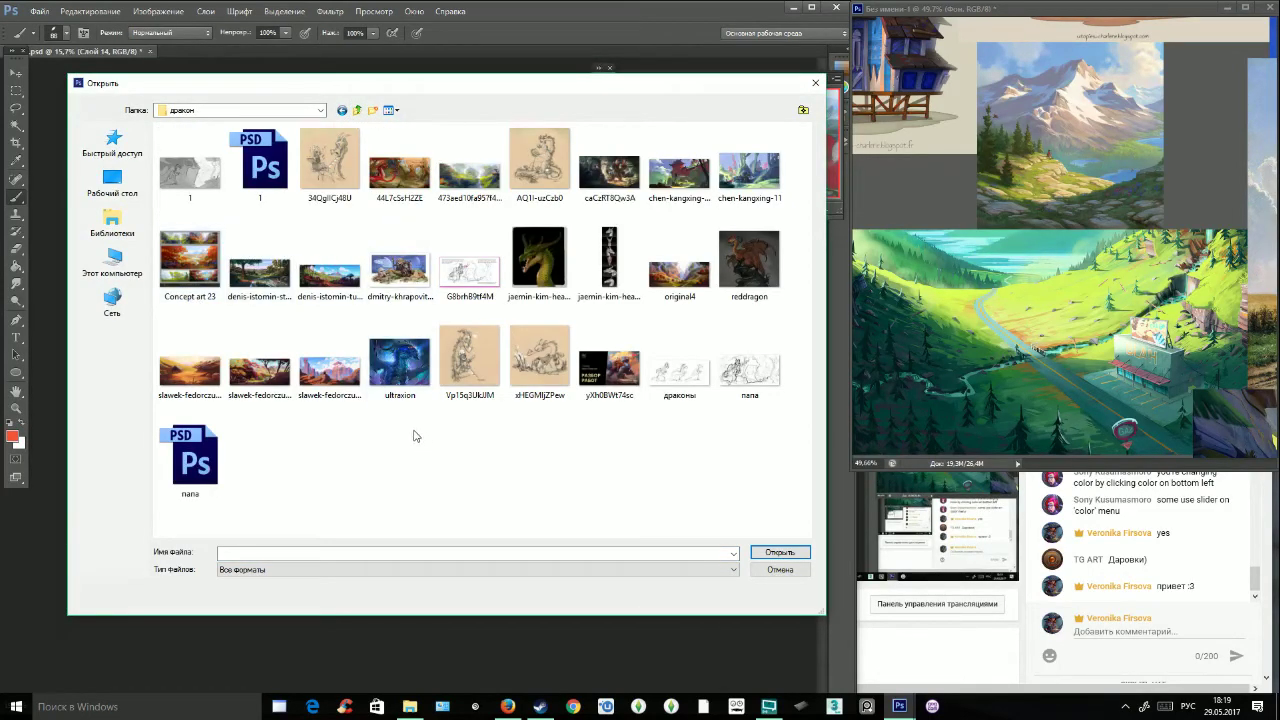
double_click(190, 260)
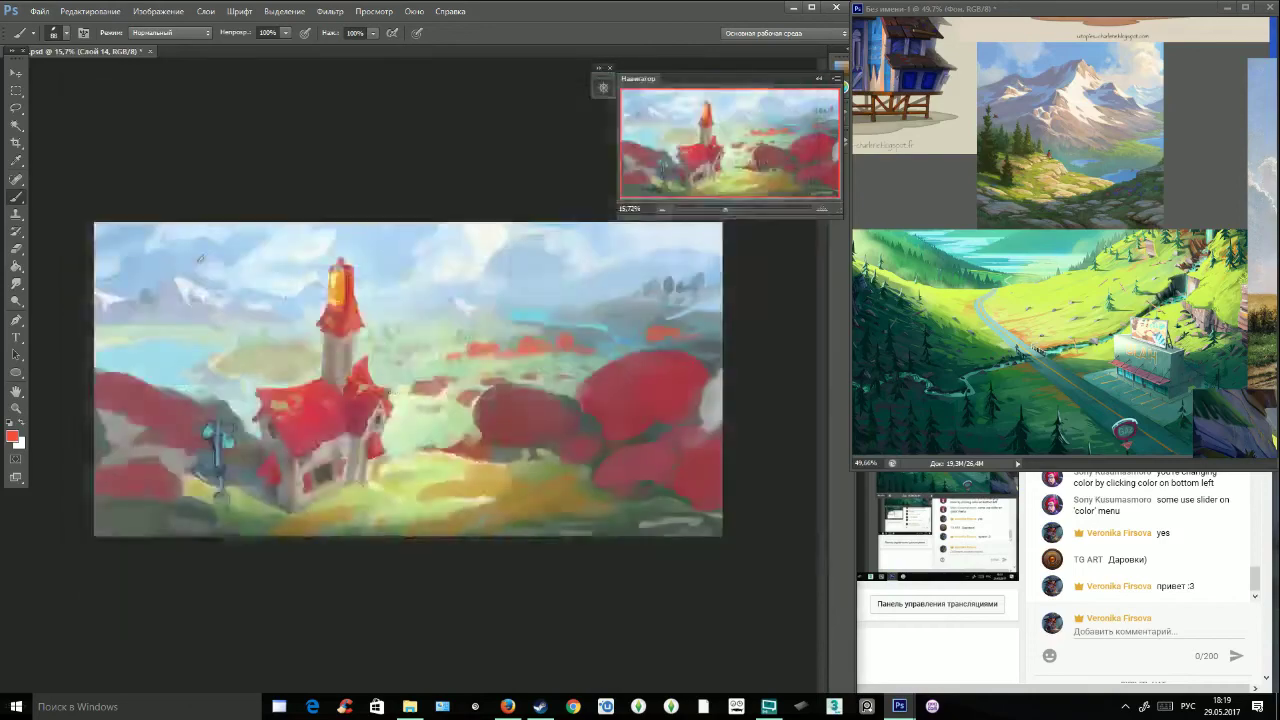
left_click_drag(429, 87, 497, 126)
left_click_drag(741, 209, 755, 209)
left_click_drag(733, 155, 765, 176)
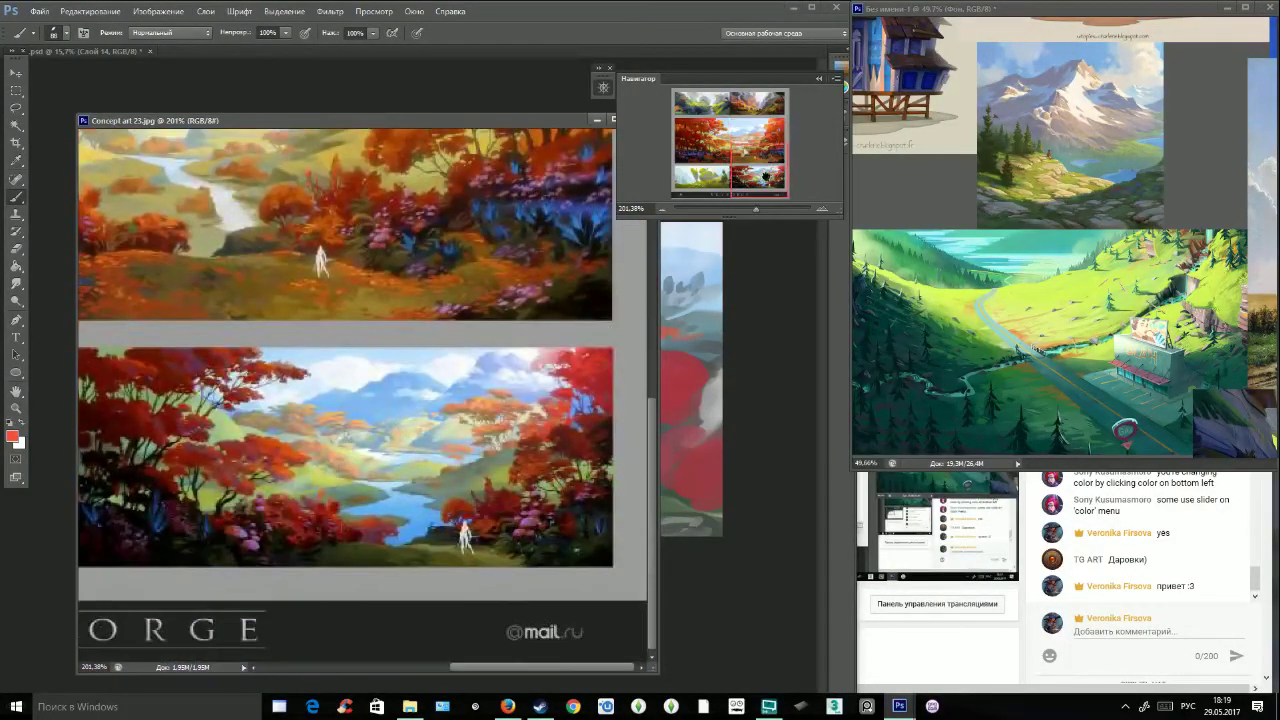
Copy the Concept art 23 image into the reference collage and close its separate window.
left_click(16, 73)
left_click_drag(632, 250, 1001, 244)
left_click_drag(455, 119, 325, 209)
left_click(511, 209)
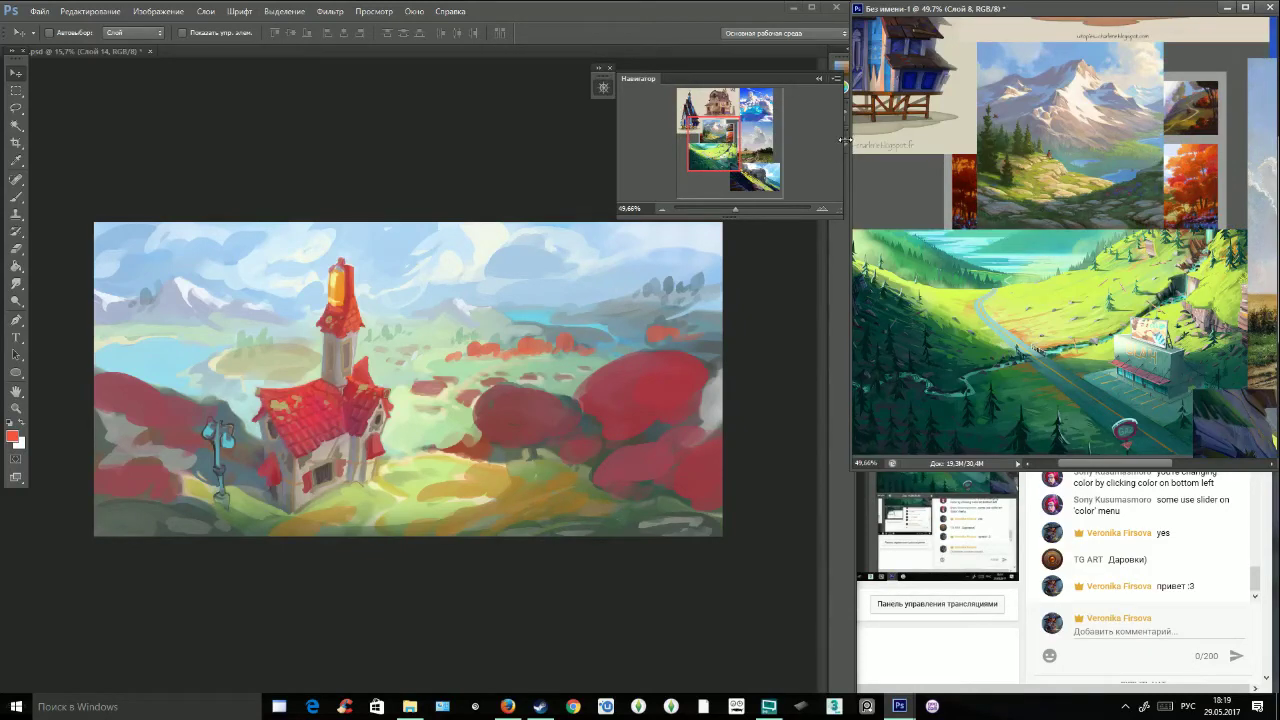
Bring the autumn reference layer to the front of the collage, shift it slightly lower, and return to the landscape painting.
left_click_drag(806, 82, 651, 63)
left_click(842, 142)
left_click_drag(823, 210, 784, 199)
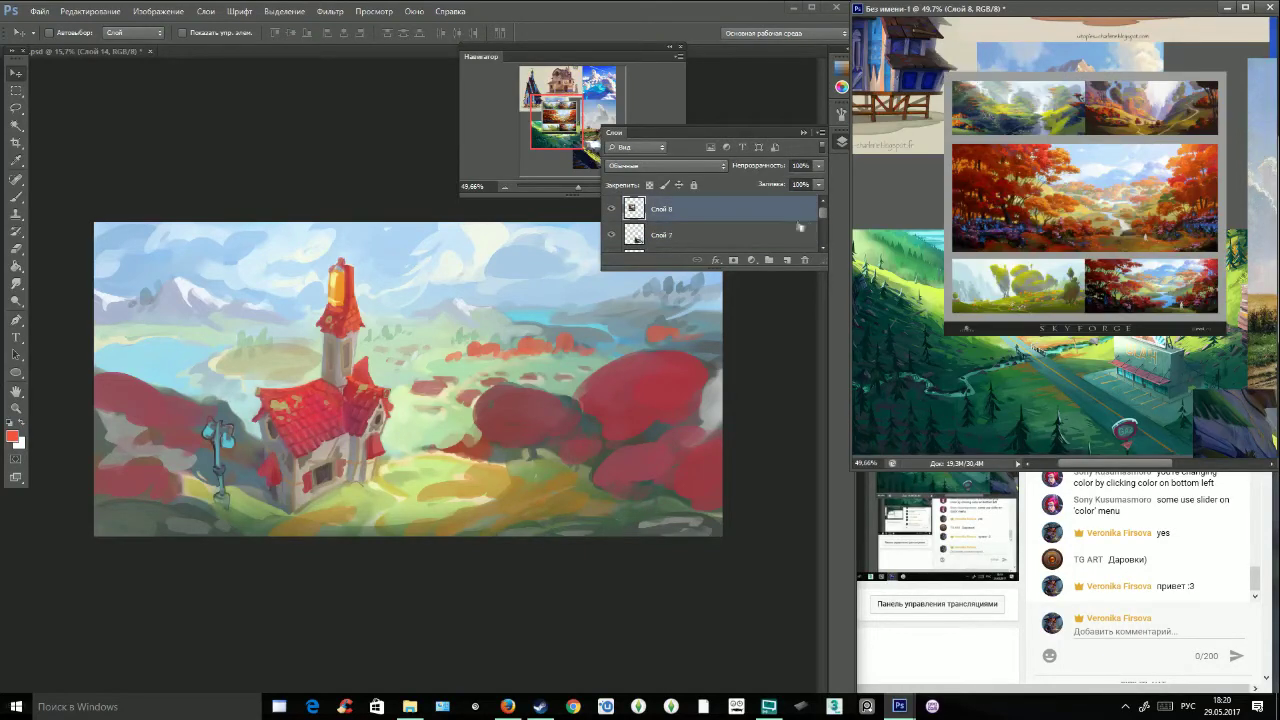
left_click_drag(1050, 180, 1053, 231)
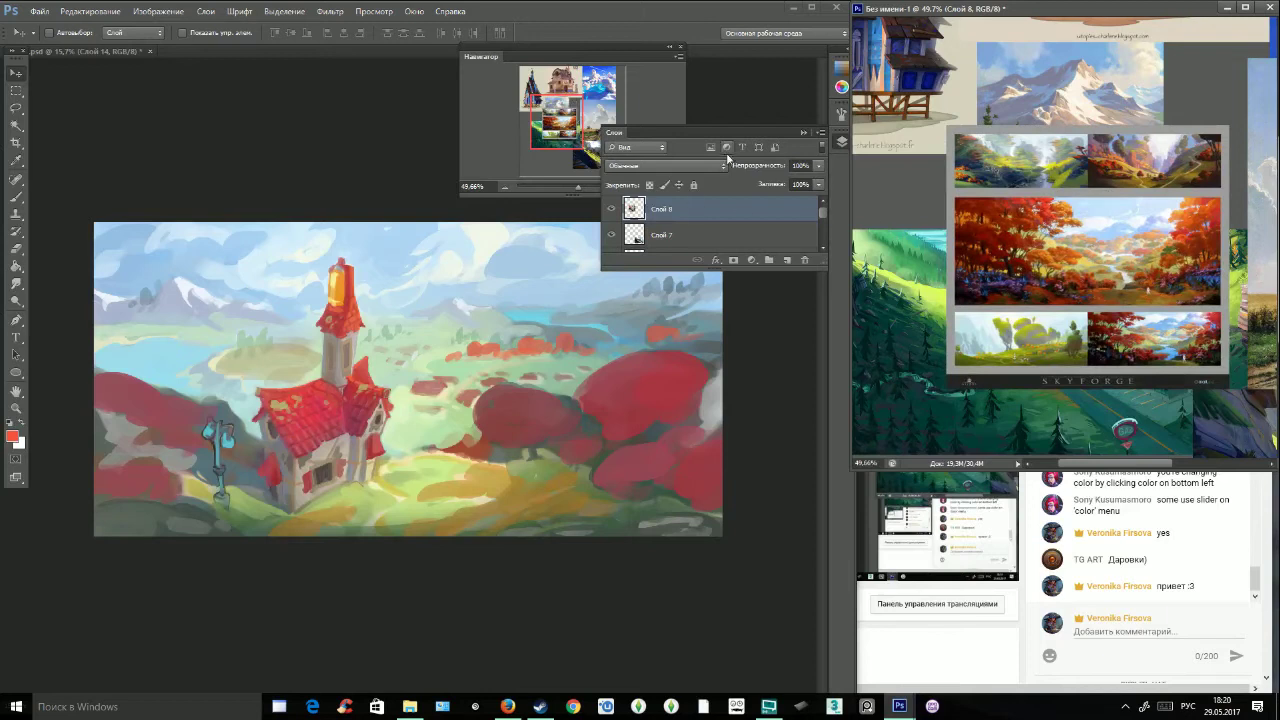
left_click(805, 133)
left_click(767, 187)
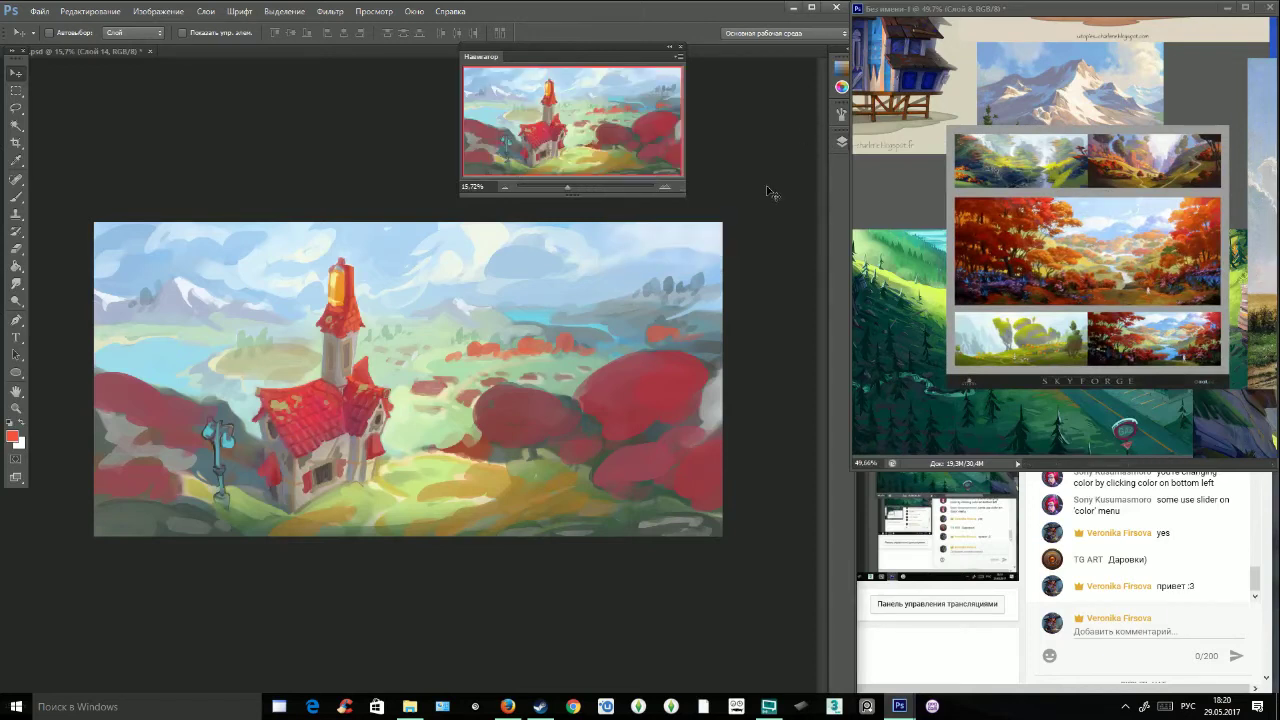
Resize the brush and paint darker sampled tones into the gaps between the red trees on the right of the landscape.
left_click(17, 198)
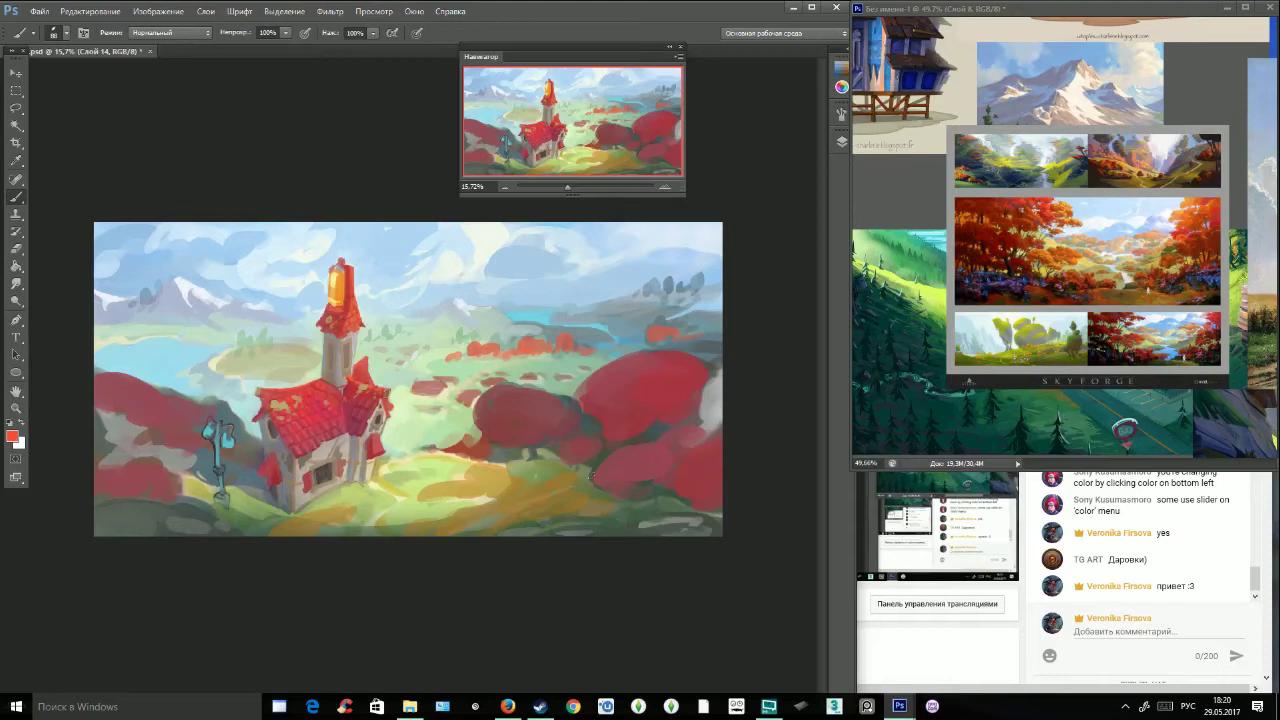
left_click(66, 35)
left_click(97, 78)
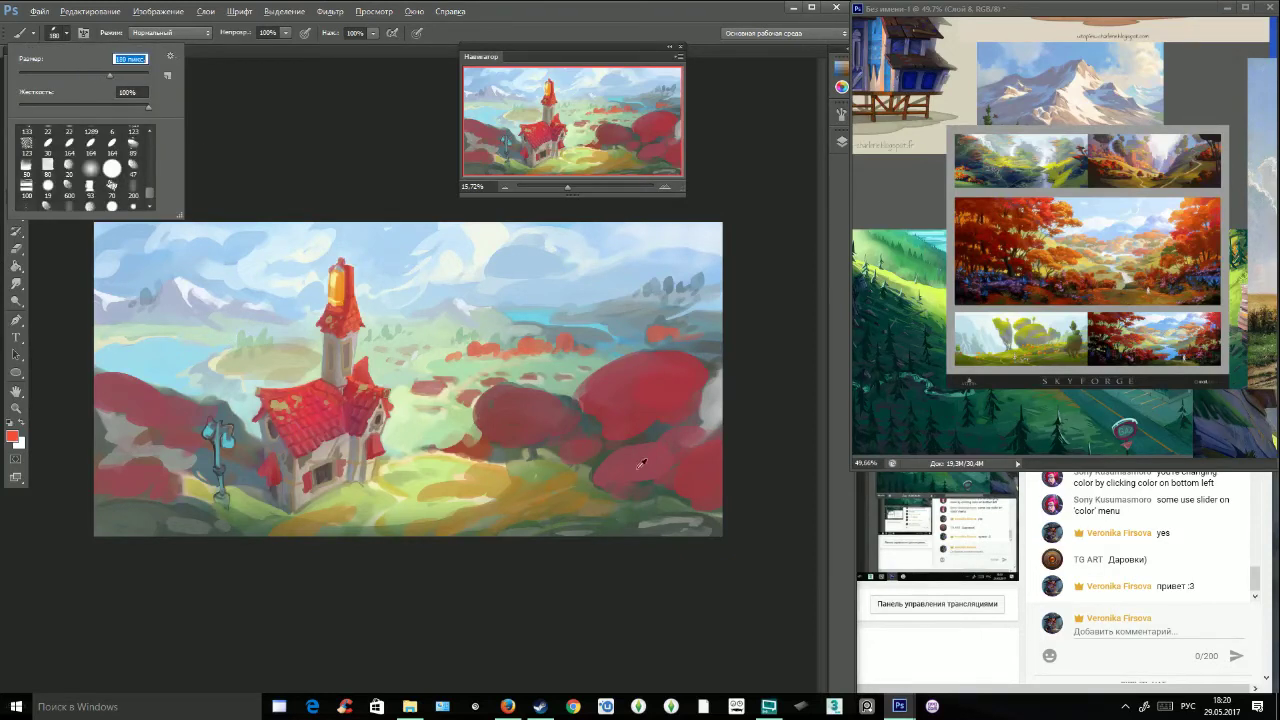
left_click(614, 411, "alt")
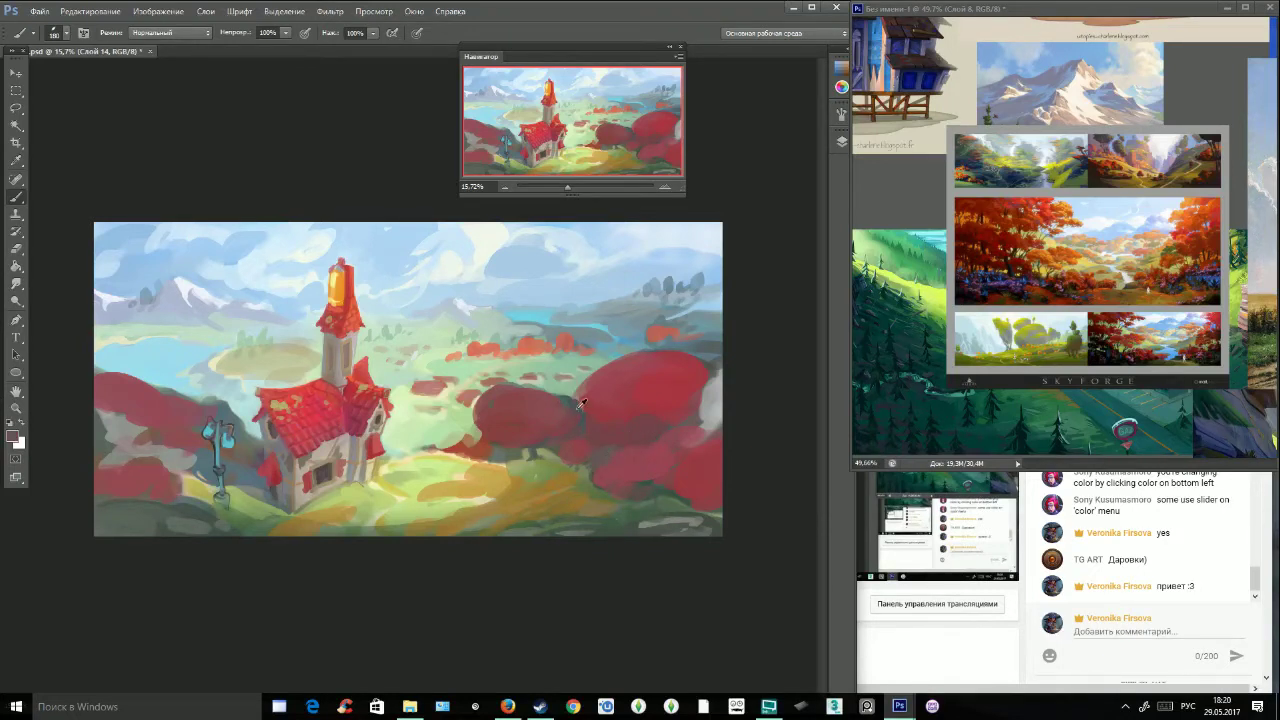
left_click_drag(607, 456, 640, 441)
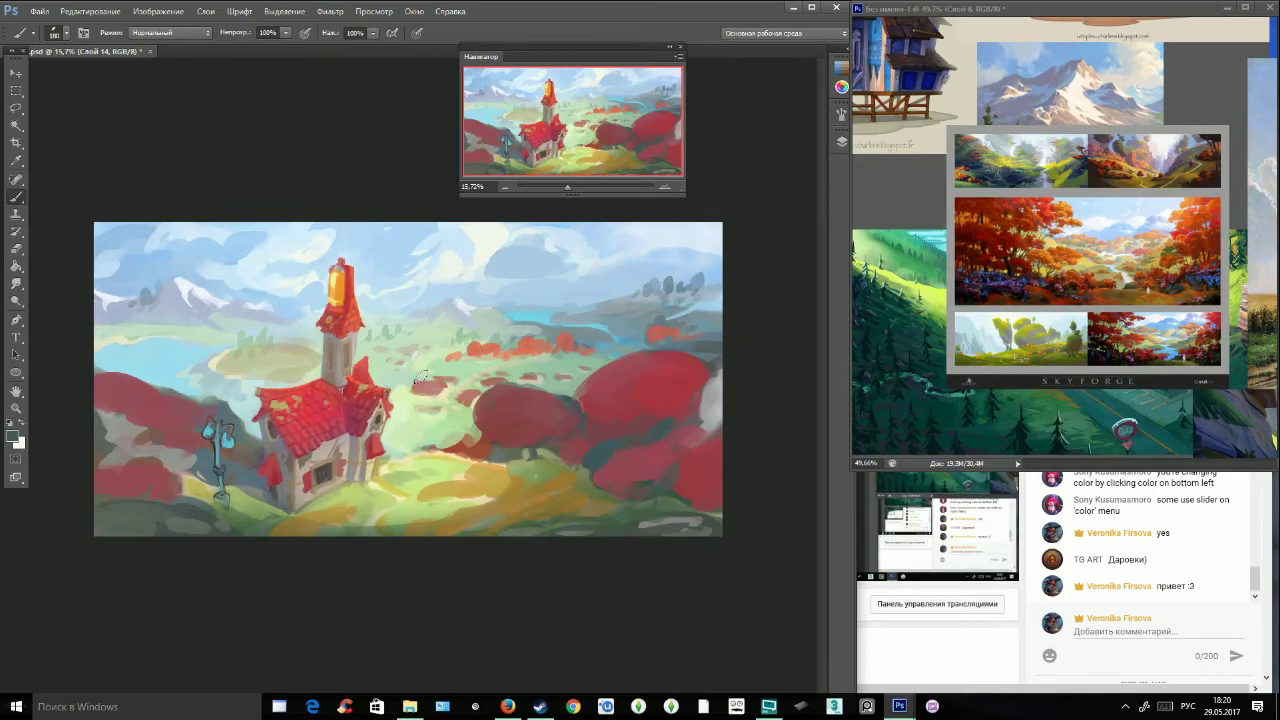
Pick a muted ochre yellow and paint it over the light green fields between the house and the middle tree.
left_click(424, 422)
left_click(20, 434)
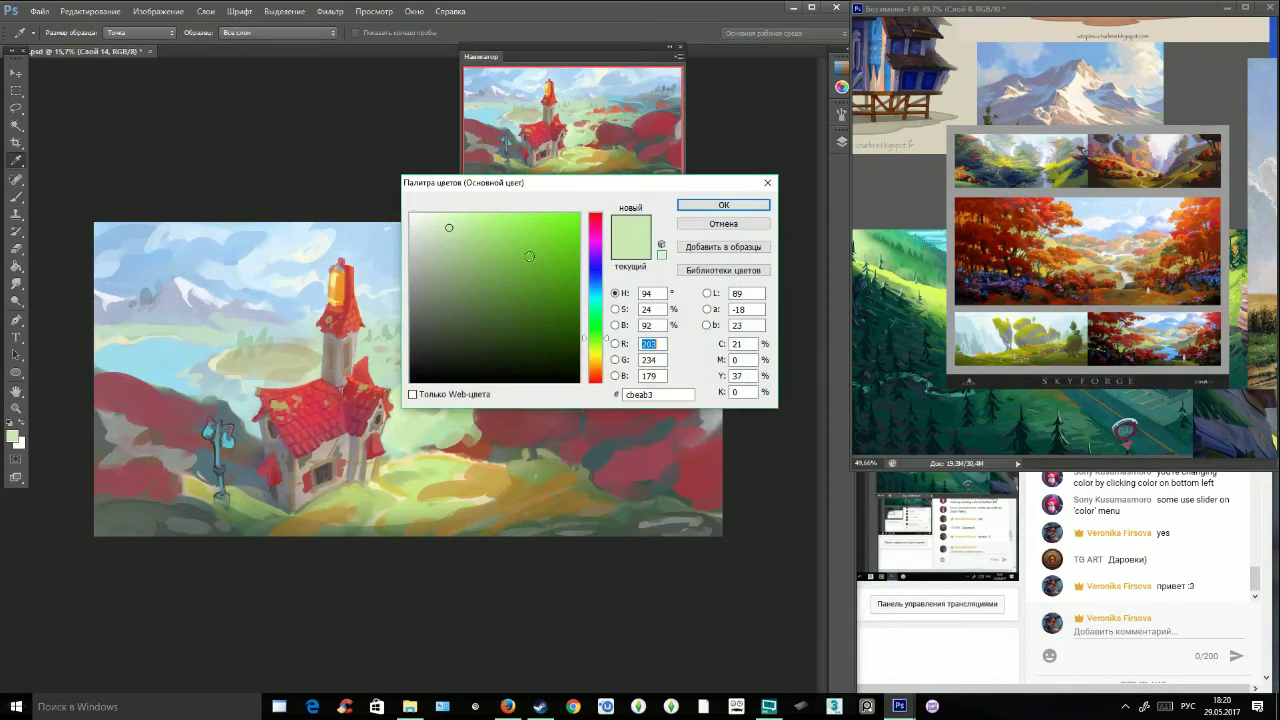
left_click(592, 355)
left_click_drag(518, 261, 527, 258)
left_click(593, 361)
left_click(681, 206)
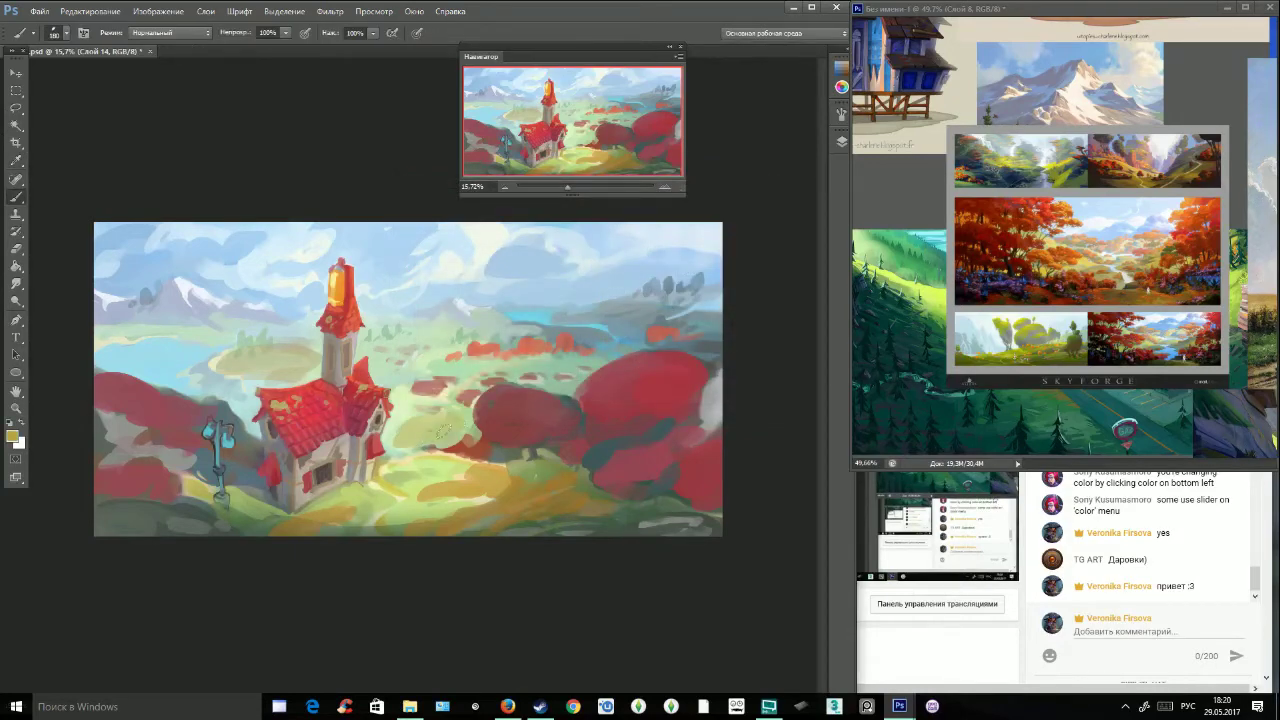
left_click_drag(402, 424, 402, 401)
mouse_move(490, 376)
left_mouse_down()
mouse_move(462, 372)
mouse_move(560, 356)
left_mouse_up()
Pick a light blue and paint it over the mountains, the distant hills and the far fields on both sides of the tower.
left_click(183, 310, "alt")
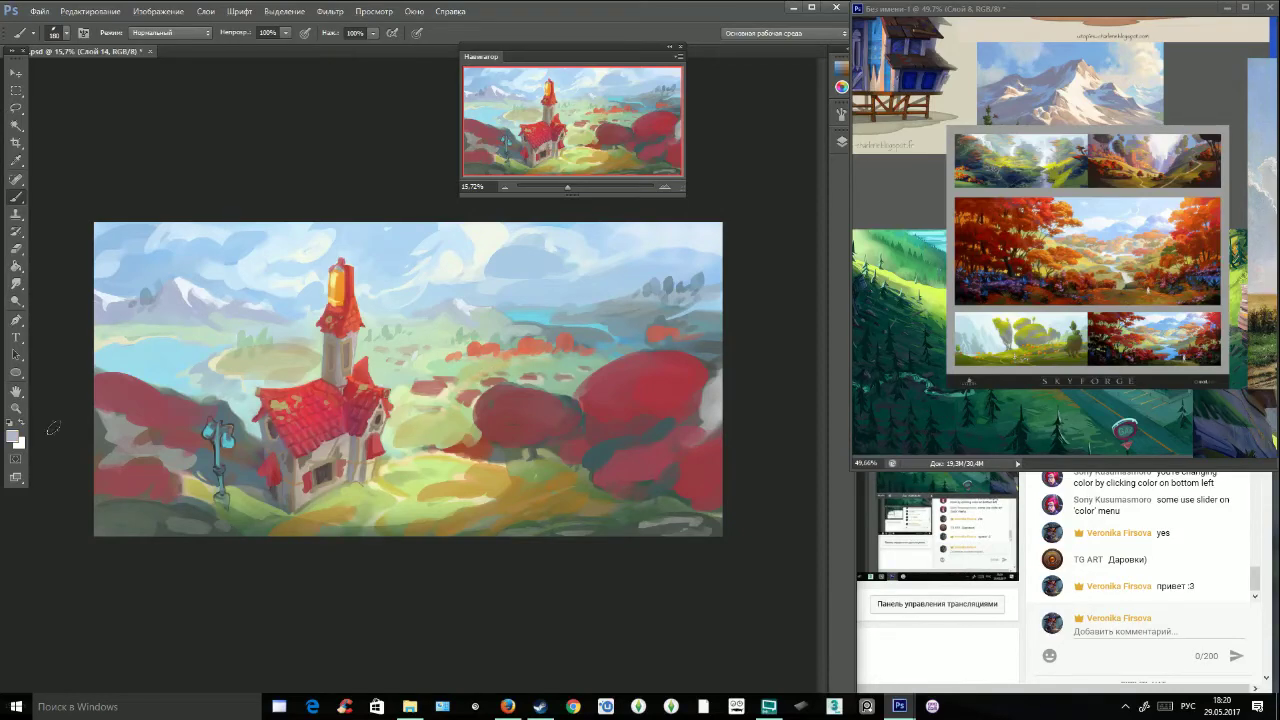
left_click(14, 438)
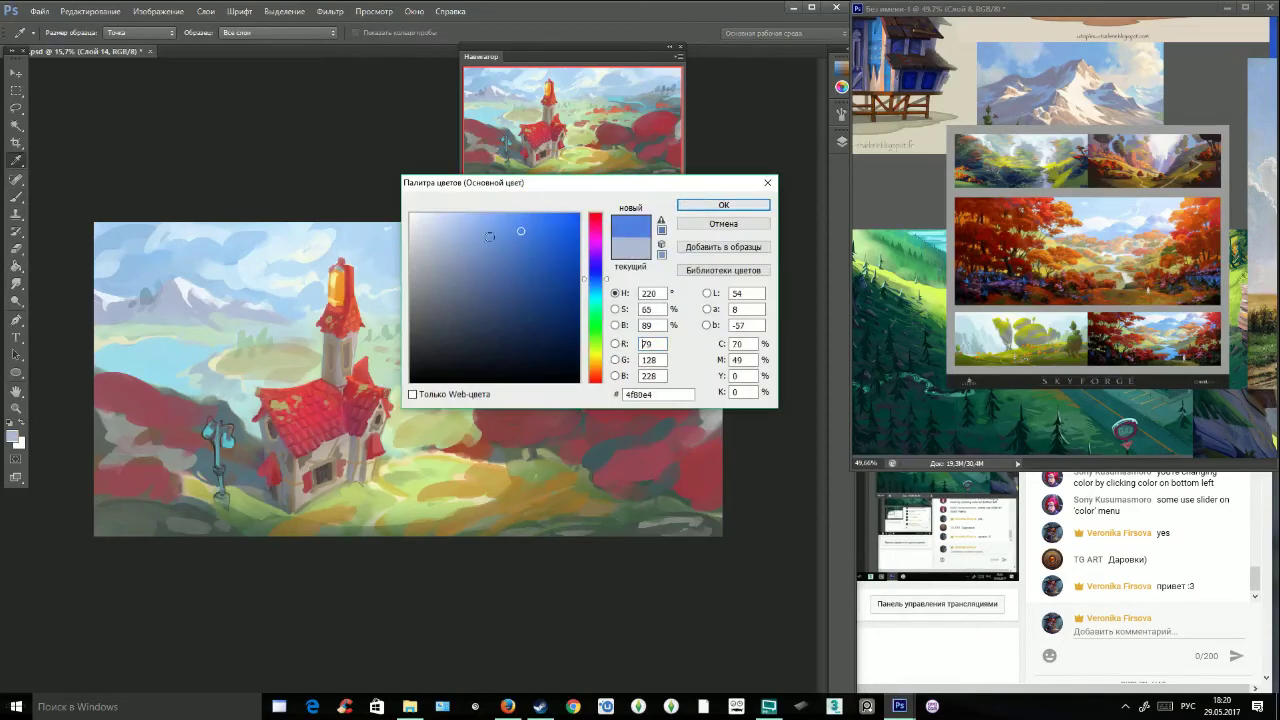
left_click(694, 206)
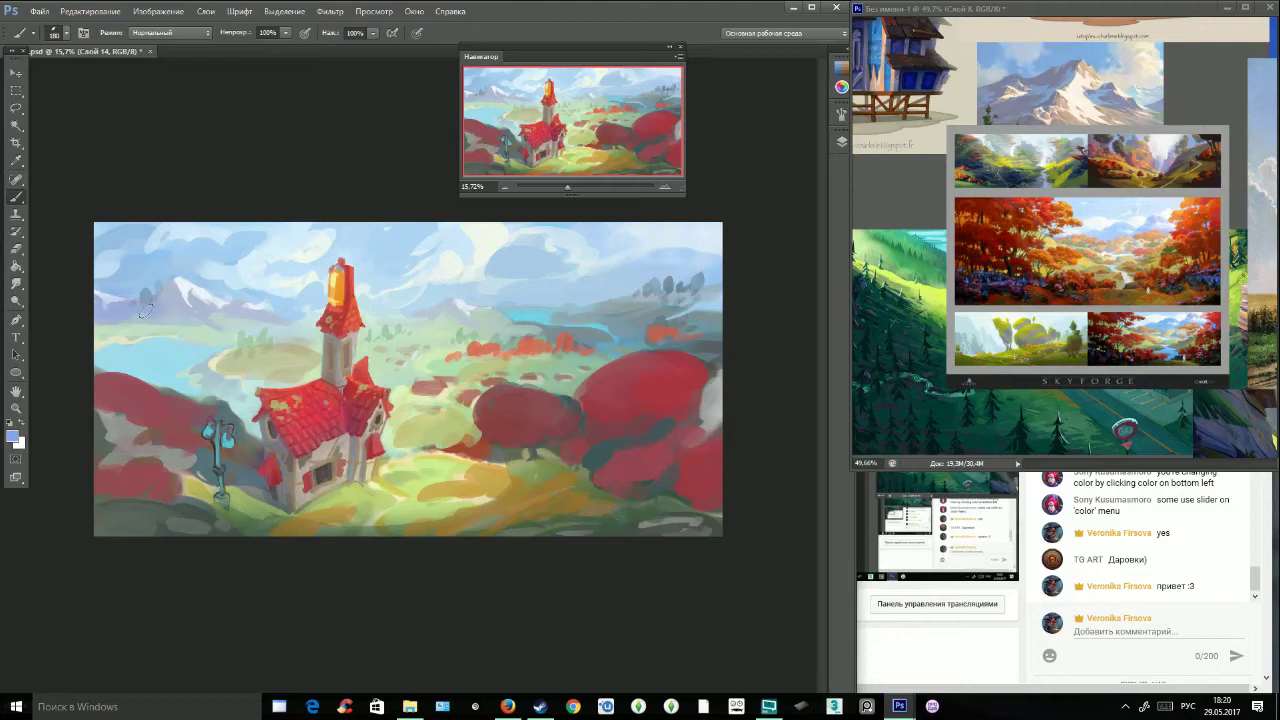
mouse_move(178, 290)
left_mouse_down()
mouse_move(195, 315)
mouse_move(548, 311)
left_mouse_up()
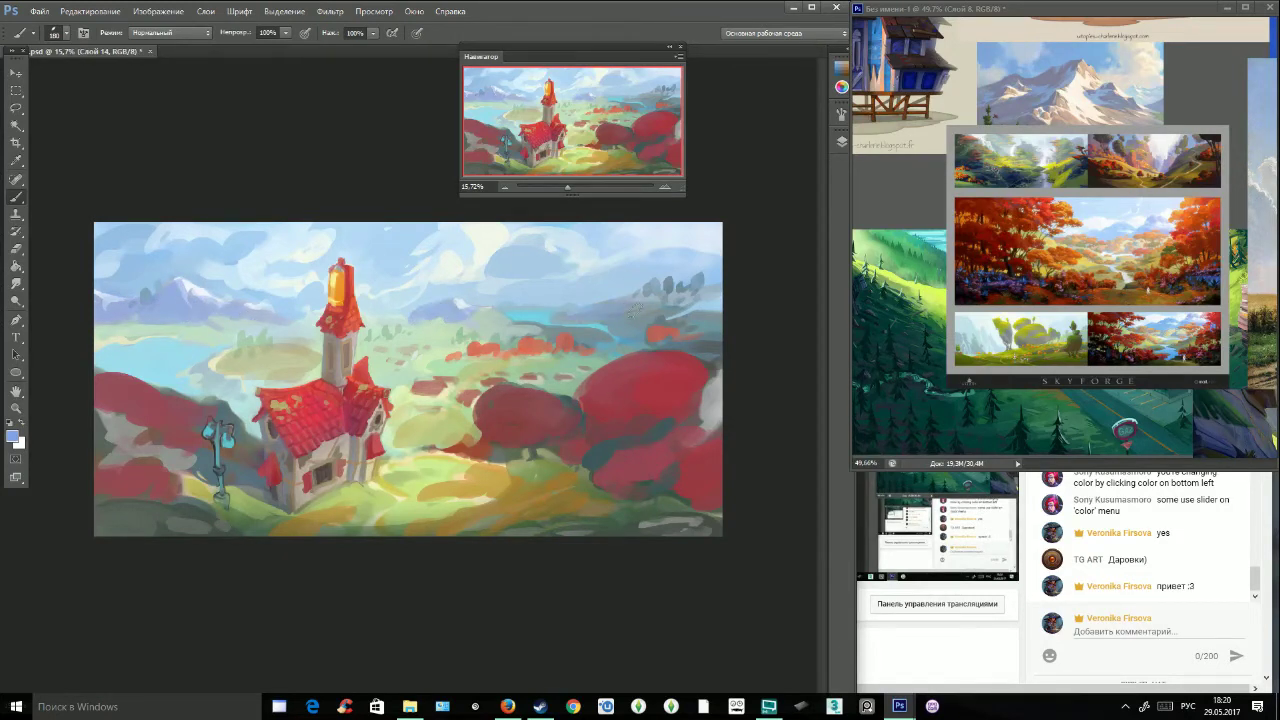
mouse_move(630, 330)
left_mouse_down()
mouse_move(719, 314)
mouse_move(707, 310)
mouse_move(709, 354)
left_mouse_up()
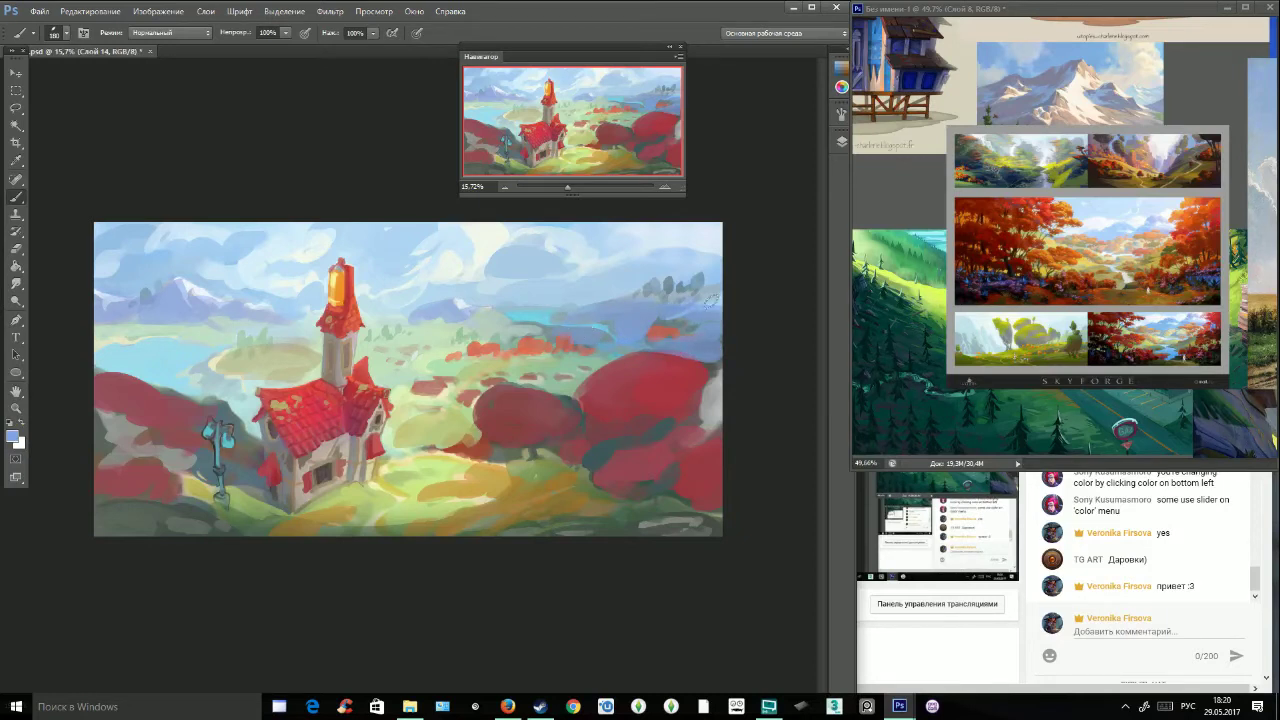
left_click_drag(498, 328, 396, 325)
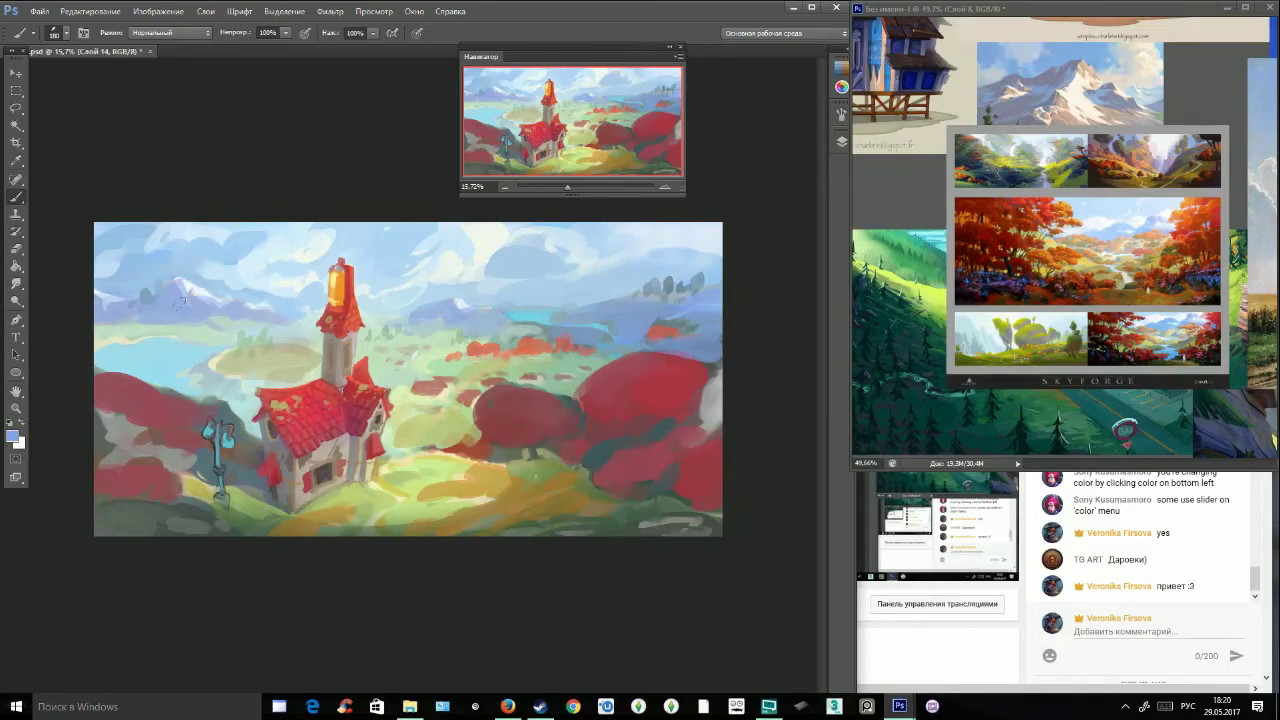
mouse_move(155, 332)
left_mouse_down()
mouse_move(122, 316)
mouse_move(141, 332)
mouse_move(263, 324)
left_mouse_up()
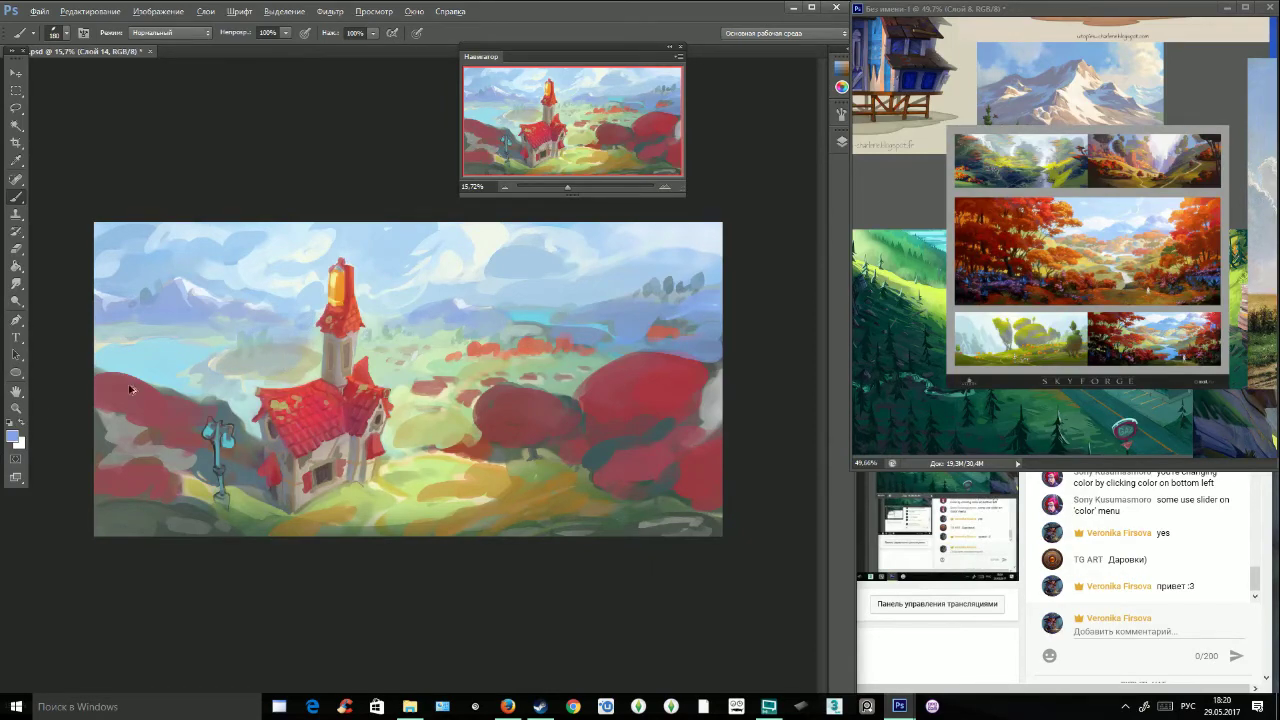
Glaze light blue #7ca8ff haze over the mountains and horizon with a large soft brush, and pick a paler blue.
left_click(12, 436)
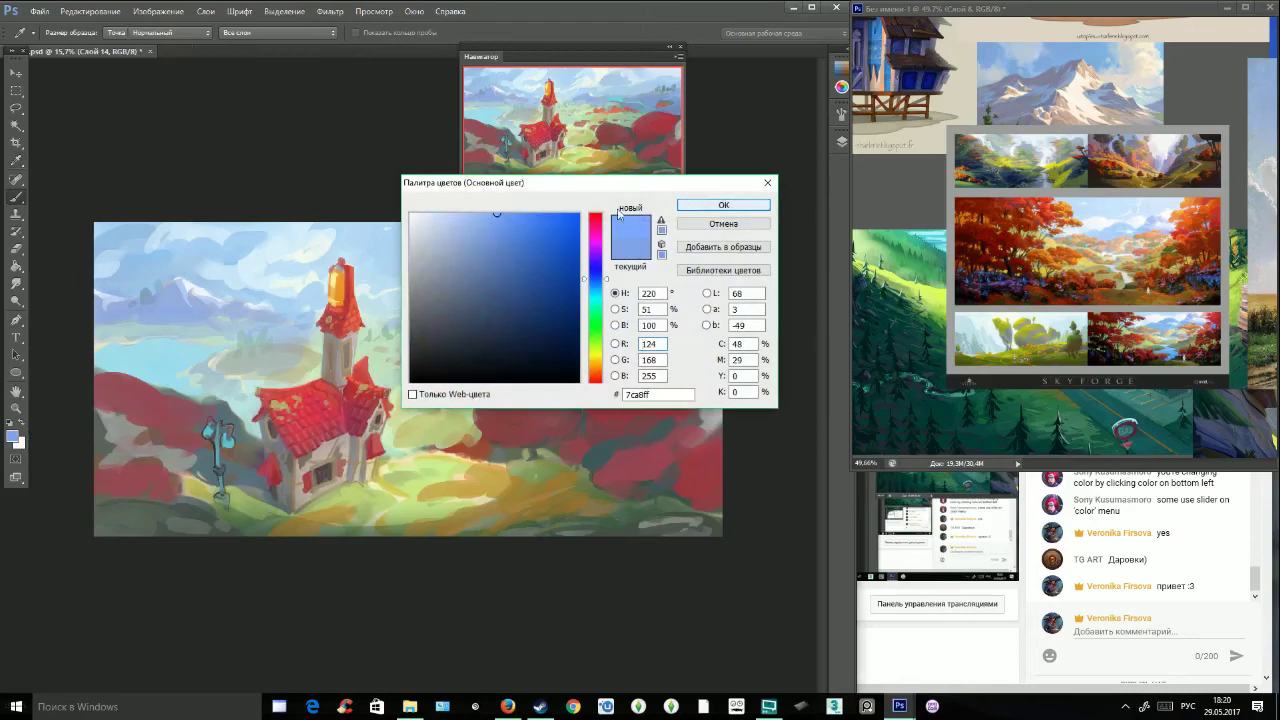
left_click(723, 205)
left_click(60, 33)
mouse_move(110, 76)
left_mouse_down()
mouse_move(143, 76)
mouse_move(131, 77)
left_mouse_up()
left_click(143, 275)
mouse_move(143, 275)
left_mouse_down()
mouse_move(229, 305)
mouse_move(140, 311)
mouse_move(455, 290)
mouse_move(408, 308)
mouse_move(638, 313)
mouse_move(395, 303)
left_mouse_up()
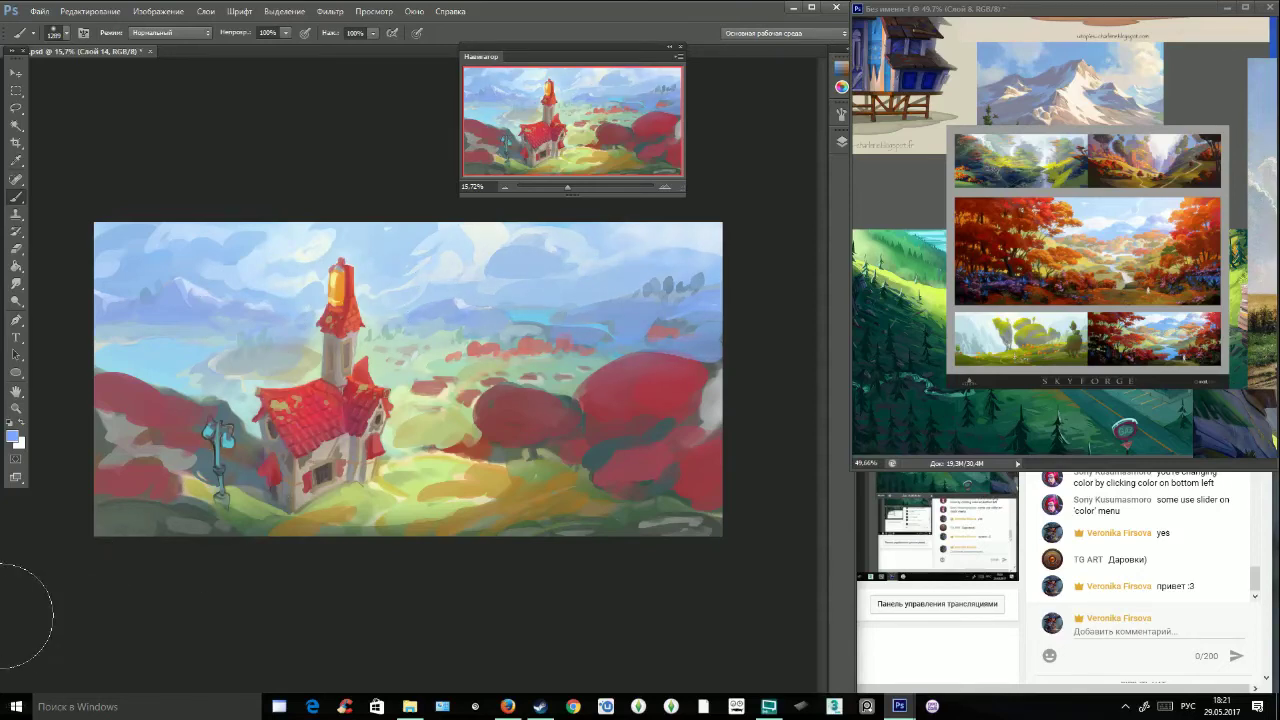
left_click(12, 437)
left_click(470, 214)
left_click(722, 205)
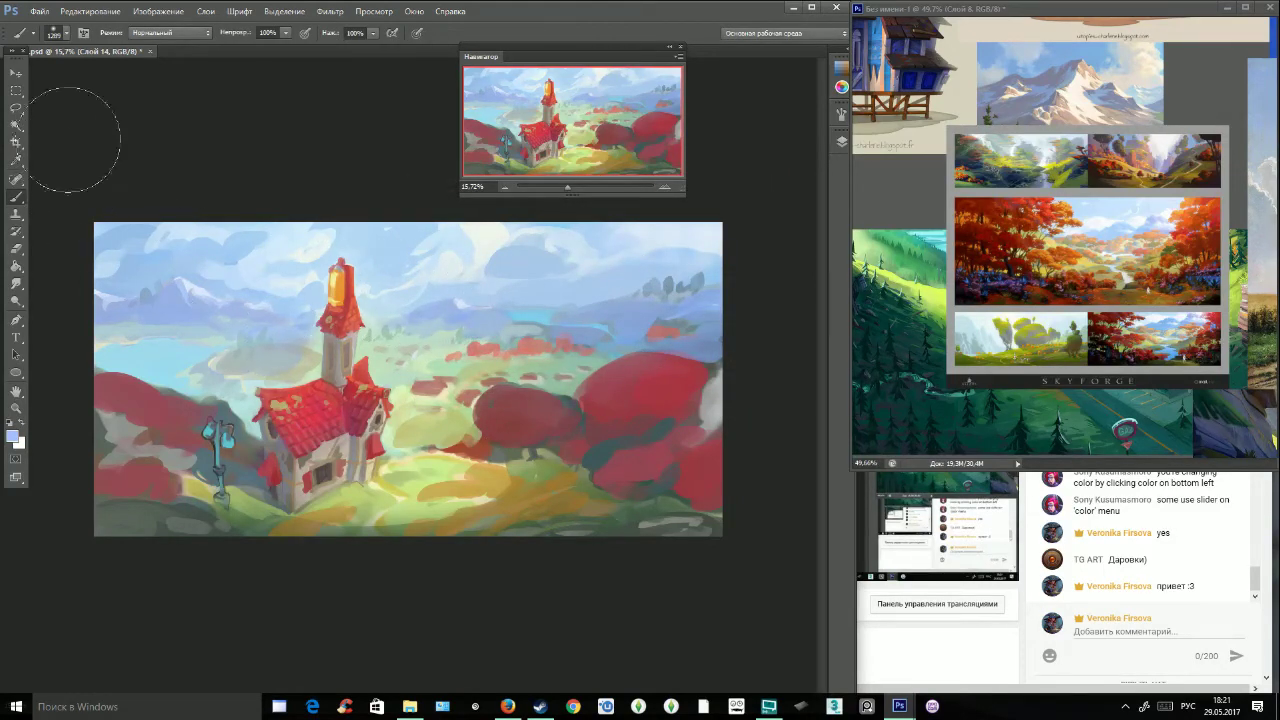
Paint a small window on the tower wall with a fine brush, using cream #f4dcb9 and a sampled dark tone for the opening.
left_click(66, 35)
left_click(69, 147)
left_click_drag(52, 78, 46, 84)
left_click(351, 336, "alt")
left_click(14, 438)
left_click(451, 221)
left_click(595, 366)
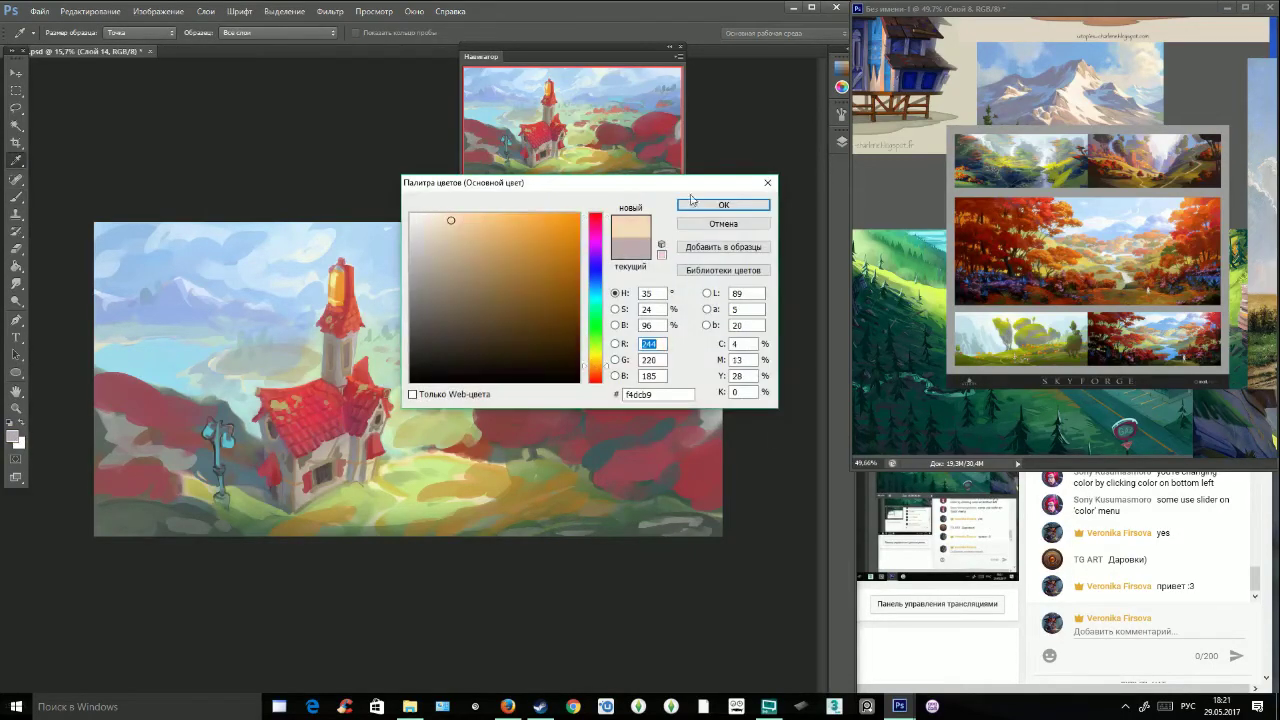
left_click(723, 204)
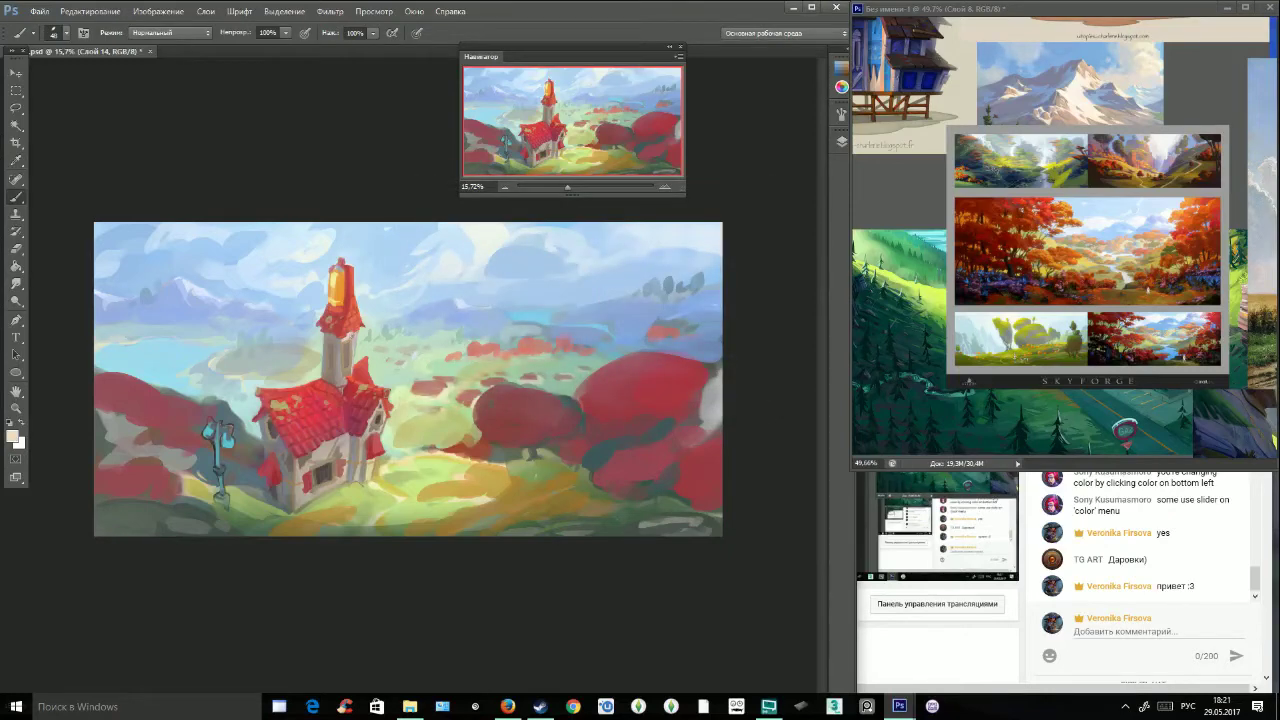
mouse_move(340, 371)
left_mouse_down()
mouse_move(340, 343)
mouse_move(340, 378)
left_mouse_up()
left_click(342, 374, "alt")
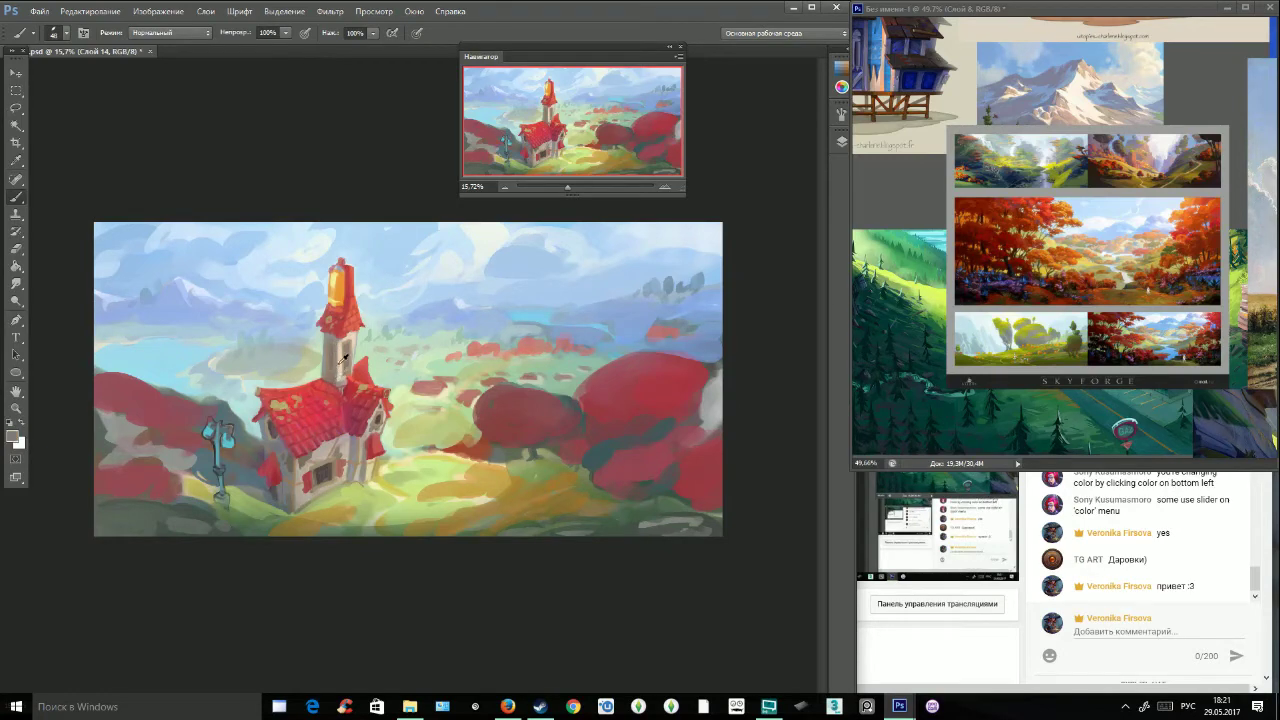
left_click(325, 468, "alt")
Try near-white strokes sampled from the clouds over the leftmost trees and the grass by the lamp post, and undo them.
left_click(66, 32)
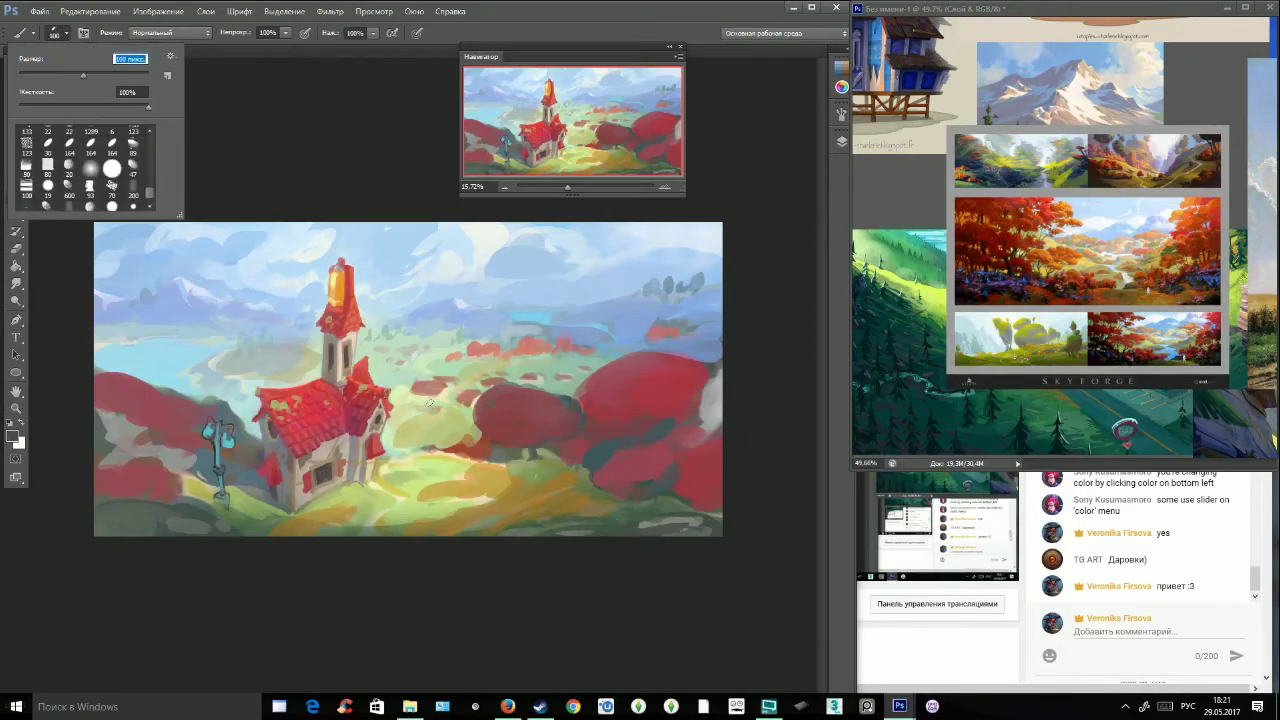
left_click(517, 240, "alt")
left_click_drag(103, 350, 98, 415)
left_click_drag(185, 498, 228, 505)
key("ctrl+z")
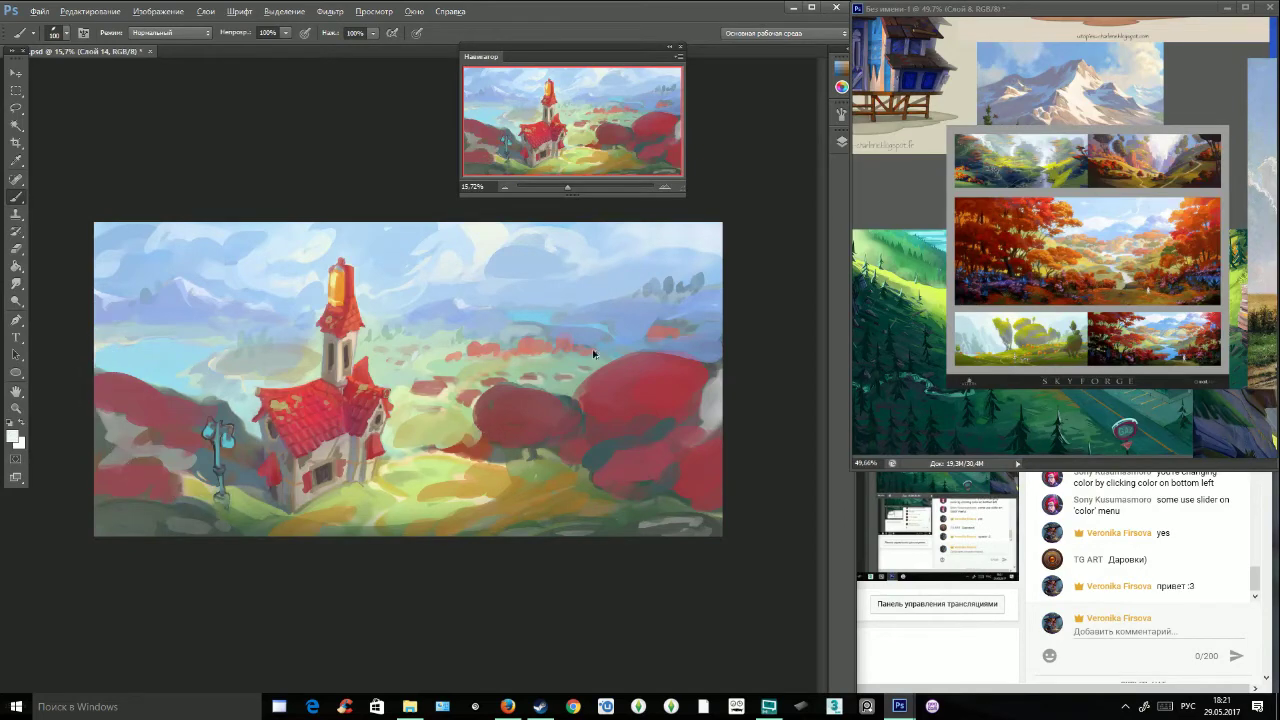
Paint muted red foliage sampled from the trees over the right edge and the lower-left foreground with a larger brush.
left_click(698, 335, "alt")
mouse_move(714, 382)
left_mouse_down()
mouse_move(702, 398)
mouse_move(715, 394)
left_mouse_up()
left_click(693, 399, "alt")
key("alt")
left_click(67, 36)
left_click(137, 387, "alt")
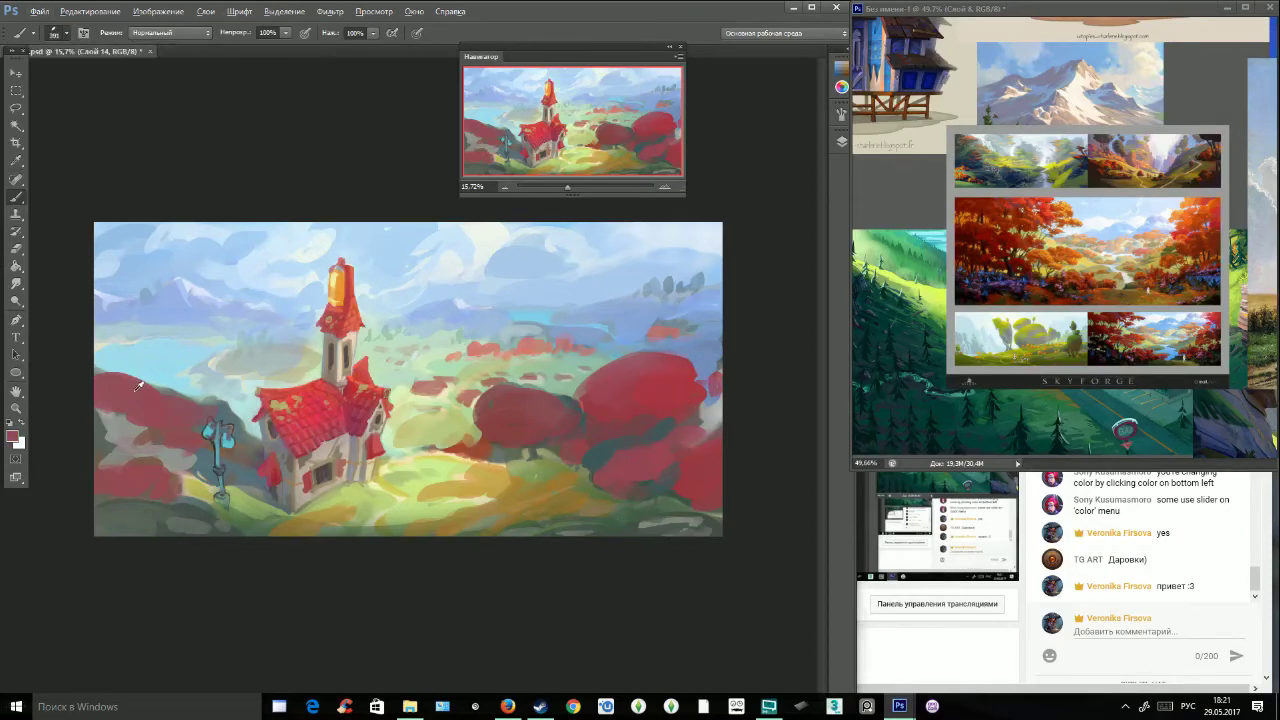
mouse_move(680, 389)
left_mouse_down()
mouse_move(674, 414)
mouse_move(716, 413)
mouse_move(704, 426)
left_mouse_up()
left_click_drag(724, 443, 697, 467)
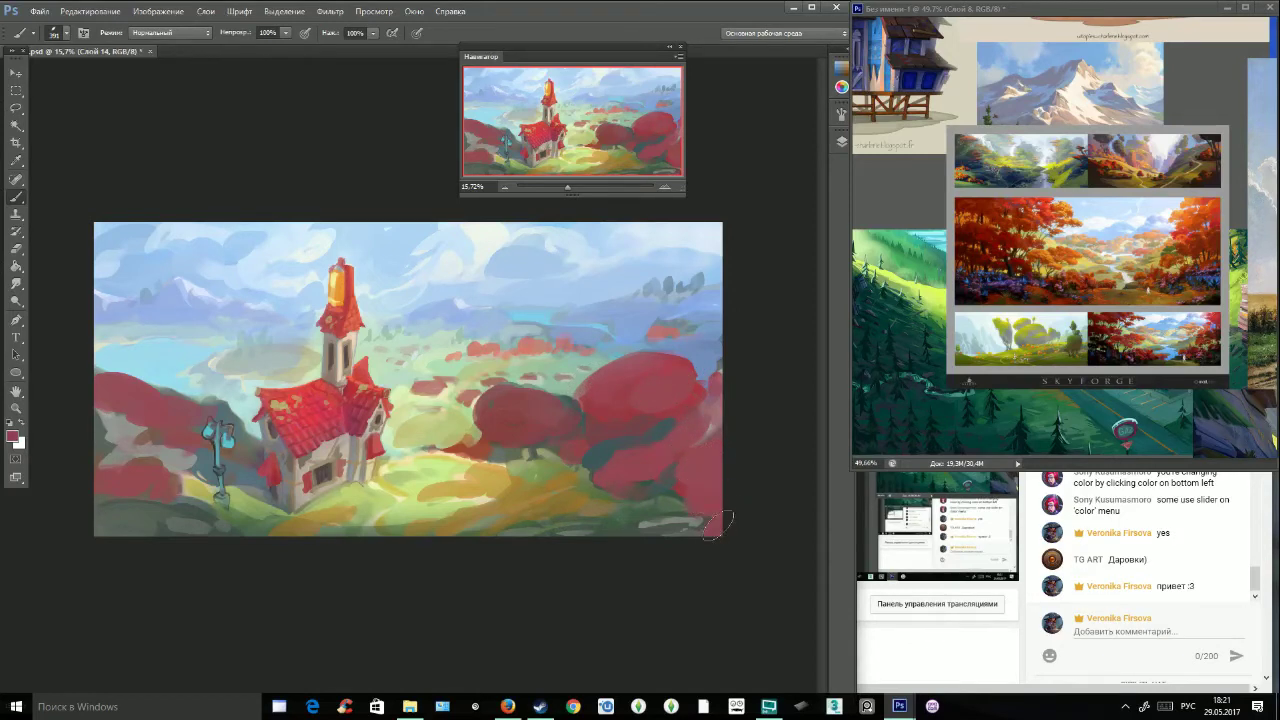
mouse_move(145, 515)
left_mouse_down()
mouse_move(237, 553)
mouse_move(411, 530)
mouse_move(262, 542)
mouse_move(315, 545)
left_mouse_up()
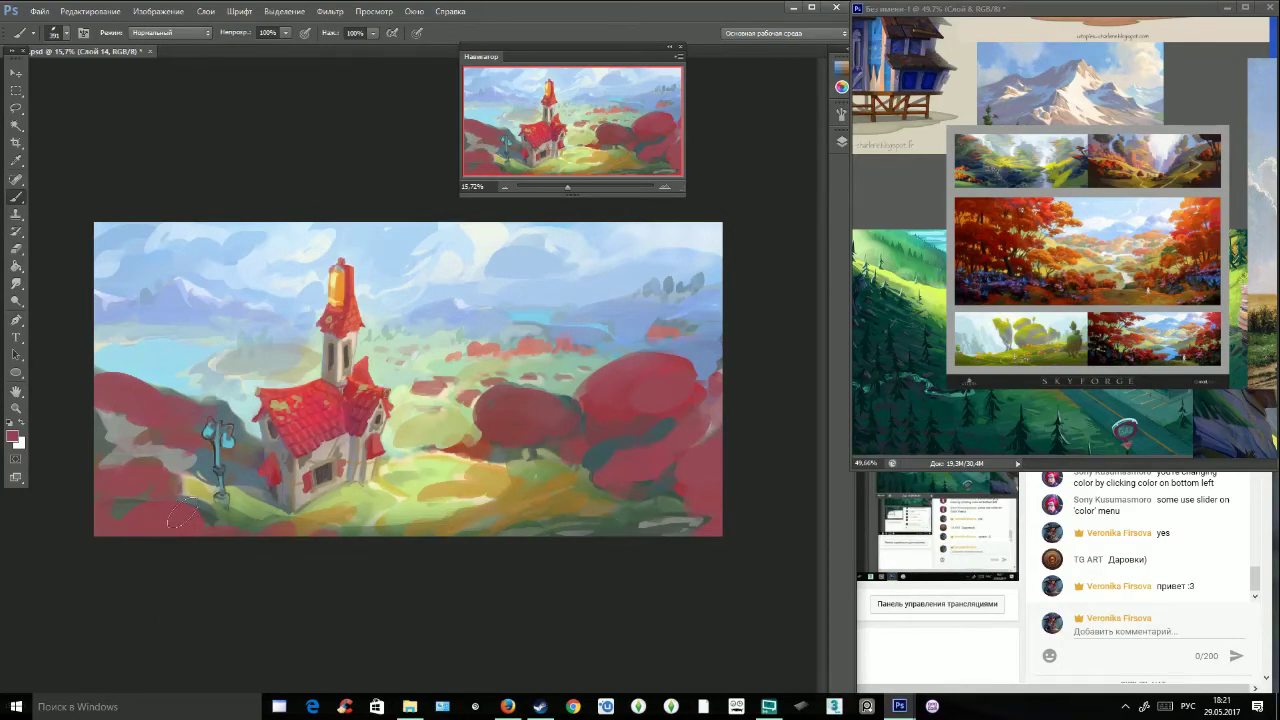
Paint sampled pale green over the brownish field on the left side of the tower with a smaller brush.
left_click(64, 33)
left_click(57, 74)
left_click(312, 375, "alt")
mouse_move(310, 376)
left_mouse_down()
mouse_move(203, 393)
mouse_move(307, 372)
mouse_move(220, 359)
mouse_move(317, 357)
mouse_move(276, 365)
left_mouse_up()
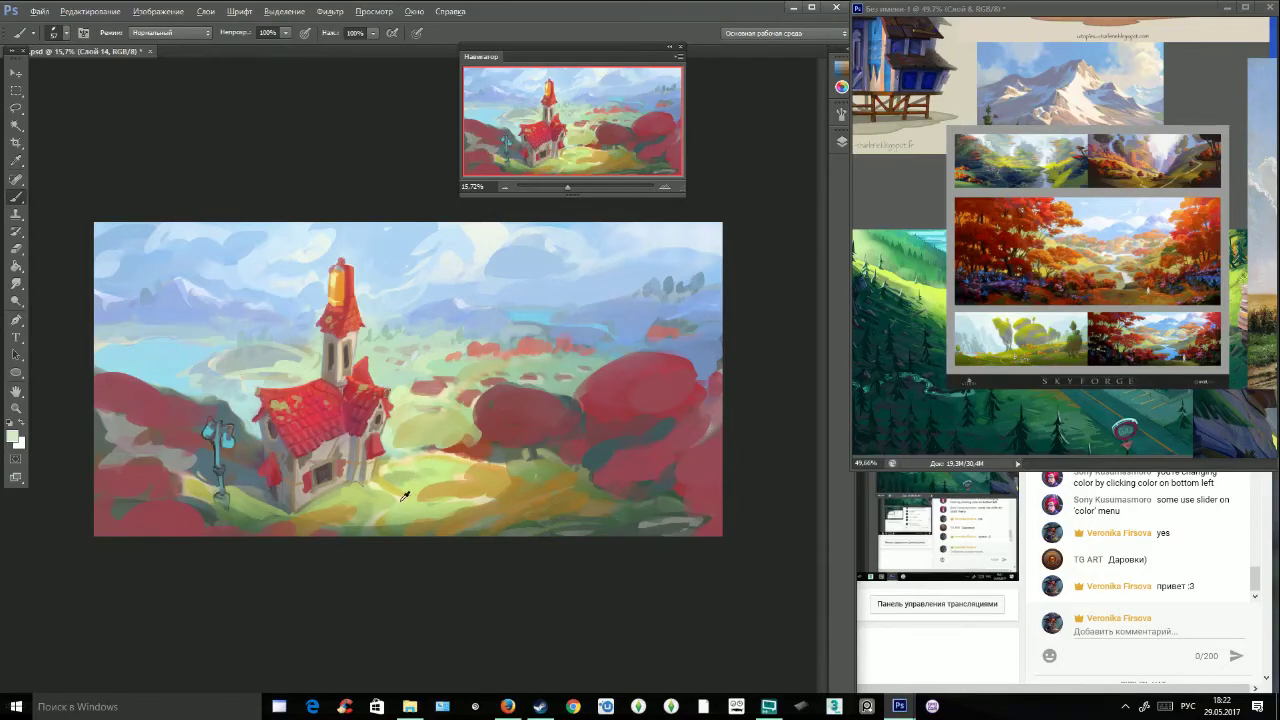
Pick a pale yellow and paint light paths beside the house, through the middle fields and along the lake shore.
left_click(17, 440)
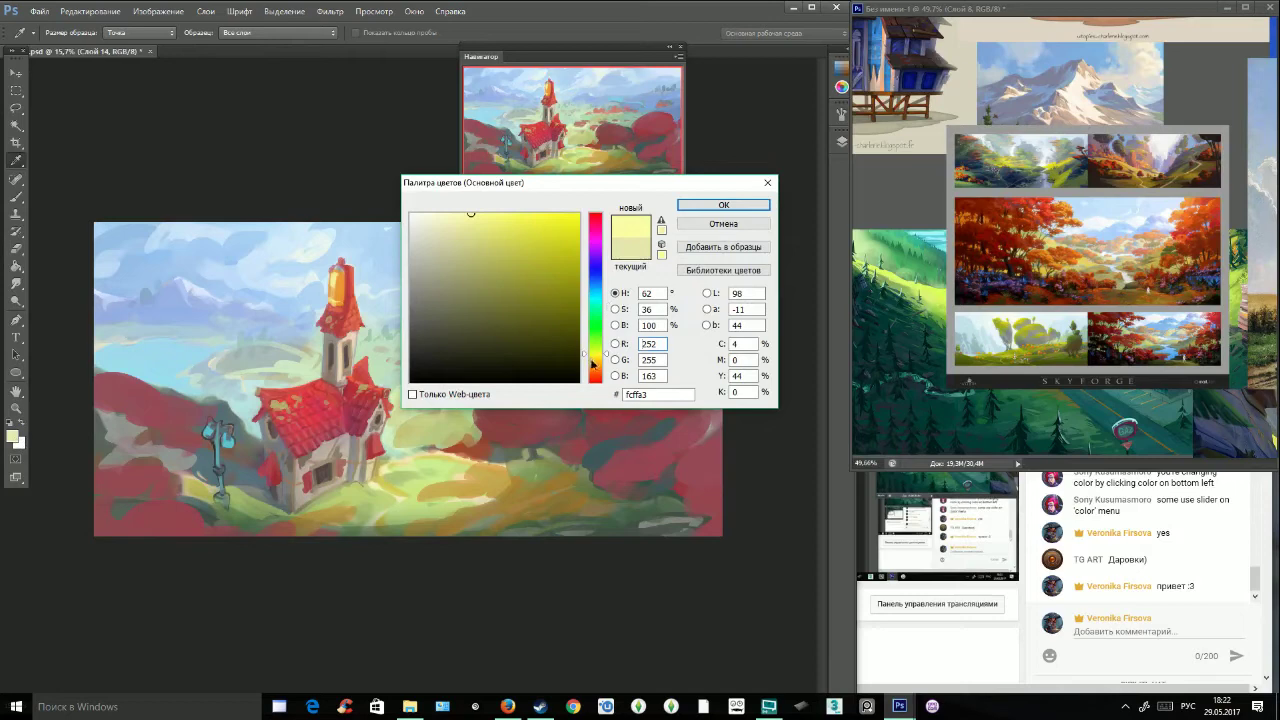
left_click(723, 205)
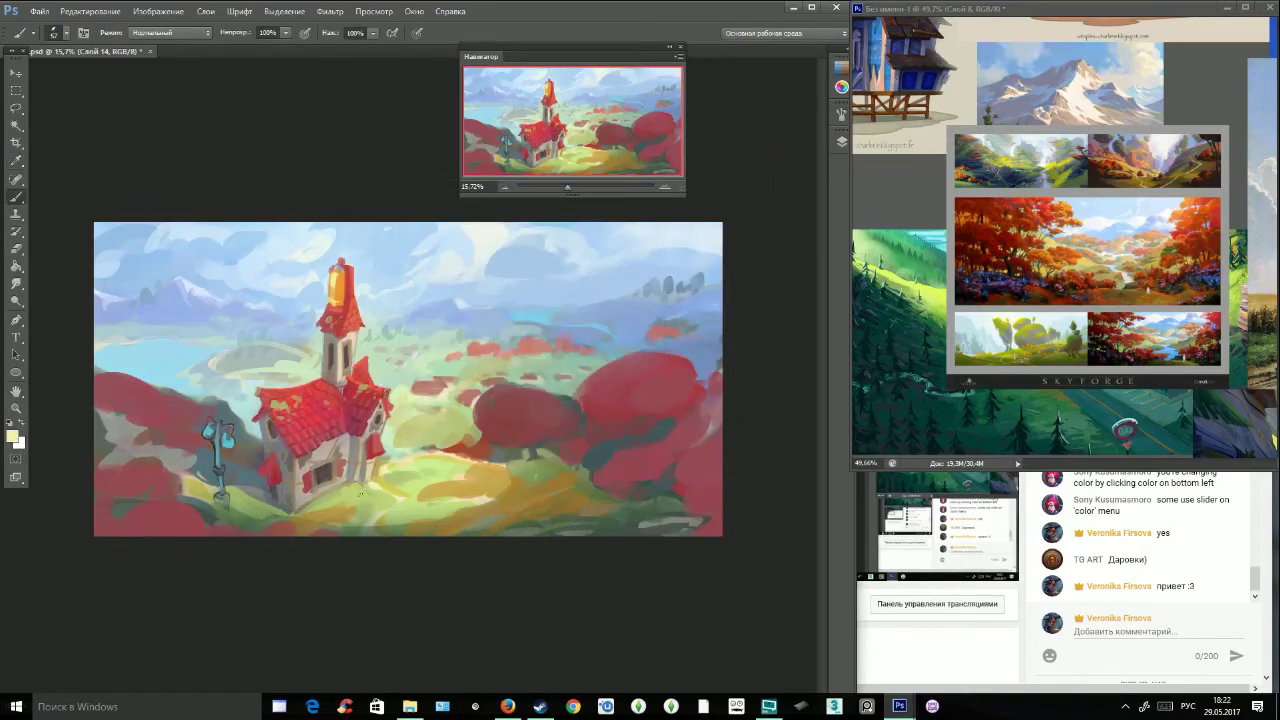
left_click_drag(374, 483, 397, 508)
left_click_drag(410, 442, 452, 406)
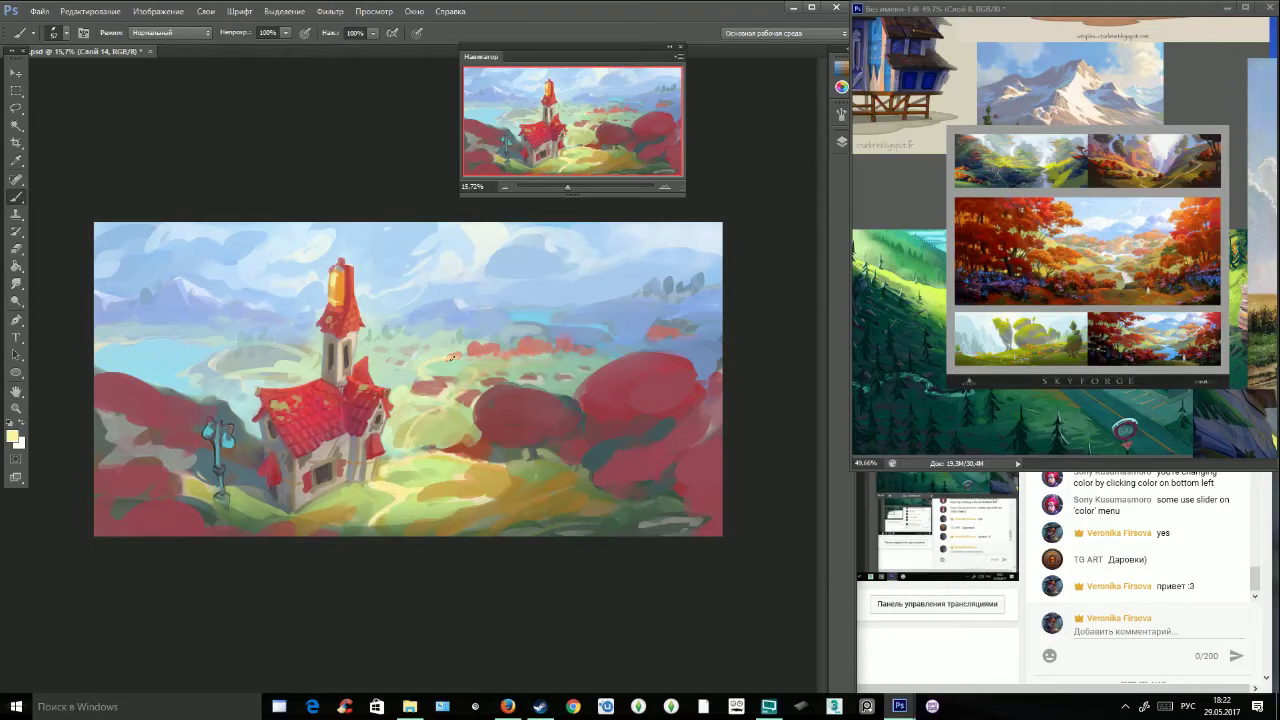
left_click_drag(478, 323, 380, 335)
mouse_move(470, 384)
left_mouse_down()
mouse_move(450, 376)
mouse_move(546, 367)
left_mouse_up()
key("ctrl+z")
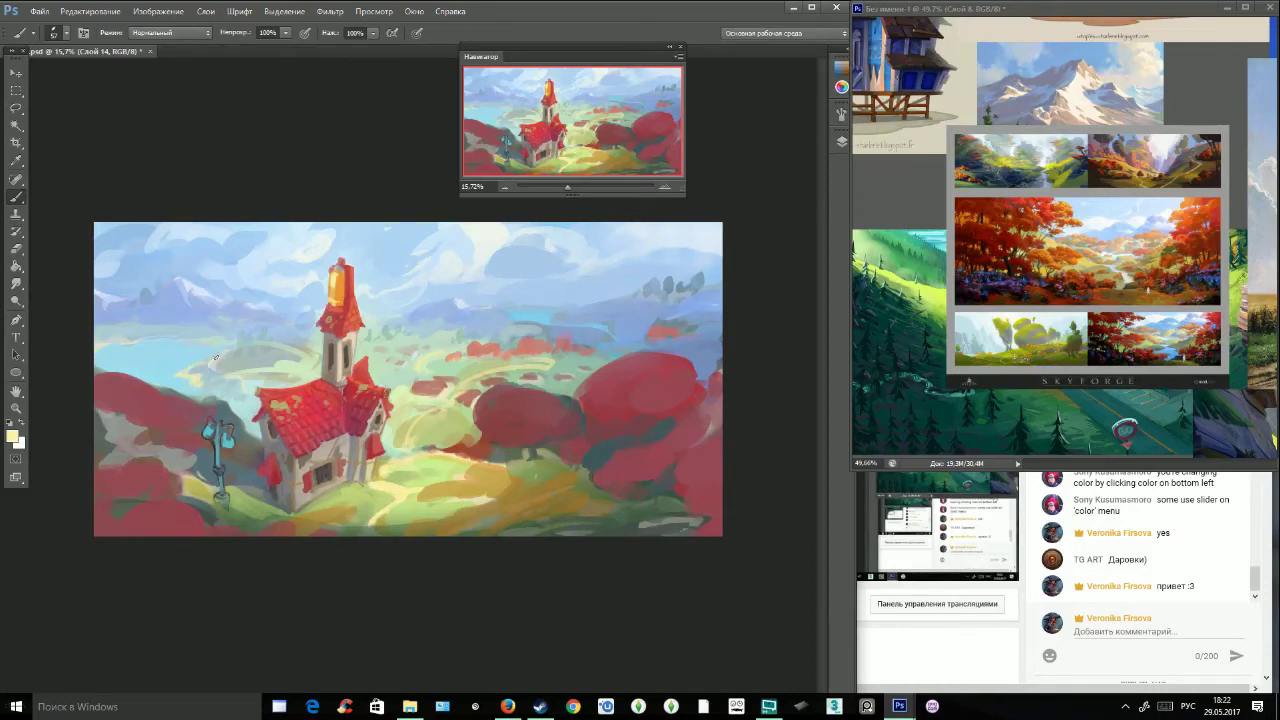
left_click_drag(96, 348, 160, 338)
Add small distant trees on both sides of the tower in a muted red sampled from the far tree line.
left_click(484, 347, "alt")
left_click_drag(387, 334, 405, 338)
left_click(66, 33)
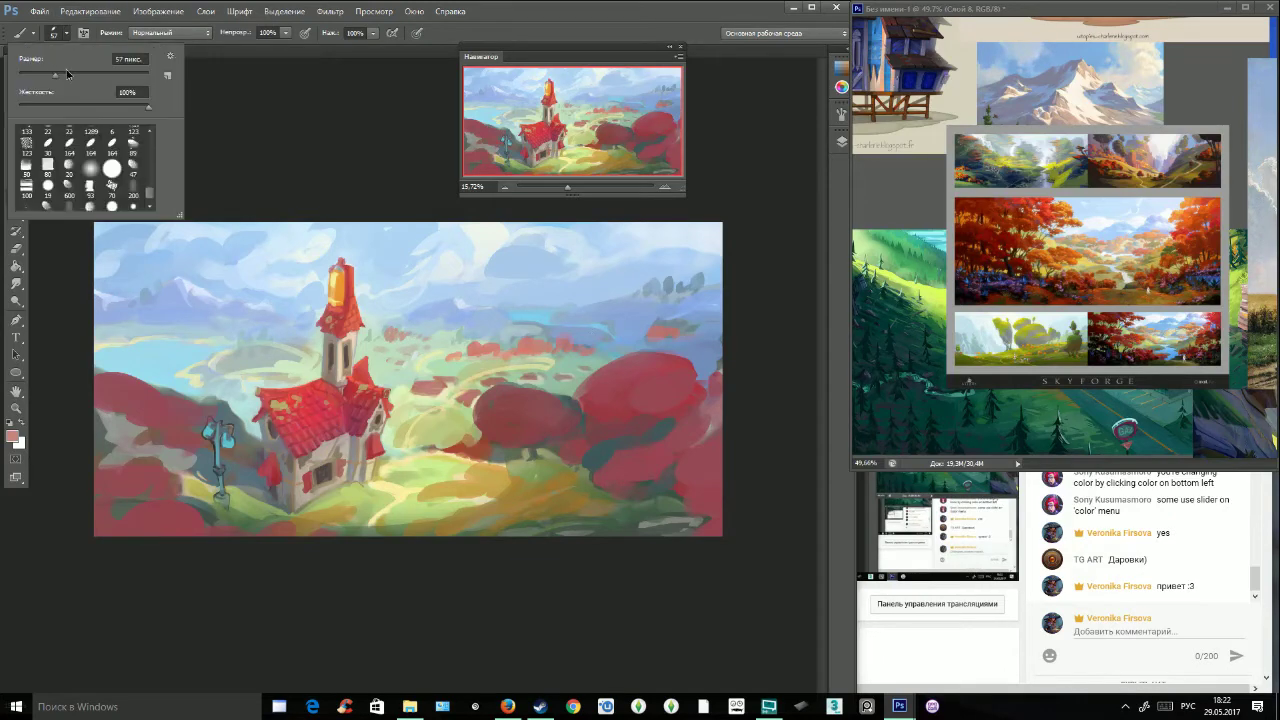
left_click_drag(240, 351, 281, 348)
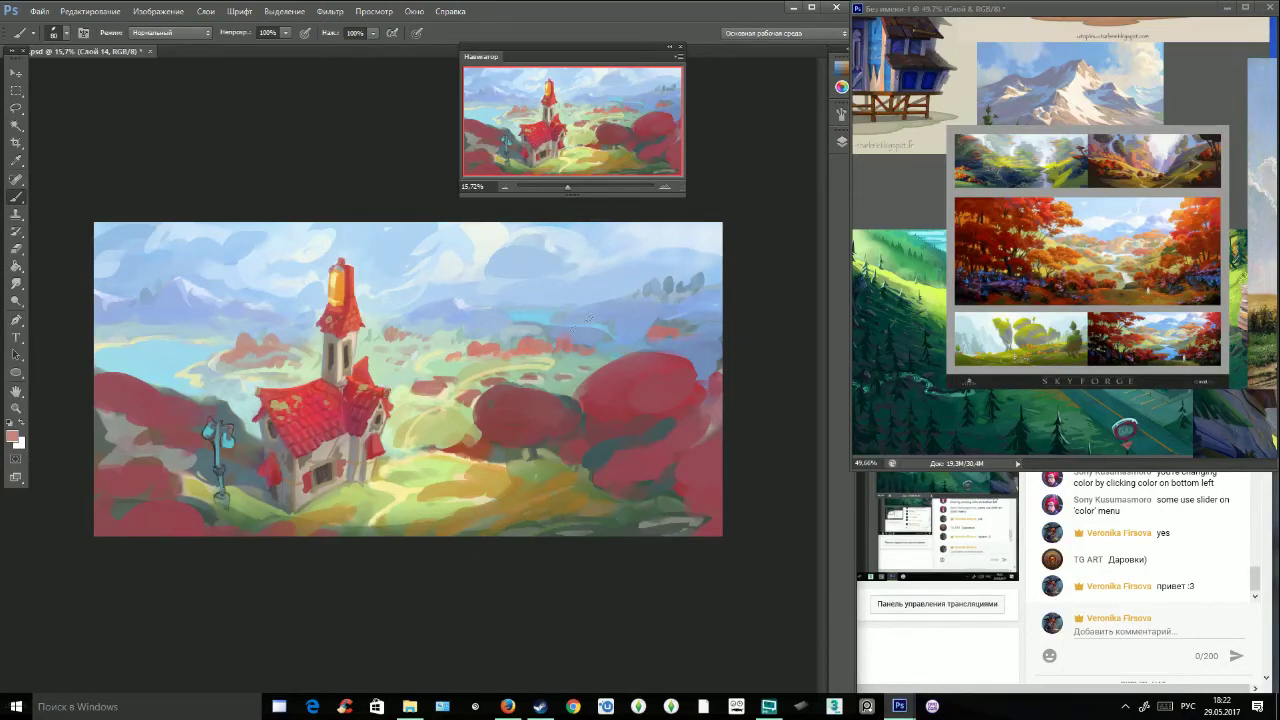
Paint muted red distant trees with bluish shading on the far-right hills, using colours sampled from the scene.
left_click(660, 331, "alt")
mouse_move(639, 334)
left_mouse_down()
mouse_move(691, 330)
mouse_move(665, 297)
mouse_move(694, 285)
mouse_move(618, 304)
left_mouse_up()
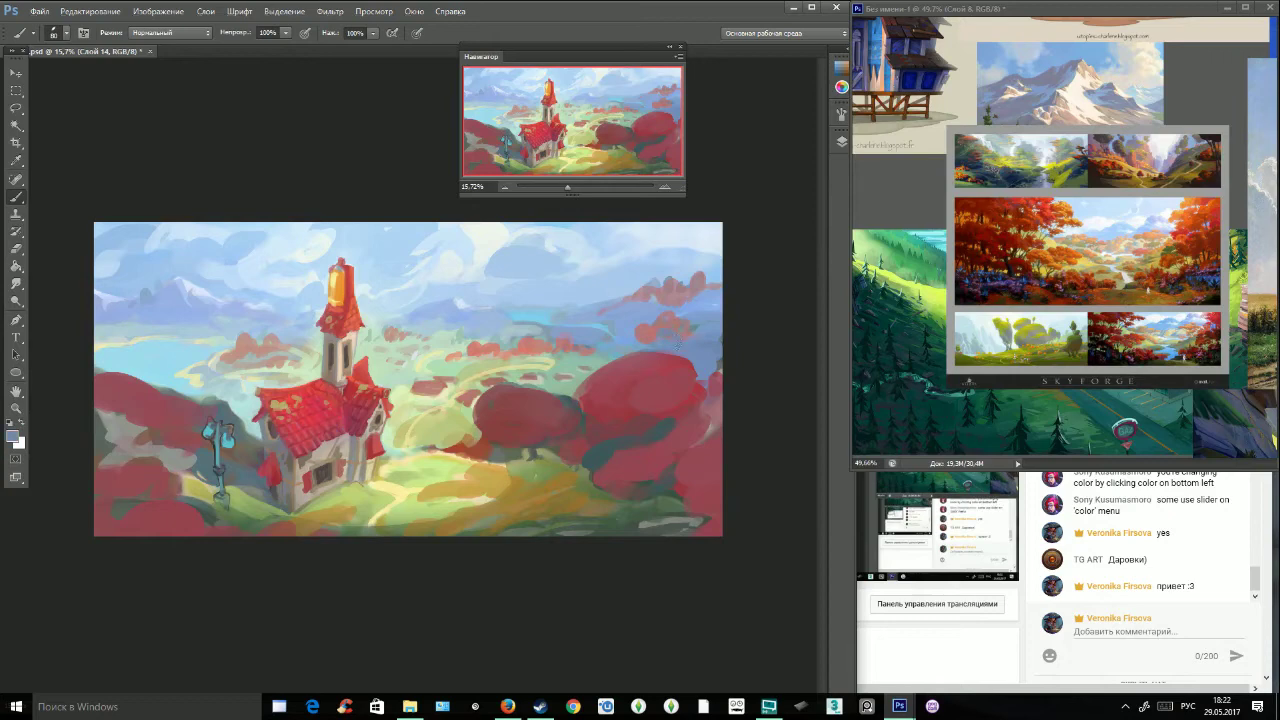
left_click_drag(712, 307, 720, 304)
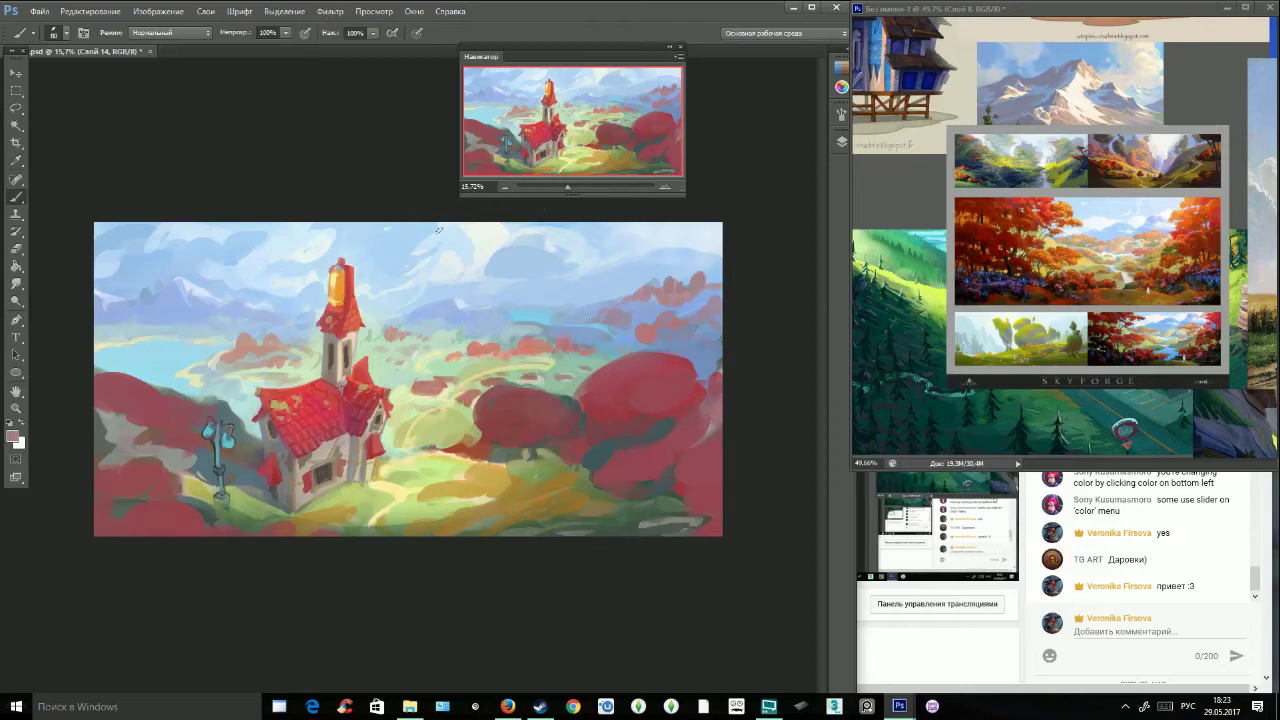
Compare the painting with the first layer group hidden and shown, and paint muted pink trees on the far-left shore.
left_click(842, 141)
left_click(610, 207)
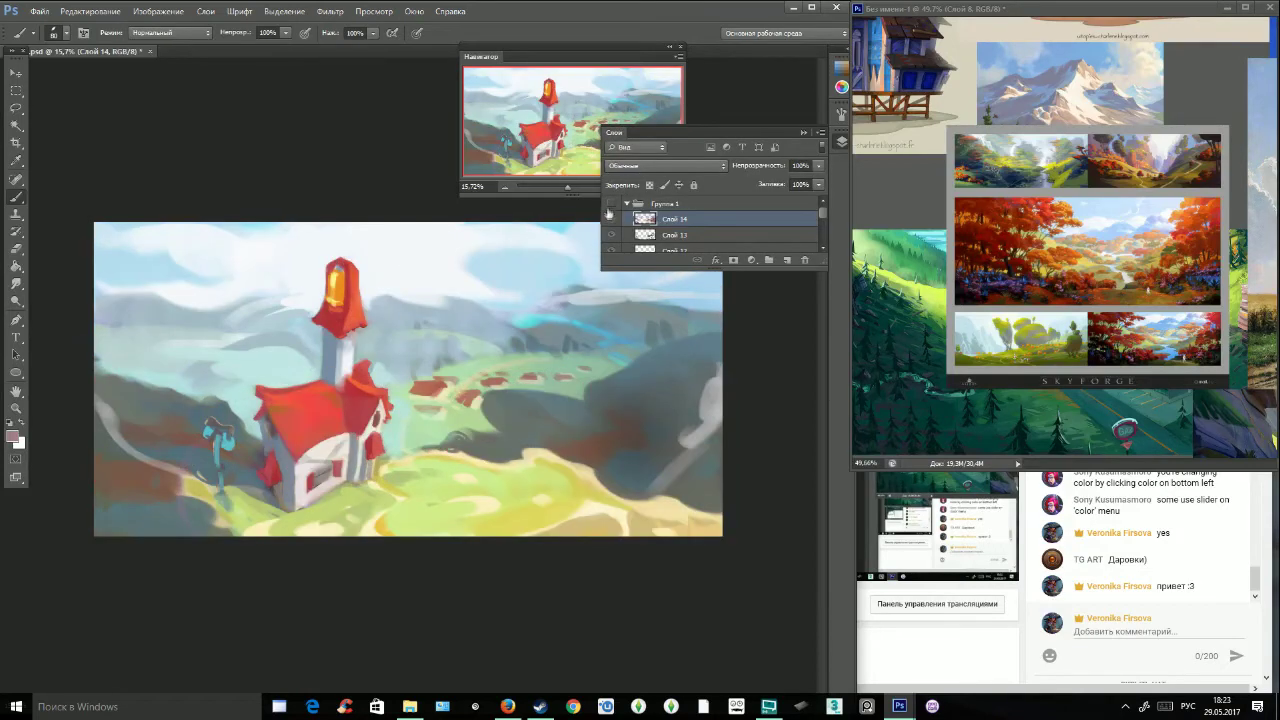
left_click(610, 207)
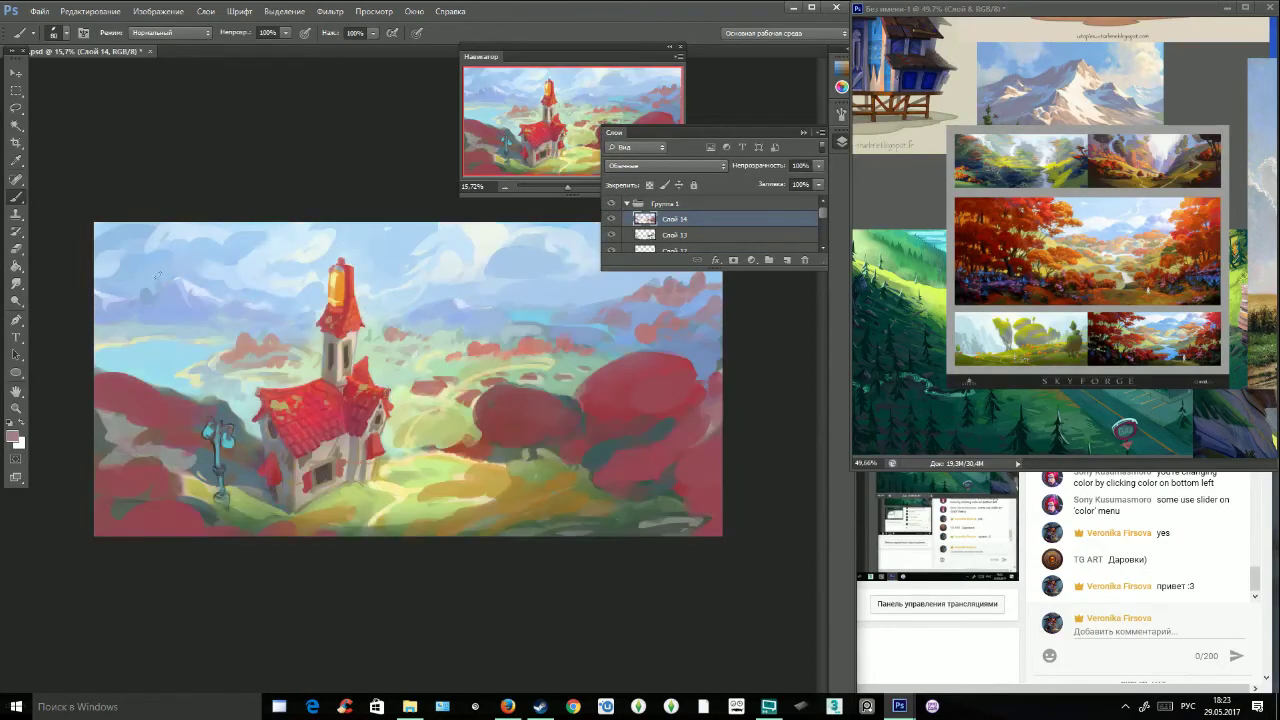
left_click_drag(100, 318, 182, 324)
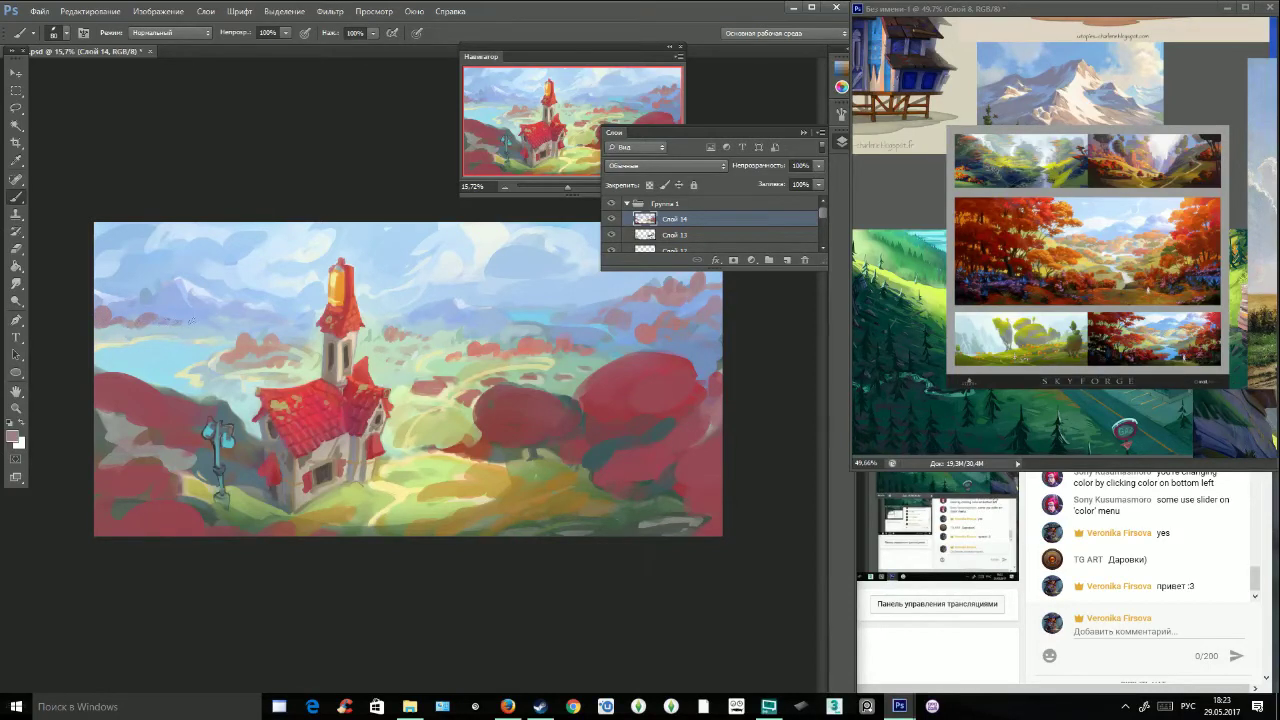
left_click(803, 132)
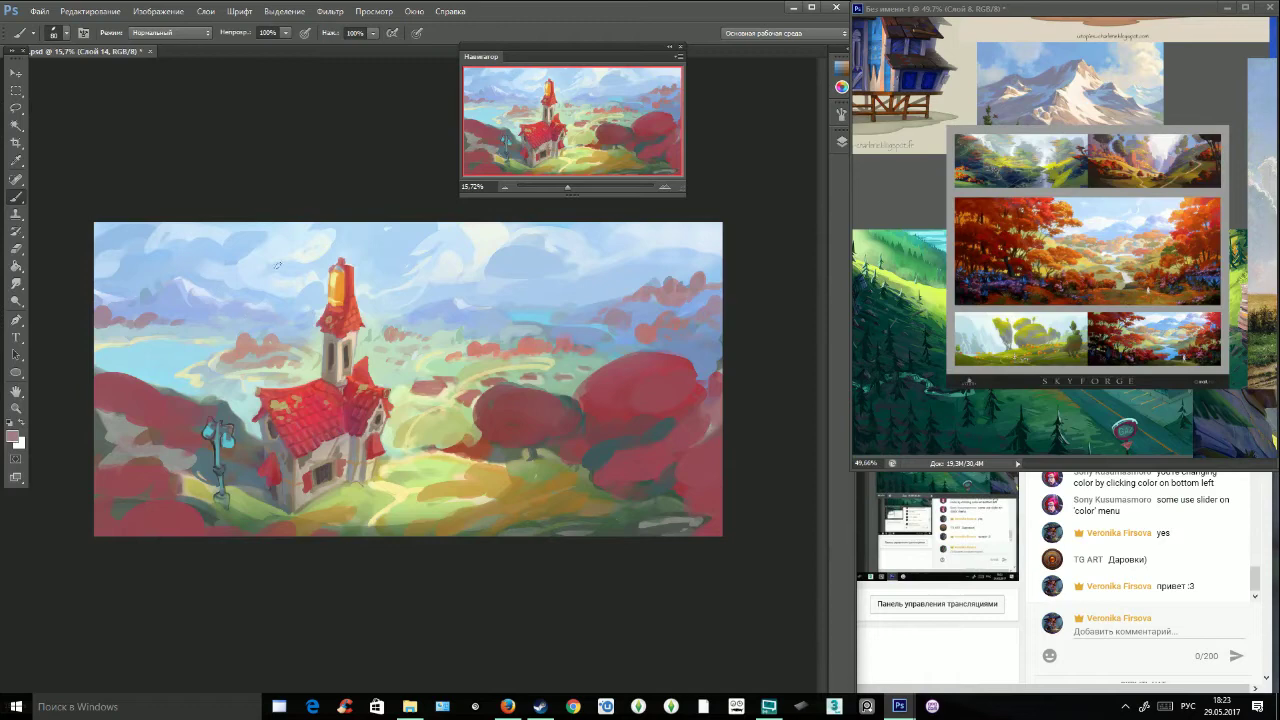
Create a new layer above the current one and set the brush size to 50 px.
left_click(842, 141)
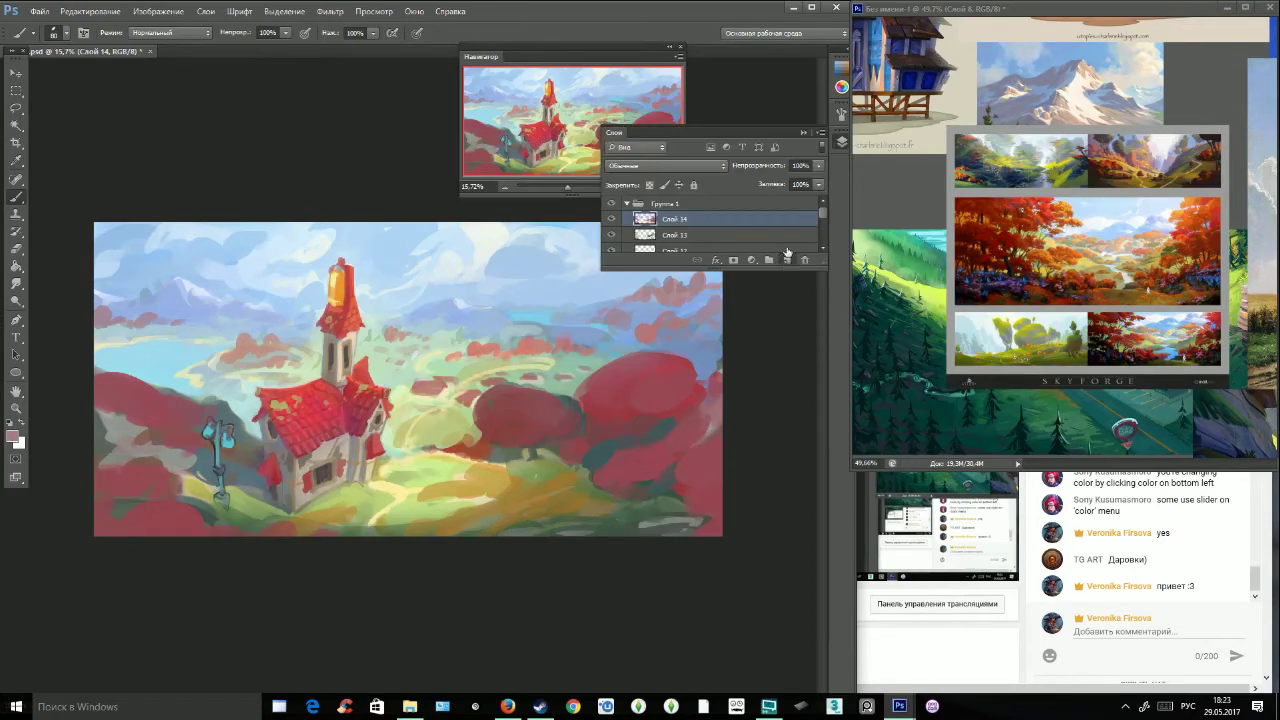
left_click(807, 132)
left_click(65, 33)
left_click(50, 76)
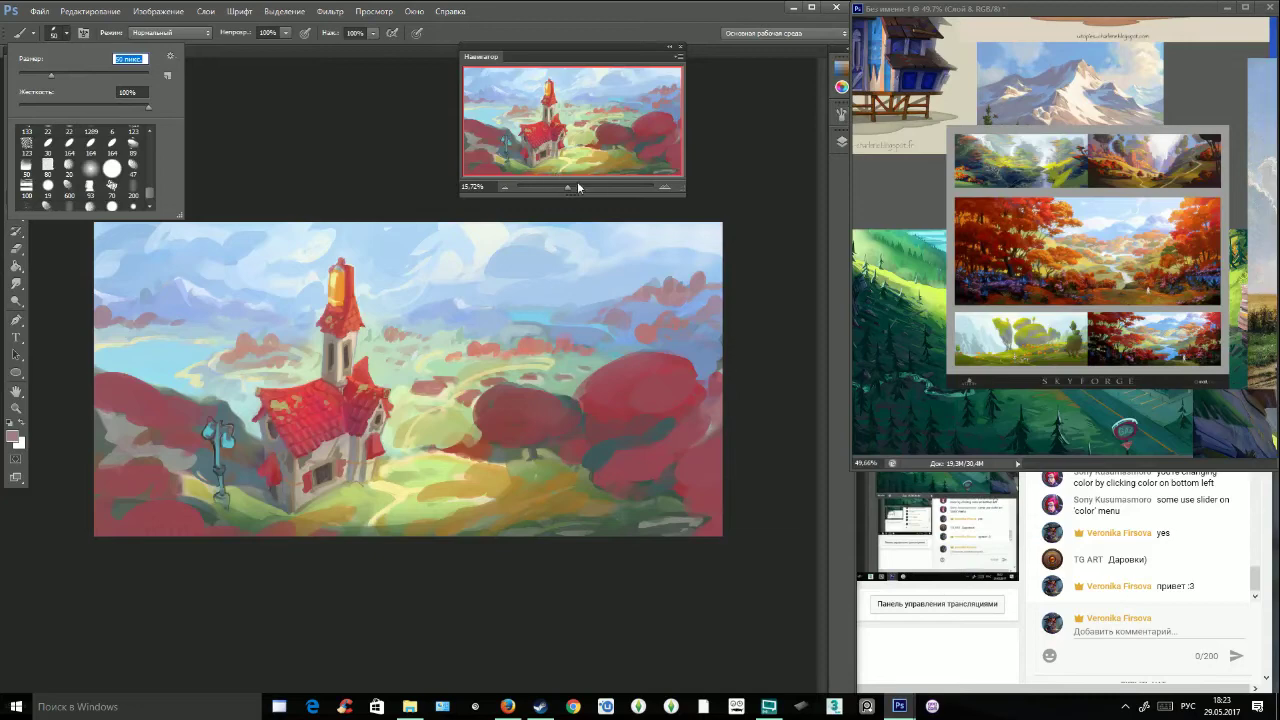
Refine the tower's outline, golden bell and red roof with flared eaves, using colours sampled around them.
left_click_drag(568, 187, 572, 187)
left_click_drag(257, 335, 306, 354)
left_click(308, 332, "alt")
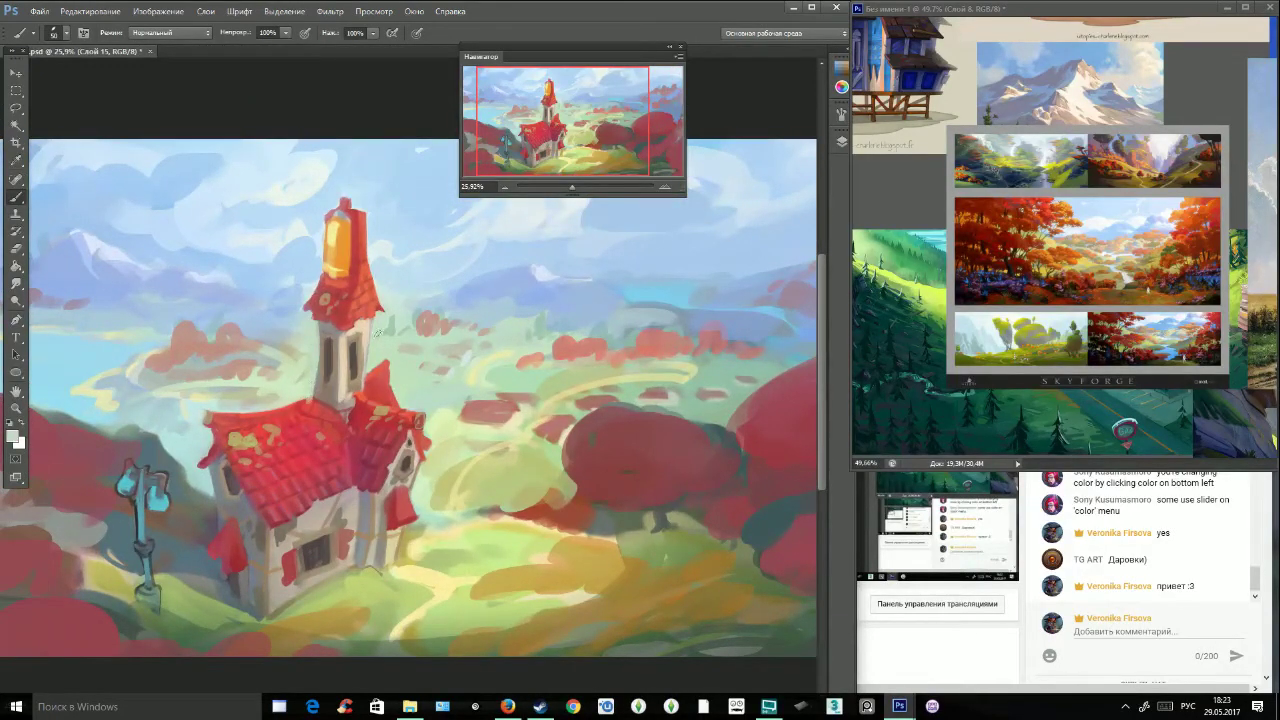
left_click(309, 406, "alt")
left_click_drag(319, 294, 306, 309)
left_click(325, 235, "alt")
mouse_move(322, 229)
left_mouse_down()
mouse_move(320, 272)
mouse_move(336, 266)
left_mouse_up()
left_click(380, 237, "alt")
left_click_drag(367, 212, 378, 290)
left_click(375, 290, "alt")
left_click(357, 252, "alt")
mouse_move(363, 212)
left_mouse_down()
mouse_move(362, 265)
mouse_move(364, 215)
mouse_move(374, 300)
mouse_move(387, 296)
mouse_move(296, 309)
left_mouse_up()
Touch up the tower base and extend the house roof's corners into curled red eaves with sampled tones.
left_click_drag(525, 203, 553, 122)
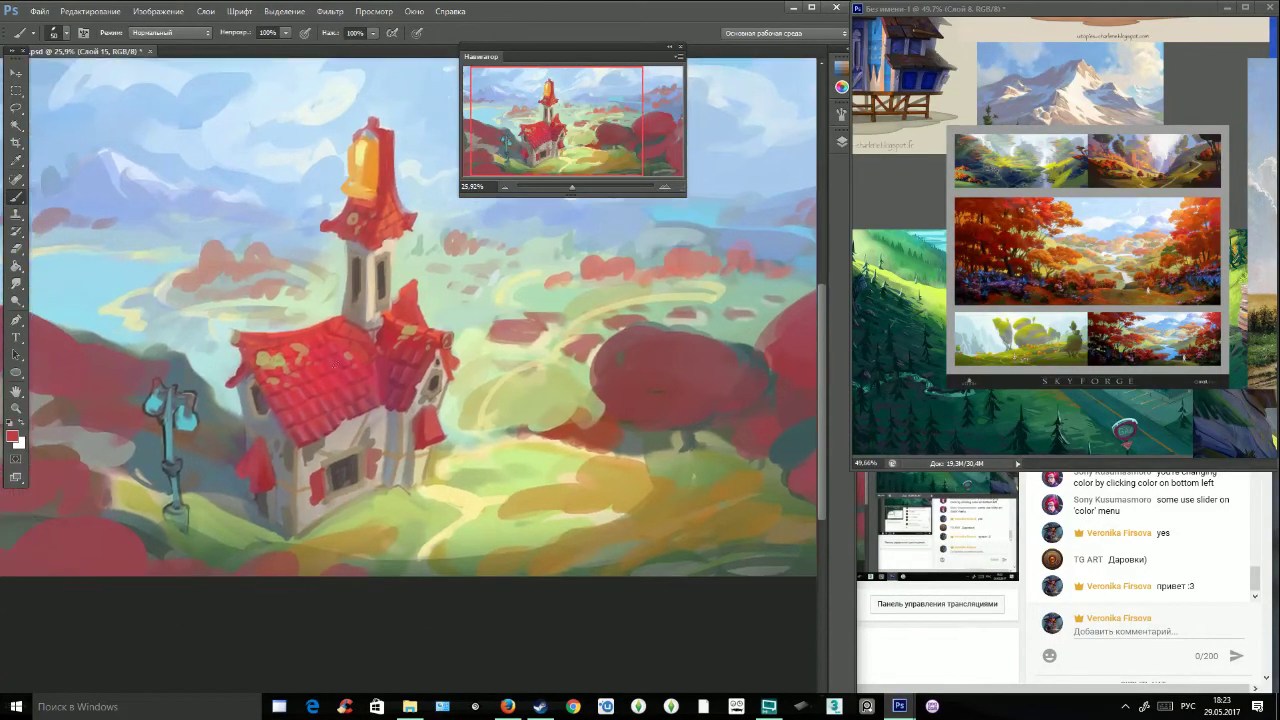
left_click(357, 307, "alt")
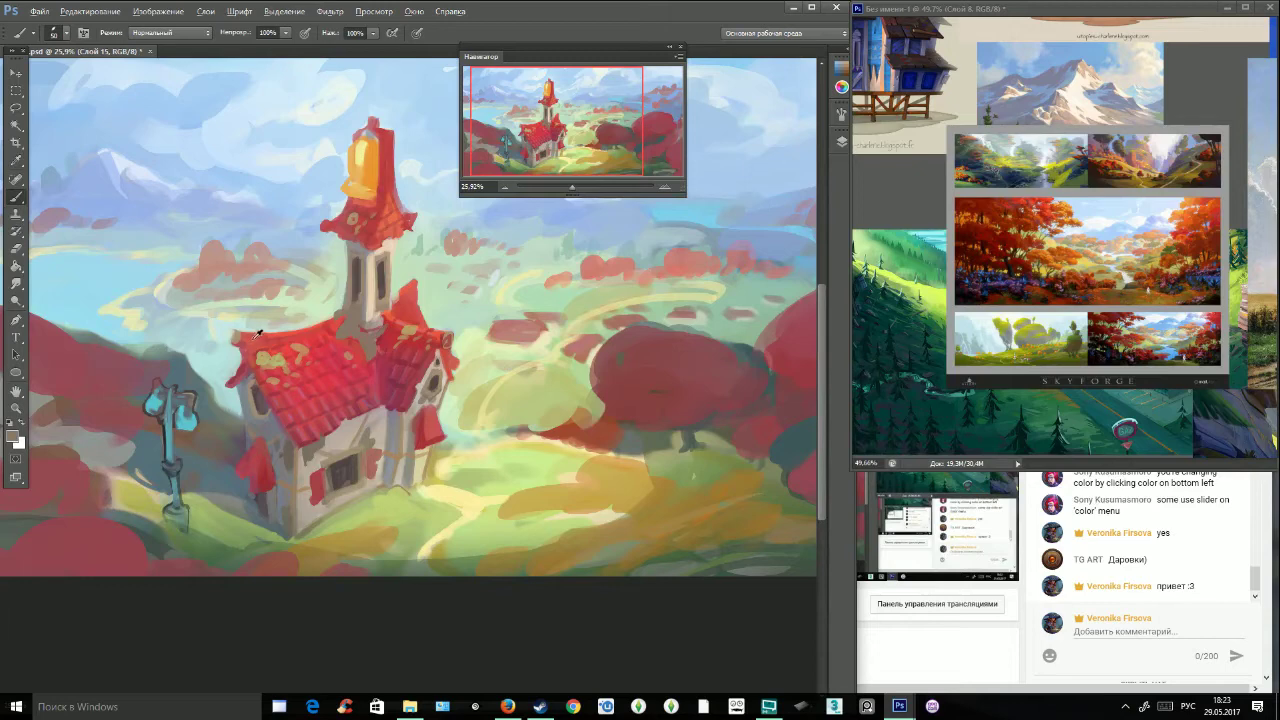
mouse_move(240, 337)
left_mouse_down()
mouse_move(228, 334)
mouse_move(236, 343)
left_mouse_up()
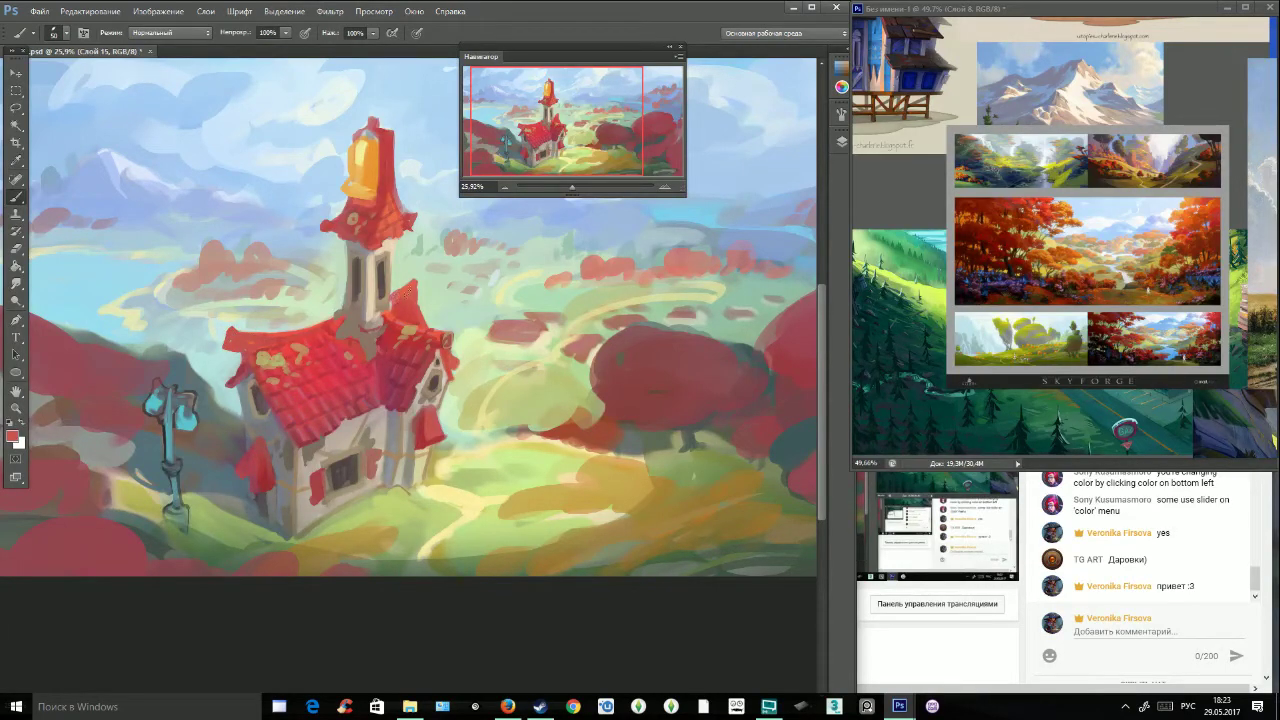
mouse_move(412, 283)
left_mouse_down()
mouse_move(460, 328)
mouse_move(454, 350)
left_mouse_up()
left_click(445, 332, "alt")
left_click(435, 348, "alt")
left_click_drag(236, 376, 220, 381)
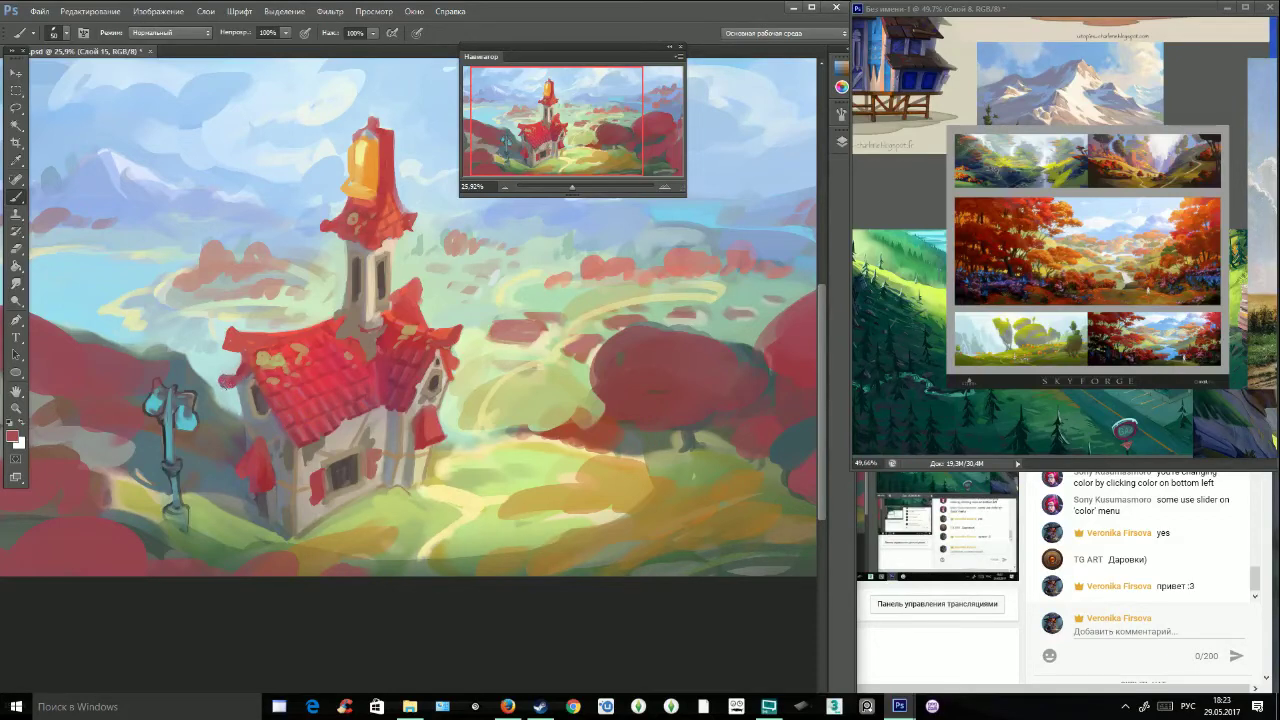
left_click_drag(455, 356, 460, 365)
left_click(457, 363, "alt")
left_click(458, 362, "alt")
Clean up the lower edges of the house walls and the adjoining grass with sampled wall, cream and green tones.
left_click(296, 497, "alt")
left_click(294, 531, "alt")
left_click(424, 468, "alt")
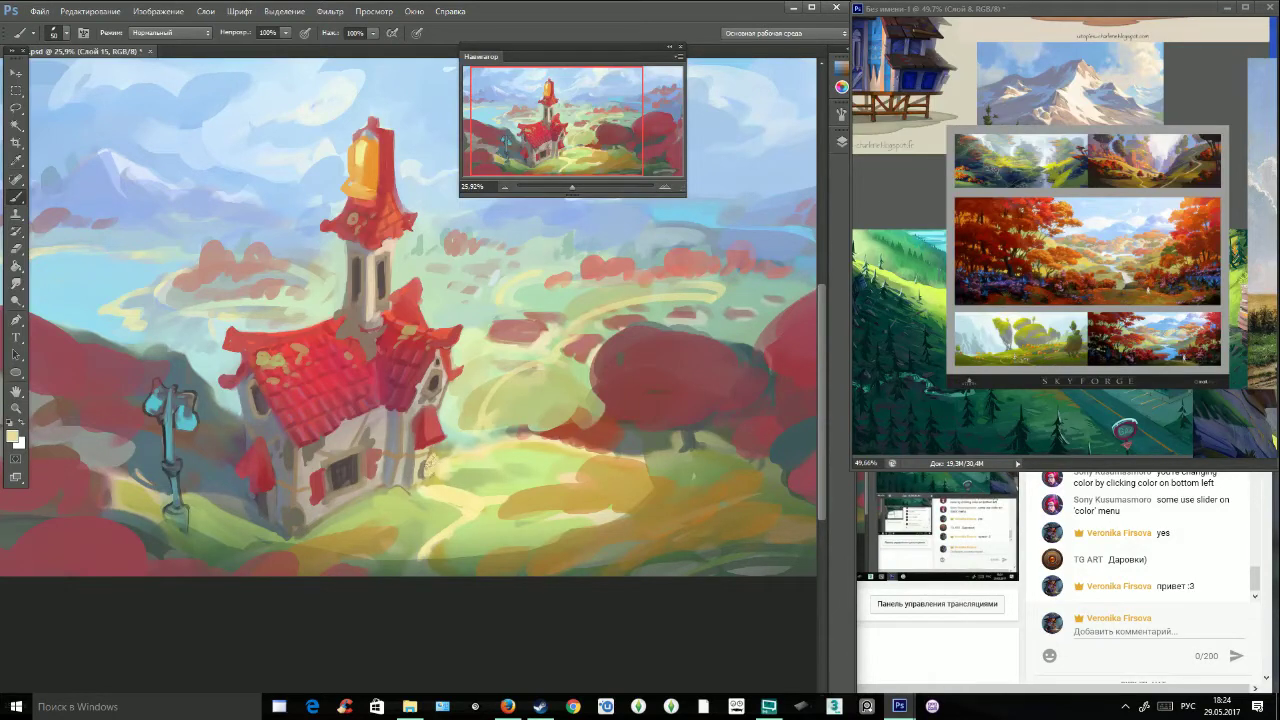
left_click(425, 463, "alt")
left_click(445, 487, "alt")
mouse_move(427, 488)
left_mouse_down()
mouse_move(482, 498)
mouse_move(450, 473)
left_mouse_up()
left_click(470, 472, "alt")
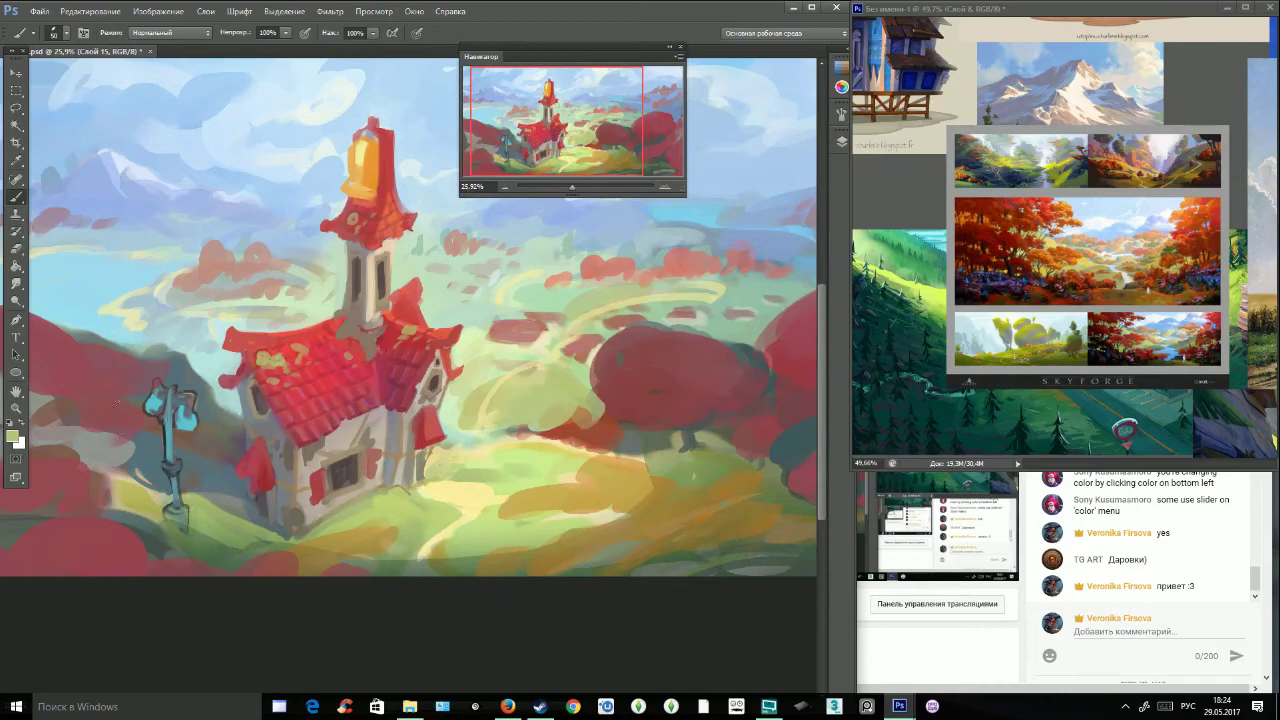
Shade the lamp post with a sampled dark grey and try a similar grey silhouette in the right foreground.
left_click(164, 482, "alt")
mouse_move(163, 425)
left_mouse_down()
mouse_move(165, 461)
mouse_move(173, 453)
left_mouse_up()
left_click(184, 441, "alt")
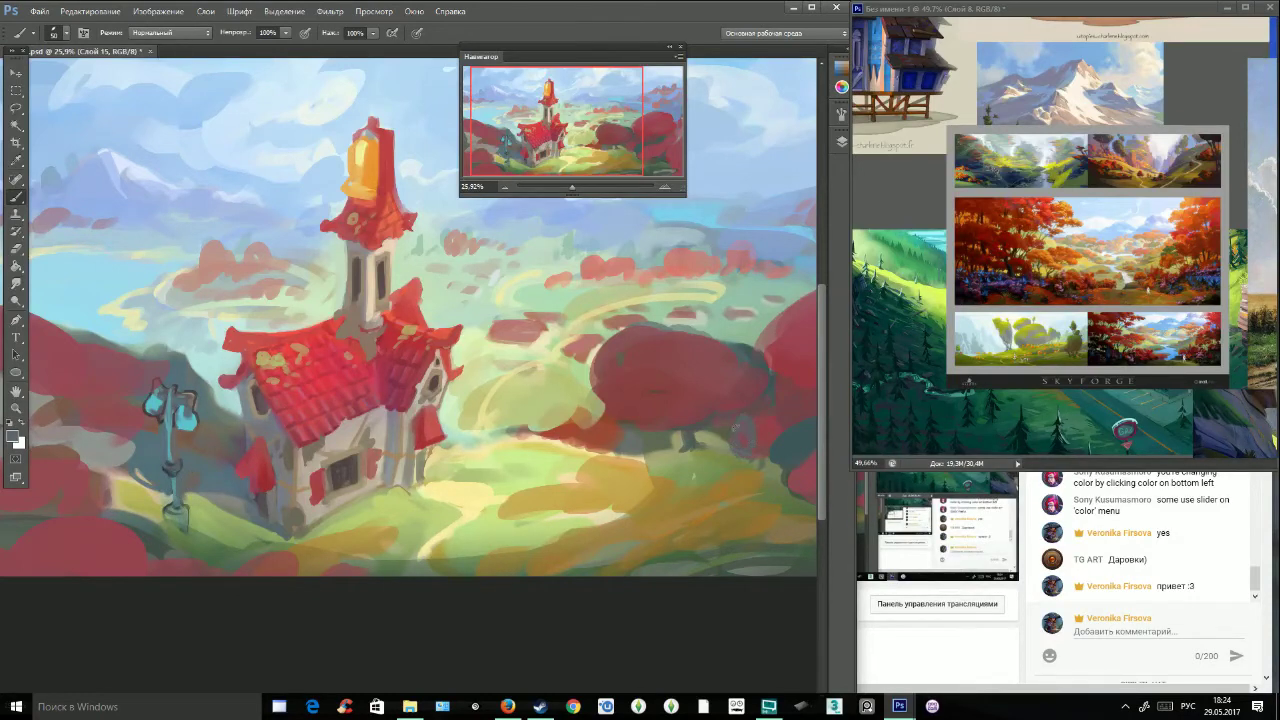
mouse_move(758, 458)
left_mouse_down()
mouse_move(738, 519)
mouse_move(740, 568)
left_mouse_up()
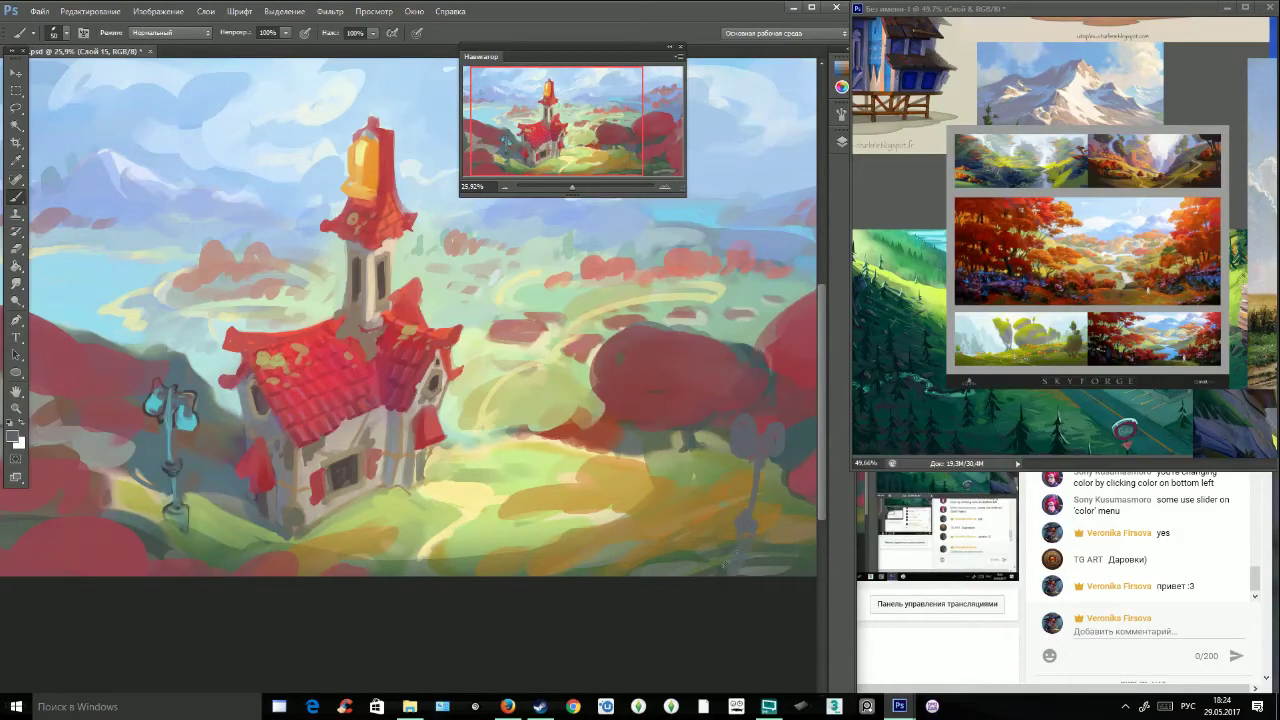
Paint grey tree silhouettes with trunks in the right foreground on a new layer, using a larger brush.
left_click_drag(573, 188, 569, 189)
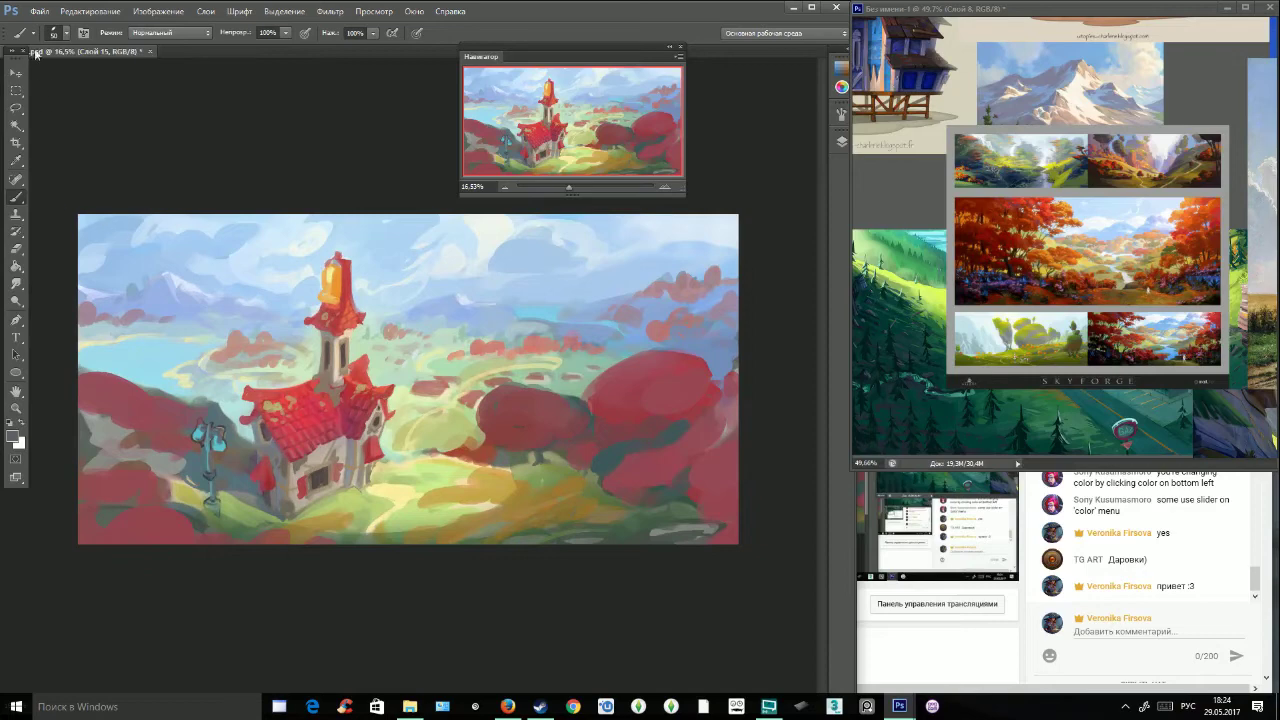
left_click(62, 33)
left_click_drag(76, 76, 96, 76)
left_click(842, 141)
left_click(842, 141)
left_click(786, 261)
left_click(842, 141)
mouse_move(663, 441)
left_mouse_down()
mouse_move(675, 459)
mouse_move(724, 430)
mouse_move(692, 438)
mouse_move(688, 426)
mouse_move(676, 524)
left_mouse_up()
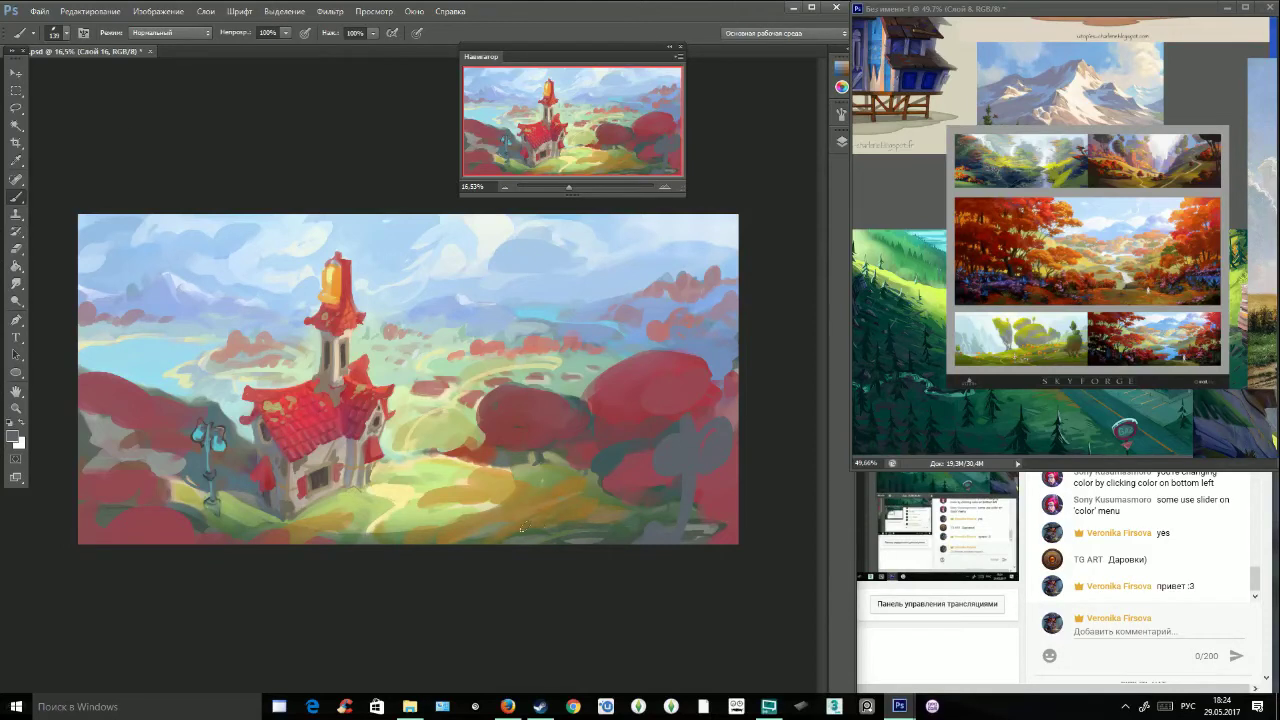
left_click_drag(600, 476, 602, 532)
Try grey fence-like posts and rails across the foreground grass, and undo them.
left_click_drag(556, 494, 567, 532)
mouse_move(466, 535)
left_mouse_down()
mouse_move(424, 519)
mouse_move(349, 554)
mouse_move(350, 519)
mouse_move(393, 493)
left_mouse_up()
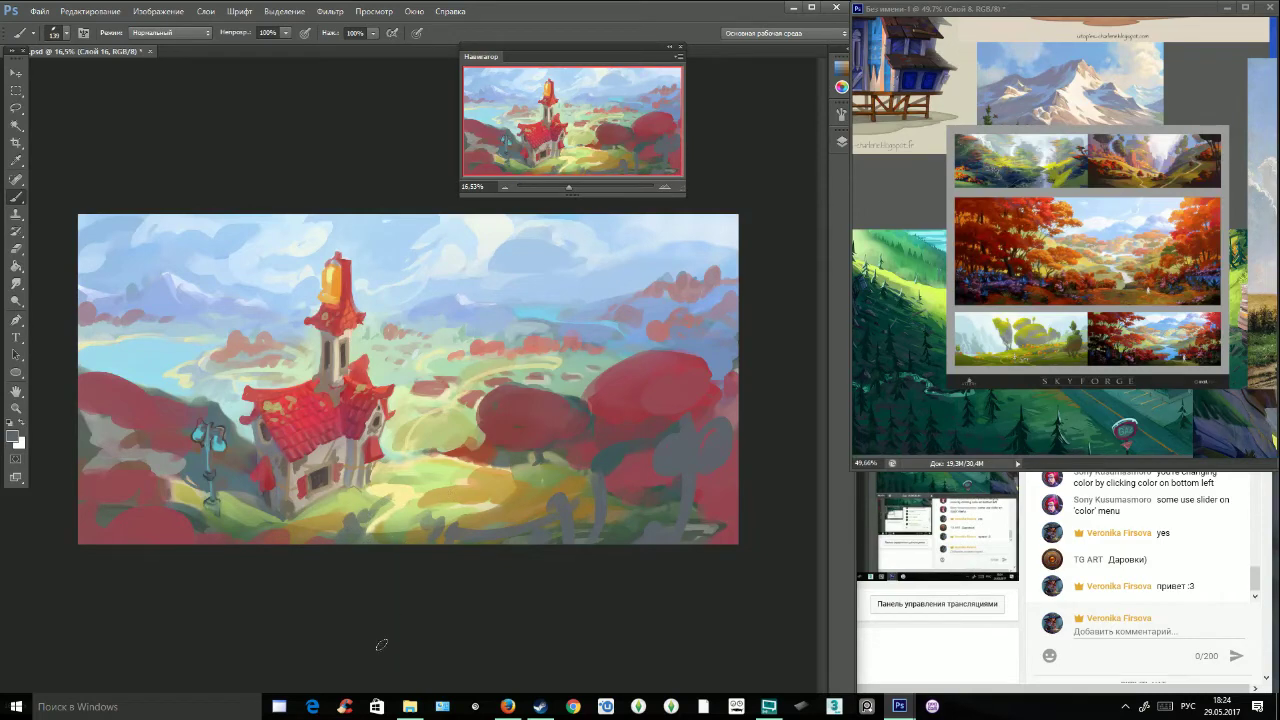
key("ctrl+z")
mouse_move(408, 503)
left_mouse_down()
mouse_move(404, 514)
mouse_move(416, 492)
left_mouse_up()
left_click_drag(411, 476, 404, 490)
key("ctrl+alt+z")
key("ctrl+alt+z")
key("ctrl+alt+z")
key("ctrl+alt+z")
key("ctrl+alt+z")
key("ctrl+alt+z")
key("ctrl+alt+z")
key("ctrl+alt+z")
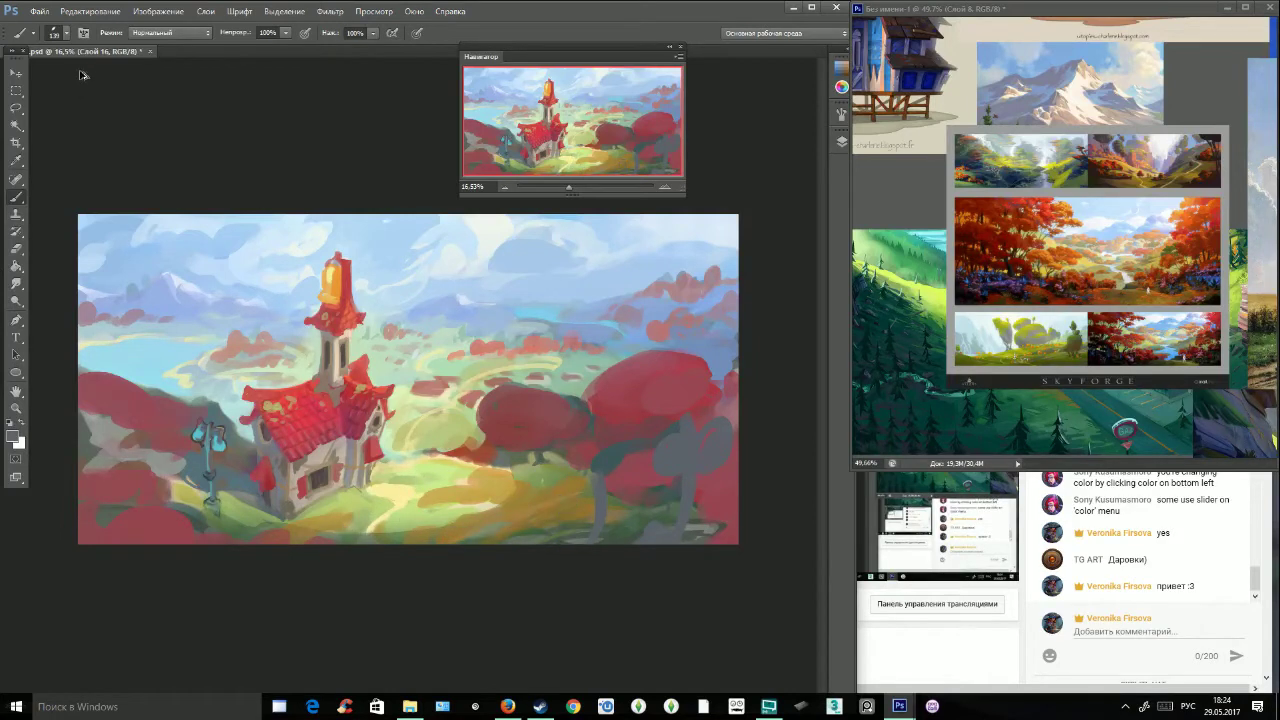
Reduce the brush size and paint thin grey stems in the lower-right corner of the landscape.
left_click(66, 33)
left_click_drag(53, 72, 65, 76)
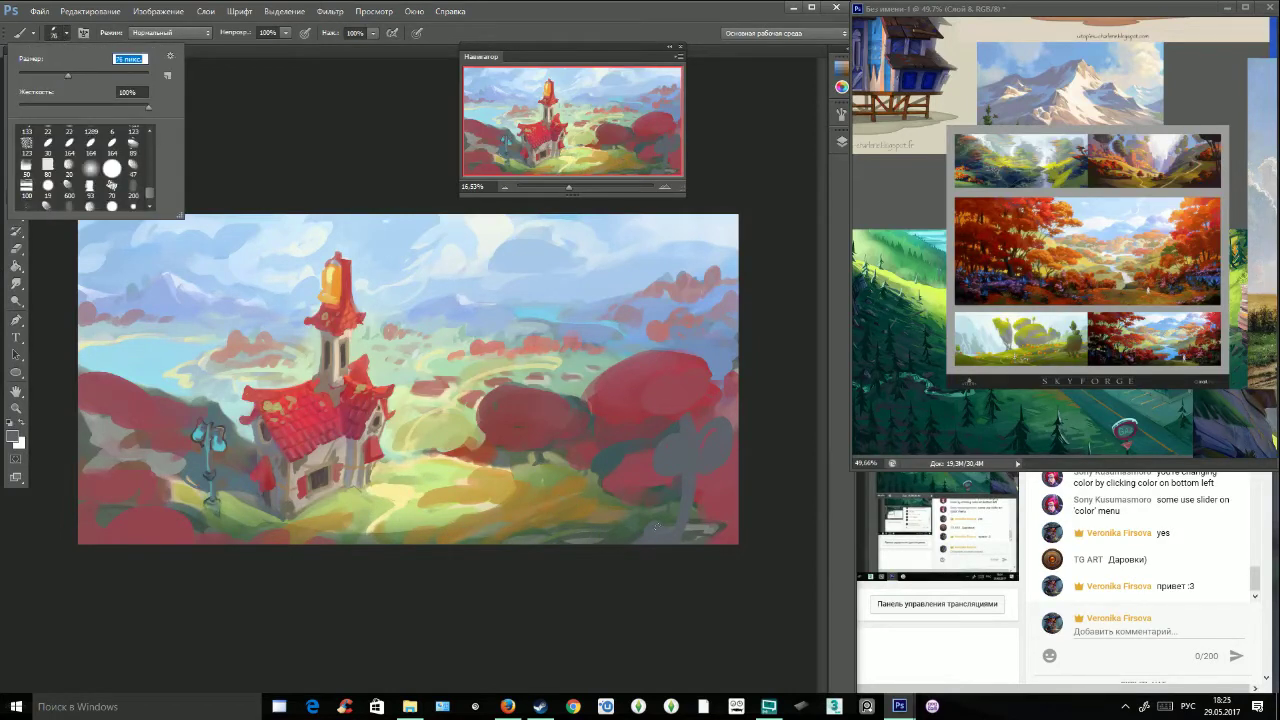
left_click(722, 500)
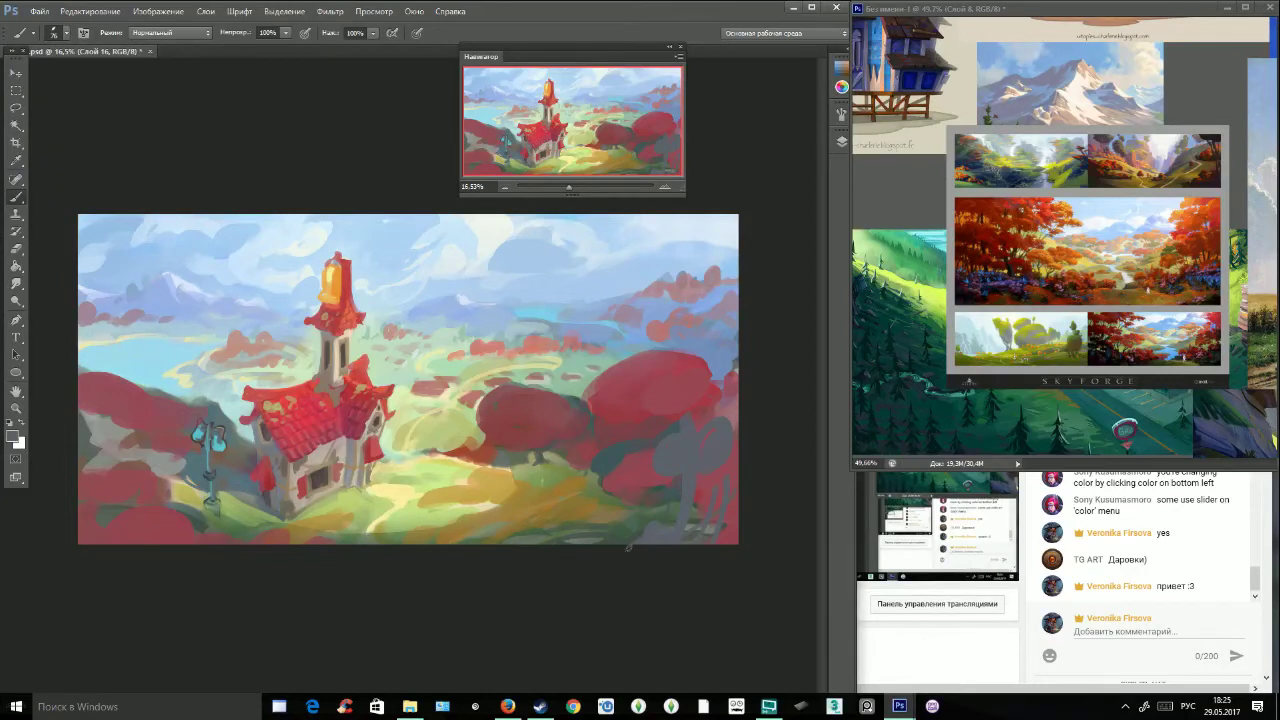
mouse_move(406, 535)
left_mouse_down()
mouse_move(392, 532)
mouse_move(430, 503)
mouse_move(479, 516)
mouse_move(553, 456)
left_mouse_up()
key("ctrl+z")
key("ctrl+z")
left_click_drag(503, 536, 522, 488)
key("ctrl+z")
Set the brush size to 145 px and paint a thick grey fence post in the foreground below the hill.
left_click(66, 32)
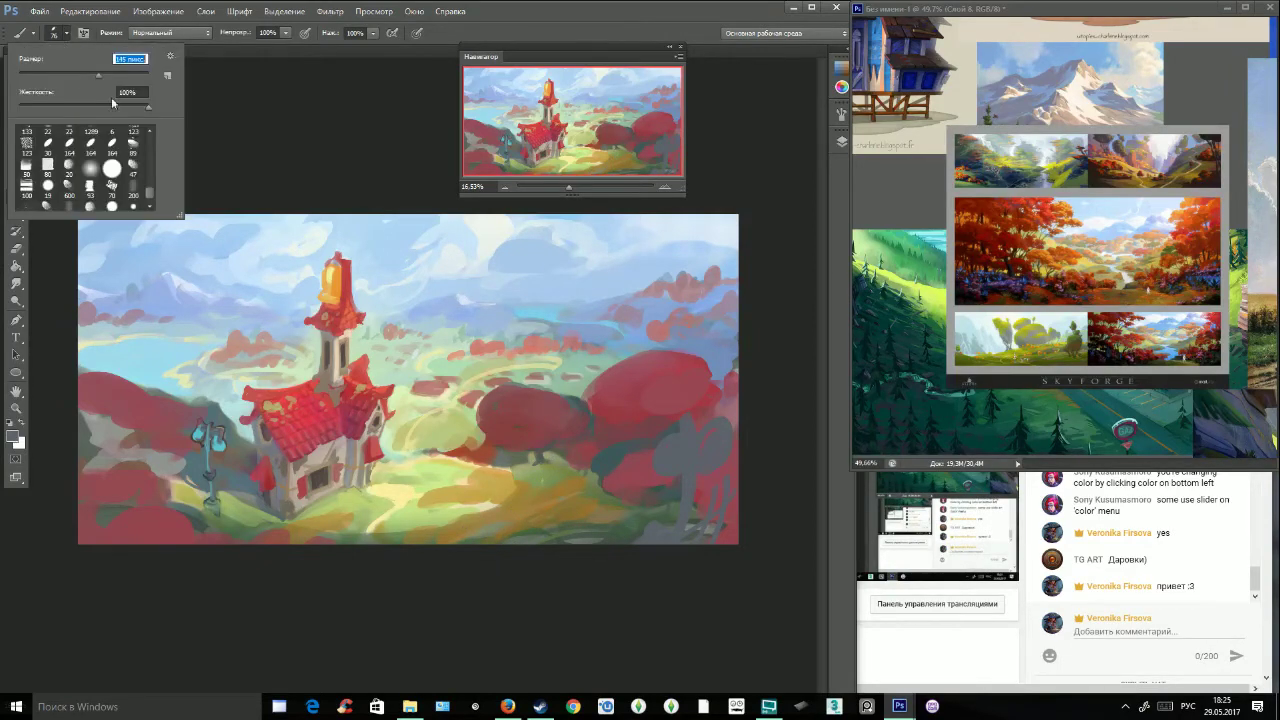
left_click(490, 540)
mouse_move(500, 538)
left_mouse_down()
mouse_move(512, 476)
mouse_move(522, 532)
mouse_move(502, 526)
mouse_move(499, 493)
mouse_move(495, 543)
mouse_move(528, 538)
mouse_move(532, 491)
left_mouse_up()
key("ctrl+alt+z")
key("ctrl+alt+z")
Change the sampled hill colour to bright orange f5a51a and paint a band across the sunlit hill behind the post.
left_click(480, 504, "alt")
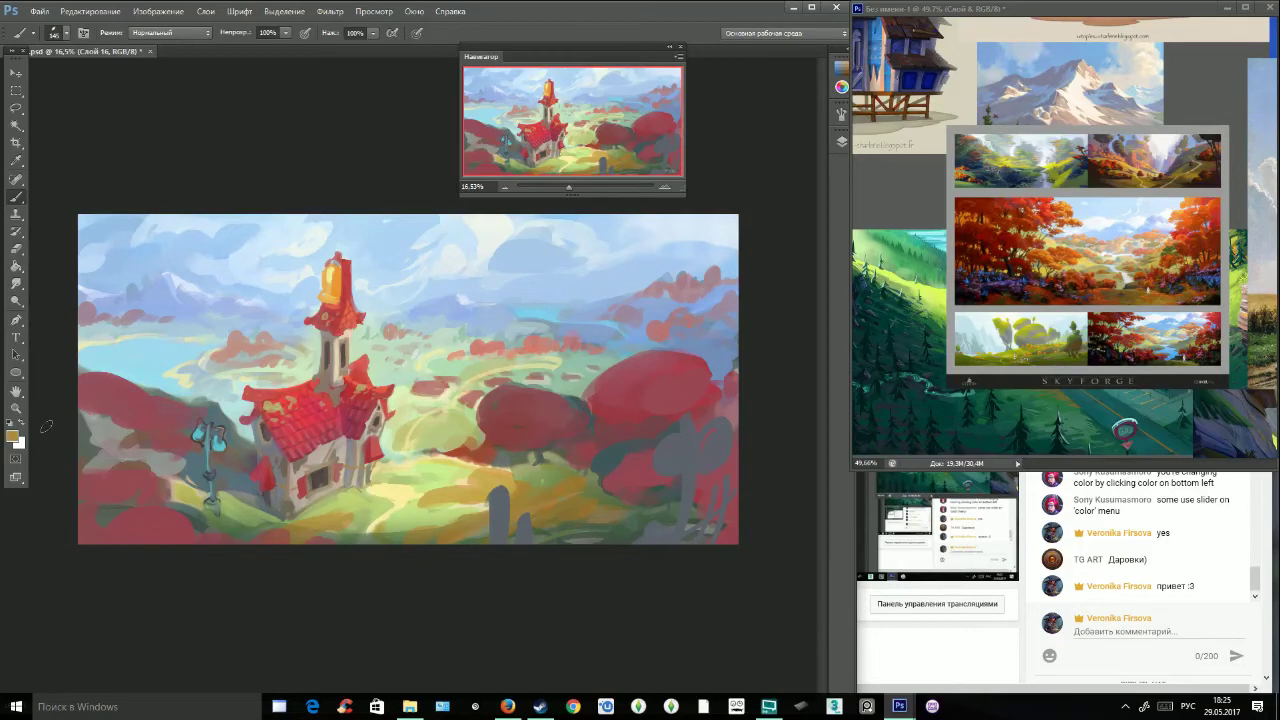
left_click(14, 436)
left_click(562, 220)
left_click(598, 365)
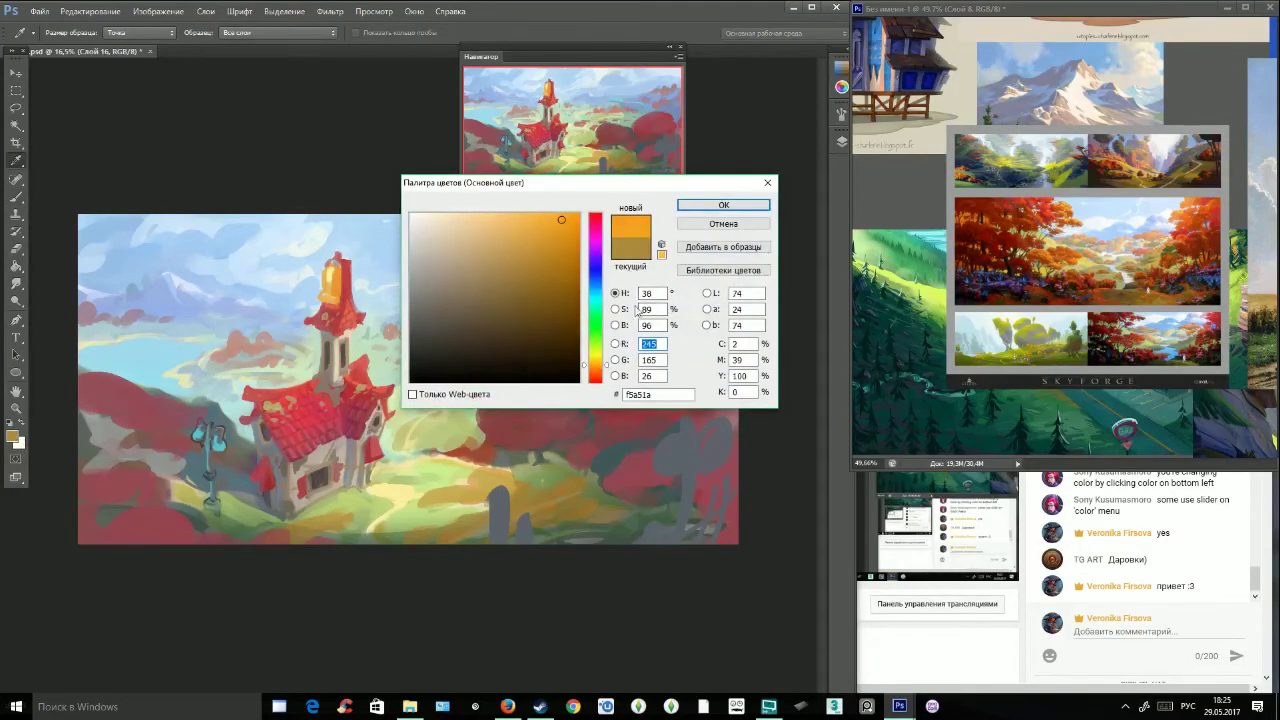
left_click(723, 205)
mouse_move(478, 482)
left_mouse_down()
mouse_move(542, 490)
mouse_move(576, 474)
mouse_move(550, 486)
left_mouse_up()
Paint sampled meadow colours across the hill and add more grey fence posts beside the first one.
left_click(460, 515, "alt")
mouse_move(474, 520)
left_mouse_down()
mouse_move(543, 498)
mouse_move(517, 497)
mouse_move(606, 492)
left_mouse_up()
left_click(402, 494, "alt")
left_click(490, 514, "alt")
left_click_drag(493, 498, 493, 533)
left_click_drag(530, 495, 527, 526)
mouse_move(549, 511)
left_mouse_down()
mouse_move(480, 548)
mouse_move(539, 526)
mouse_move(522, 488)
mouse_move(530, 507)
mouse_move(613, 498)
mouse_move(600, 513)
mouse_move(598, 482)
left_mouse_up()
Refine the foreground meadow around the fence posts with colours sampled from the hill and posts.
left_click(522, 490, "alt")
left_click(612, 509, "alt")
left_click(583, 489, "alt")
left_click(499, 512, "alt")
mouse_move(462, 524)
left_mouse_down()
mouse_move(446, 554)
mouse_move(417, 542)
left_mouse_up()
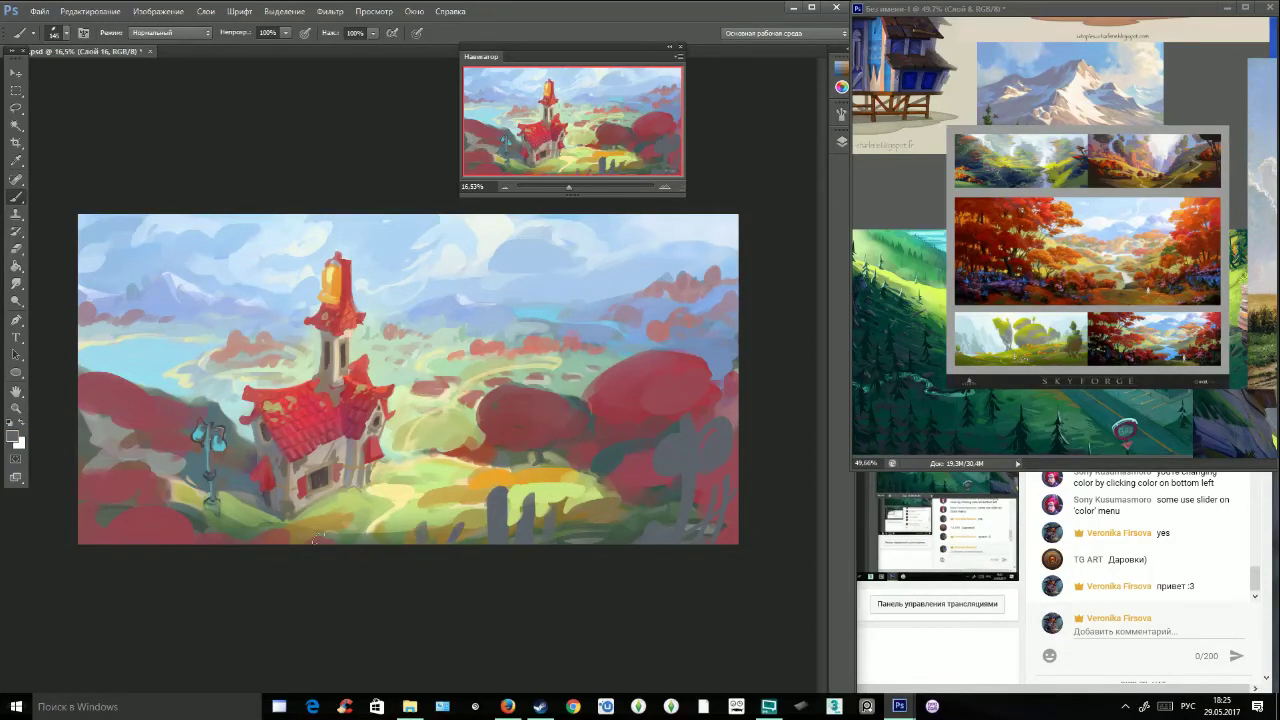
With a smaller brush, paint thin grey stems over the lower-left red bushes and short posts beside the house path.
left_click(67, 34)
left_click(70, 78)
left_click(120, 458)
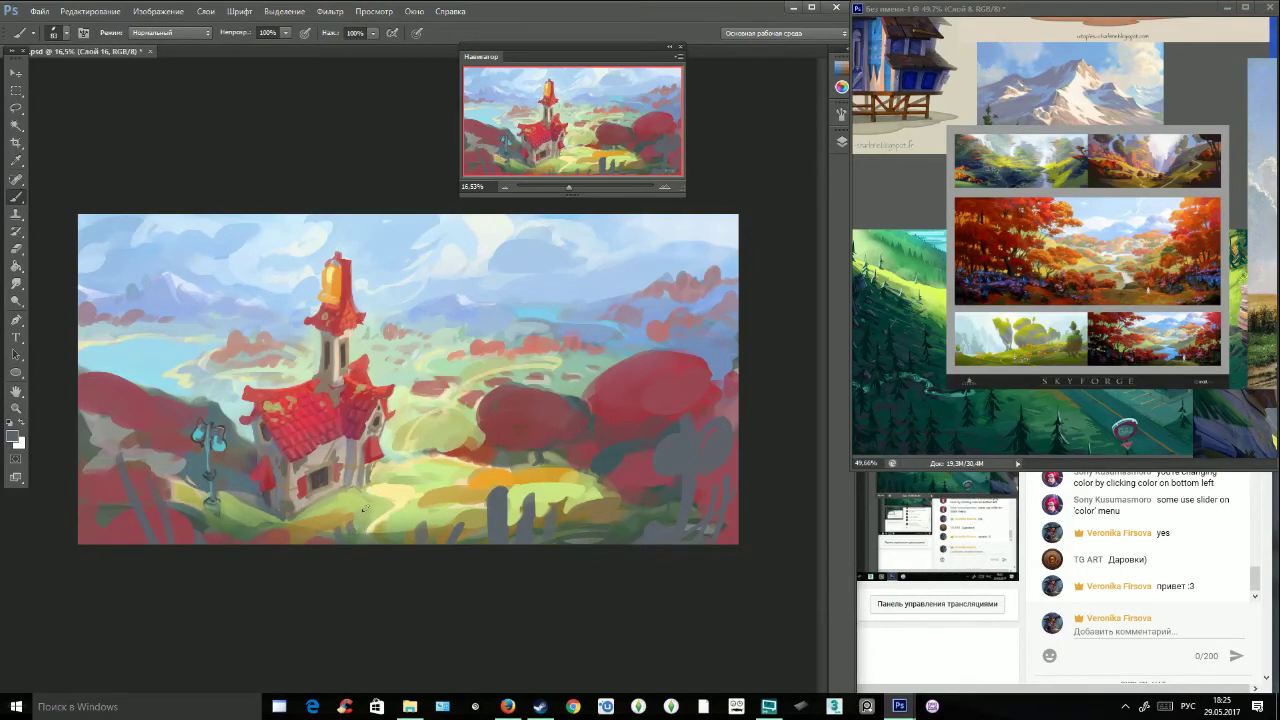
left_click_drag(416, 487, 414, 462)
left_click(435, 460, "alt")
Flip the whole canvas horizontally.
mouse_move(569, 188)
left_mouse_down()
mouse_move(556, 191)
mouse_move(568, 190)
left_mouse_up()
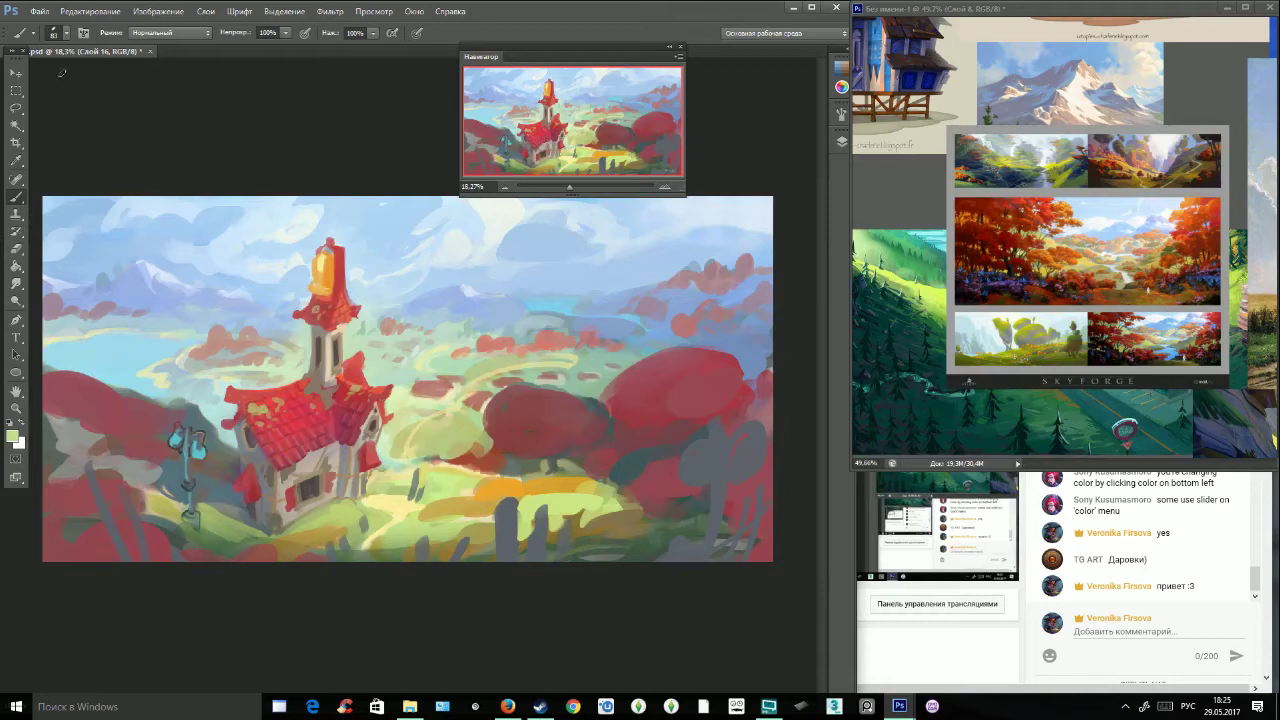
left_click(158, 11)
mouse_move(250, 133)
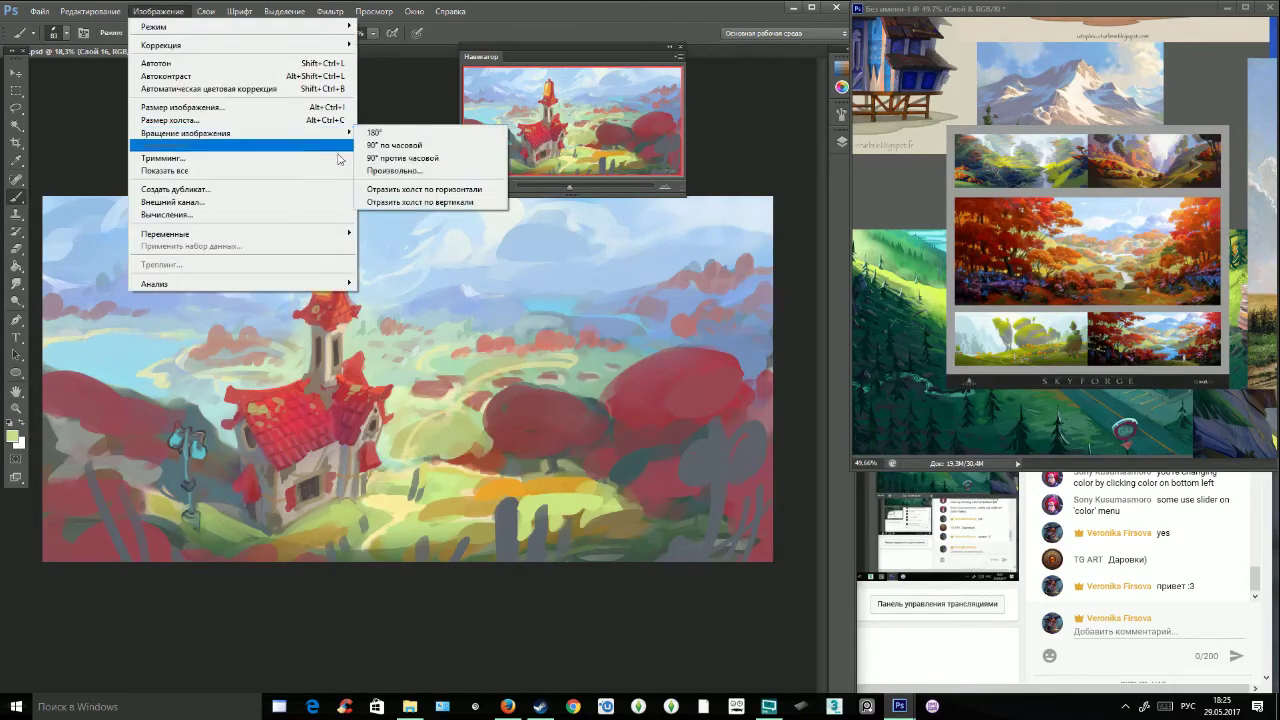
left_click(434, 190)
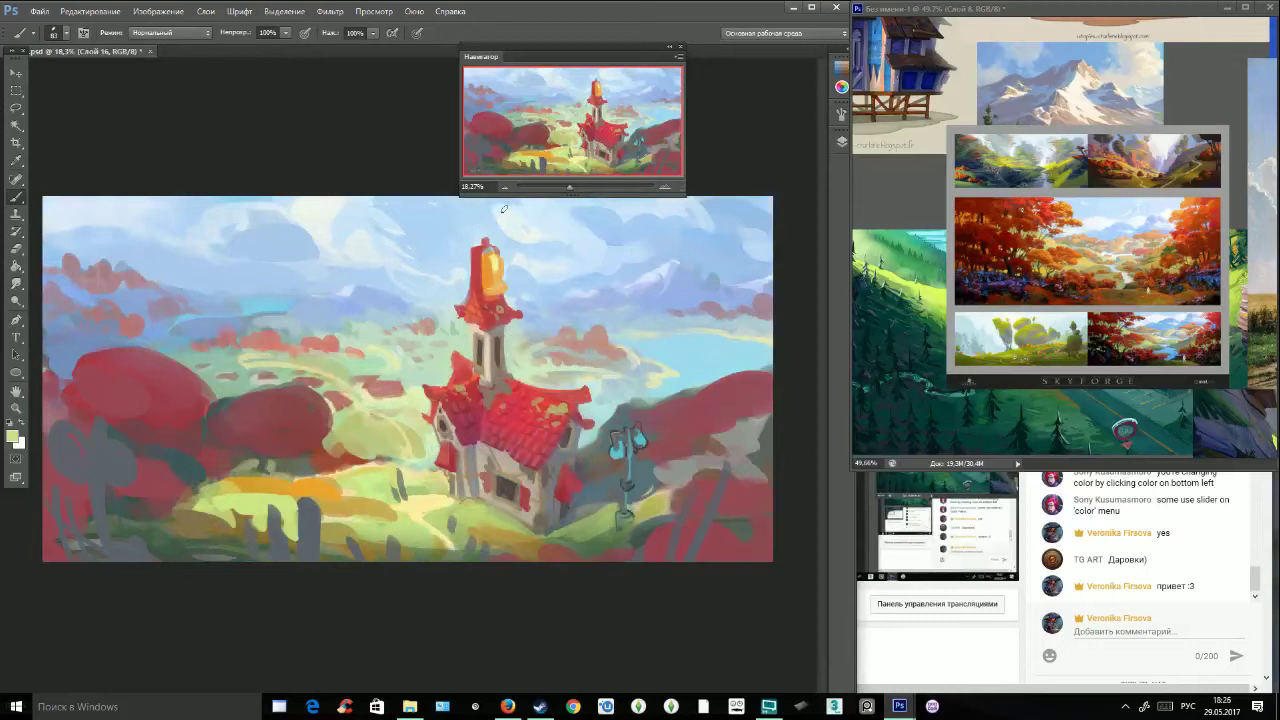
Touch up the house's roof edges with sampled colours and add a red stroke beside the round tree.
left_click(582, 474, "alt")
left_click(581, 433, "alt")
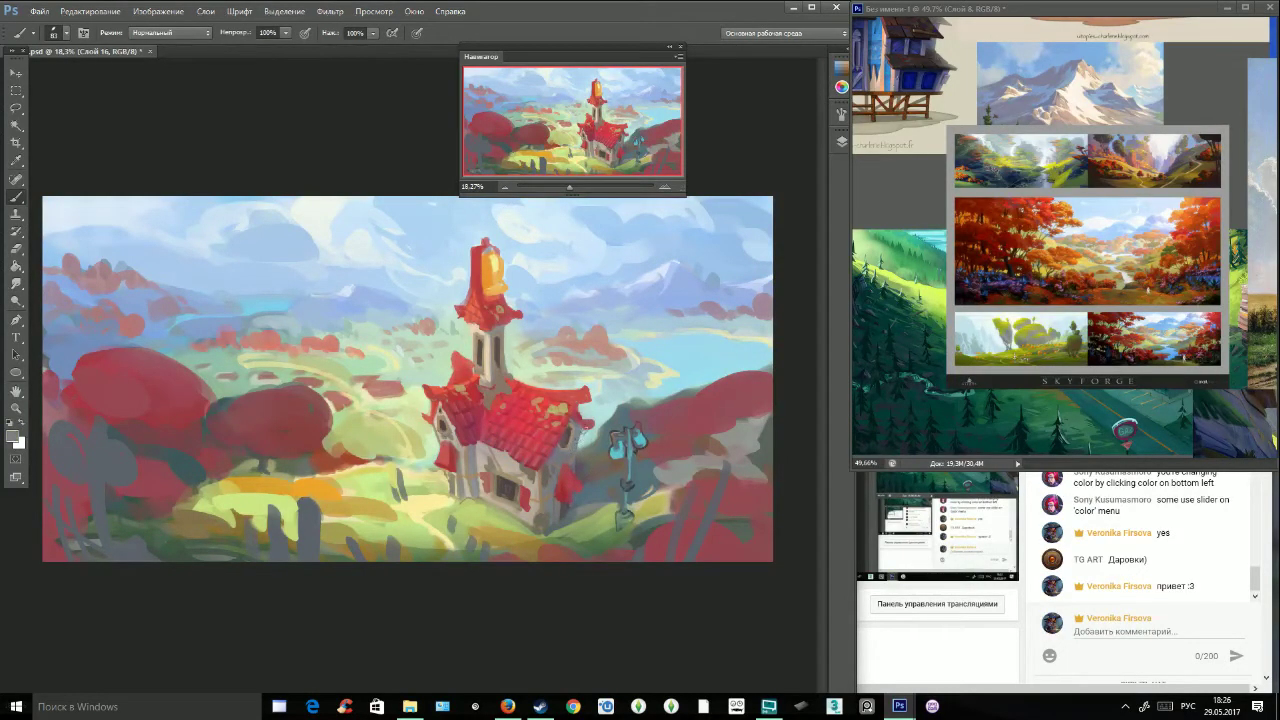
left_click(583, 412, "alt")
left_click(428, 406, "alt")
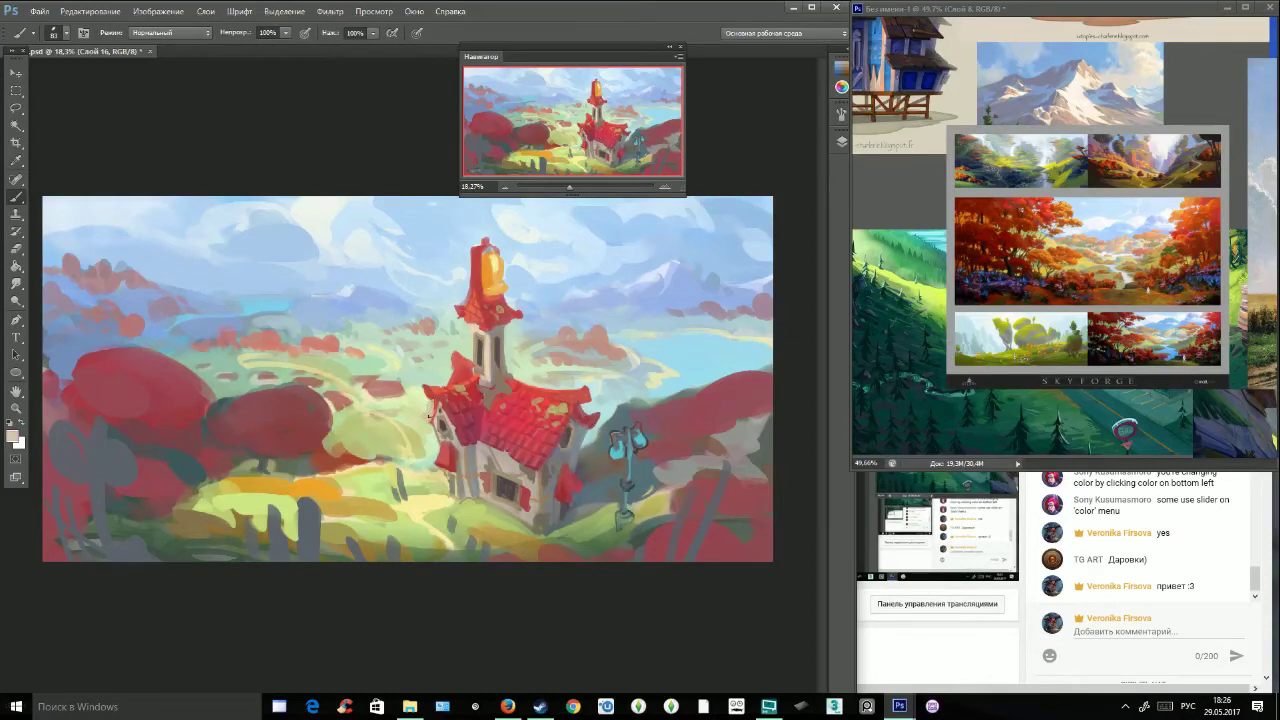
left_click(442, 398, "alt")
left_click(432, 426, "alt")
left_click(329, 440, "alt")
left_click_drag(333, 448, 378, 458)
Set the brush size to 141 px and paint a tall grey tree silhouette with two round crowns at the picture's left edge.
left_click(66, 33)
left_click(83, 78)
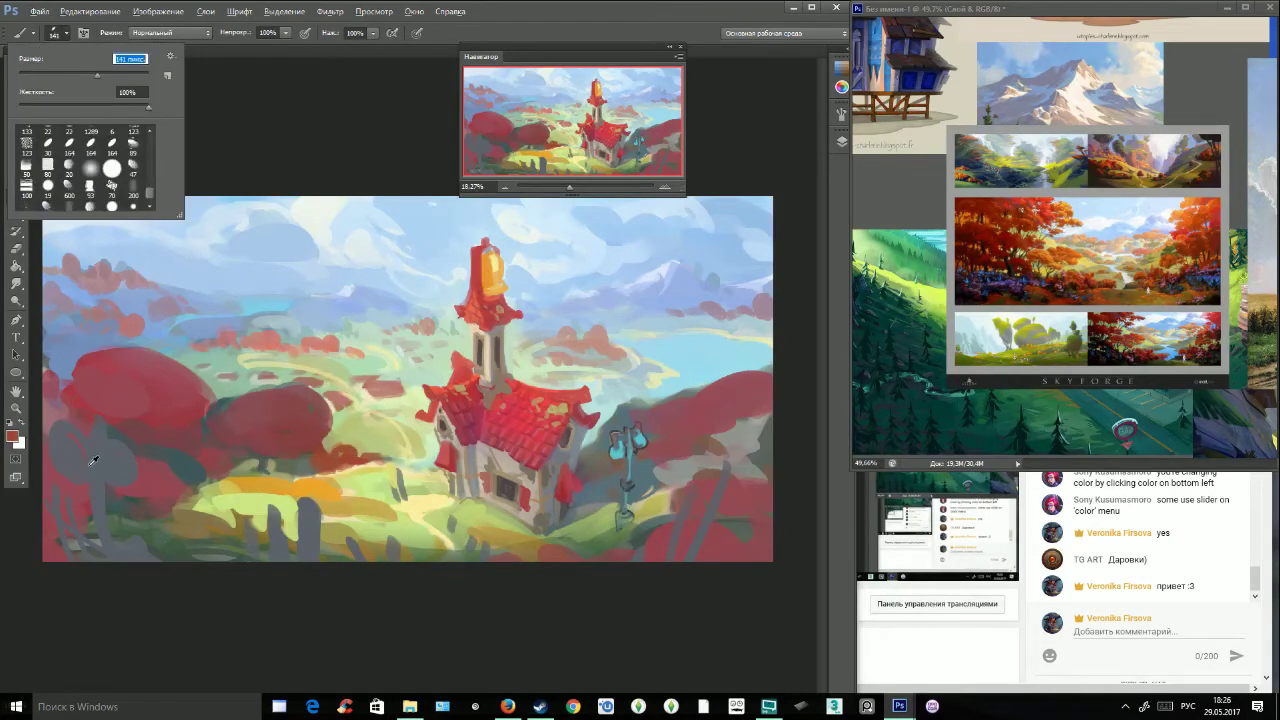
left_click(89, 463, "alt")
mouse_move(135, 267)
left_mouse_down()
mouse_move(97, 536)
mouse_move(103, 430)
left_mouse_up()
mouse_move(121, 240)
left_mouse_down()
mouse_move(102, 290)
mouse_move(97, 257)
mouse_move(118, 272)
left_mouse_up()
mouse_move(148, 264)
left_mouse_down()
mouse_move(155, 274)
mouse_move(158, 244)
mouse_move(170, 278)
left_mouse_up()
left_click_drag(137, 286, 103, 398)
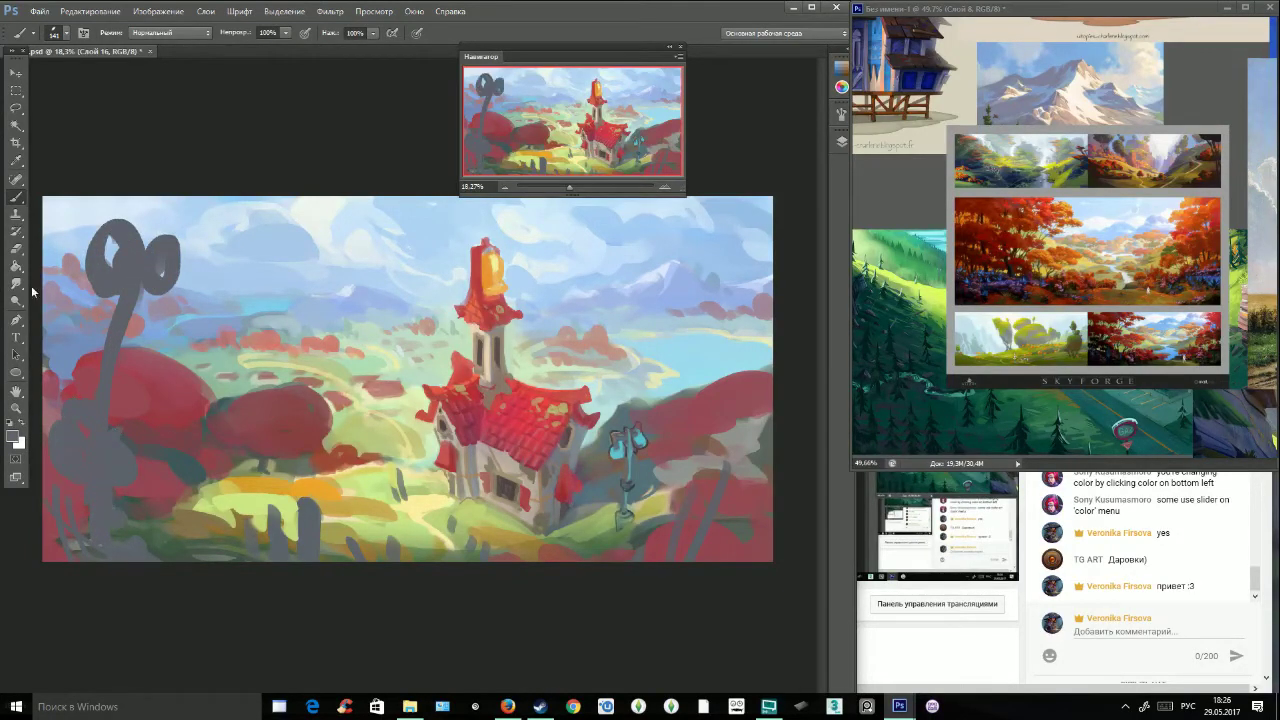
Enlarge the eraser and erase the old grey shapes around the trunk's base and the two round crowns.
left_click(16, 247)
left_click(67, 34)
left_click_drag(87, 80, 102, 80)
mouse_move(55, 432)
left_mouse_down()
mouse_move(65, 419)
mouse_move(123, 483)
left_mouse_up()
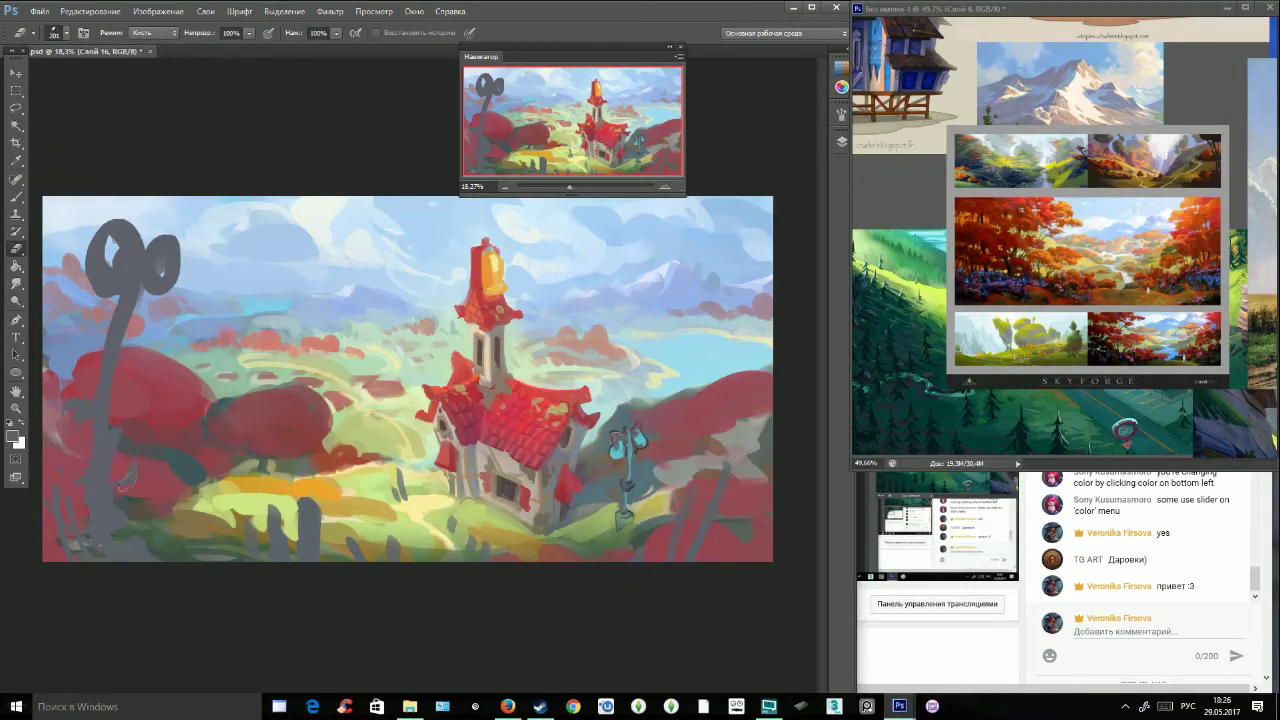
mouse_move(107, 230)
left_mouse_down()
mouse_move(158, 265)
mouse_move(155, 300)
mouse_move(153, 272)
mouse_move(168, 272)
mouse_move(150, 287)
mouse_move(166, 265)
mouse_move(187, 272)
mouse_move(111, 216)
mouse_move(178, 244)
left_mouse_up()
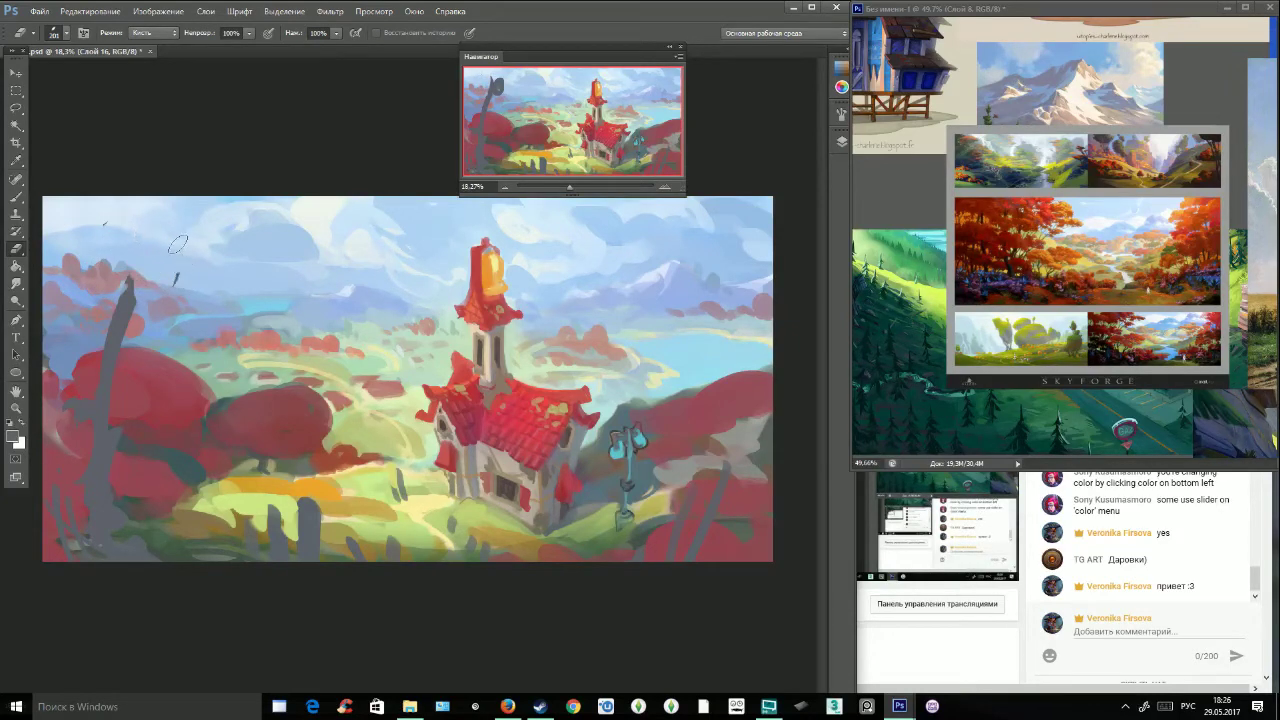
Paint two solid round grey crowns slightly lower on the tall trunk.
left_click(15, 198)
mouse_move(104, 256)
left_mouse_down()
mouse_move(113, 285)
mouse_move(107, 247)
mouse_move(128, 300)
mouse_move(150, 310)
mouse_move(143, 328)
mouse_move(132, 297)
left_mouse_up()
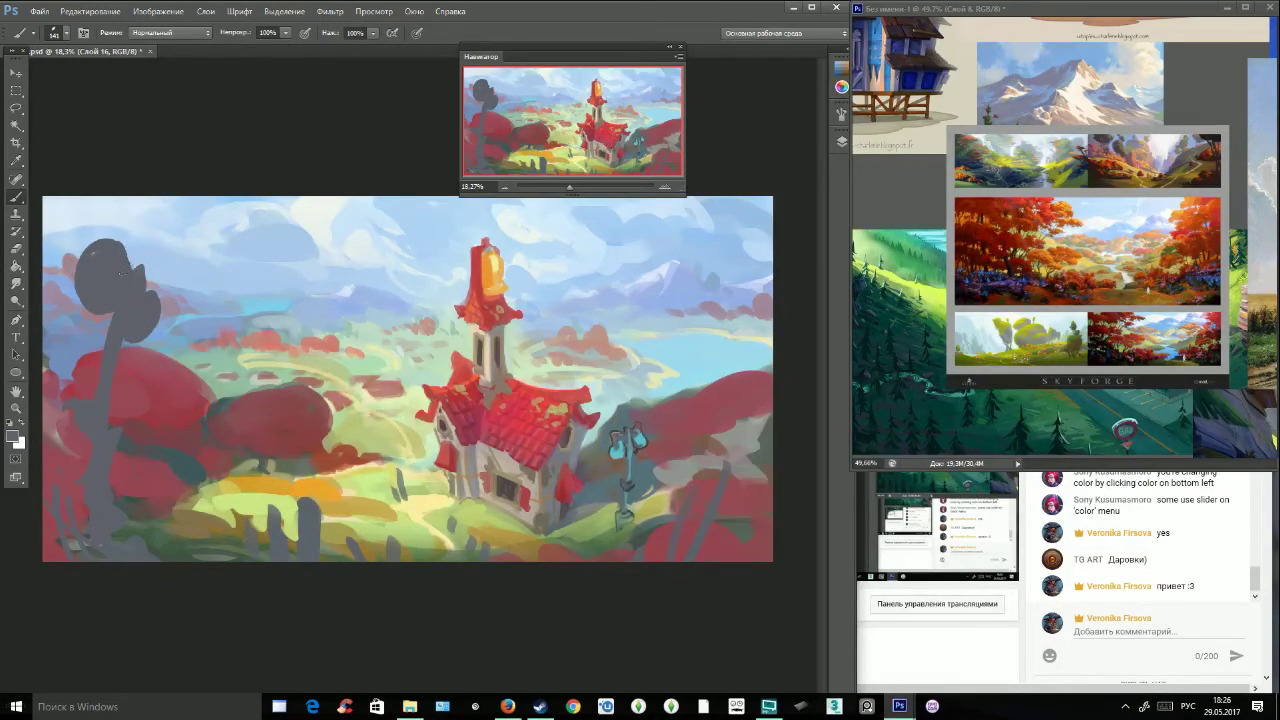
mouse_move(125, 258)
left_mouse_down()
mouse_move(235, 170)
mouse_move(157, 258)
mouse_move(327, 176)
left_mouse_up()
key("ctrl+alt+z")
key("ctrl+alt+z")
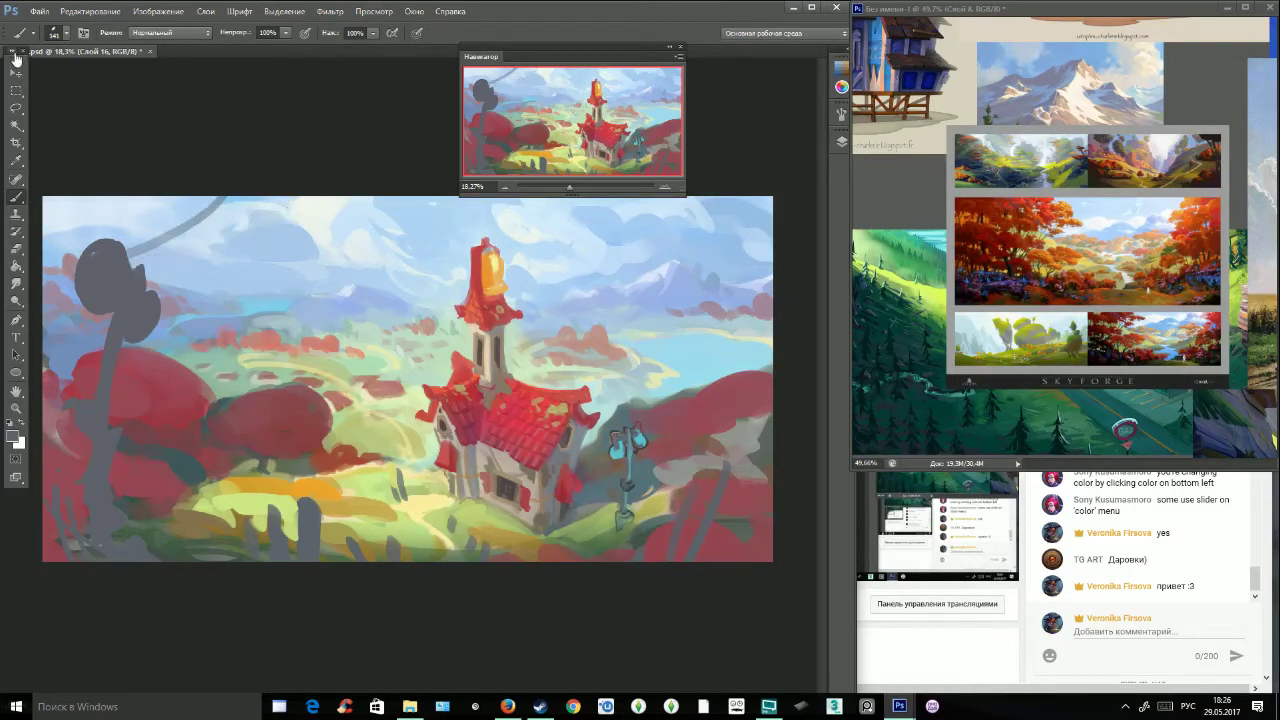
With a thinner brush, draw two grey lines sweeping from the tree's crown up to the top of the sky.
left_click(60, 32)
left_click(165, 149)
left_click(166, 252)
mouse_move(133, 266)
left_mouse_down()
mouse_move(242, 185)
mouse_move(334, 186)
left_mouse_up()
Paint a tall slanted grey trunk between the tree silhouette and the fence posts.
mouse_move(571, 187)
left_mouse_down()
mouse_move(551, 189)
mouse_move(566, 187)
left_mouse_up()
left_click_drag(236, 416, 258, 504)
left_click_drag(271, 450, 274, 498)
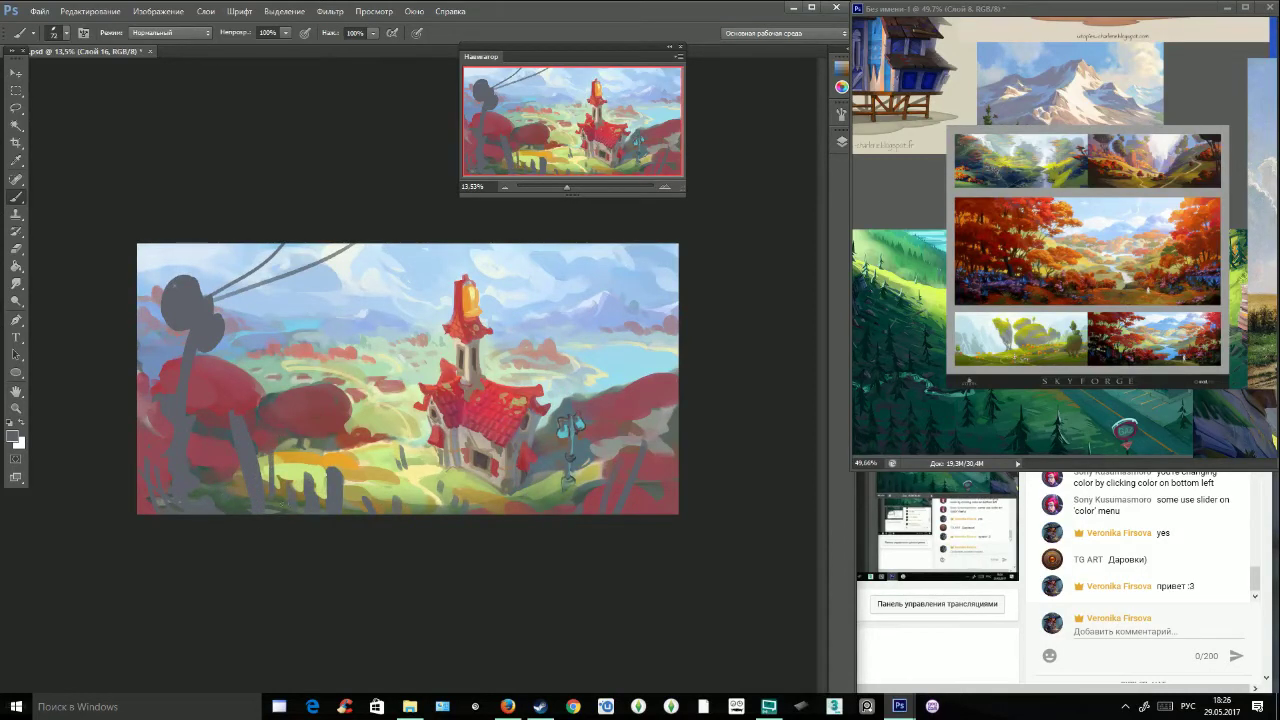
Set the brush size to 147 px and paint a strip of sampled meadow colour along the picture's lower-left edge.
left_click(66, 34)
left_click_drag(82, 77, 99, 77)
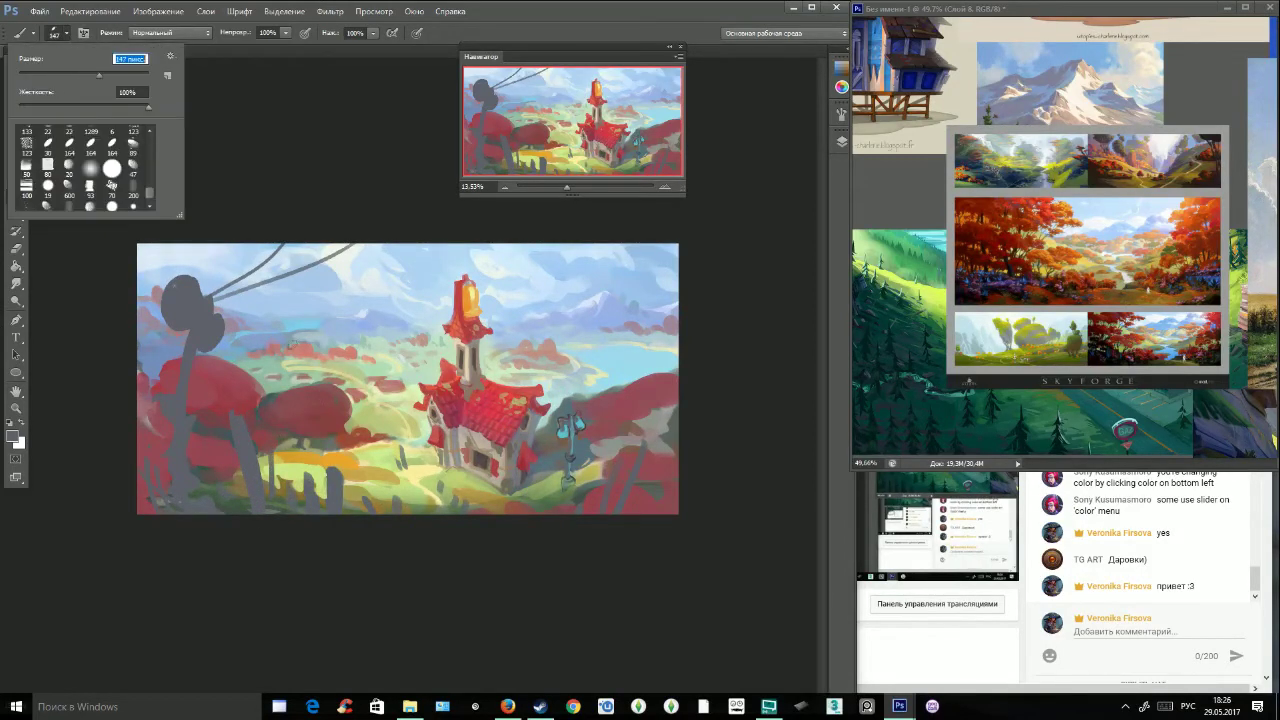
left_click(424, 475, "alt")
left_click_drag(408, 524, 114, 574)
left_click_drag(191, 529, 289, 531)
Darken the foreground ground strip beneath the trees and fence with muted sampled colours.
left_click(246, 486, "alt")
mouse_move(217, 510)
left_mouse_down()
mouse_move(177, 518)
mouse_move(388, 516)
left_mouse_up()
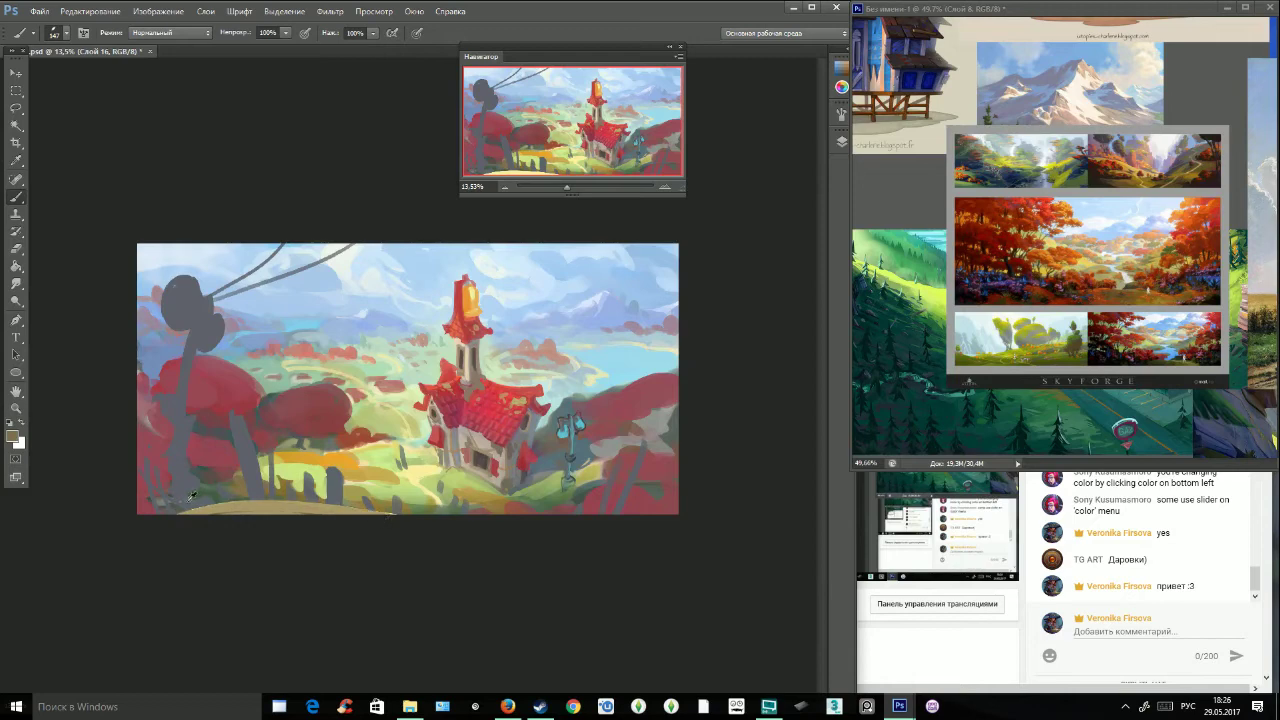
mouse_move(180, 512)
left_mouse_down()
mouse_move(377, 522)
mouse_move(265, 499)
mouse_move(414, 526)
left_mouse_up()
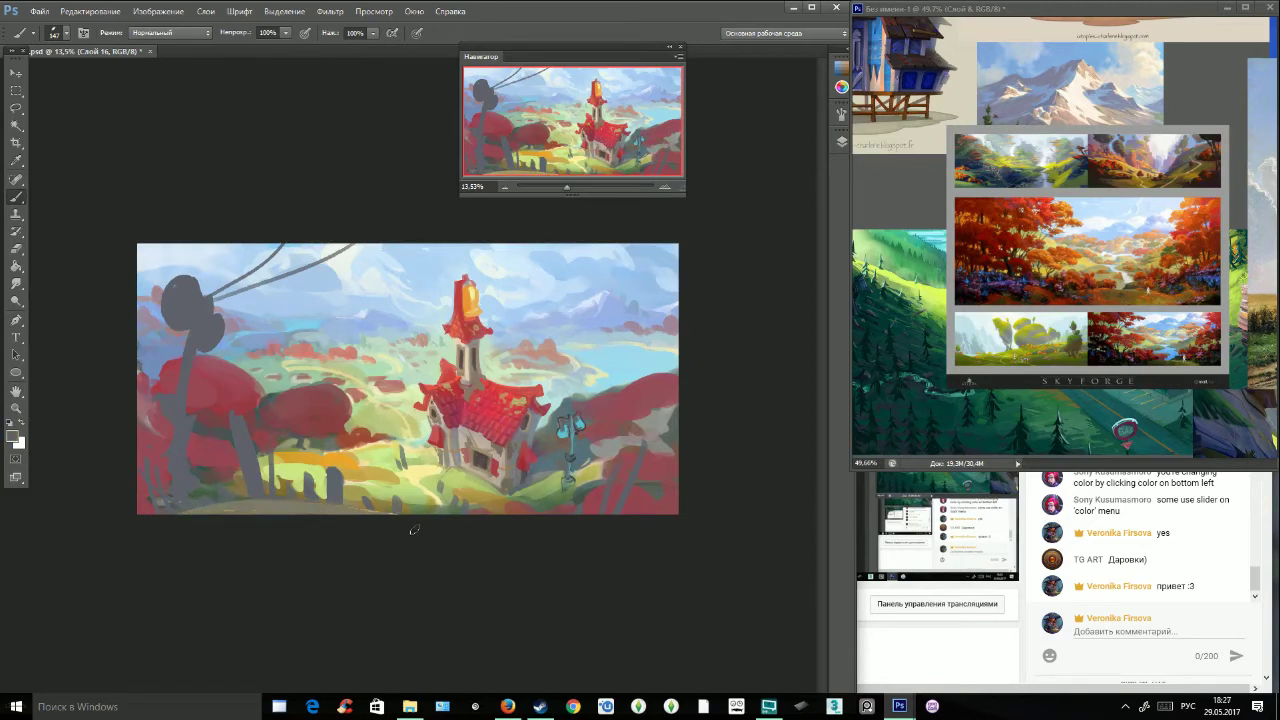
left_click_drag(221, 510, 142, 528)
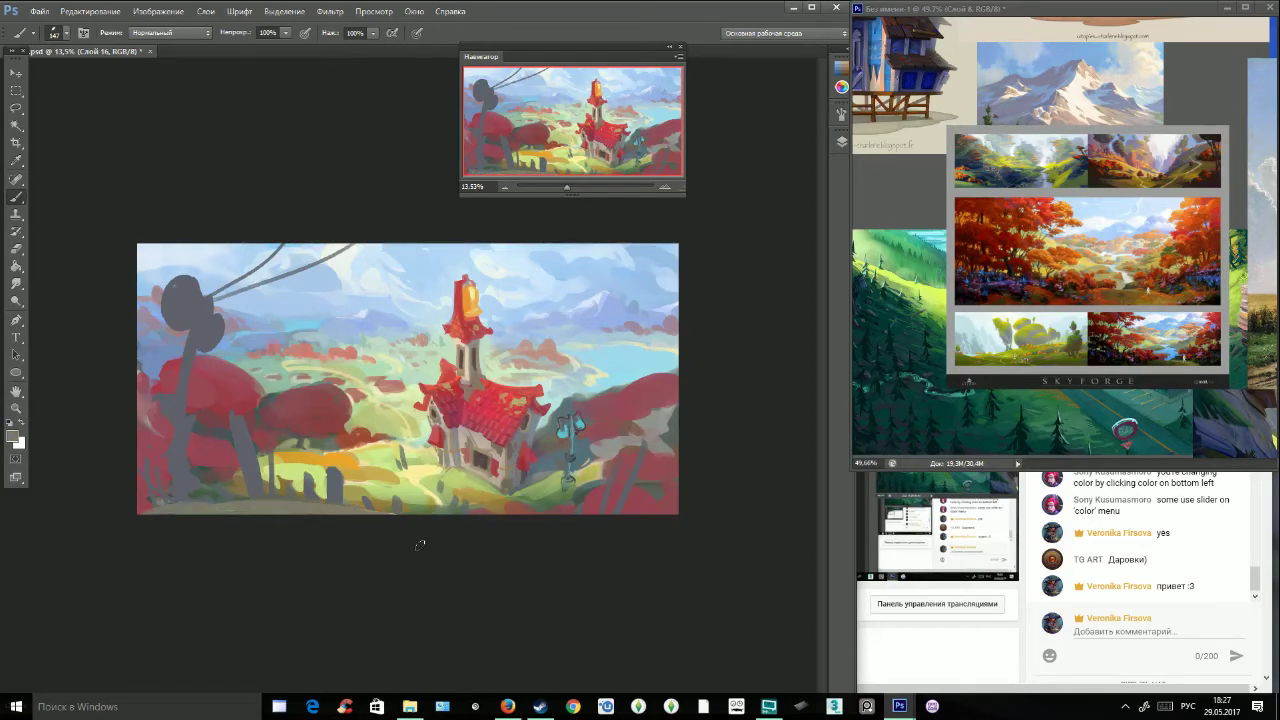
Blend the ground below the house with a reddish colour sampled from the lower edge.
left_click(478, 505, "alt")
left_click(512, 510, "alt")
mouse_move(502, 504)
left_mouse_down()
mouse_move(476, 498)
mouse_move(508, 503)
left_mouse_up()
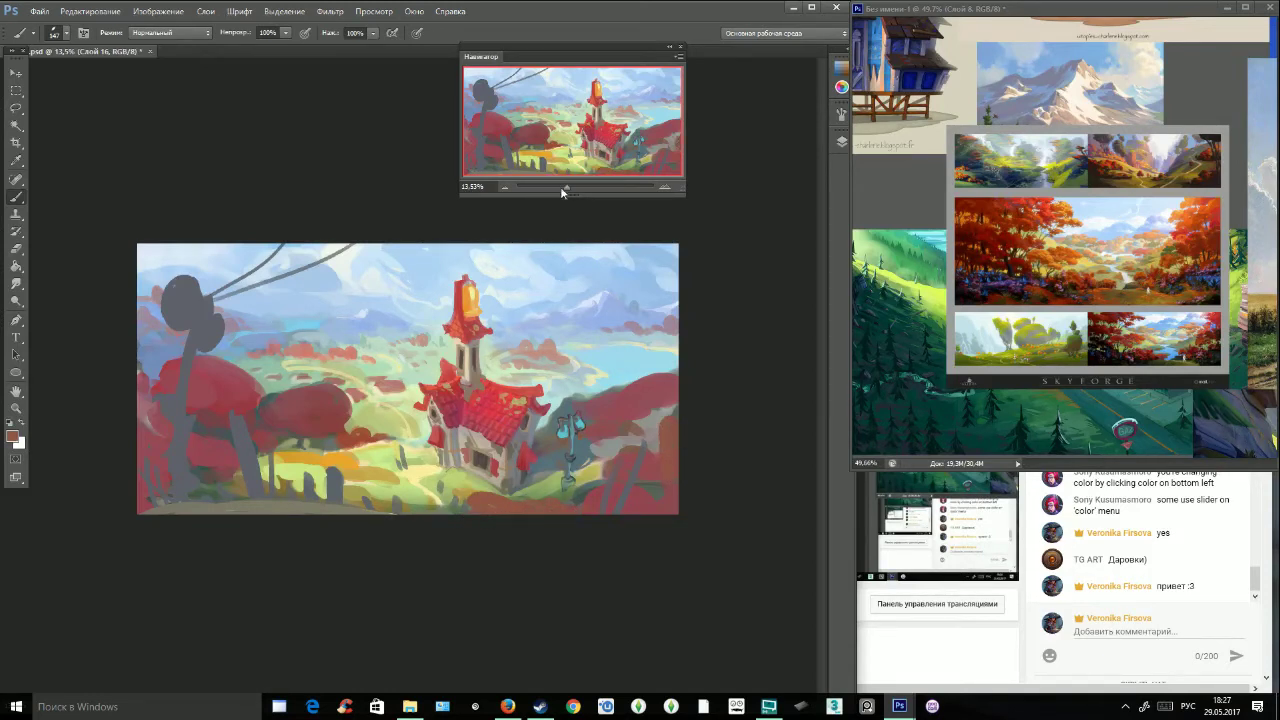
Lasso the grey tree silhouette with its lines and move it slightly to the right.
left_click(16, 107)
mouse_move(153, 244)
left_mouse_down()
mouse_move(136, 477)
mouse_move(210, 505)
mouse_move(400, 244)
left_mouse_up()
key("v")
mouse_move(173, 287)
left_mouse_down()
mouse_move(225, 287)
mouse_move(201, 287)
left_mouse_up()
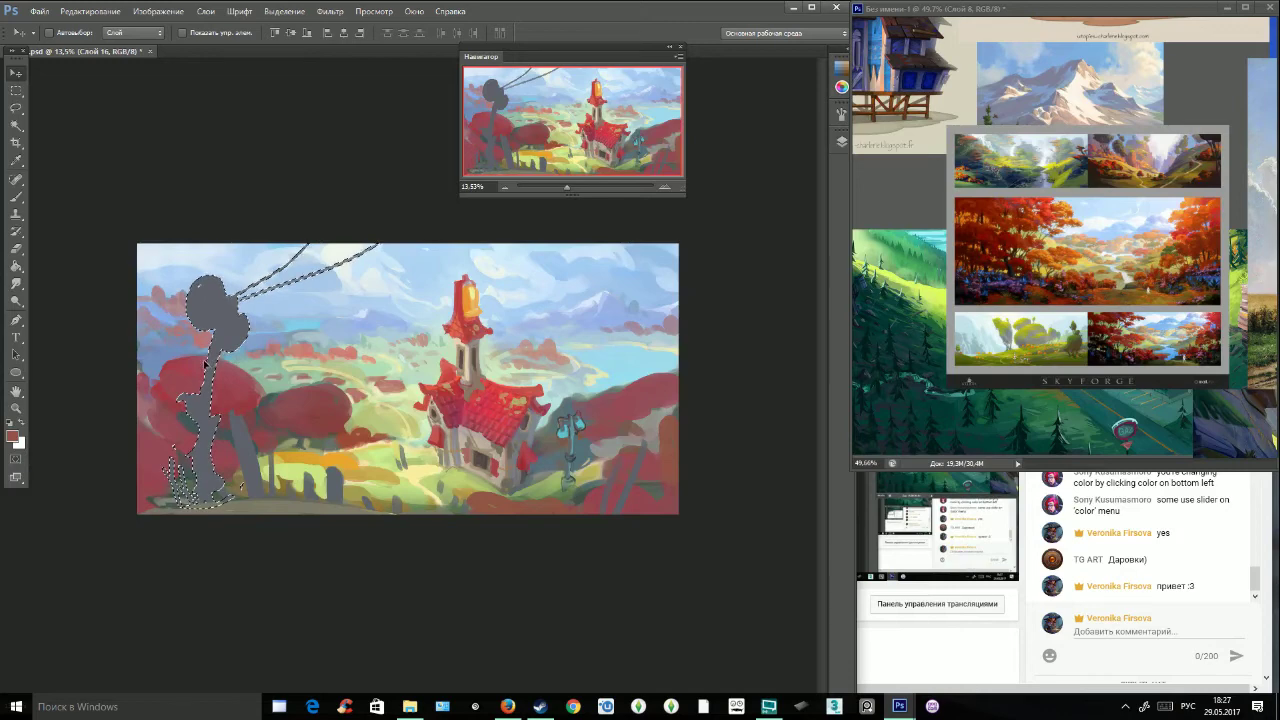
Try warping the selected tree into a taller shape with a trunk bent to the right.
left_click(100, 11)
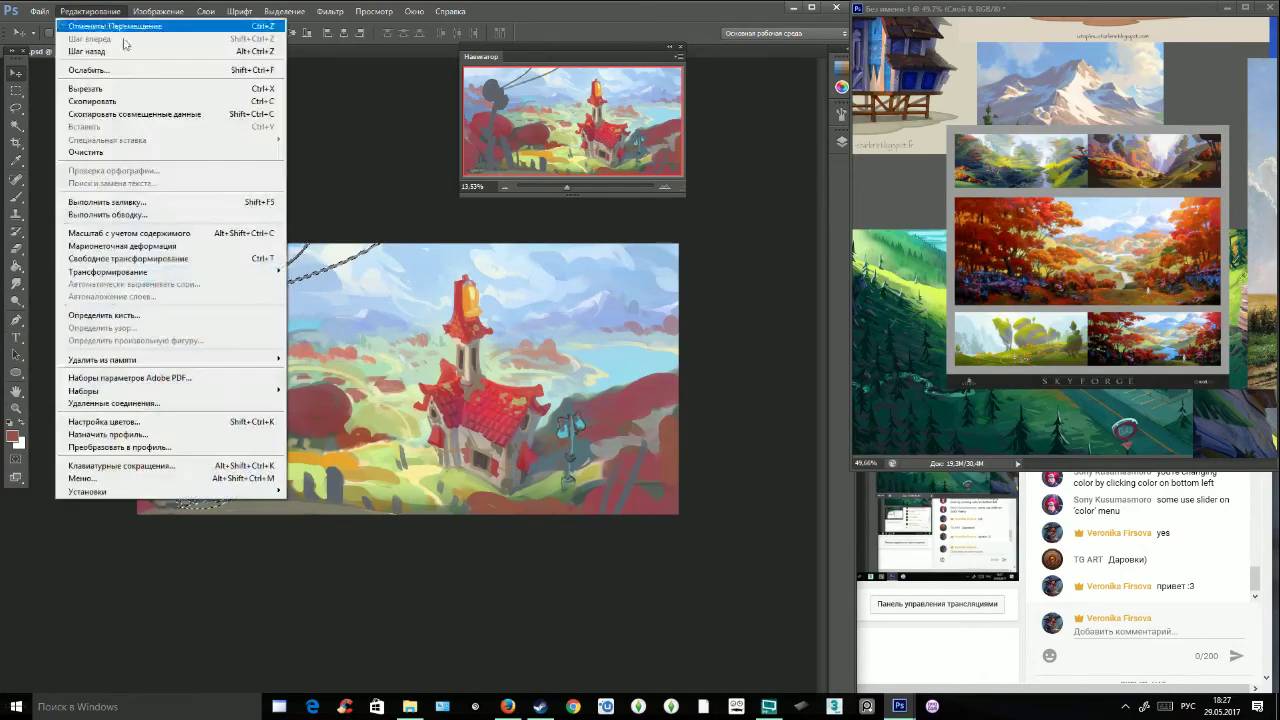
mouse_move(130, 272)
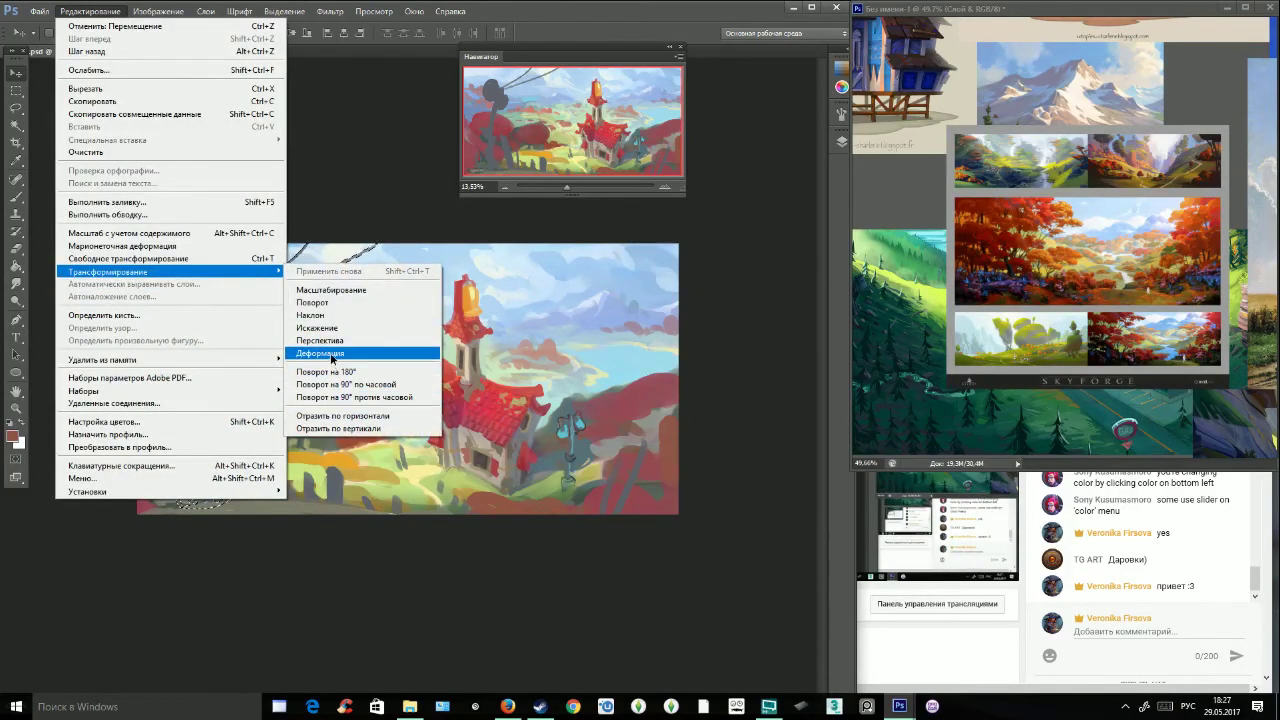
left_click(331, 355)
left_click_drag(236, 244, 245, 139)
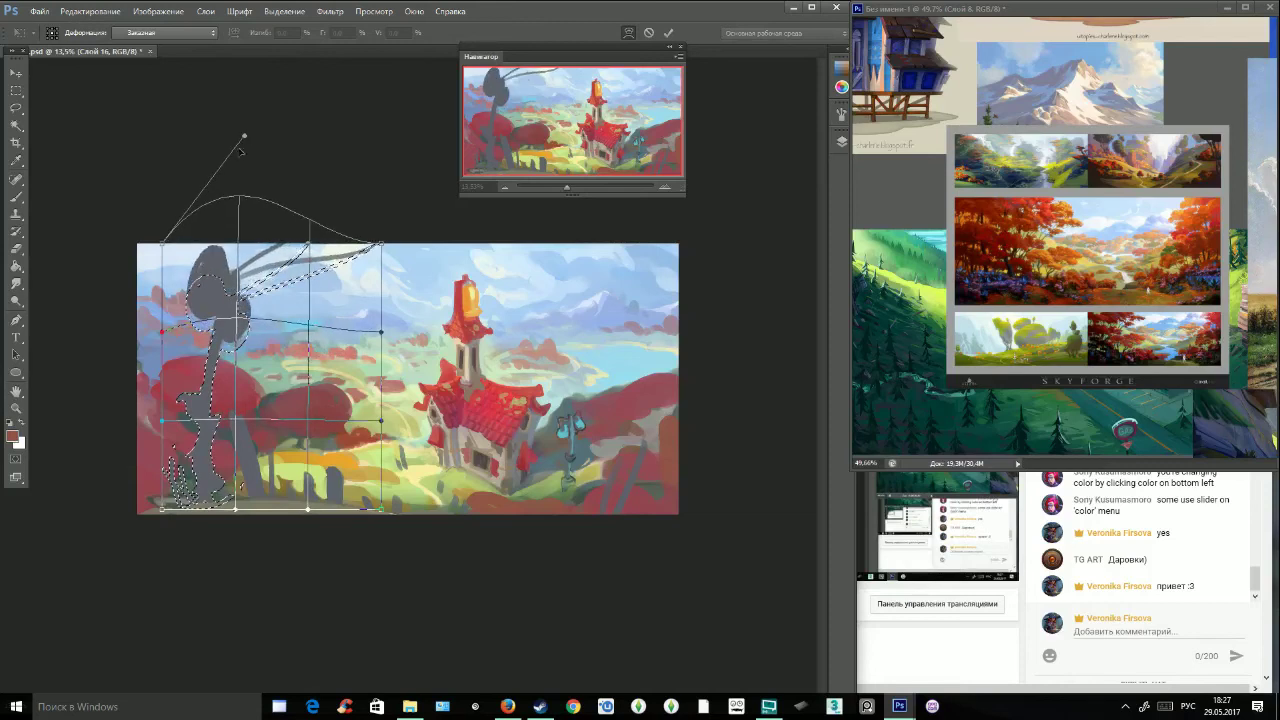
left_click_drag(162, 332, 204, 327)
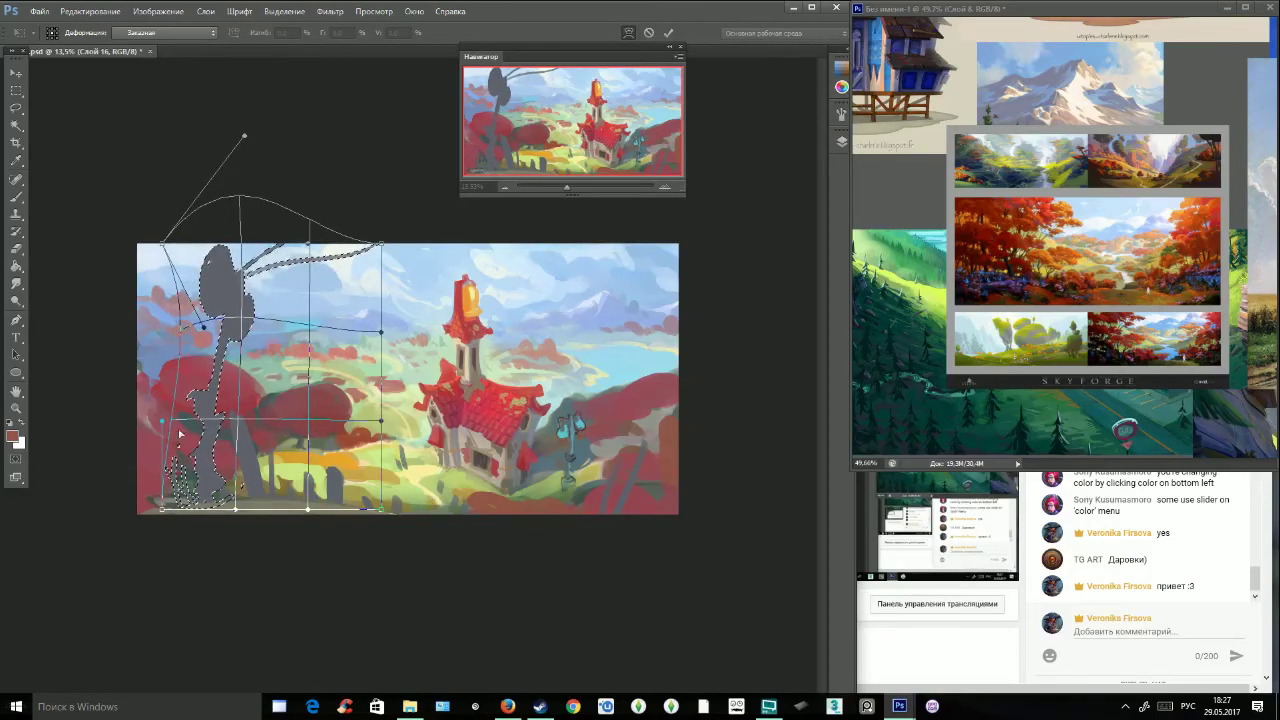
left_click_drag(240, 422, 289, 371)
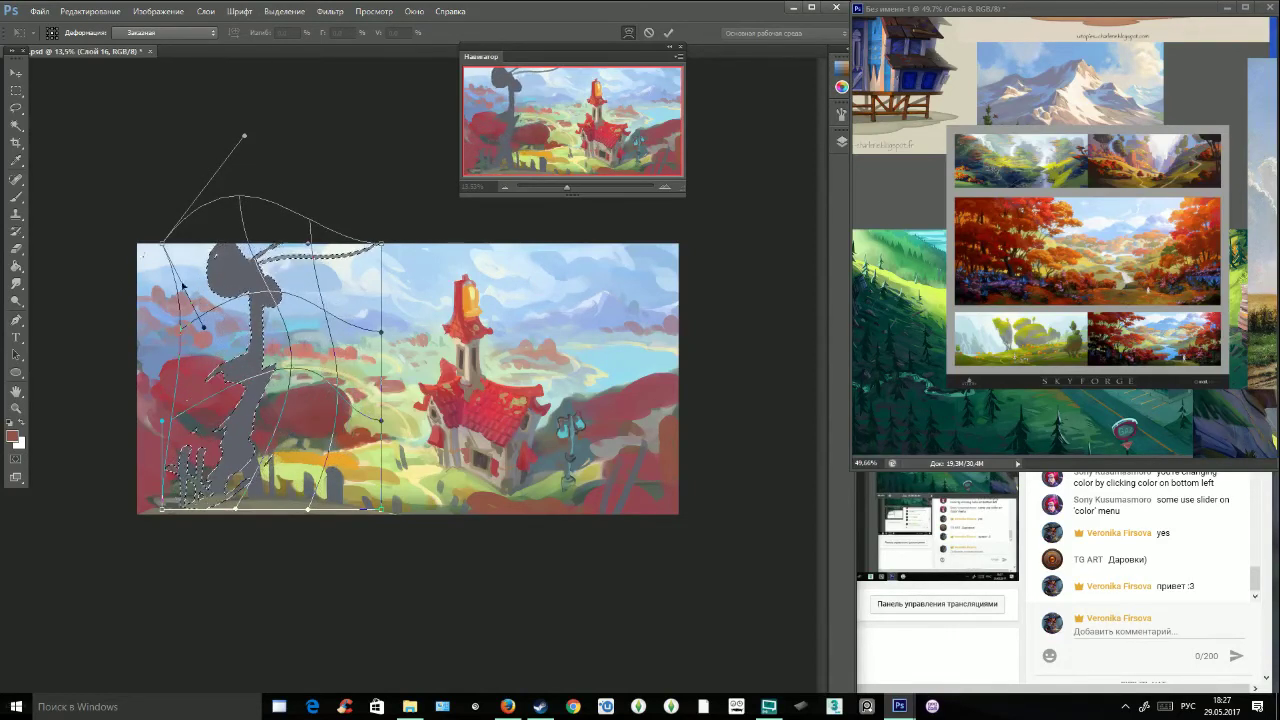
left_click(17, 75)
left_click(555, 266)
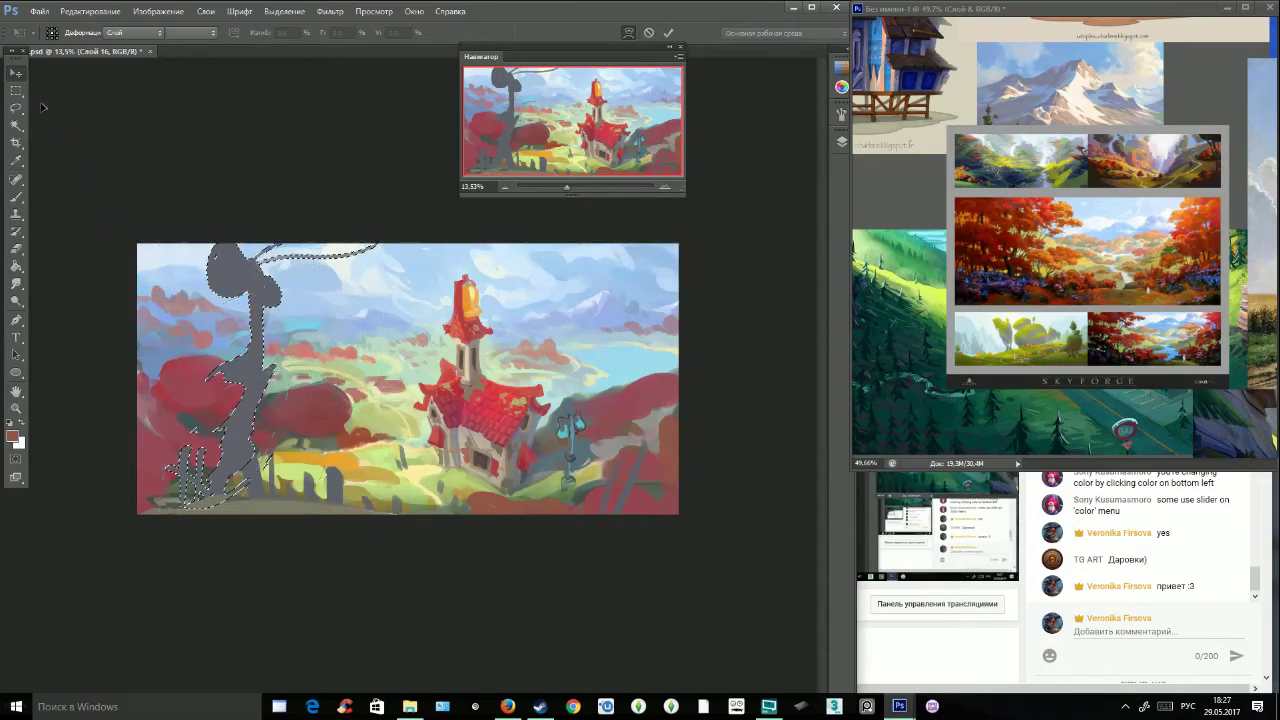
Try shifting the warped tree back to the left, and undo both the shift and the warp.
left_click_drag(242, 290, 198, 300)
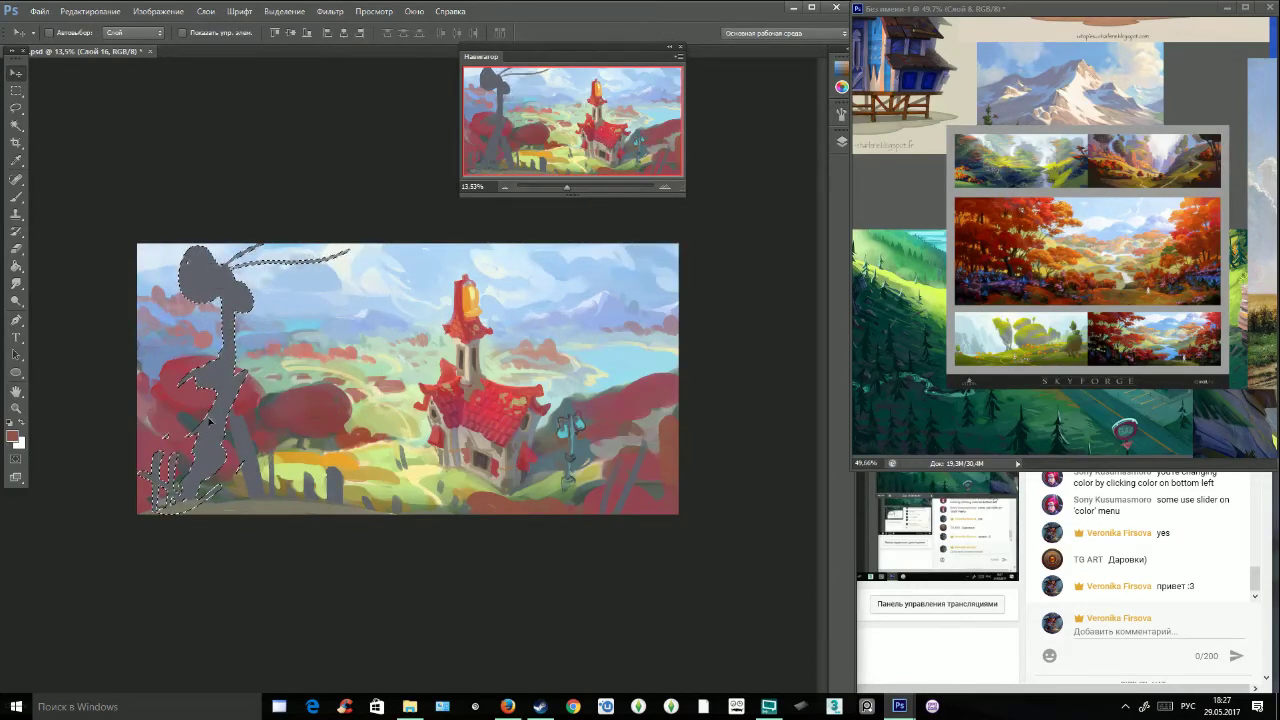
key("ctrl+alt+z")
key("ctrl+alt+z")
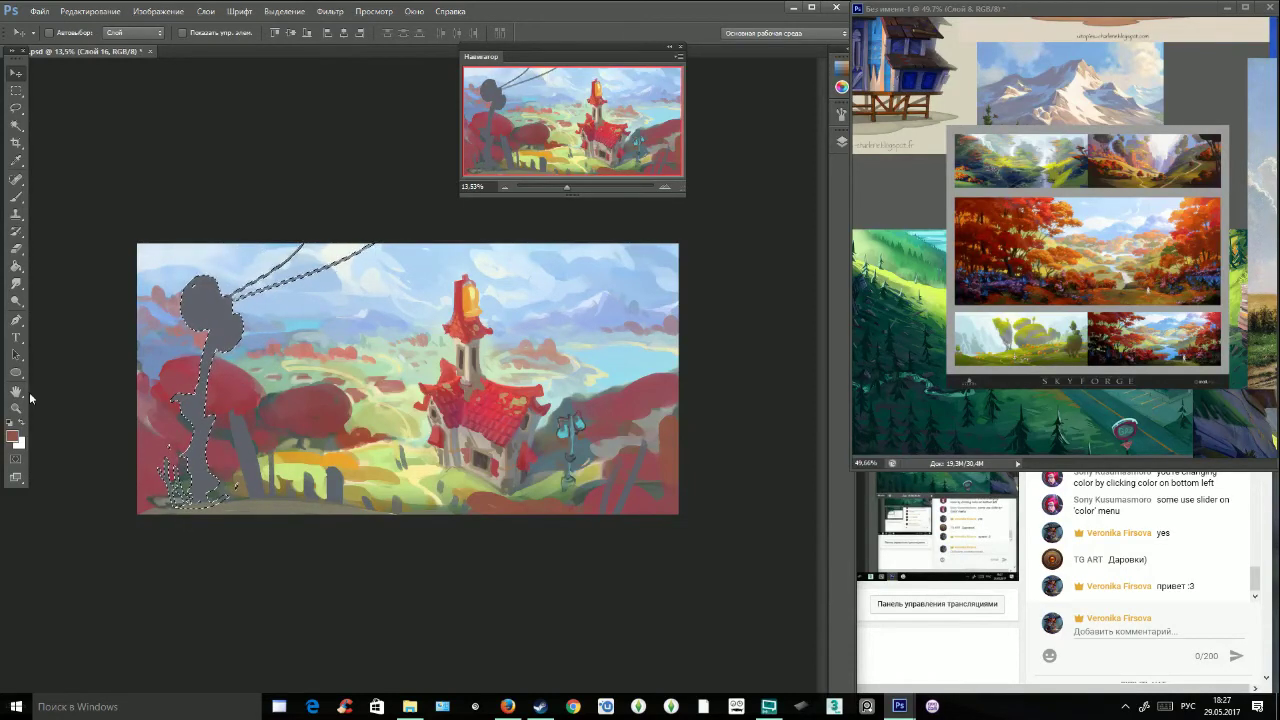
Scale the selected tree to about 123% width and 145% height, reposition it along the left edge, and apply the transform.
key("ctrl+t")
left_click_drag(155, 244, 102, 124)
left_click_drag(187, 271, 213, 275)
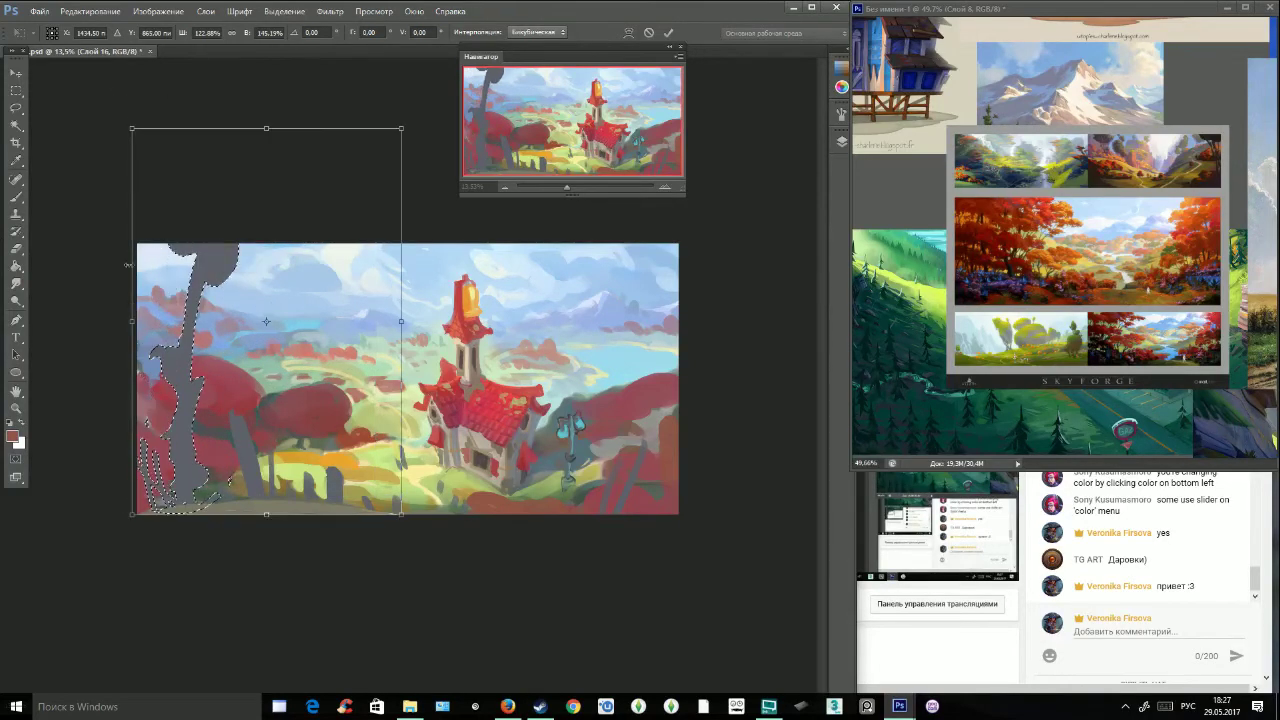
left_click(16, 107)
key("Return")
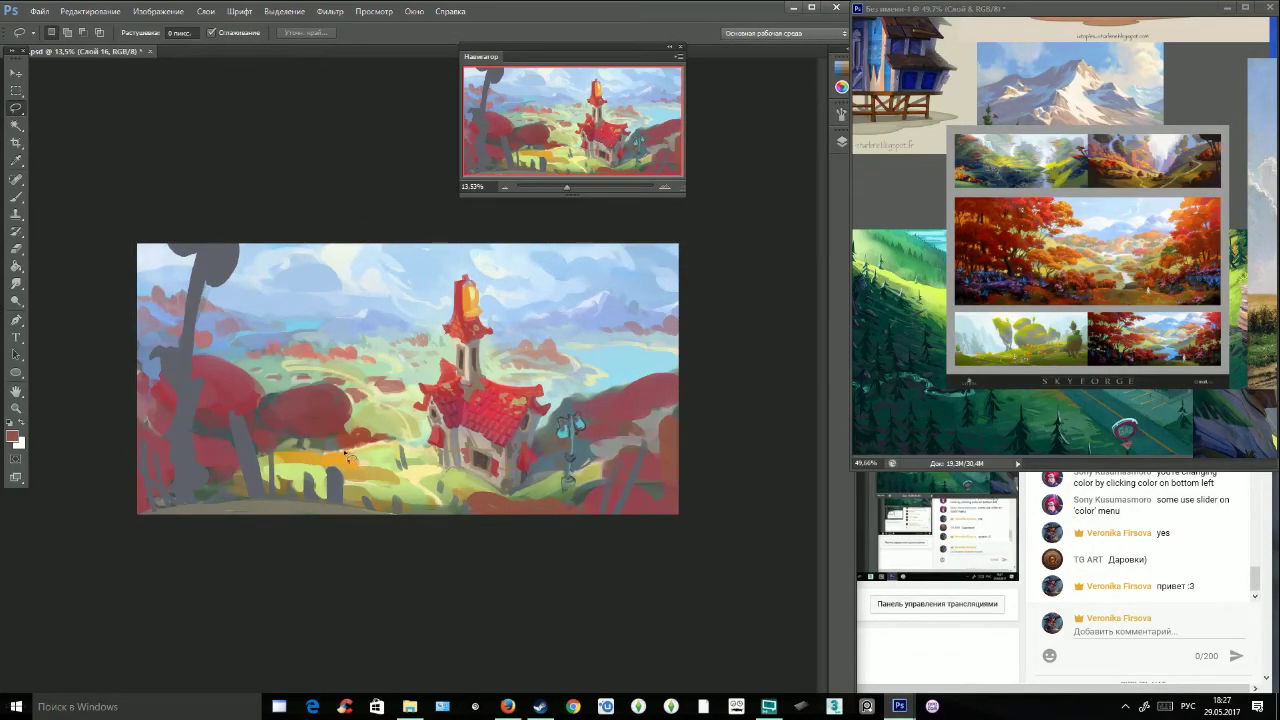
Paint over the foliage behind the grey tree trunk and at the canvas's left edge with sampled background and red bush colours.
left_click(16, 197)
left_click(222, 343, "alt")
mouse_move(204, 352)
left_mouse_down()
mouse_move(204, 372)
mouse_move(210, 362)
mouse_move(224, 382)
mouse_move(238, 376)
left_mouse_up()
left_click(234, 390, "alt")
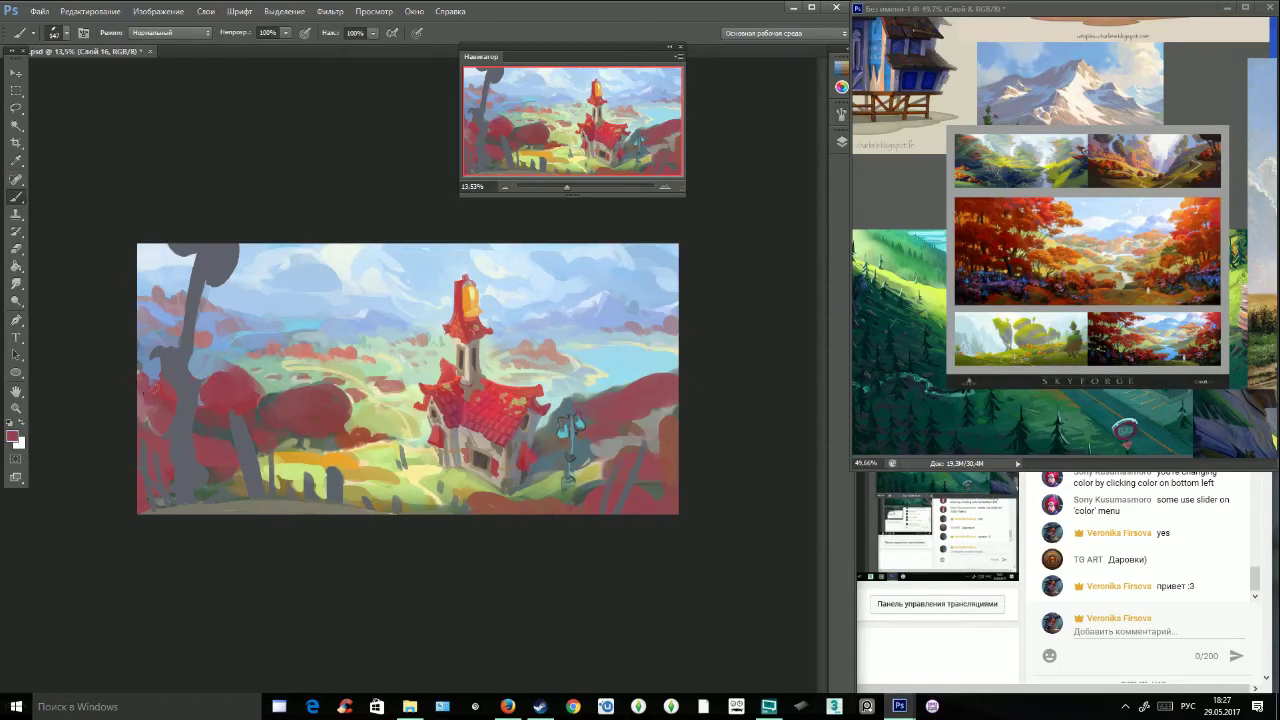
mouse_move(134, 382)
left_mouse_down()
mouse_move(156, 366)
mouse_move(148, 425)
left_mouse_up()
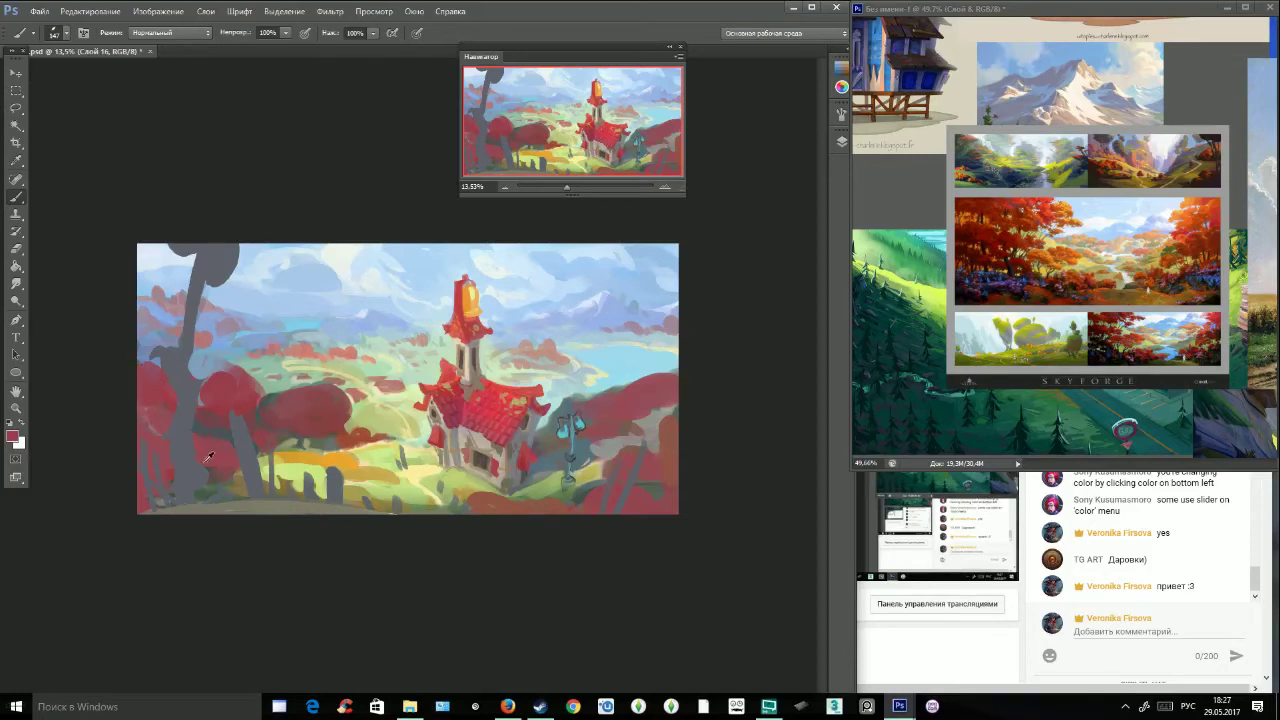
Brush sampled olive, grey and reddish tones over the ground and bushes around the base of the grey trunks.
left_click(240, 476, "alt")
mouse_move(234, 482)
left_mouse_down()
mouse_move(208, 478)
mouse_move(214, 462)
mouse_move(135, 482)
left_mouse_up()
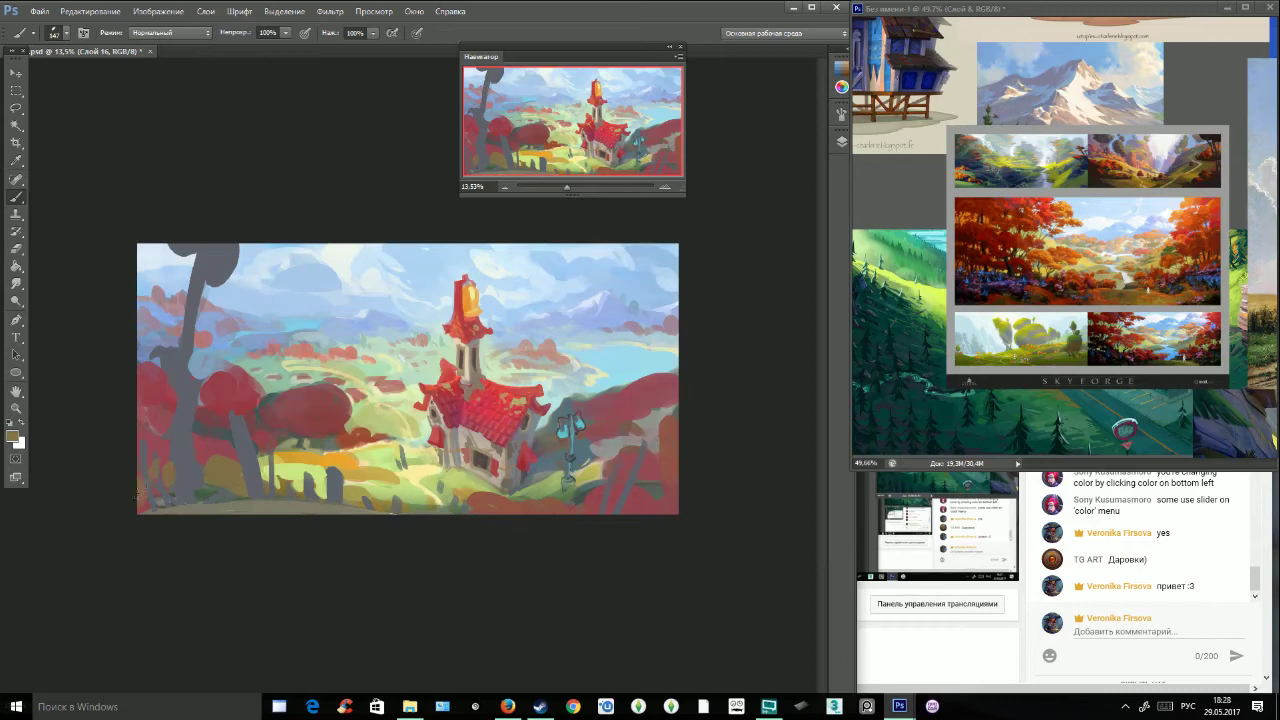
left_click(272, 466, "alt")
mouse_move(244, 472)
left_mouse_down()
mouse_move(210, 455)
mouse_move(236, 480)
mouse_move(228, 462)
mouse_move(138, 488)
mouse_move(157, 495)
left_mouse_up()
left_click(220, 449, "alt")
left_click(173, 468, "alt")
left_click(213, 441, "alt")
left_click_drag(200, 455, 238, 454)
Switch to the YouTube stream page in Firefox and post the chat messages "так я отойду минут на 10" and "устала немного".
left_click(988, 662)
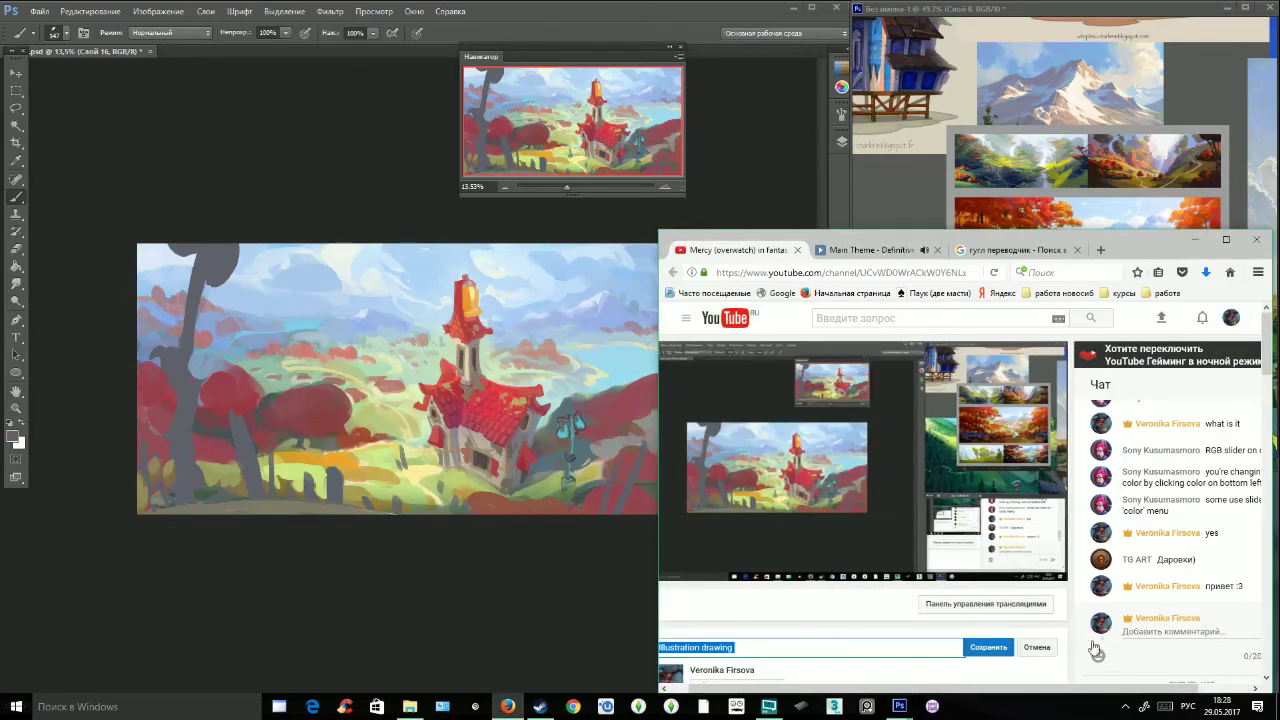
left_click(1145, 630)
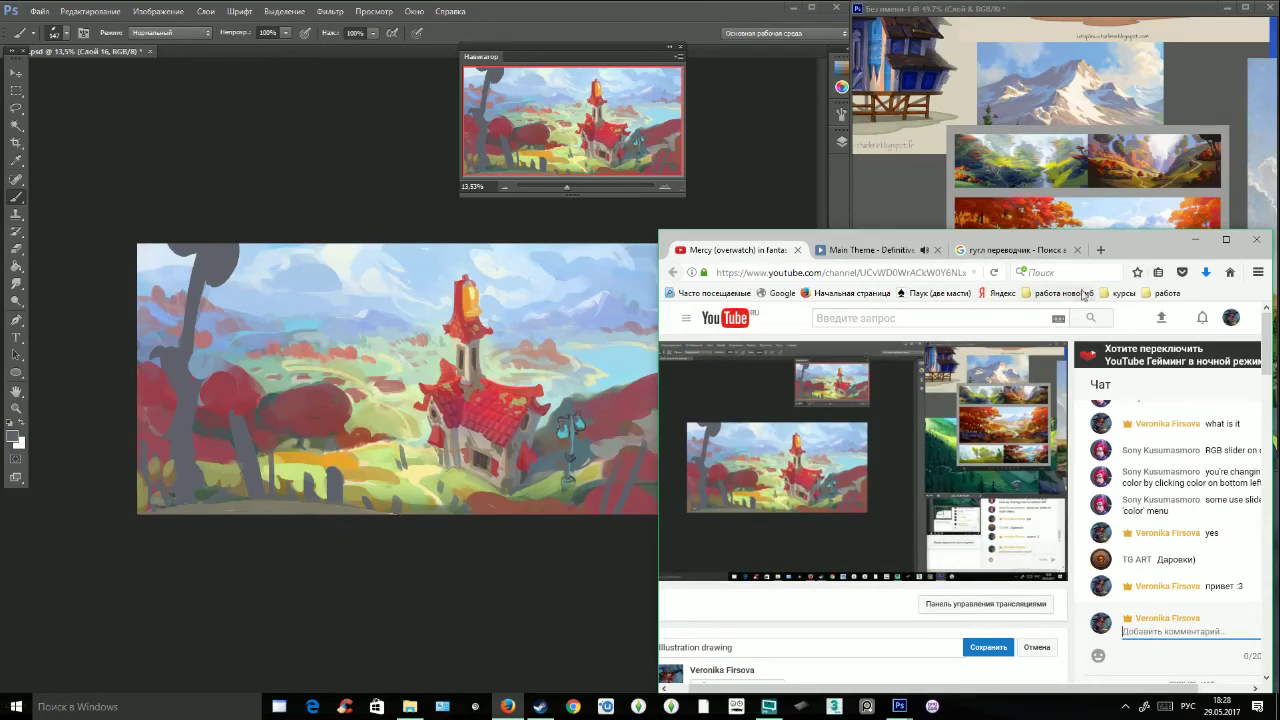
left_click_drag(1129, 240, 1059, 186)
left_click(1156, 186)
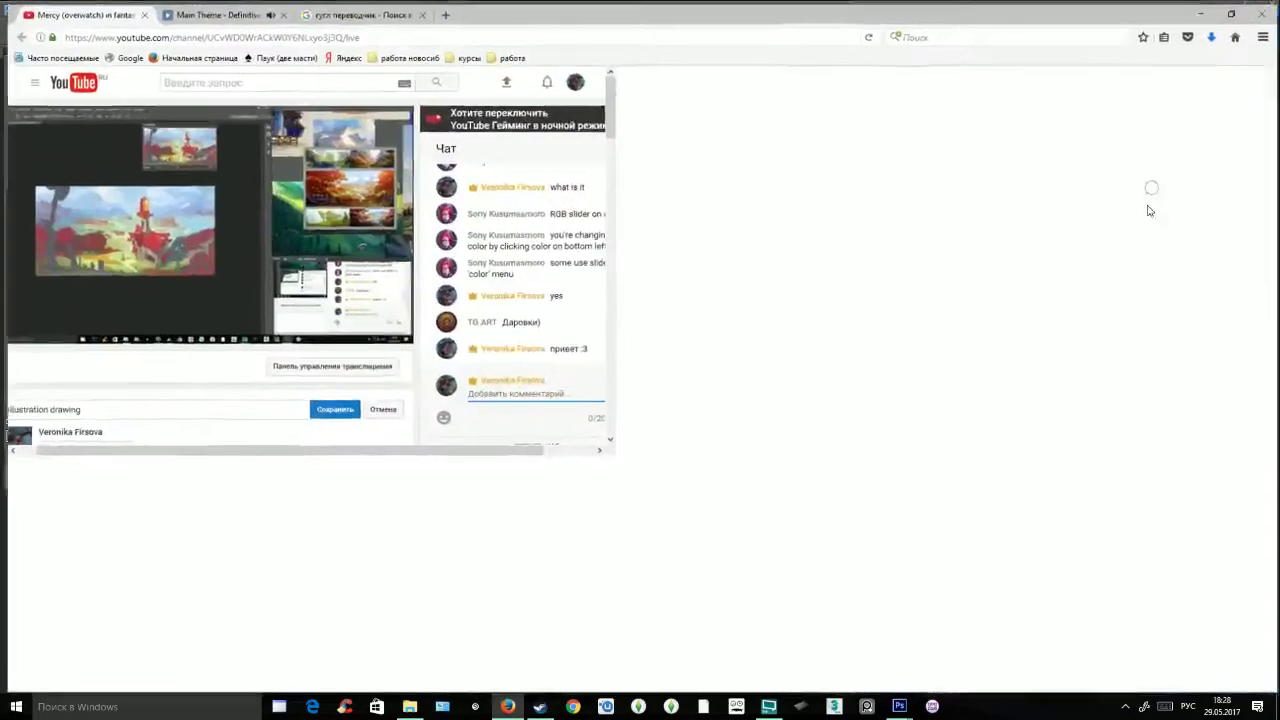
type("г")
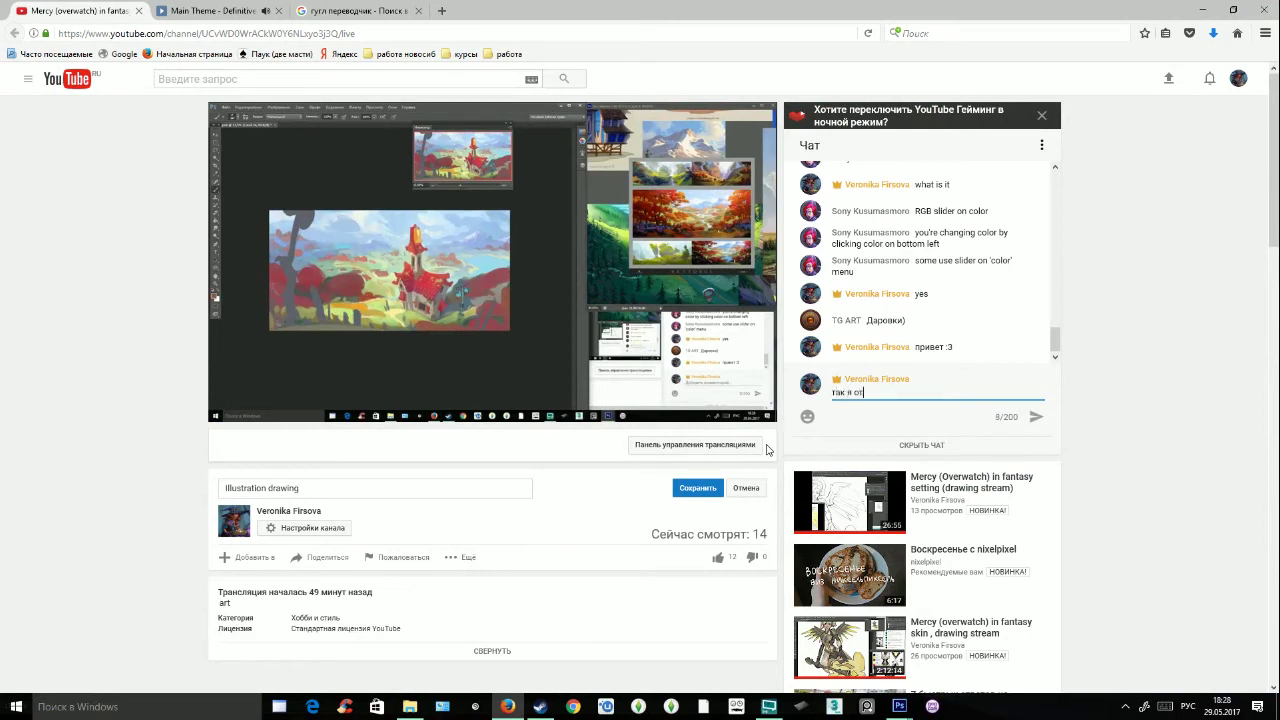
type("ак я отойду минут на 10")
key("Return")
type("устала немного")
key("Return")
left_click(1233, 9)
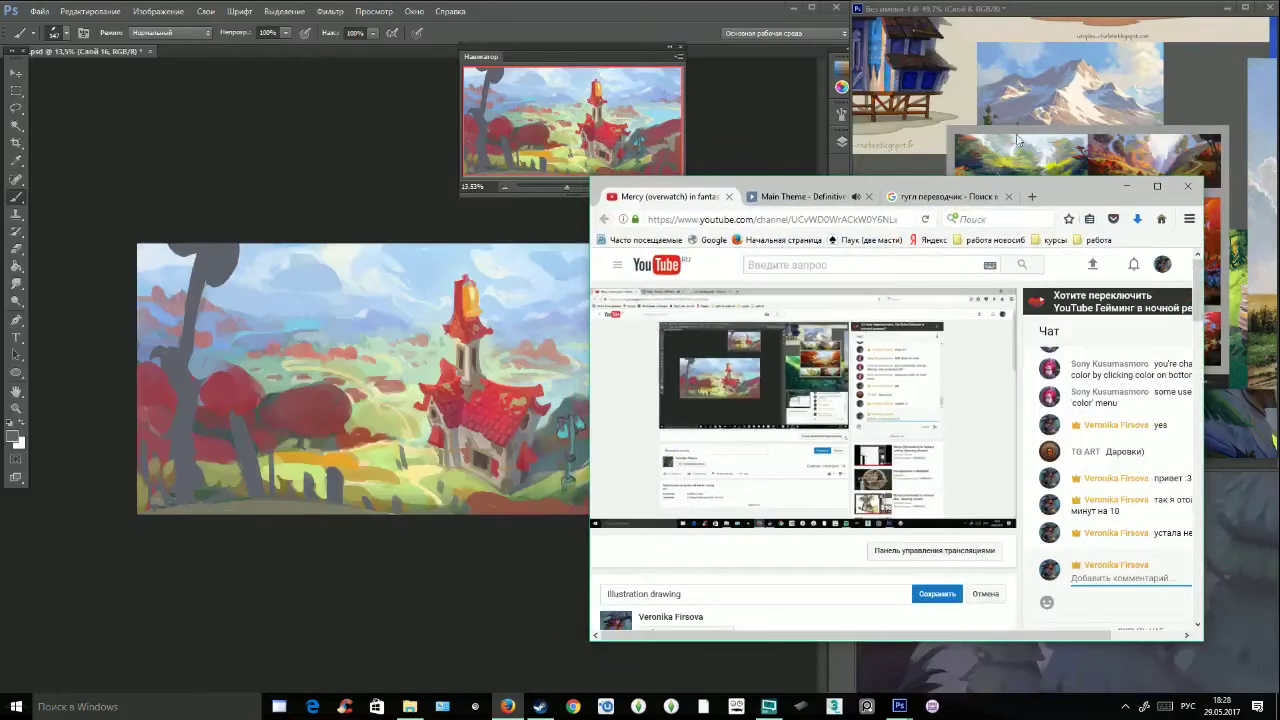
left_click_drag(909, 176, 1049, 234)
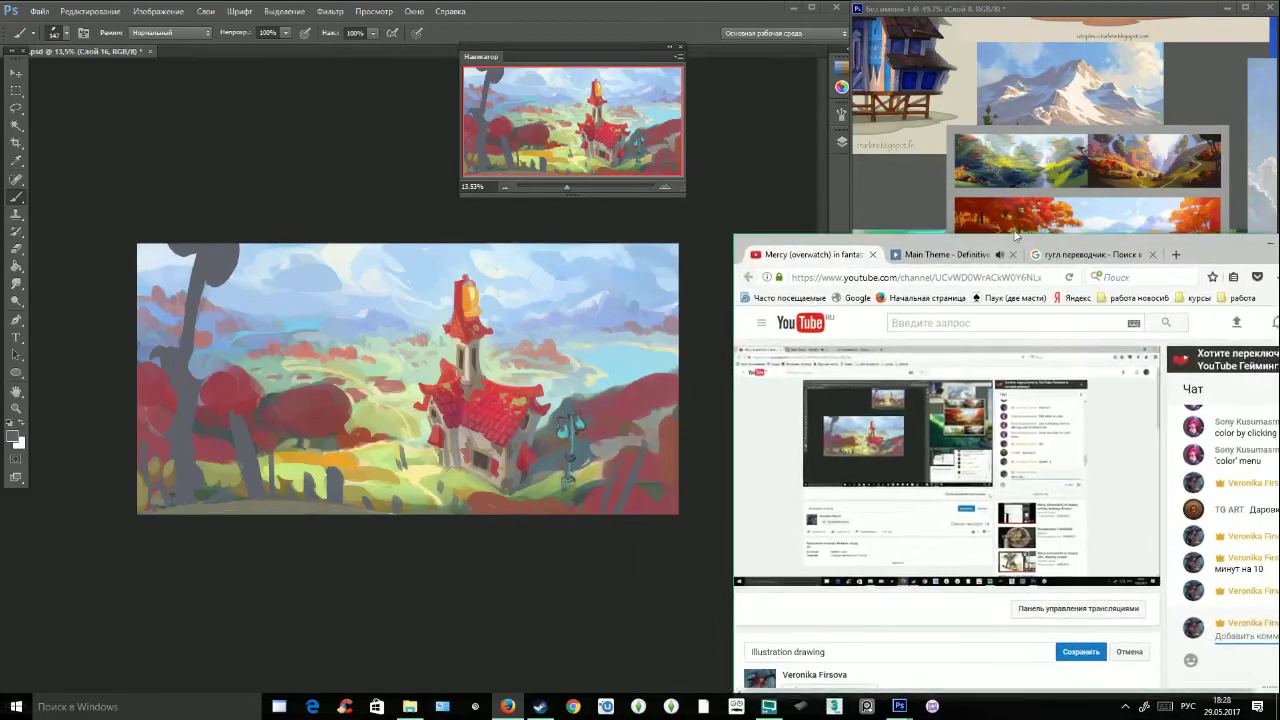
Switch back to Photoshop, add a new layer above the foreground, and set up a 40 px brush in near-black #090909.
left_click(662, 198)
left_click(841, 143)
left_click(787, 260)
left_click(66, 34)
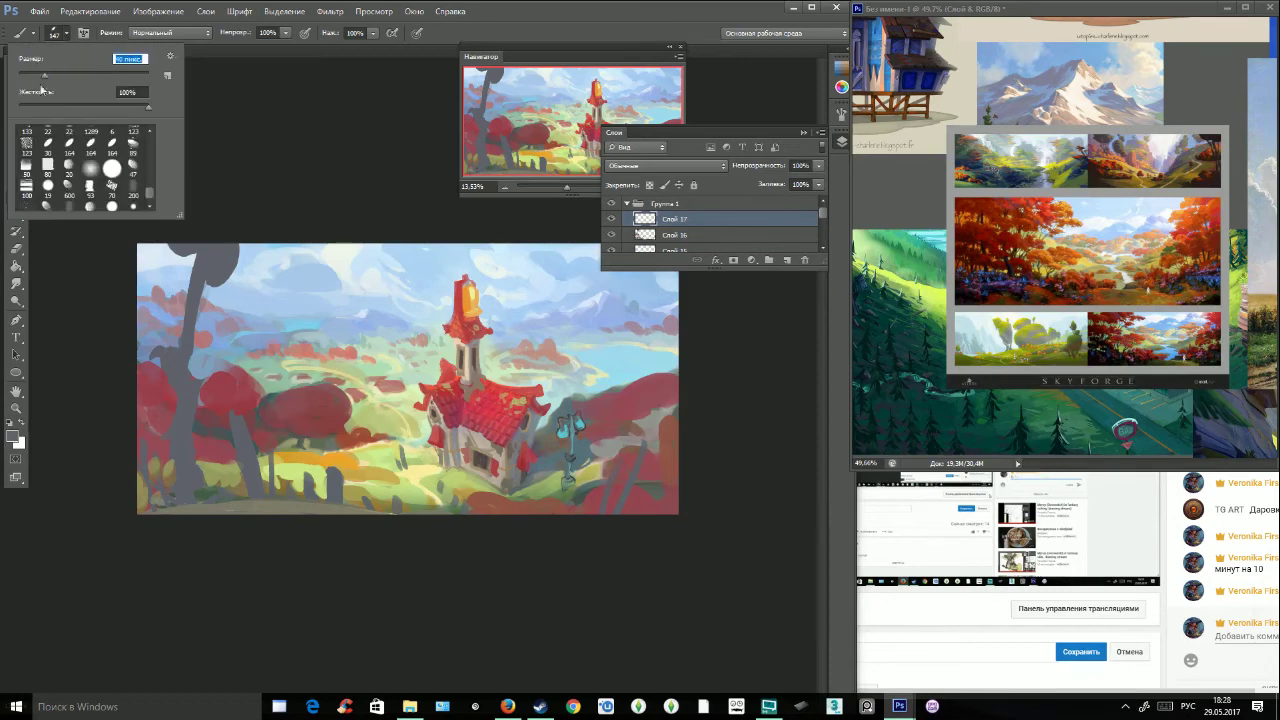
left_click(14, 440)
left_click(410, 377)
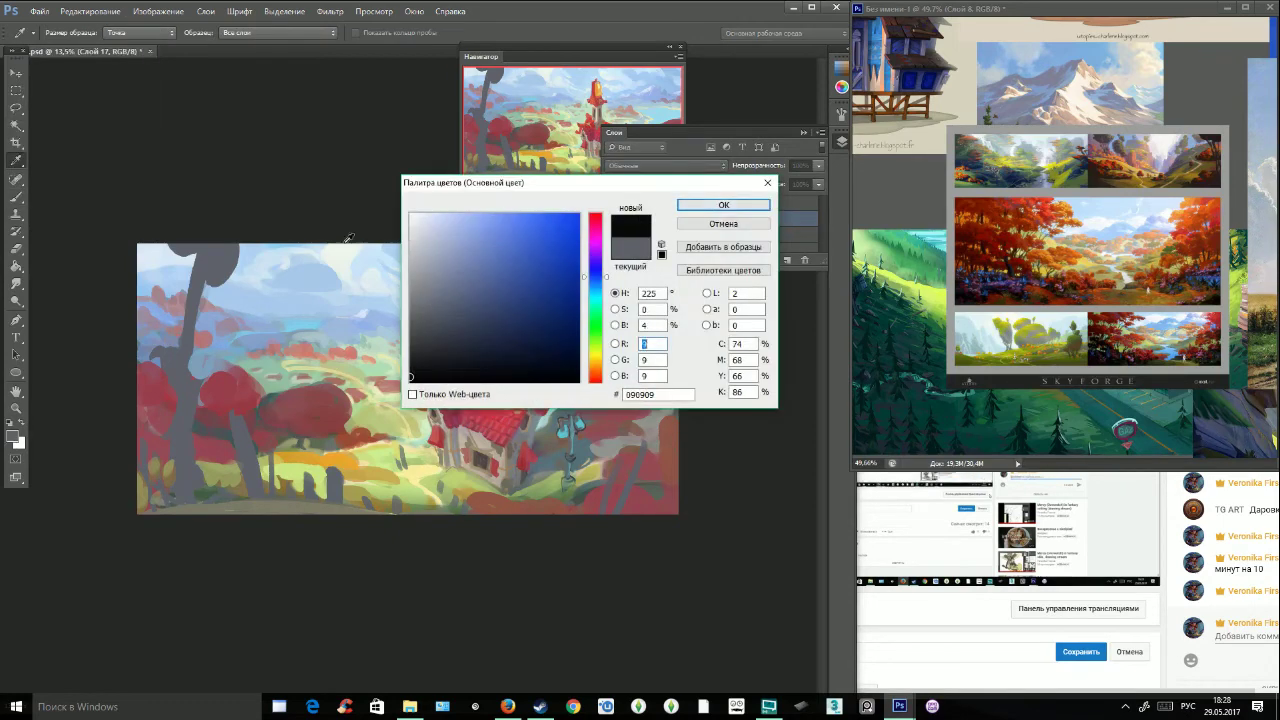
left_click(680, 205)
Handwrite the break notice "10 min" across the sky with "coffee" beneath it on the new layer.
left_click_drag(298, 280, 294, 315)
mouse_move(322, 277)
left_mouse_down()
mouse_move(309, 302)
mouse_move(323, 278)
mouse_move(452, 305)
left_mouse_up()
left_click(420, 281)
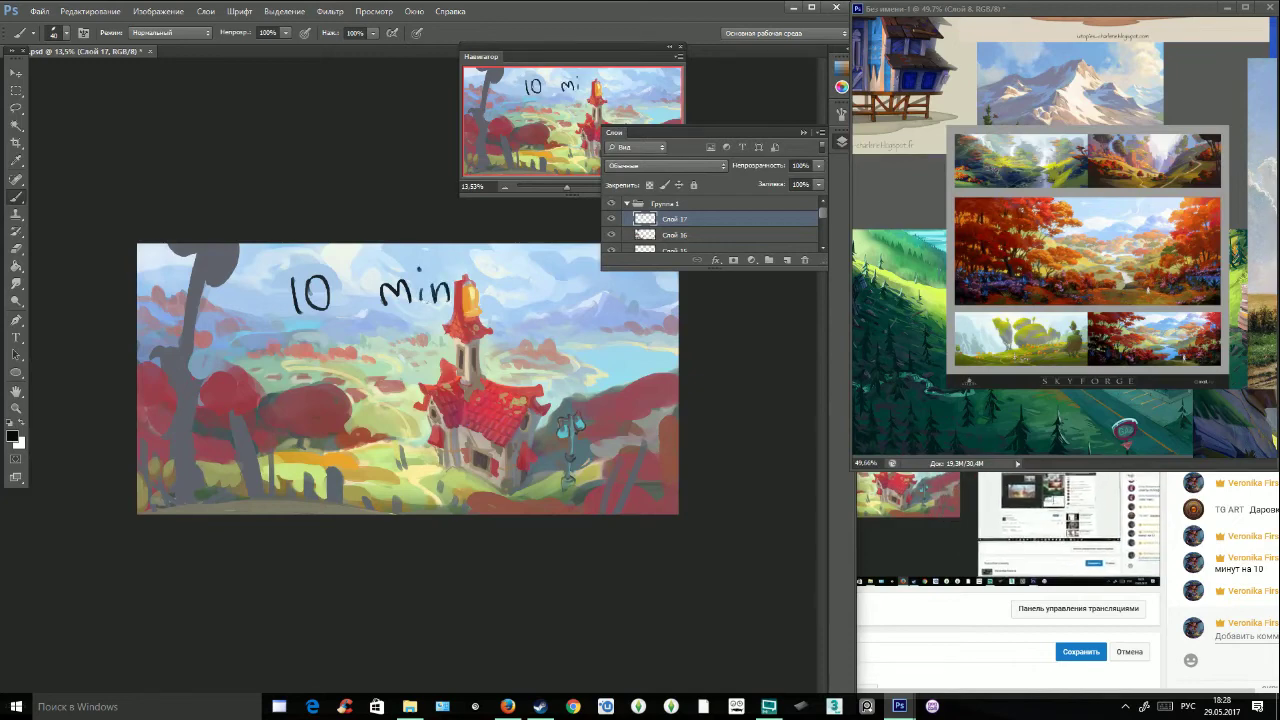
left_click_drag(310, 366, 306, 382)
mouse_move(326, 366)
left_mouse_down()
mouse_move(320, 380)
mouse_move(328, 366)
left_mouse_up()
mouse_move(350, 346)
left_mouse_down()
mouse_move(340, 382)
mouse_move(362, 370)
mouse_move(358, 380)
left_mouse_up()
left_click_drag(356, 368, 394, 375)
left_click_drag(398, 366, 417, 373)
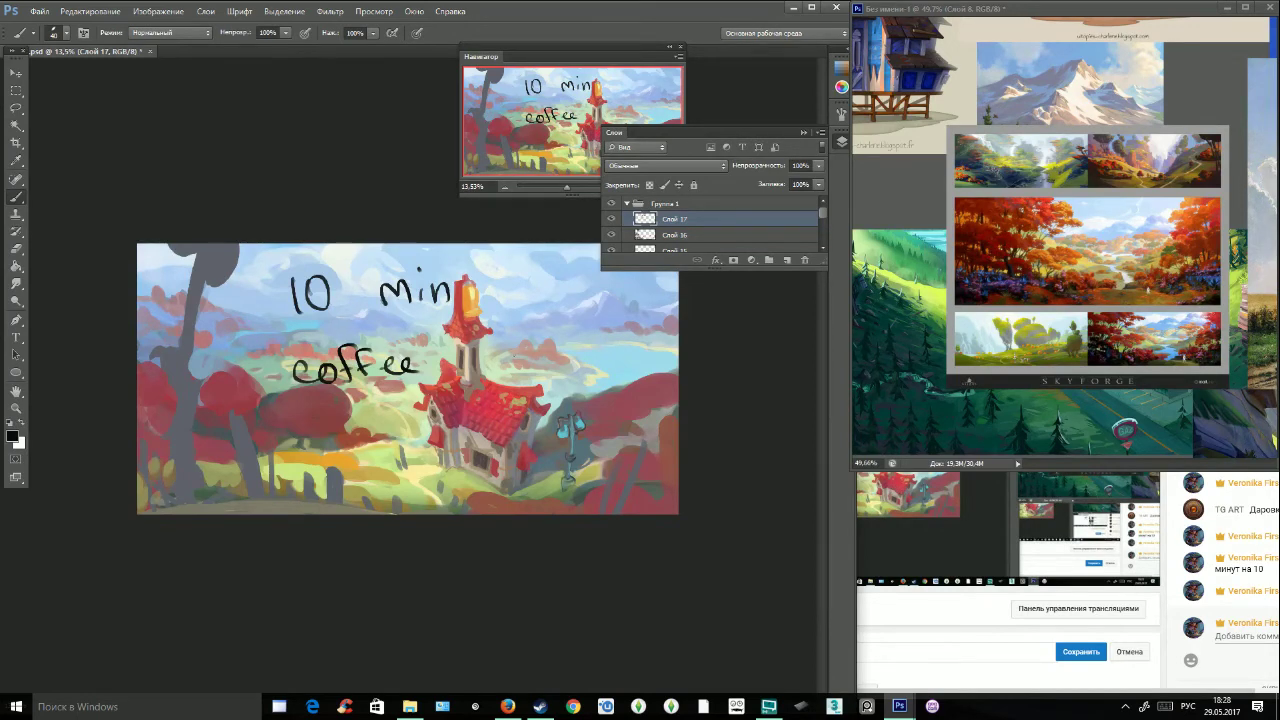
Delete the layer holding the handwritten "10 min coffee" notice.
left_click(805, 133)
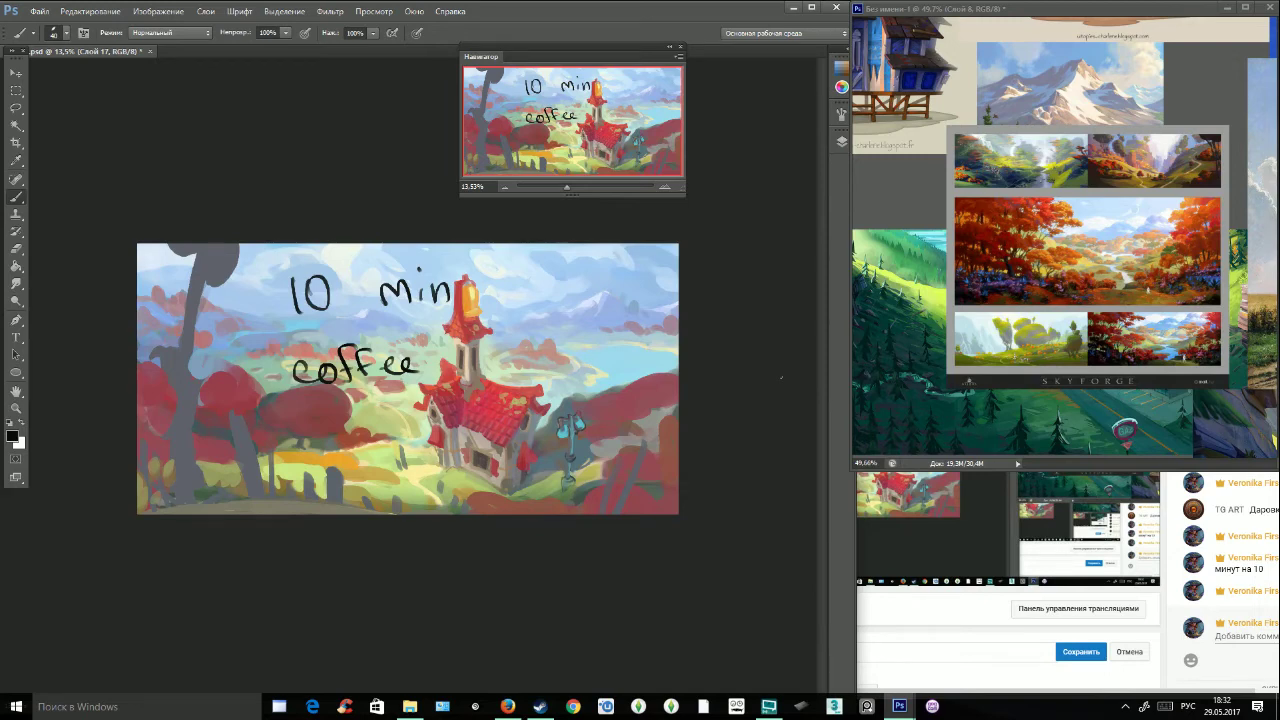
key("l")
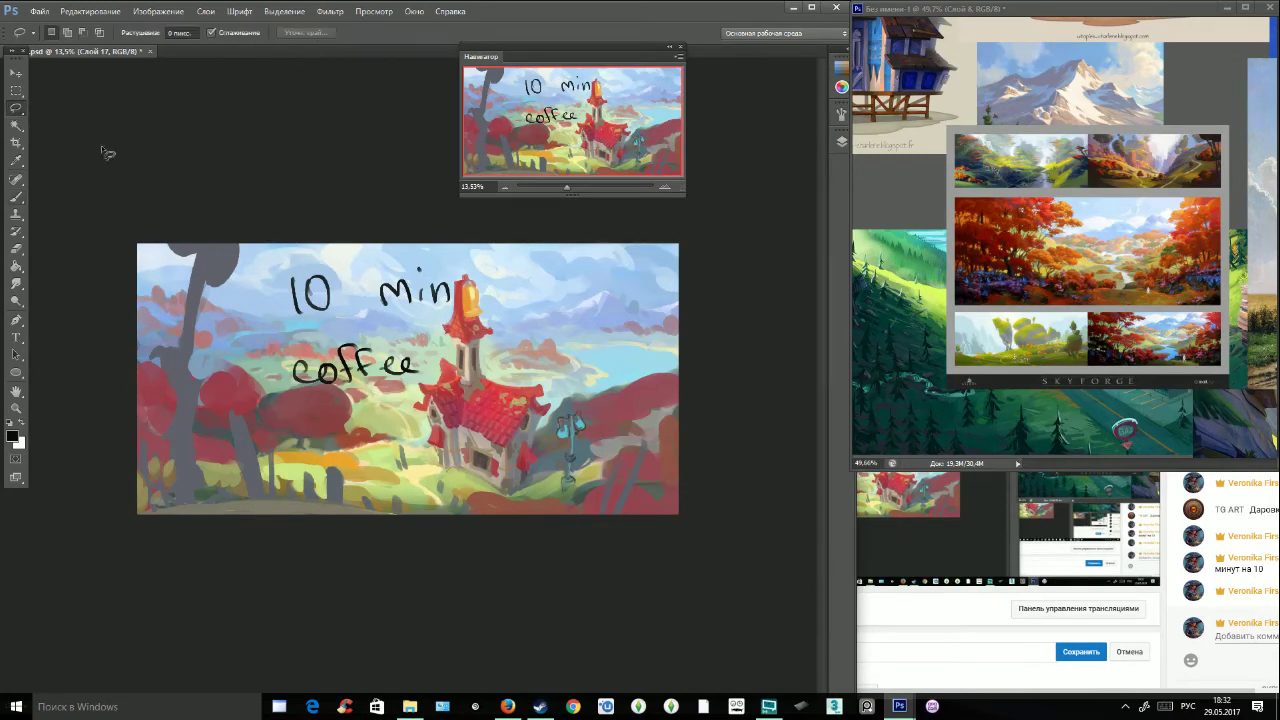
left_click(842, 141)
left_click(804, 261)
left_click(571, 265)
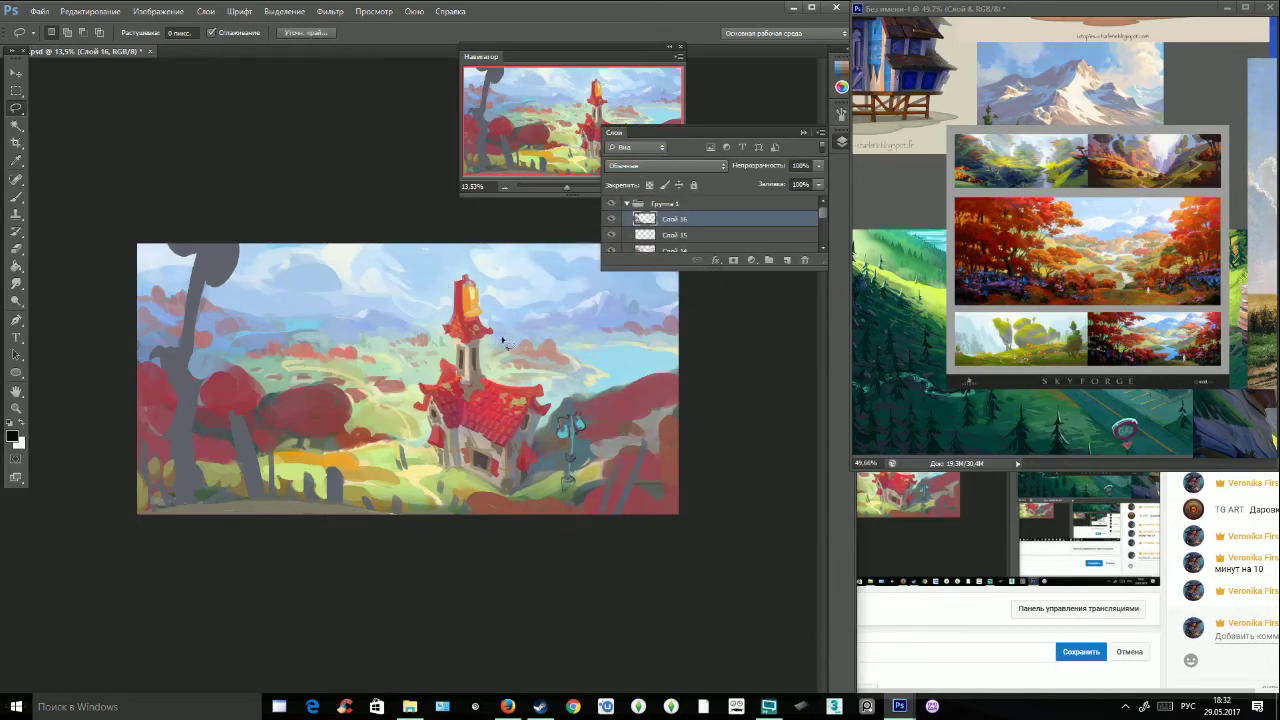
Lasso the red-roofed house and its tower, following the outline closely.
key("alt")
mouse_move(497, 333)
left_mouse_down()
mouse_move(482, 288)
mouse_move(464, 272)
mouse_move(458, 355)
left_mouse_up()
left_click_drag(456, 368, 420, 395)
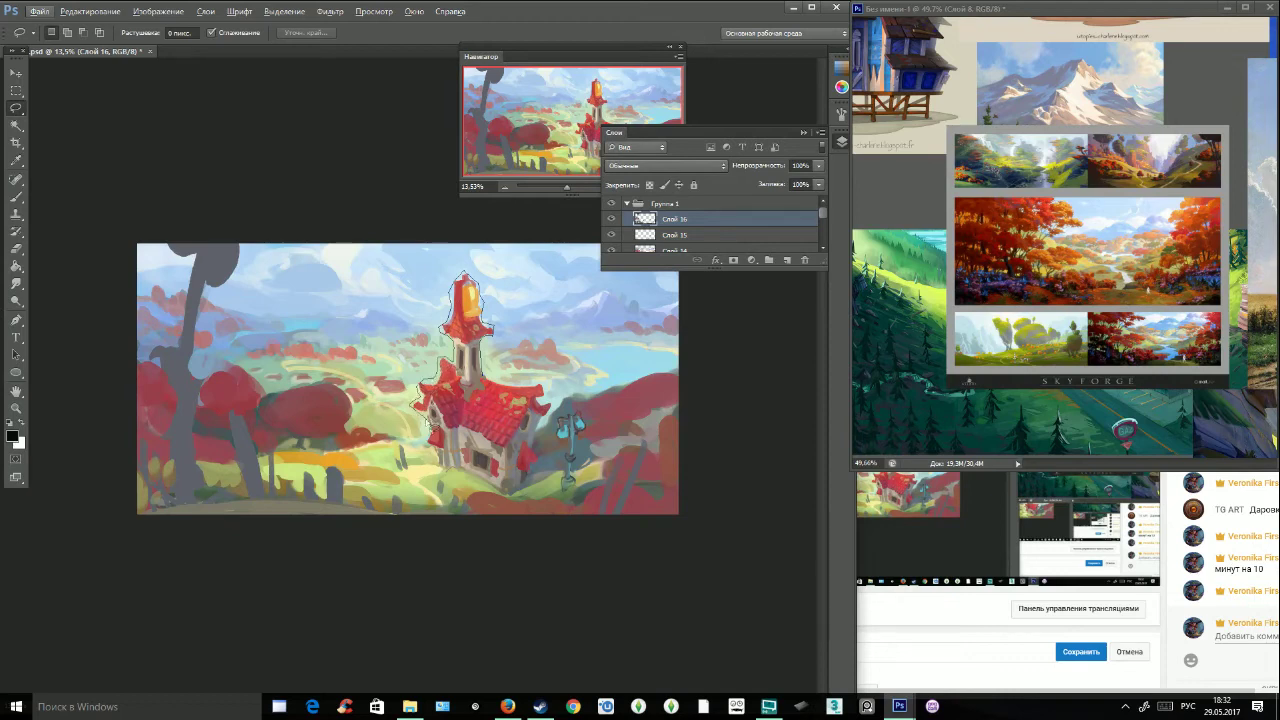
mouse_move(432, 441)
left_mouse_down()
mouse_move(443, 475)
mouse_move(530, 498)
mouse_move(556, 413)
mouse_move(540, 386)
mouse_move(482, 378)
left_mouse_up()
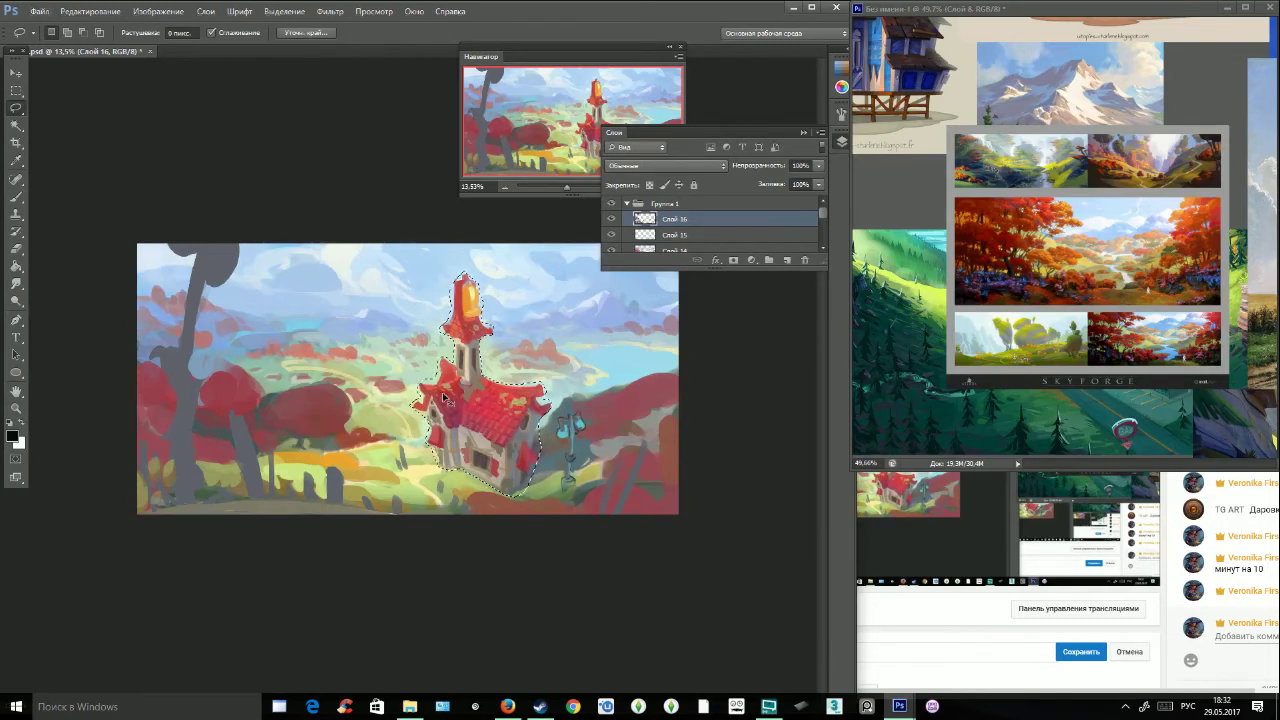
key("ctrl+t")
left_click(90, 11)
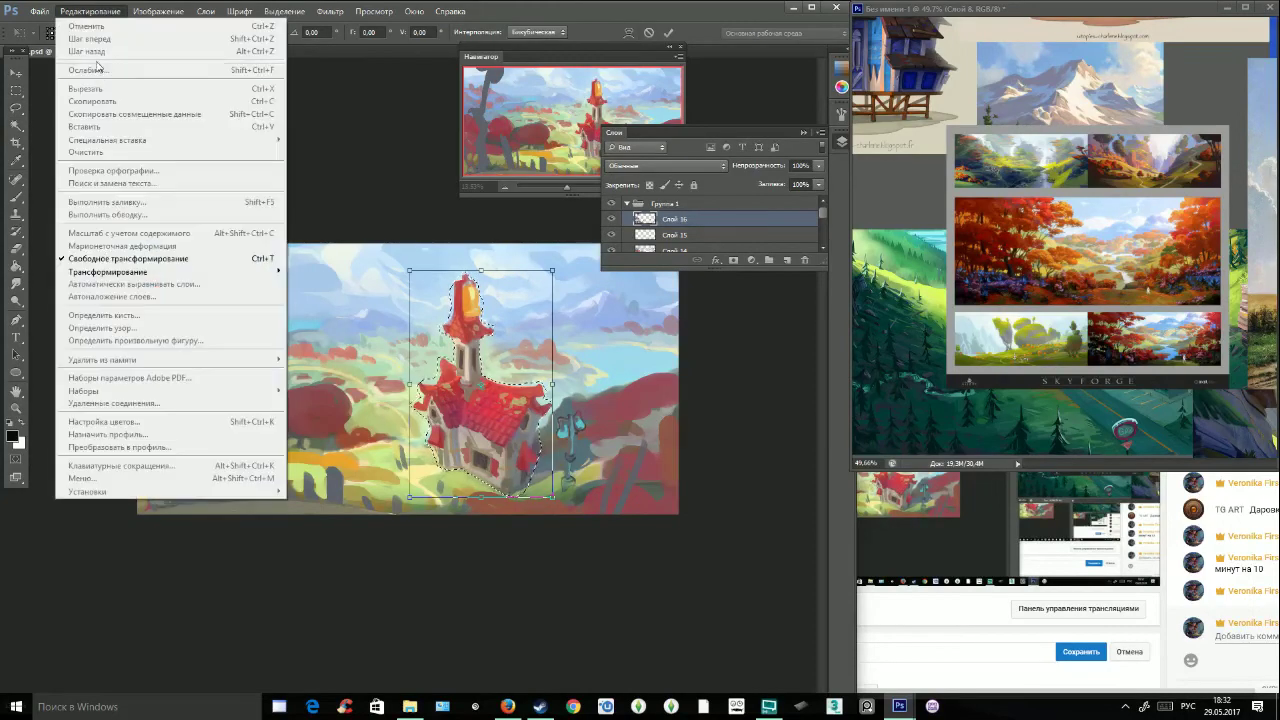
left_click(16, 200)
Copy the selected house merged from all visible layers and paste it as a new layer.
left_click(92, 12)
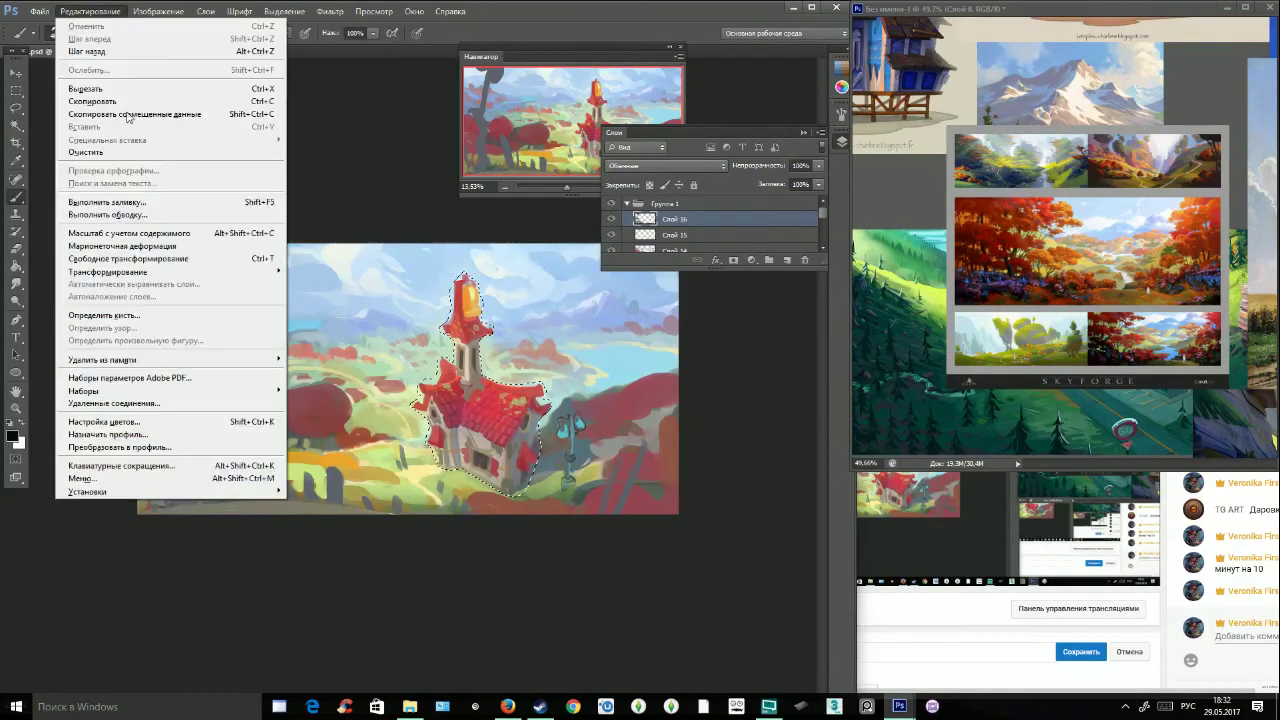
left_click(118, 114)
left_click(90, 11)
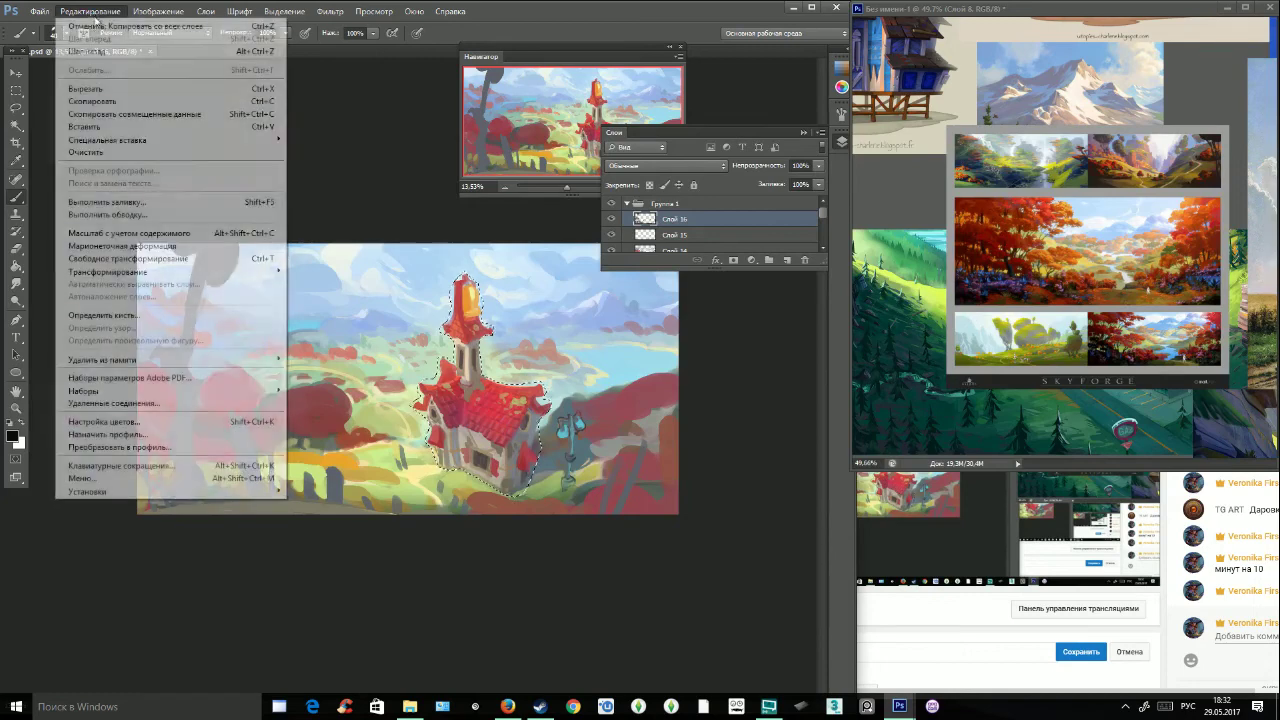
left_click(84, 127)
Scale the pasted house to about 115% width and 112% height and reposition it over the original.
key("ctrl+t")
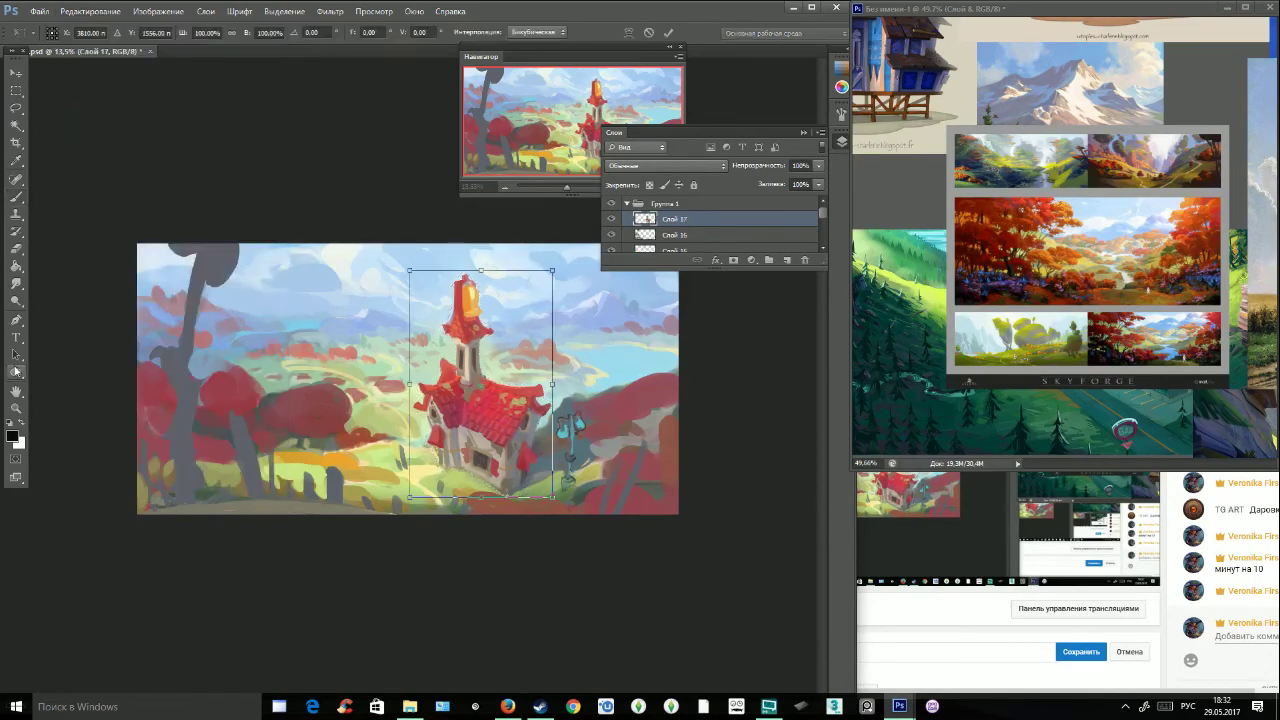
left_click_drag(410, 270, 388, 243)
left_click_drag(404, 318, 418, 332)
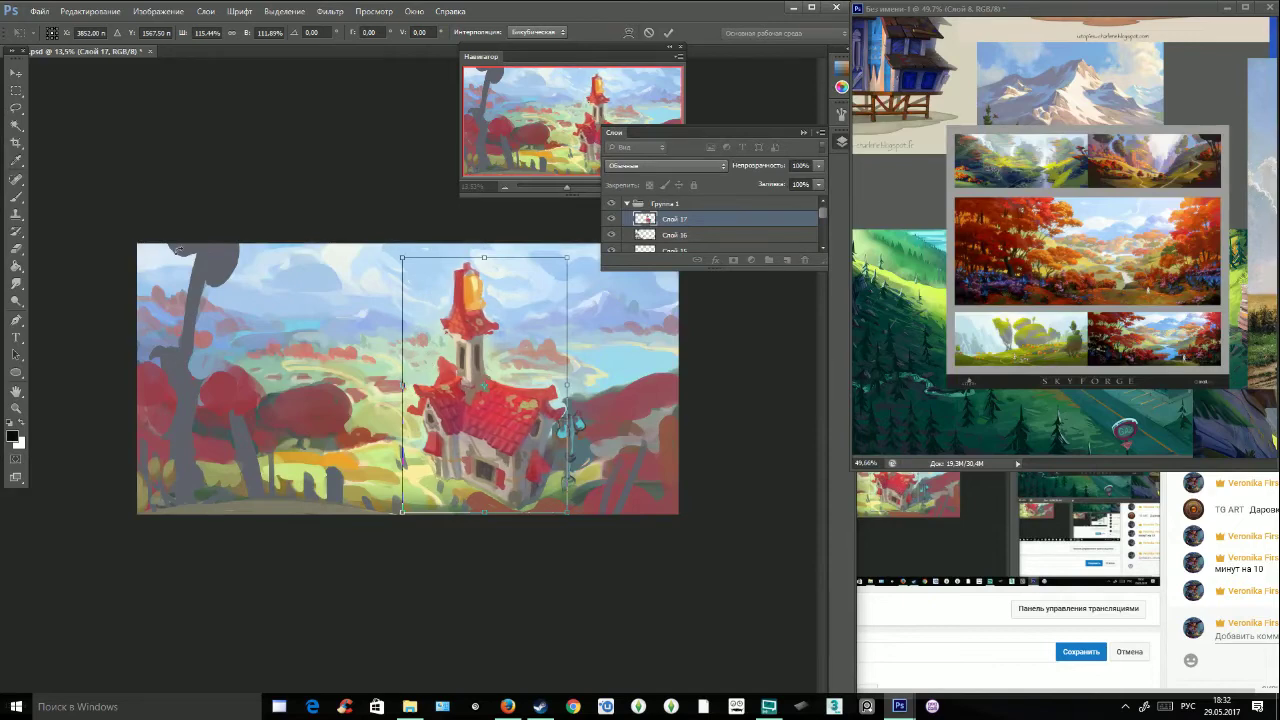
Warp the enlarged house by curving its base upward and bulging its left side outward, and apply the transform.
left_click(98, 12)
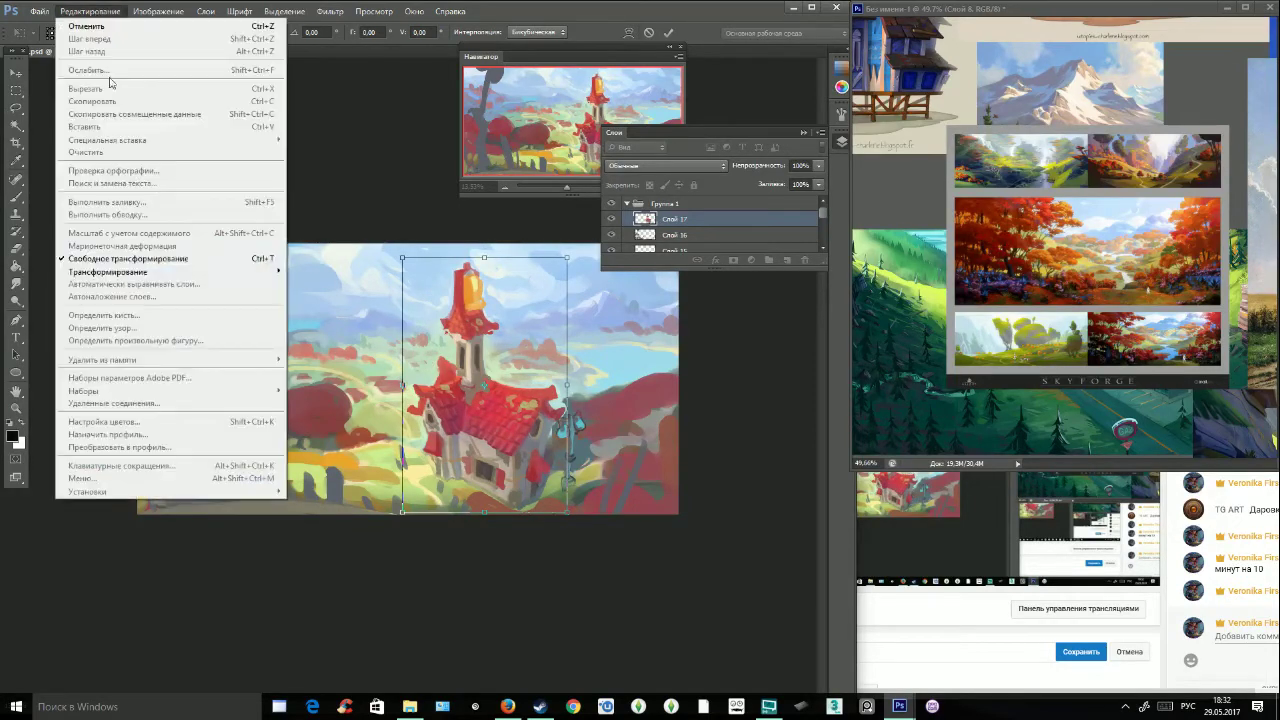
mouse_move(152, 272)
left_click(318, 353)
mouse_move(513, 515)
left_mouse_down()
mouse_move(512, 492)
mouse_move(453, 484)
mouse_move(508, 498)
left_mouse_up()
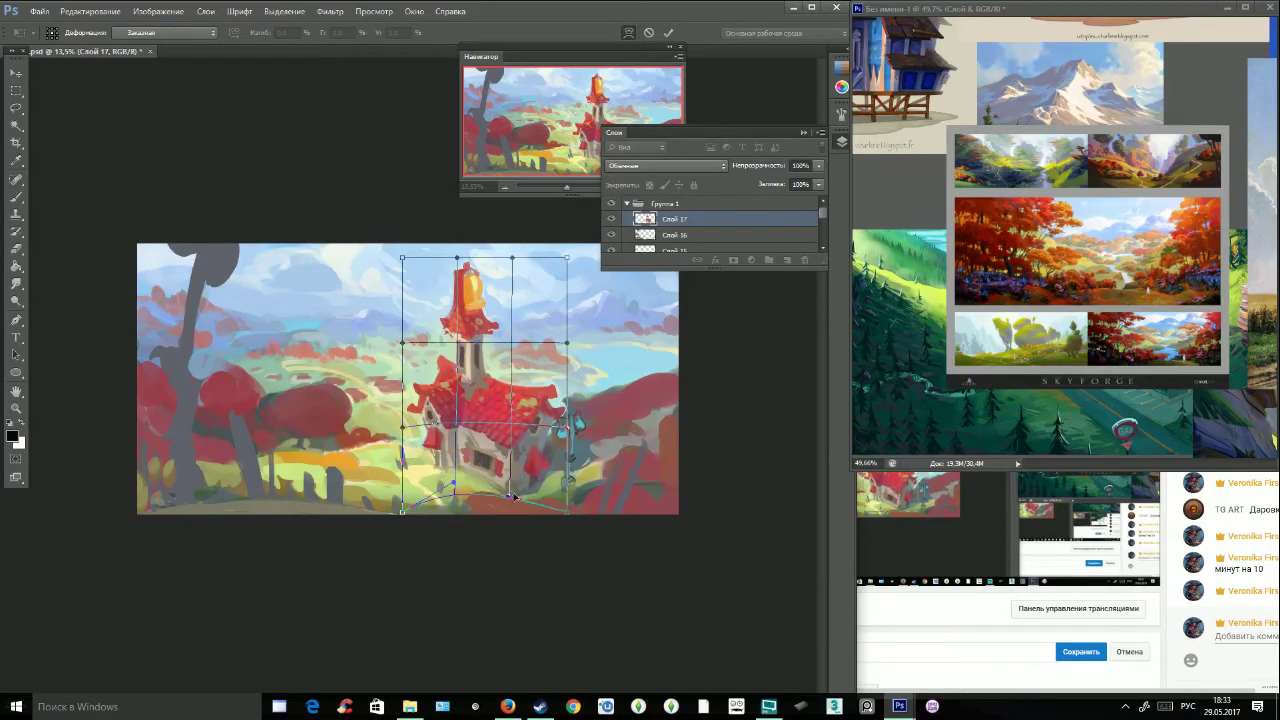
left_click_drag(402, 342, 370, 317)
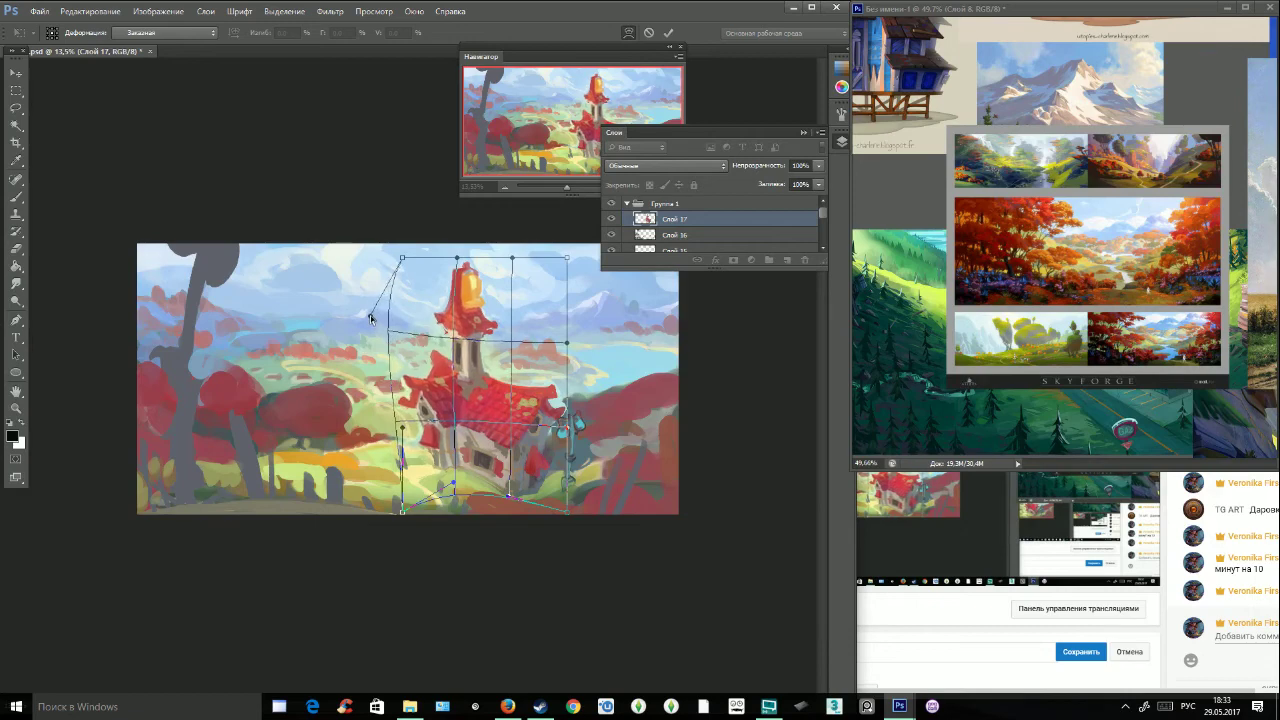
left_click_drag(402, 258, 418, 262)
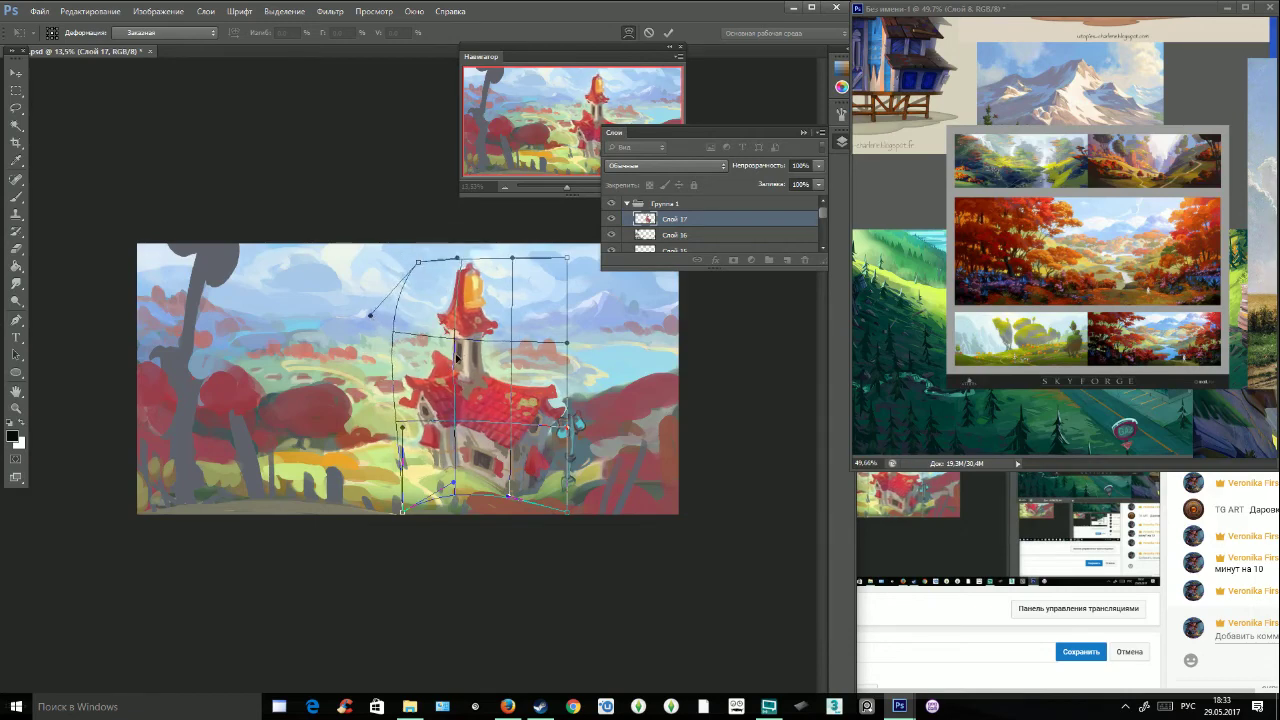
left_click_drag(494, 346, 502, 380)
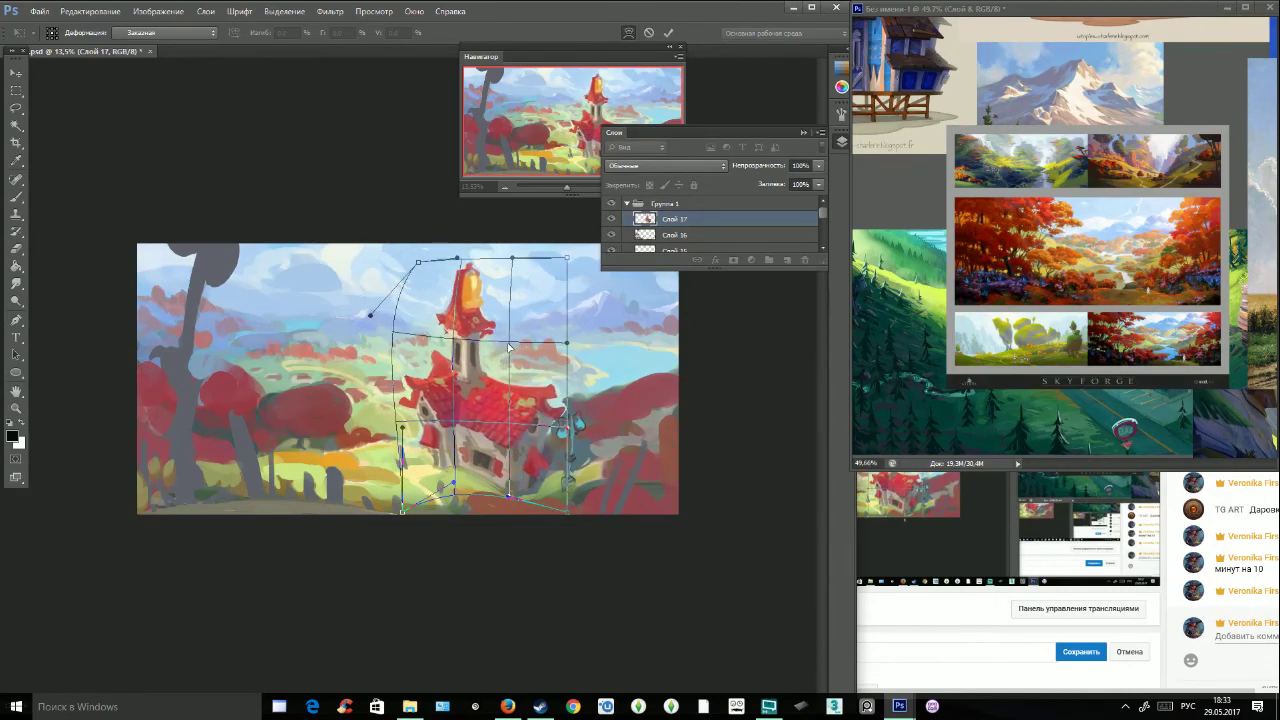
left_click_drag(722, 133, 851, 117)
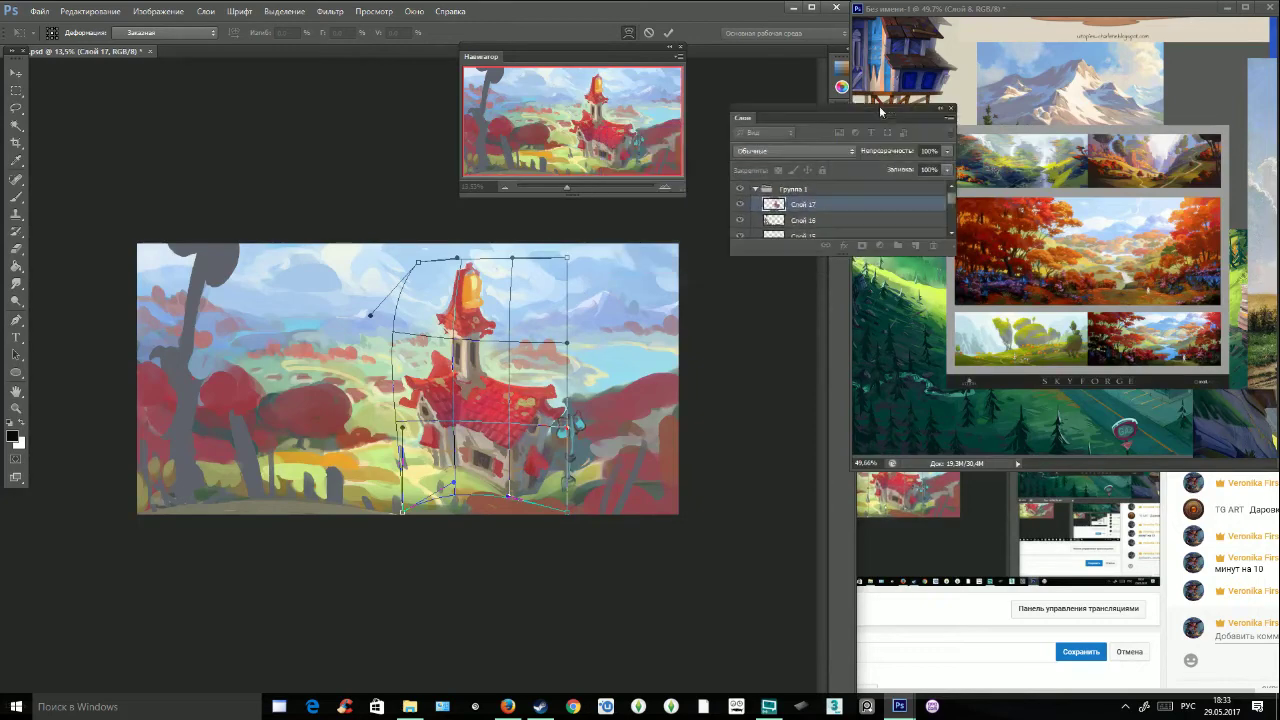
left_click(16, 107)
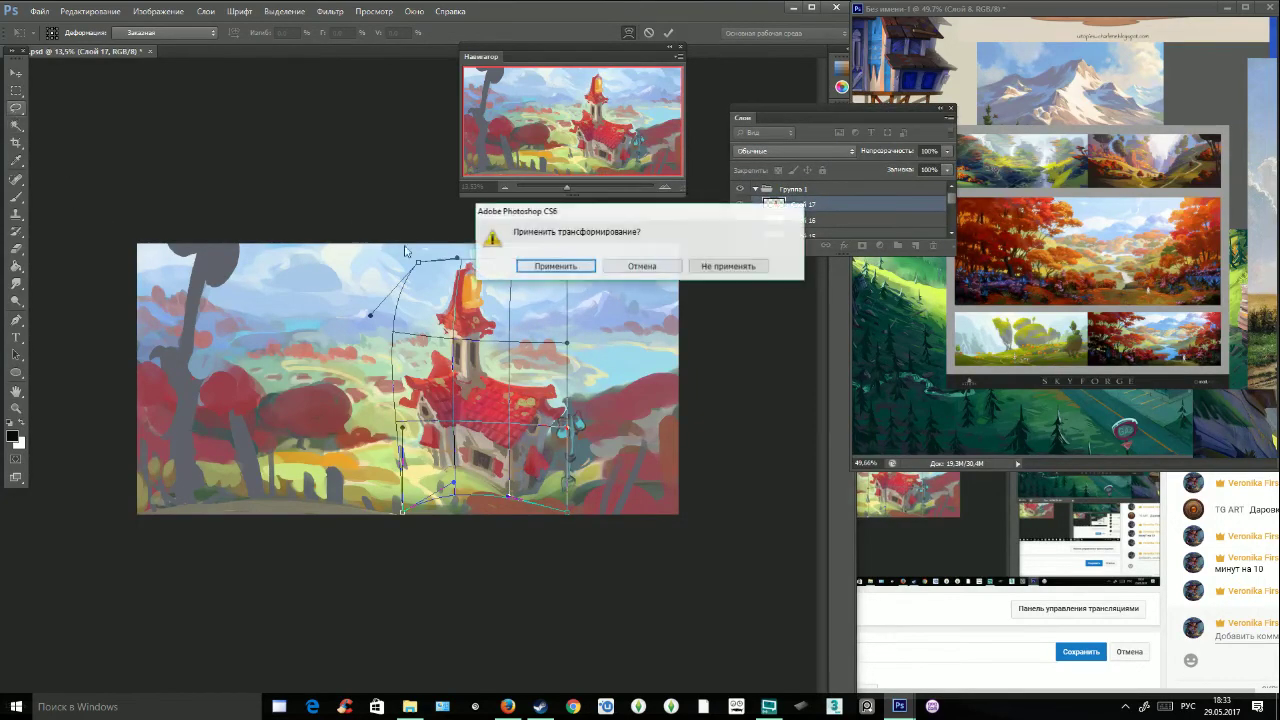
left_click(527, 266)
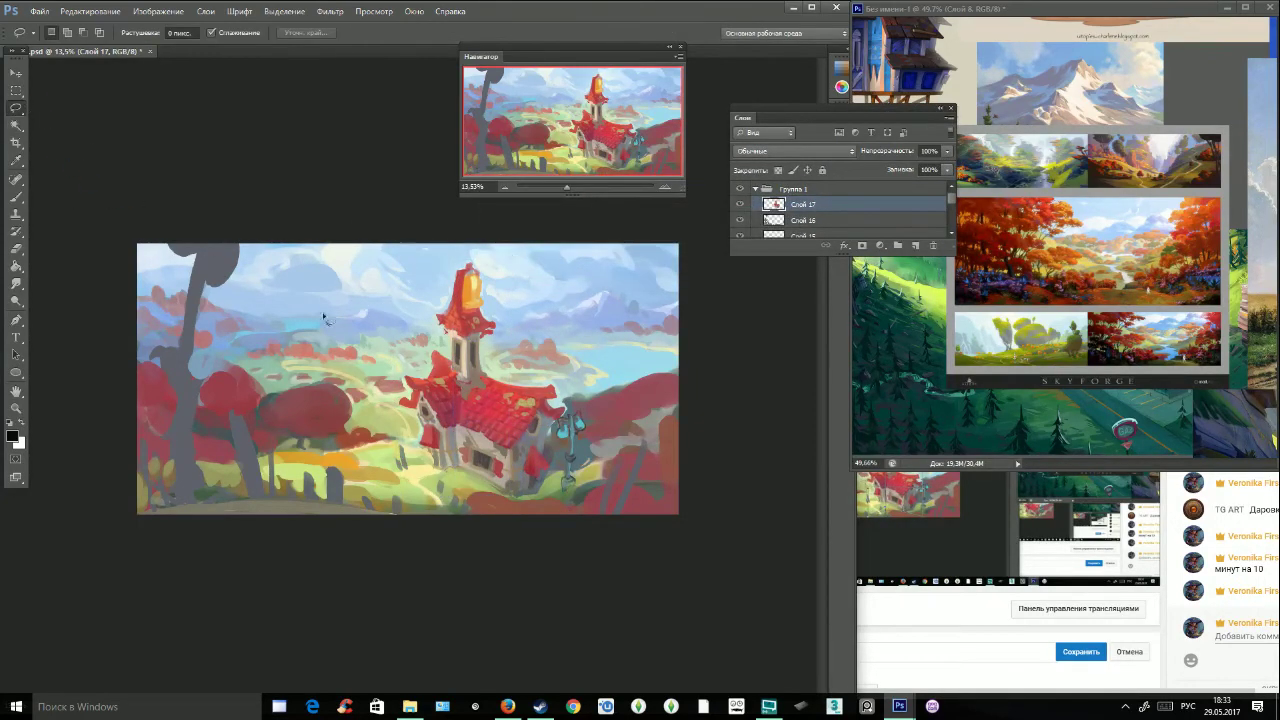
Nudge the warped house layer into place on the hillside with the Move tool.
left_click(14, 73)
left_click_drag(480, 401, 481, 402)
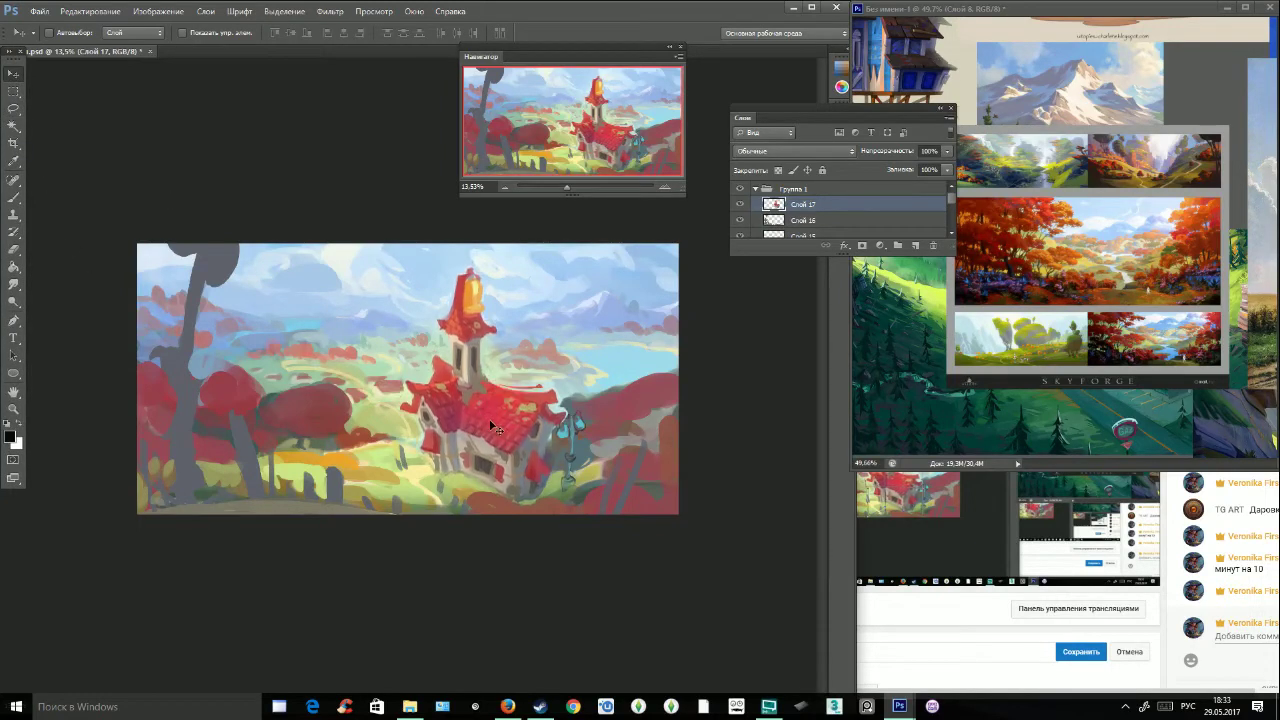
left_click_drag(488, 417, 489, 409)
Paint around the enlarged house's edges near the lamp post and tower with the Brush, using colours sampled from the surroundings.
left_click(14, 197)
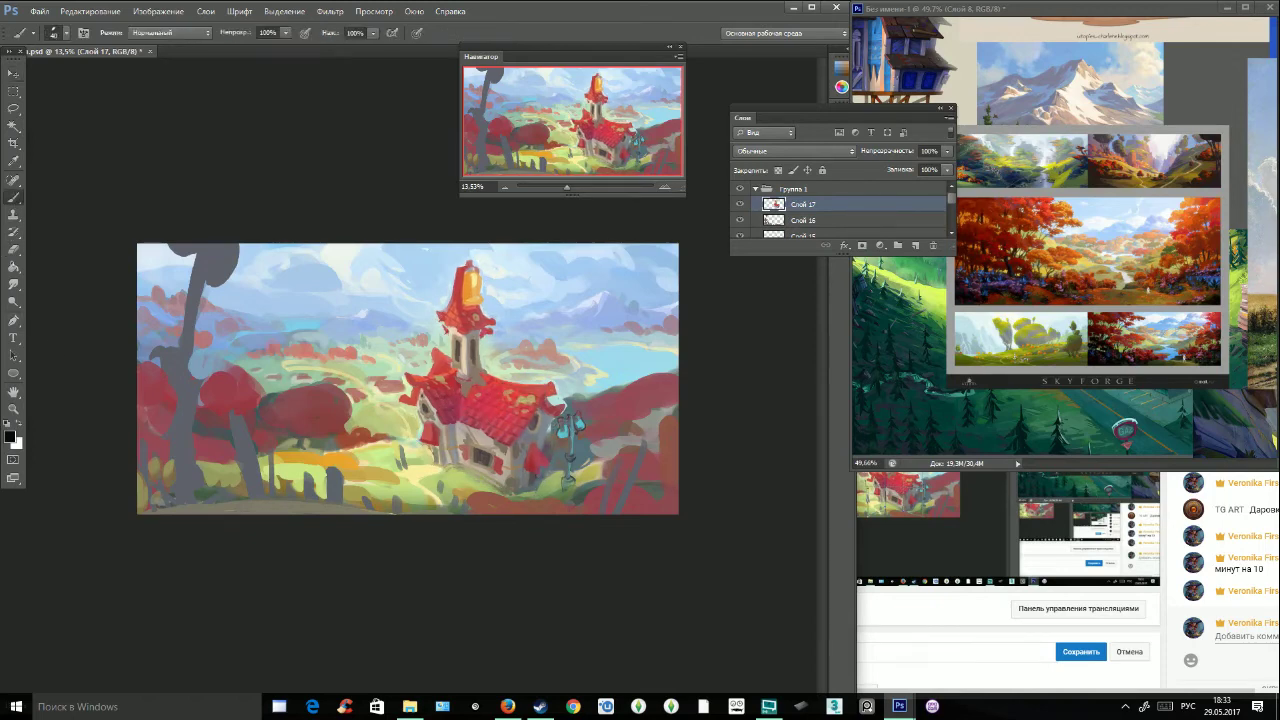
left_click(576, 404, "alt")
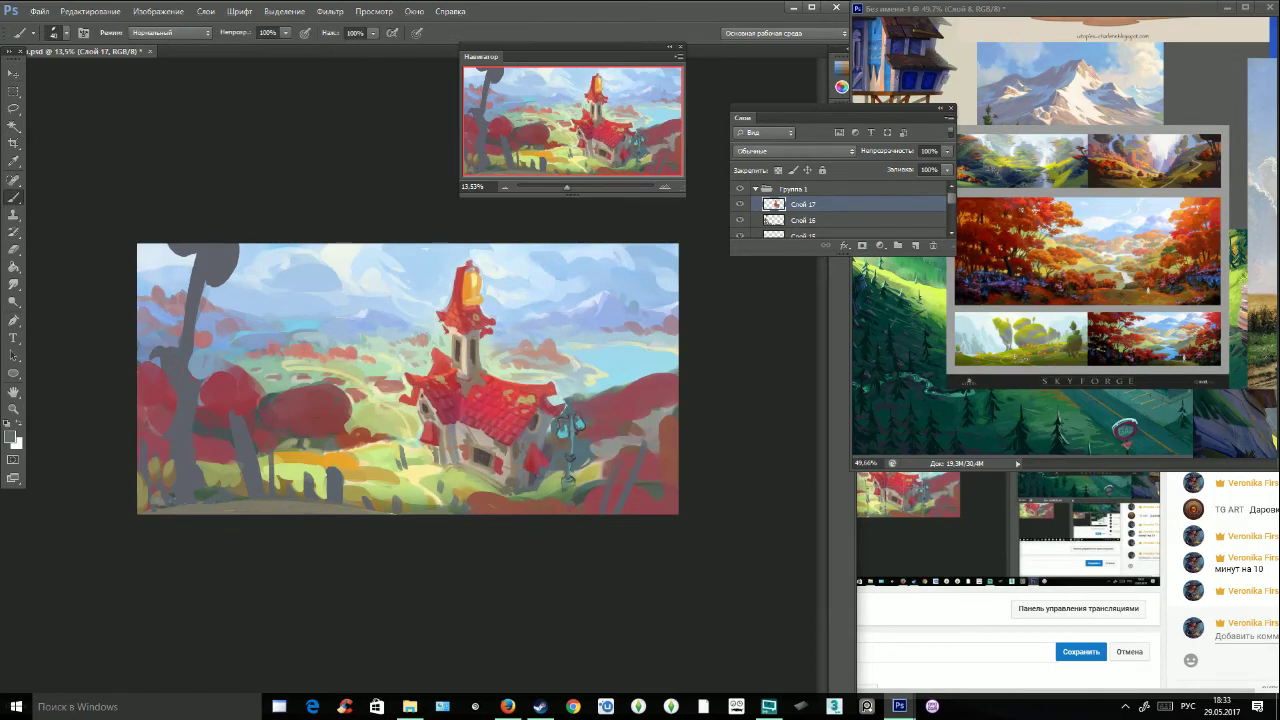
left_click(60, 32)
left_click(570, 408, "alt")
left_click(564, 431, "alt")
left_click(494, 333, "alt")
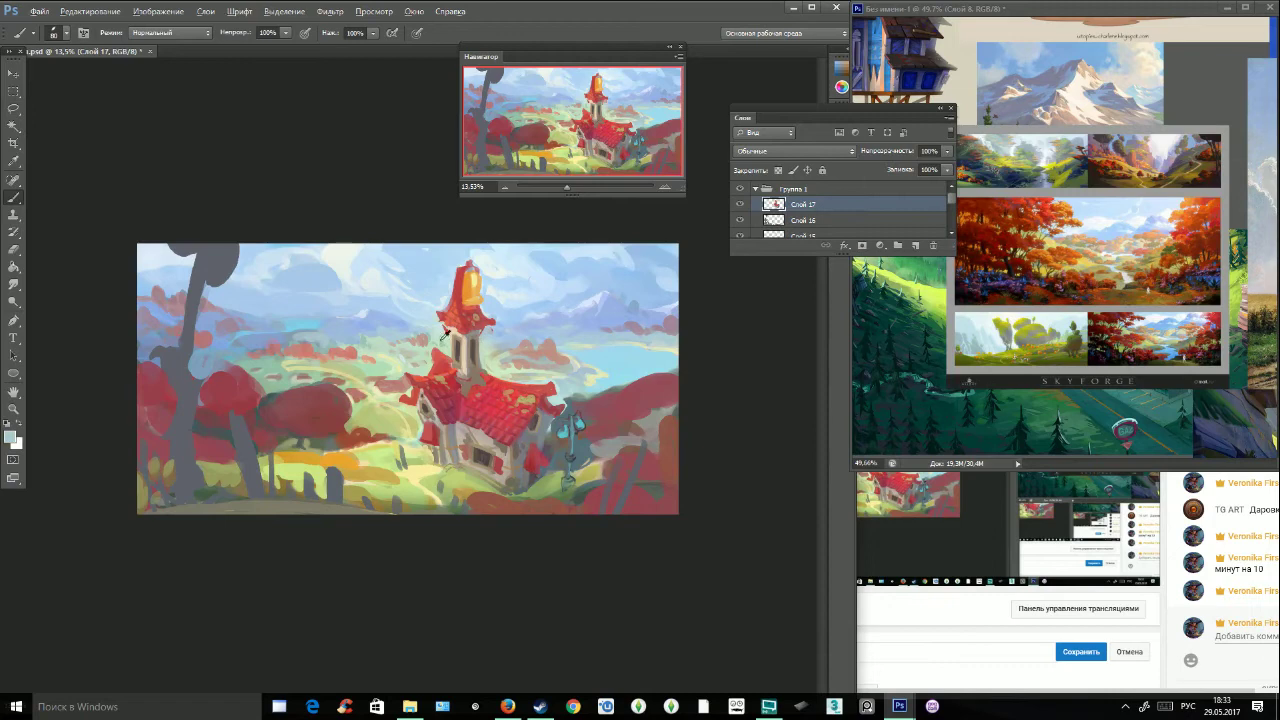
Set a 298 px brush, collapse the house group, and create a new group above it containing a new empty layer.
left_click(915, 245)
left_click(60, 33)
left_click(67, 171)
left_click_drag(96, 77, 118, 77)
left_click(820, 191)
left_click(756, 190)
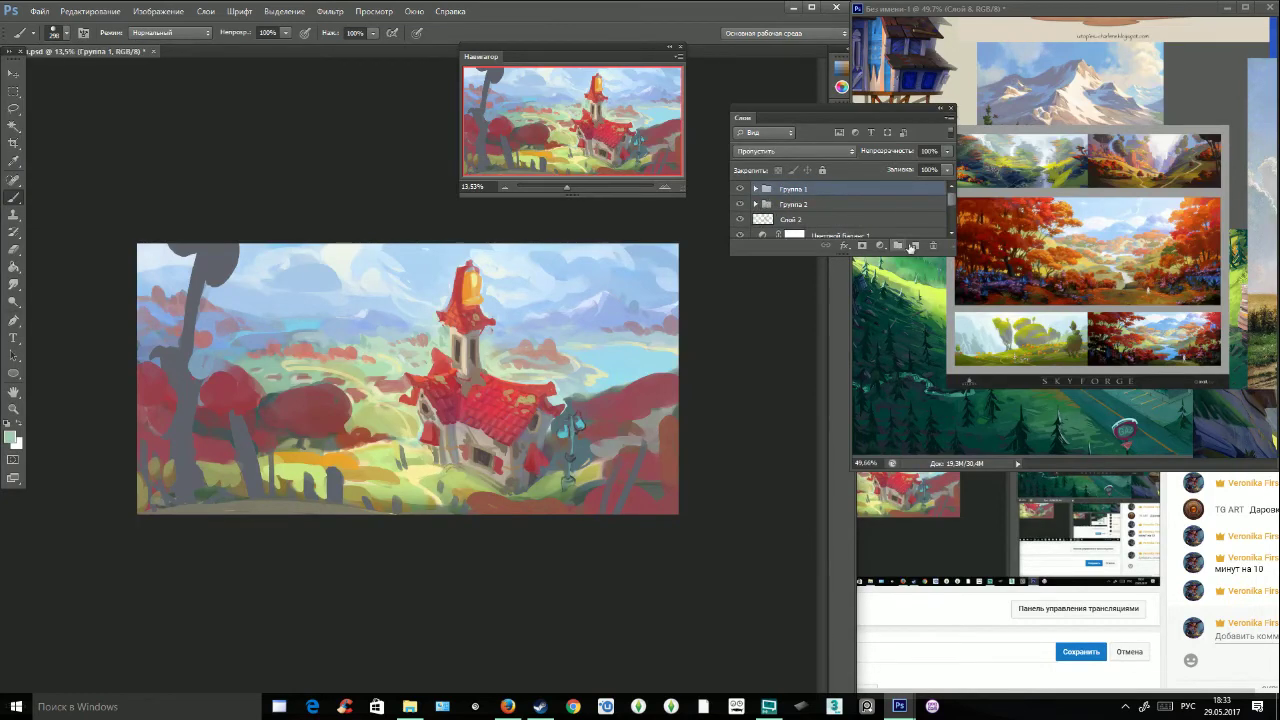
left_click(915, 246)
left_click(898, 246)
left_click_drag(790, 205, 792, 190)
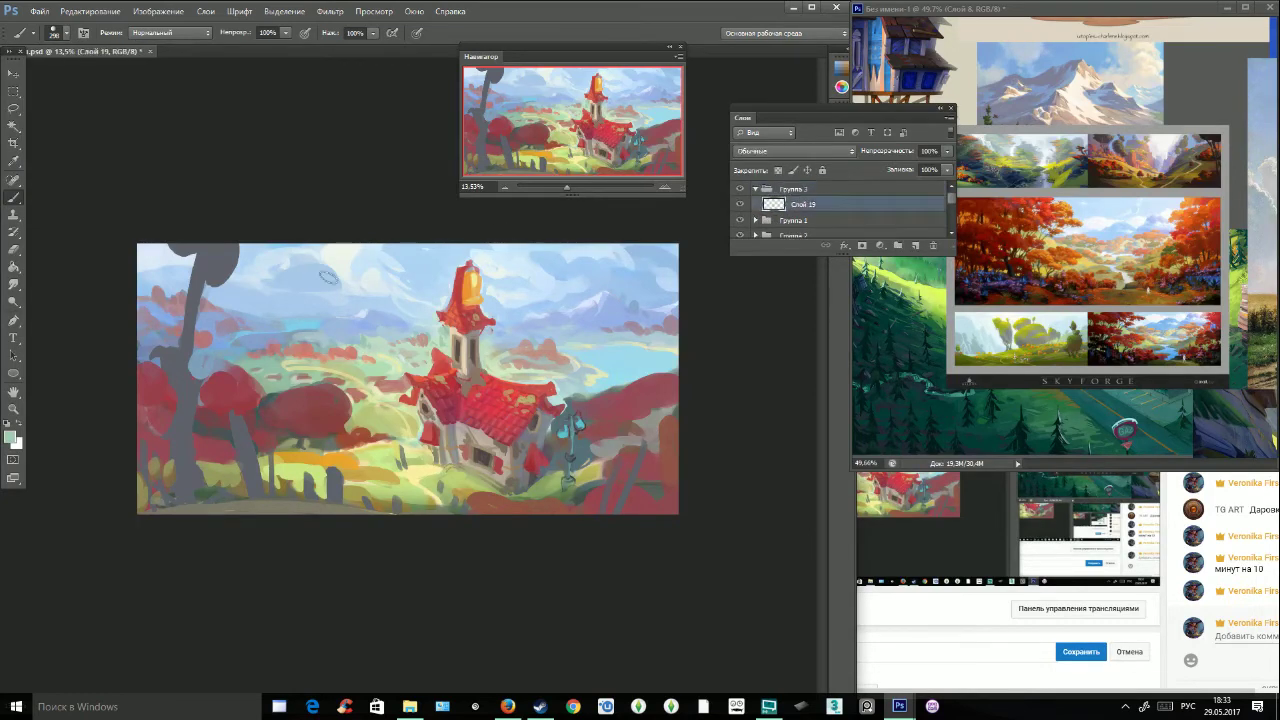
left_click(66, 33)
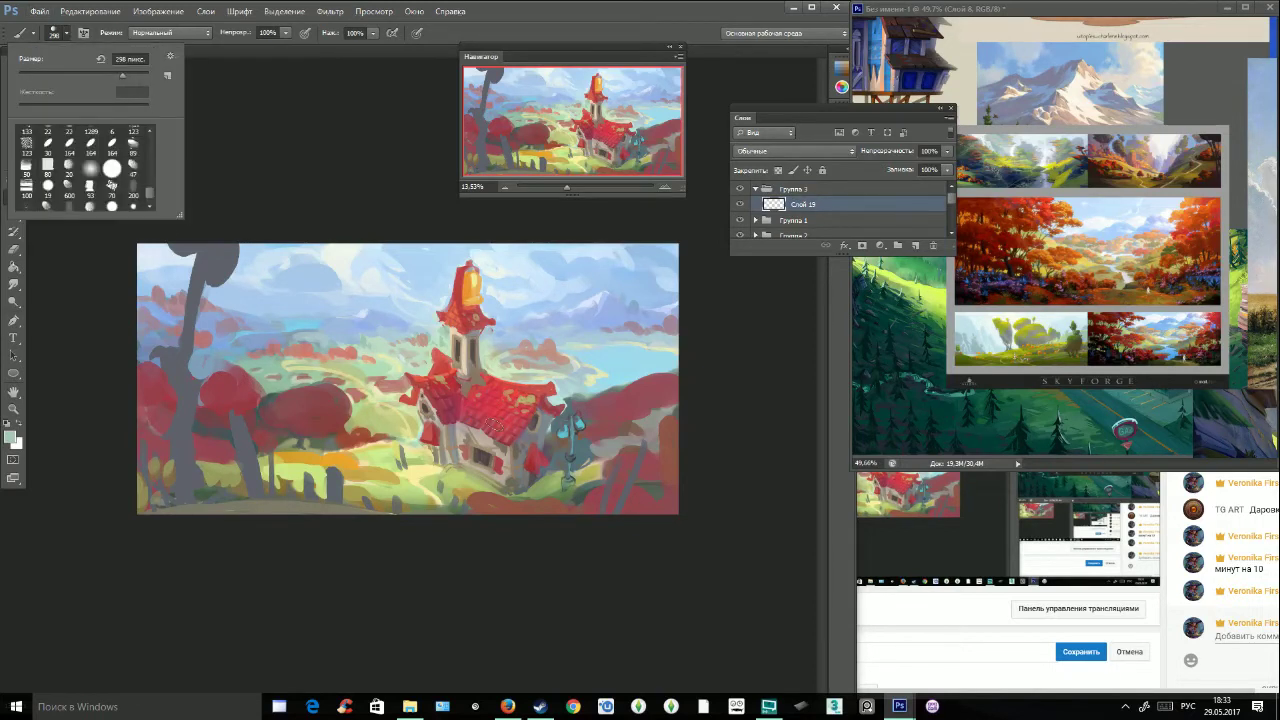
left_click(452, 395, "alt")
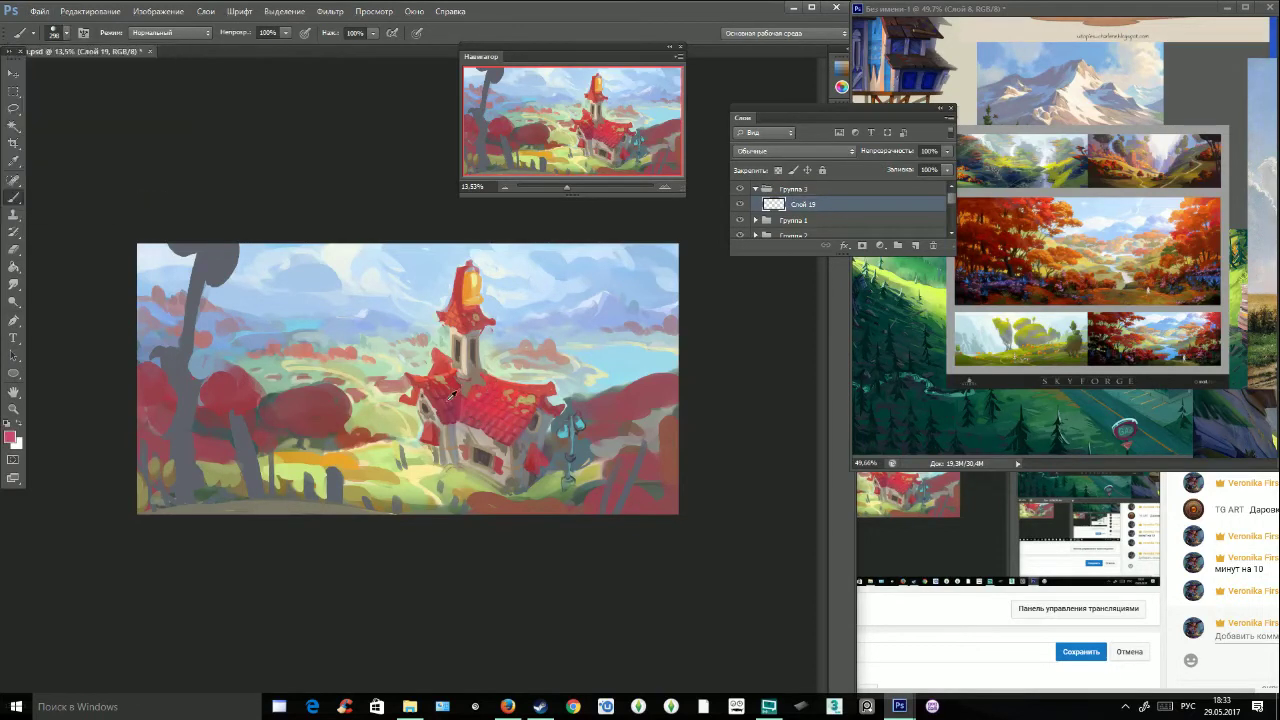
left_click(10, 436)
left_click(690, 208)
left_click(482, 452, "alt")
left_click_drag(456, 426, 503, 446)
key("ctrl+z")
Choose a brighter pinkish red and brush it over the lower part of the house's front roof slope.
left_click(10, 437)
left_click(522, 226)
left_click(699, 209)
left_click_drag(474, 422, 504, 443)
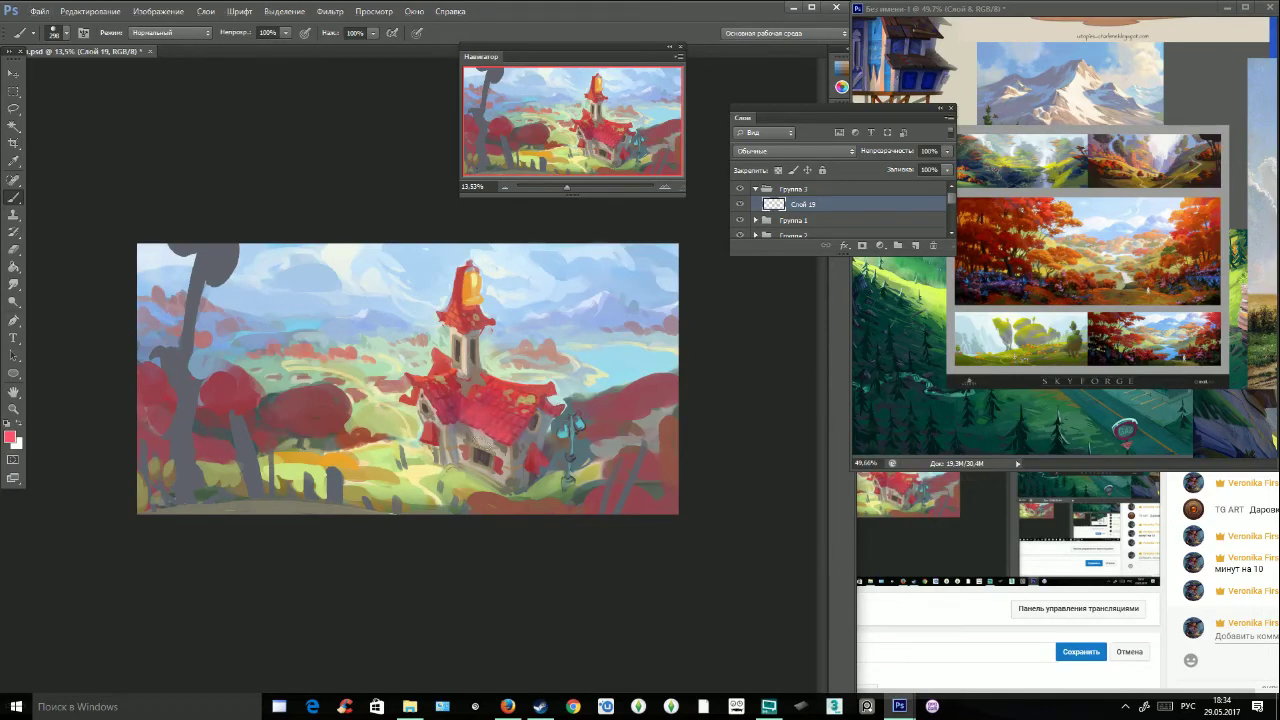
Choose a near-black purple, lasso the house walls below the roof, and shade them with a soft brush of about 1521 px.
left_click(11, 436)
left_click(522, 360)
left_click(595, 253)
left_click(722, 205)
key("l")
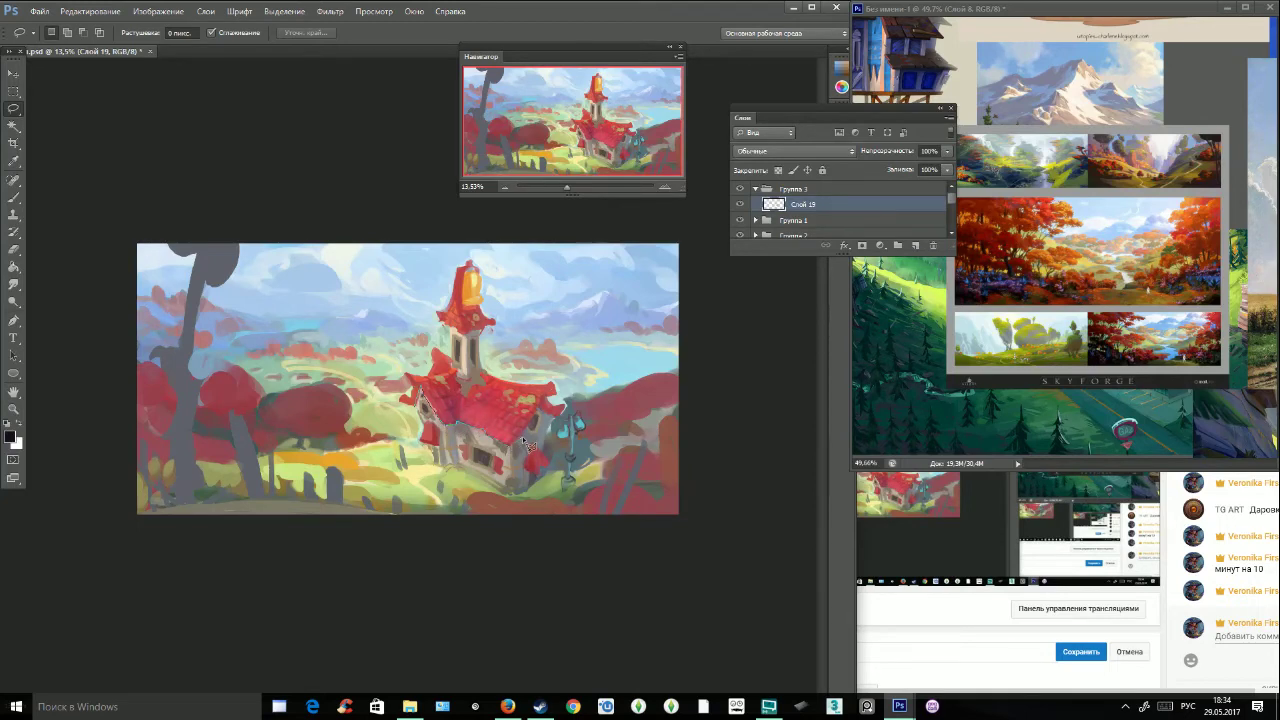
mouse_move(549, 447)
left_mouse_down()
mouse_move(552, 480)
mouse_move(490, 496)
mouse_move(440, 468)
mouse_move(414, 386)
left_mouse_up()
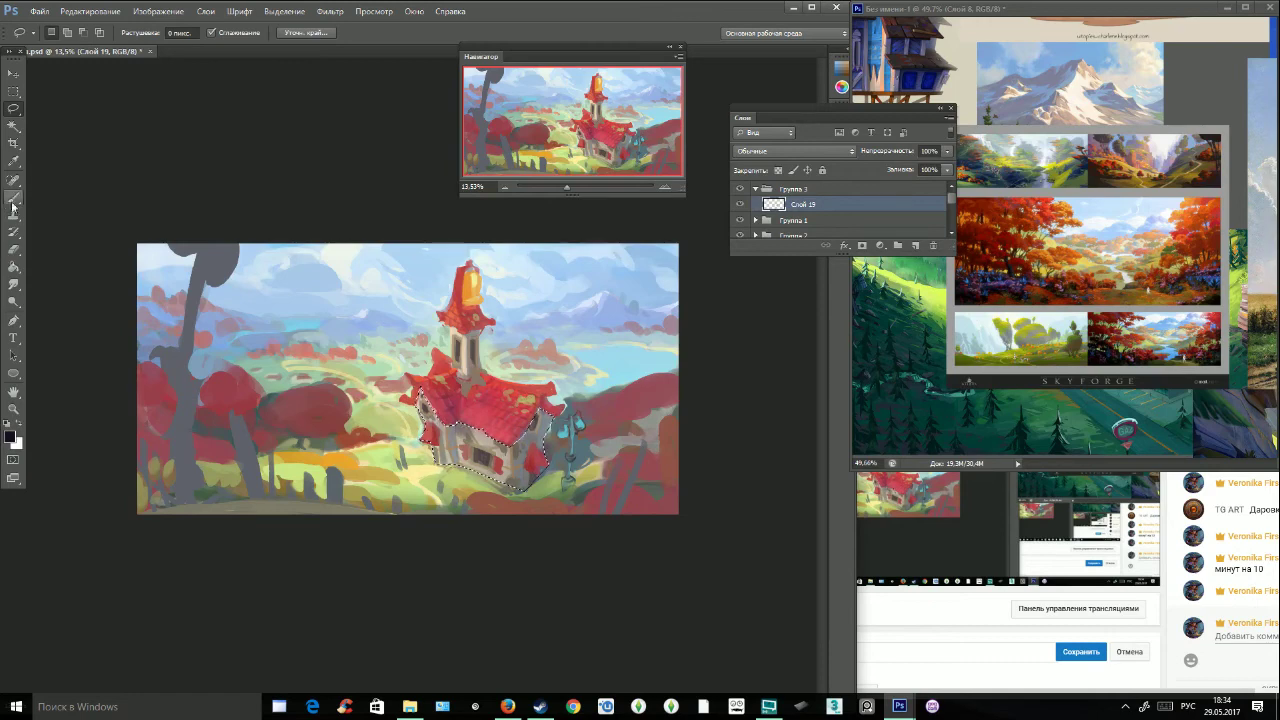
key("ctrl+d")
key("b")
left_click(68, 38)
left_click_drag(124, 77, 136, 77)
left_click(482, 440)
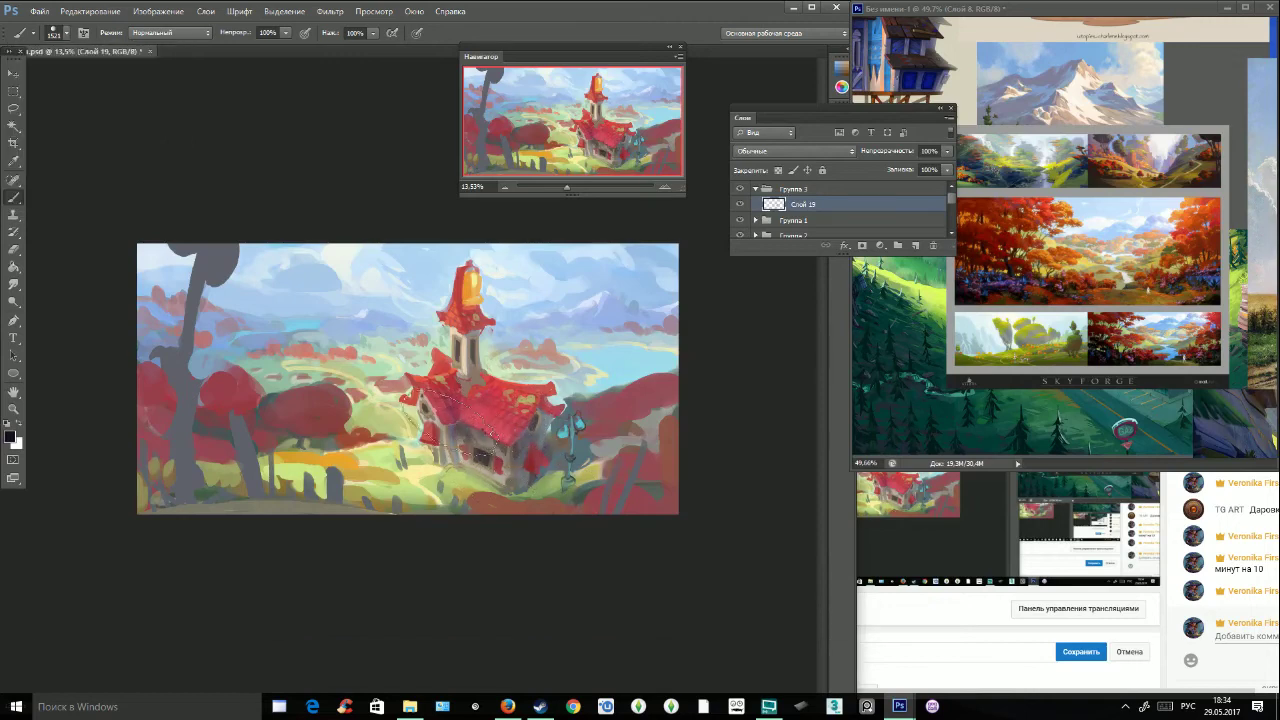
Deepen the shadows under the roof eaves and on the left gable wall with smaller soft brushes.
left_click(57, 36)
mouse_move(460, 424)
left_mouse_down()
mouse_move(500, 441)
mouse_move(540, 422)
left_mouse_up()
left_click_drag(418, 390, 432, 418)
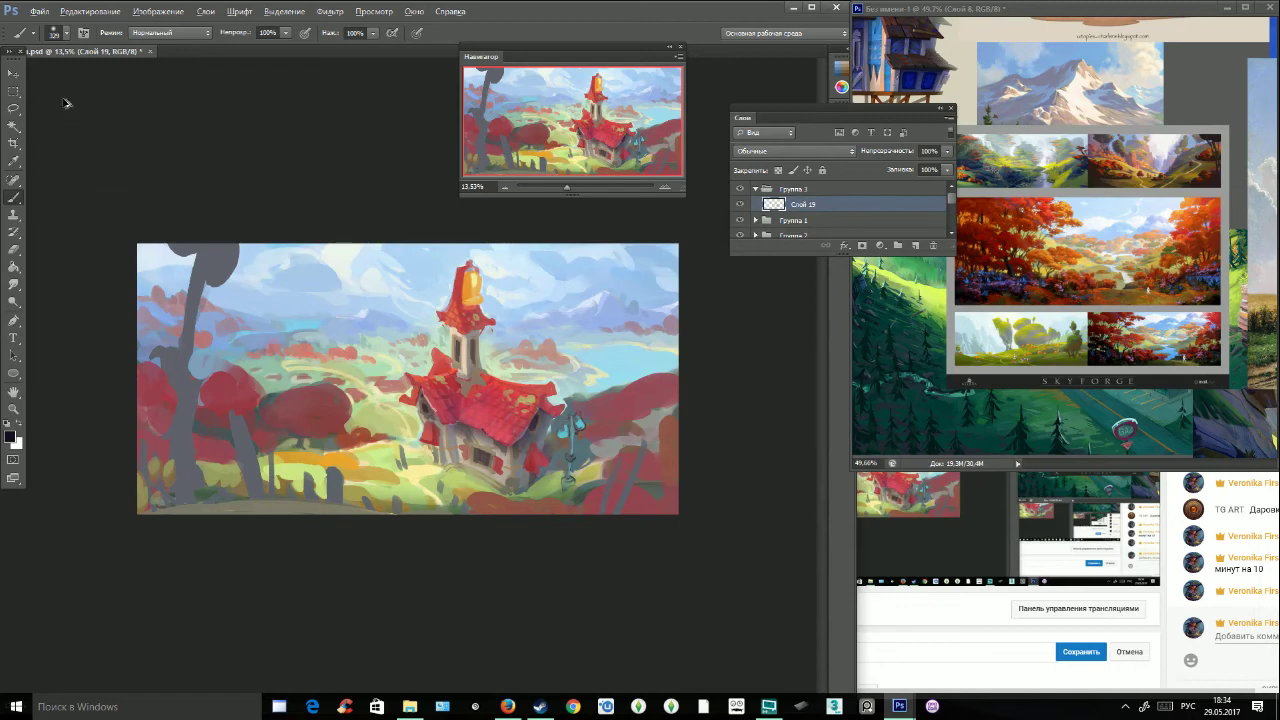
left_click(65, 34)
left_click(128, 77)
mouse_move(447, 420)
left_mouse_down()
mouse_move(451, 447)
mouse_move(476, 450)
left_mouse_up()
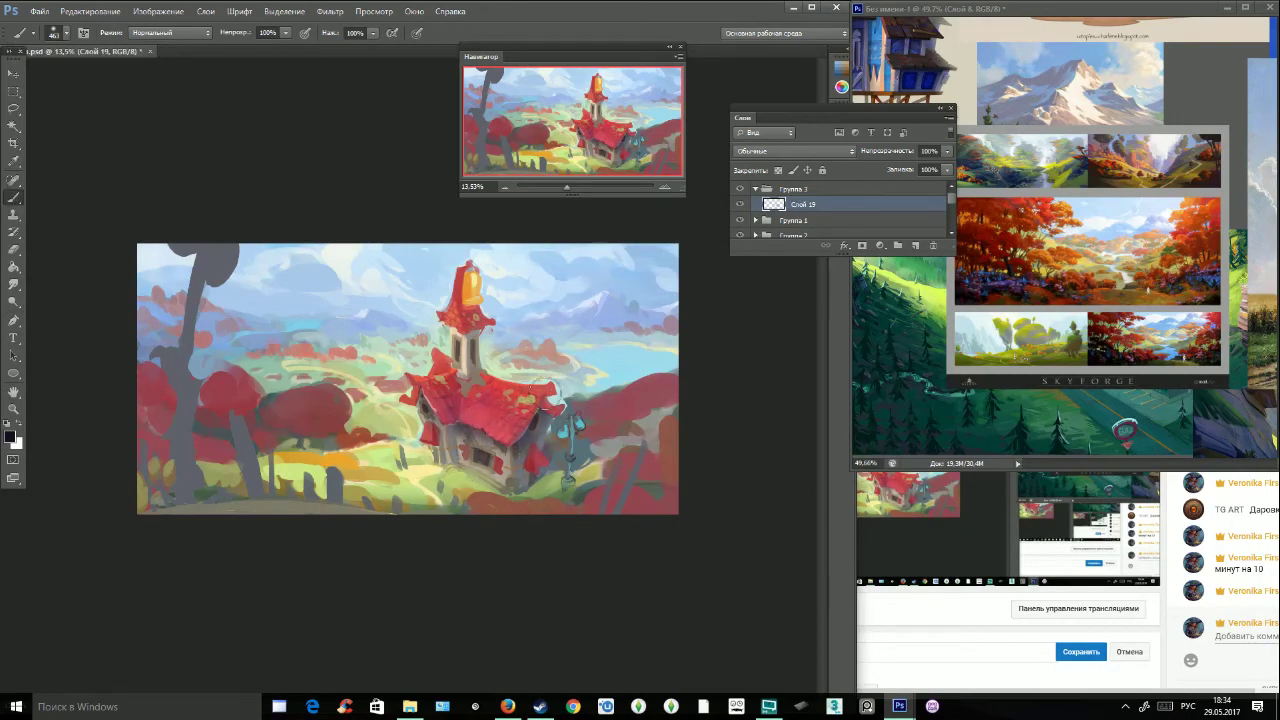
Add a new layer and use a 145 px brush with sampled colours to paint out the smaller grey trunk beside the red bushes.
left_click(8, 111)
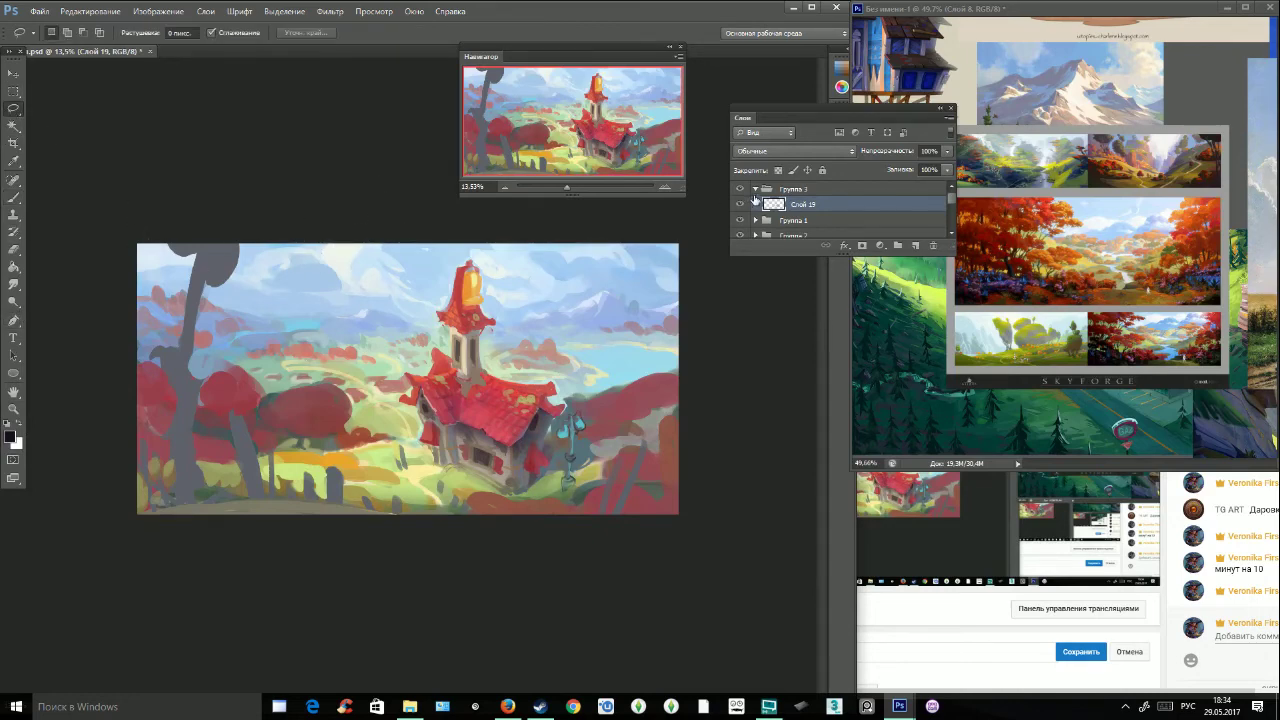
left_click(915, 245)
left_click(12, 197)
left_click(65, 33)
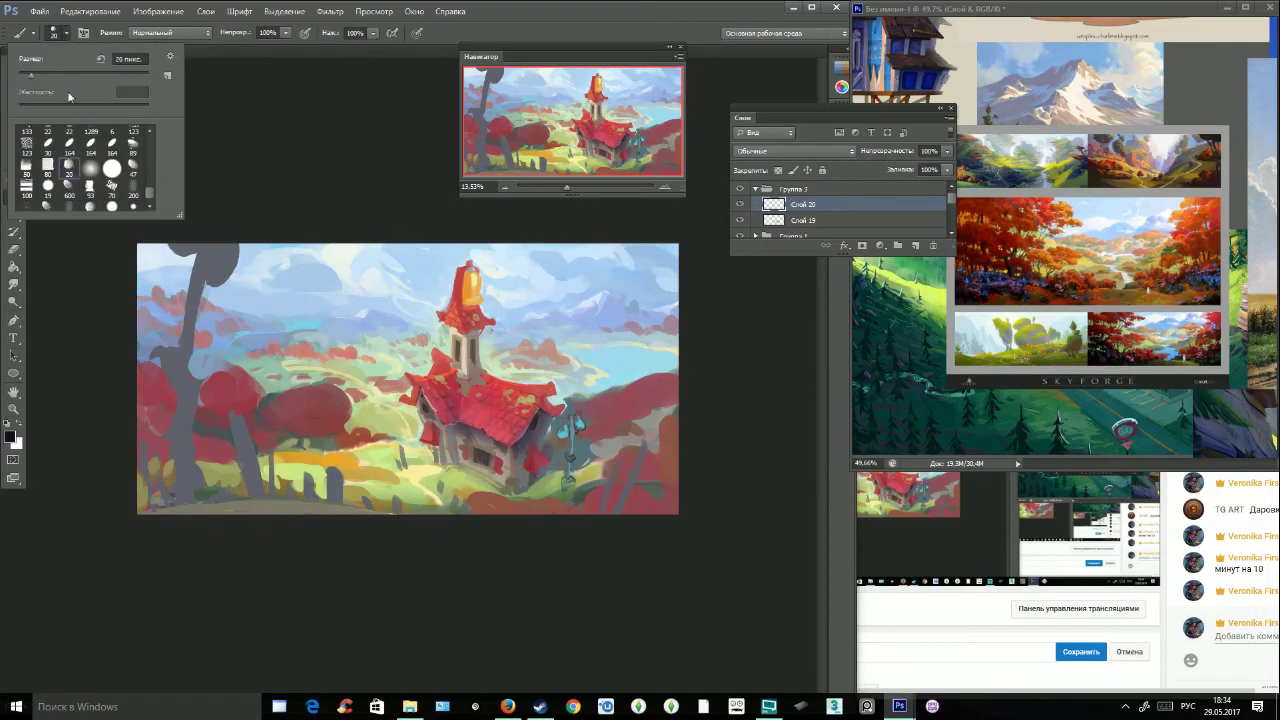
type("145")
key("Return")
left_click(268, 440, "alt")
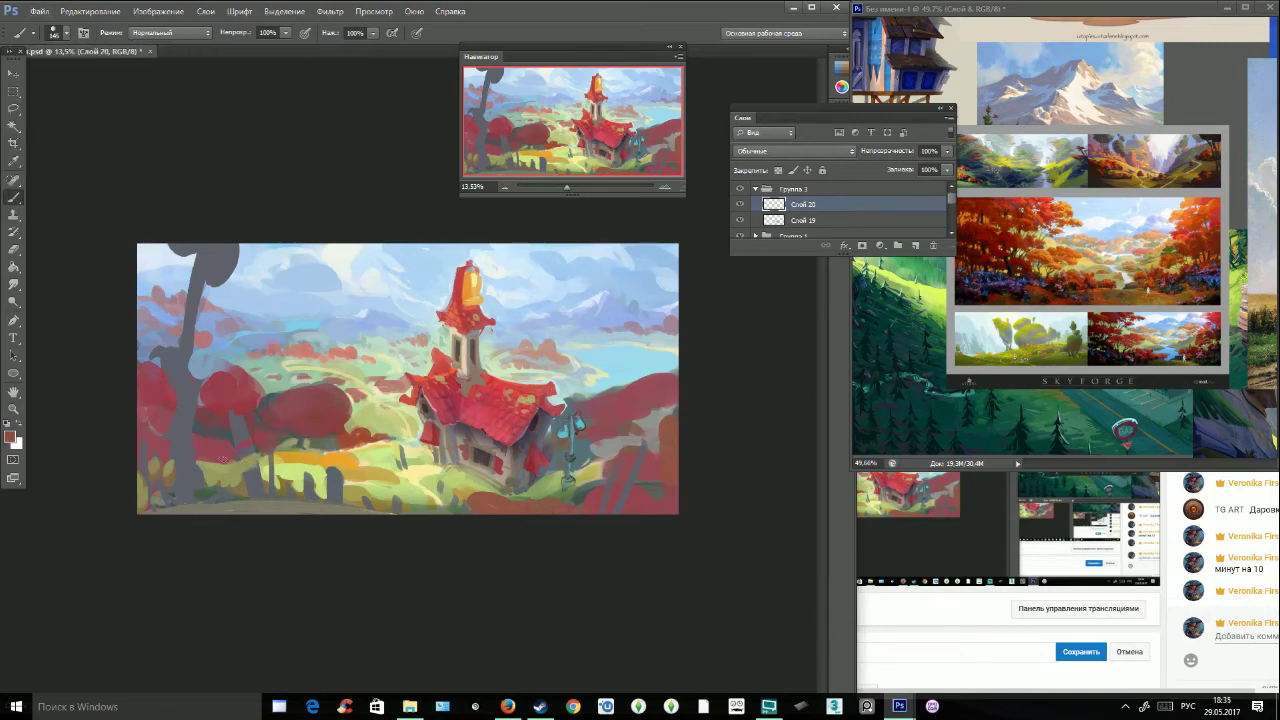
left_click(234, 462, "alt")
left_click_drag(212, 461, 272, 447)
Reshape the tops of the red bushes beside the large grey tree using green tones sampled from the distant fields.
left_click(254, 357, "alt")
left_click_drag(231, 367, 218, 372)
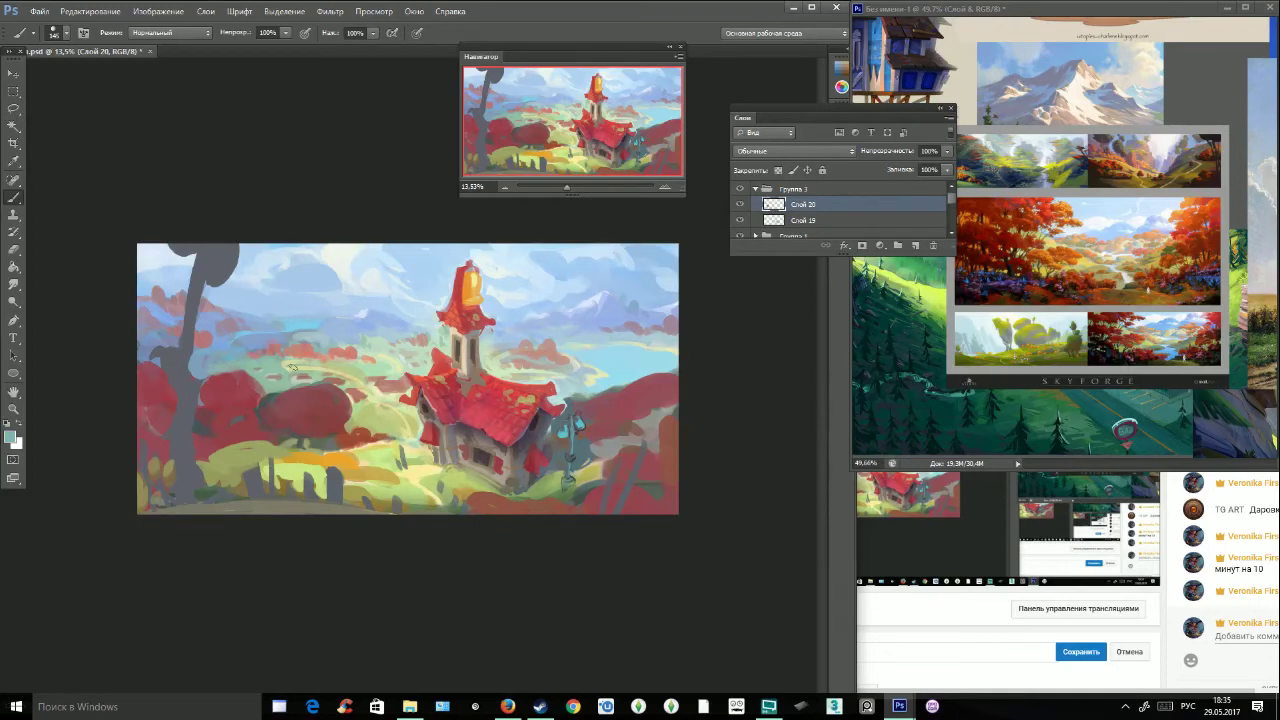
left_click(265, 388, "alt")
left_click(266, 384, "alt")
mouse_move(219, 374)
left_mouse_down()
mouse_move(239, 369)
mouse_move(252, 385)
left_mouse_up()
Enlarge the view of the reference collage to examine the autumn forest landscapes, and return to the painting.
left_click(1140, 266)
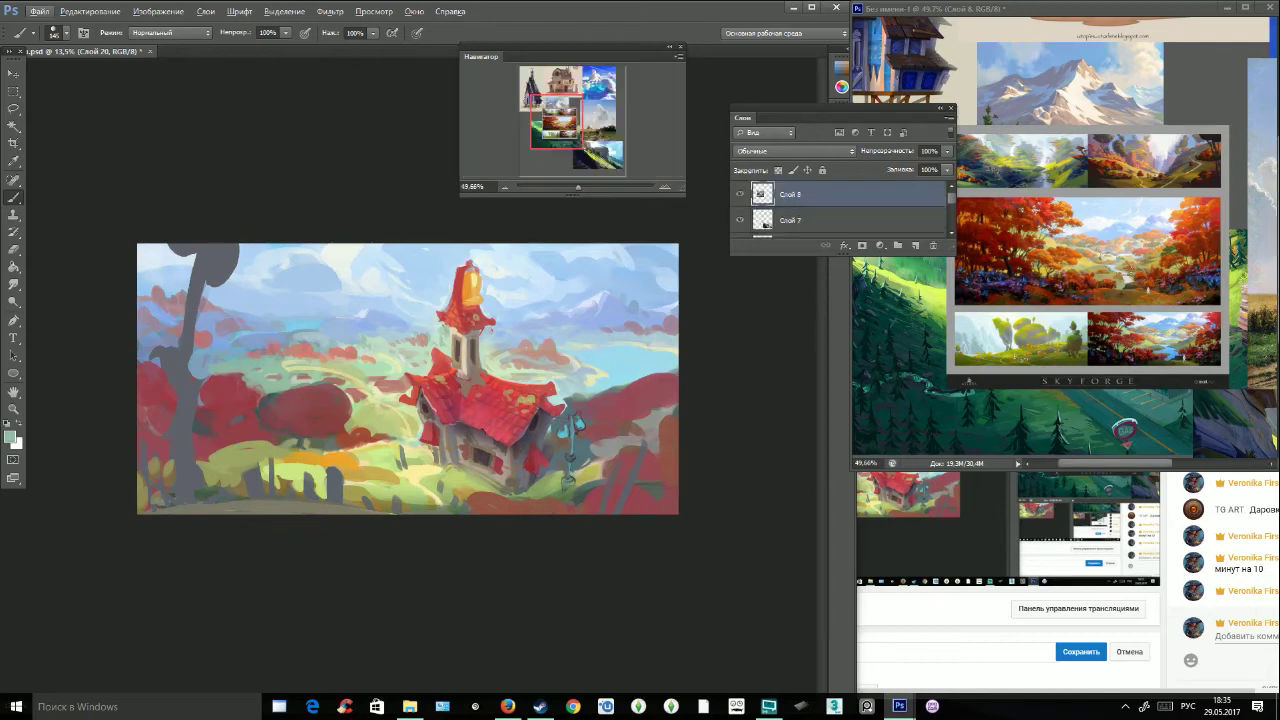
left_click_drag(580, 186, 585, 186)
left_click(370, 350)
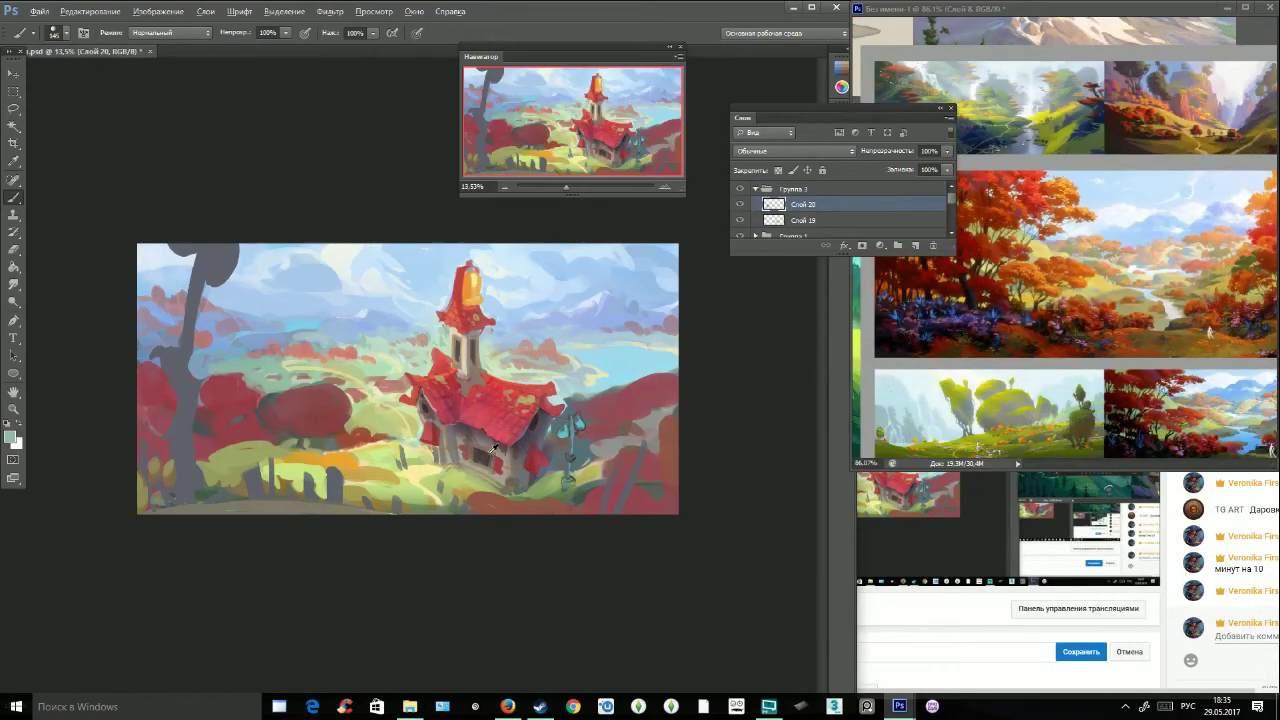
Paint dark shadow and trunk accents at the base of the red bushes, sampling tones from the foliage and ground.
key("d")
mouse_move(297, 445)
left_mouse_down()
mouse_move(288, 406)
mouse_move(305, 448)
mouse_move(236, 428)
mouse_move(231, 403)
mouse_move(224, 449)
left_mouse_up()
left_click(300, 410, "alt")
left_click(301, 448, "alt")
left_click(224, 412, "alt")
left_click(243, 410, "alt")
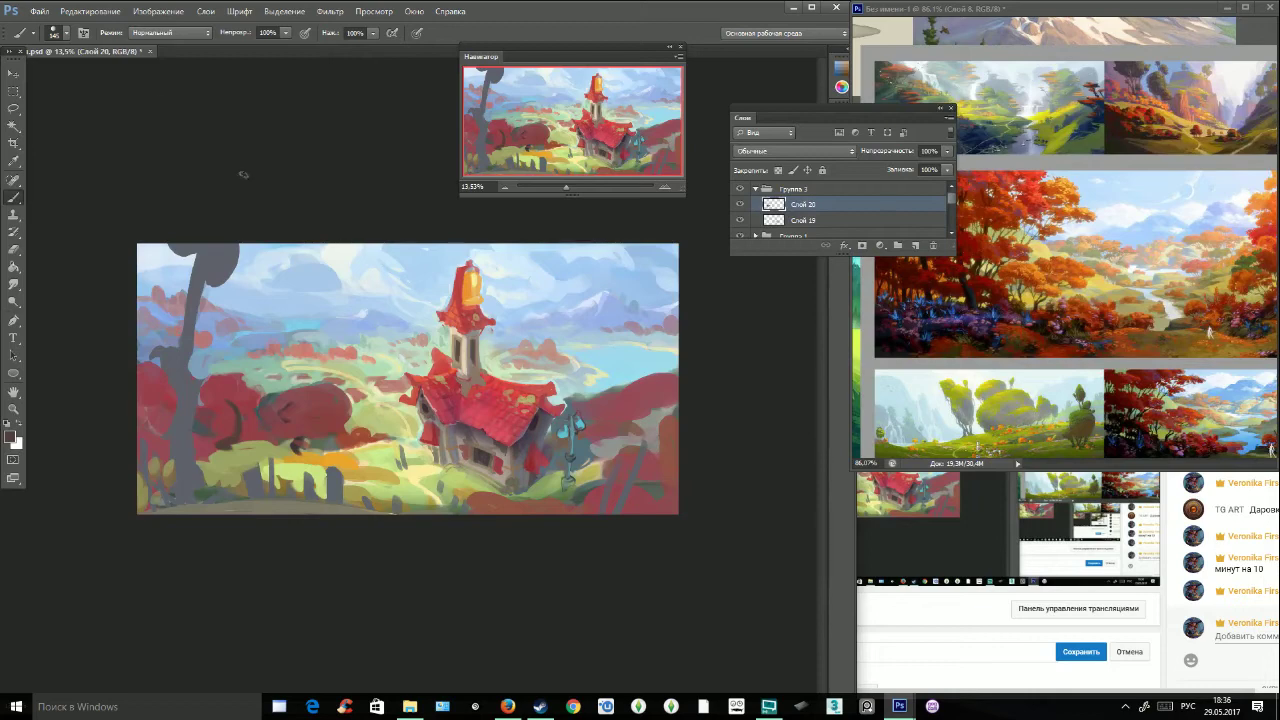
Enlarge the brush to about 236 px and rework the left red bush's silhouette with sampled red and background green tones.
left_click(66, 33)
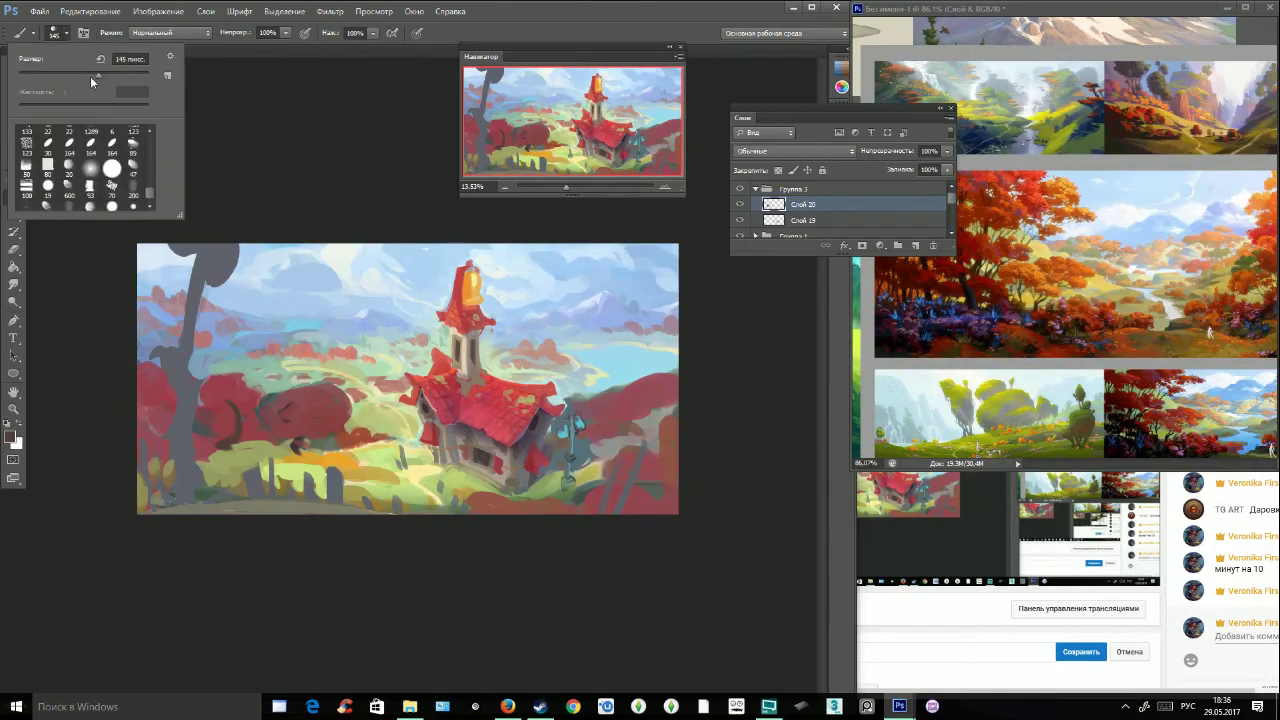
left_click(236, 410)
left_click(260, 376, "alt")
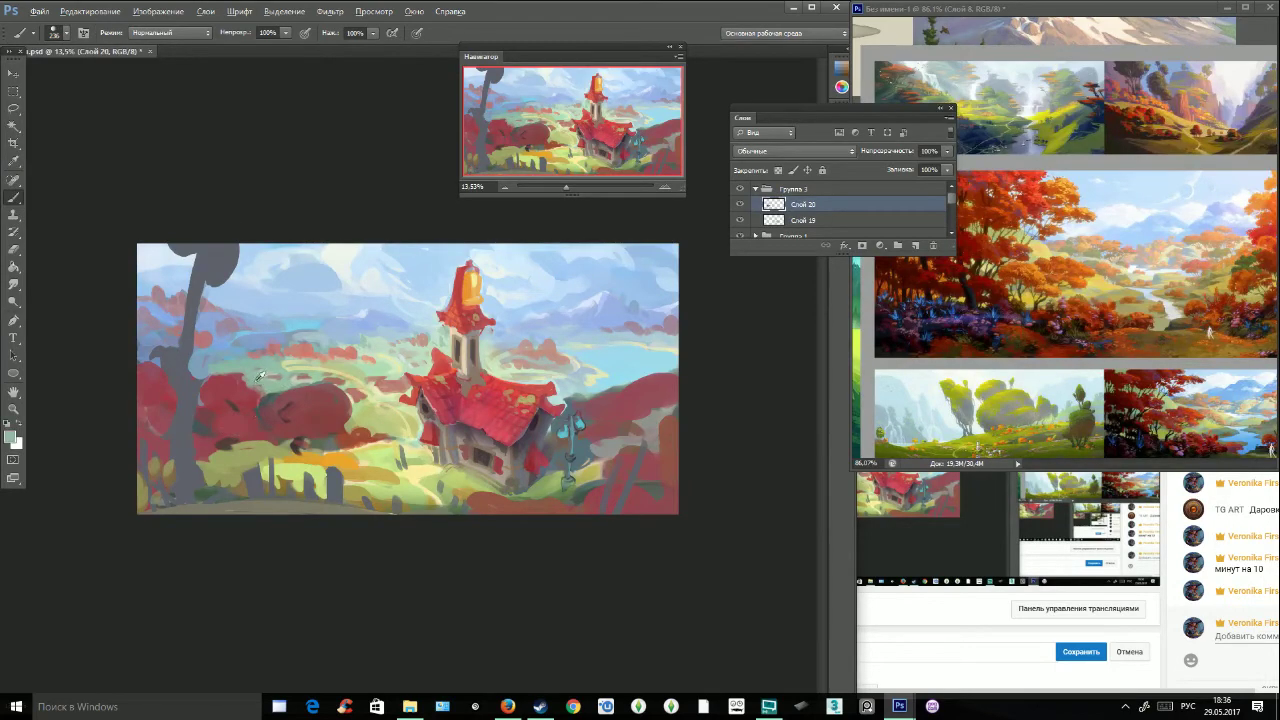
left_click(243, 413)
left_click(243, 387, "alt")
mouse_move(238, 406)
left_mouse_down()
mouse_move(261, 403)
mouse_move(214, 416)
mouse_move(257, 409)
mouse_move(236, 398)
left_mouse_up()
left_click(245, 415, "alt")
left_click(212, 437, "alt")
left_click(253, 385, "alt")
left_click(253, 380, "alt")
left_click(230, 394, "alt")
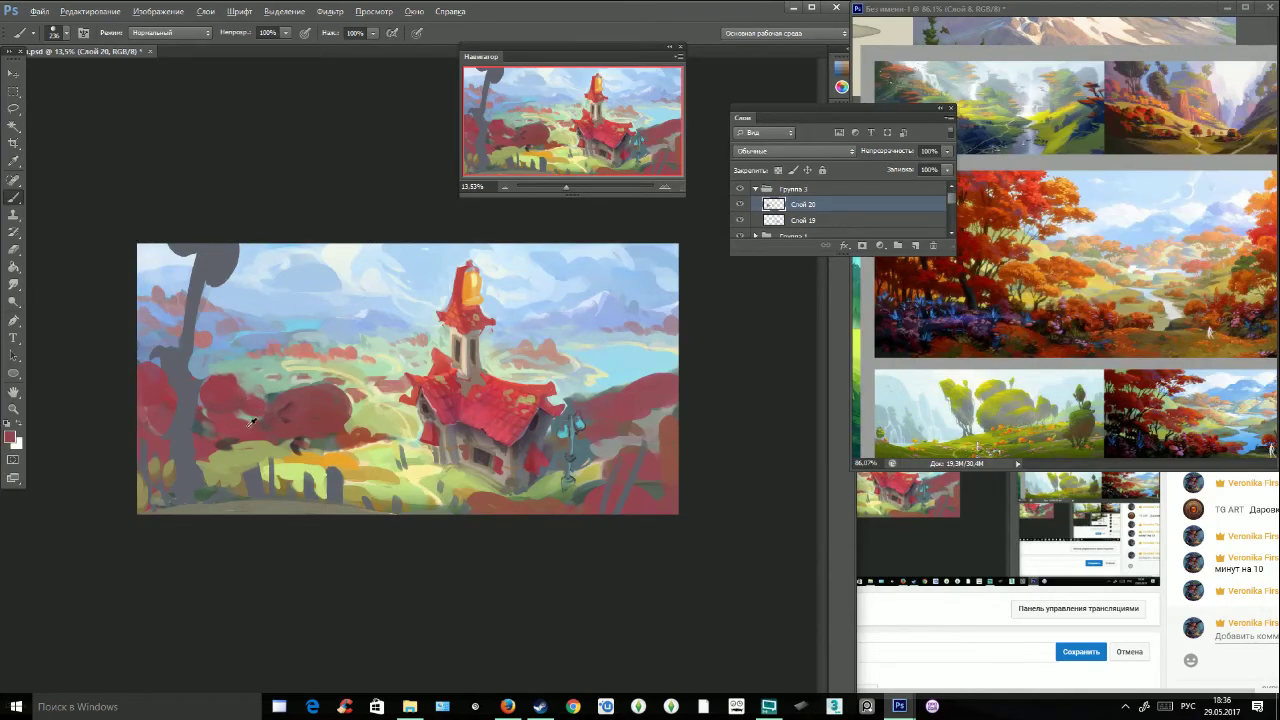
Refine the left bush's lower edge and the gap between the red bushes using a 79 px brush and sampled colours.
left_click(230, 443, "alt")
left_click_drag(208, 424, 229, 426)
left_click(229, 440, "alt")
left_click(64, 33)
key("Return")
left_click(244, 420)
left_click(302, 440, "alt")
left_click_drag(270, 396, 282, 397)
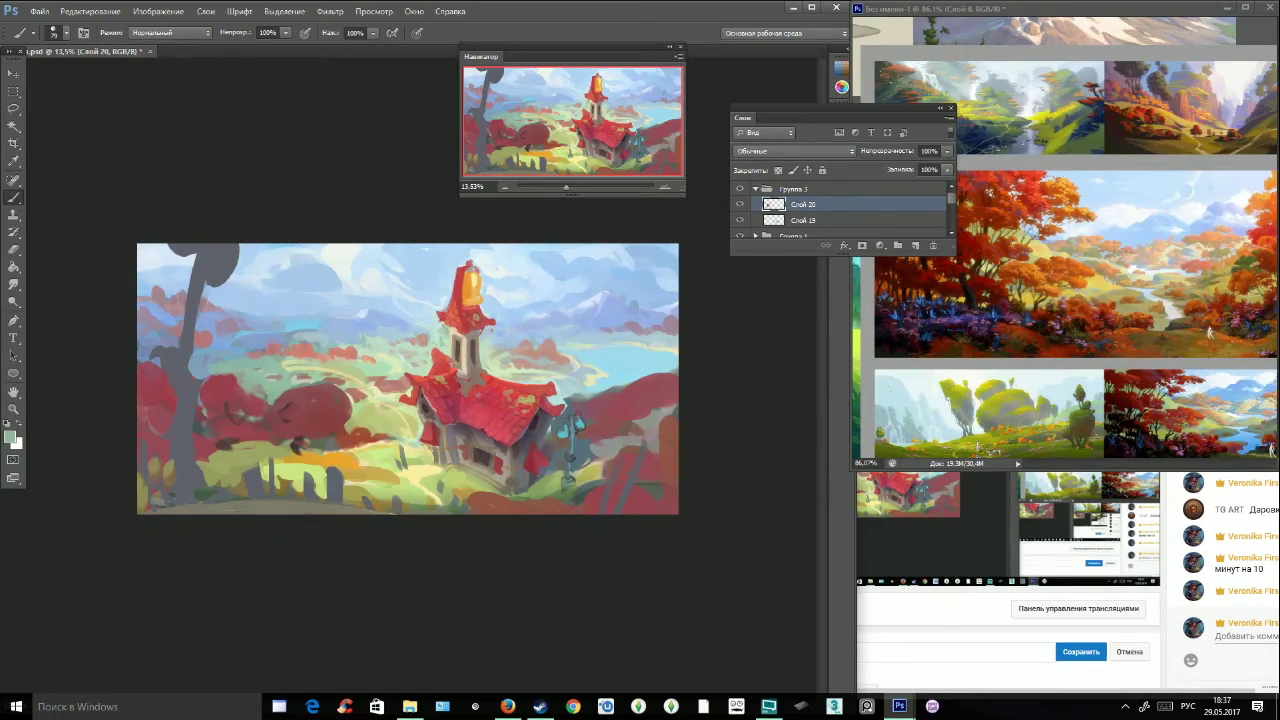
Enlarge the brush slightly and paint muted foliage strokes on the bushes at the far left edge of the landscape.
left_click(66, 34)
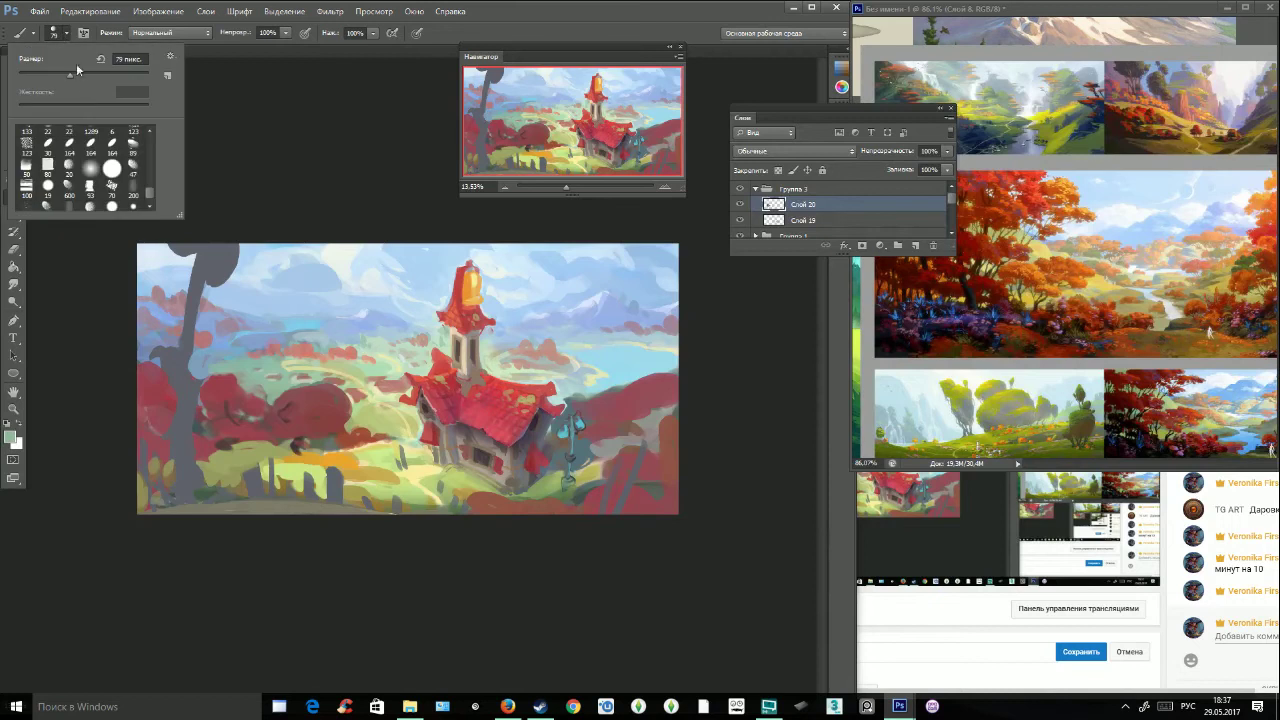
left_click(206, 378, "alt")
left_click(163, 405, "alt")
left_click_drag(152, 402, 147, 406)
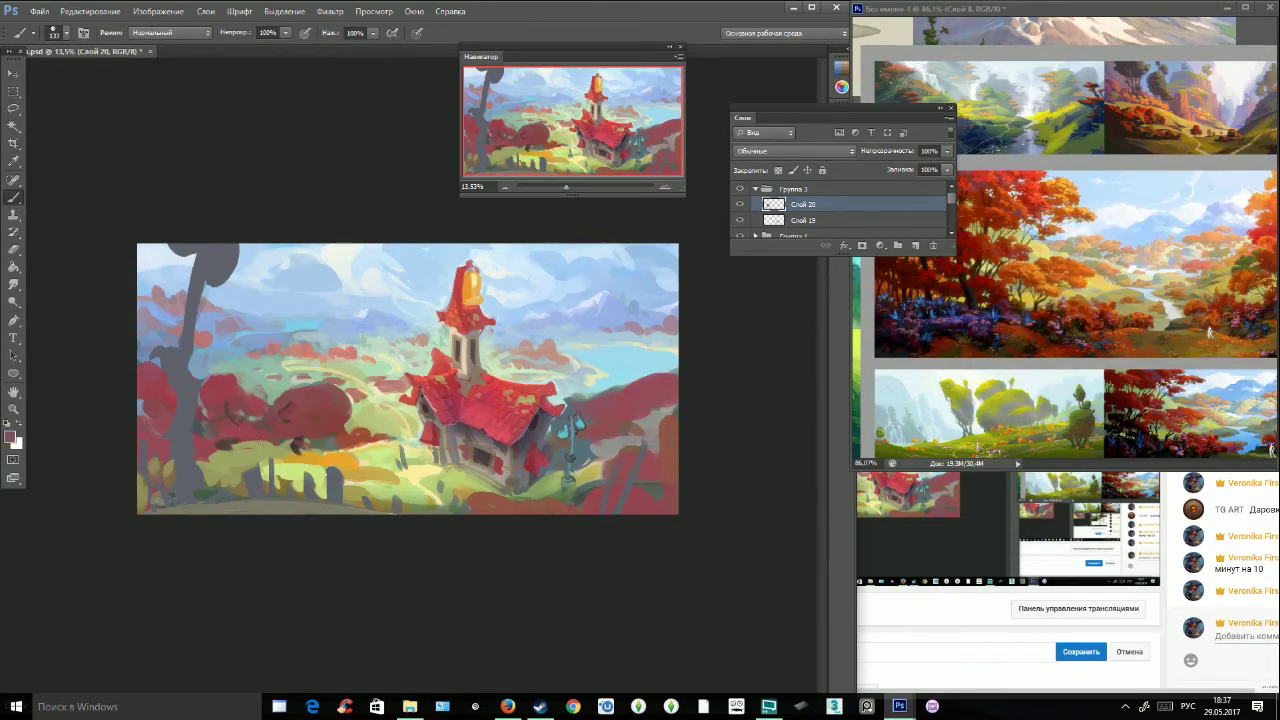
left_click(266, 444, "alt")
left_click(258, 404, "alt")
Use a larger brush to soften the left bushes and build up the rounded red bushes behind the lamp post with sampled colours.
left_click(67, 35)
left_click(110, 79)
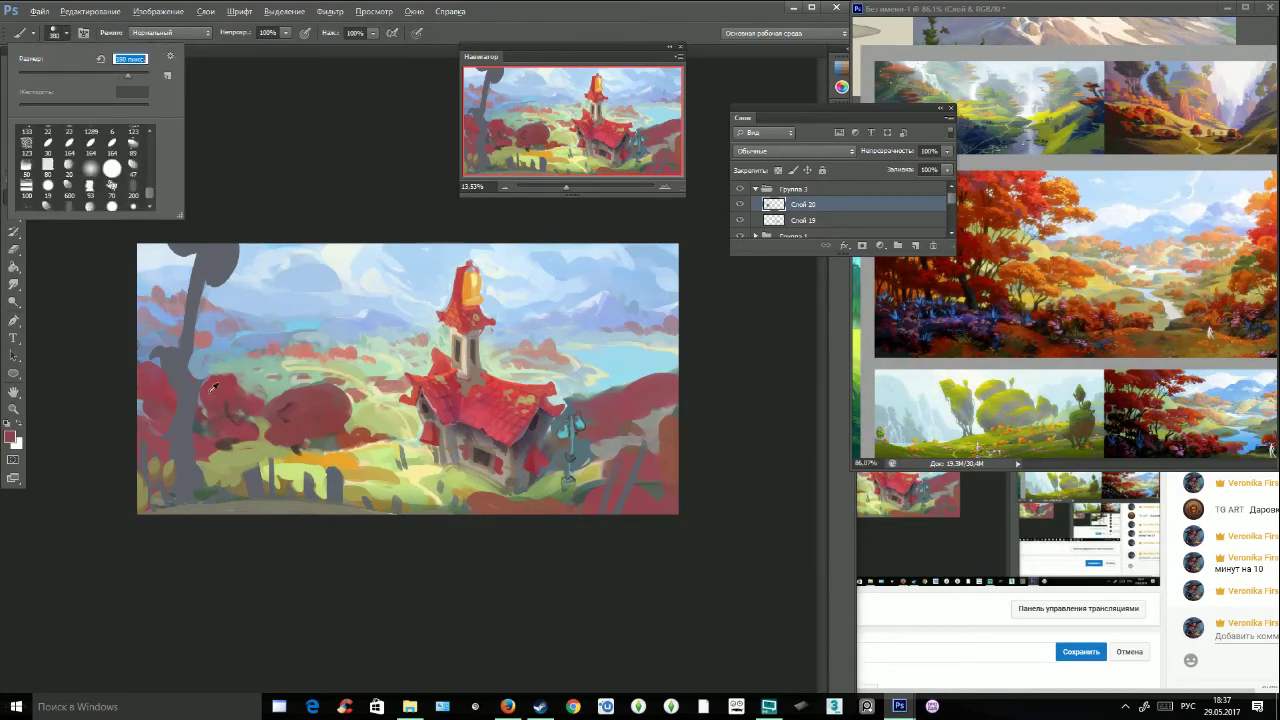
left_click(153, 370, "alt")
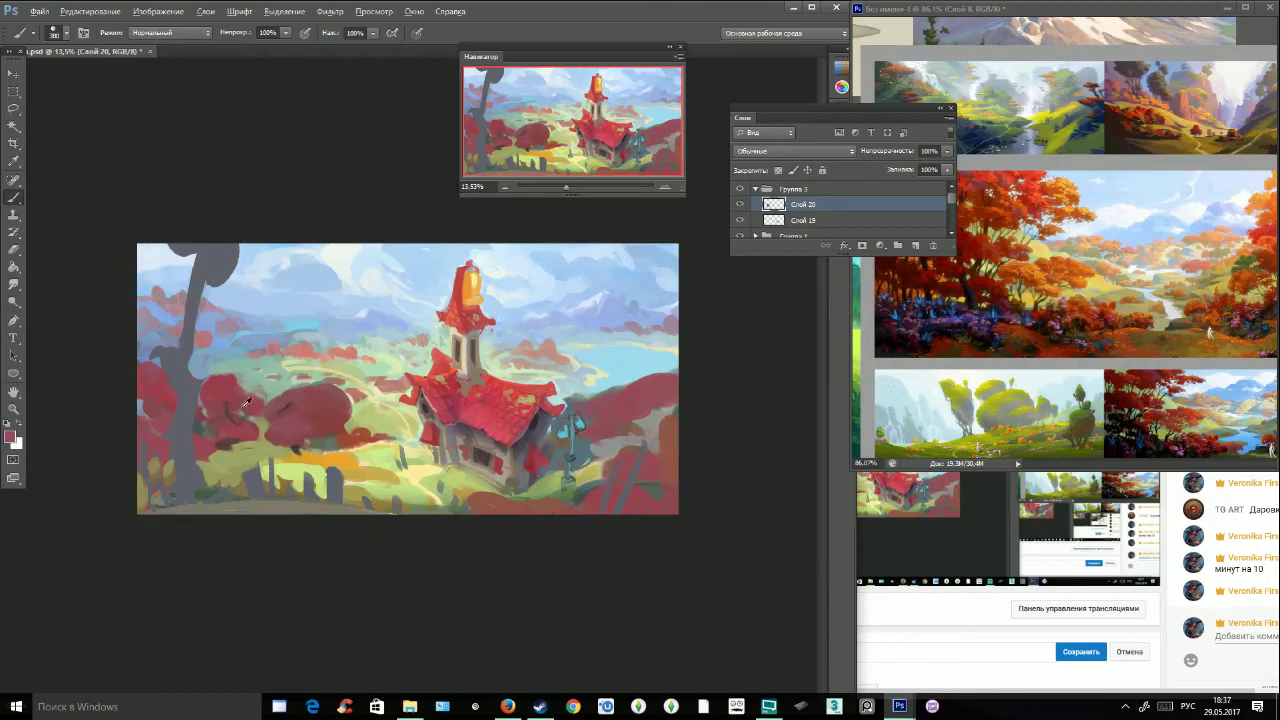
left_click(218, 446, "alt")
mouse_move(300, 438)
left_mouse_down()
mouse_move(282, 409)
mouse_move(332, 420)
left_mouse_up()
left_click(221, 389, "alt")
left_click(614, 379, "alt")
mouse_move(626, 379)
left_mouse_down()
mouse_move(586, 410)
mouse_move(622, 411)
left_mouse_up()
left_click(599, 413, "alt")
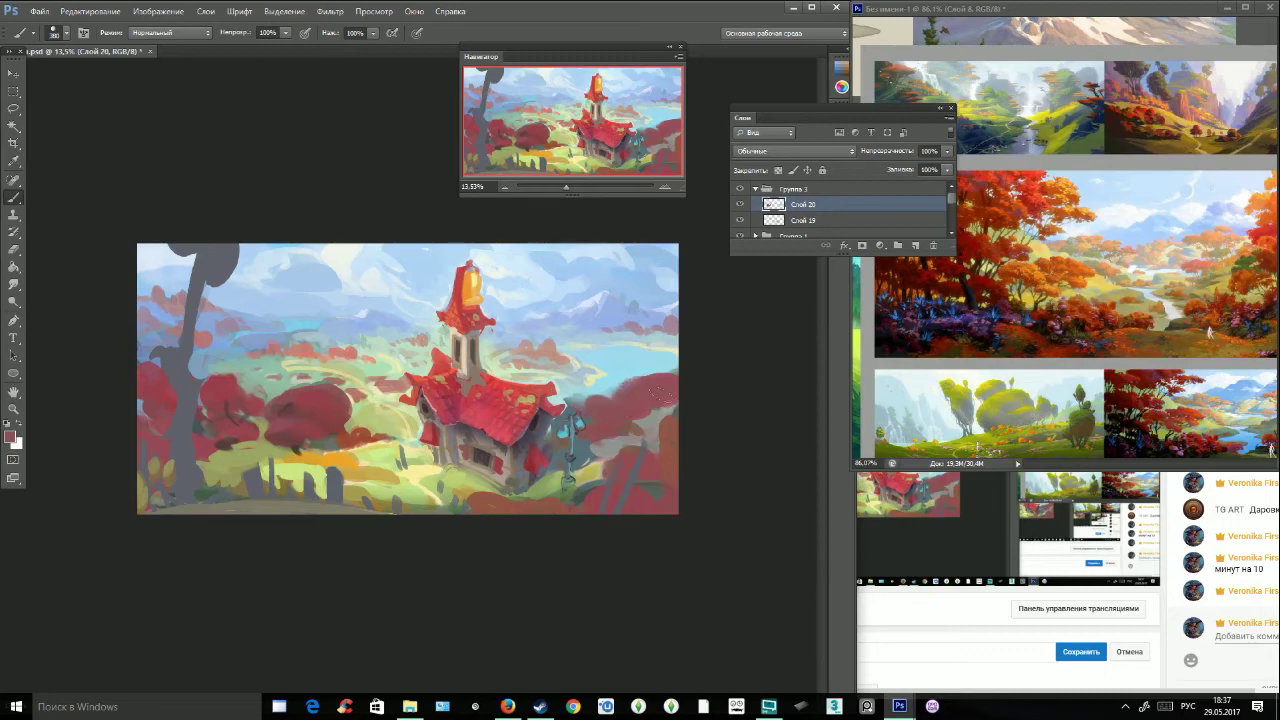
Enlarge the view of the house to about 35%, collapse the top group, and group the loose layers above the background.
mouse_move(566, 187)
left_mouse_down()
mouse_move(545, 192)
mouse_move(578, 197)
left_mouse_up()
left_click_drag(572, 140, 619, 130)
left_click(756, 190)
mouse_move(948, 205)
left_mouse_down()
mouse_move(949, 224)
mouse_move(948, 204)
left_mouse_up()
left_click(885, 224)
key("ctrl+g")
left_click(860, 233)
left_click_drag(951, 206, 917, 204)
key("ctrl+g")
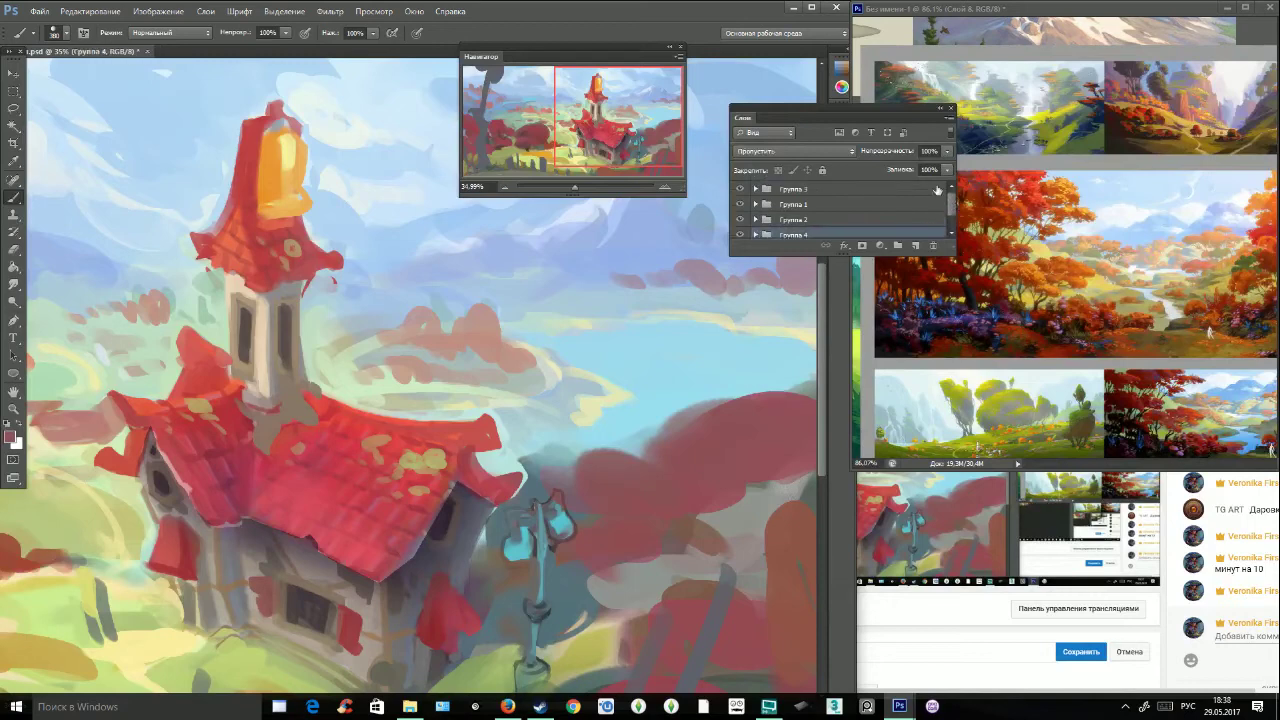
Gather all the existing layer groups above the background into one parent group and collapse it.
scroll(880, 220, "up", 1)
left_click(882, 190)
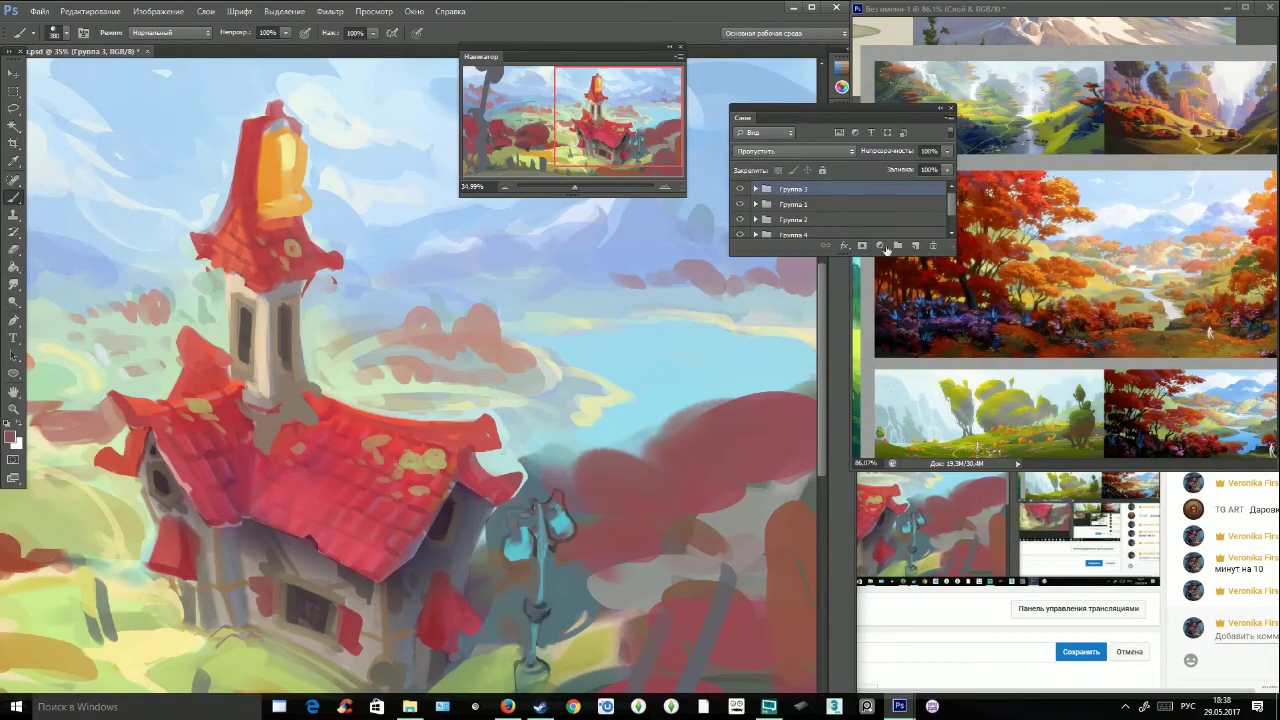
key("ctrl+g")
left_click(810, 204)
mouse_move(816, 221)
left_mouse_down()
mouse_move(820, 208)
mouse_move(818, 222)
left_mouse_up()
scroll(948, 216, "down", 1)
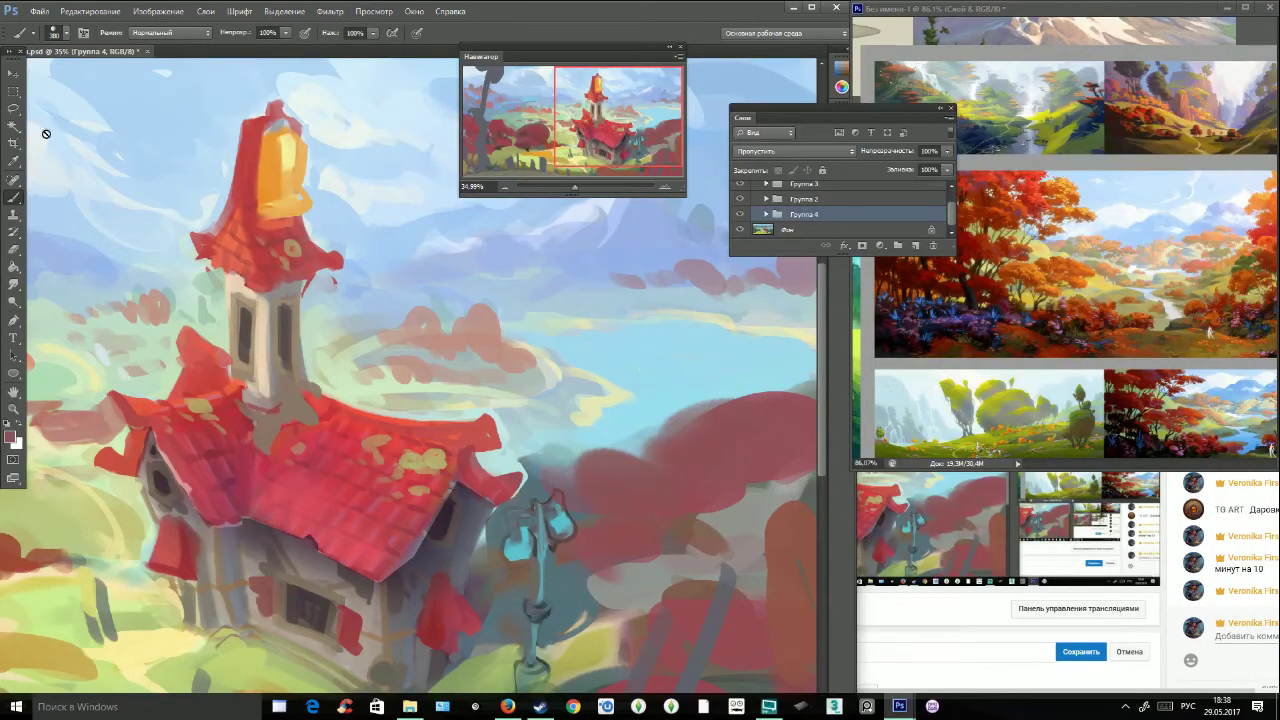
left_click(62, 33)
left_click(952, 212)
left_click(820, 187, "shift")
key("ctrl+g")
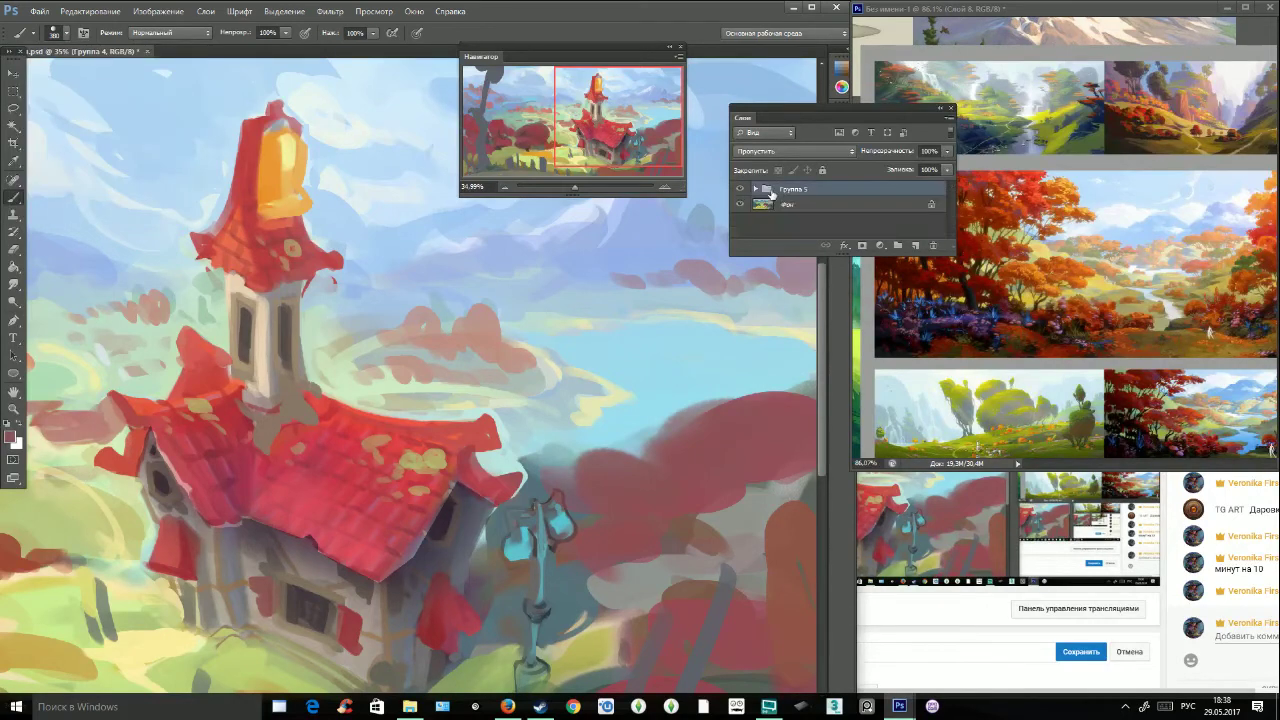
Create a new group on top with a new empty layer inside, and reduce the brush size to 80 px.
left_click(897, 246)
left_click(914, 246)
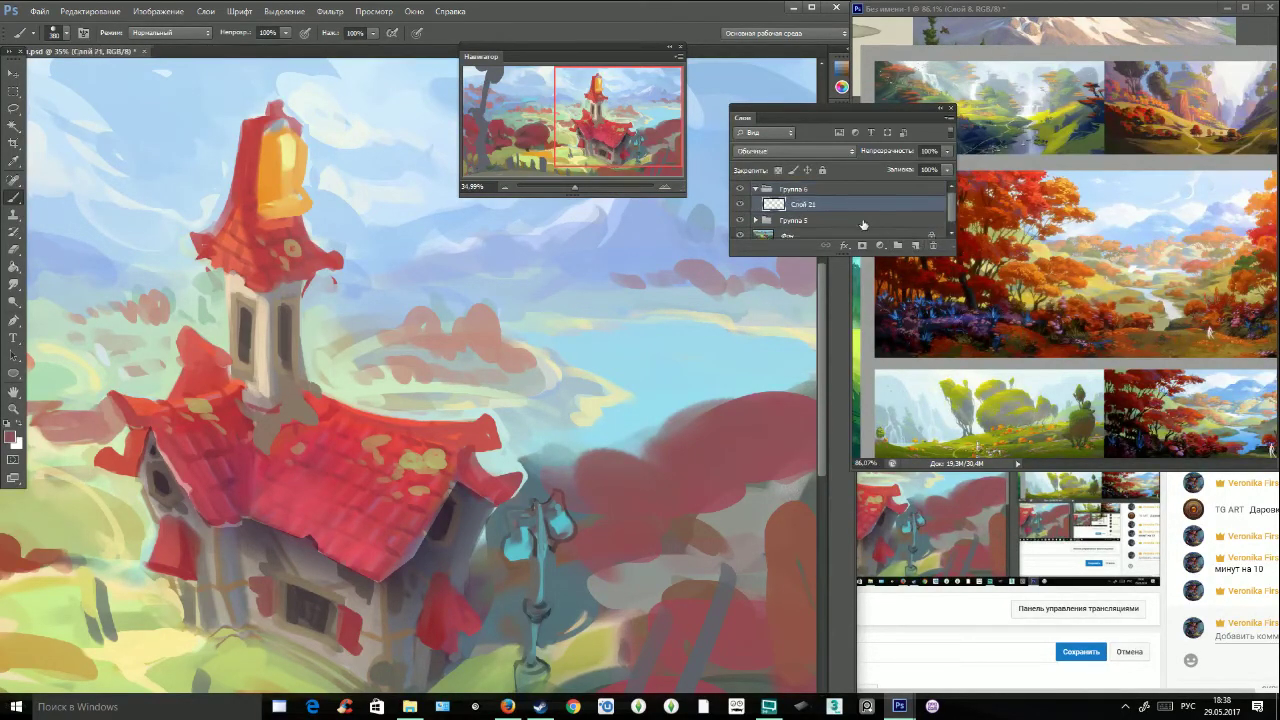
left_click(62, 33)
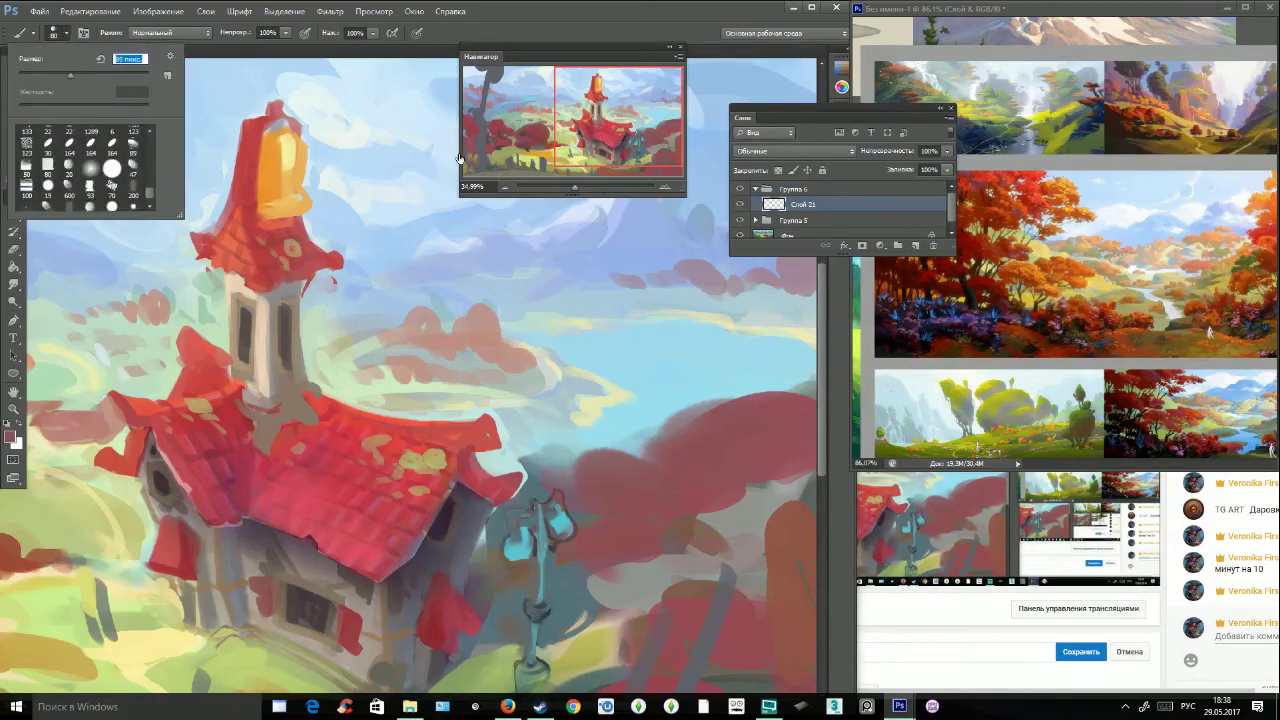
Clean up the sky around the tower roof's peak with sampled sky colours.
mouse_move(593, 120)
left_mouse_down()
mouse_move(558, 104)
mouse_move(577, 107)
left_mouse_up()
left_click(317, 158, "alt")
left_click_drag(336, 116, 364, 97)
left_click(412, 140, "alt")
left_click_drag(409, 147, 403, 134)
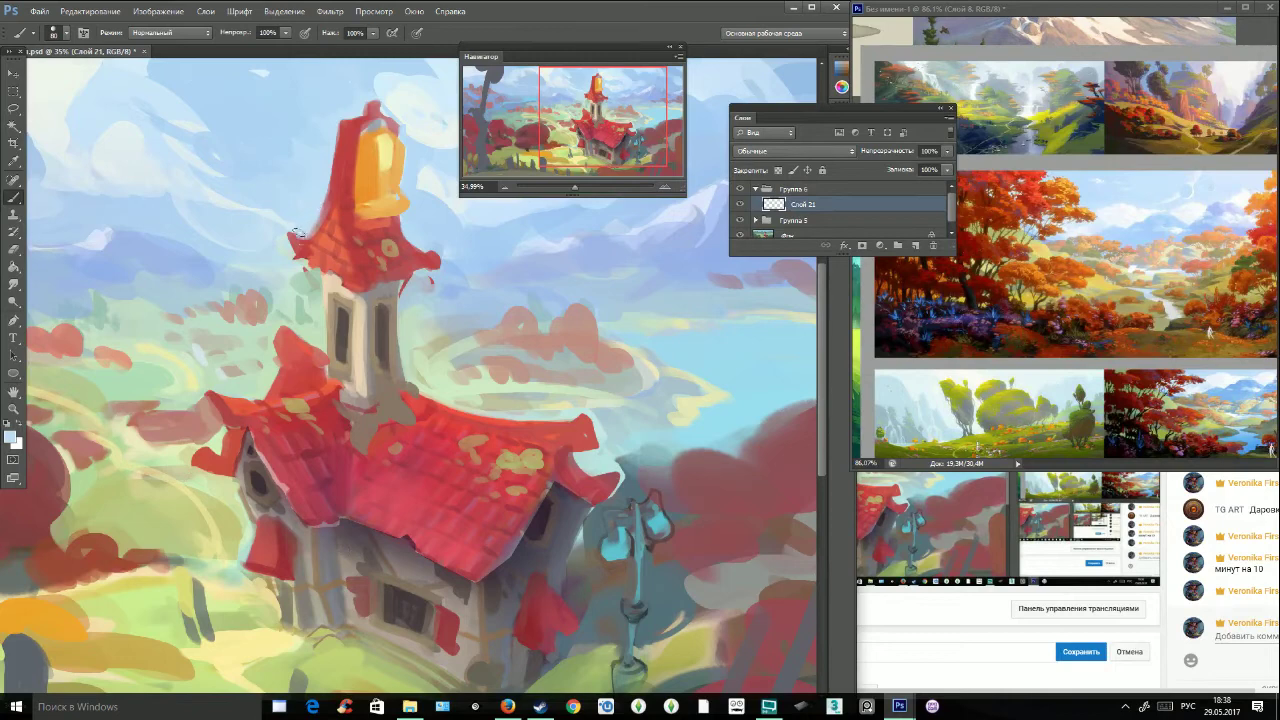
Mix a muted blue (#707cab) from the sampled wall colour and paint it as shadow on the tower's right wall.
left_click(371, 377, "alt")
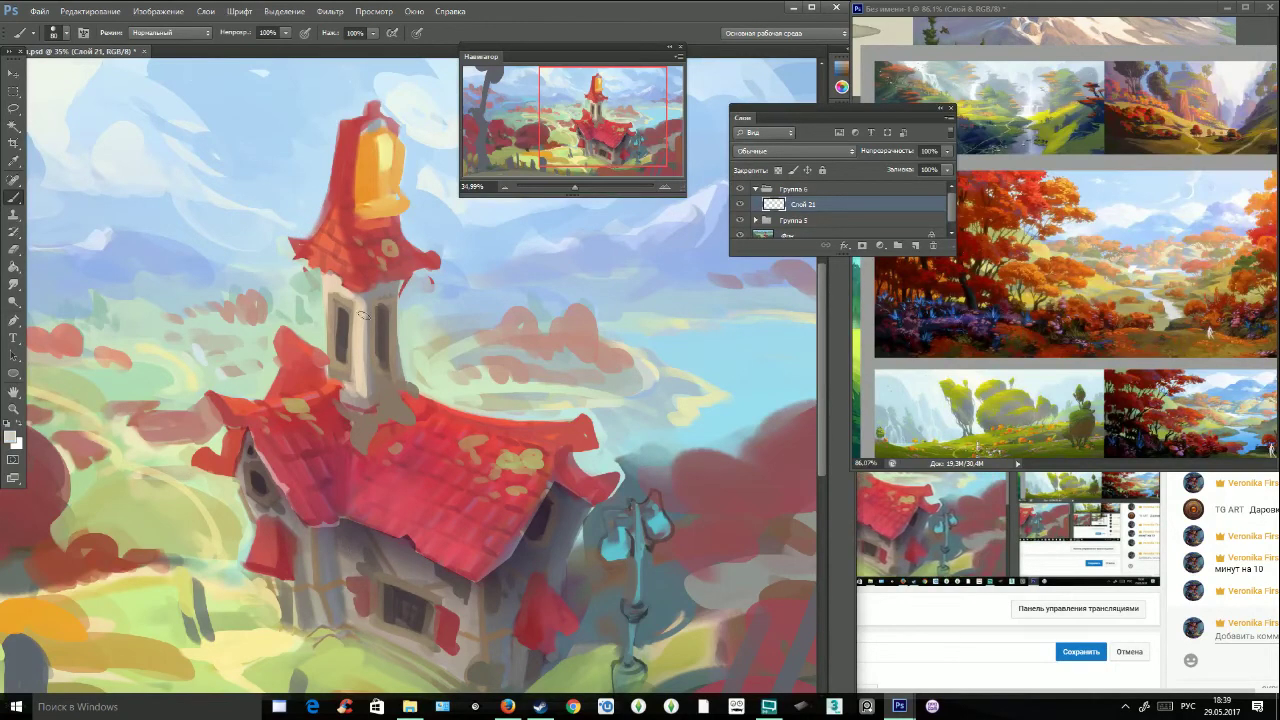
left_click(386, 297, "alt")
left_click(12, 437)
left_click(595, 277)
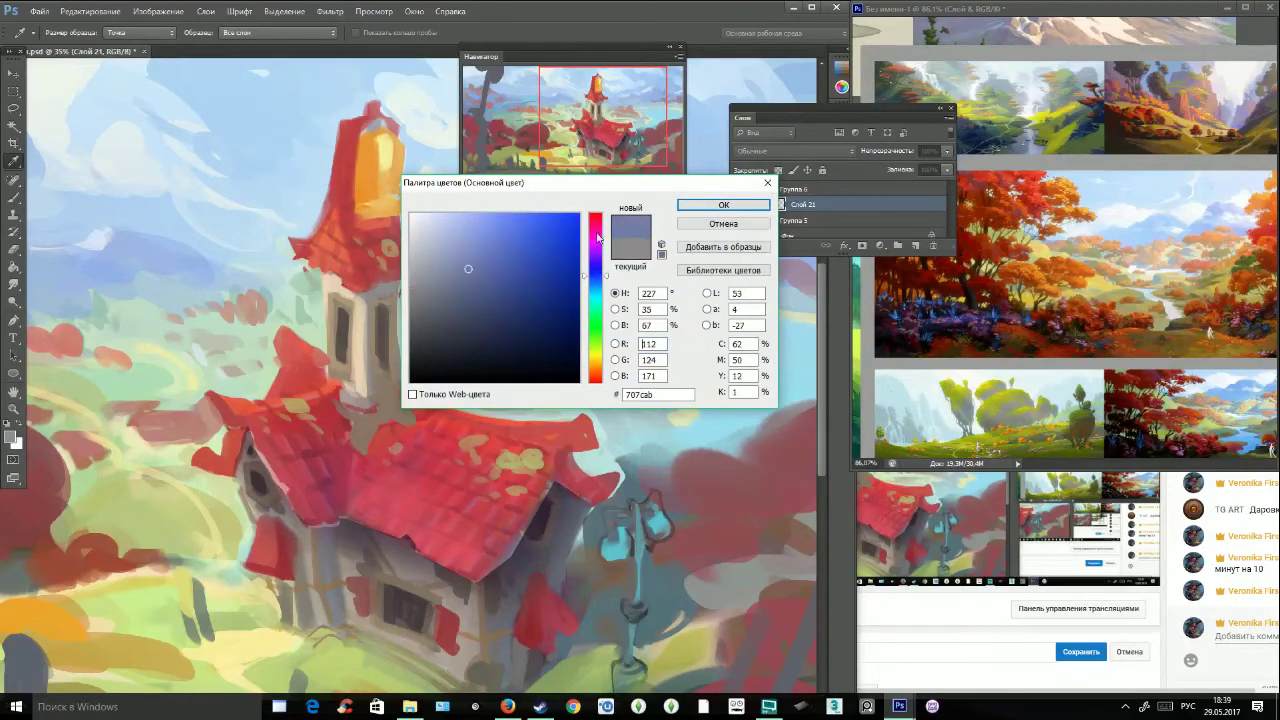
left_click(683, 210)
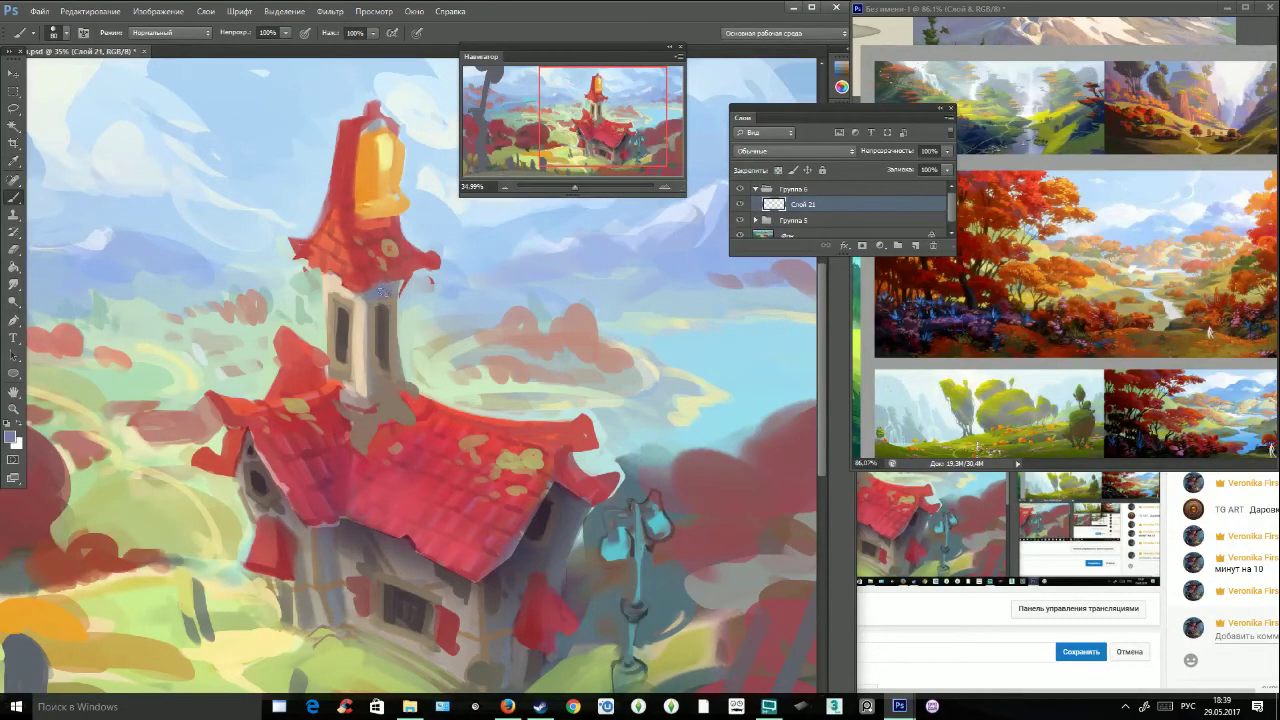
left_click_drag(364, 300, 365, 346)
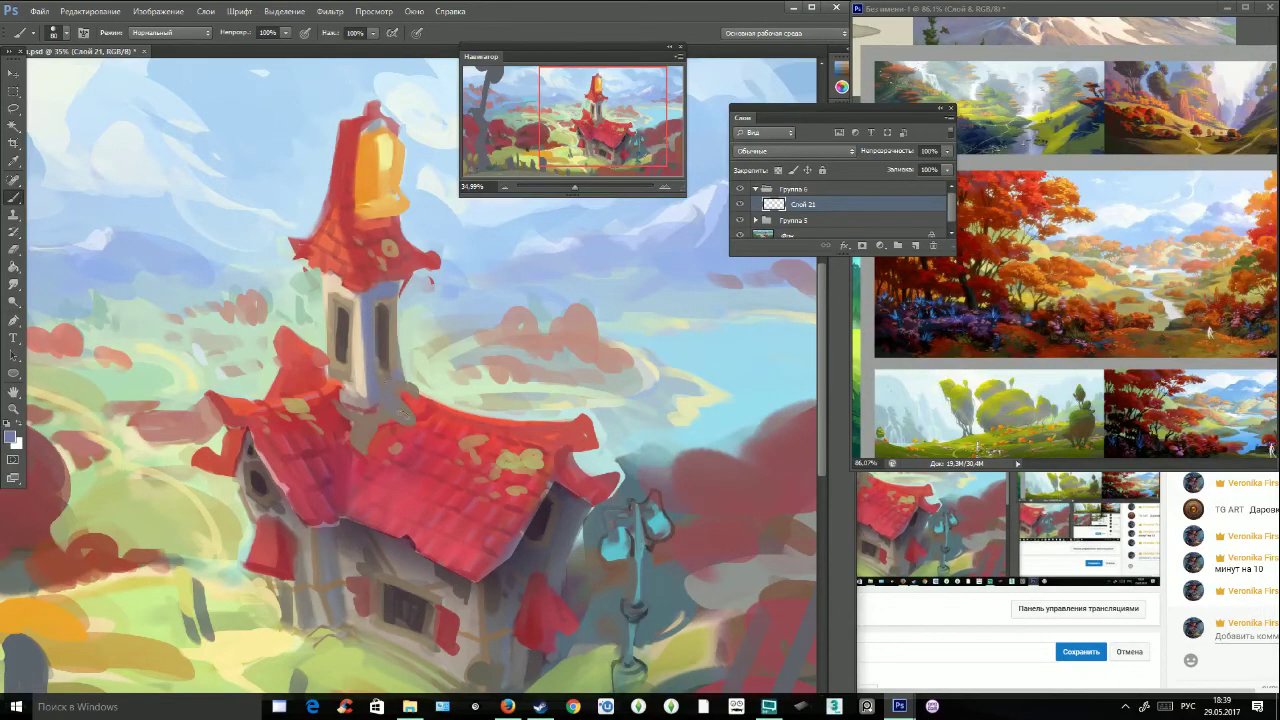
Touch up the foot of the tower wall above the main roof with sampled light and shadow colours.
left_click_drag(375, 381, 368, 402)
left_click(363, 381, "alt")
mouse_move(361, 378)
left_mouse_down()
mouse_move(350, 403)
mouse_move(366, 408)
left_mouse_up()
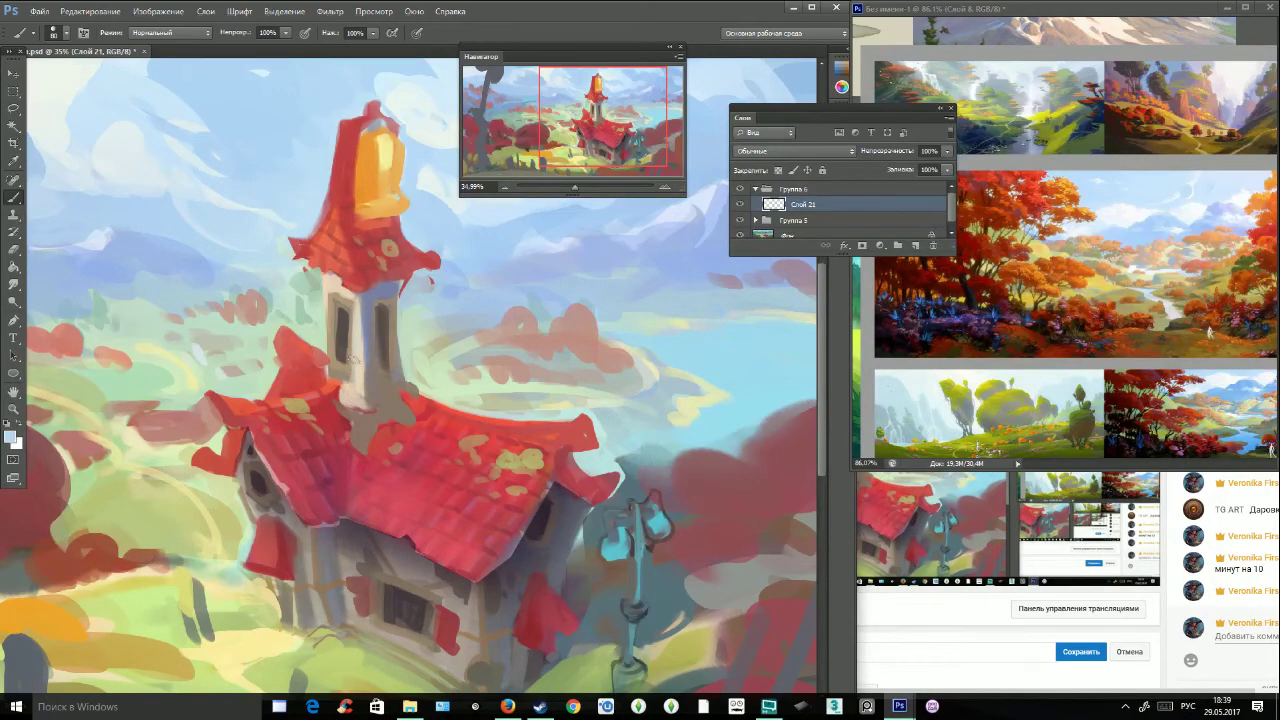
Reduce the brush size, mix a dark olive-brown from the sampled frame colour, and paint over the right tower window.
left_click_drag(586, 128, 583, 128)
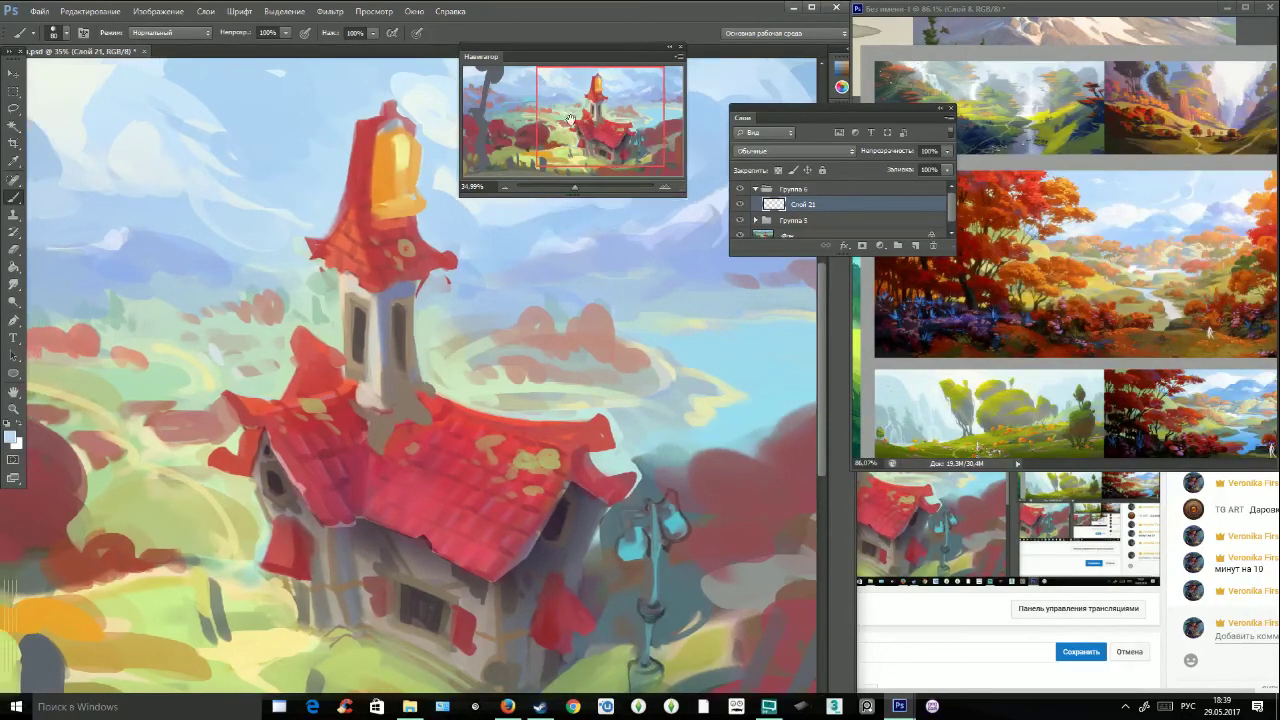
left_click(65, 34)
left_click(134, 139)
left_click(350, 369, "alt")
left_click(12, 436)
left_click(469, 314)
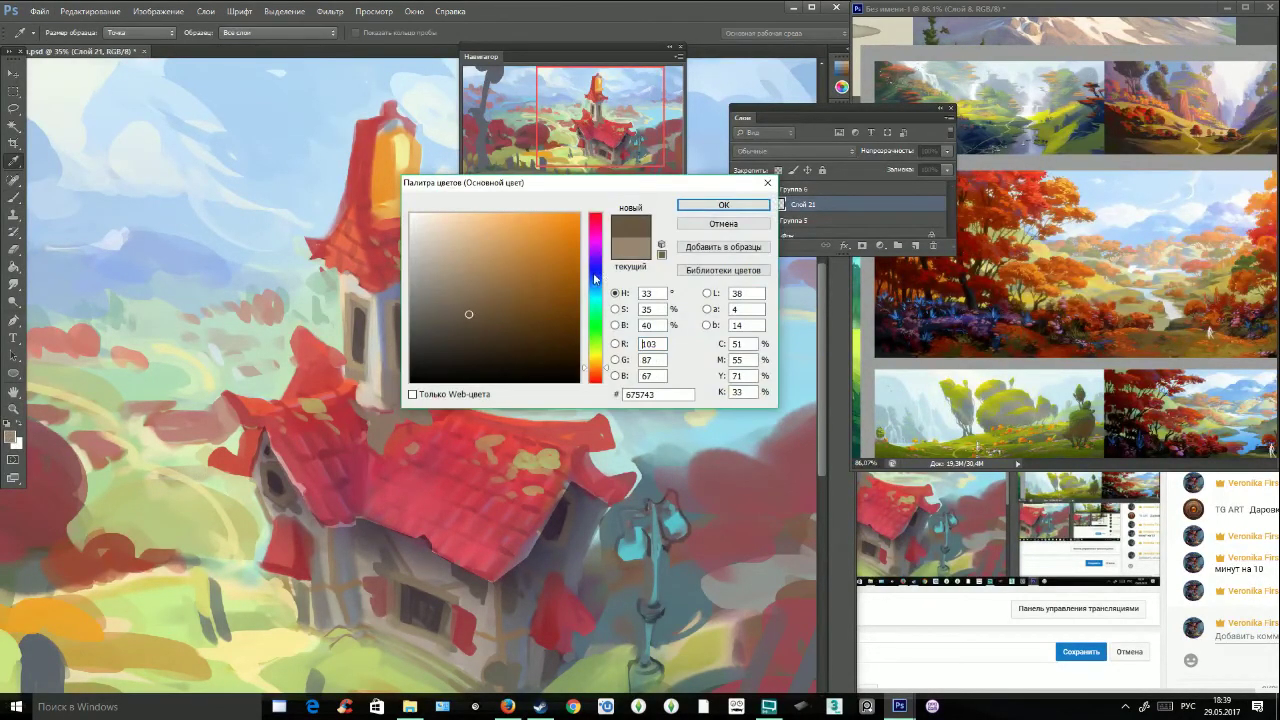
left_click(595, 352)
left_click(723, 204)
left_click_drag(391, 303, 388, 335)
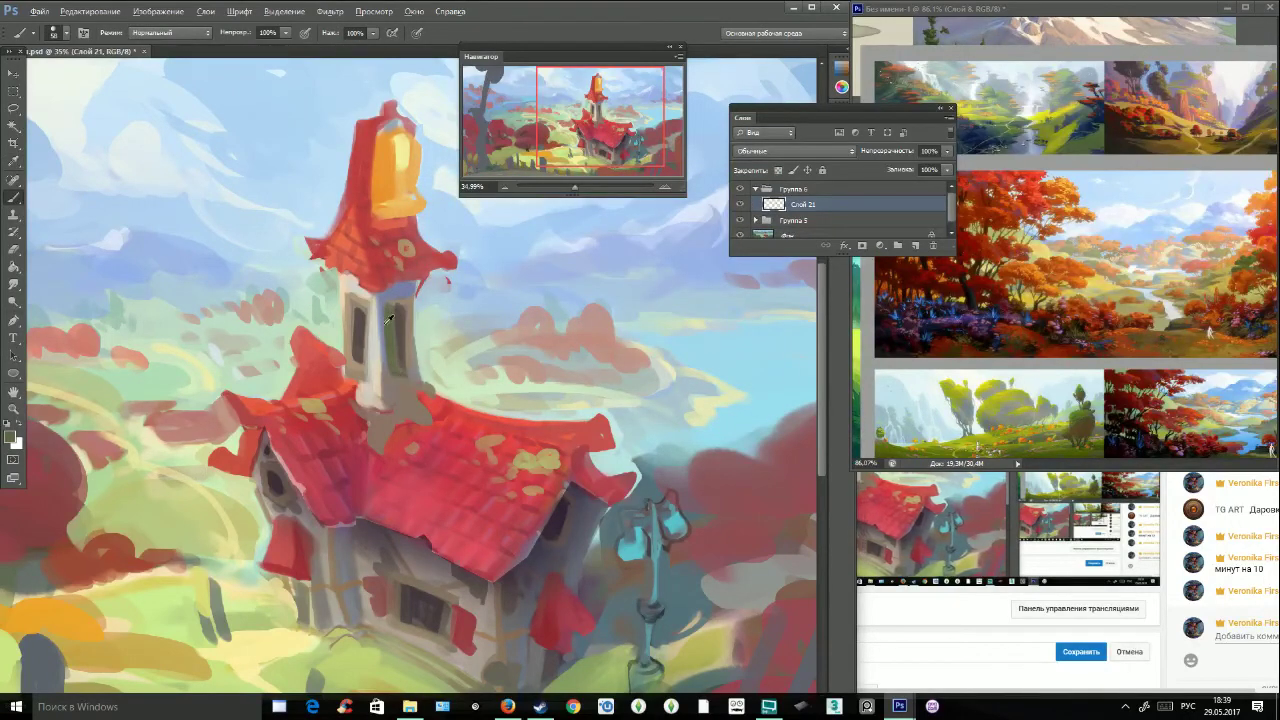
Rework the right tower window's frame with sampled brown strokes down both sides.
left_click_drag(395, 313, 389, 356)
left_click_drag(409, 308, 409, 368)
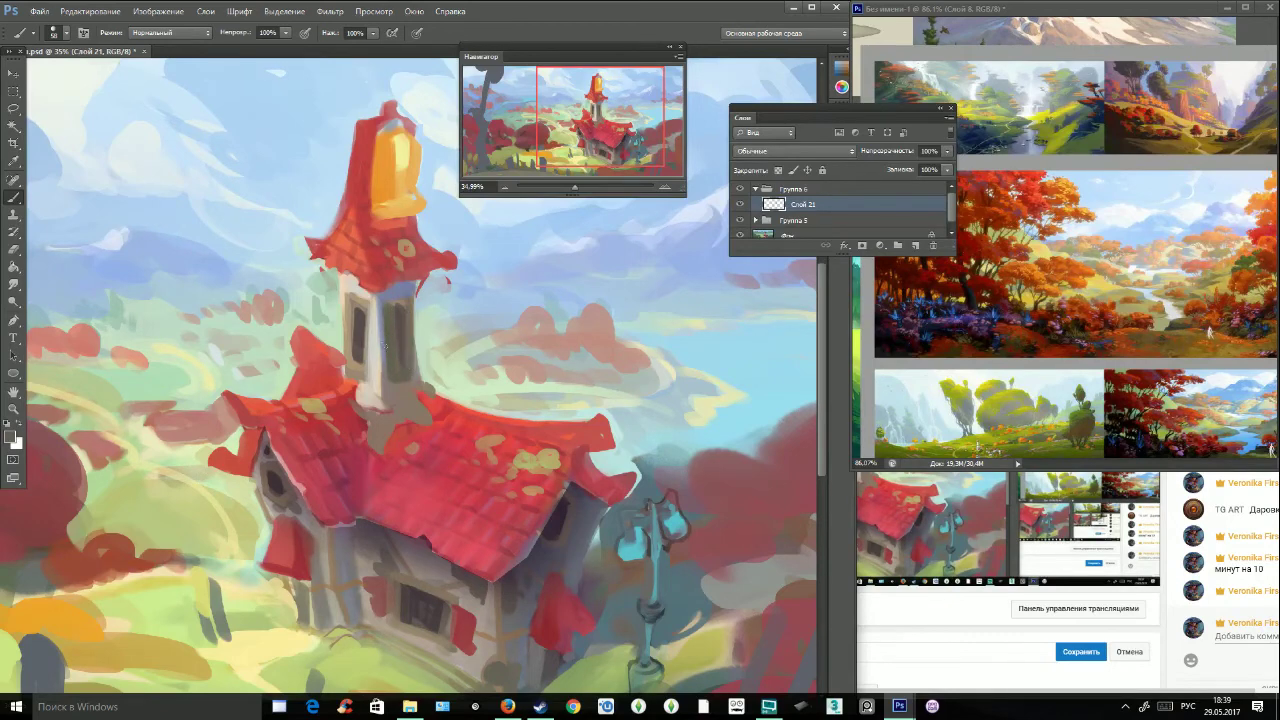
left_click(352, 336, "alt")
left_click_drag(394, 311, 392, 371)
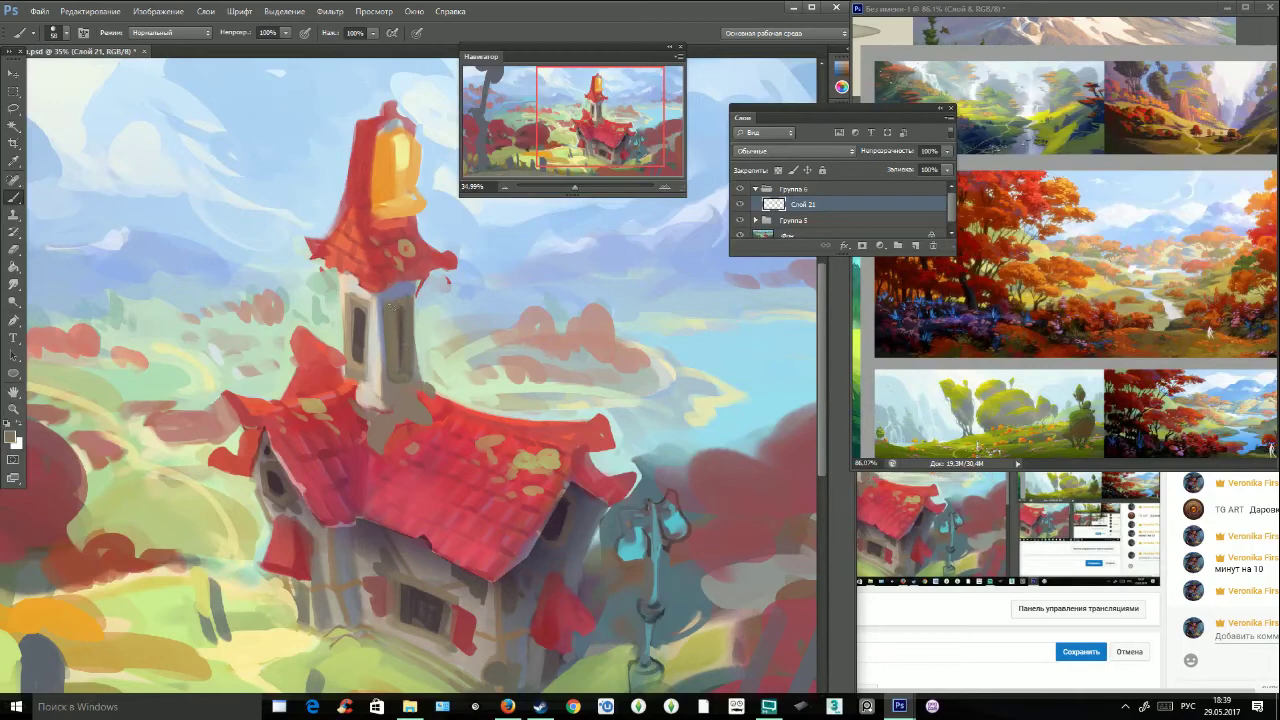
Enlarge the tower to about 105% and paint the right window's opening in a darker brown with a smaller brush.
mouse_move(568, 190)
left_mouse_down()
mouse_move(598, 188)
mouse_move(585, 188)
left_mouse_up()
left_click(60, 34)
left_click(49, 77)
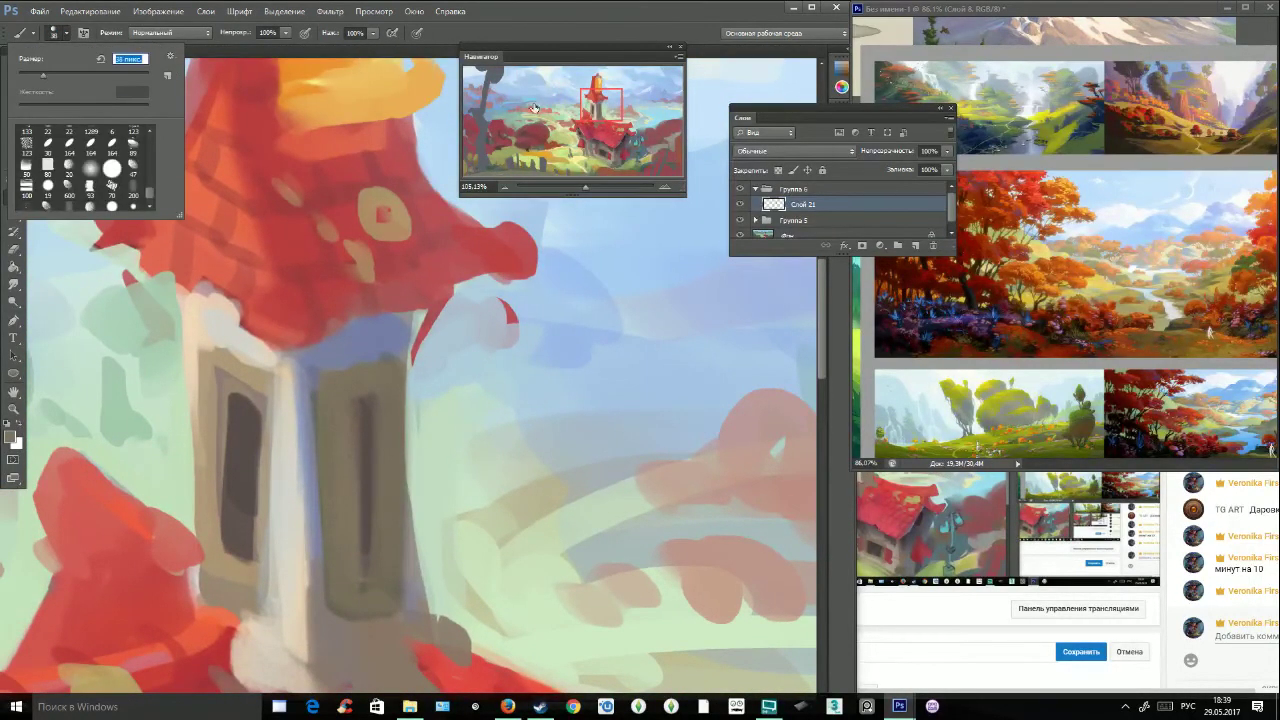
left_click(597, 113)
left_click(408, 323, "alt")
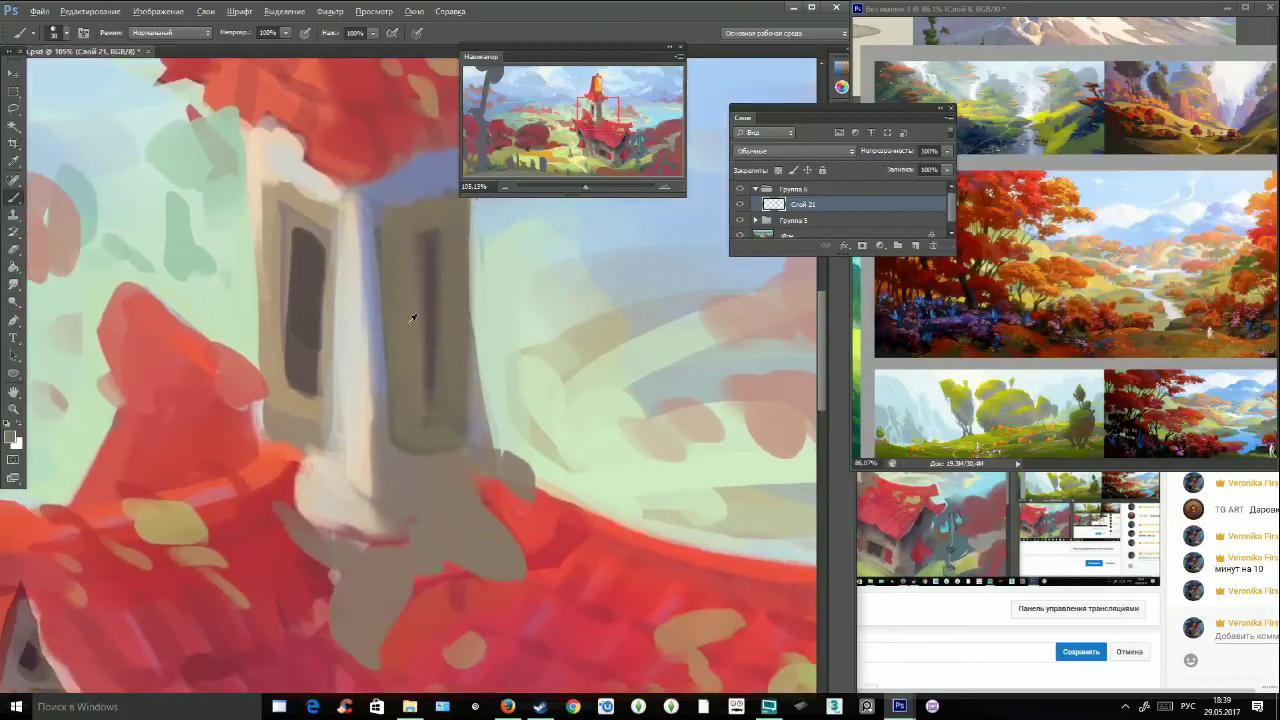
left_click(14, 438)
left_click(438, 352)
left_click(708, 205)
left_click(54, 32)
left_click(391, 262)
mouse_move(428, 230)
left_mouse_down()
mouse_move(416, 275)
mouse_move(422, 246)
mouse_move(428, 372)
left_mouse_up()
mouse_move(418, 292)
left_mouse_down()
mouse_move(420, 406)
mouse_move(416, 274)
mouse_move(428, 418)
left_mouse_up()
left_click_drag(432, 356, 440, 420)
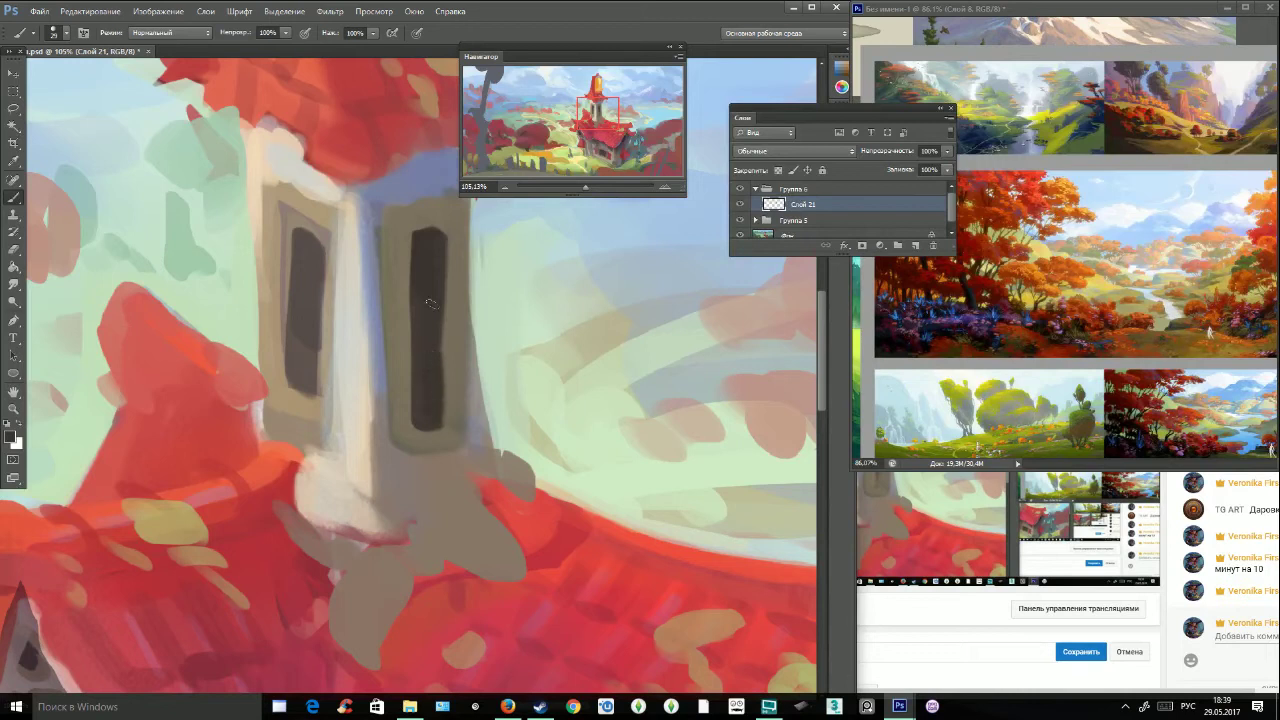
Even out the right edge of the dark window opening and its frame with sampled frame colour.
left_click_drag(448, 242, 444, 408)
left_click(463, 393, "alt")
left_click_drag(449, 244, 455, 412)
Trim the tower's outer right edge with pale green background colour and touch up the left window frame's outer edge.
left_click_drag(605, 115, 609, 110)
left_click_drag(408, 248, 396, 306)
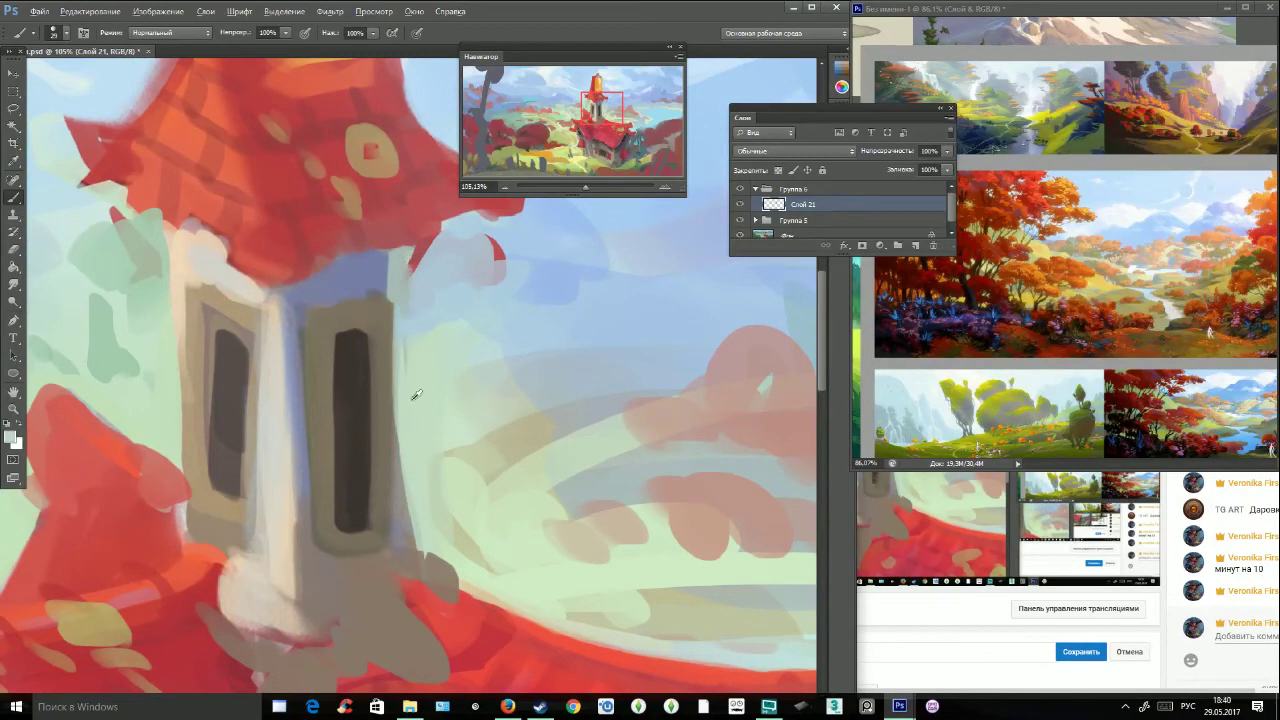
left_click_drag(405, 405, 398, 535)
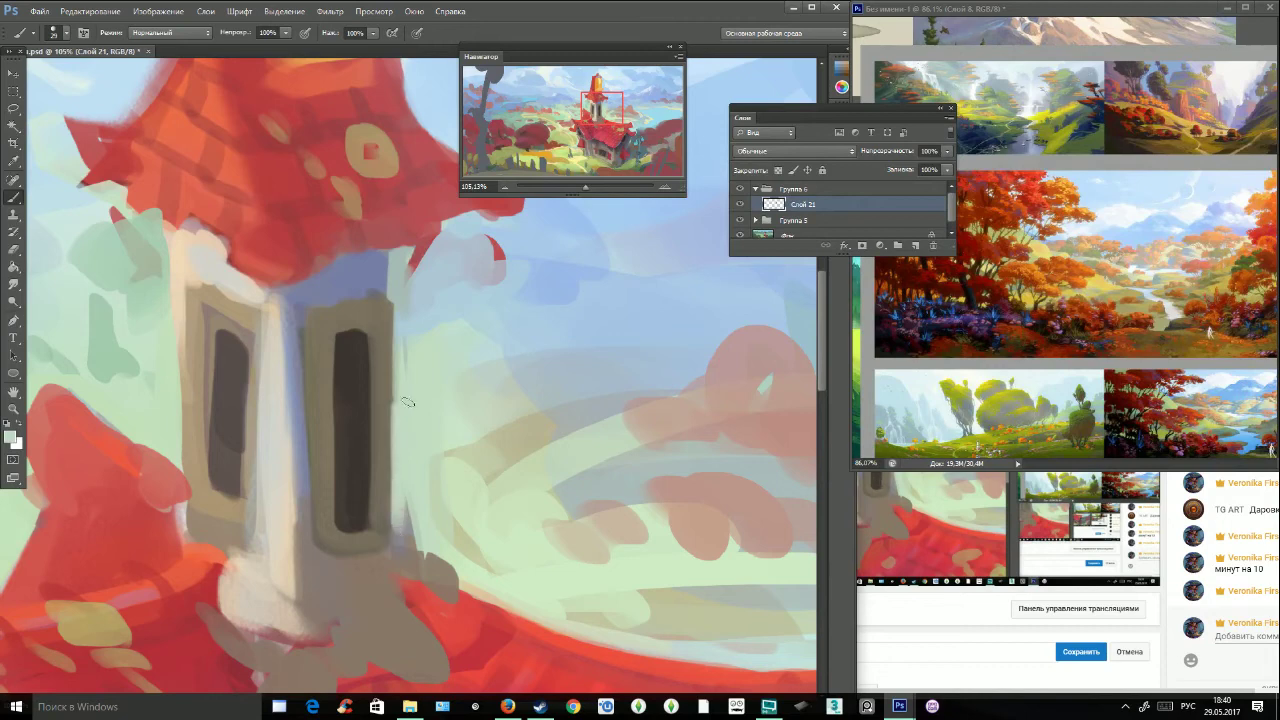
key("ctrl+z")
mouse_move(404, 394)
left_mouse_down()
mouse_move(390, 551)
mouse_move(406, 555)
mouse_move(403, 544)
mouse_move(443, 569)
mouse_move(408, 537)
left_mouse_up()
left_click(411, 573, "alt")
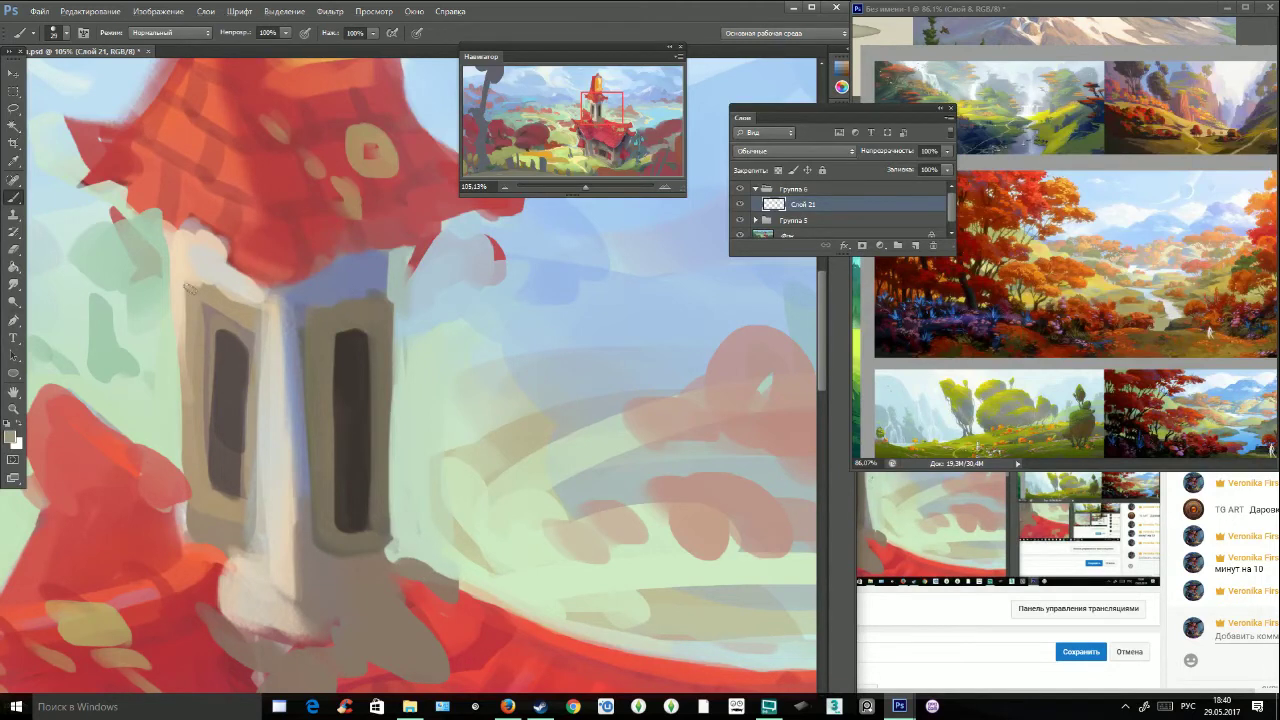
left_click_drag(193, 289, 182, 378)
Paint out the loose red strokes beneath the tower roof's right eave with sampled sky colour.
left_click_drag(605, 117, 606, 112)
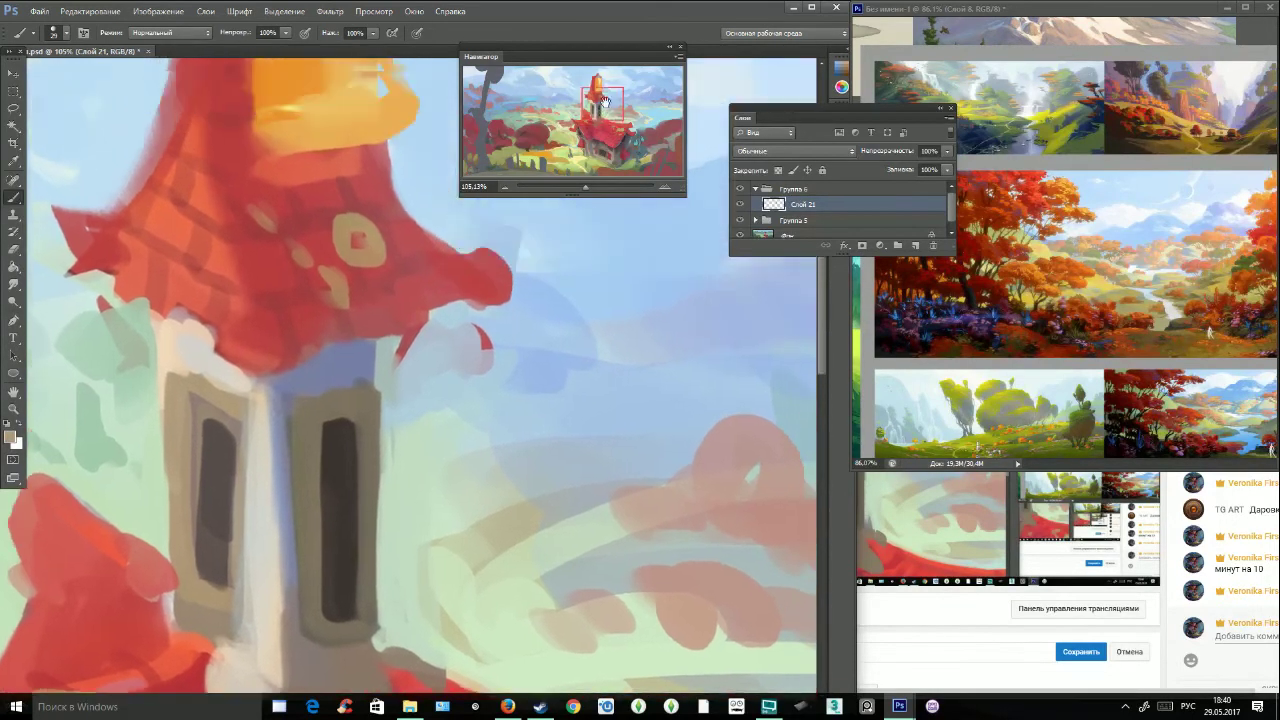
left_click(407, 371, "alt")
left_click_drag(396, 363, 420, 351)
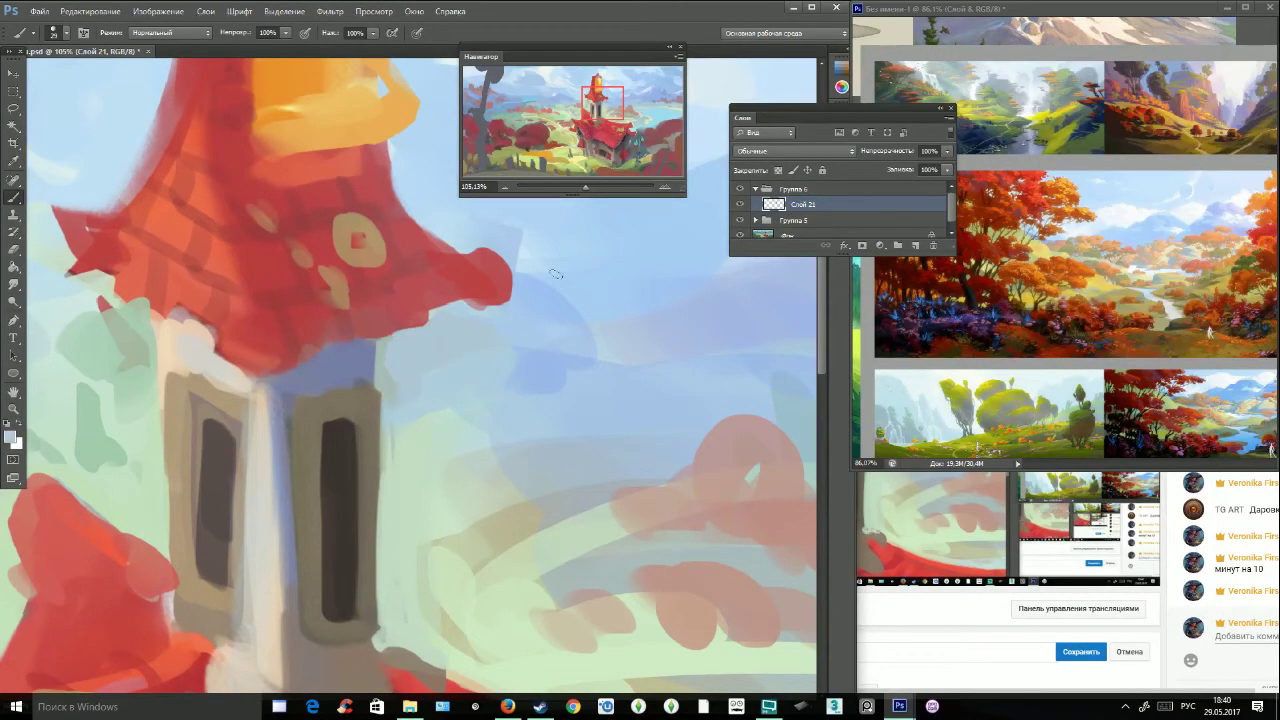
Lasso the light corner column between the tower windows, shade its lower part with a 131 px brush, and deselect it.
left_click_drag(600, 104, 602, 112)
left_click(13, 107)
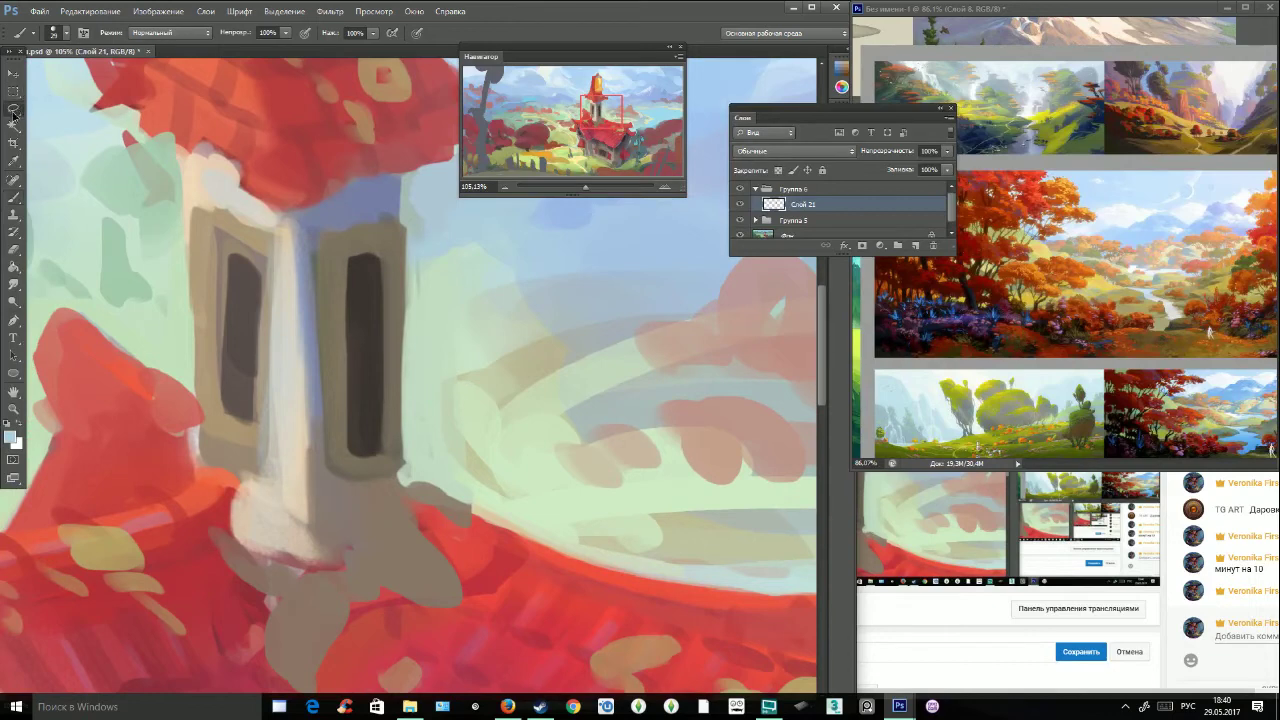
mouse_move(295, 217)
left_mouse_down()
mouse_move(306, 515)
mouse_move(336, 551)
mouse_move(315, 572)
mouse_move(252, 562)
mouse_move(229, 512)
mouse_move(237, 477)
mouse_move(260, 471)
mouse_move(275, 397)
mouse_move(291, 213)
left_mouse_up()
left_click(18, 181)
left_click(67, 35)
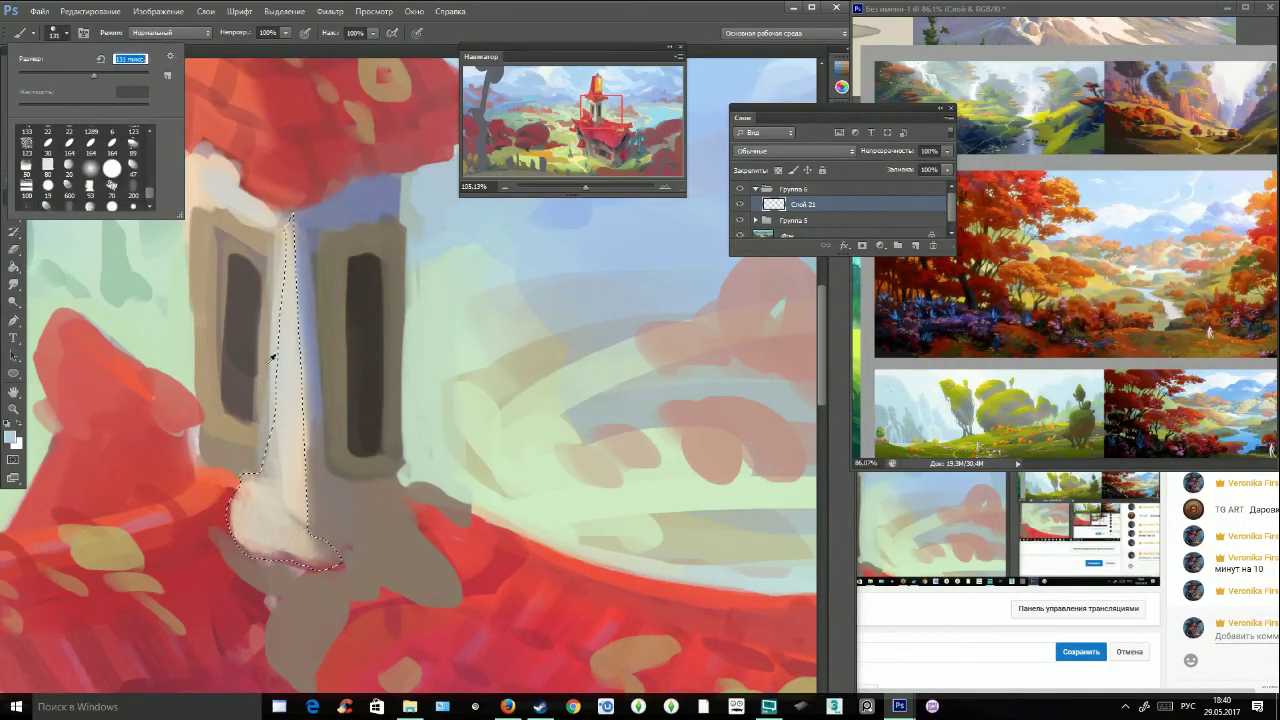
left_click(289, 466, "alt")
mouse_move(291, 440)
left_mouse_down()
mouse_move(257, 556)
mouse_move(325, 501)
mouse_move(347, 557)
mouse_move(326, 574)
mouse_move(263, 522)
left_mouse_up()
left_click(335, 520, "alt")
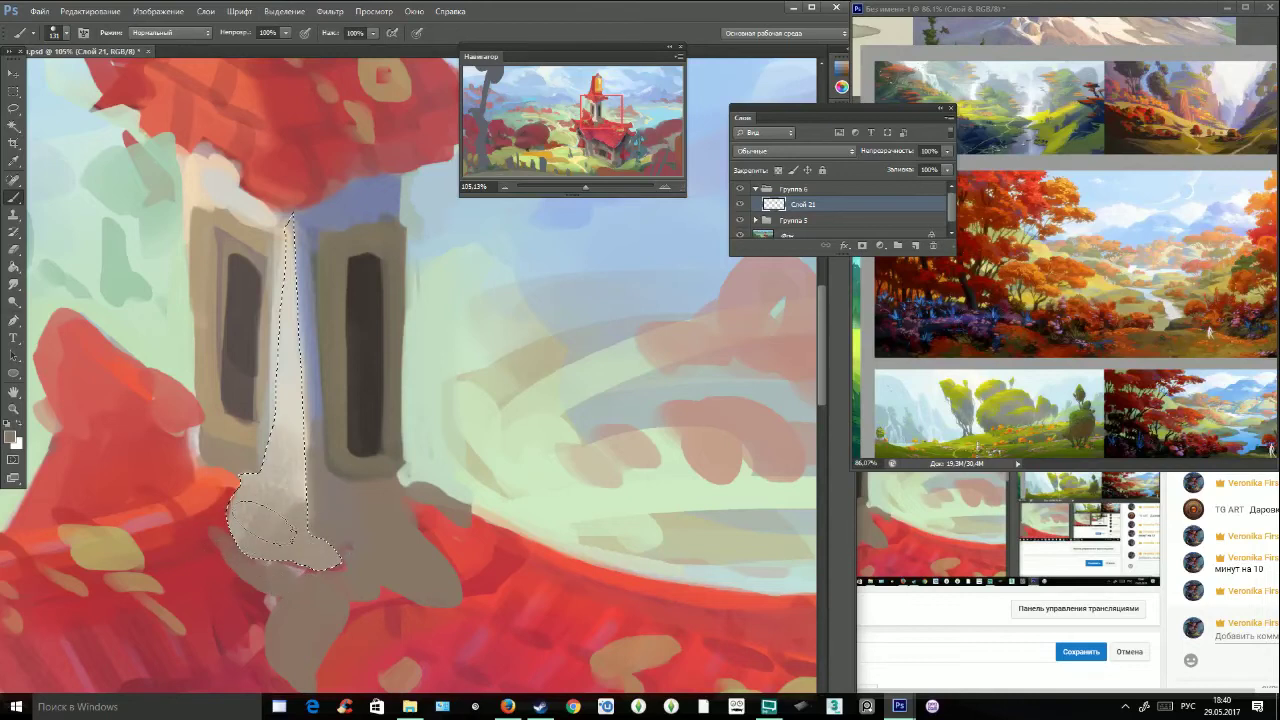
left_click(15, 108)
key("ctrl+d")
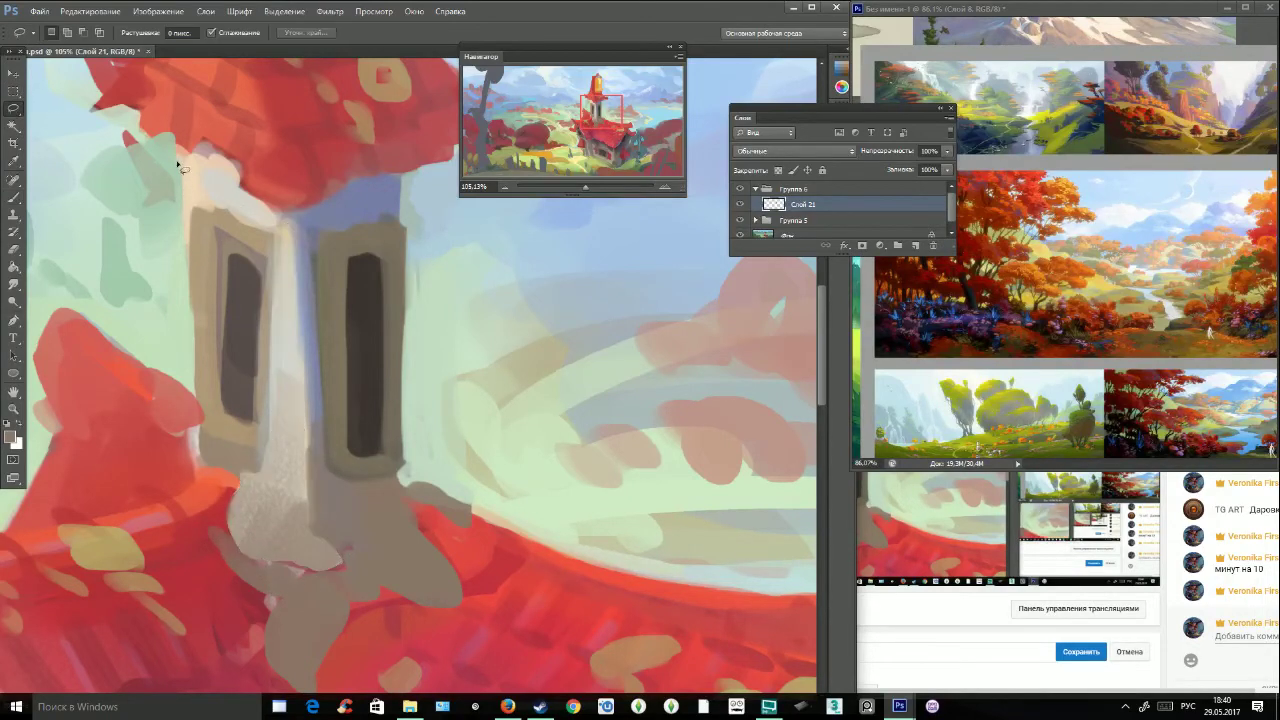
Lasso the outline of the left tower window frame and repaint the frame with sampled beige tones.
mouse_move(177, 141)
left_mouse_down()
mouse_move(196, 400)
mouse_move(215, 235)
mouse_move(235, 222)
mouse_move(264, 230)
mouse_move(206, 202)
mouse_move(180, 215)
mouse_move(194, 399)
left_mouse_up()
left_click(542, 266)
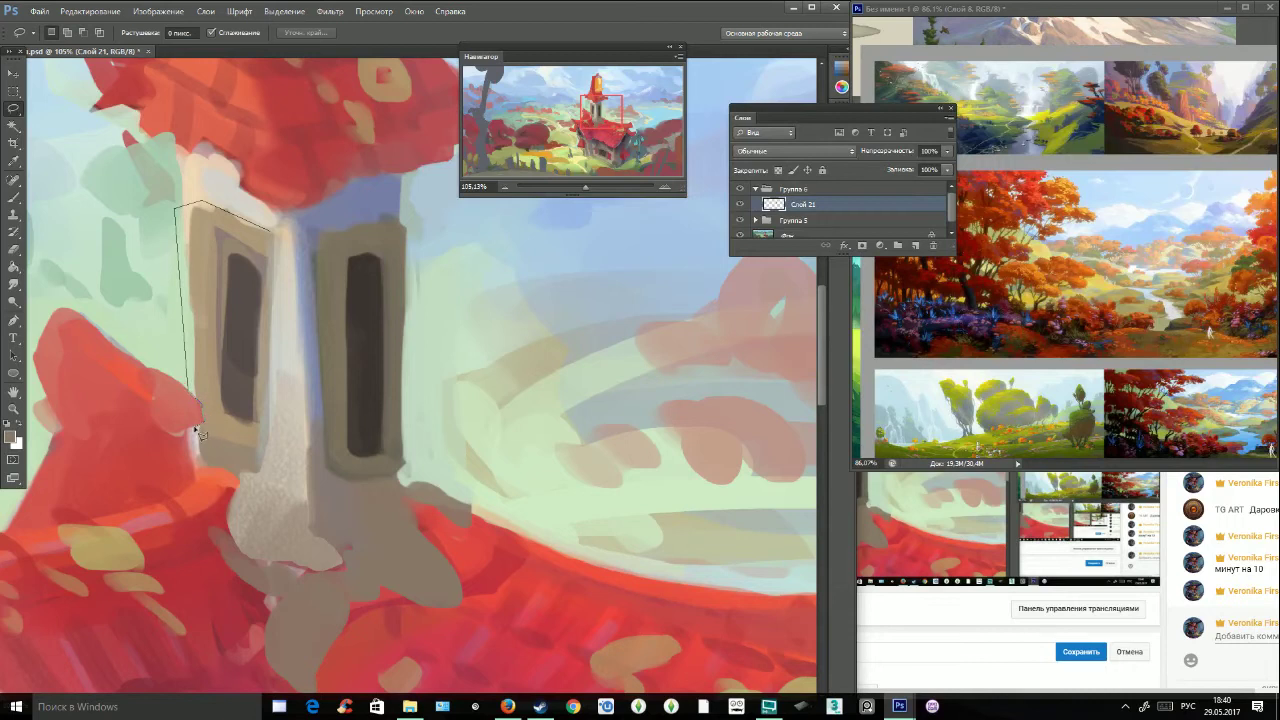
mouse_move(199, 470)
left_mouse_down()
mouse_move(261, 472)
mouse_move(271, 229)
left_mouse_up()
key("b")
left_click(64, 33)
left_click_drag(77, 76, 71, 76)
left_click(197, 186, "alt")
left_click_drag(194, 206, 182, 370)
left_click(218, 258, "alt")
mouse_move(190, 212)
left_mouse_down()
mouse_move(190, 433)
mouse_move(170, 379)
mouse_move(206, 440)
mouse_move(242, 456)
left_mouse_up()
Redraw the left window's inner frame and dark opening inside the selection with sampled browns.
mouse_move(262, 242)
left_mouse_down()
mouse_move(263, 288)
mouse_move(212, 246)
mouse_move(220, 404)
mouse_move(256, 432)
mouse_move(254, 262)
left_mouse_up()
left_click(242, 280, "alt")
left_click(232, 440, "alt")
mouse_move(205, 216)
left_mouse_down()
mouse_move(262, 235)
mouse_move(205, 262)
mouse_move(208, 412)
left_mouse_up()
left_click(58, 32)
left_click(322, 304, "alt")
left_click_drag(206, 246, 208, 406)
left_click(223, 307, "alt")
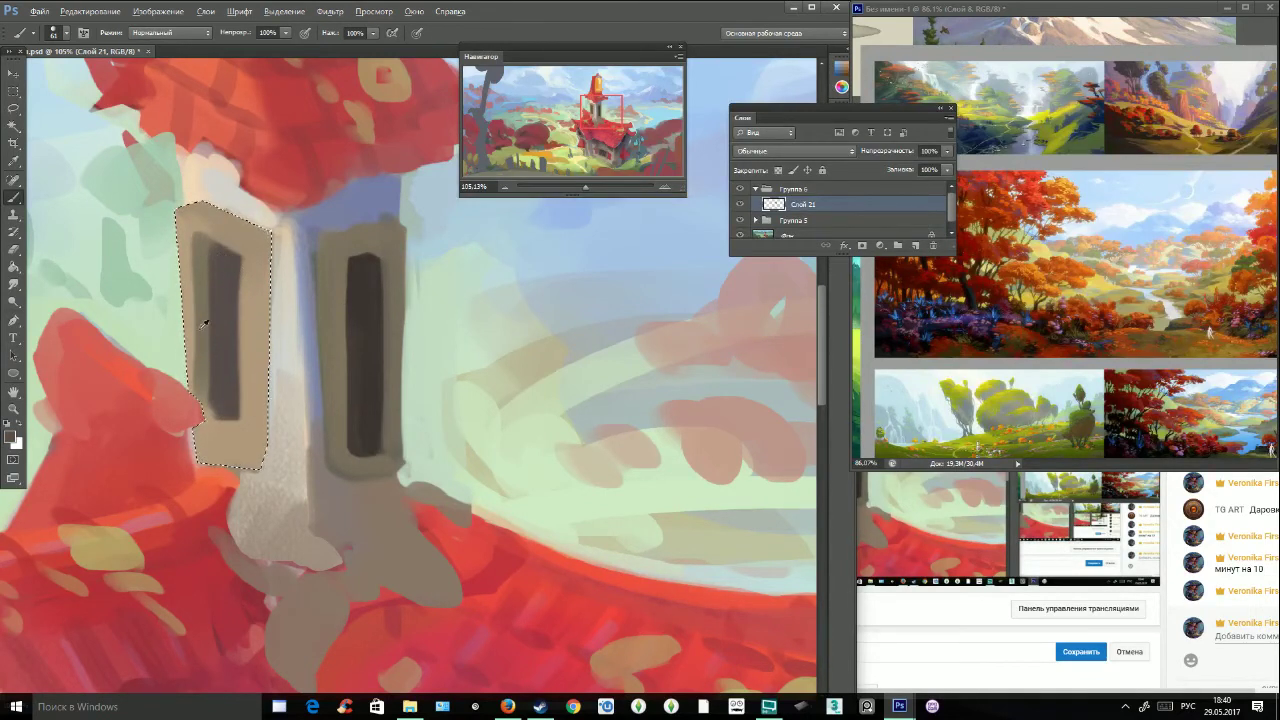
Darken the right and upper sides of the left window frame with sampled brown and clear the selection.
left_click_drag(269, 322, 259, 460)
left_click_drag(202, 205, 277, 243)
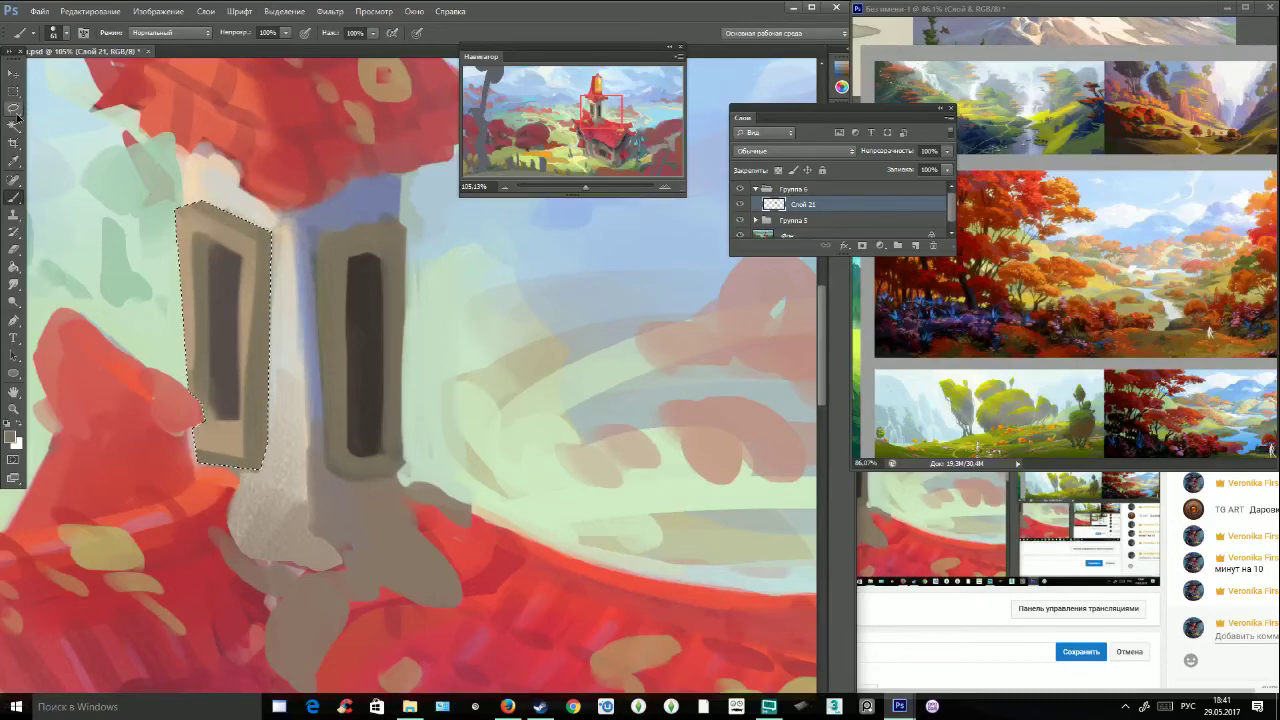
left_click(13, 108)
left_click(95, 127)
Use a smaller brush with sampled reds to tidy where the small gable roof meets the tower.
left_click_drag(608, 121, 600, 115)
left_click(13, 197)
left_click(66, 32)
left_click(66, 32)
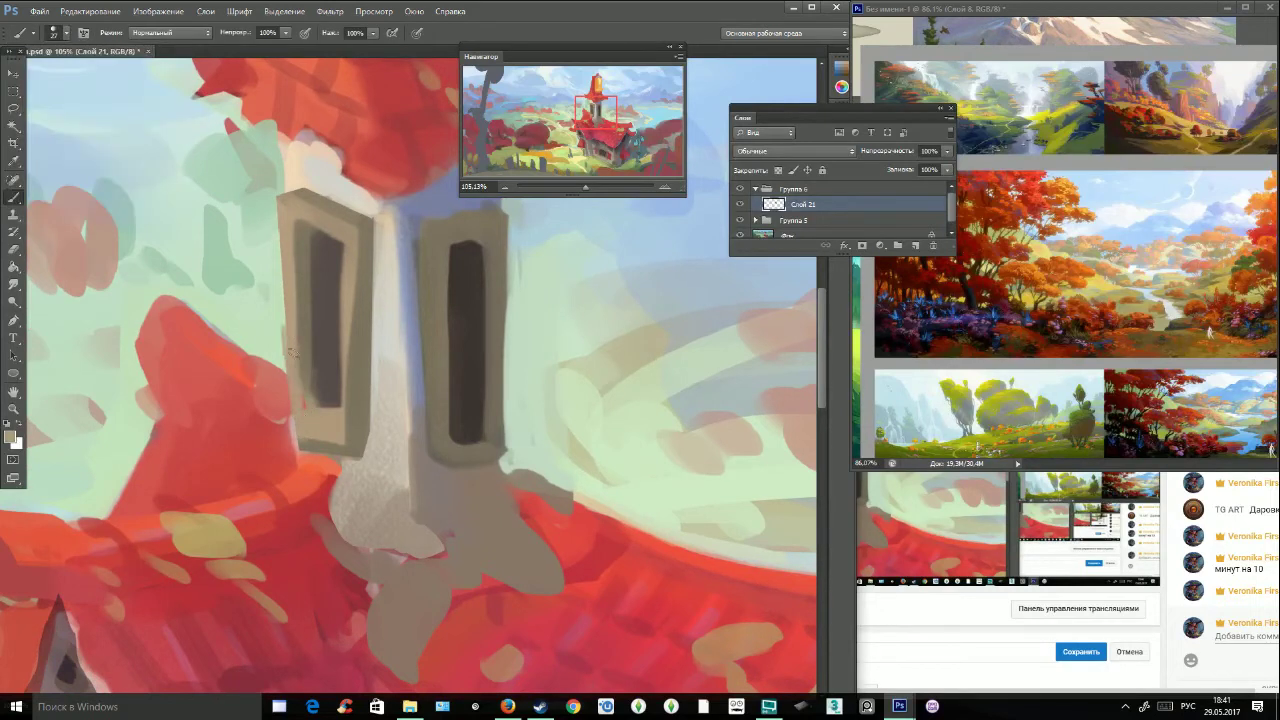
mouse_move(284, 425)
left_mouse_down()
mouse_move(290, 452)
mouse_move(295, 441)
left_mouse_up()
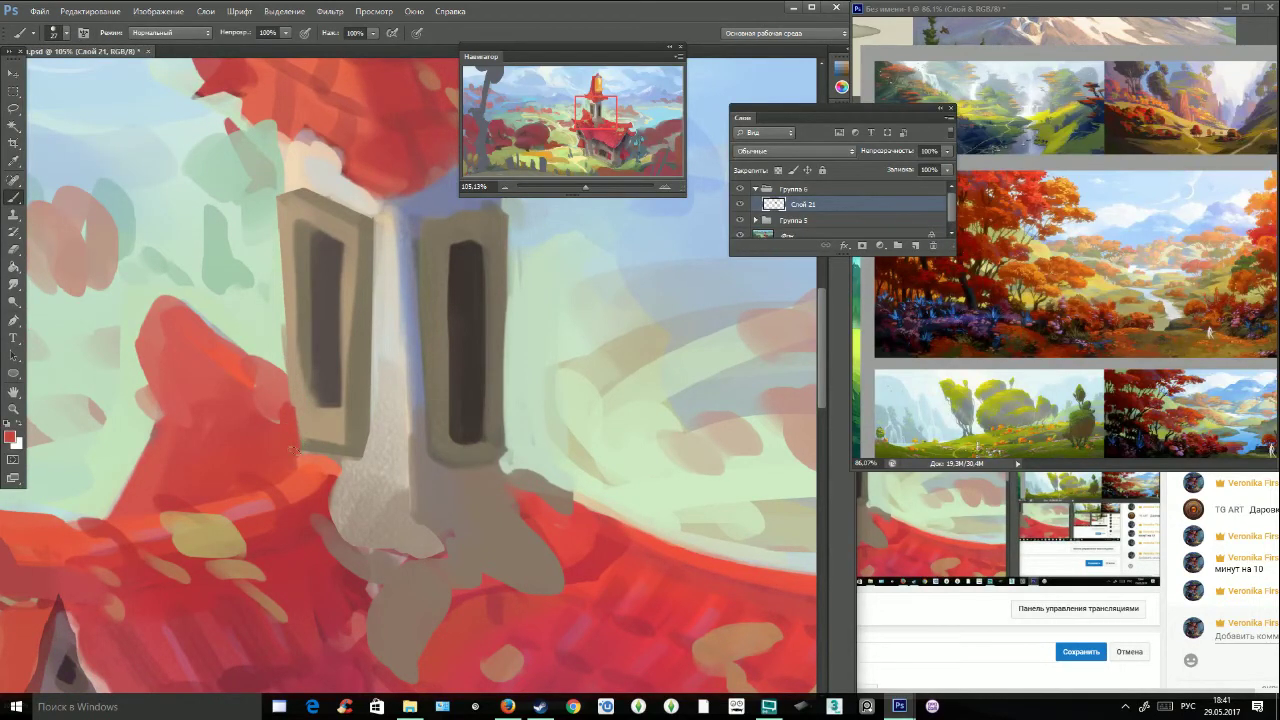
left_click(352, 598, "alt")
mouse_move(283, 377)
left_mouse_down()
mouse_move(291, 459)
mouse_move(290, 433)
mouse_move(266, 459)
left_mouse_up()
Sharpen the silhouette of the small red gable beside the tower with sampled pale green background colour.
left_click(124, 370, "alt")
left_click_drag(136, 388, 160, 404)
mouse_move(140, 320)
left_mouse_down()
mouse_move(161, 287)
mouse_move(173, 290)
mouse_move(278, 370)
left_mouse_up()
Paint out the stray red stroke under the tower roof's left eave with sampled background colours.
left_click_drag(595, 110, 598, 97)
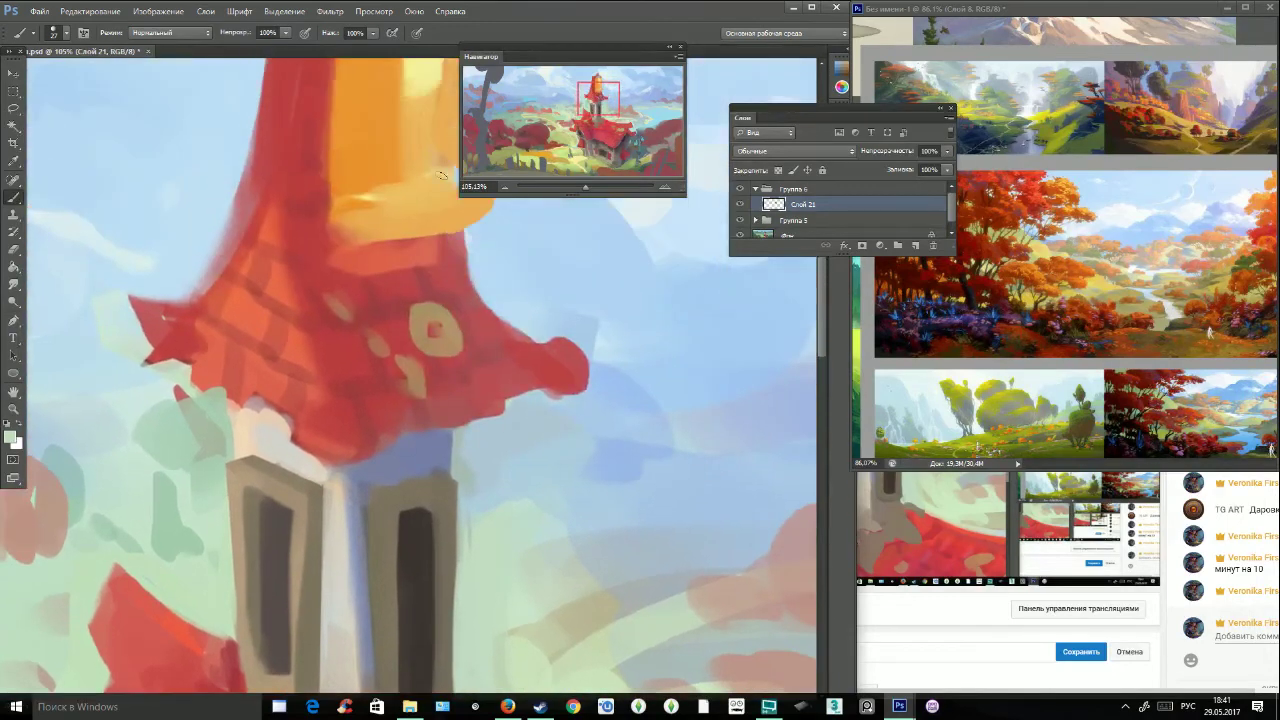
left_click(202, 420, "alt")
mouse_move(178, 422)
left_mouse_down()
mouse_move(206, 407)
mouse_move(194, 454)
left_mouse_up()
left_click(204, 462, "alt")
mouse_move(182, 410)
left_mouse_down()
mouse_move(193, 448)
mouse_move(213, 449)
left_mouse_up()
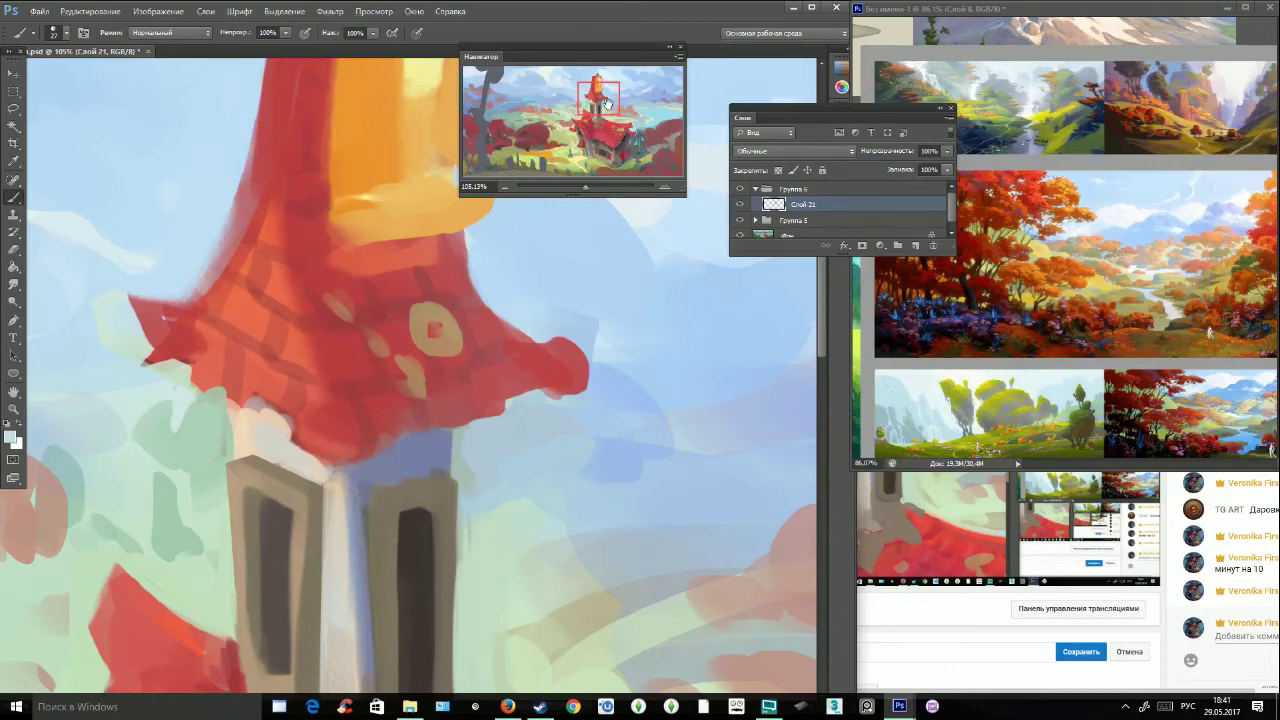
Refine the tower roof's left slope and the undersides of both eaves with sampled roof and sky colours.
left_click_drag(609, 104, 609, 97)
mouse_move(263, 286)
left_mouse_down()
mouse_move(198, 405)
mouse_move(210, 438)
mouse_move(182, 430)
mouse_move(222, 382)
mouse_move(249, 284)
mouse_move(190, 432)
left_mouse_up()
left_click(172, 403, "alt")
left_click(273, 298, "alt")
left_click(130, 481, "alt")
left_click_drag(140, 484, 200, 453)
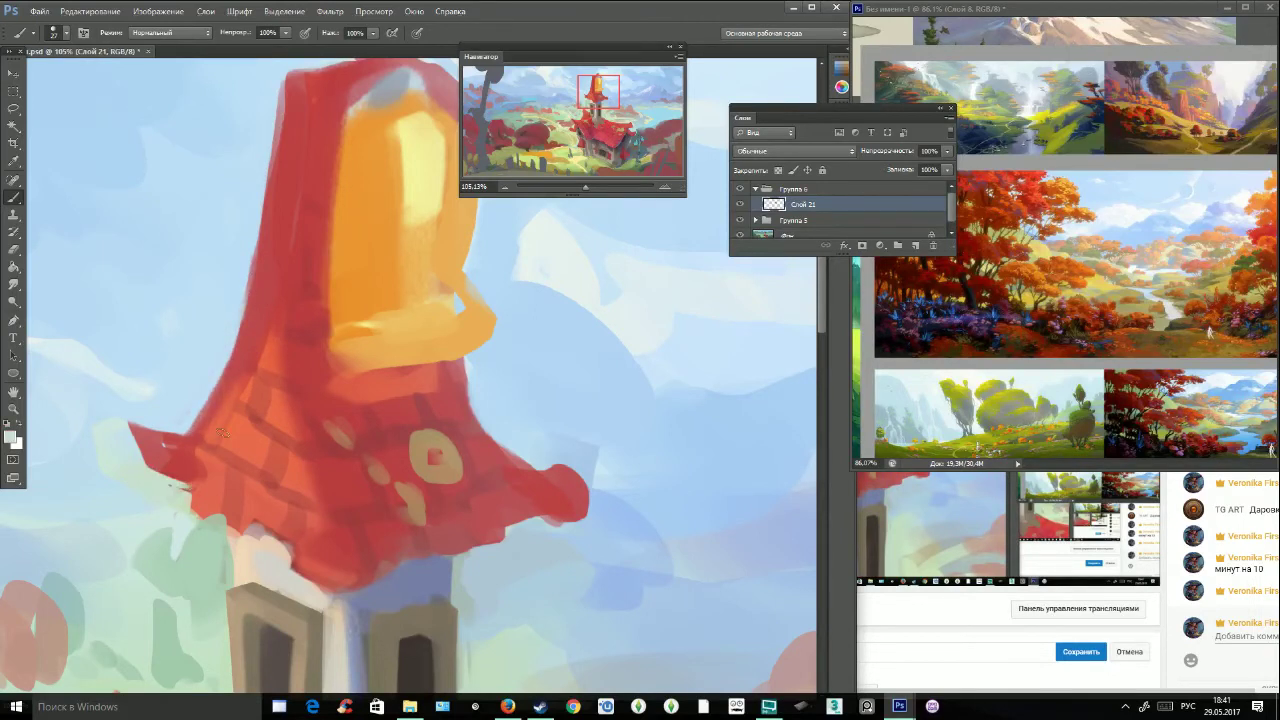
left_click_drag(527, 530, 566, 520)
Paint a red arched edge over the top of the glowing orange tower window.
left_click_drag(595, 86, 602, 77)
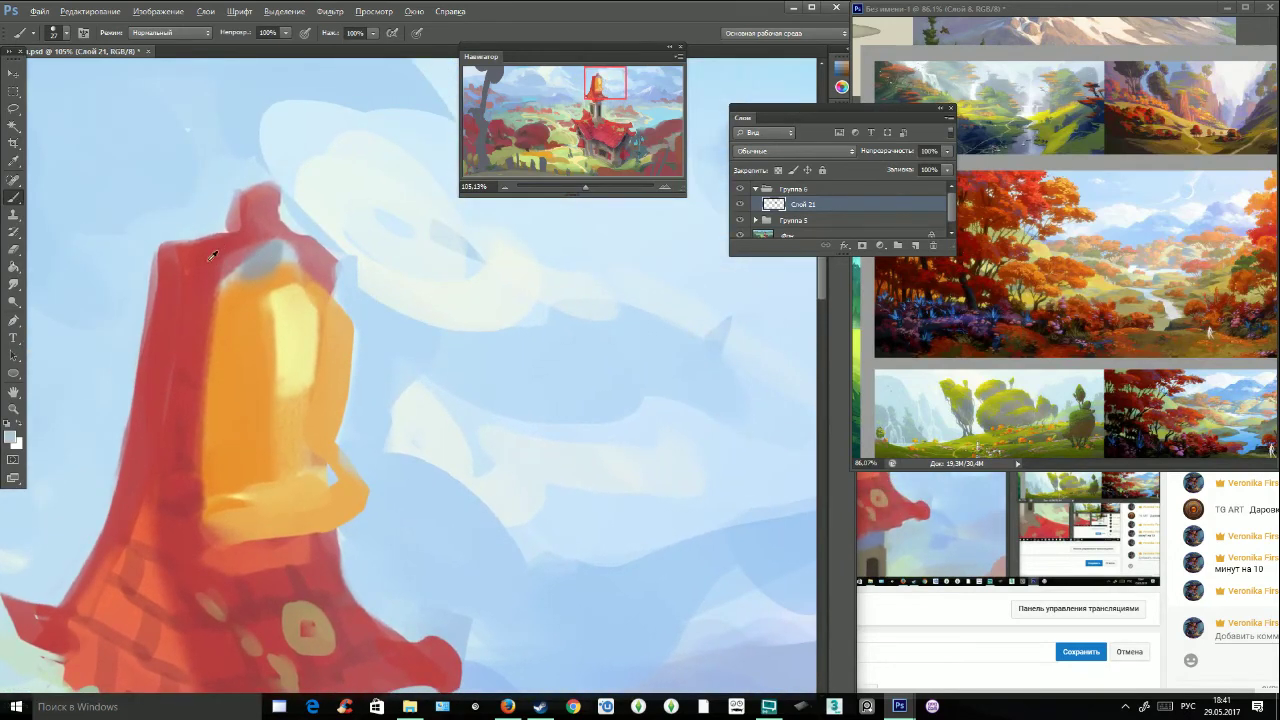
mouse_move(224, 268)
left_mouse_down()
mouse_move(285, 248)
mouse_move(308, 266)
left_mouse_up()
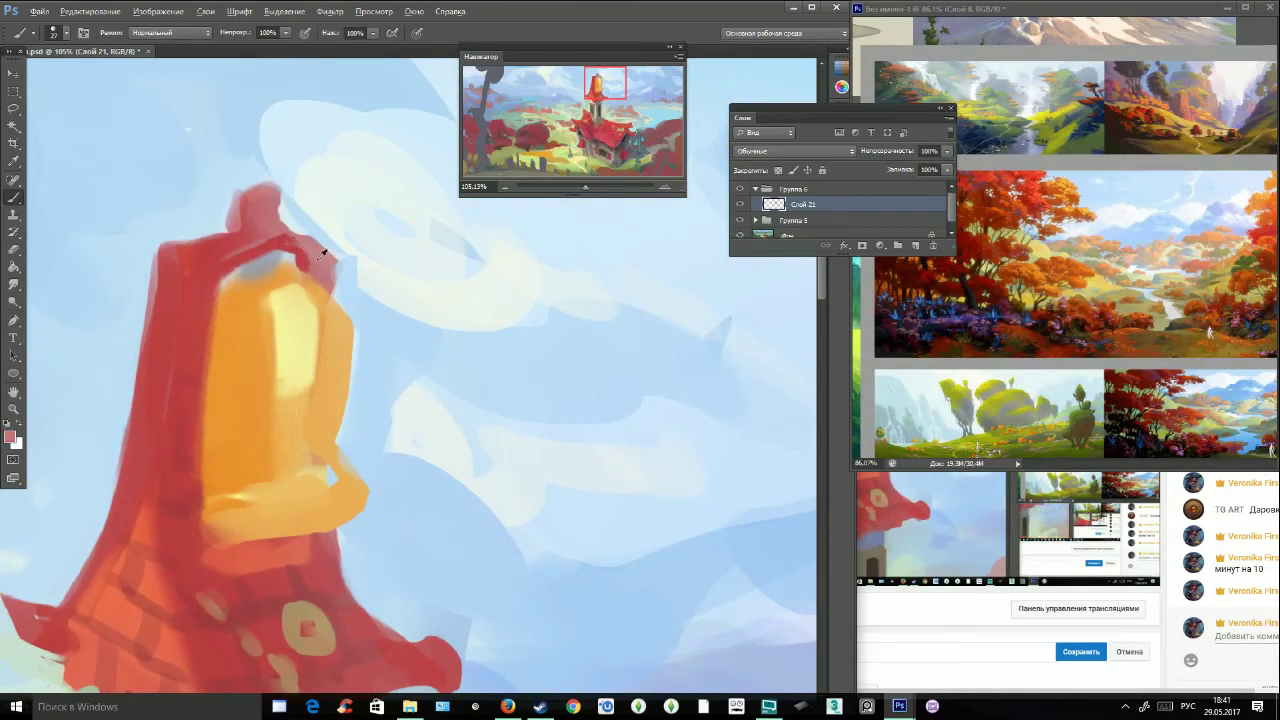
Outline the small red gable beside the tower with a lasso selection and enlarge the brush for filling it.
left_click_drag(593, 96, 590, 112)
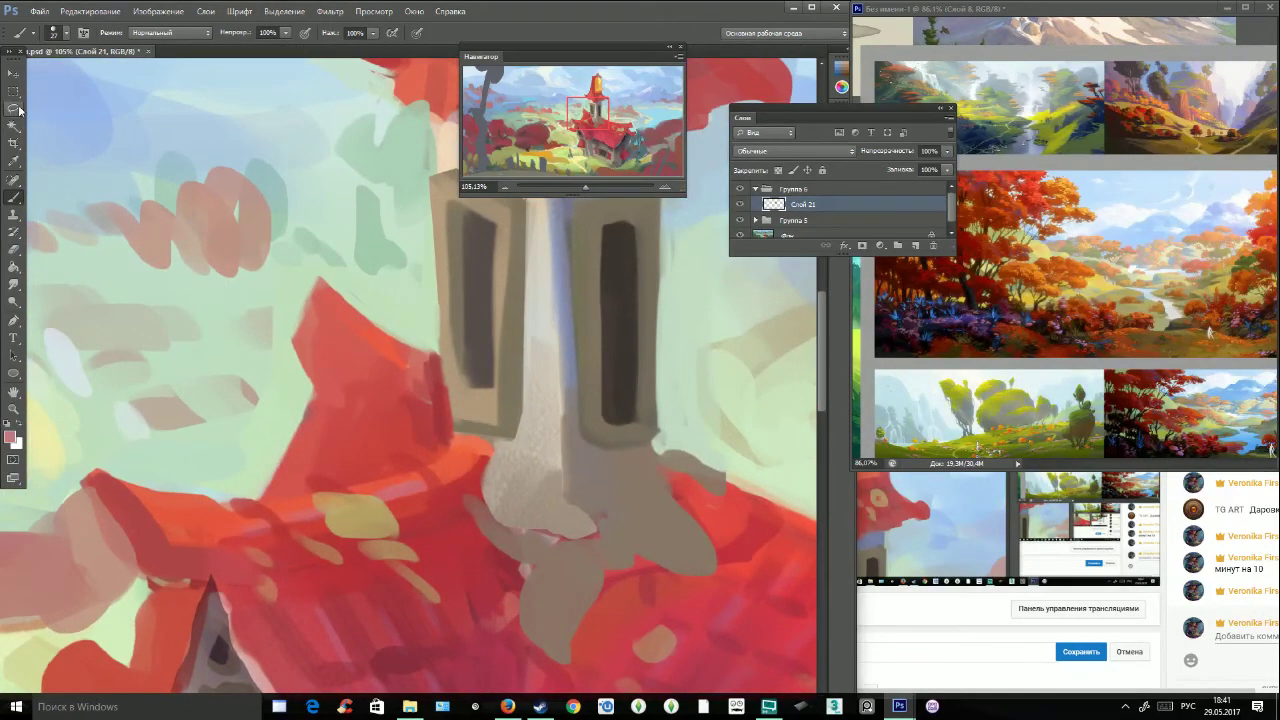
key("l")
left_click_drag(405, 345, 367, 322)
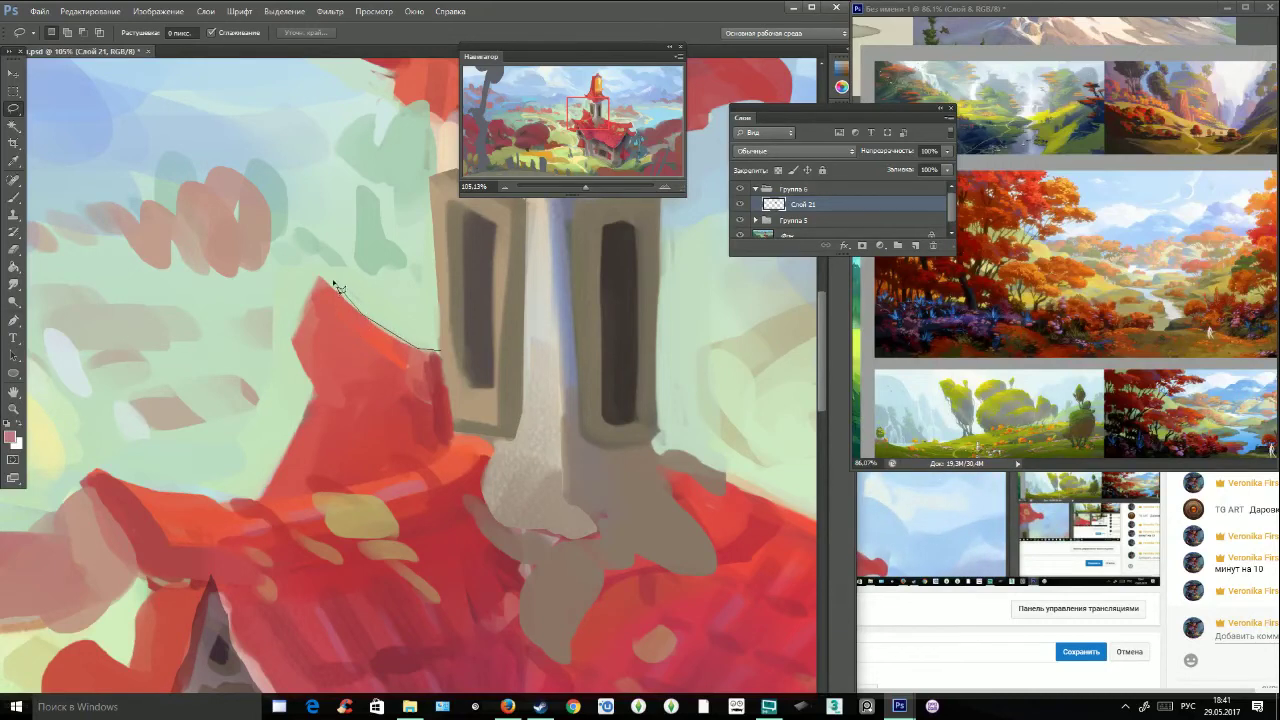
left_click_drag(299, 346, 313, 393)
mouse_move(297, 453)
left_mouse_down()
mouse_move(260, 500)
mouse_move(331, 491)
left_mouse_up()
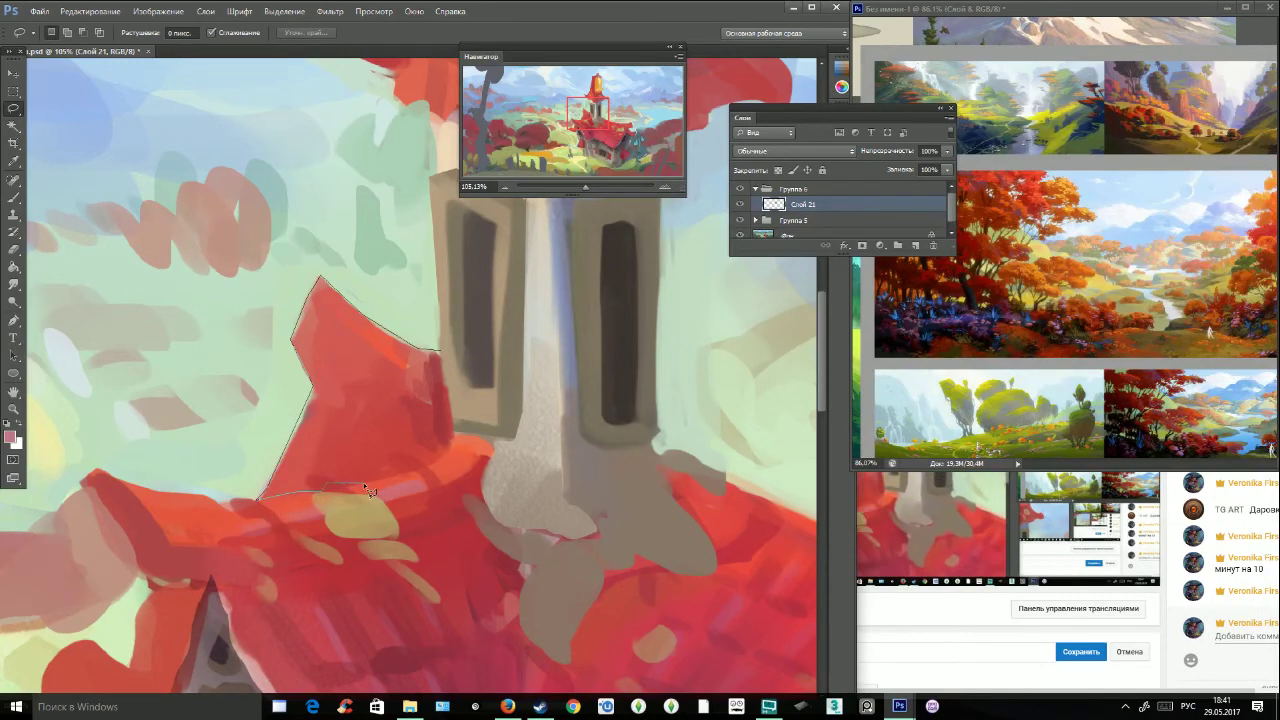
mouse_move(409, 471)
left_mouse_down()
mouse_move(449, 450)
mouse_move(451, 429)
left_mouse_up()
left_click_drag(447, 358, 447, 358)
left_click(14, 197)
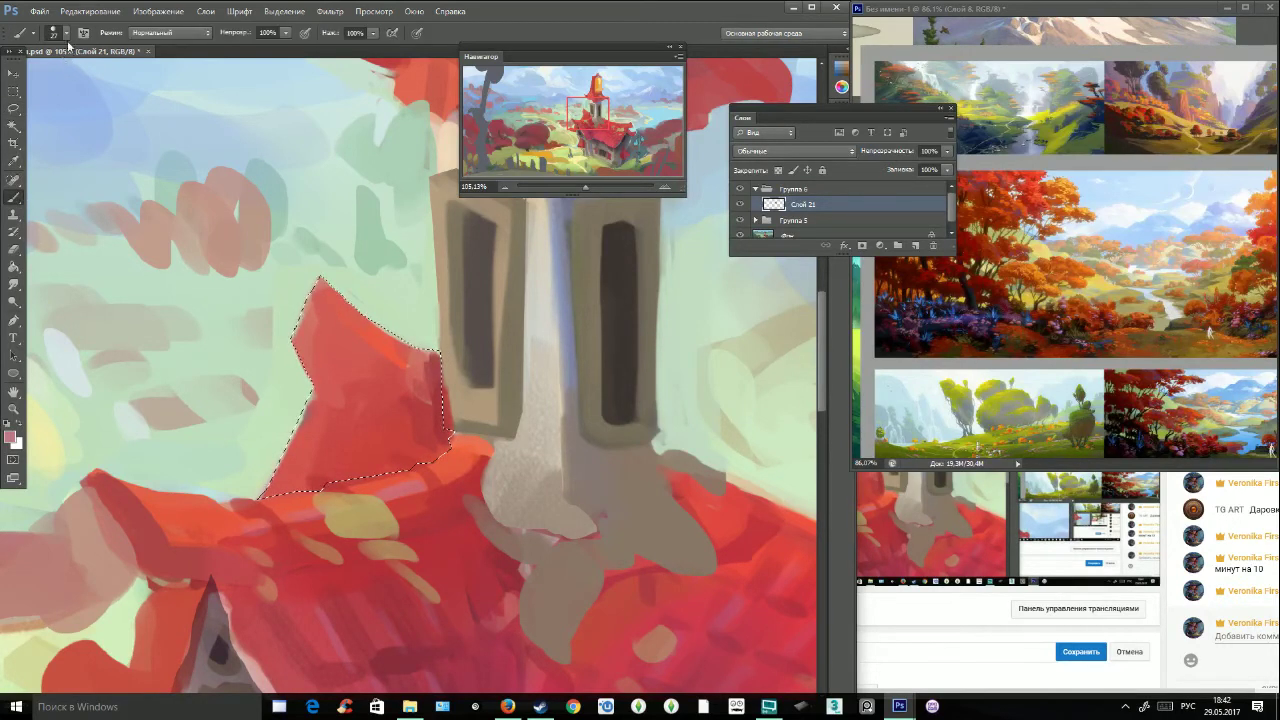
left_click(66, 34)
left_click(93, 76)
left_click(342, 561, "alt")
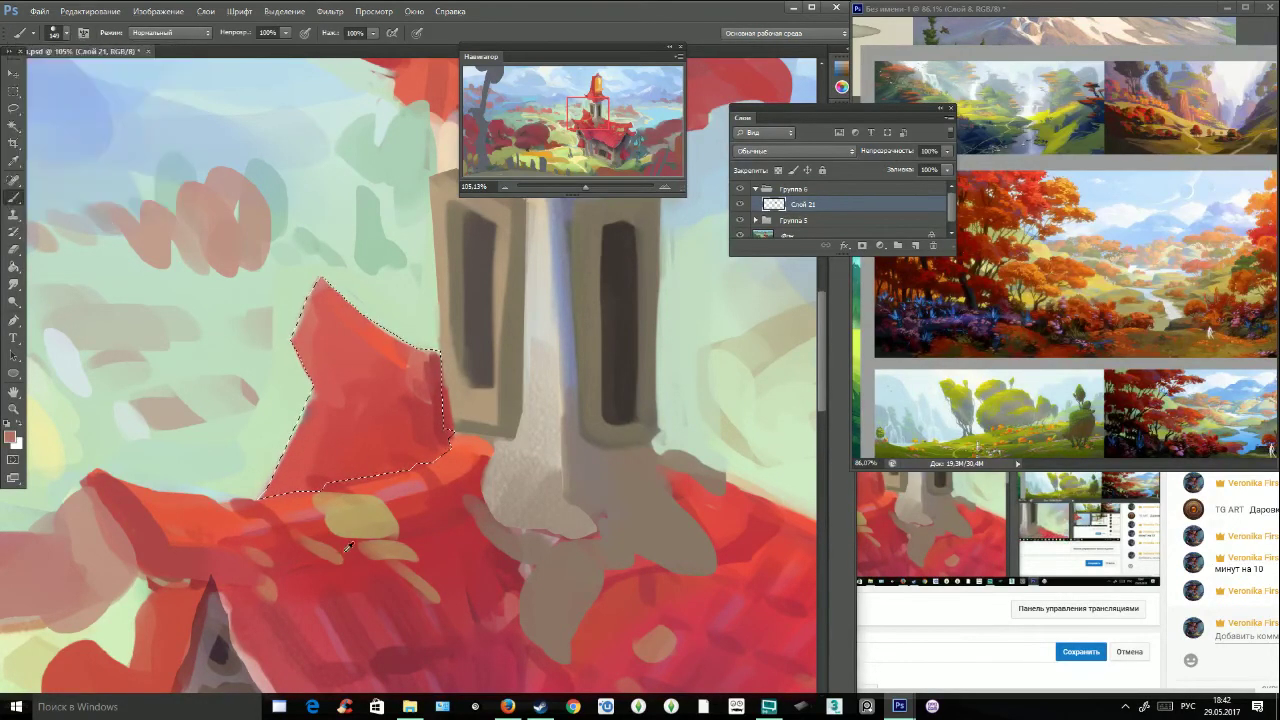
mouse_move(452, 436)
left_mouse_down()
mouse_move(442, 456)
mouse_move(455, 398)
mouse_move(405, 430)
mouse_move(457, 396)
mouse_move(380, 400)
mouse_move(266, 443)
mouse_move(306, 306)
mouse_move(340, 470)
mouse_move(410, 420)
mouse_move(300, 480)
mouse_move(300, 380)
left_mouse_up()
key("ctrl+alt+z")
key("ctrl+alt+z")
Fill the selected gable with an even crimson sampled from the main roof, and clear the selection.
left_click(512, 586, "alt")
left_click_drag(305, 300, 264, 484)
left_click(13, 108)
left_click(42, 150)
Clean up the edge where the gable meets the tower with a smaller brush and sampled tower wall colour.
left_click(20, 199)
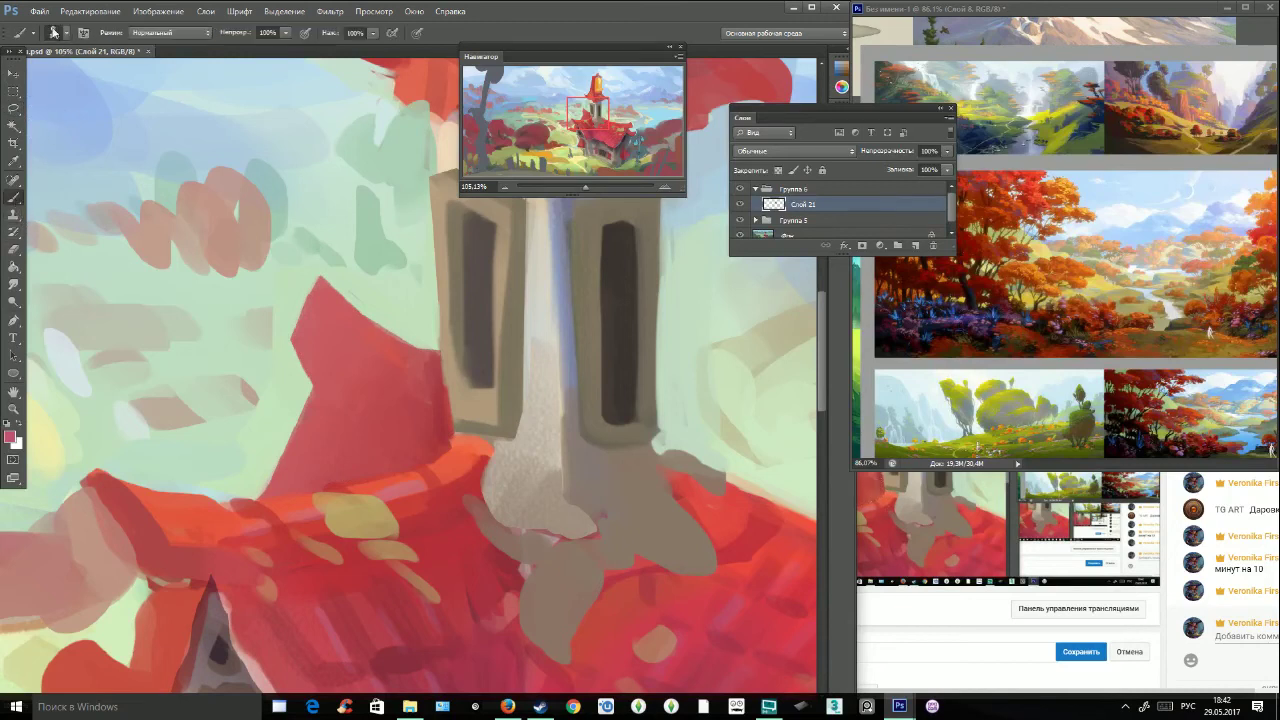
left_click(55, 33)
left_click(449, 360, "alt")
left_click_drag(448, 424, 450, 378)
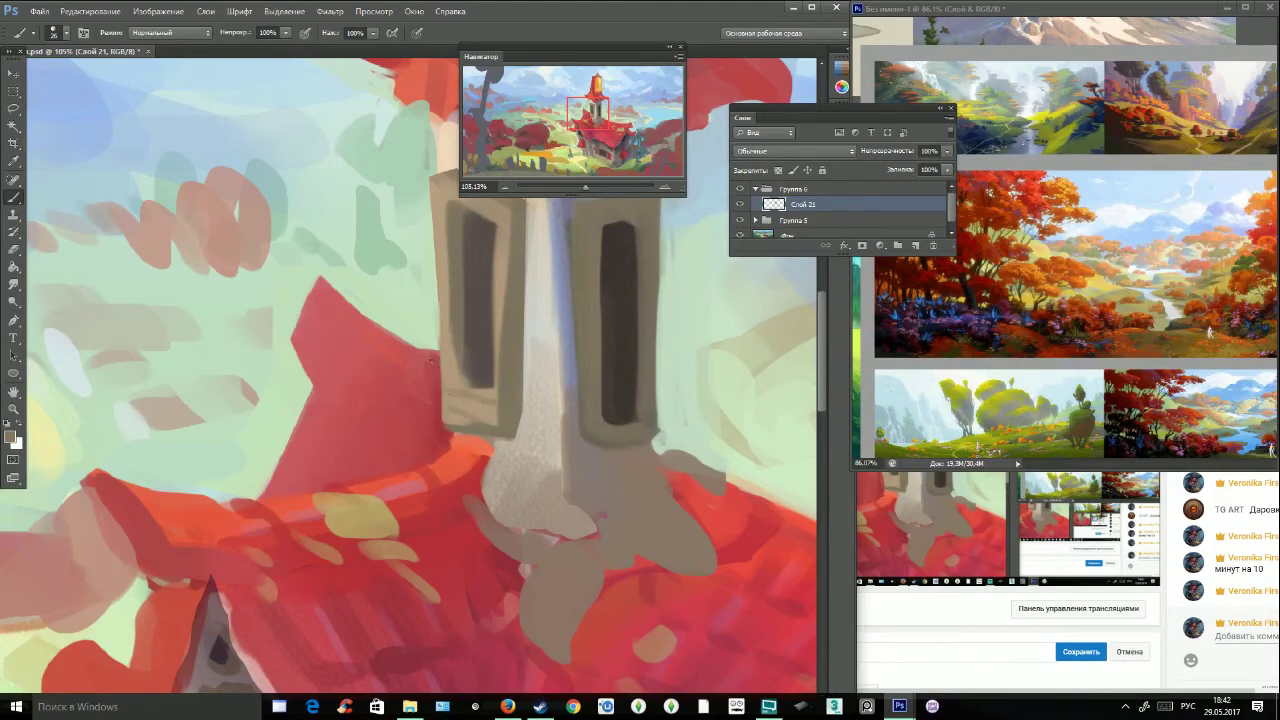
Outline the grey patch at the tower's base on the roof ridge with a lasso selection.
left_click_drag(597, 183, 581, 188)
left_click_drag(568, 133, 594, 134)
key("l")
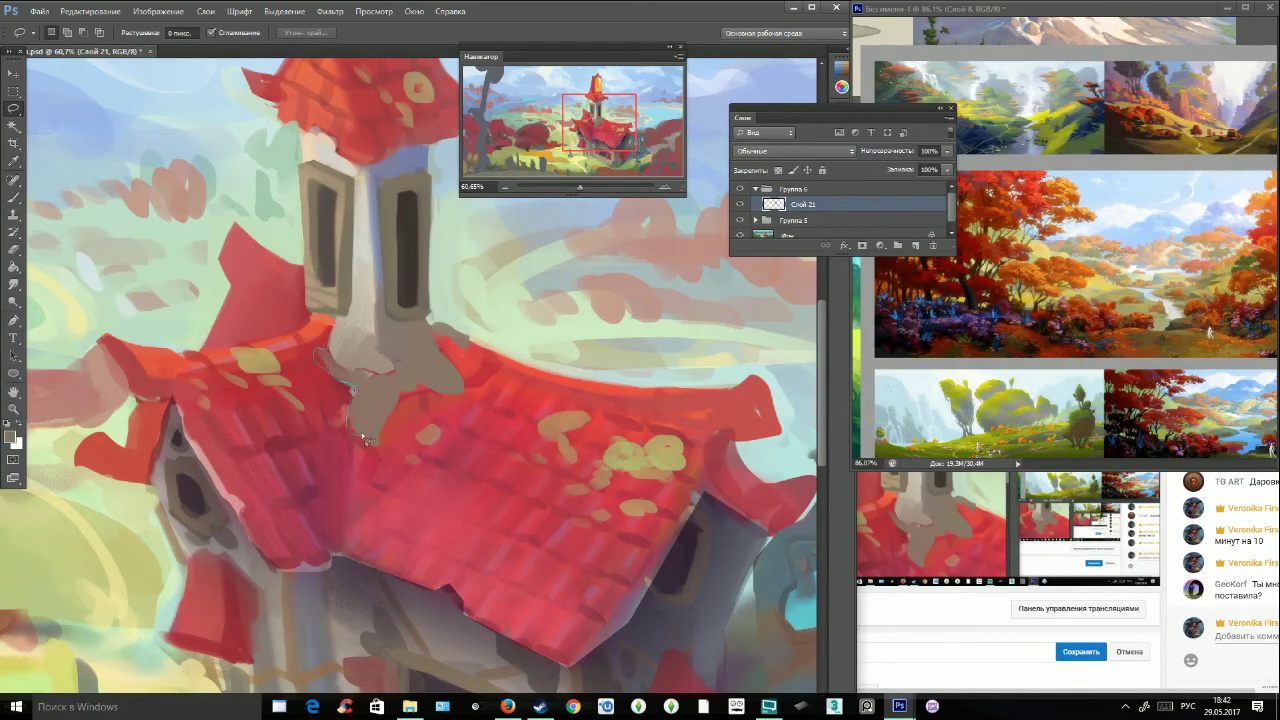
mouse_move(365, 437)
left_mouse_down()
mouse_move(419, 390)
mouse_move(471, 391)
mouse_move(436, 347)
mouse_move(457, 348)
mouse_move(431, 323)
left_mouse_up()
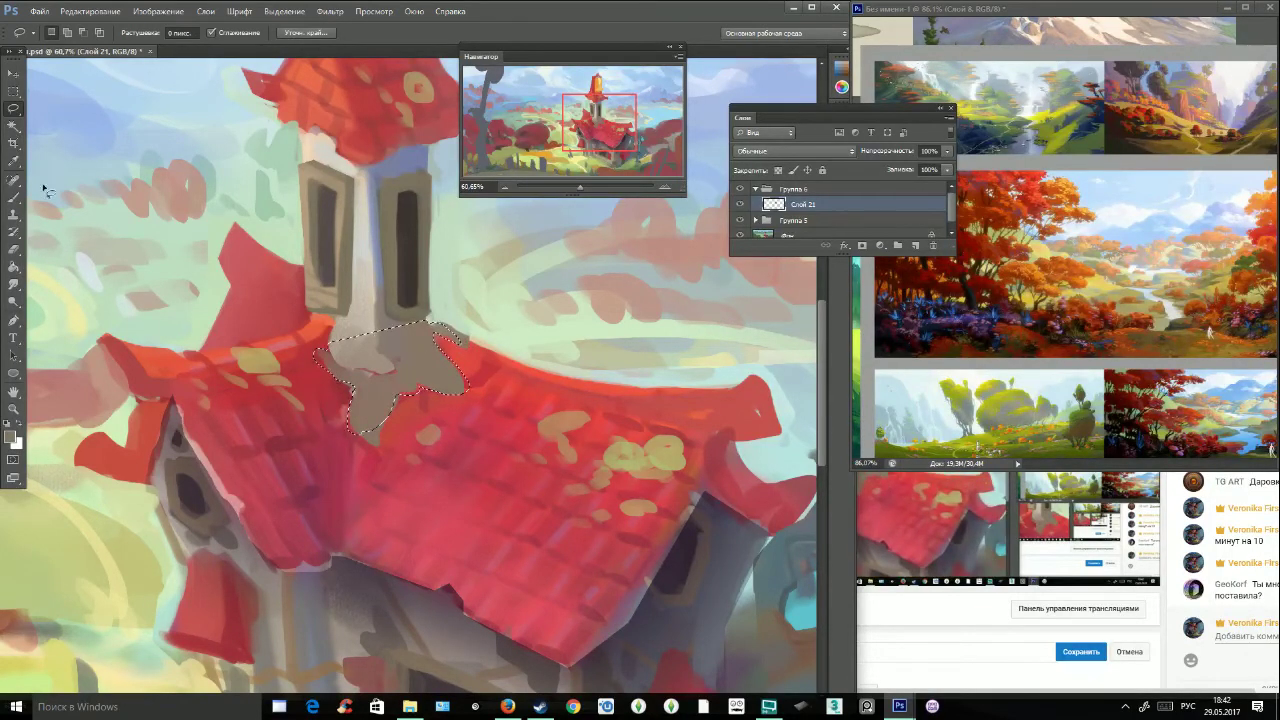
Smooth the selected tower base patch into an even brownish grey with a larger brush, and clear the selection.
left_click(13, 197)
left_click(66, 33)
left_click(77, 76)
left_click(347, 426)
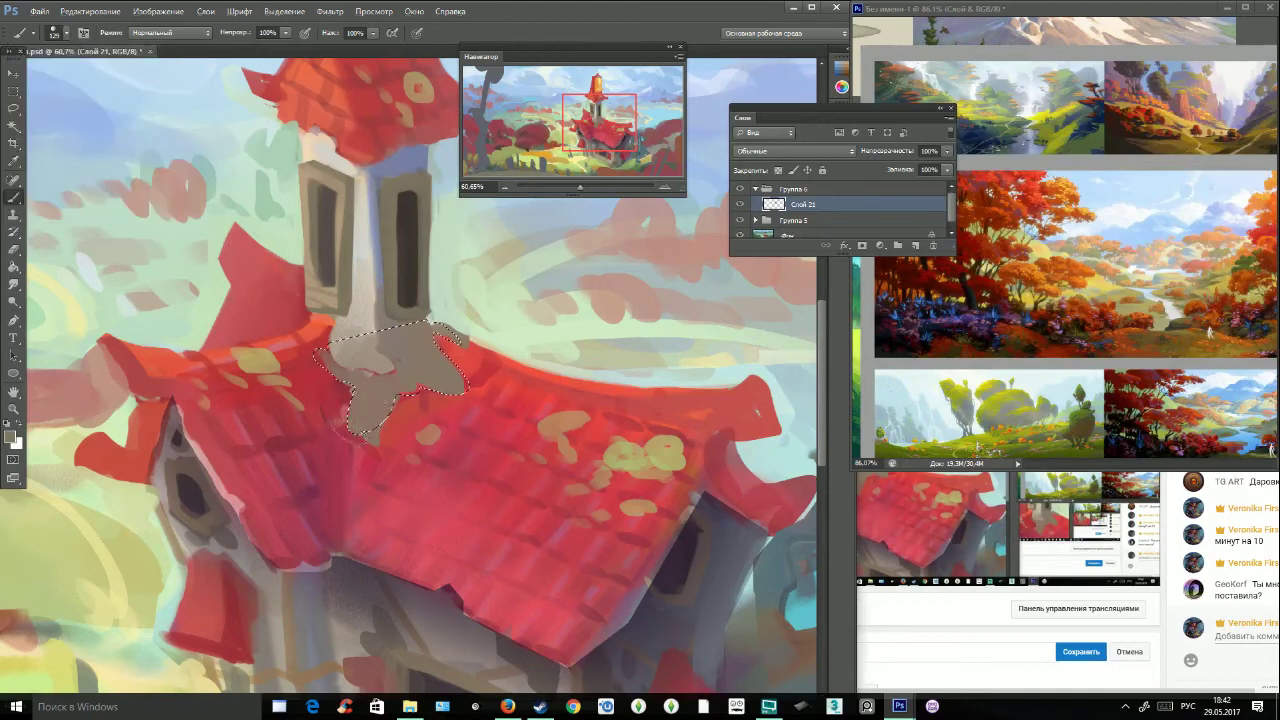
mouse_move(340, 377)
left_mouse_down()
mouse_move(386, 357)
mouse_move(306, 372)
mouse_move(364, 400)
left_mouse_up()
left_click(384, 342, "alt")
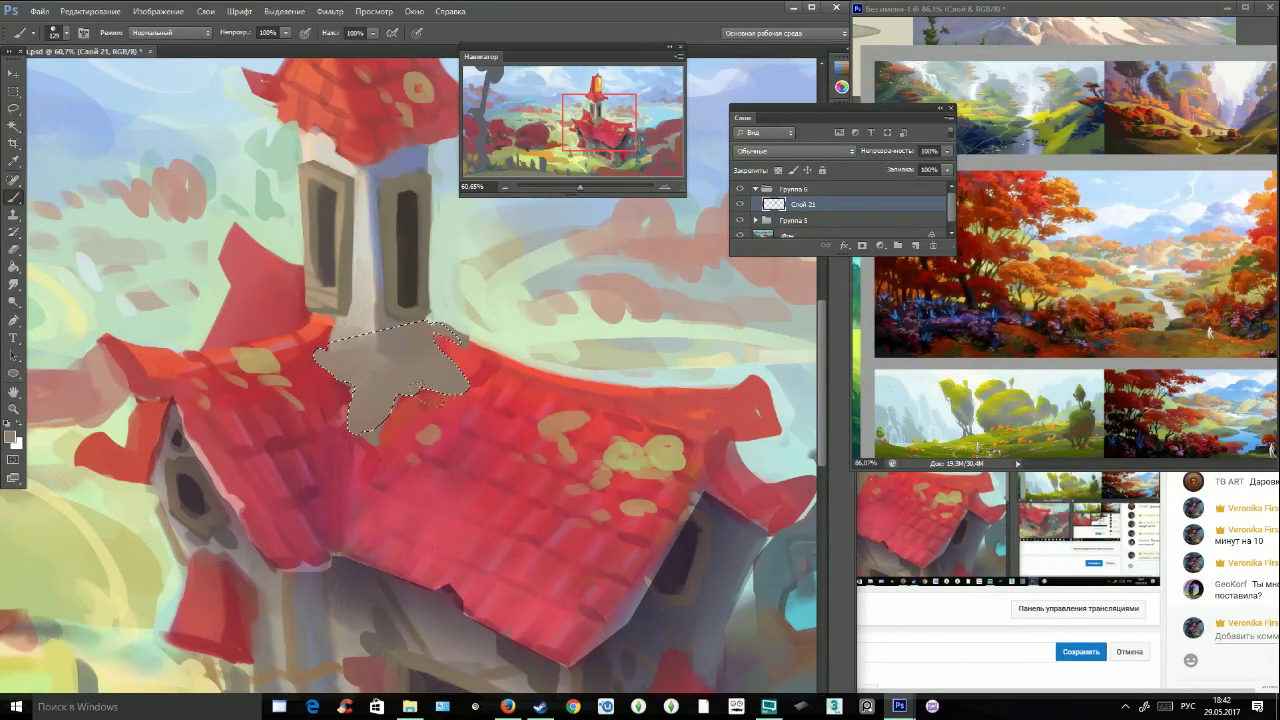
left_click(13, 107)
left_click(56, 128)
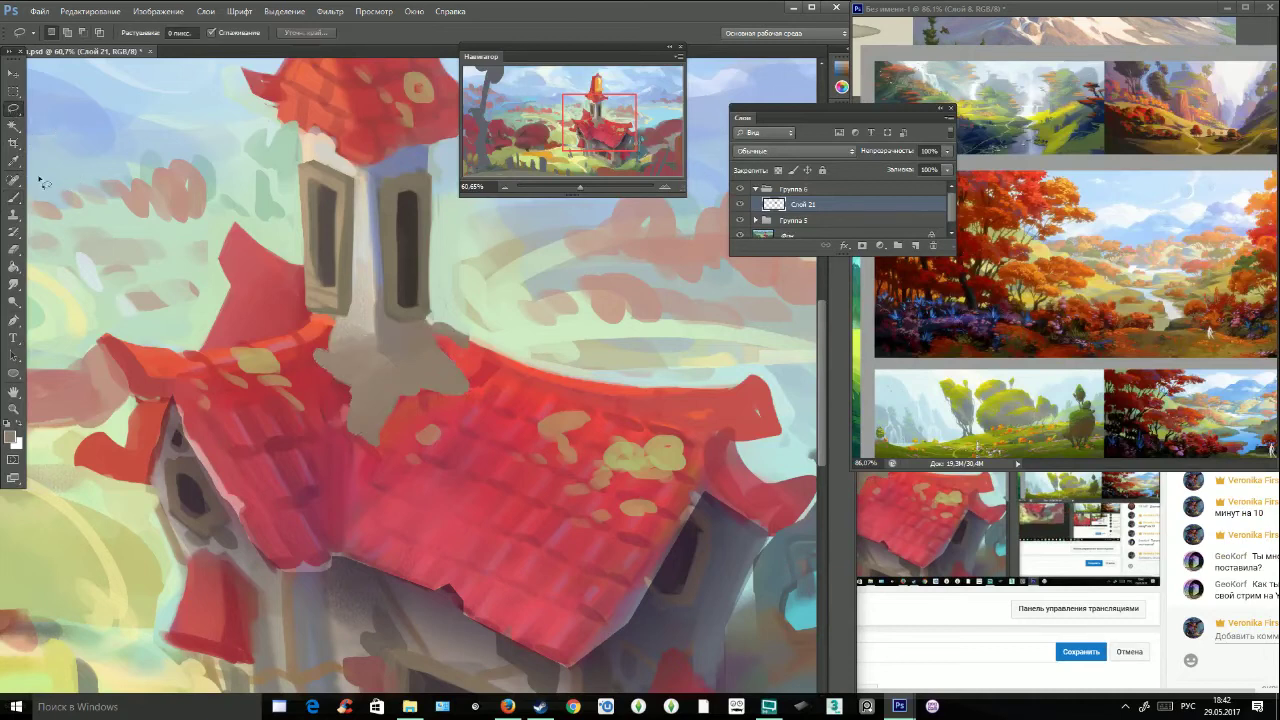
key("ctrl+shift+d")
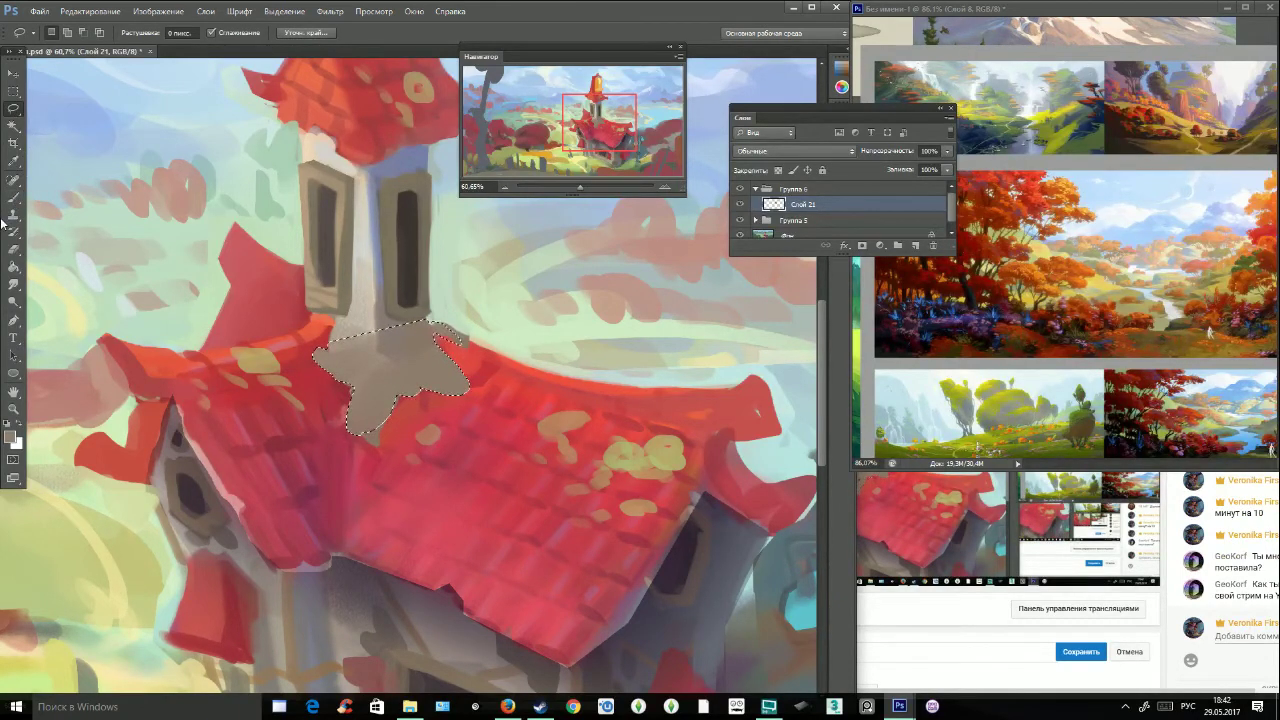
key("ctrl+d")
Paint sampled roof red over the lower parts of the grey patch to reshape the tower's base.
left_click(14, 197)
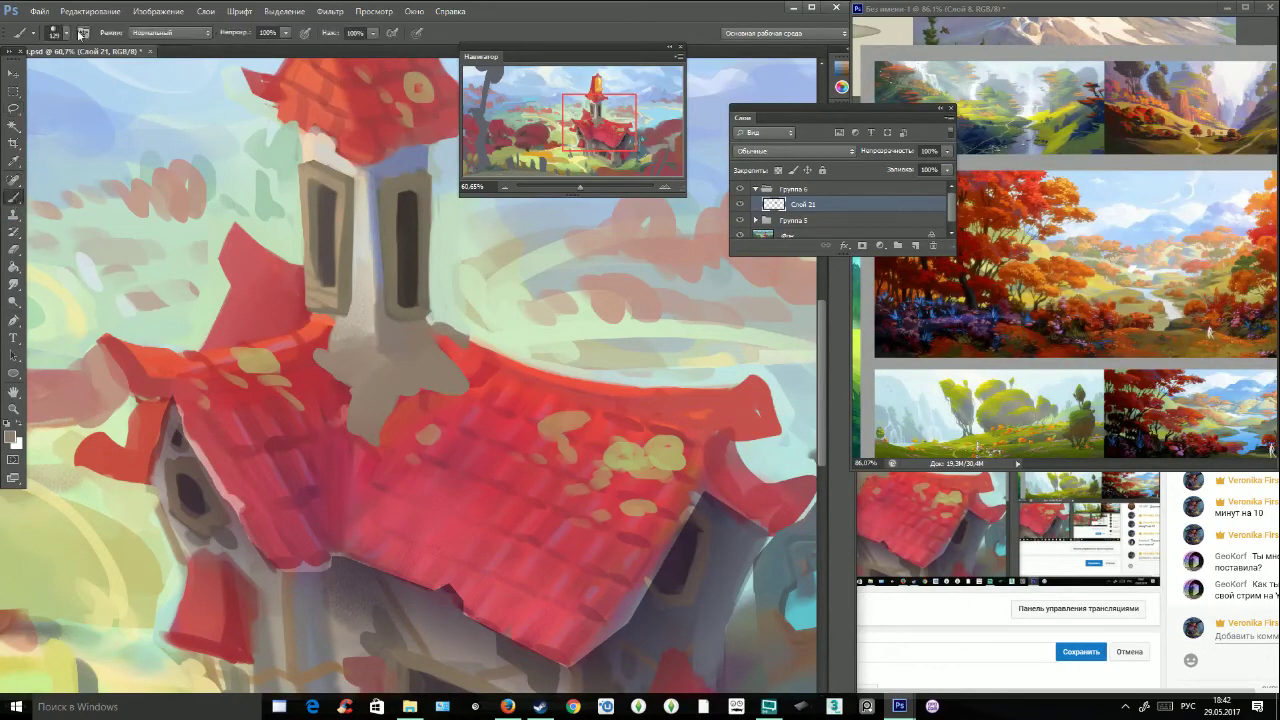
left_click(66, 33)
left_click(353, 466, "alt")
left_click_drag(372, 441, 376, 437)
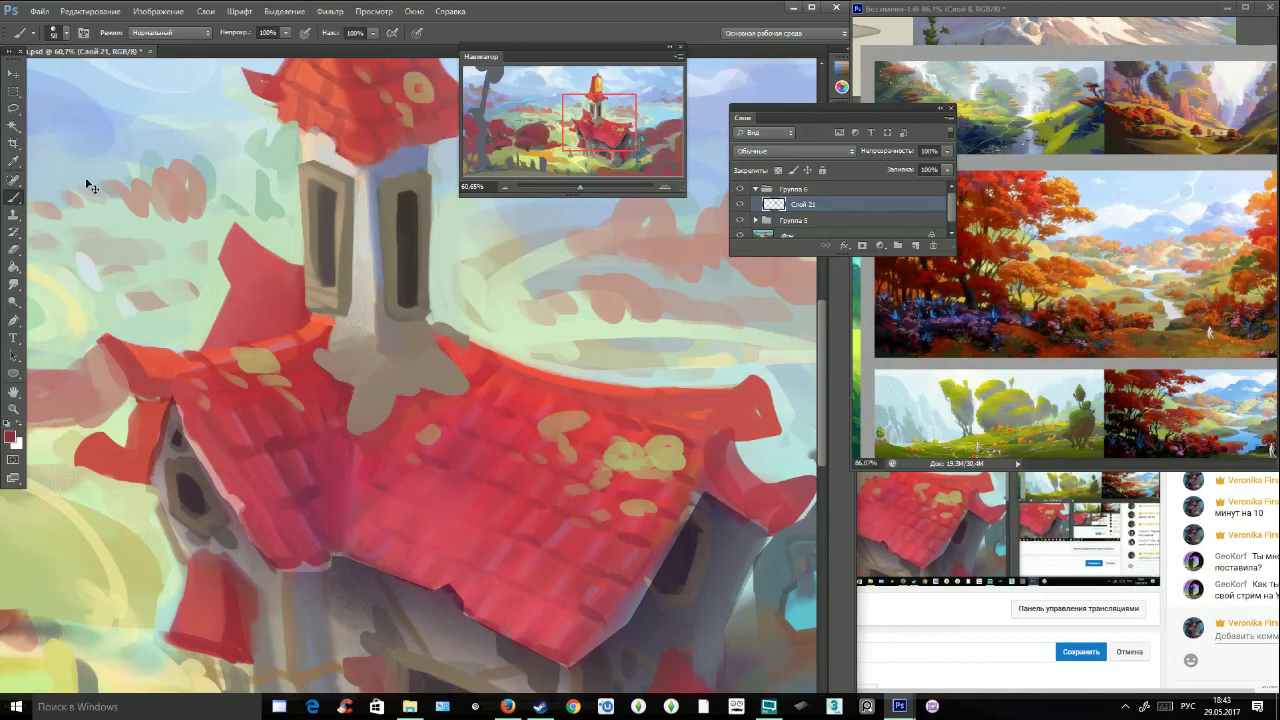
mouse_move(330, 342)
left_mouse_down()
mouse_move(368, 369)
mouse_move(416, 348)
mouse_move(428, 351)
mouse_move(415, 361)
mouse_move(438, 355)
mouse_move(436, 369)
mouse_move(439, 345)
mouse_move(378, 370)
mouse_move(354, 423)
mouse_move(389, 381)
left_mouse_up()
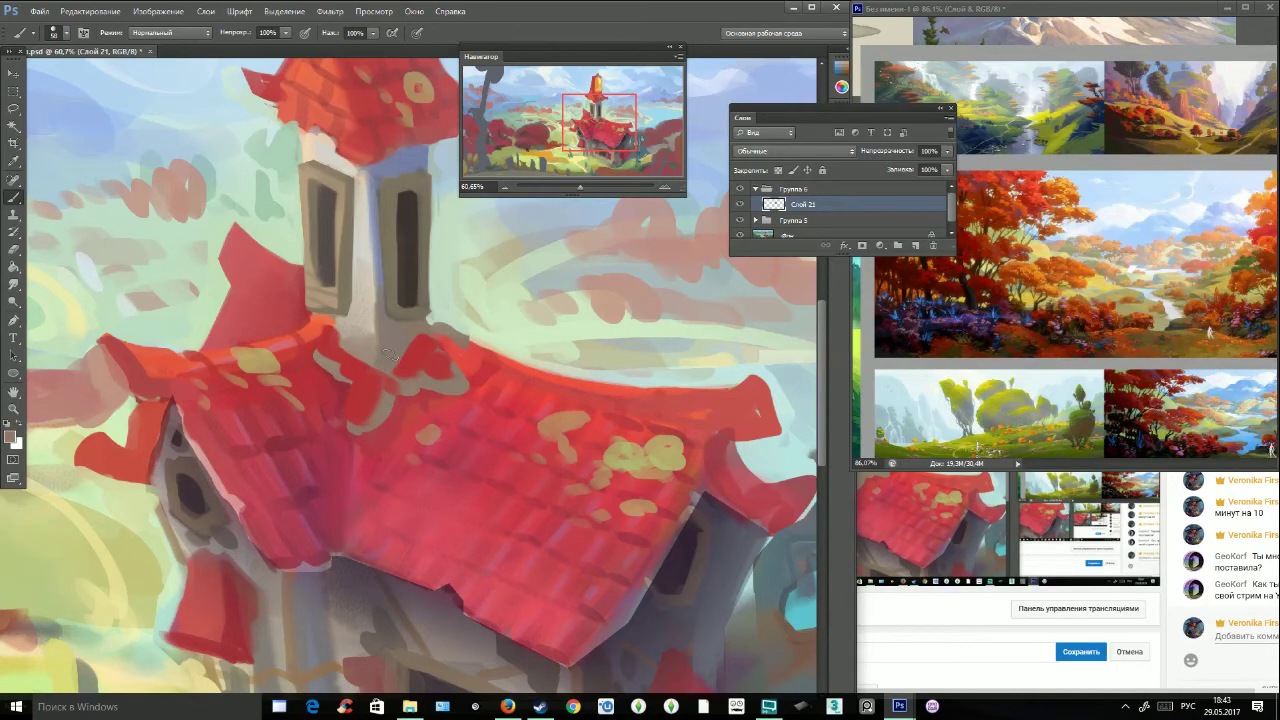
Cover the leftover grey marks below the tower's base with sampled roof reds using a smaller brush.
key("alt")
left_click(67, 34)
left_click(54, 74)
left_click(355, 434, "alt")
left_click(346, 432, "alt")
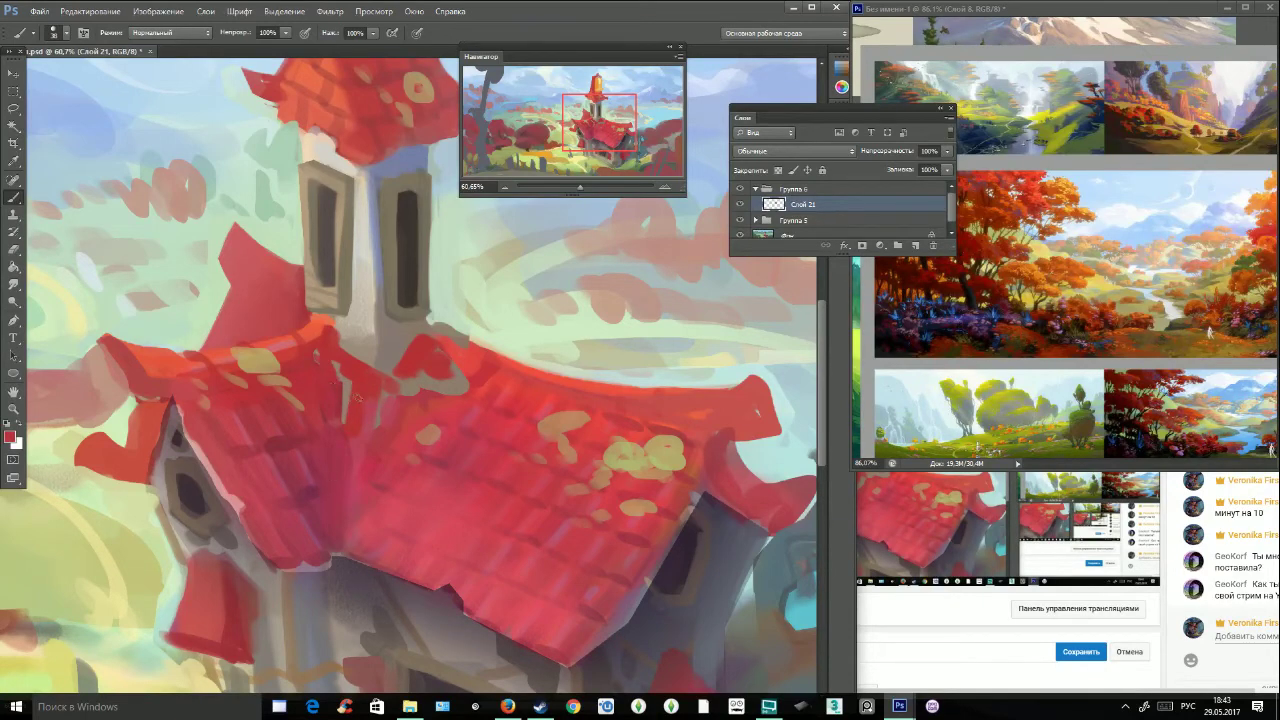
Paint over the pale highlight along the front edge of the left roof slope with a sampled pinkish red.
mouse_move(582, 187)
left_mouse_down()
mouse_move(568, 187)
mouse_move(583, 187)
left_mouse_up()
left_click_drag(578, 121, 602, 124)
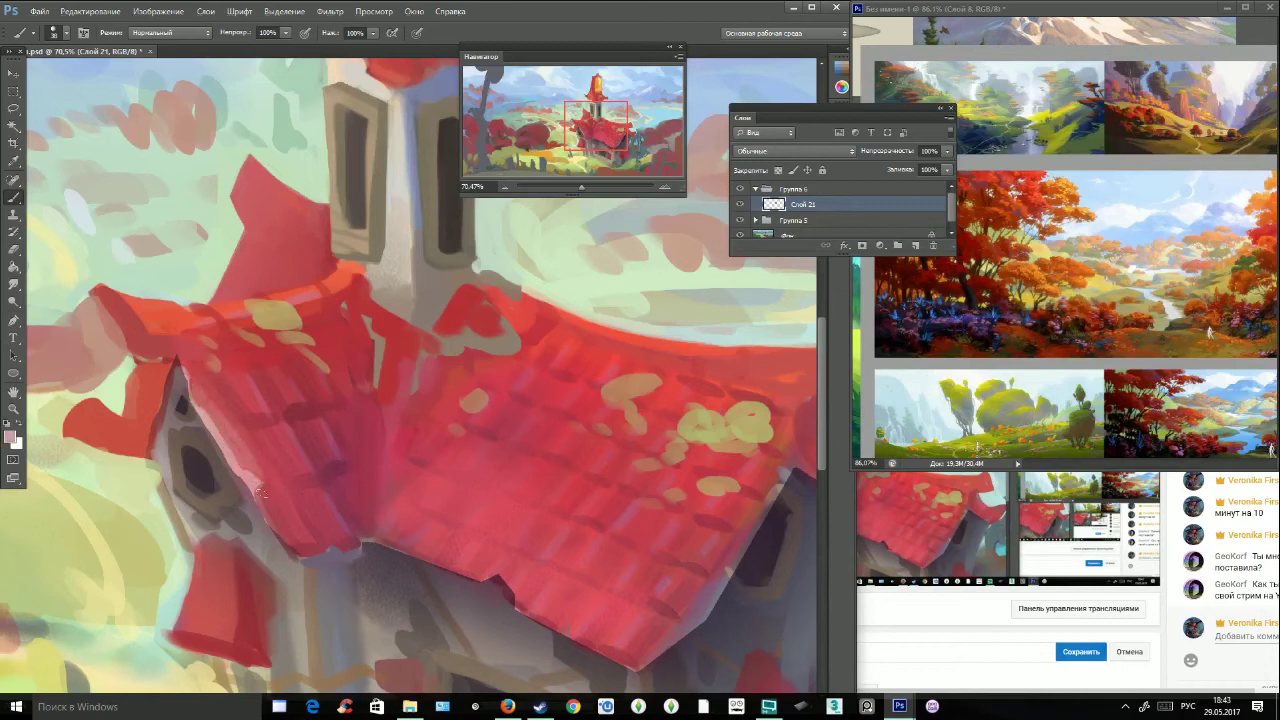
left_click_drag(228, 452, 252, 485)
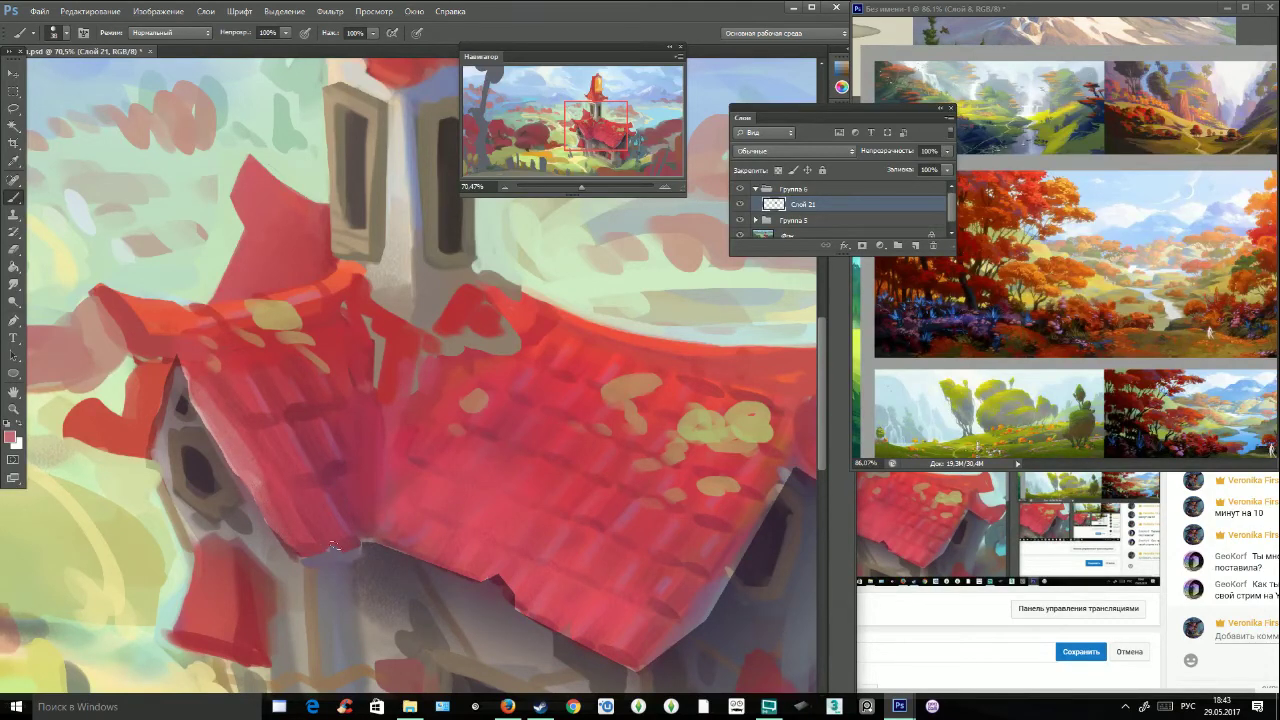
Paint sampled background green over the muted red shape beside the roof's left end with a larger brush.
left_click(70, 33)
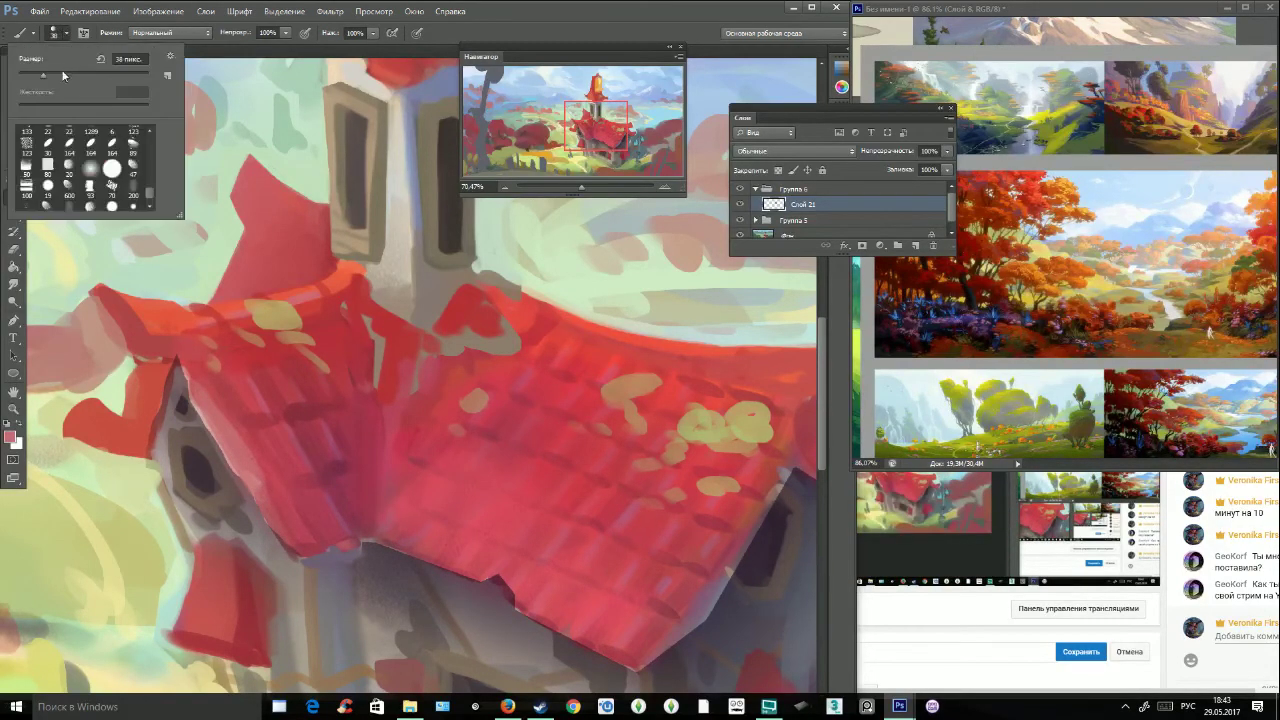
left_click(573, 134)
left_click_drag(573, 134, 578, 120)
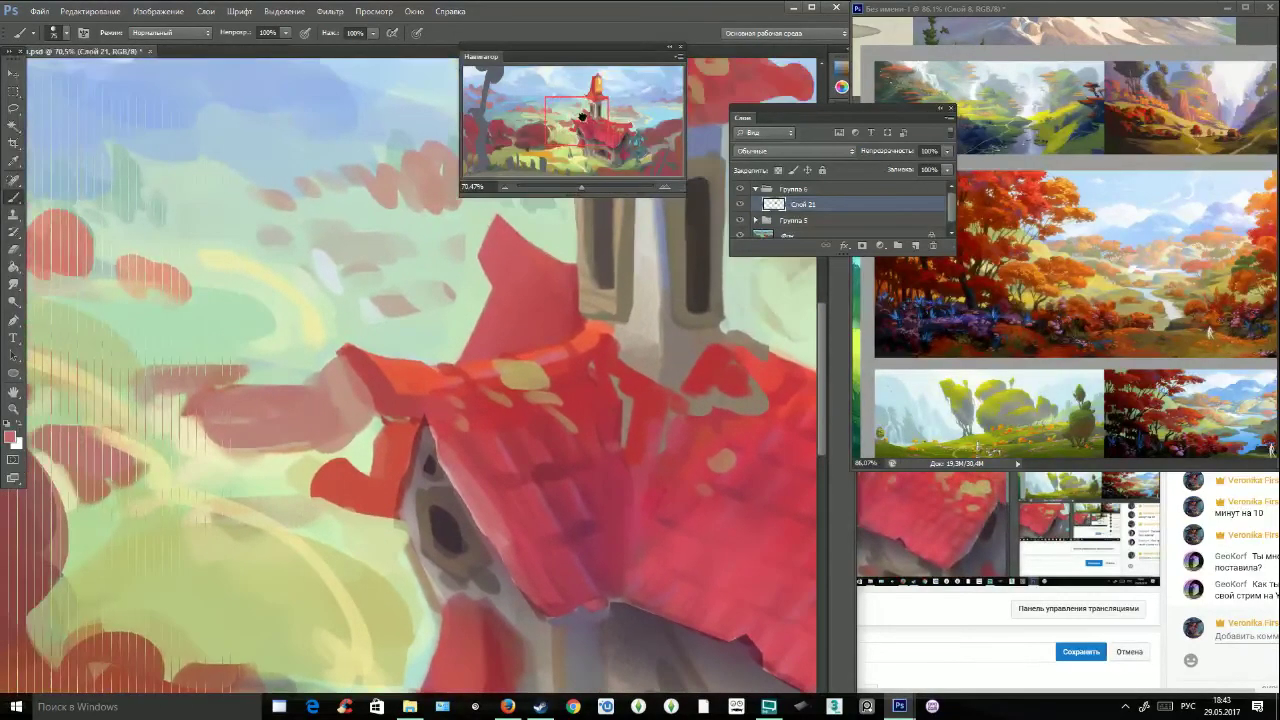
left_click(577, 128)
left_click(292, 285, "alt")
mouse_move(292, 285)
left_mouse_down()
mouse_move(327, 292)
mouse_move(341, 332)
mouse_move(275, 372)
mouse_move(315, 367)
mouse_move(330, 385)
mouse_move(290, 420)
mouse_move(315, 420)
left_mouse_up()
Paint the left eave and the gable's sloping roof edge with sampled dark and bright reds.
left_click(381, 404, "alt")
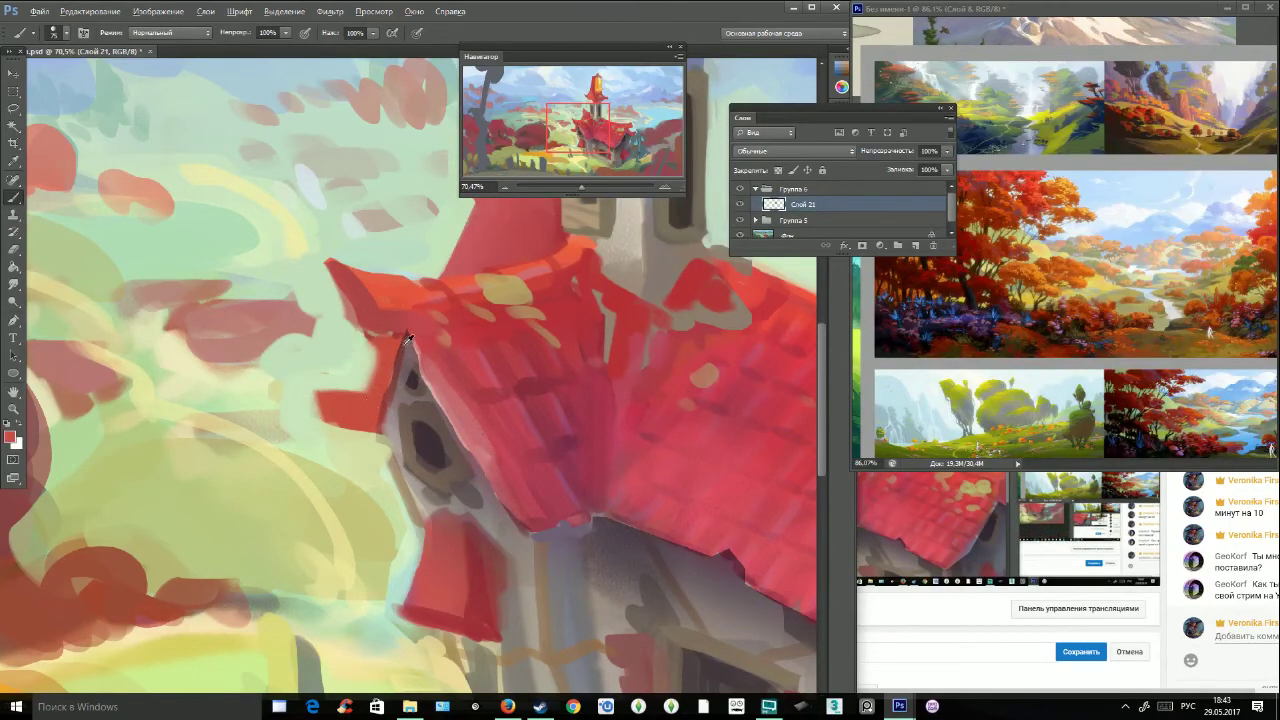
mouse_move(408, 338)
left_mouse_down()
mouse_move(388, 345)
mouse_move(366, 418)
mouse_move(326, 417)
left_mouse_up()
left_click_drag(410, 342, 494, 490)
left_click_drag(461, 431, 523, 524)
left_click(503, 457, "alt")
left_click_drag(428, 350, 520, 505)
Sharpen the roof's left end and the gable wall's outer edge with sampled pale green background colours.
left_click(343, 240, "alt")
mouse_move(343, 245)
left_mouse_down()
mouse_move(335, 285)
mouse_move(350, 332)
mouse_move(367, 337)
left_mouse_up()
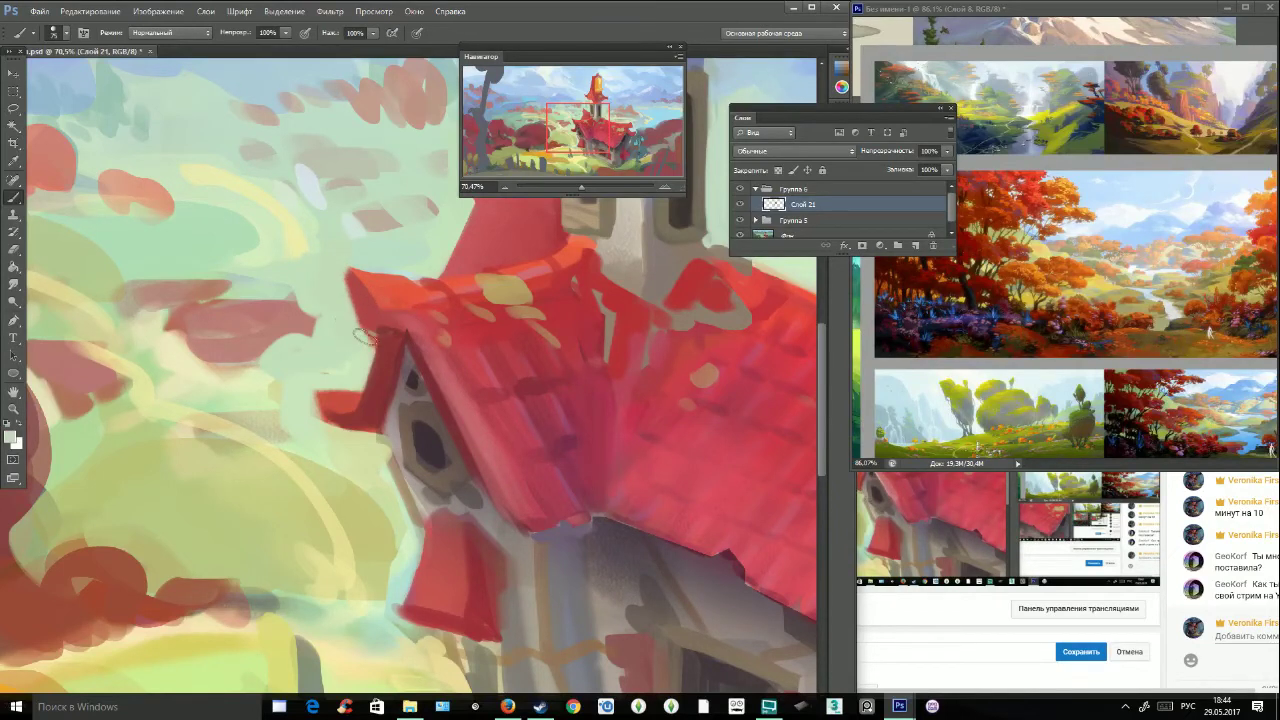
left_click_drag(378, 440, 407, 511)
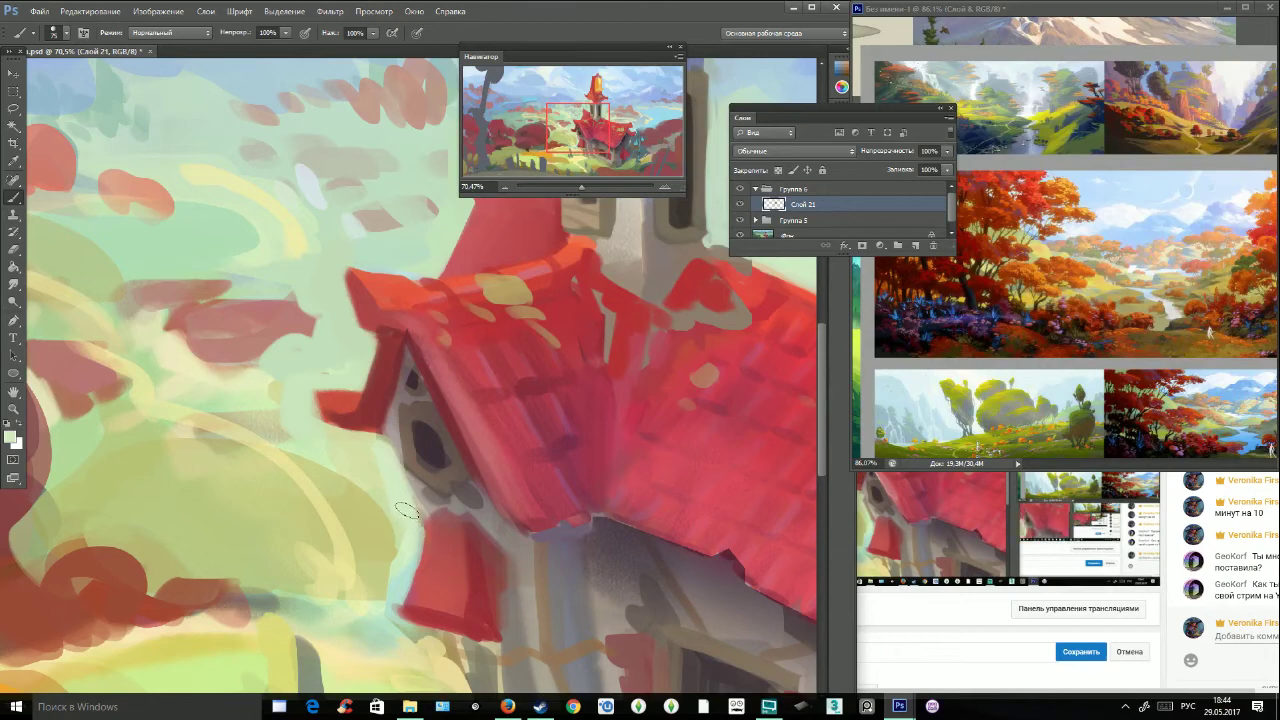
key("ctrl+z")
left_click(376, 466, "alt")
mouse_move(380, 446)
left_mouse_down()
mouse_move(412, 532)
mouse_move(408, 569)
left_mouse_up()
left_click_drag(413, 519, 405, 571)
left_click(379, 439, "alt")
left_click_drag(381, 446, 424, 580)
left_click_drag(430, 529, 408, 596)
Clean up the house's lower left outline with sampled green and yellow background colours.
left_click_drag(585, 122, 596, 124)
mouse_move(282, 524)
left_mouse_down()
mouse_move(275, 587)
mouse_move(312, 560)
left_mouse_up()
left_click(262, 524, "alt")
mouse_move(267, 523)
left_mouse_down()
mouse_move(249, 592)
mouse_move(316, 617)
left_mouse_up()
left_click(247, 358, "alt")
left_click(257, 576, "alt")
left_click_drag(257, 584, 260, 615)
left_click(236, 532, "alt")
left_click_drag(246, 536, 258, 595)
Lasso the gable wall's outer strip above the red shutter, repaint it in wall grey, and clear the selection.
left_click_drag(562, 108, 571, 122)
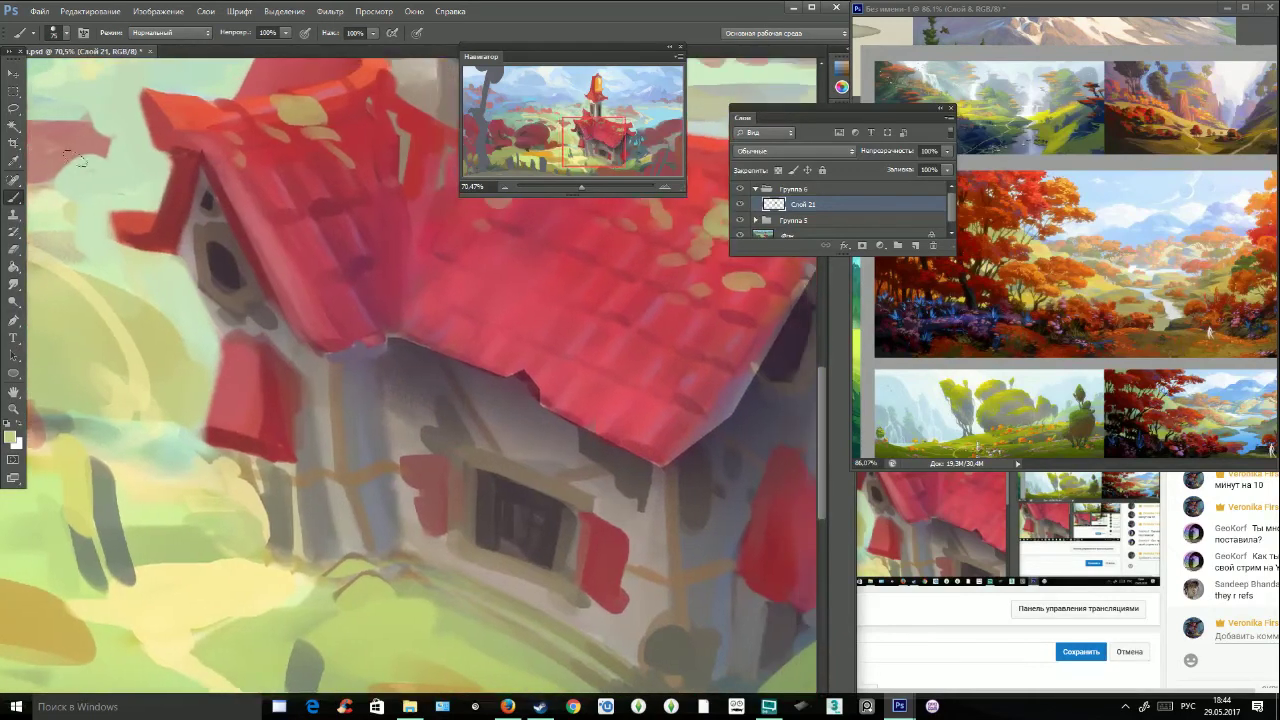
key("l")
left_click_drag(180, 255, 220, 352)
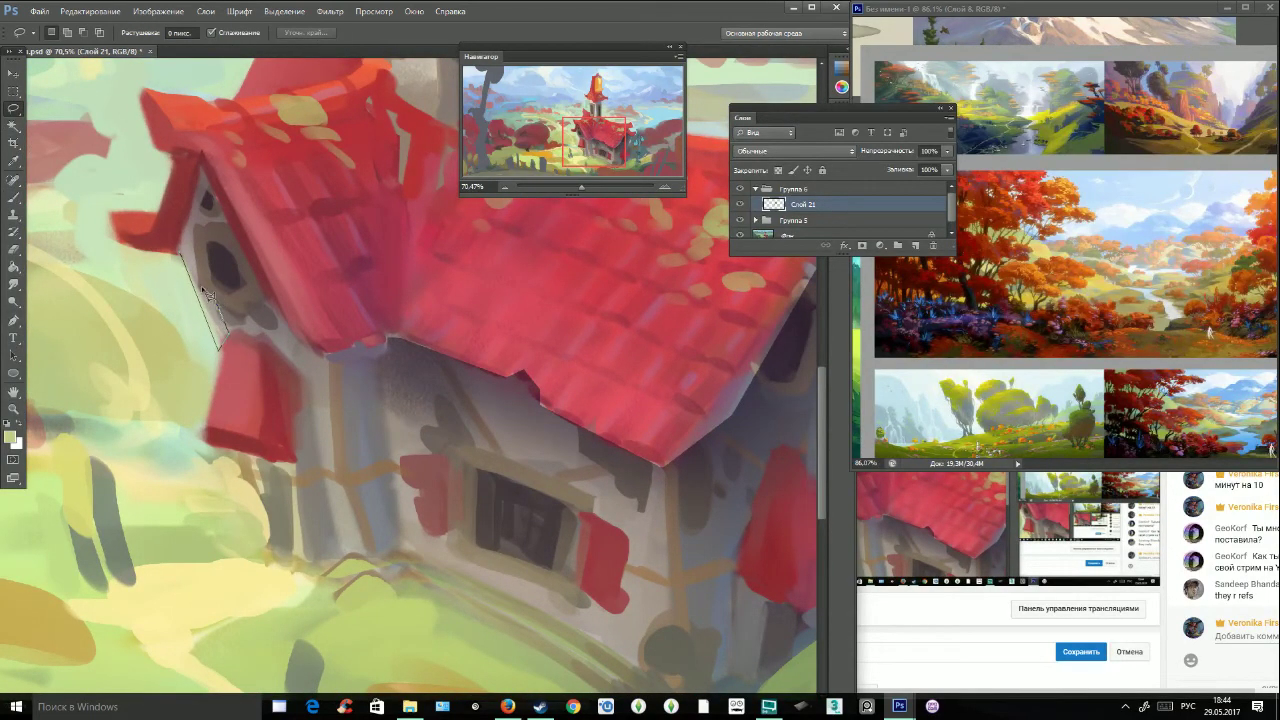
left_click_drag(181, 250, 181, 248)
key("b")
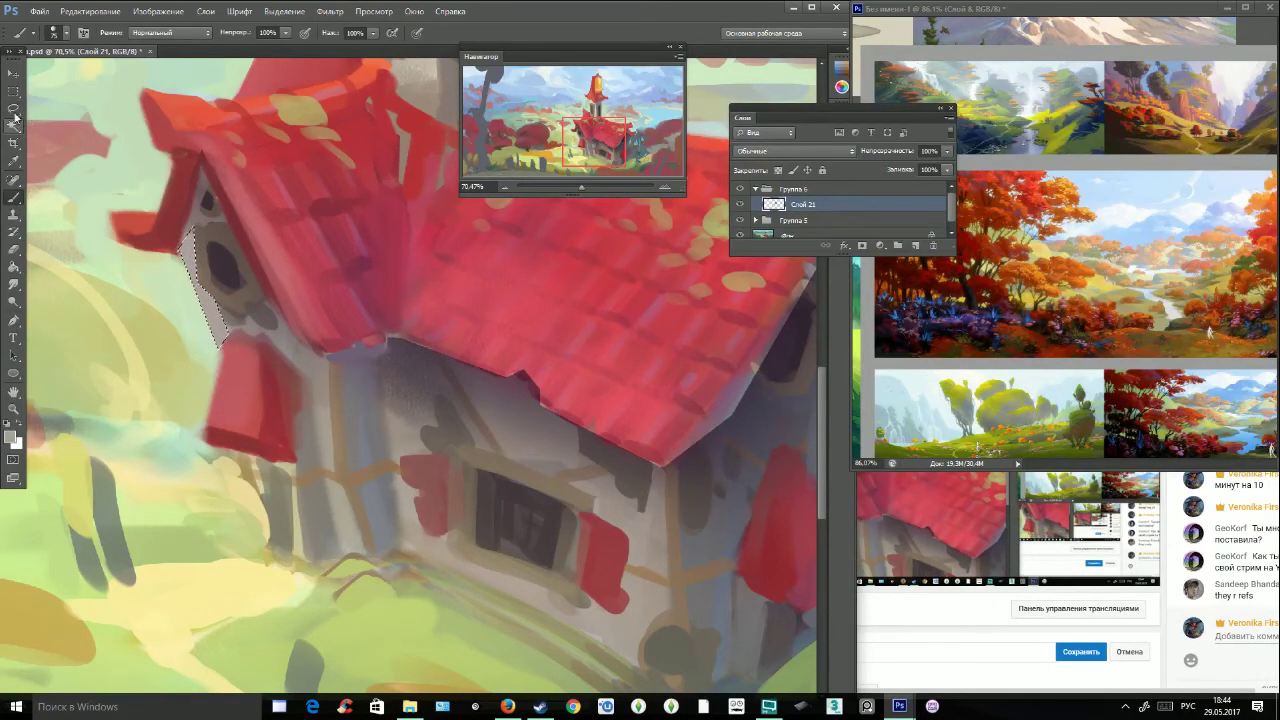
key("ctrl+d")
Lasso the red shutter on the house's left wall and fill it with a red sampled from it.
key("l")
left_click_drag(220, 344, 200, 439)
mouse_move(266, 471)
left_mouse_down()
mouse_move(293, 469)
mouse_move(304, 378)
mouse_move(305, 393)
left_mouse_up()
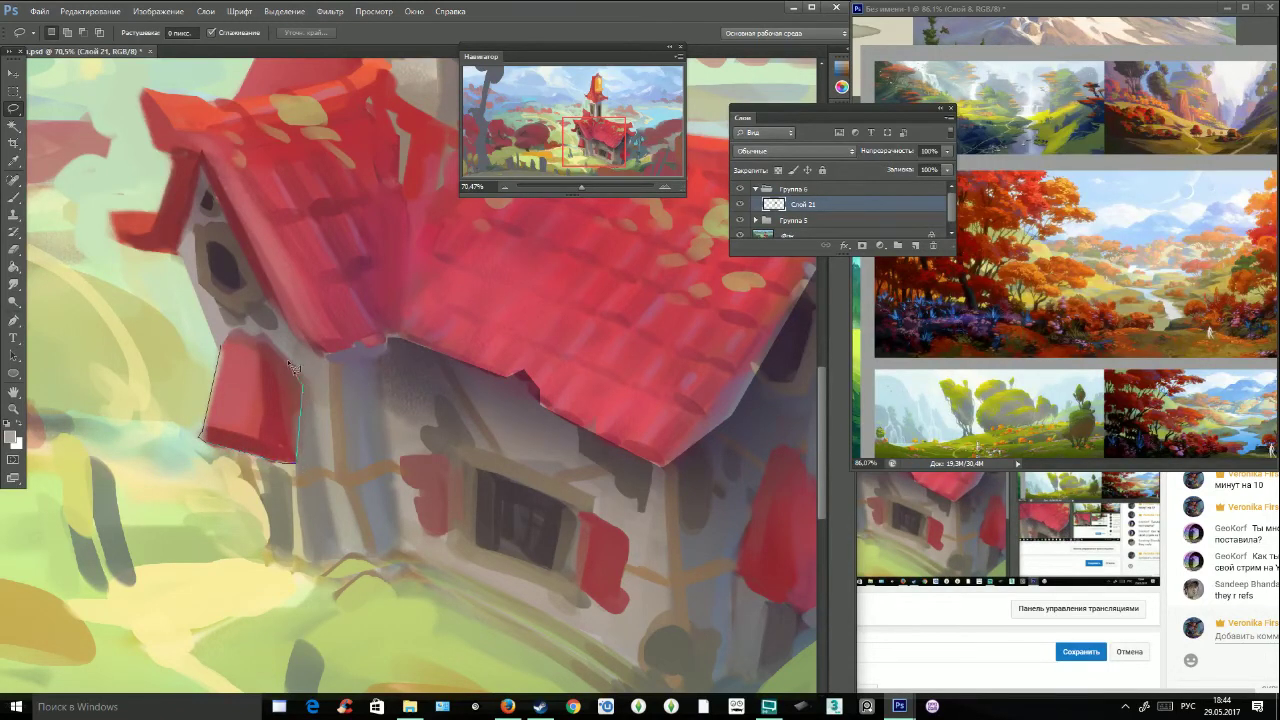
left_click_drag(227, 345, 222, 340)
left_click(14, 197)
left_click(231, 410, "alt")
mouse_move(231, 410)
left_mouse_down()
mouse_move(230, 440)
mouse_move(262, 448)
mouse_move(292, 440)
mouse_move(298, 395)
left_mouse_up()
Shade the shutter with sampled darker and lighter reds using a larger brush, and clear the selection.
left_click(66, 33)
left_click(92, 79)
left_click(262, 262, "alt")
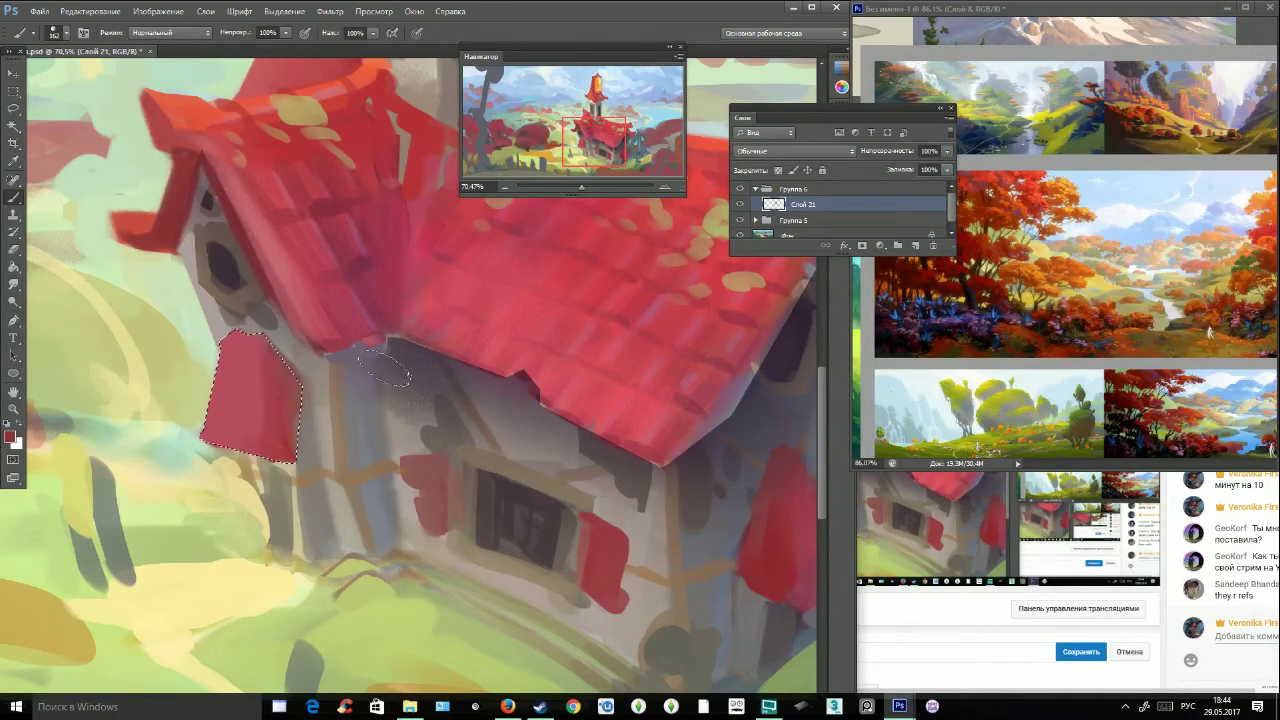
mouse_move(275, 376)
left_mouse_down()
mouse_move(277, 436)
mouse_move(265, 345)
left_mouse_up()
left_click_drag(272, 448, 203, 436)
left_click(226, 386, "alt")
mouse_move(226, 390)
left_mouse_down()
mouse_move(247, 338)
mouse_move(252, 428)
left_mouse_up()
left_click(13, 107)
left_click(245, 422)
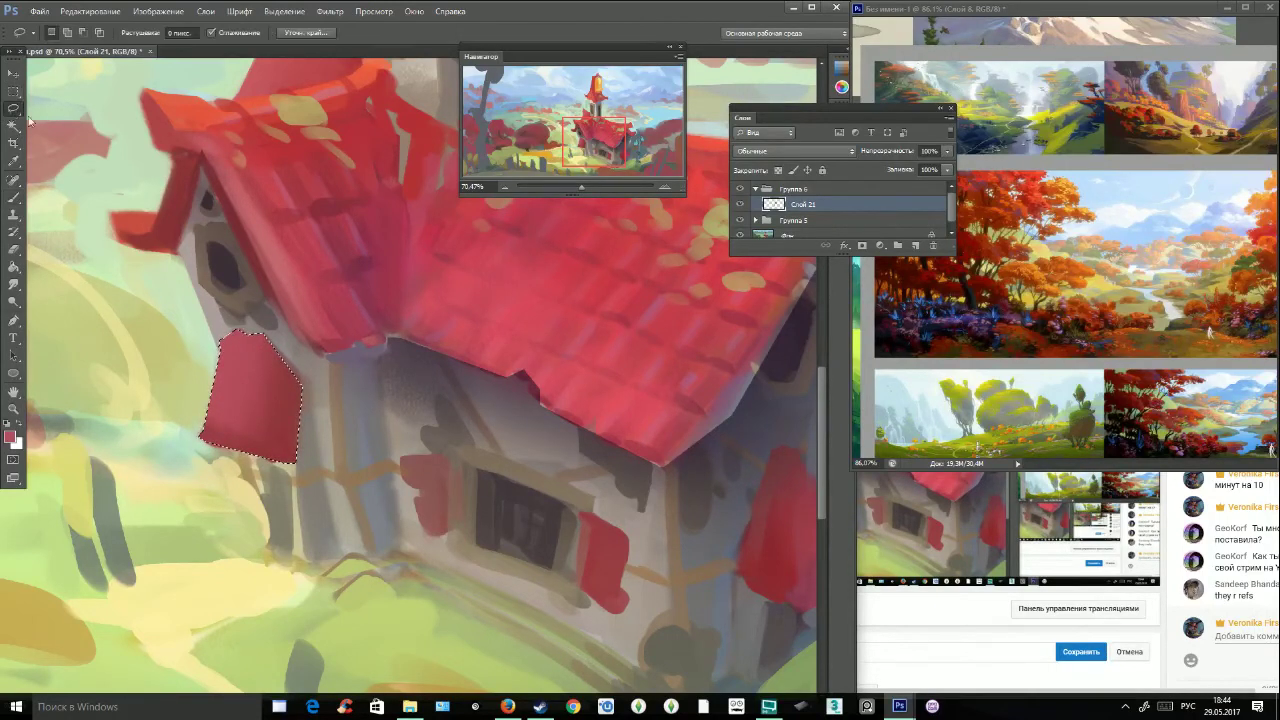
Lasso the wall section below the red shutter and cover its old strokes with a sampled light grey.
mouse_move(257, 493)
left_mouse_down()
mouse_move(270, 558)
mouse_move(312, 568)
mouse_move(341, 555)
mouse_move(314, 395)
left_mouse_up()
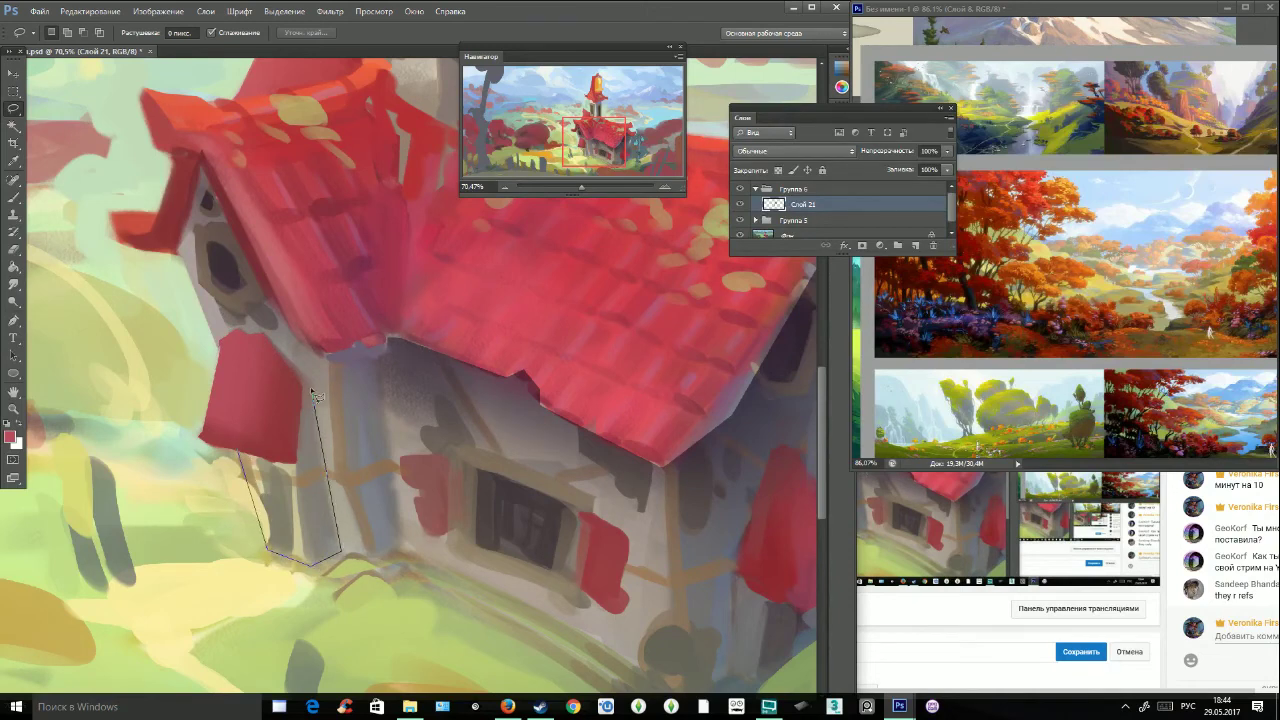
left_click_drag(298, 470, 240, 455)
key("b")
left_click(66, 33)
left_click(112, 168)
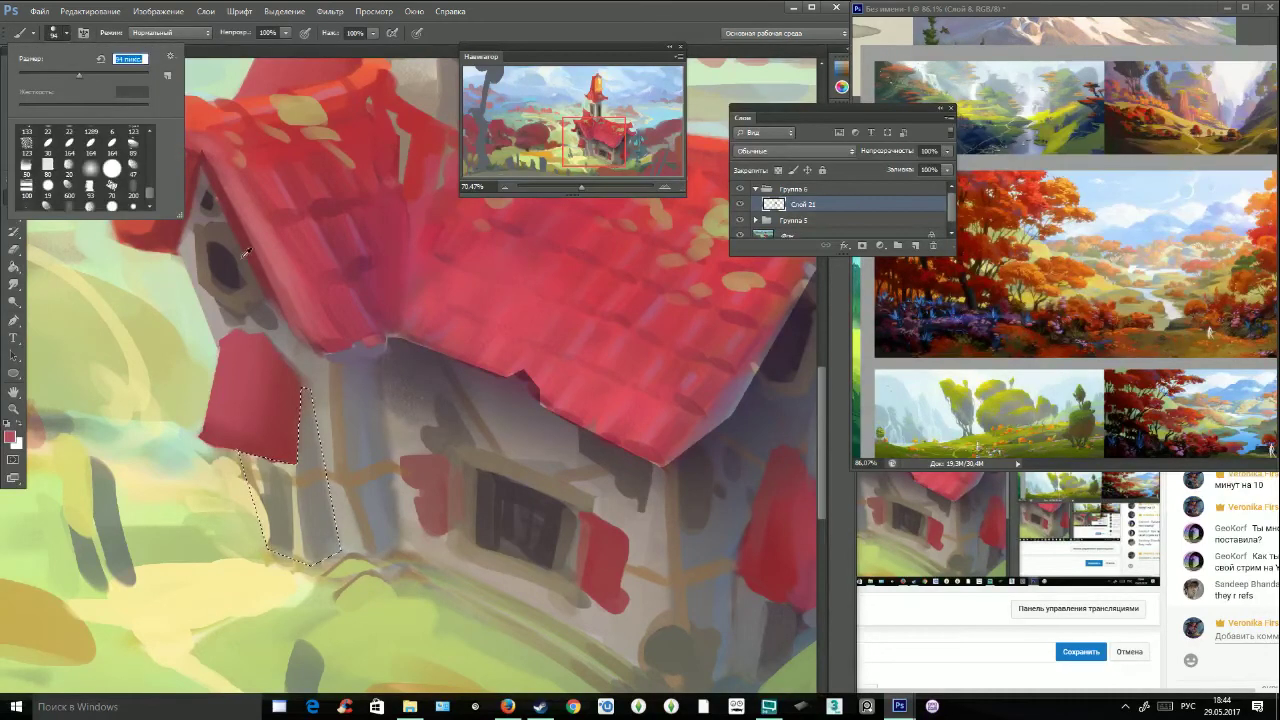
left_click(232, 466, "alt")
mouse_move(257, 467)
left_mouse_down()
mouse_move(276, 465)
mouse_move(248, 464)
mouse_move(272, 515)
mouse_move(292, 500)
mouse_move(305, 550)
mouse_move(330, 525)
left_mouse_up()
Shade the wall section below the shutter with sampled darker greys along its inner side, and clear the selection.
left_click(221, 314, "alt")
left_click(399, 376, "alt")
left_click_drag(312, 392, 328, 545)
left_click_drag(312, 465, 310, 555)
left_click(270, 407, "alt")
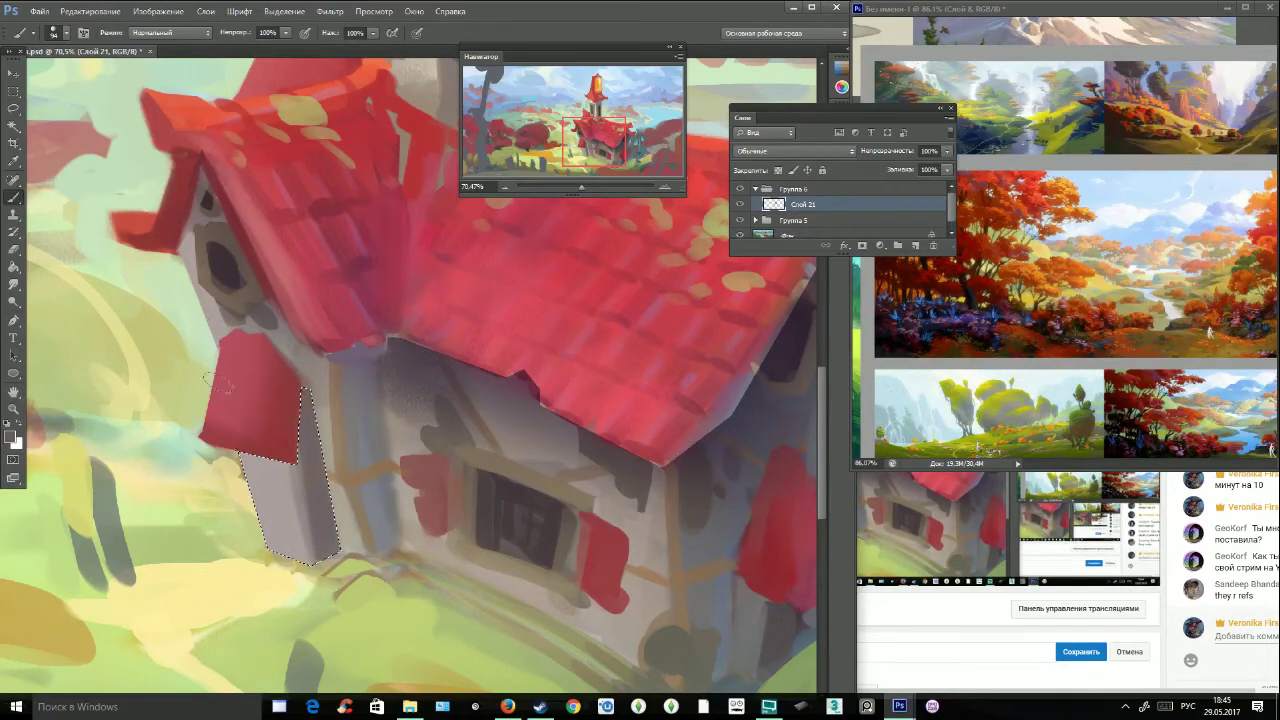
mouse_move(298, 458)
left_mouse_down()
mouse_move(253, 452)
mouse_move(300, 498)
left_mouse_up()
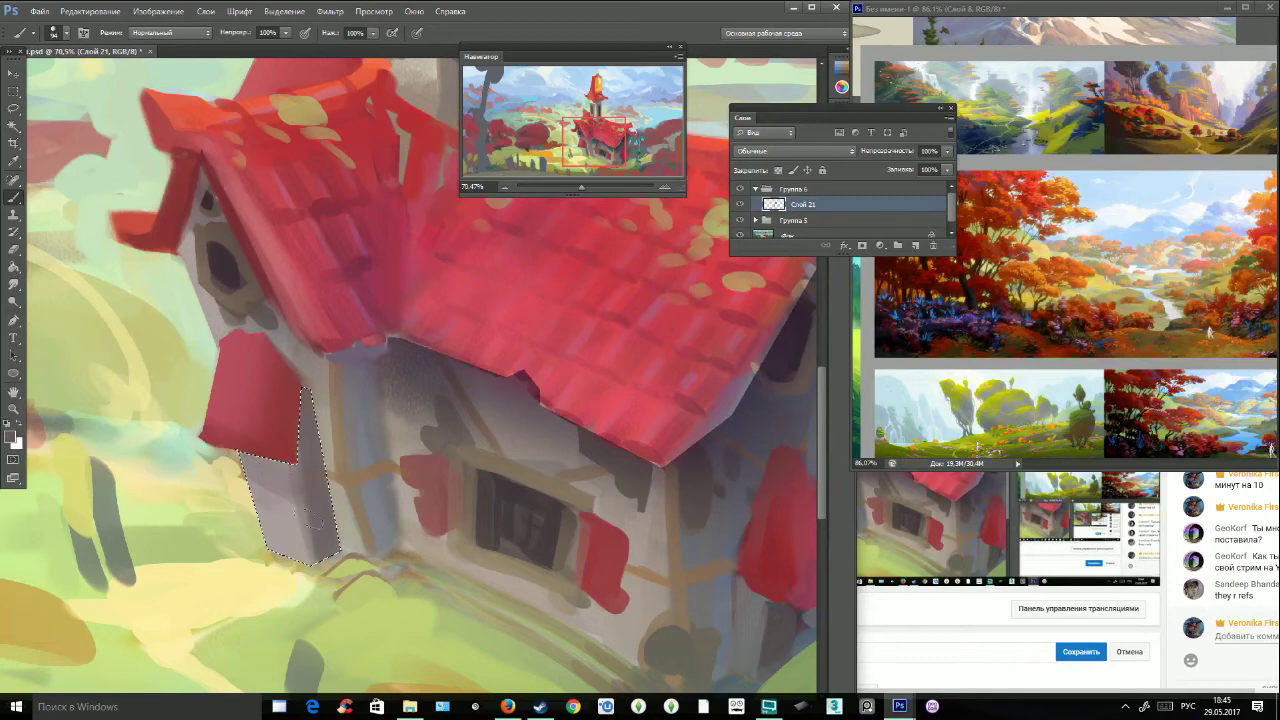
left_click(13, 108)
left_click(102, 160)
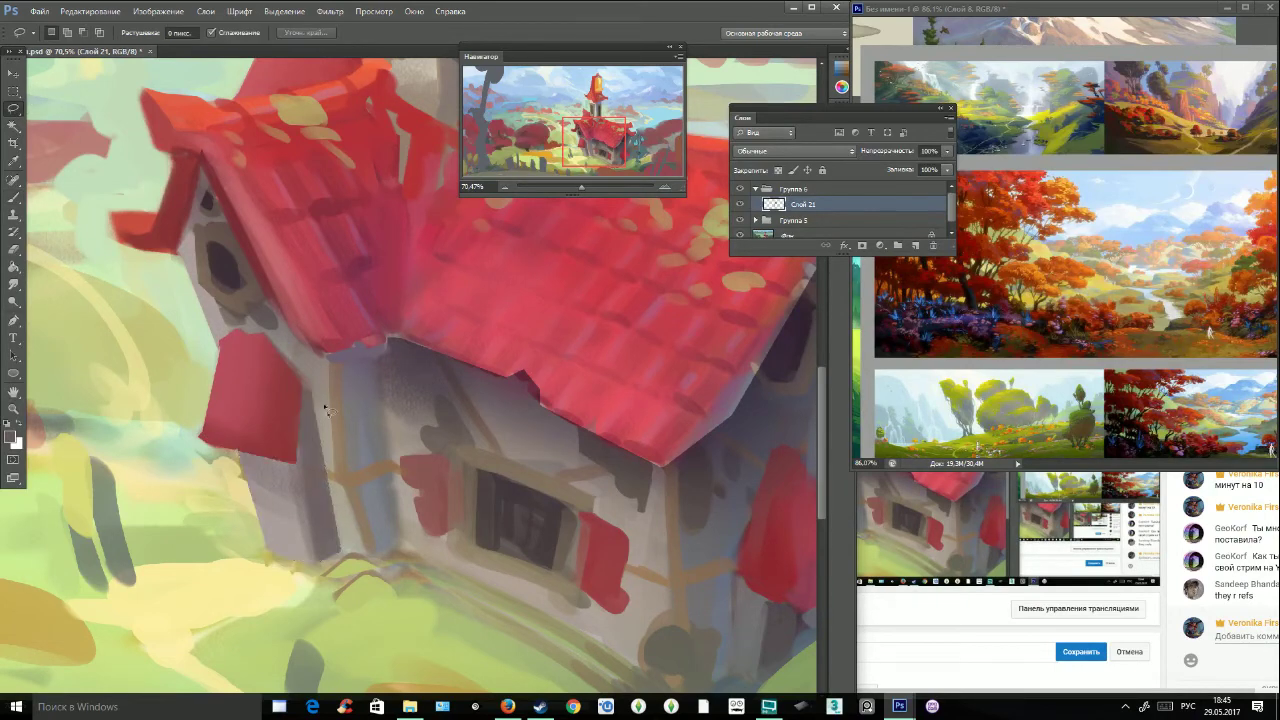
Lasso the narrow wall strip at the inner corner under the roof, cover it with a sampled blue-grey, and clear the selection.
mouse_move(332, 352)
left_mouse_down()
mouse_move(338, 450)
mouse_move(378, 564)
mouse_move(398, 476)
mouse_move(393, 345)
mouse_move(333, 358)
mouse_move(358, 372)
mouse_move(366, 445)
left_mouse_up()
key("b")
left_click(379, 515, "alt")
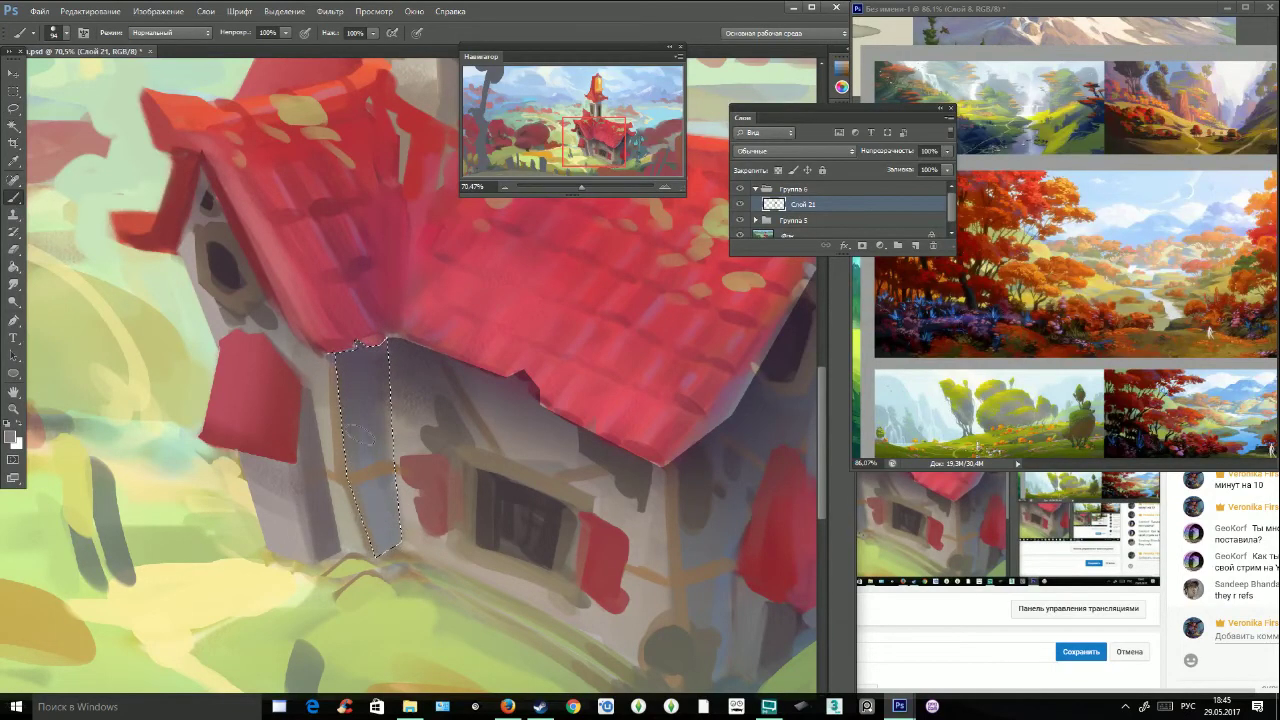
left_click_drag(384, 350, 366, 426)
key("l")
key("ctrl+d")
Lasso the front wall below the roof edge, leaving the window and both red shutters out of the selection.
left_click_drag(580, 148, 595, 150)
mouse_move(202, 313)
left_mouse_down()
mouse_move(218, 530)
mouse_move(458, 652)
mouse_move(455, 636)
left_mouse_up()
mouse_move(482, 594)
left_mouse_down()
mouse_move(476, 440)
mouse_move(360, 388)
mouse_move(355, 372)
left_mouse_up()
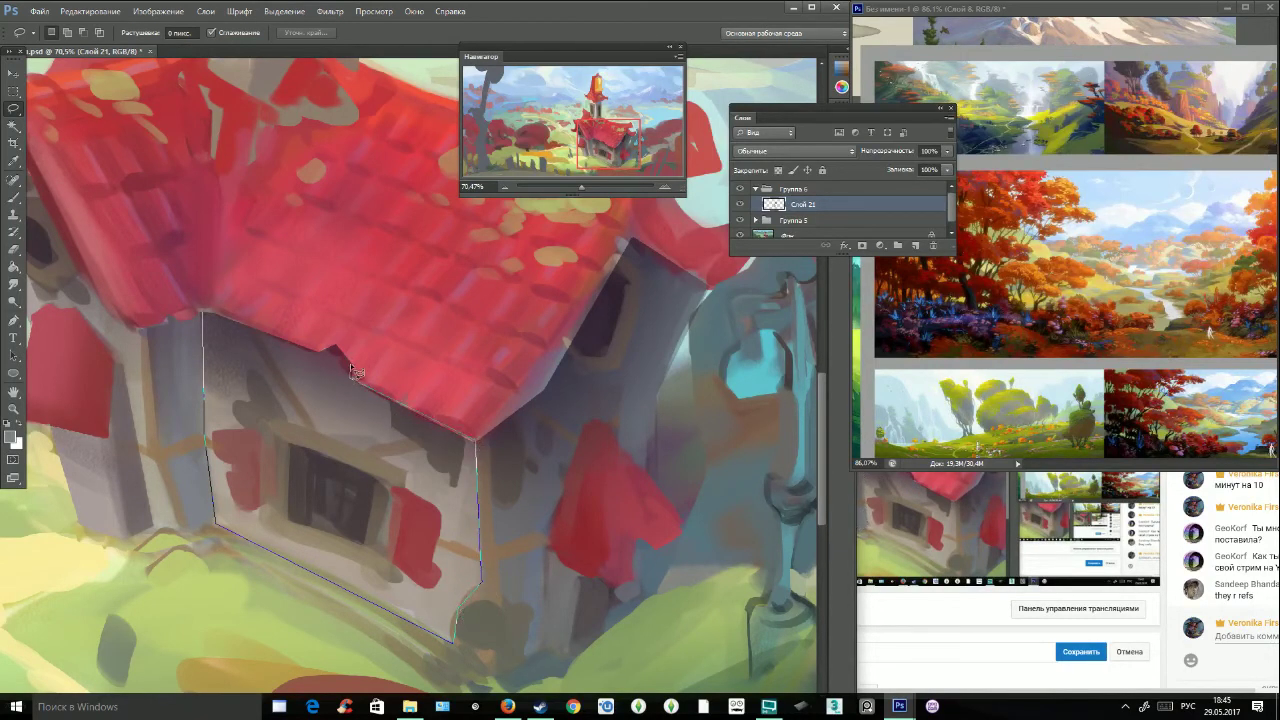
left_click_drag(265, 327, 203, 313)
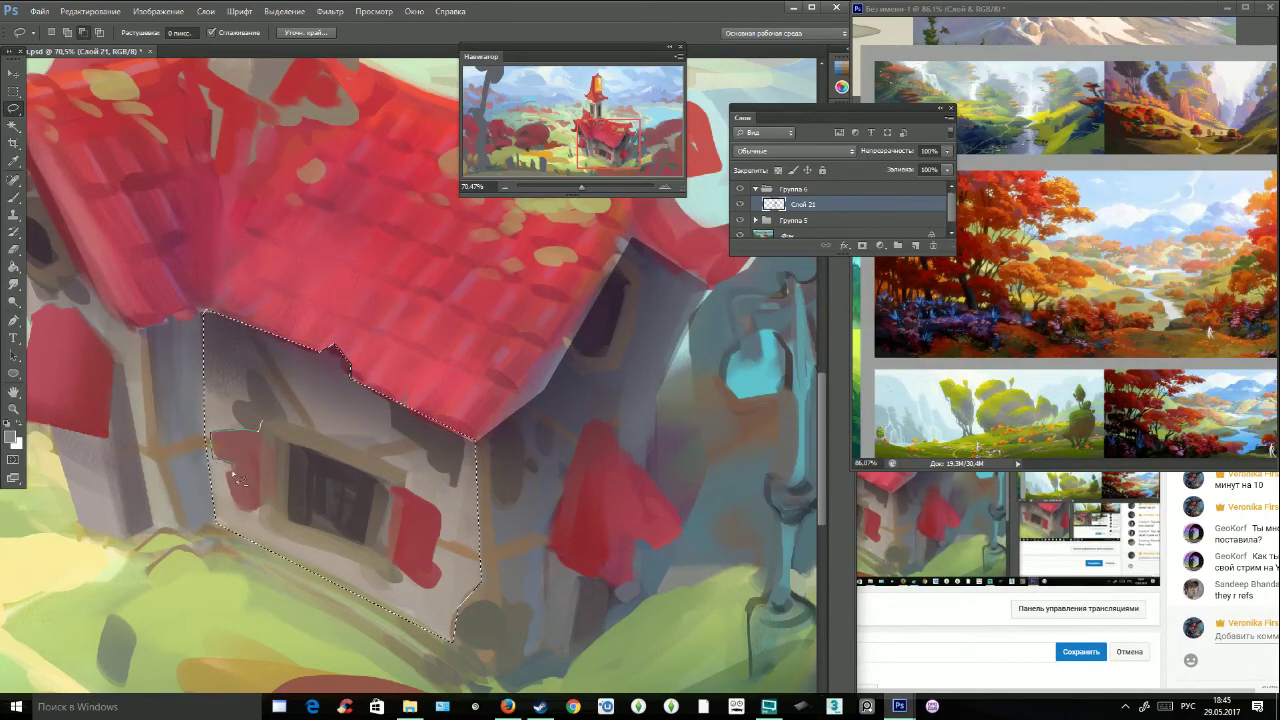
left_click_drag(262, 527, 421, 592)
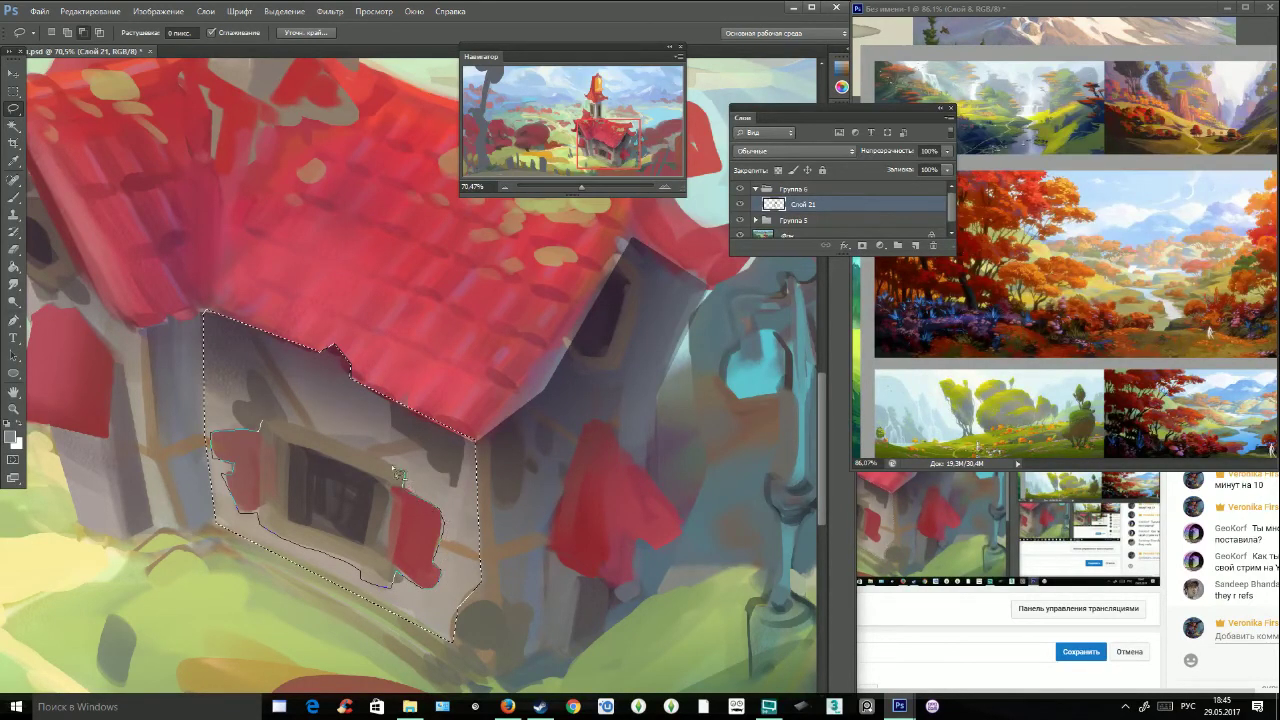
left_click_drag(278, 428, 268, 425)
left_click(13, 203)
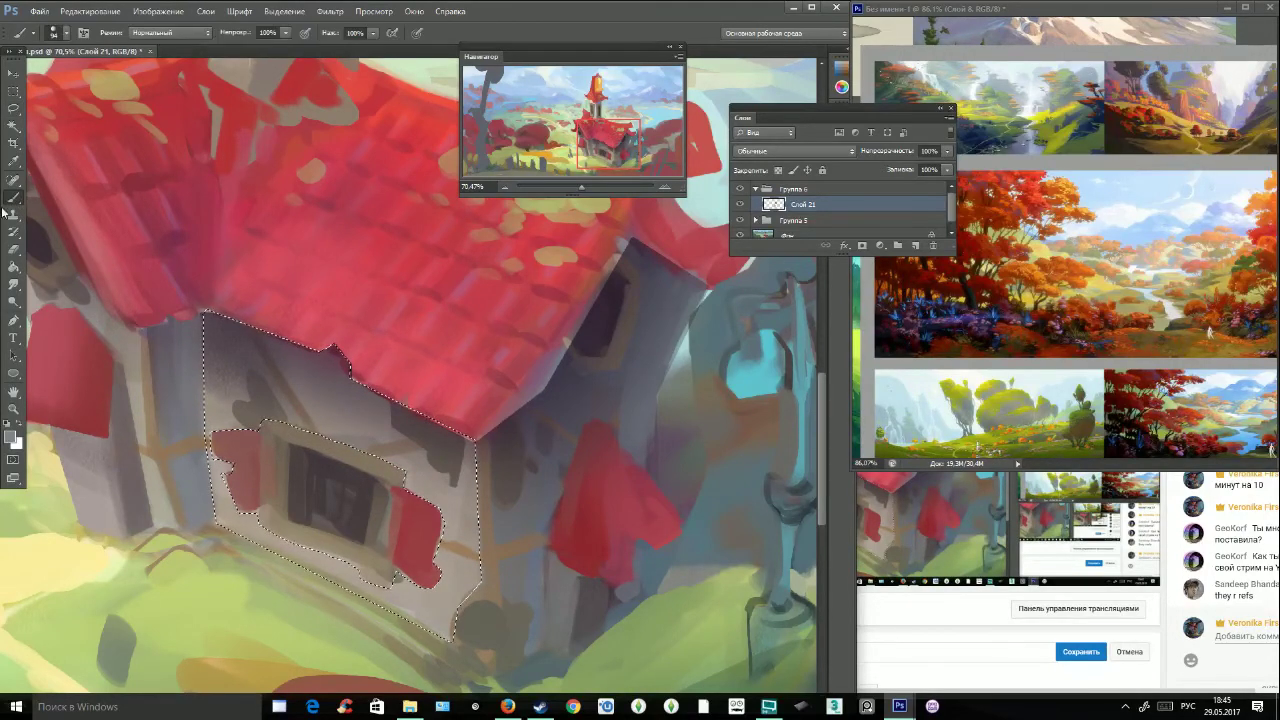
Repaint the front wall with sampled light and darker greys, under the roof edge and along the area below the window.
key("ctrl+d")
left_click(219, 517, "alt")
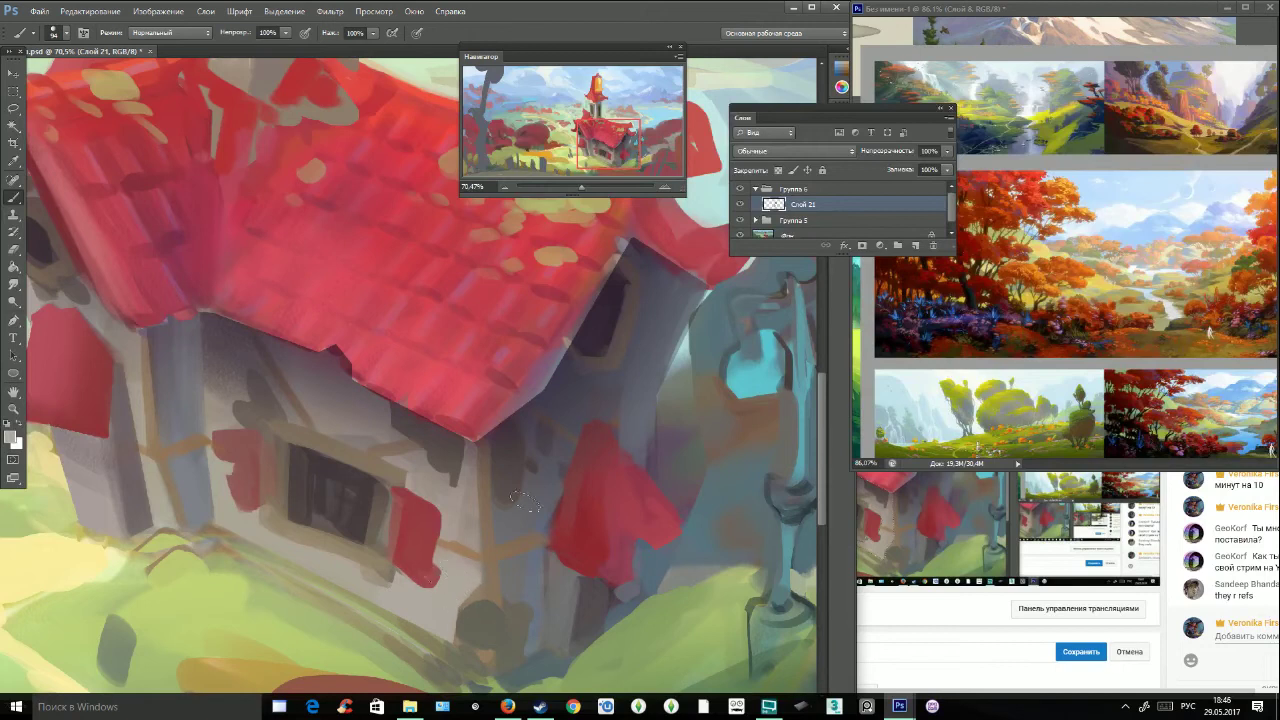
mouse_move(221, 342)
left_mouse_down()
mouse_move(215, 324)
mouse_move(254, 361)
left_mouse_up()
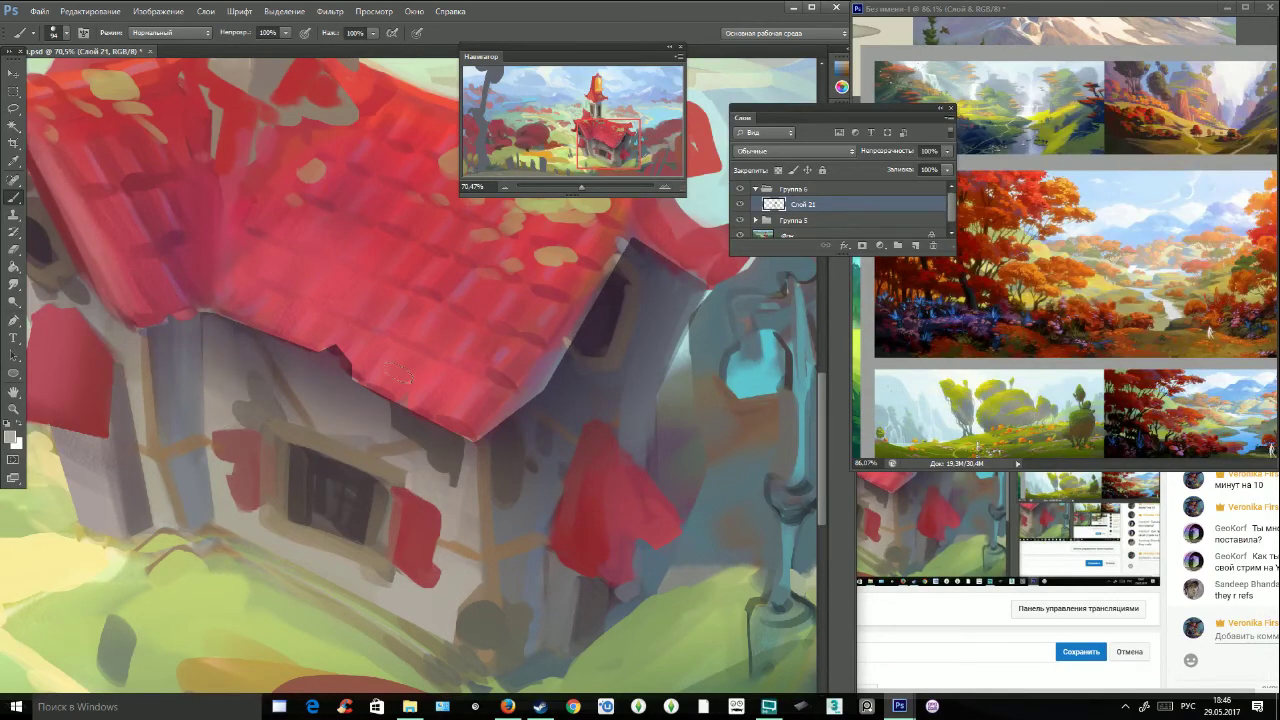
left_click(330, 366, "alt")
mouse_move(285, 361)
left_mouse_down()
mouse_move(334, 368)
mouse_move(317, 343)
mouse_move(246, 360)
left_mouse_up()
key("ctrl+z")
mouse_move(230, 317)
left_mouse_down()
mouse_move(234, 413)
mouse_move(255, 426)
mouse_move(216, 404)
mouse_move(222, 293)
left_mouse_up()
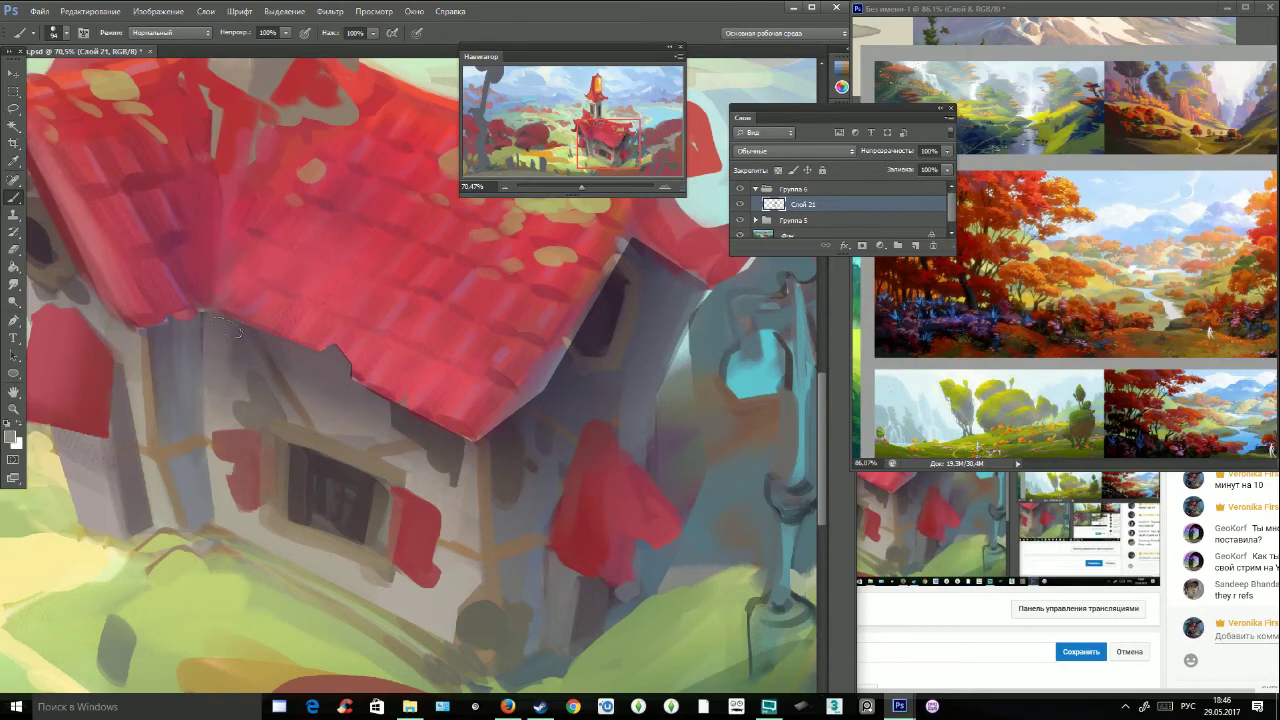
left_click(247, 320, "alt")
mouse_move(263, 522)
left_mouse_down()
mouse_move(354, 569)
mouse_move(320, 560)
mouse_move(282, 529)
mouse_move(368, 572)
left_mouse_up()
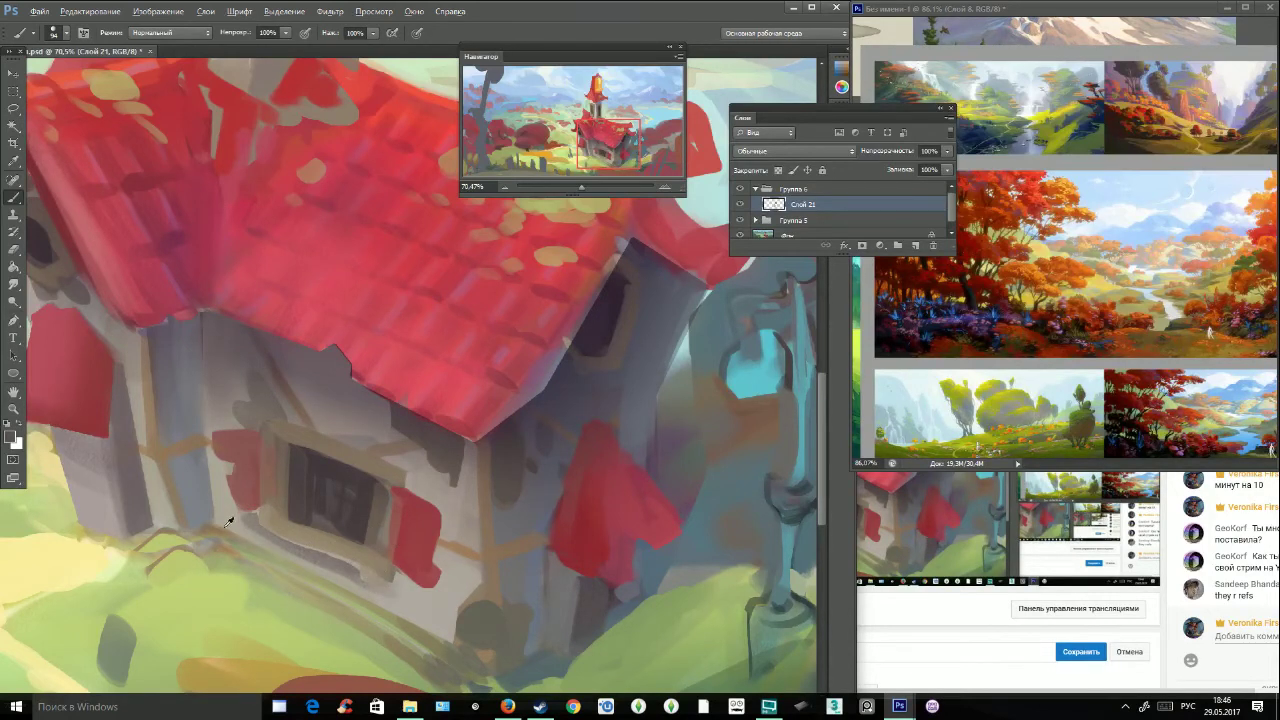
left_click_drag(240, 532, 400, 596)
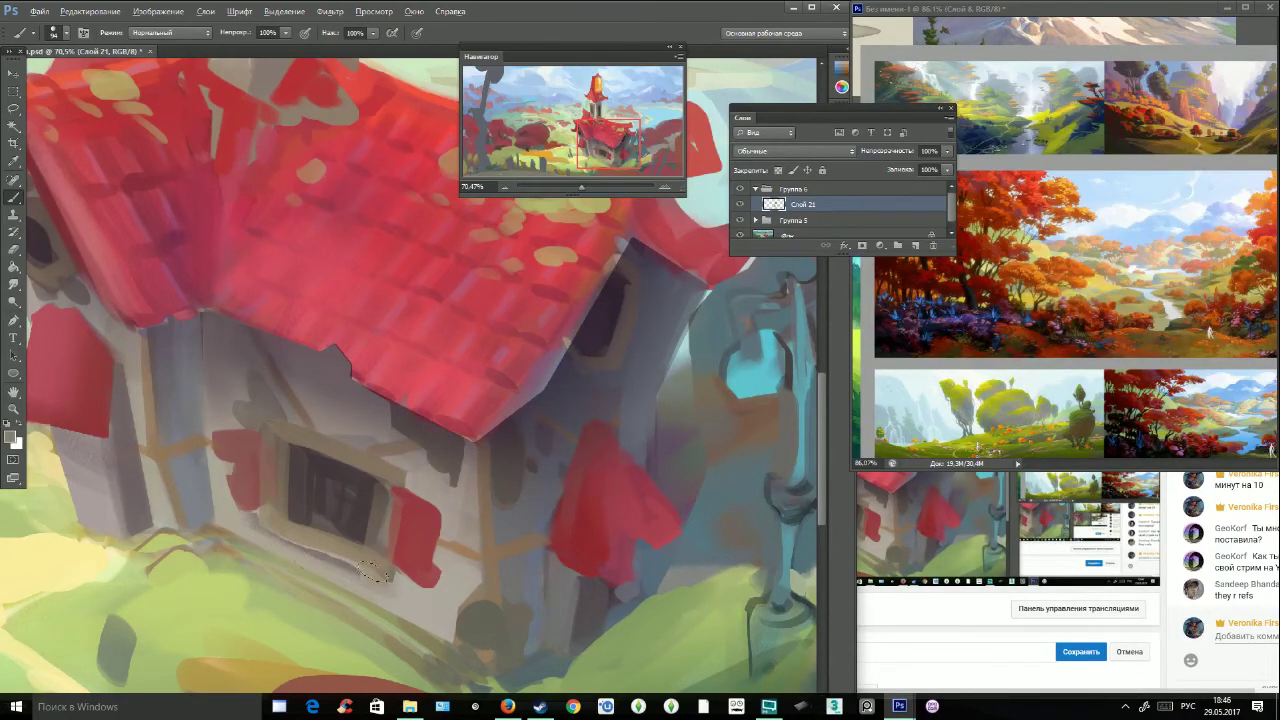
Lasso the shaded side wall, including its small window and red shutter, from the gable peak down to the grass.
key("l")
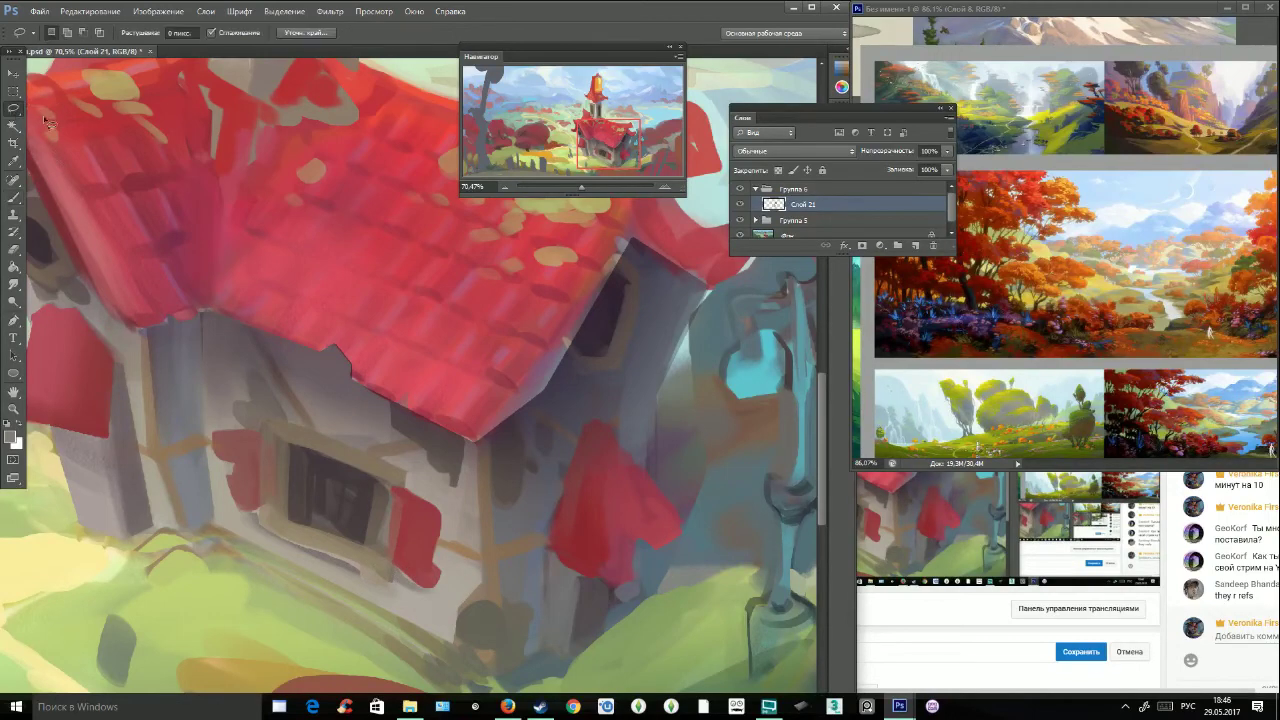
left_click_drag(597, 137, 616, 134)
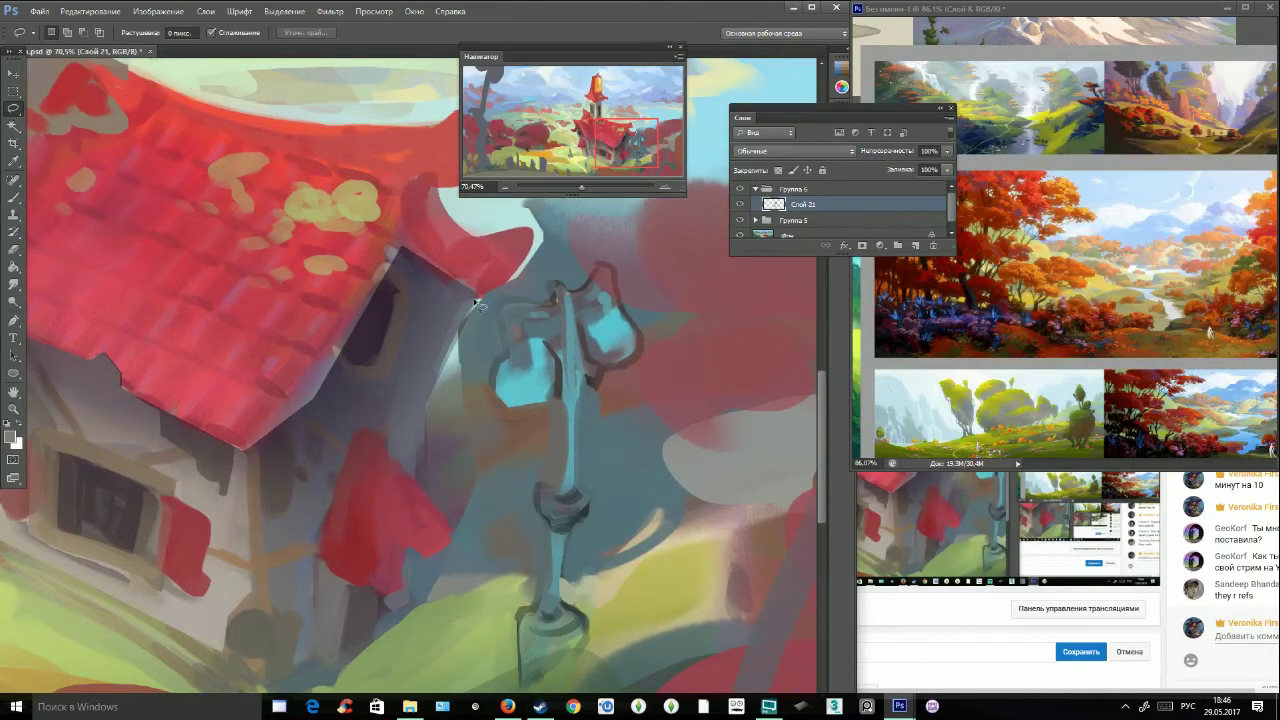
left_click(424, 401)
left_click(418, 477)
left_click(406, 560)
left_click(401, 586)
scroll(388, 628, "down", 3)
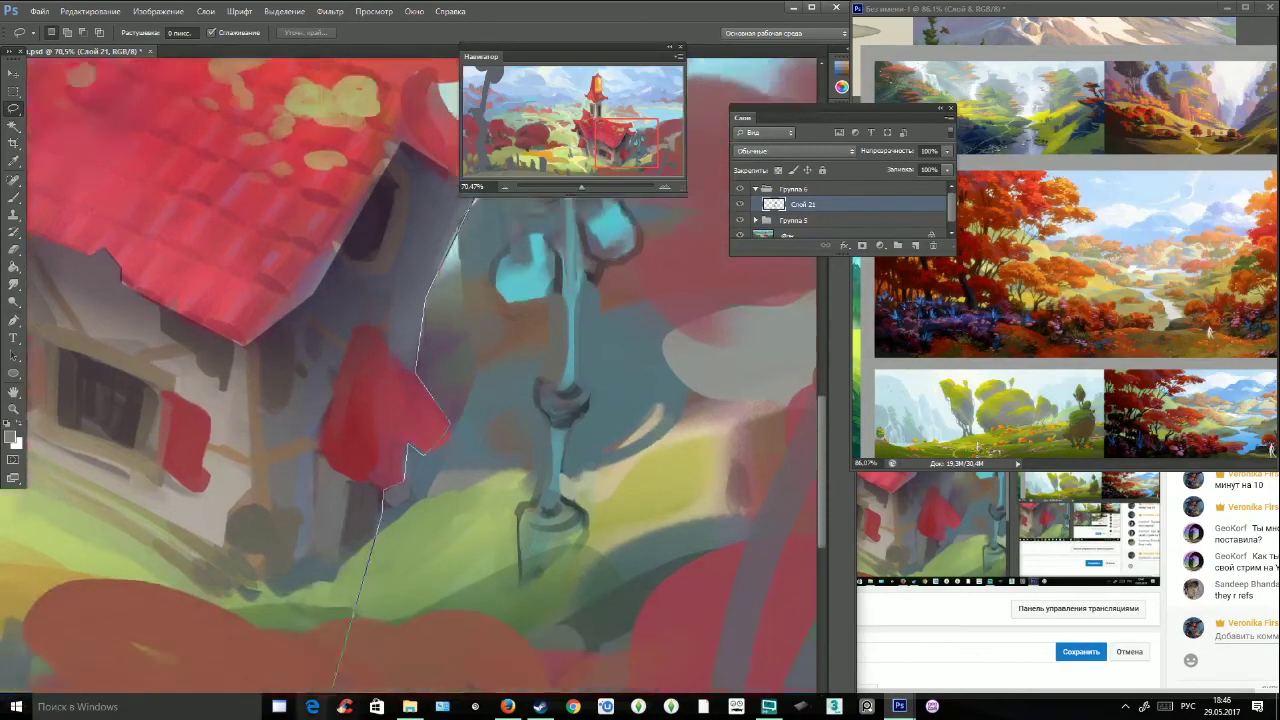
left_click(330, 478)
left_click(273, 490)
left_click(260, 235)
scroll(282, 71, "up", 5)
left_click(315, 530)
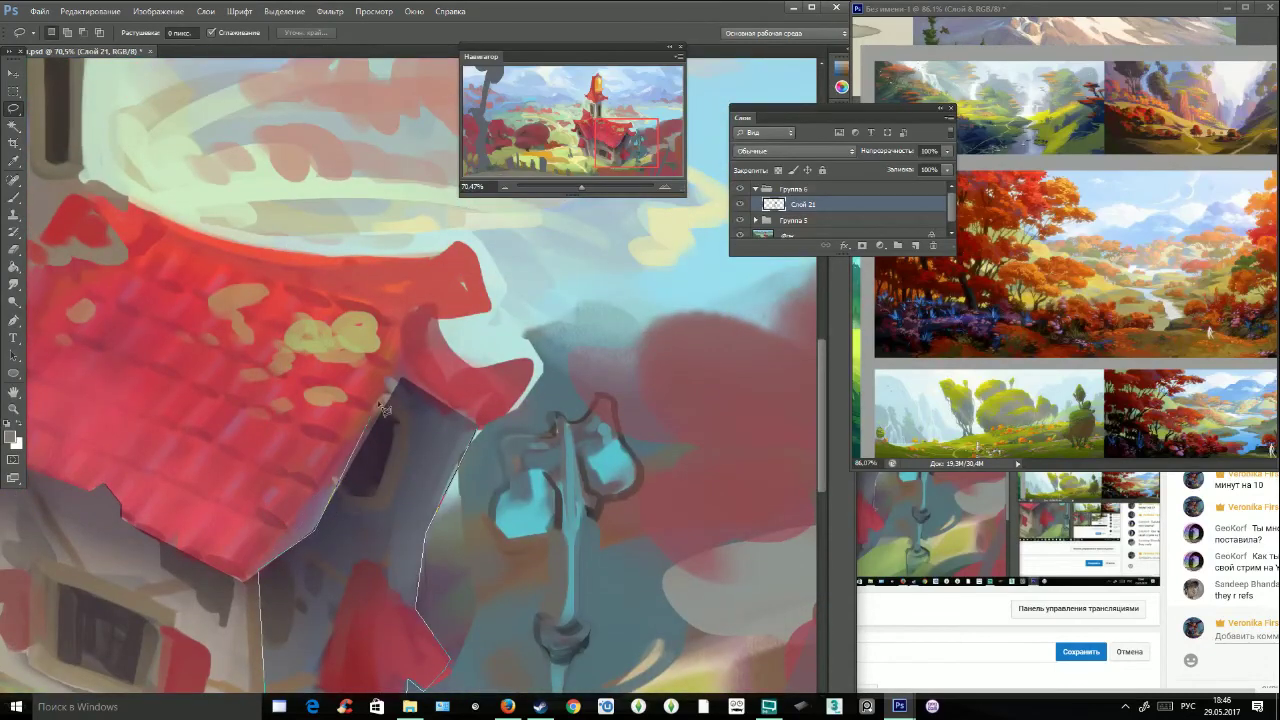
left_click(400, 379)
left_click(476, 430)
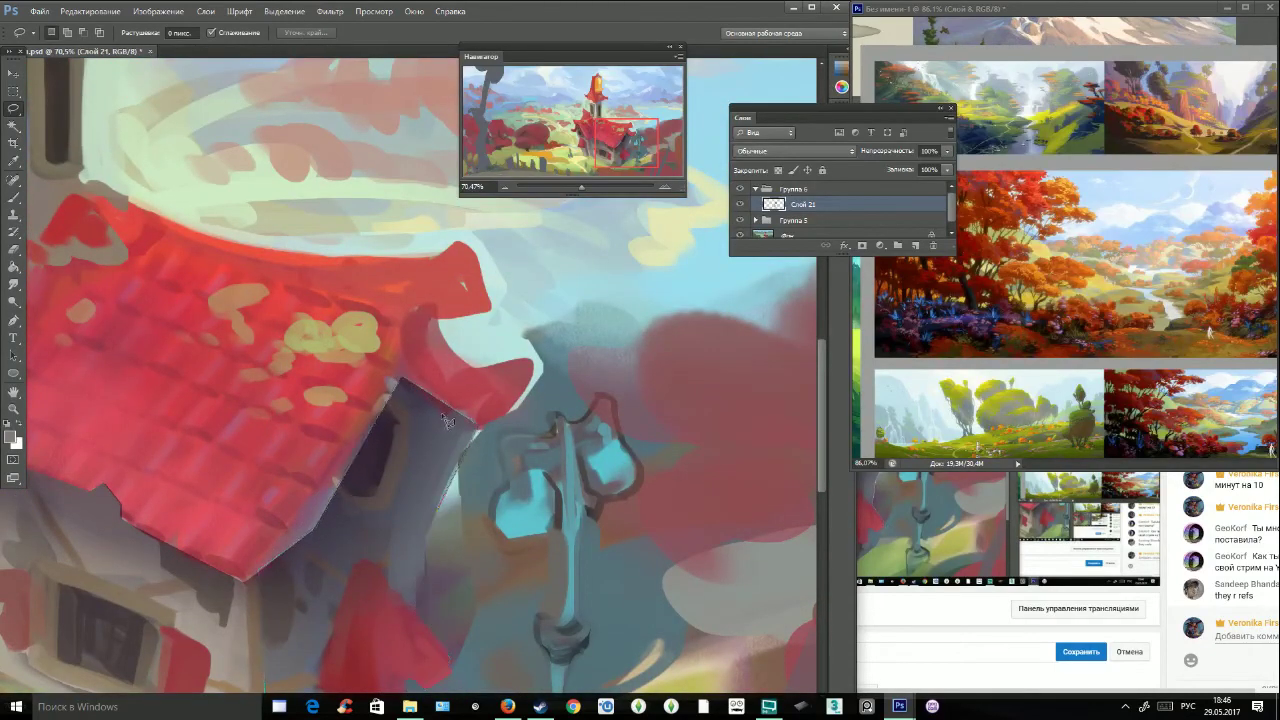
left_click(22, 199)
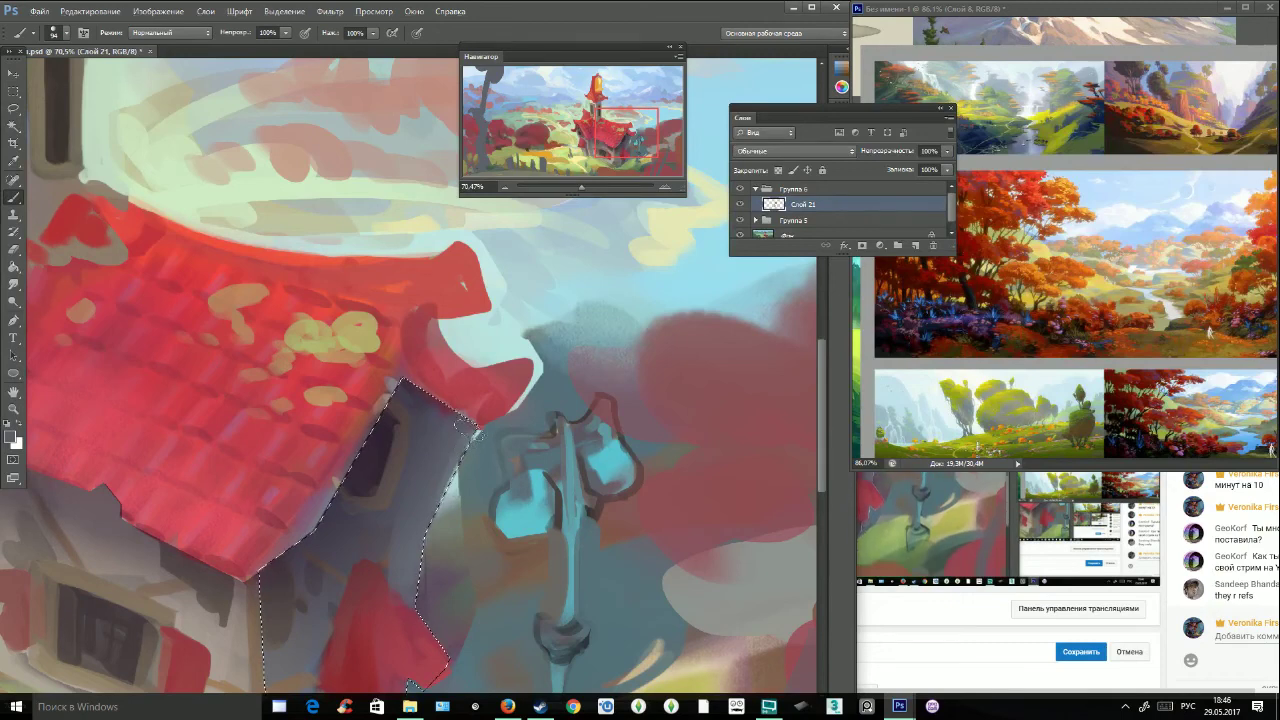
Shade the selected side wall around the small window and shutter with colours sampled from it.
left_click_drag(620, 136, 621, 154)
left_click(346, 379, "alt")
left_click(362, 394, "alt")
mouse_move(378, 452)
left_mouse_down()
mouse_move(374, 489)
mouse_move(338, 468)
left_mouse_up()
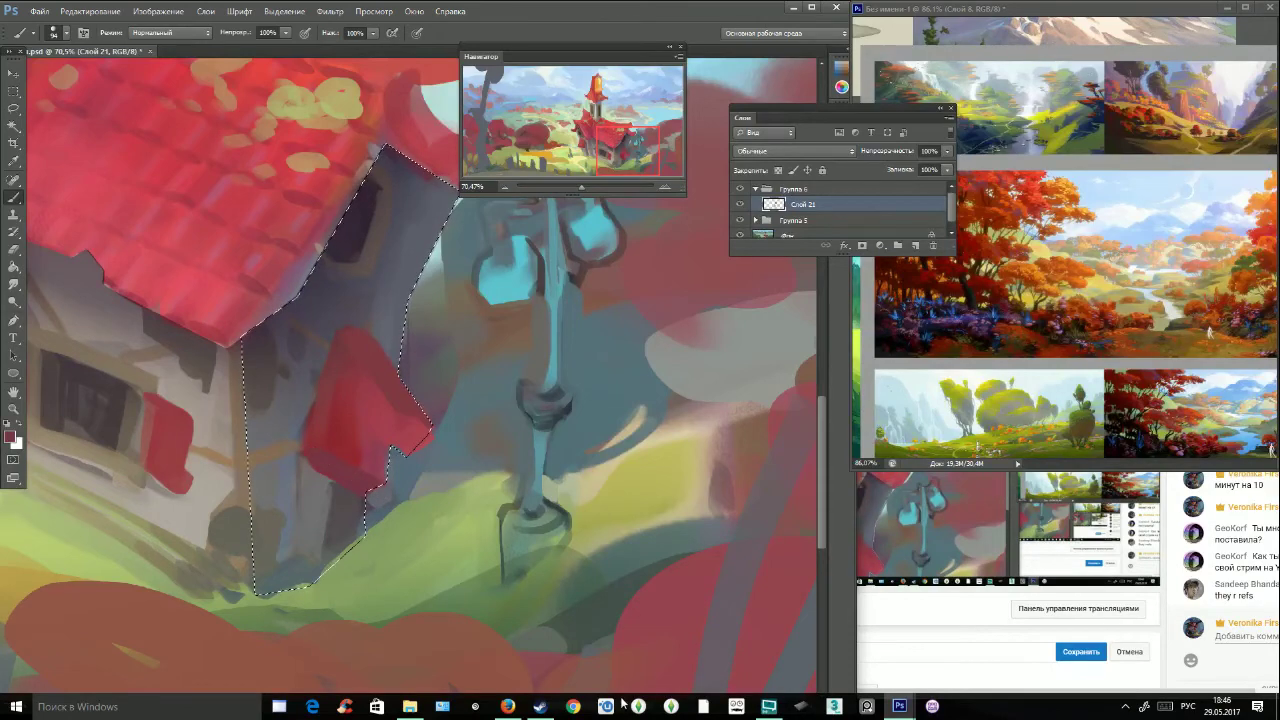
key("ctrl+d")
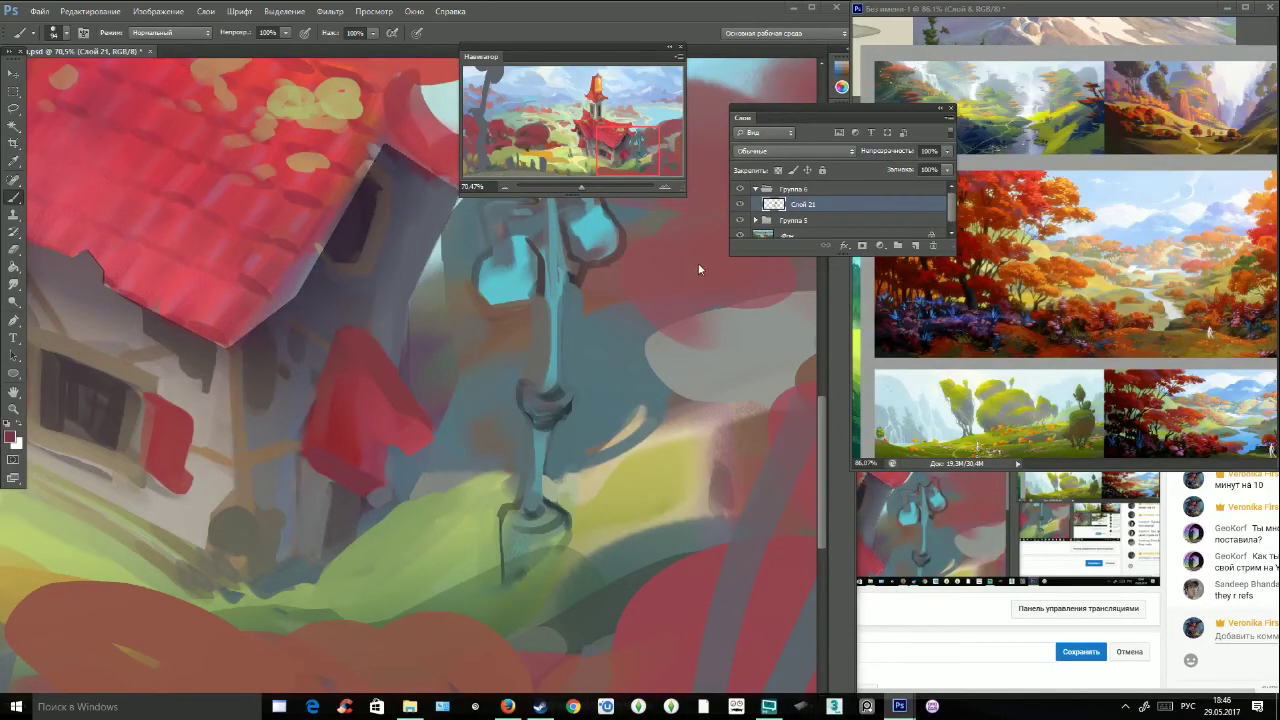
left_click(749, 166)
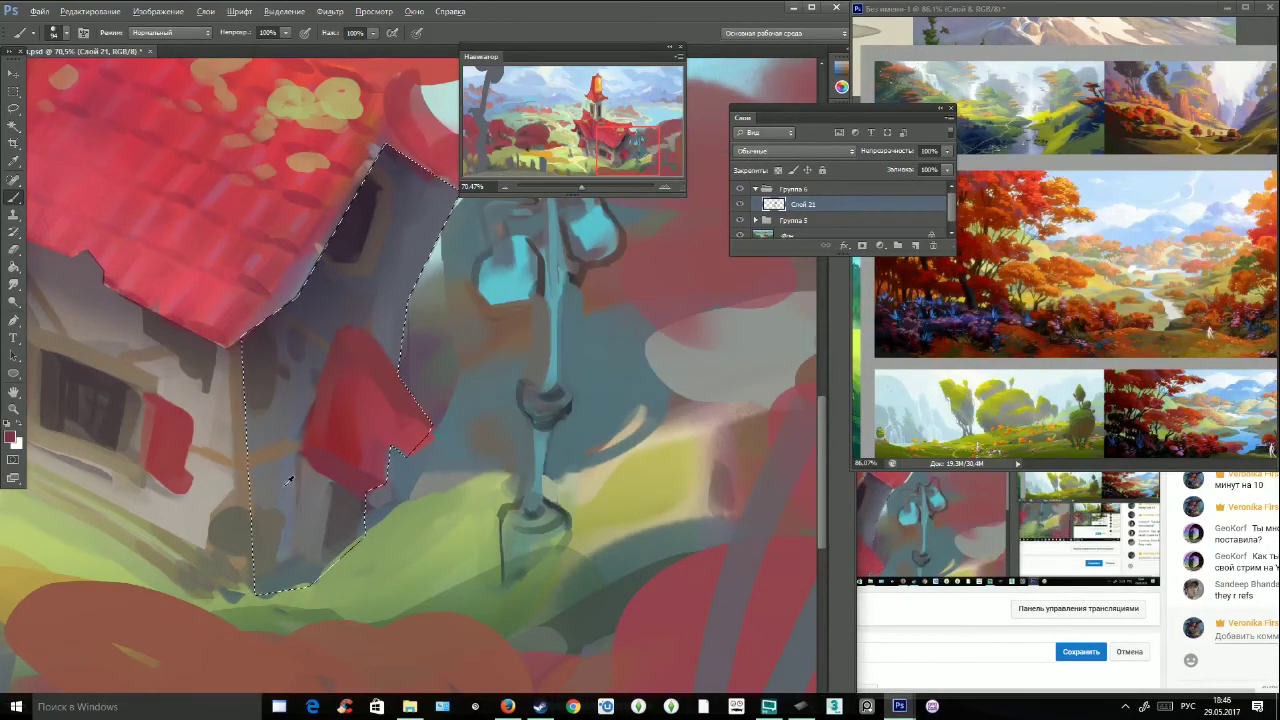
Switch to the YouTube stream page in Firefox and post the chat reply "я не ставила тагов..их можно тут ставить?x)".
key("alt+Tab")
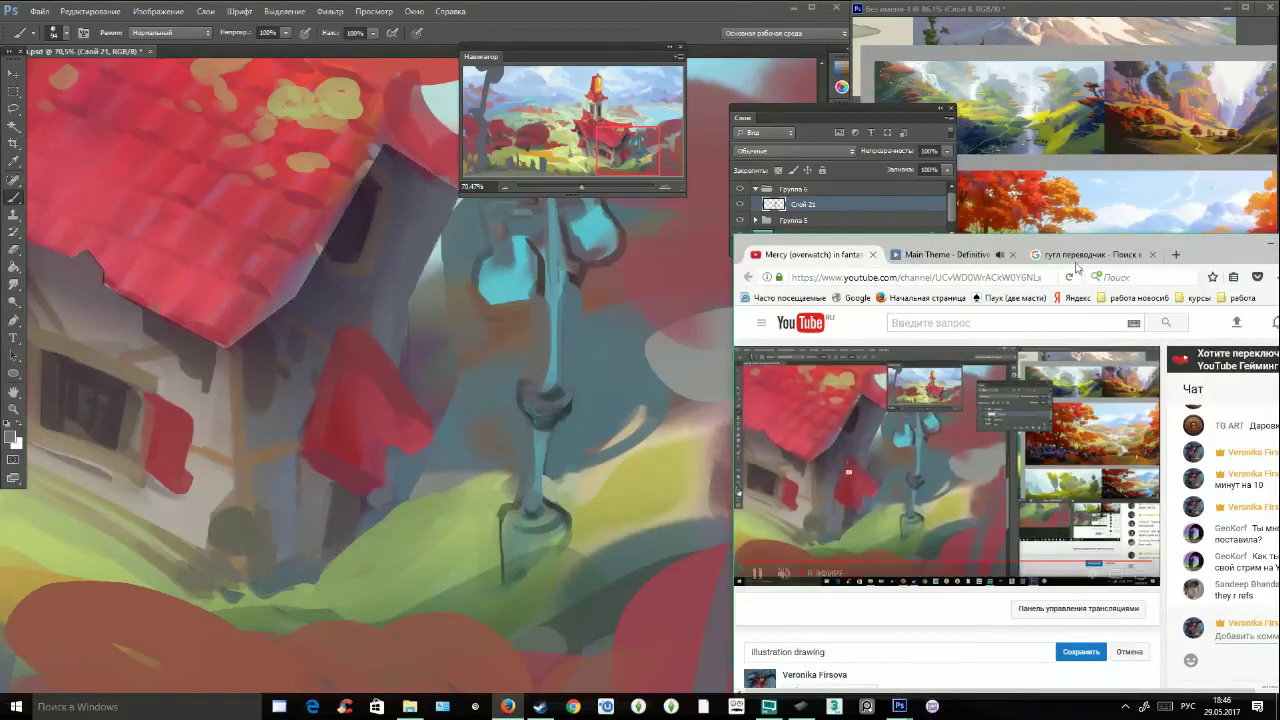
left_click_drag(1140, 245, 958, 199)
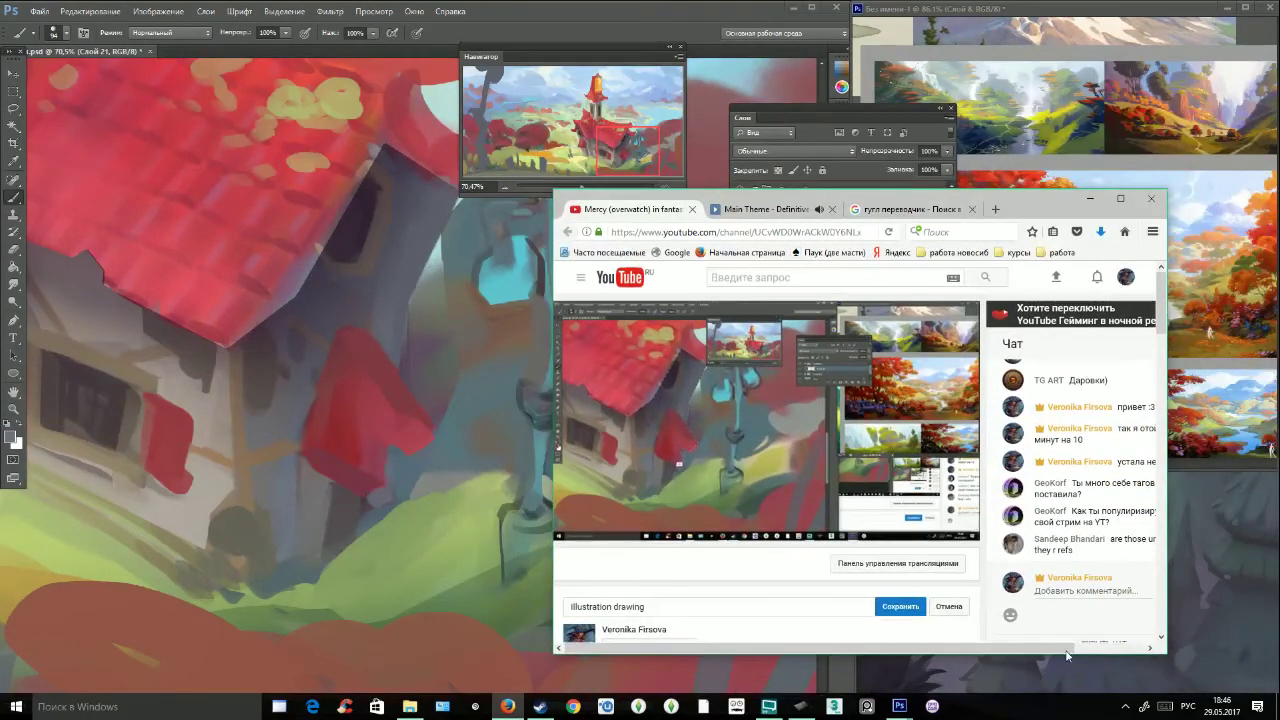
left_click_drag(1073, 652, 1139, 652)
left_click(1062, 592)
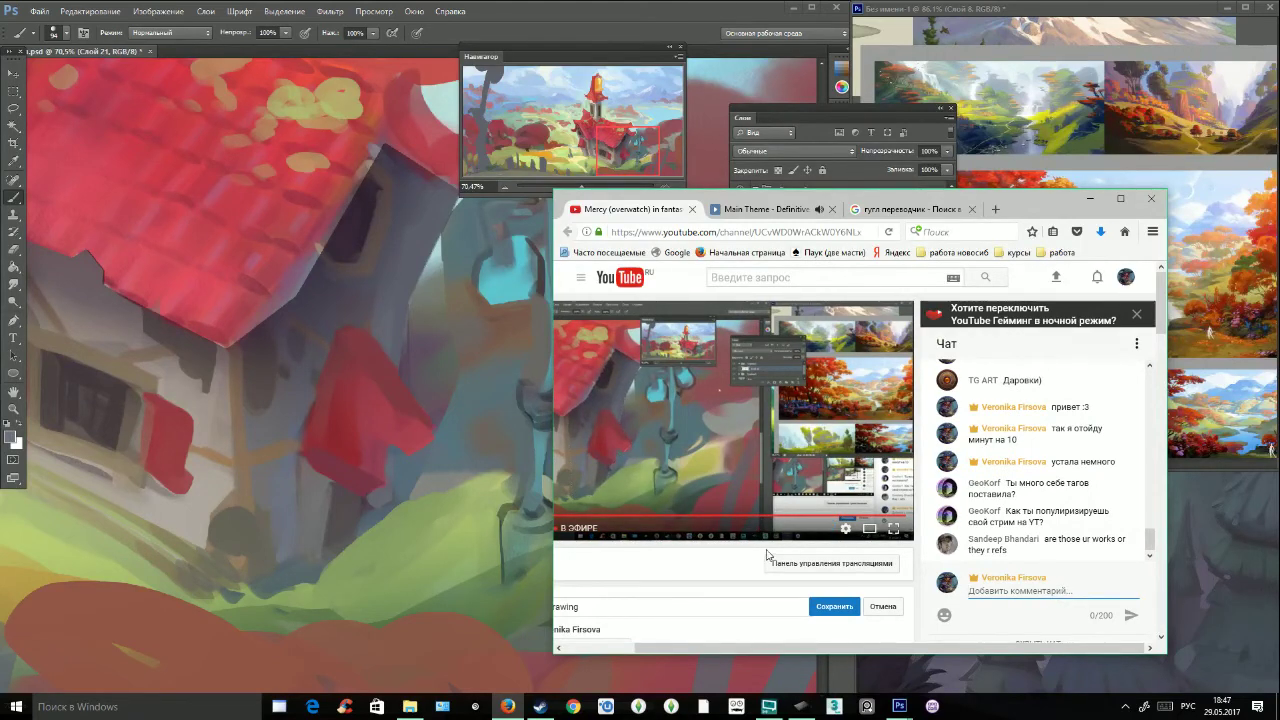
type("я не ставила тагов.. их можно тут стави")
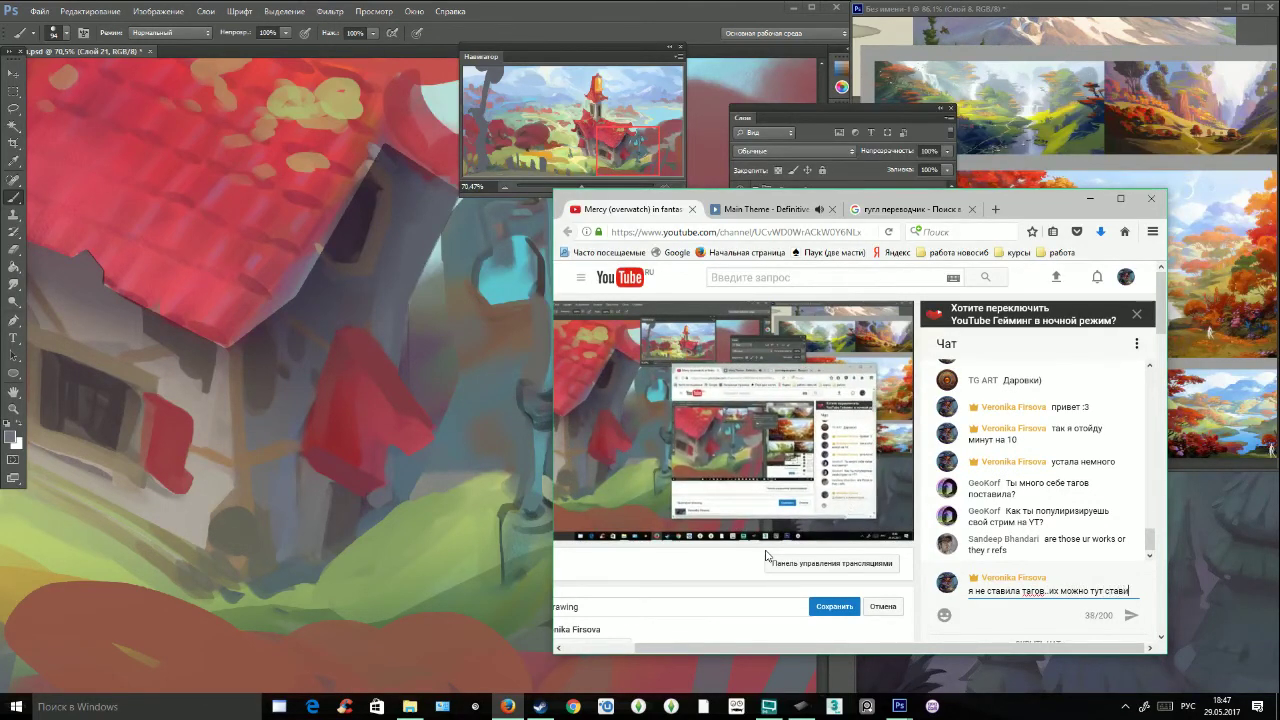
type("ть?x)")
key("Return")
Post the chat message "никак как видишь тут не так много людей о.о".
type("никак как видишь")
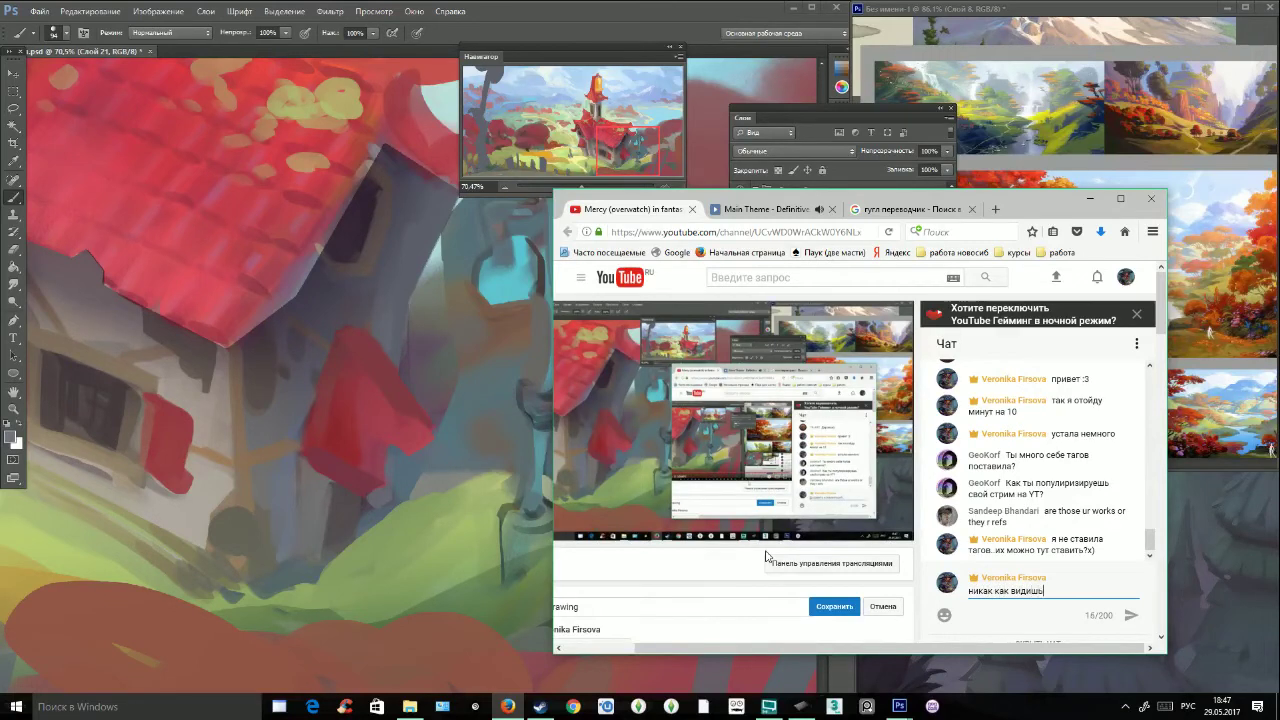
type(" тут не так много")
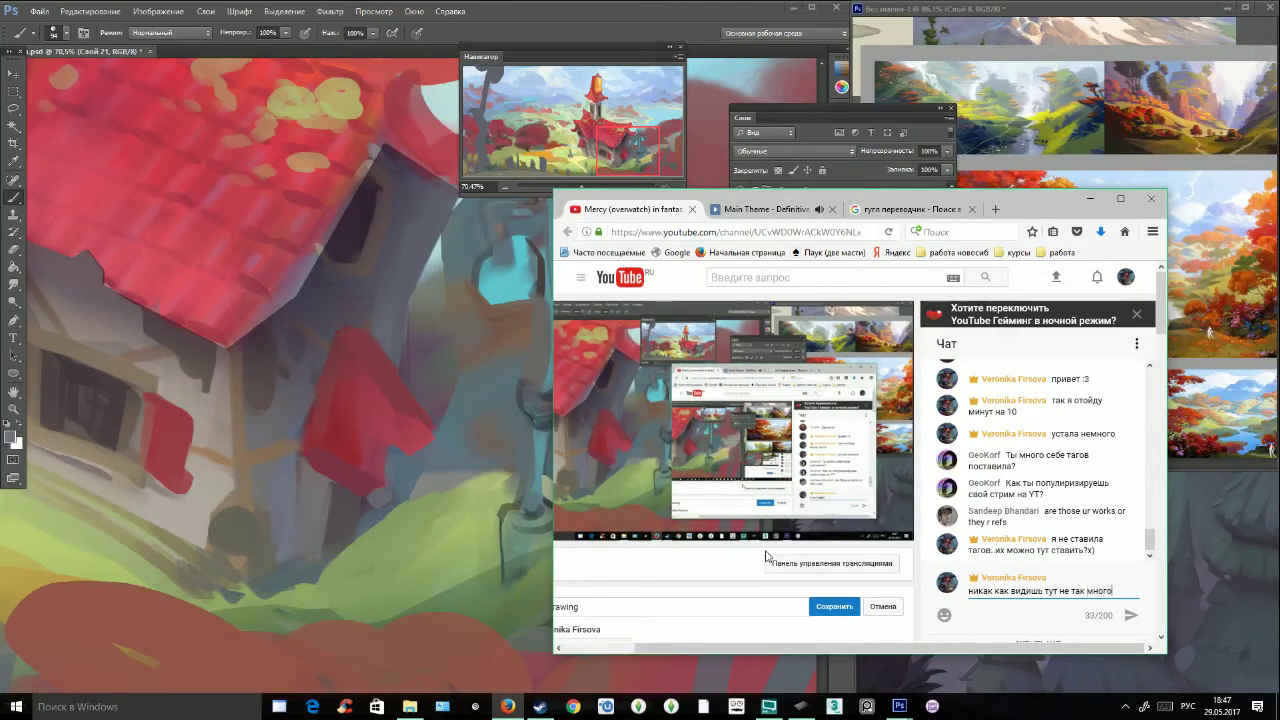
type(" людей ")
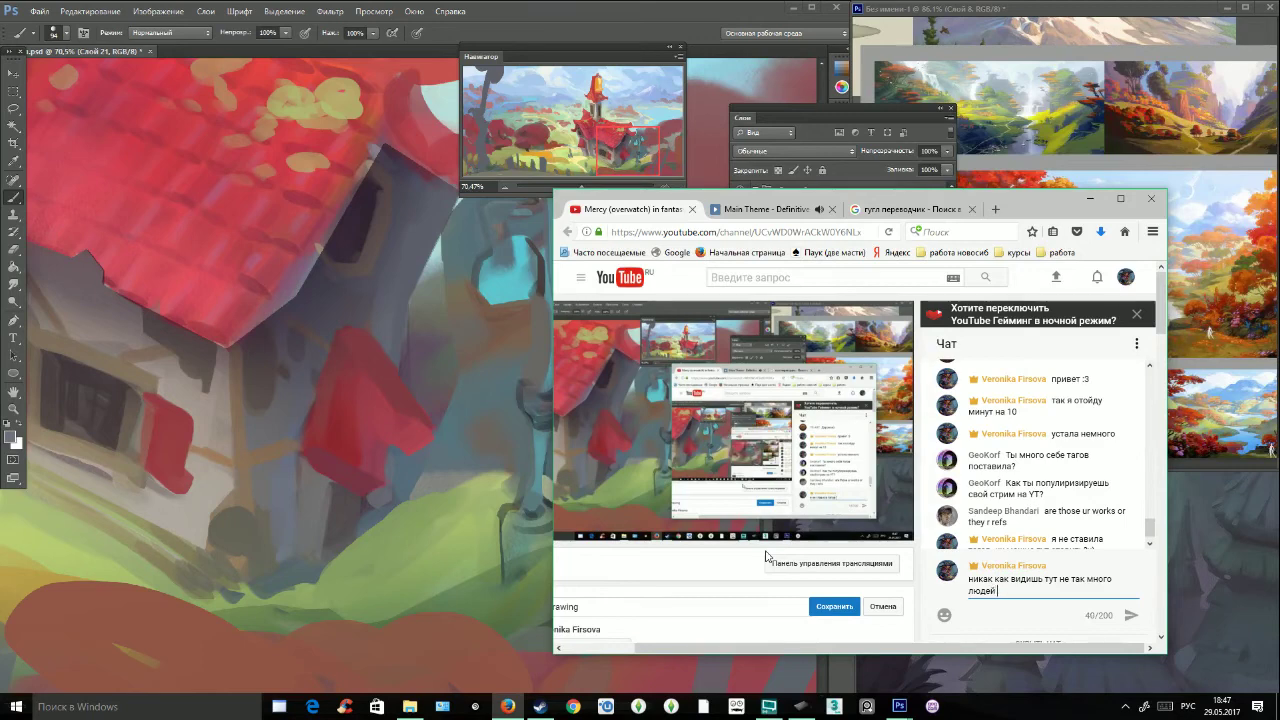
type("о.о")
key("Return")
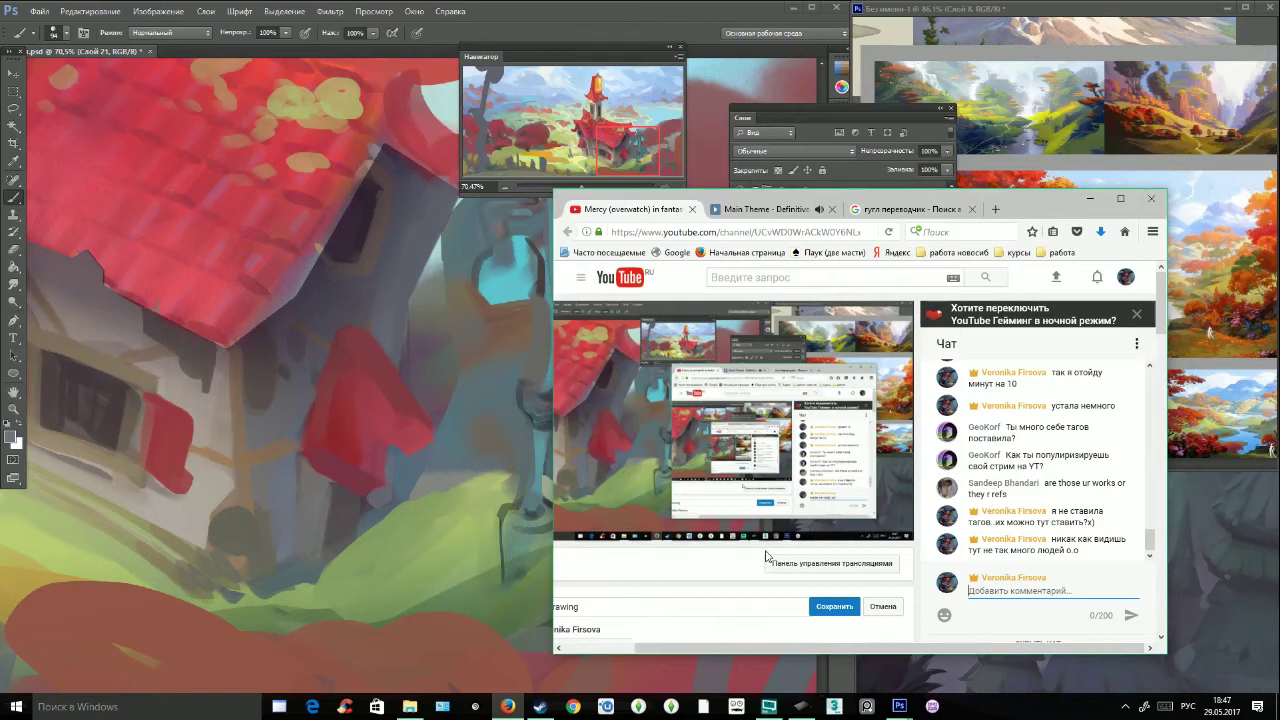
Copy the viewer's chat question "are those ur works or they r refs" and translate it from English to Russian in Google Translate.
left_click_drag(1008, 497, 1042, 482)
key("ctrl+c")
right_click(1050, 490)
left_click(1077, 500)
left_click(882, 210)
left_click_drag(751, 495, 662, 416)
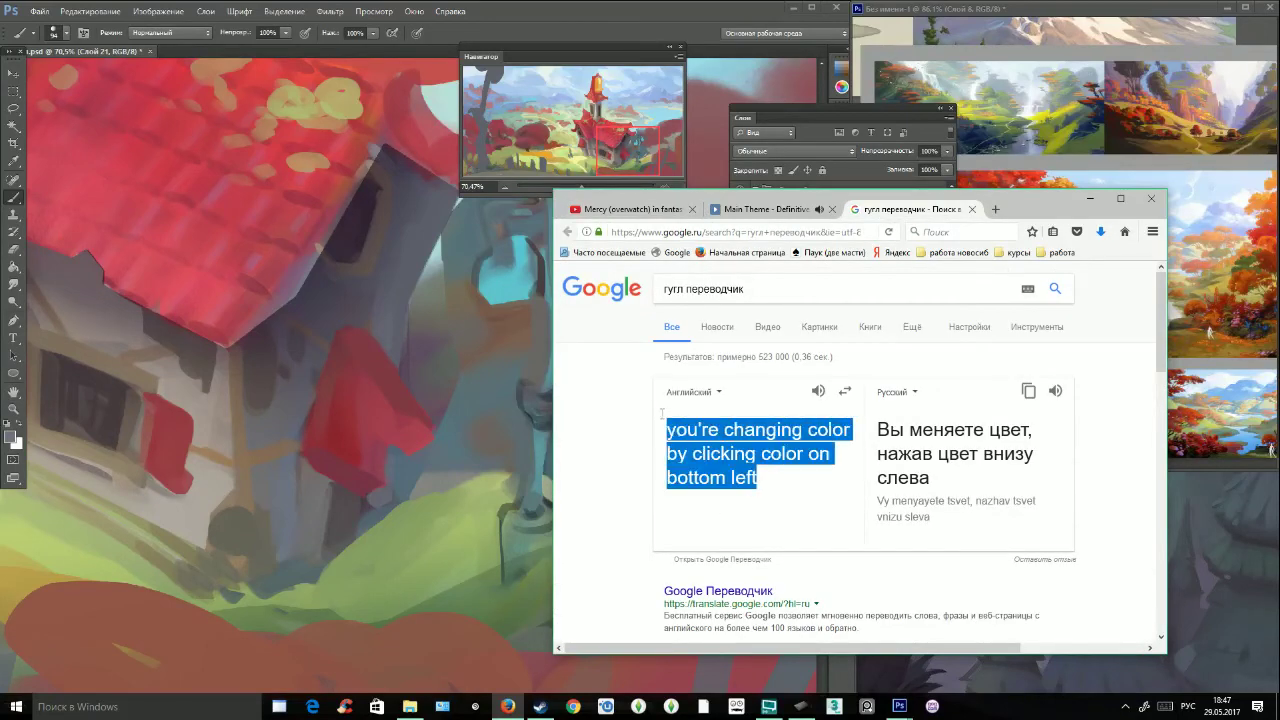
right_click(710, 450)
left_click(754, 518)
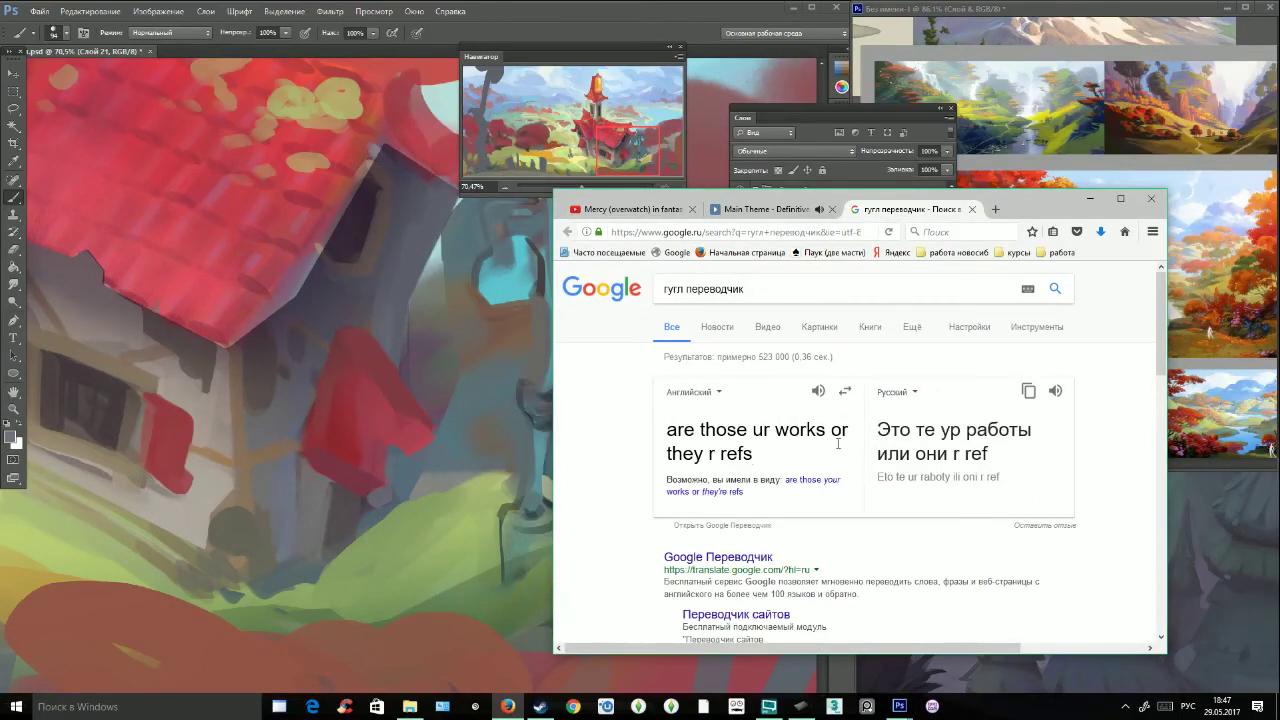
Return to the stream's chat and post the reply "right-refs, left-my work".
left_click(625, 209)
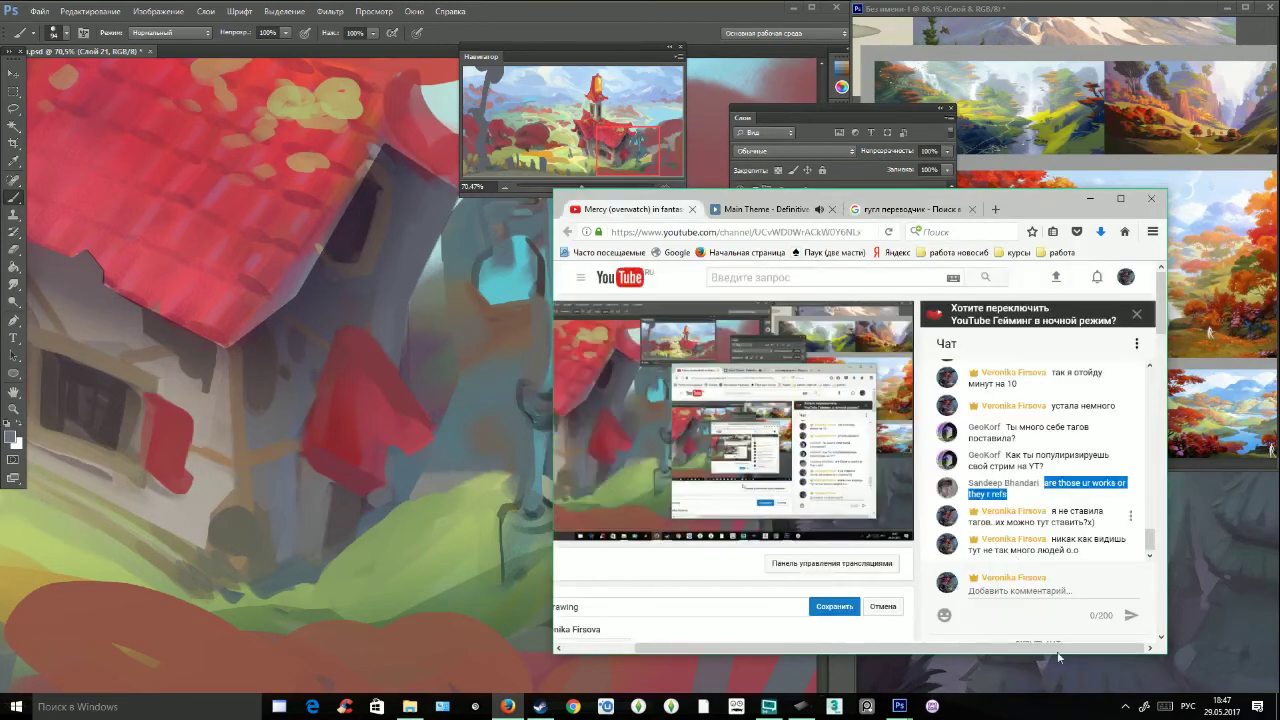
left_click(1079, 615)
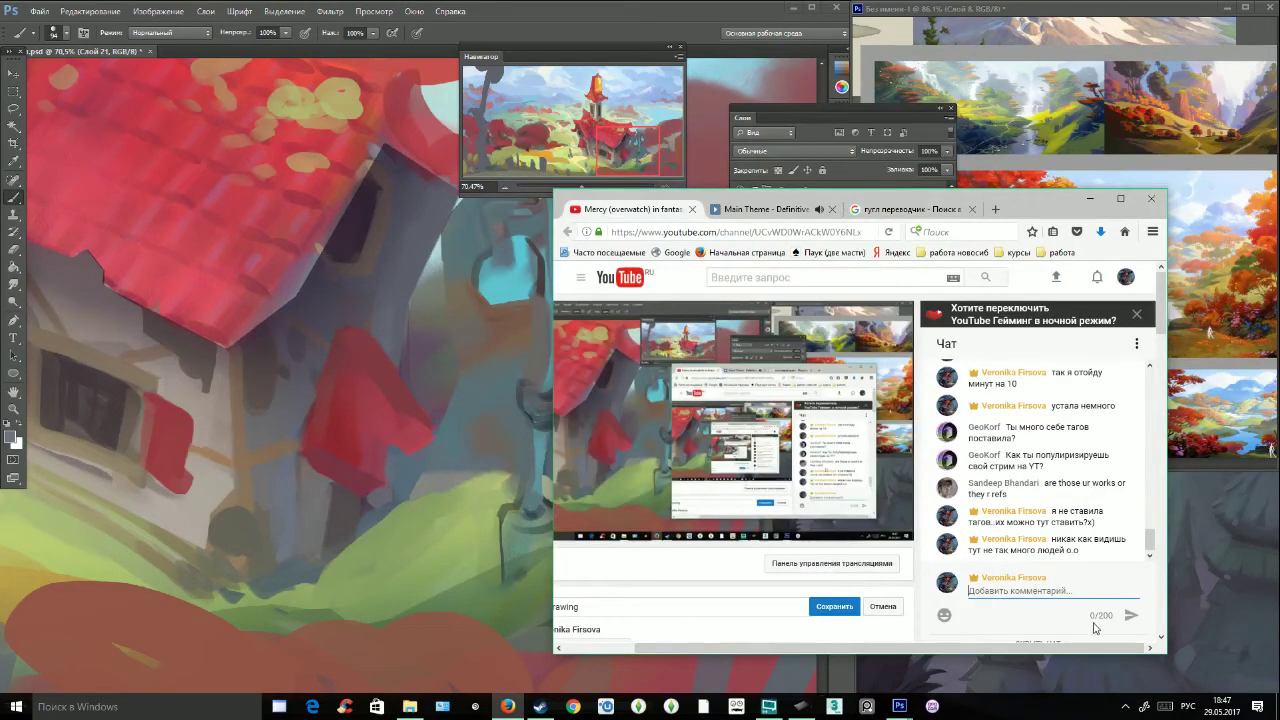
type("right-re")
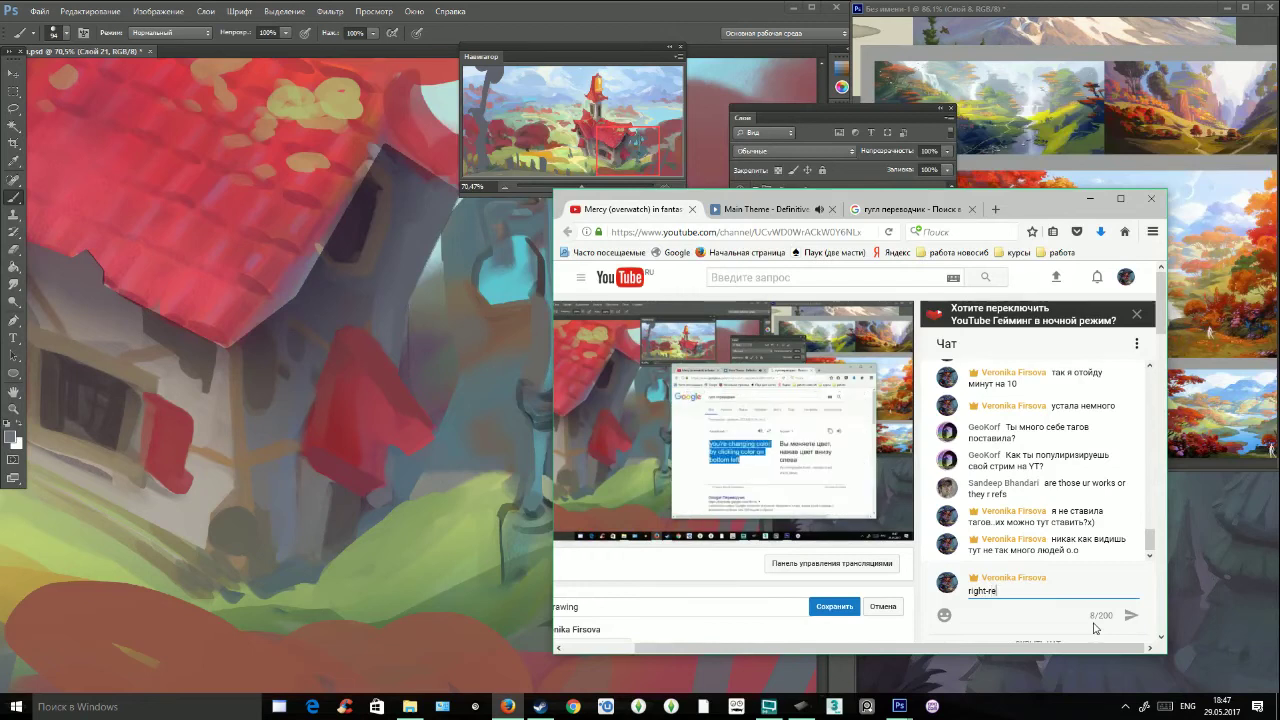
type("fs")
type(". I")
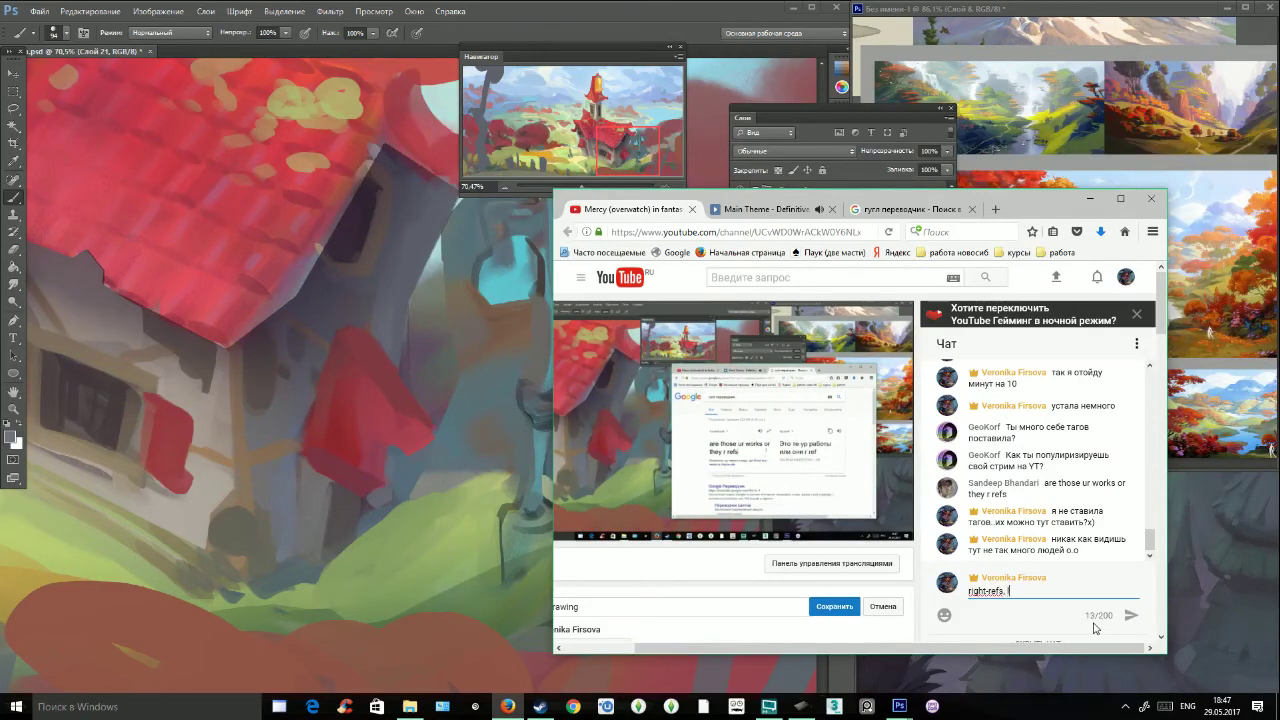
type("eft-my work")
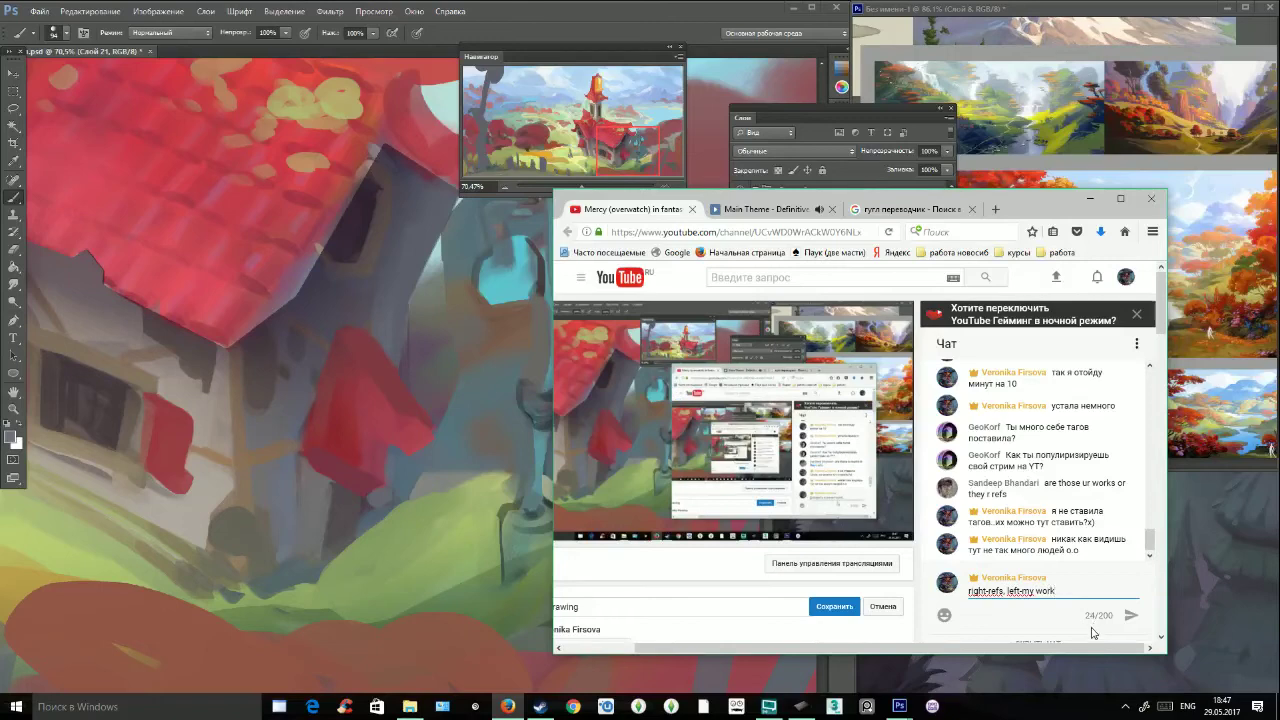
key("Return")
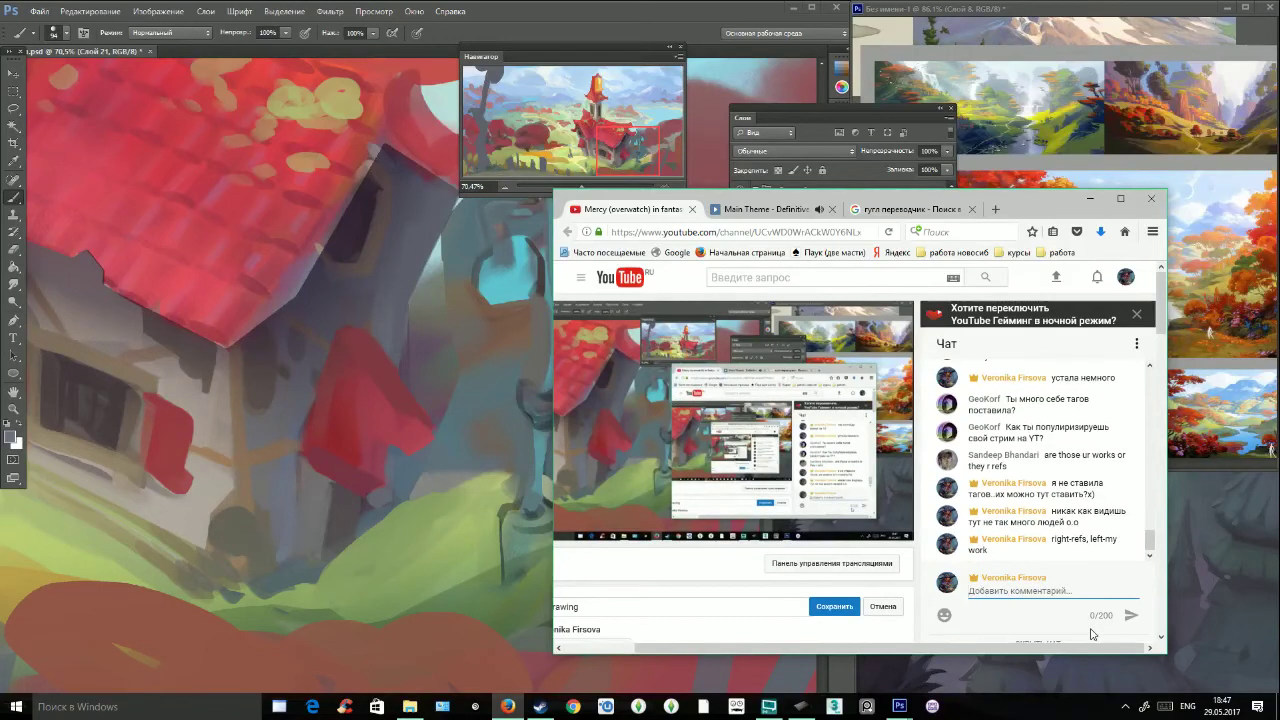
Move the stream chat window aside, return to the painting in Photoshop and clear the selection around the house's side wall.
left_click_drag(834, 200, 952, 275)
left_click(772, 106)
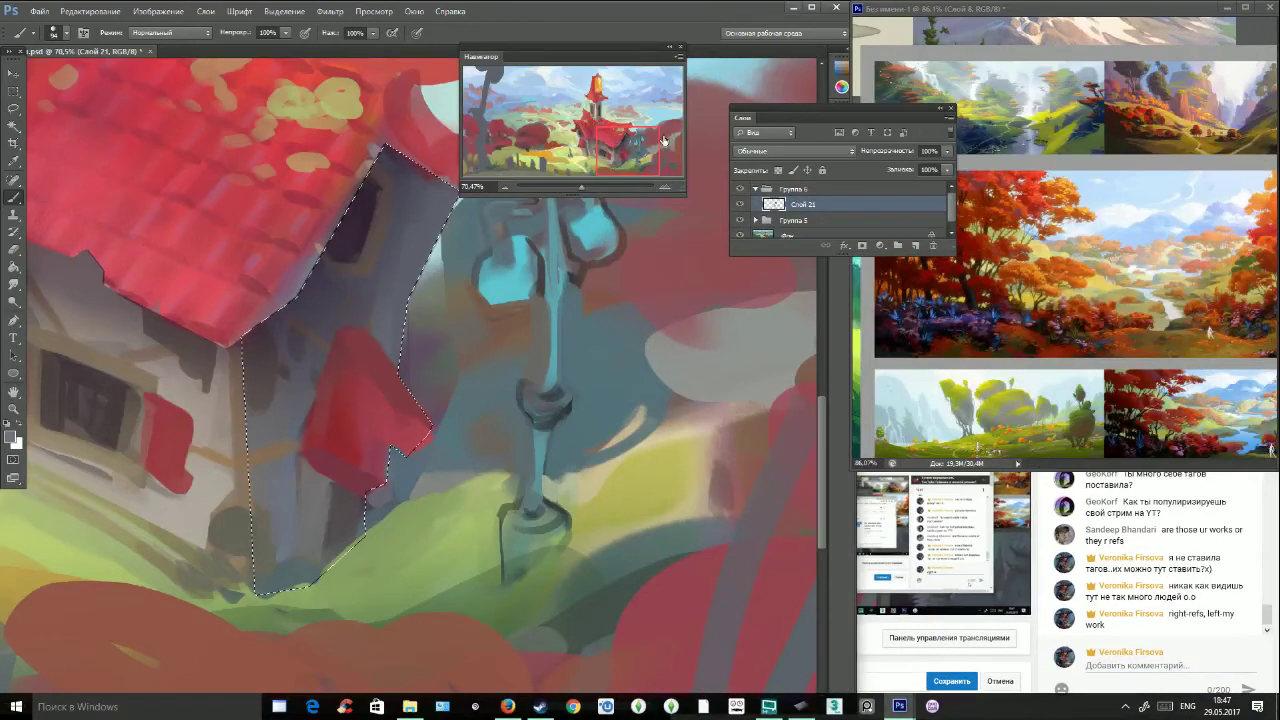
left_click(408, 421, "alt")
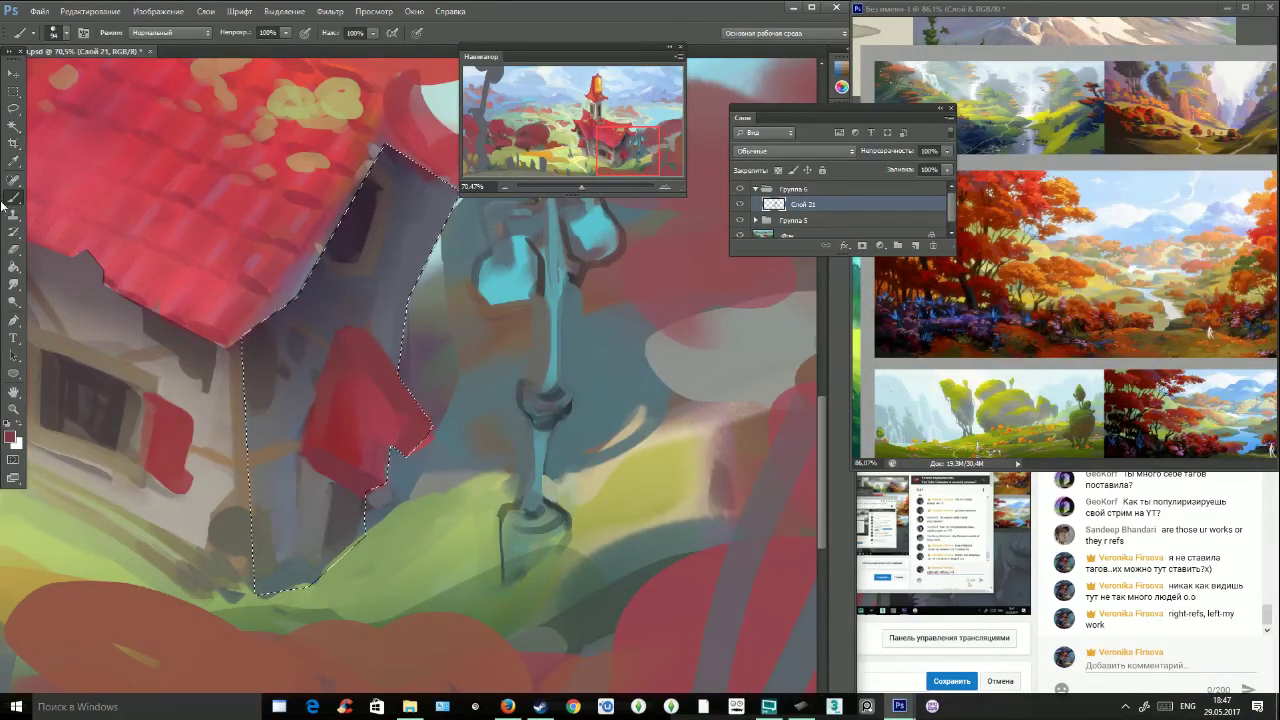
key("ctrl+d")
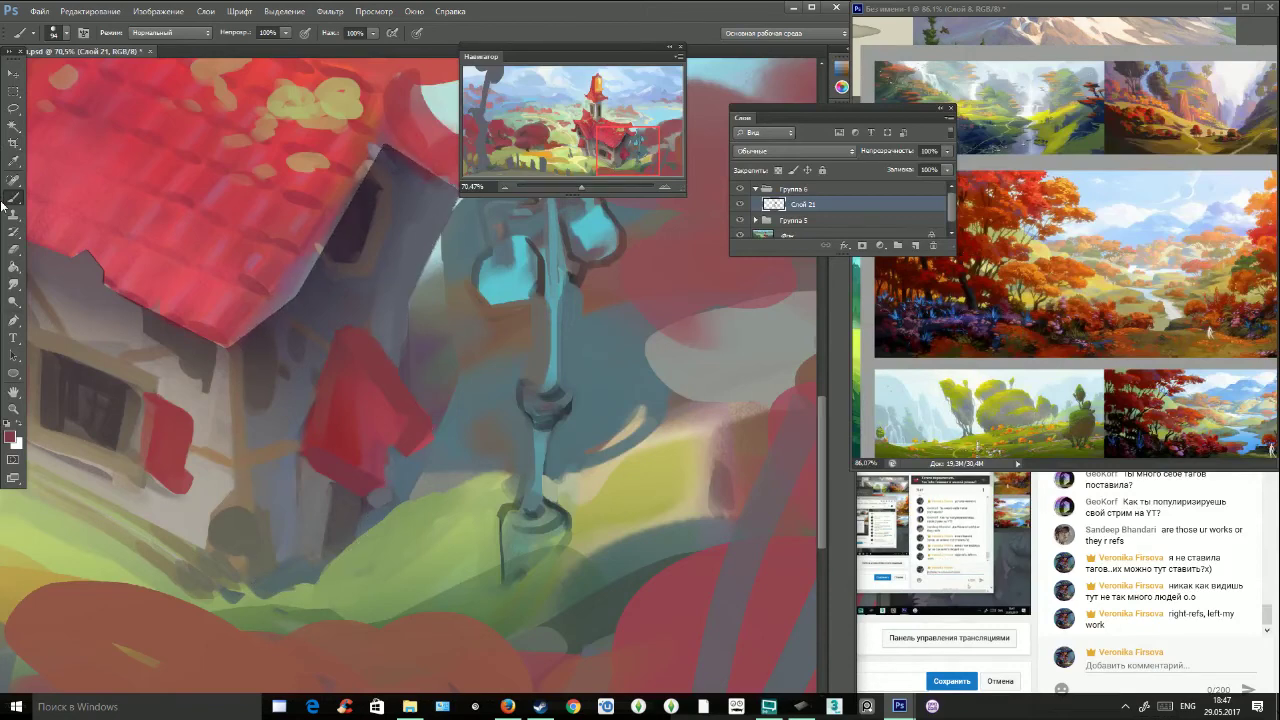
Paint pale blue background between the house's shaded side wall and the lamp post, covering the hanging lantern nearest the house.
left_click_drag(585, 125, 593, 118)
mouse_move(395, 190)
left_mouse_down()
mouse_move(400, 268)
mouse_move(402, 246)
mouse_move(319, 365)
mouse_move(332, 352)
mouse_move(332, 372)
mouse_move(342, 344)
mouse_move(327, 382)
mouse_move(338, 412)
mouse_move(319, 373)
mouse_move(294, 410)
mouse_move(287, 470)
mouse_move(309, 522)
mouse_move(282, 583)
mouse_move(290, 562)
mouse_move(334, 560)
left_mouse_up()
left_click(352, 450, "alt")
mouse_move(350, 455)
left_mouse_down()
mouse_move(346, 490)
mouse_move(328, 440)
mouse_move(339, 392)
mouse_move(372, 416)
left_mouse_up()
left_click(337, 394, "alt")
left_click(389, 378, "alt")
left_click(394, 341, "alt")
mouse_move(392, 346)
left_mouse_down()
mouse_move(363, 344)
mouse_move(380, 388)
mouse_move(355, 386)
left_mouse_up()
left_click(405, 272, "alt")
mouse_move(405, 272)
left_mouse_down()
mouse_move(430, 266)
mouse_move(452, 190)
left_mouse_up()
mouse_move(472, 254)
left_mouse_down()
mouse_move(478, 284)
mouse_move(513, 232)
left_mouse_up()
Paint rounded grey-teal and brownish bushes behind the lamp post, with pale blue background around their edges.
left_click_drag(620, 134, 628, 127)
left_click(381, 340, "alt")
mouse_move(374, 322)
left_mouse_down()
mouse_move(458, 258)
mouse_move(397, 275)
mouse_move(334, 310)
left_mouse_up()
left_click(474, 252, "alt")
left_click(437, 346, "alt")
mouse_move(404, 340)
left_mouse_down()
mouse_move(411, 372)
mouse_move(470, 328)
mouse_move(426, 349)
mouse_move(434, 315)
left_mouse_up()
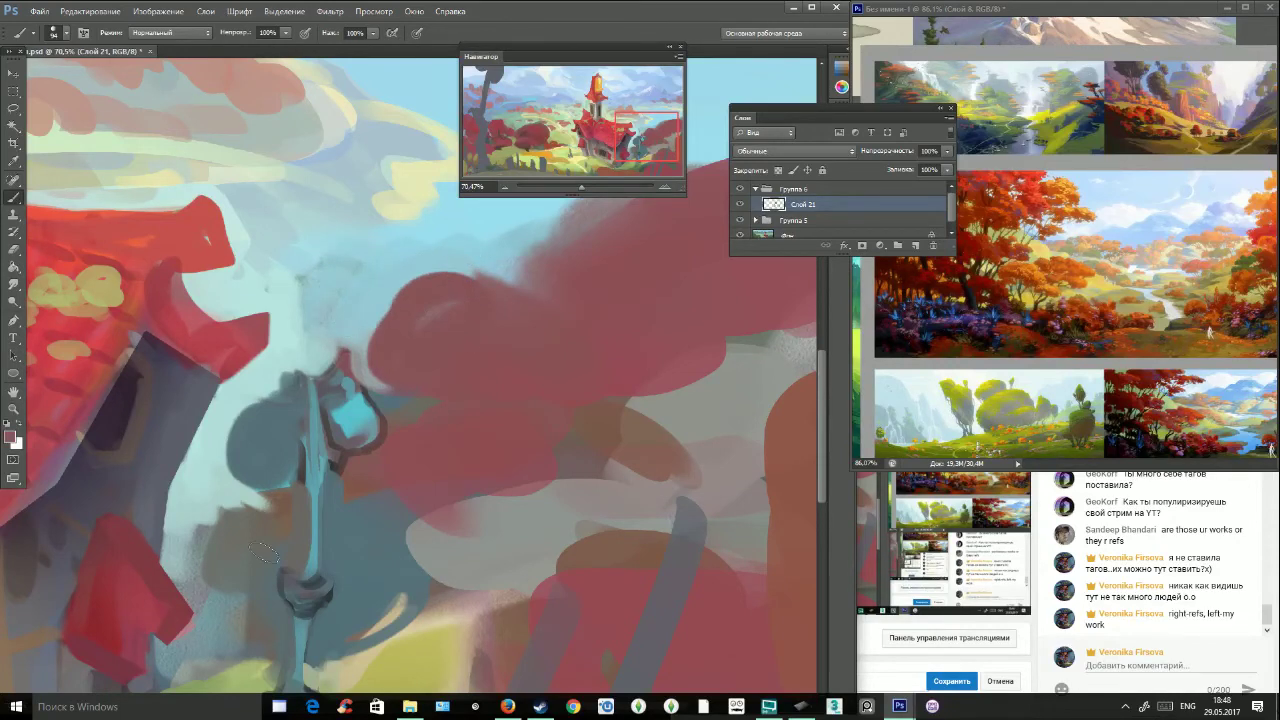
mouse_move(270, 518)
left_mouse_down()
mouse_move(254, 602)
mouse_move(229, 589)
left_mouse_up()
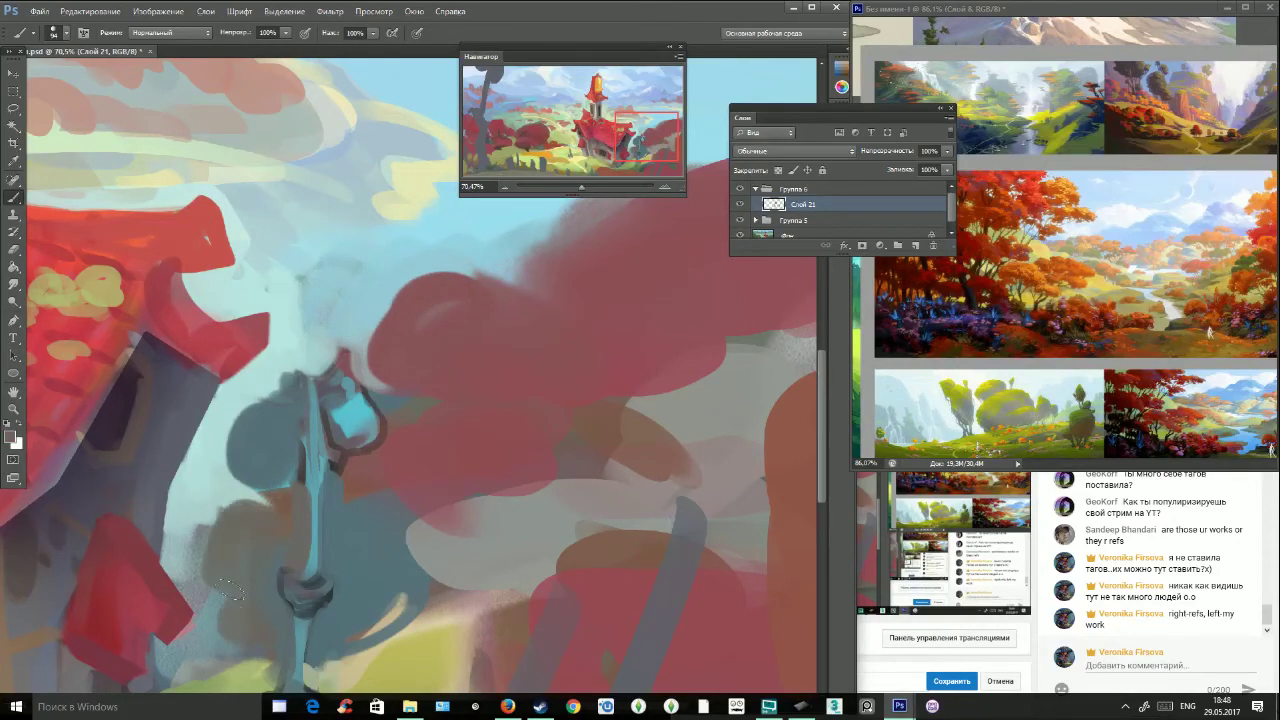
left_click(217, 491, "alt")
mouse_move(196, 540)
left_mouse_down()
mouse_move(208, 514)
mouse_move(370, 465)
mouse_move(400, 495)
mouse_move(370, 515)
mouse_move(405, 497)
mouse_move(410, 510)
left_mouse_up()
left_click(369, 515, "alt")
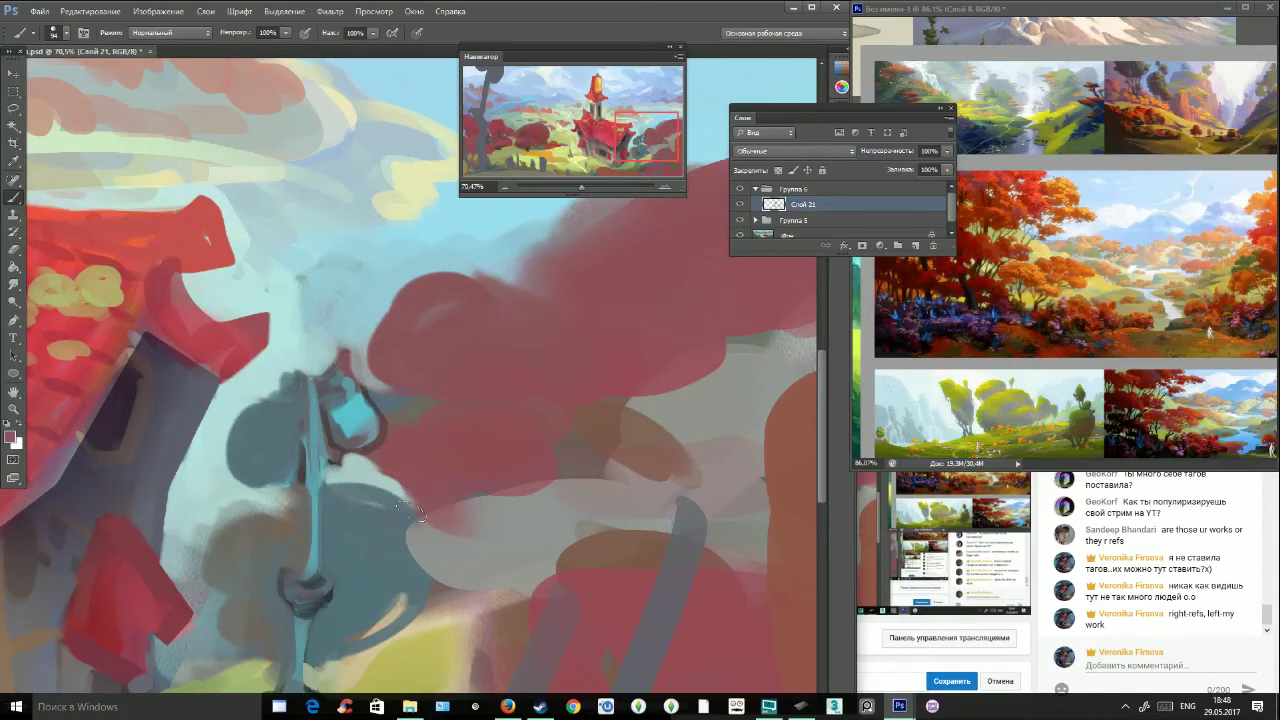
Extend the muted red tree foliage toward the remaining lantern with sampled red.
left_click(400, 402, "alt")
left_click_drag(405, 405, 447, 349)
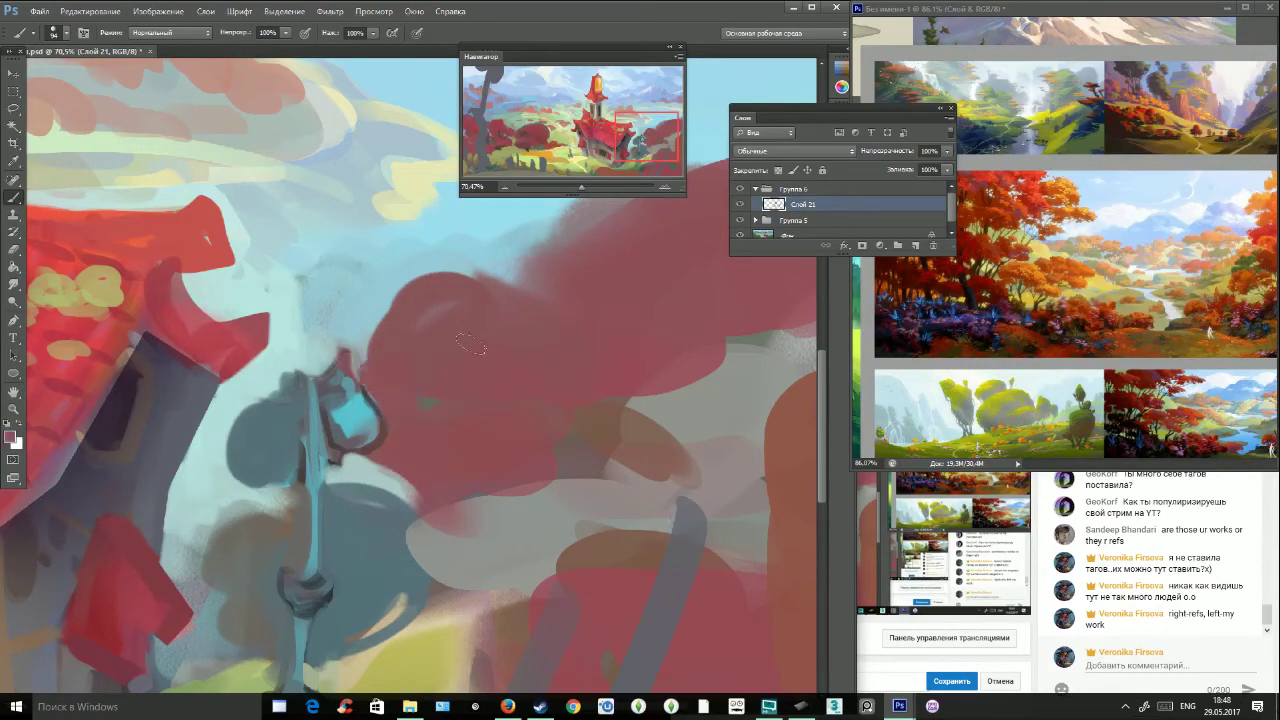
left_click_drag(374, 468, 399, 480)
left_click_drag(619, 135, 611, 136)
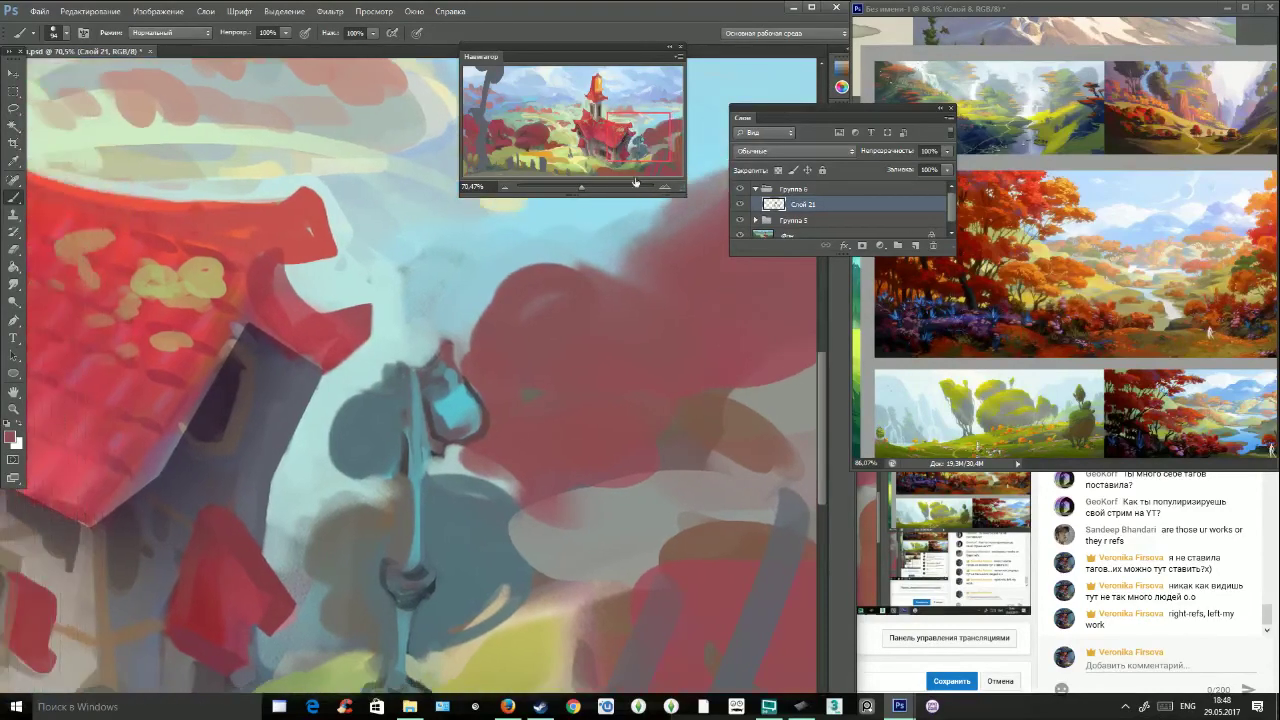
mouse_move(595, 189)
left_mouse_down()
mouse_move(560, 190)
mouse_move(574, 188)
left_mouse_up()
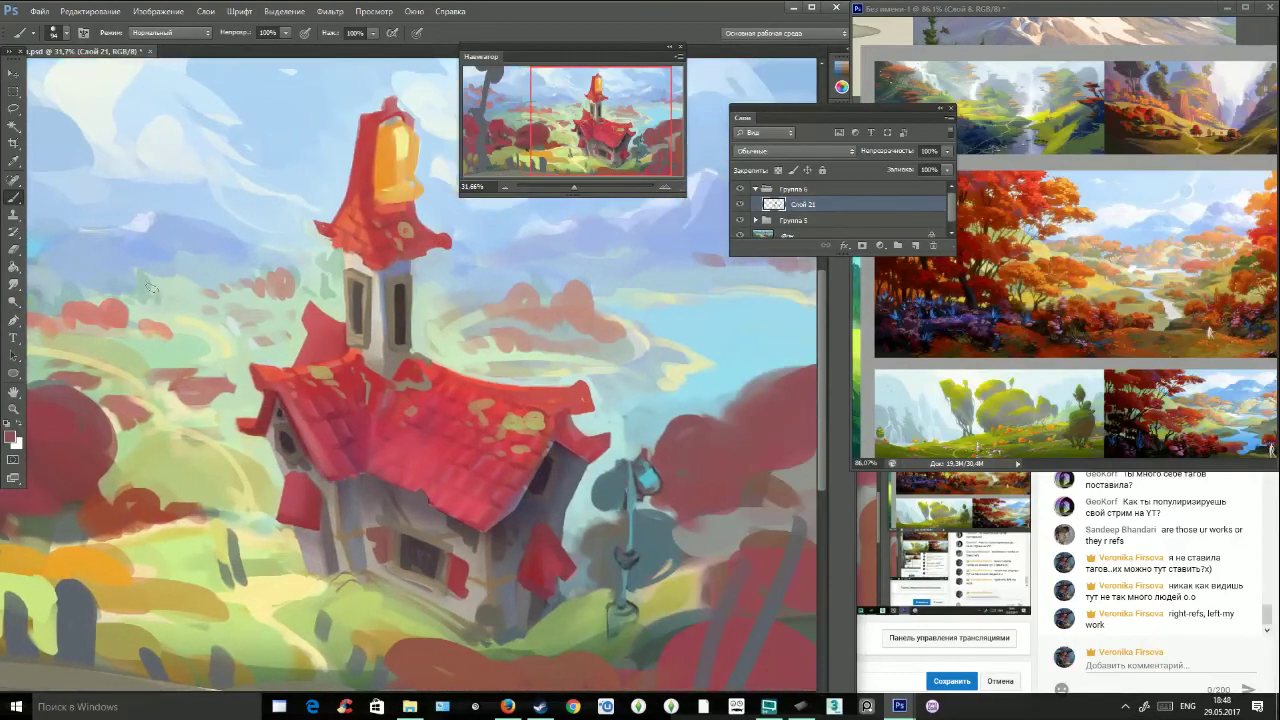
key("l")
key("ctrl+d")
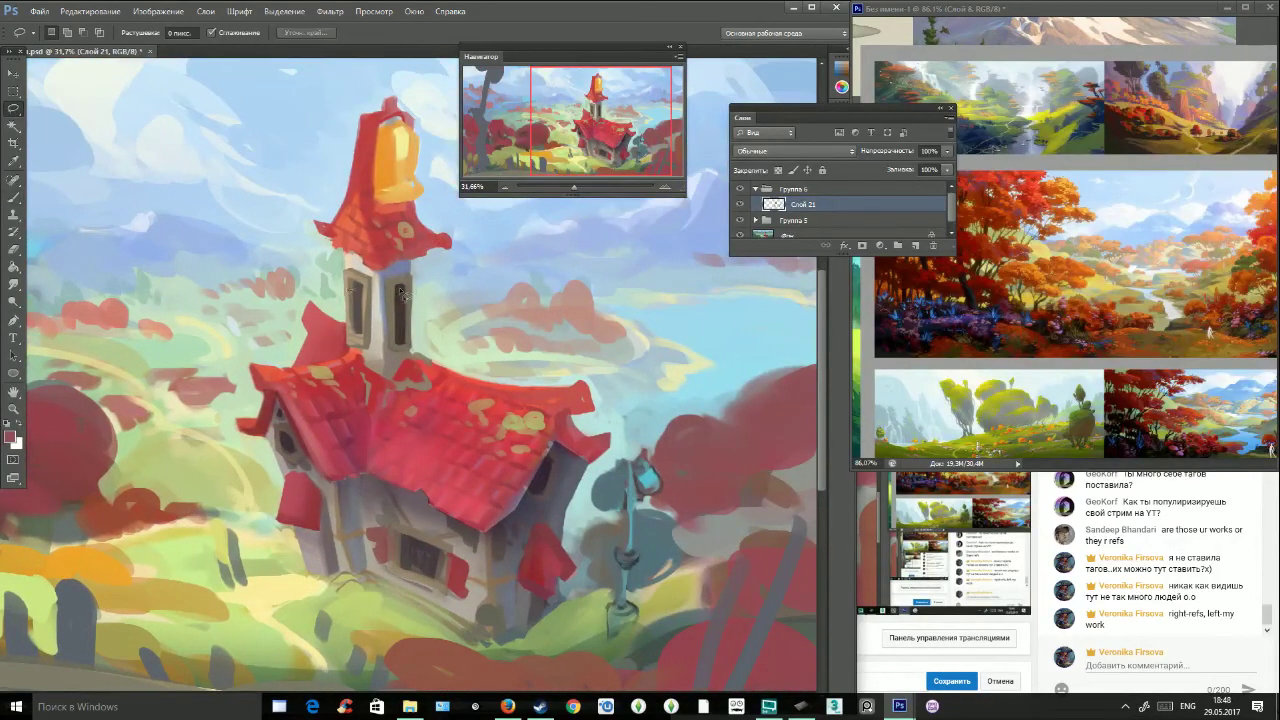
key("b")
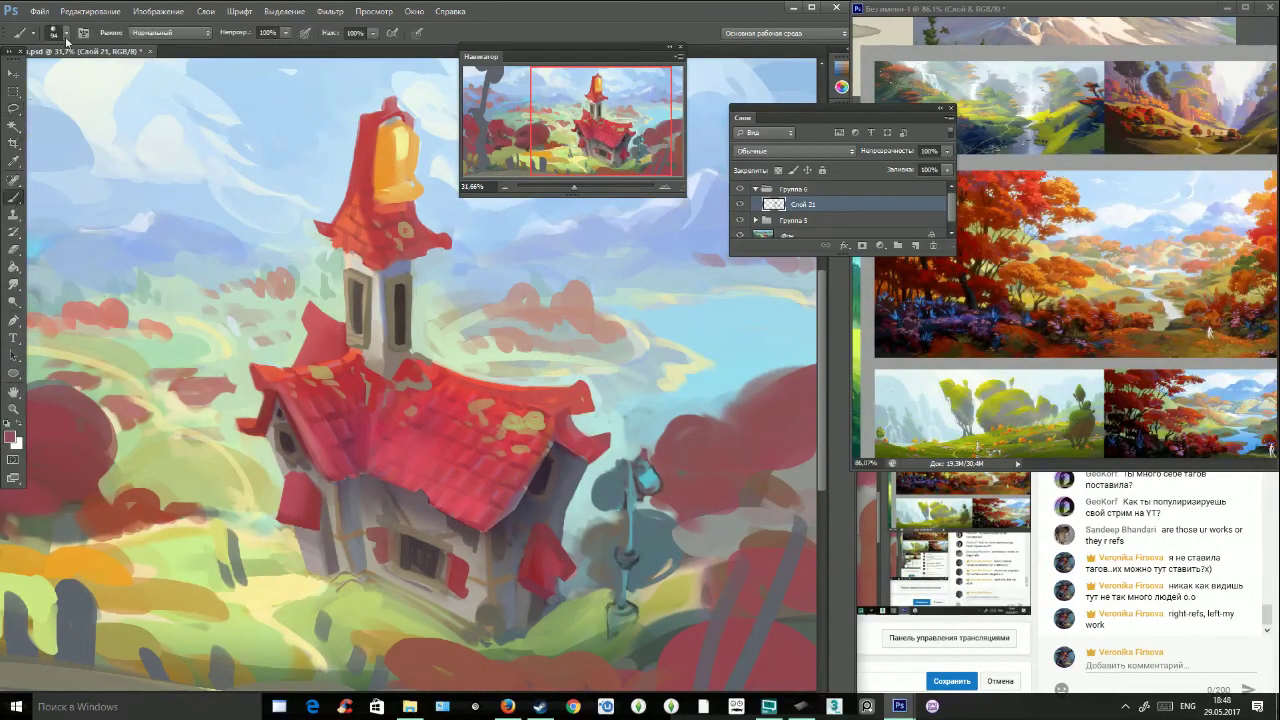
left_click(53, 33)
left_click(588, 543, "alt")
left_click_drag(571, 547, 580, 490)
key("ctrl+z")
Touch up the house's walls and lower roof edge with a smaller brush, using sampled wall grey and dark red.
left_click(563, 527, "alt")
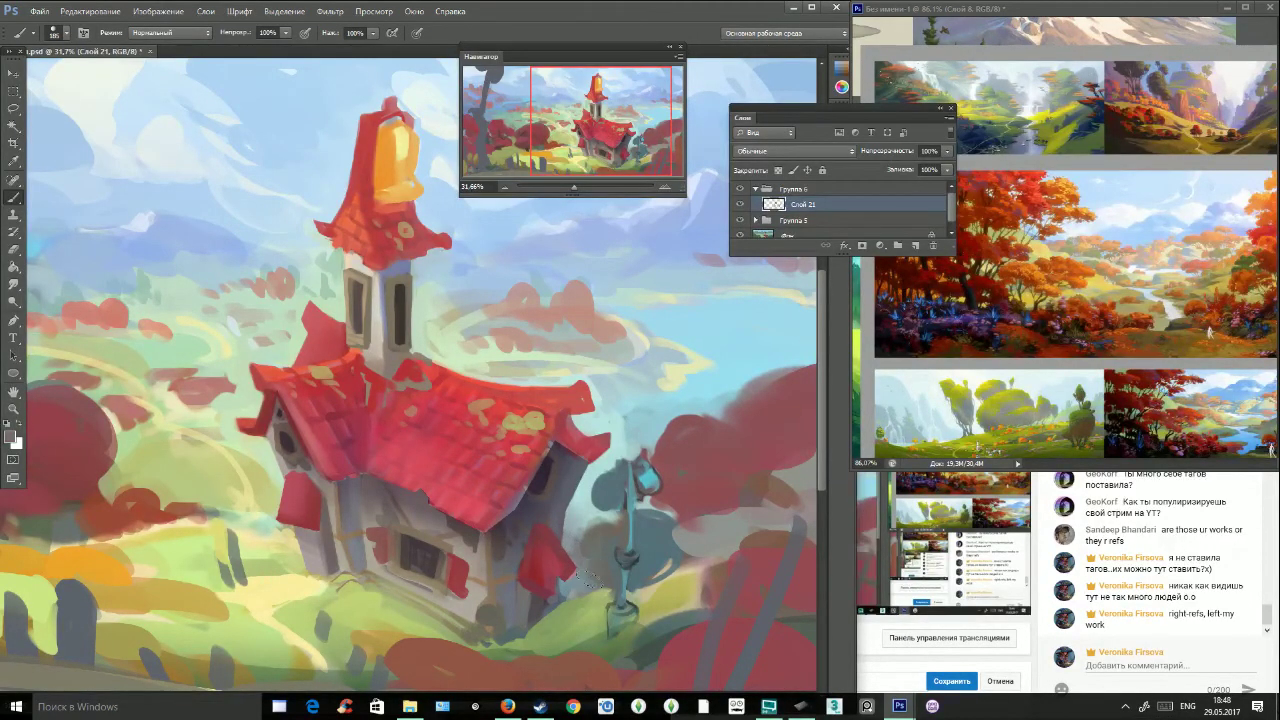
left_click_drag(586, 172, 597, 172)
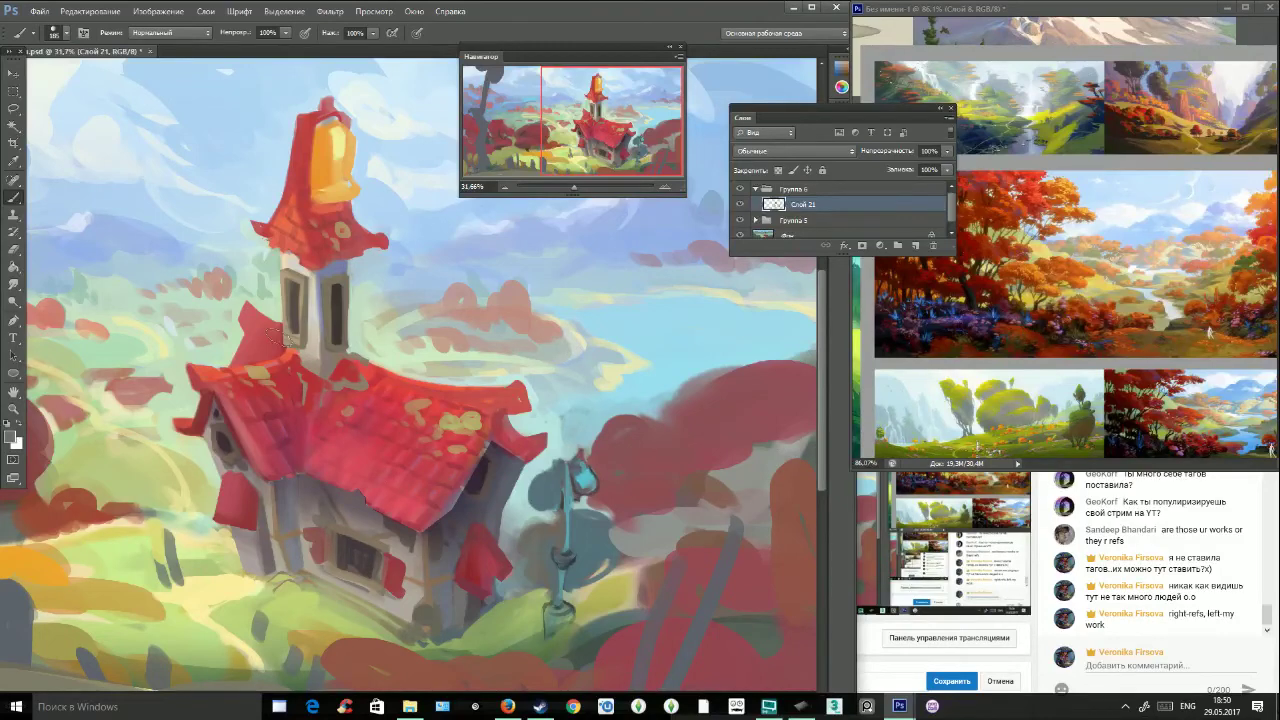
left_click(64, 34)
left_click_drag(638, 143, 624, 142)
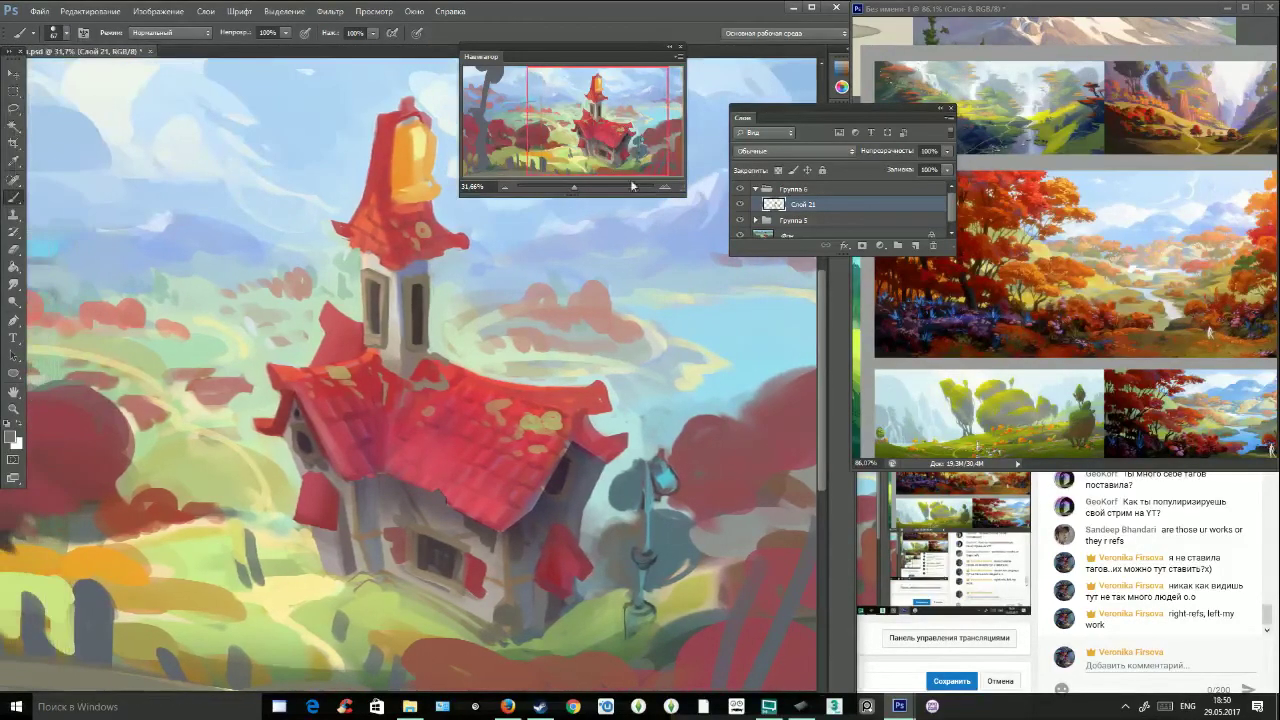
left_click(539, 516, "alt")
left_click(555, 578, "alt")
left_click(555, 578, "alt")
left_click_drag(574, 188, 577, 188)
left_click_drag(583, 141, 582, 188)
mouse_move(280, 428)
left_mouse_down()
mouse_move(450, 468)
mouse_move(404, 484)
mouse_move(515, 540)
left_mouse_up()
Paint yellow-green grass between the fence posts with an enlarged brush and sampled meadow colours, undoing the last stroke.
left_click_drag(599, 156, 570, 190)
left_click(53, 32)
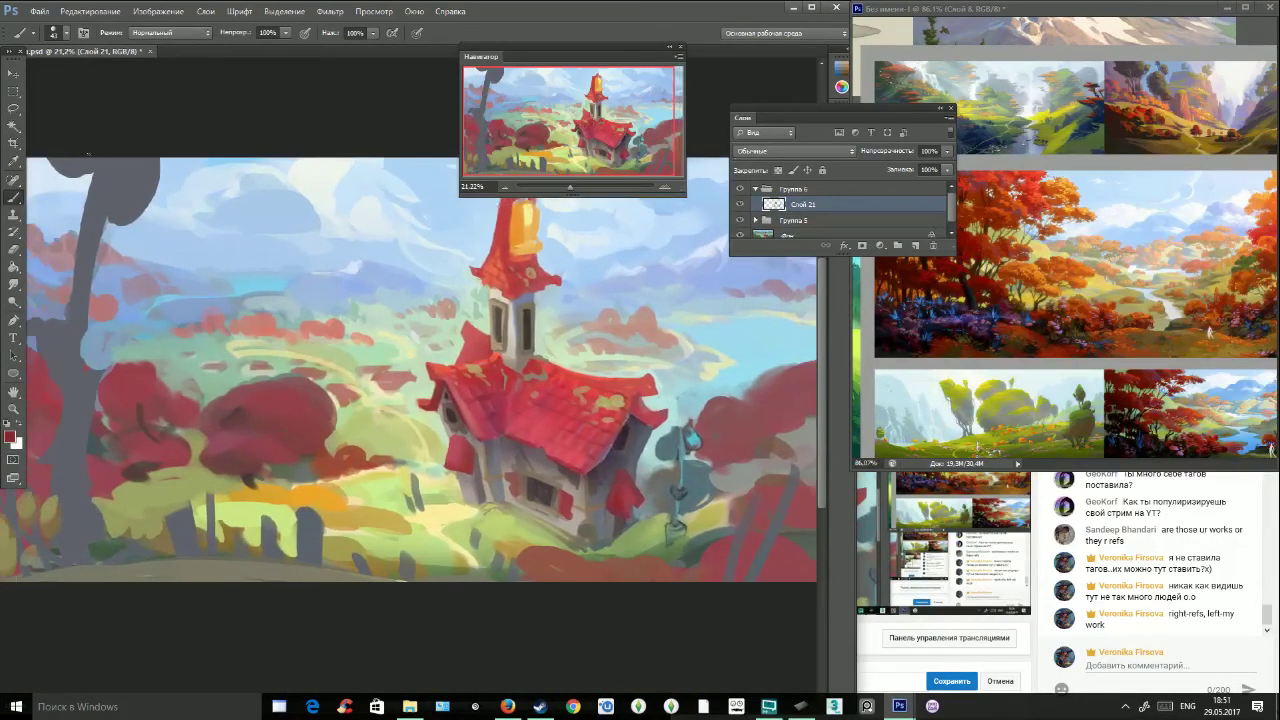
left_click(53, 32)
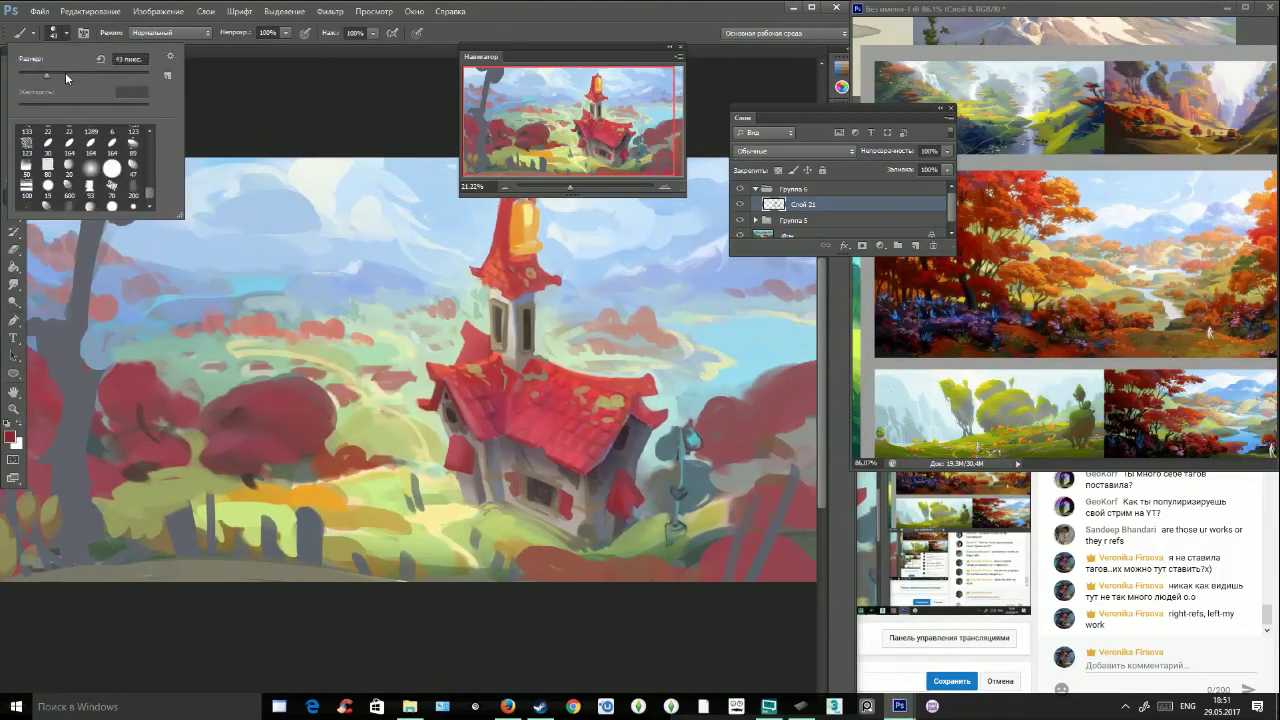
left_click(252, 532, "alt")
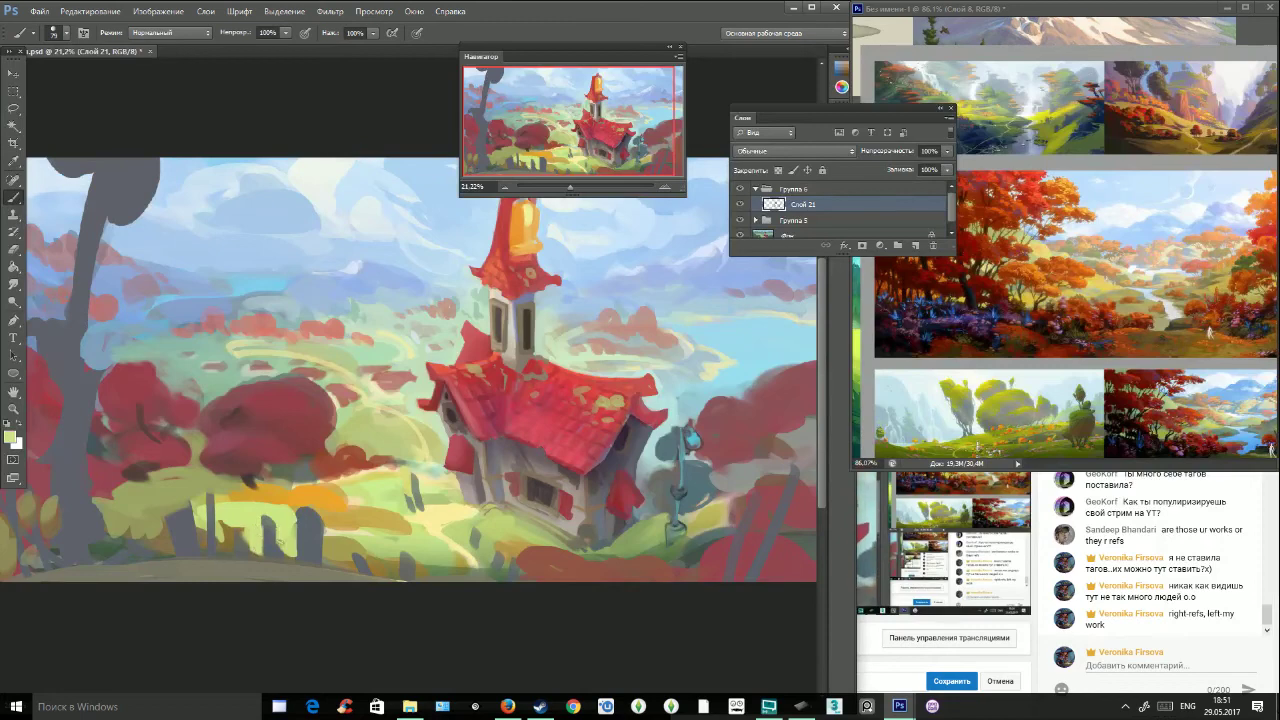
left_click(53, 32)
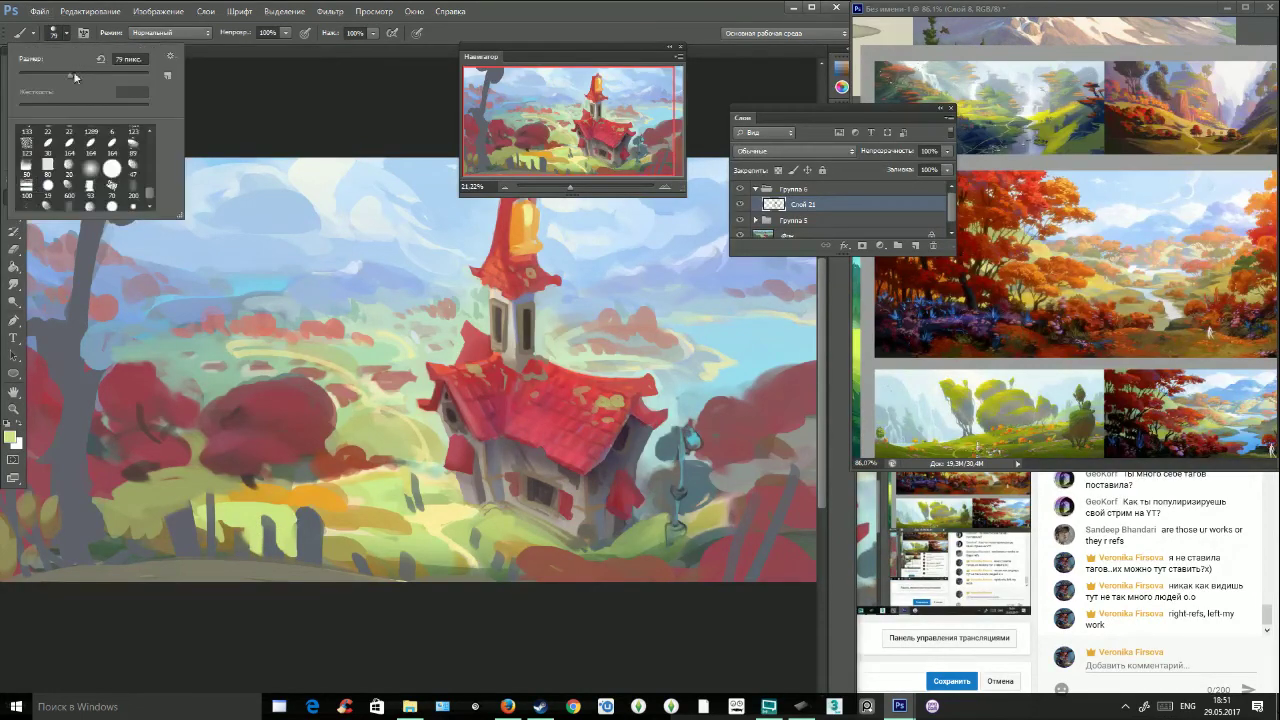
left_click(230, 514, "alt")
mouse_move(199, 495)
left_mouse_down()
mouse_move(230, 518)
mouse_move(227, 482)
mouse_move(201, 511)
mouse_move(211, 550)
left_mouse_up()
left_click(229, 520, "alt")
left_click(229, 482, "alt")
left_click(211, 512, "alt")
left_click(262, 540, "alt")
left_click_drag(211, 502, 213, 554)
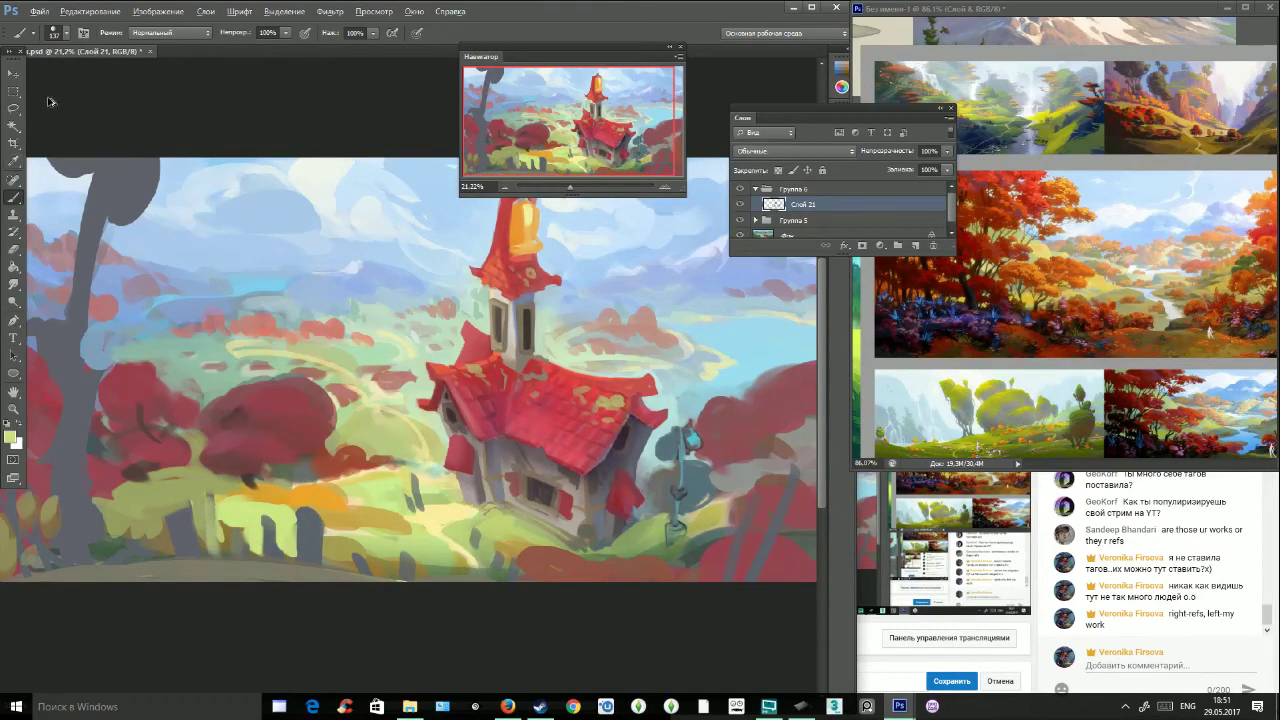
key("ctrl+z")
Set the brush size to 191 px and rework the foreground fence posts with a sampled grey-brown.
left_click(66, 36)
left_click_drag(99, 81, 103, 81)
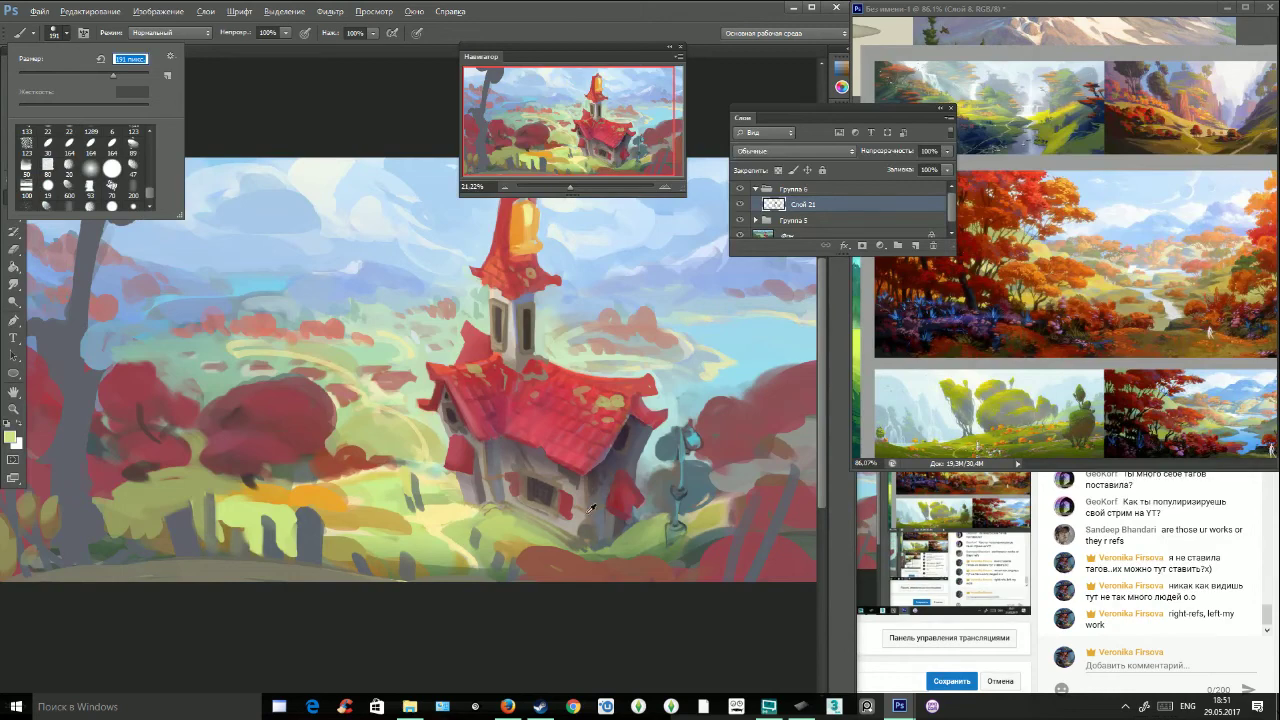
left_click(213, 520, "alt")
mouse_move(206, 492)
left_mouse_down()
mouse_move(208, 538)
mouse_move(264, 536)
mouse_move(266, 556)
left_mouse_up()
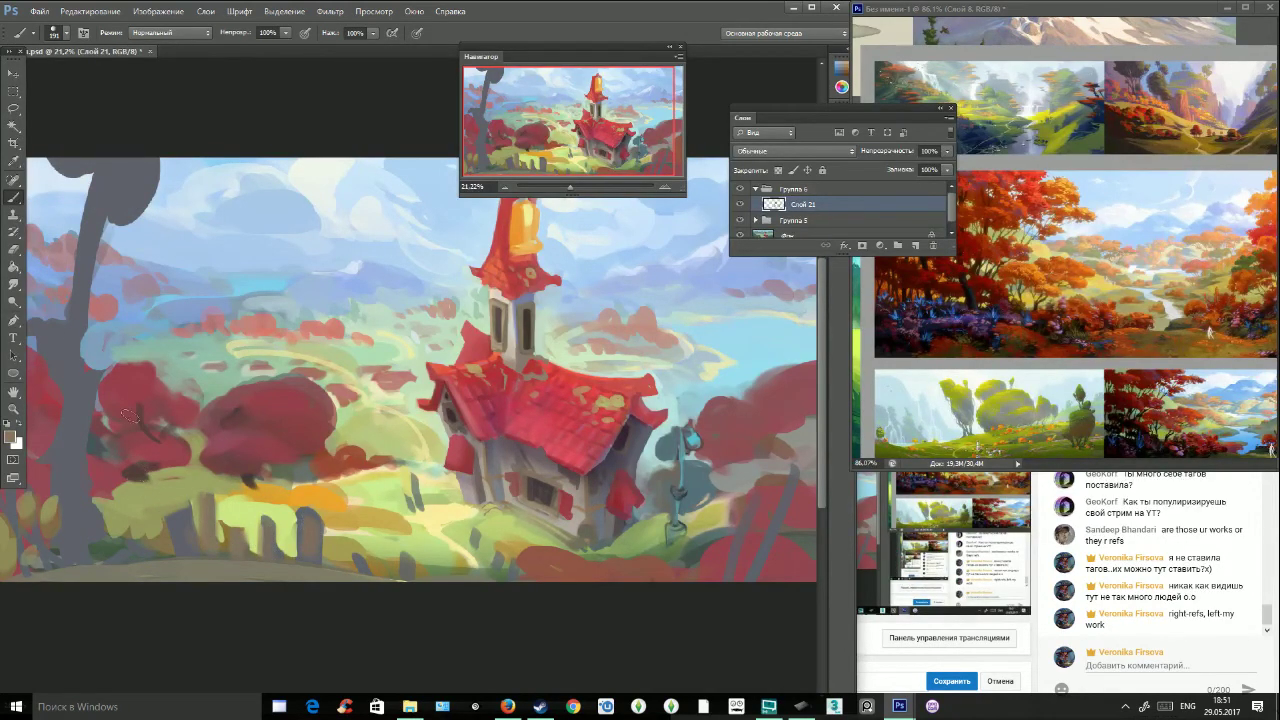
left_click(66, 33)
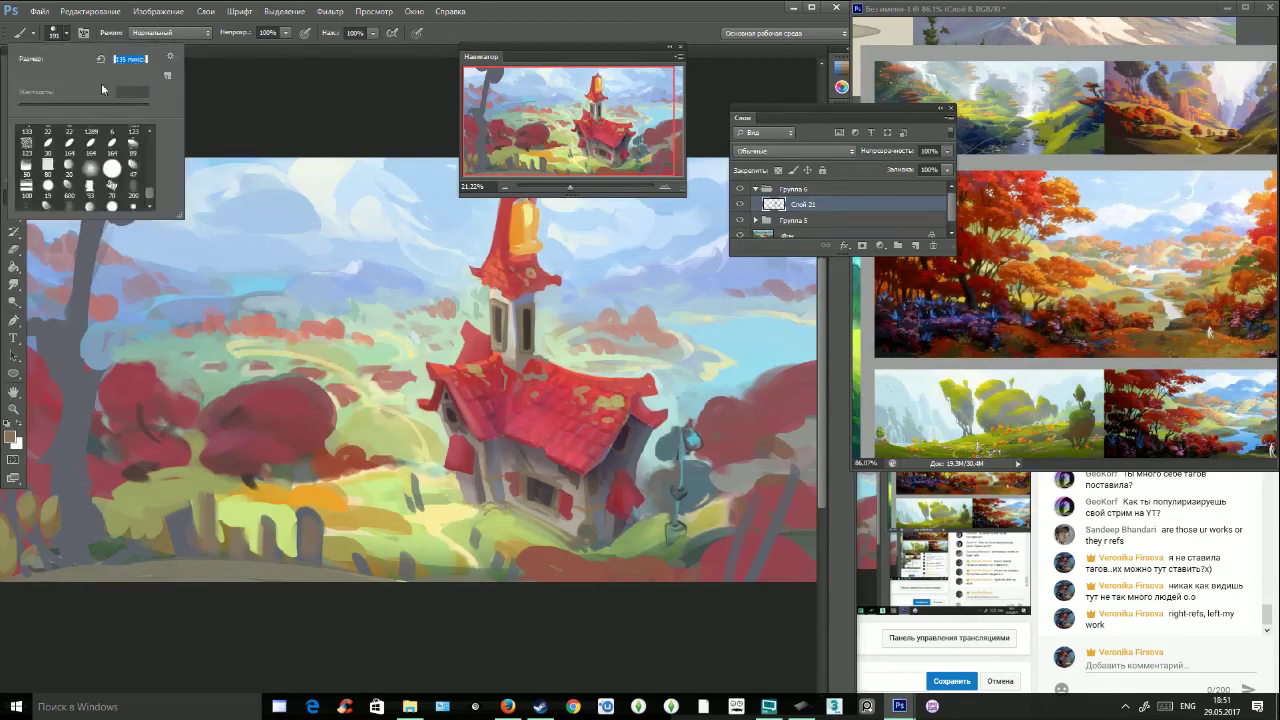
mouse_move(71, 256)
left_mouse_down()
mouse_move(148, 287)
mouse_move(155, 313)
mouse_move(130, 328)
mouse_move(57, 285)
mouse_move(58, 245)
mouse_move(55, 272)
mouse_move(128, 290)
mouse_move(130, 318)
mouse_move(116, 325)
mouse_move(55, 290)
mouse_move(55, 256)
mouse_move(117, 314)
left_mouse_up()
key("ctrl+z")
left_click(64, 347, "alt")
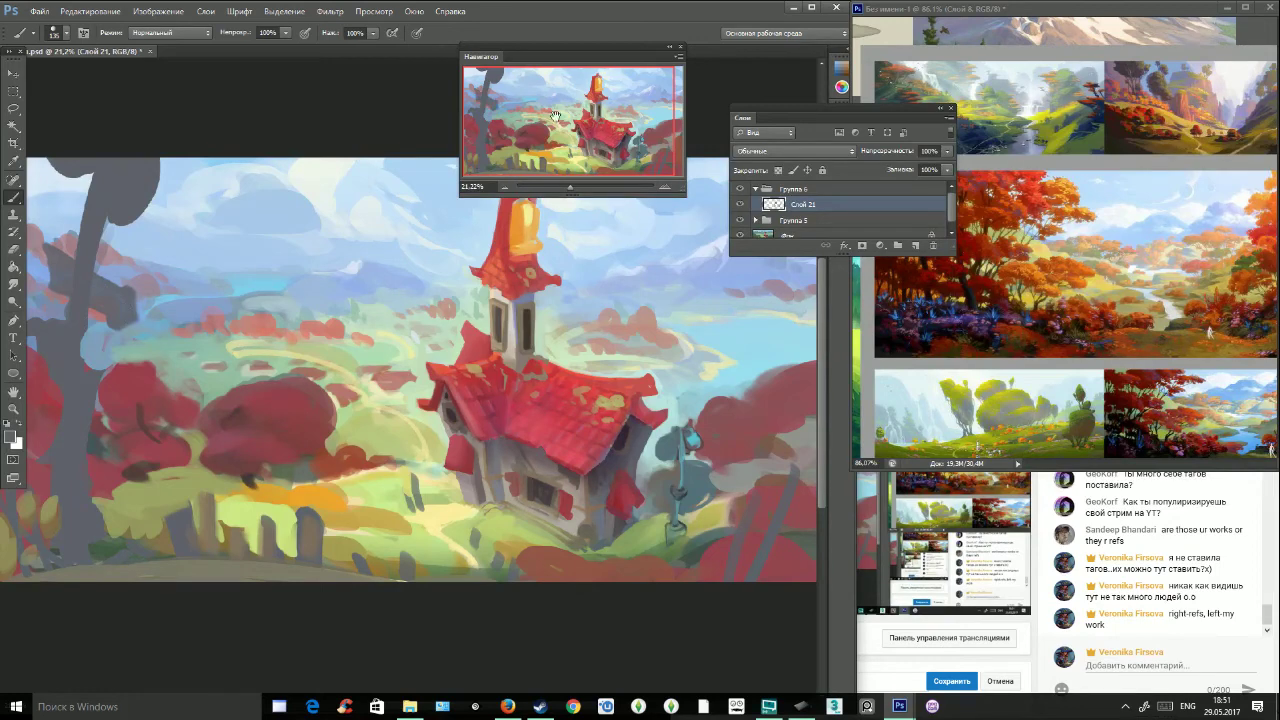
scroll(355, 130, "up", 3)
key("ctrl+z")
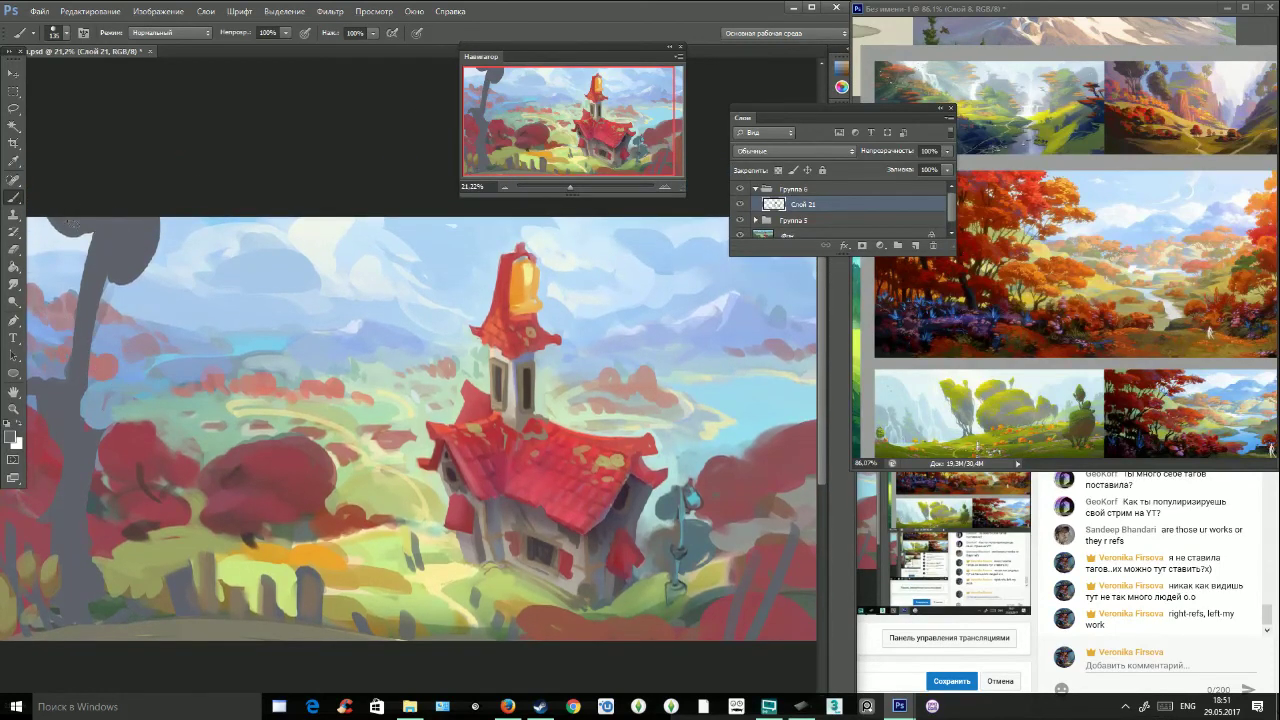
Paint a broad, flat dark grey crown on top of the tall tree in the left foreground.
mouse_move(115, 266)
left_mouse_down()
mouse_move(155, 298)
mouse_move(197, 270)
mouse_move(184, 213)
left_mouse_up()
left_click_drag(199, 318, 330, 319)
mouse_move(220, 262)
left_mouse_down()
mouse_move(172, 242)
mouse_move(111, 76)
mouse_move(127, 74)
mouse_move(181, 231)
mouse_move(270, 271)
mouse_move(300, 263)
mouse_move(265, 290)
mouse_move(295, 285)
left_mouse_up()
left_click(66, 33)
left_click(113, 75)
Trim the outer edge and underside of the tall tree's dark crown with the Eraser.
left_click(14, 249)
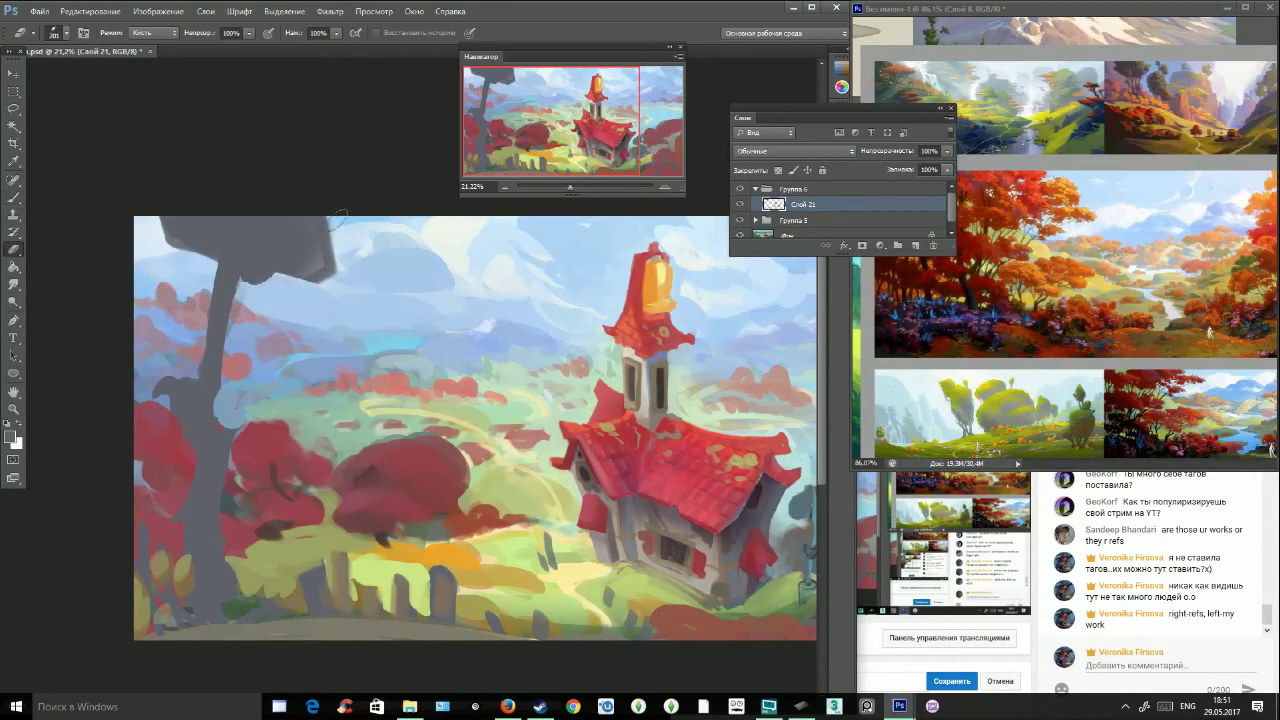
left_click_drag(340, 232, 298, 212)
mouse_move(197, 269)
left_mouse_down()
mouse_move(151, 247)
mouse_move(200, 248)
mouse_move(163, 226)
mouse_move(200, 252)
left_mouse_up()
Refine the tall tree's crown edges with a smaller brush in sampled sky and grey tones, and draw thin branches beneath it.
left_click(14, 197)
left_click(67, 33)
left_click(46, 79)
left_click(184, 256, "alt")
left_click(149, 232, "alt")
left_click_drag(148, 217, 160, 244)
left_click(248, 291, "alt")
mouse_move(248, 290)
left_mouse_down()
mouse_move(244, 278)
mouse_move(272, 274)
mouse_move(334, 281)
mouse_move(306, 270)
mouse_move(330, 258)
left_mouse_up()
left_click(234, 258, "alt")
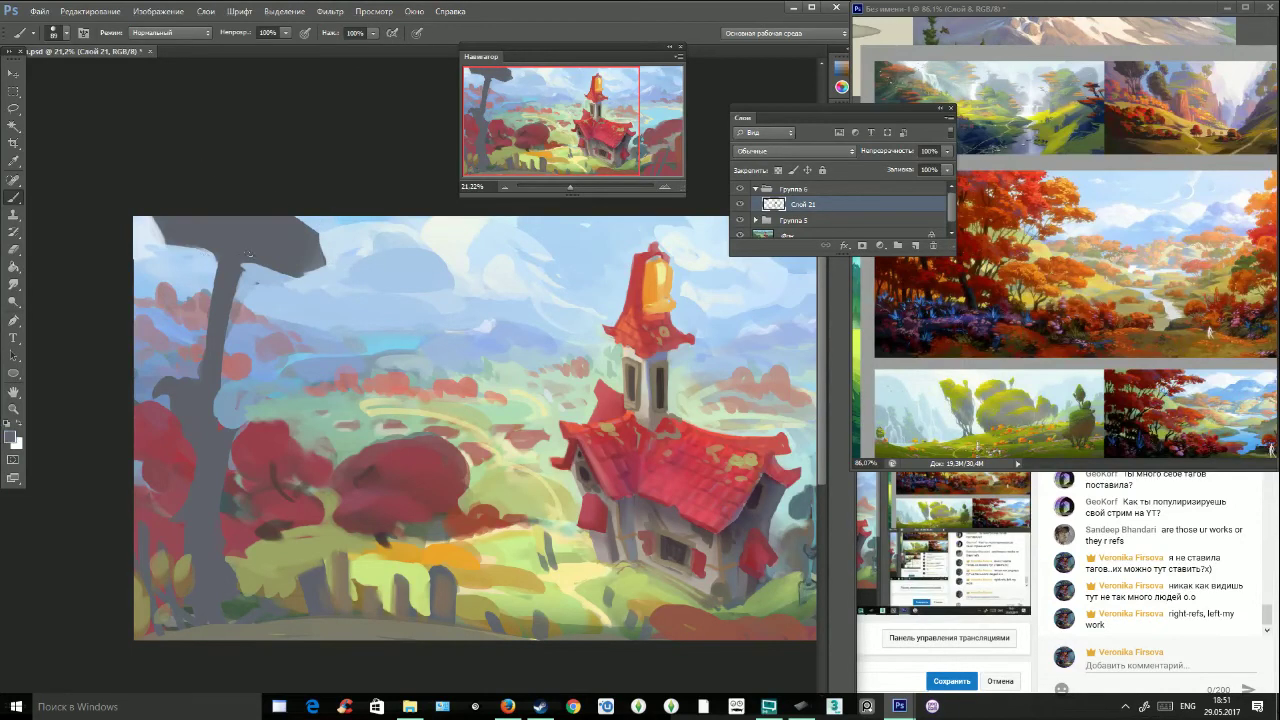
mouse_move(181, 240)
left_mouse_down()
mouse_move(211, 285)
mouse_move(230, 288)
mouse_move(214, 295)
mouse_move(285, 268)
left_mouse_up()
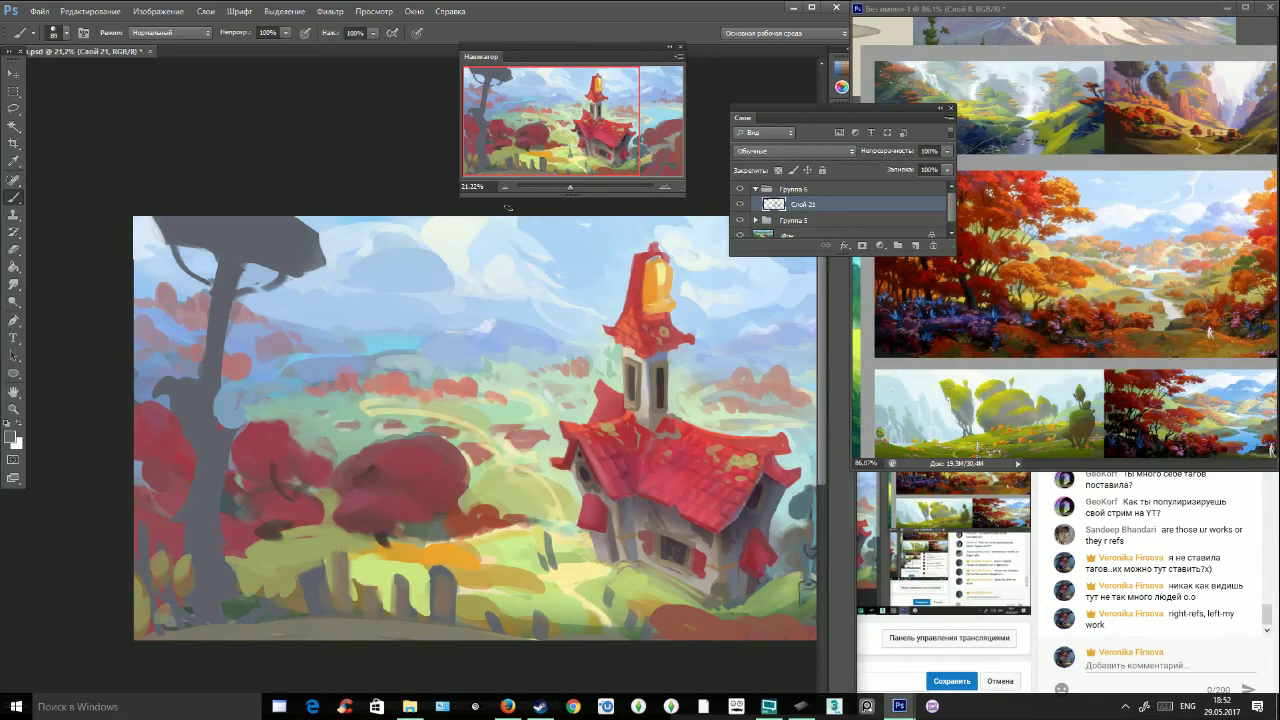
Set the brush size to 149 px and extend the red foliage at the painting's right edge with sampled red.
mouse_move(565, 190)
left_mouse_down()
mouse_move(553, 187)
mouse_move(567, 187)
left_mouse_up()
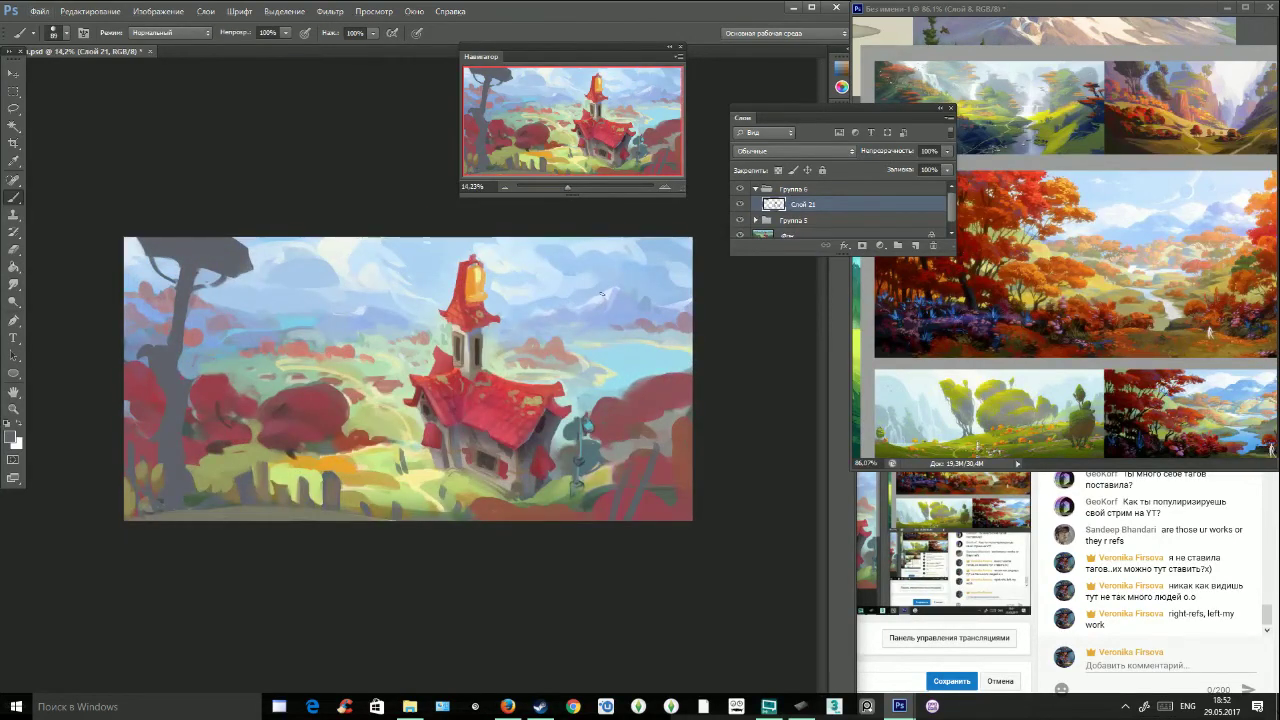
left_click(66, 33)
left_click_drag(76, 78, 97, 78)
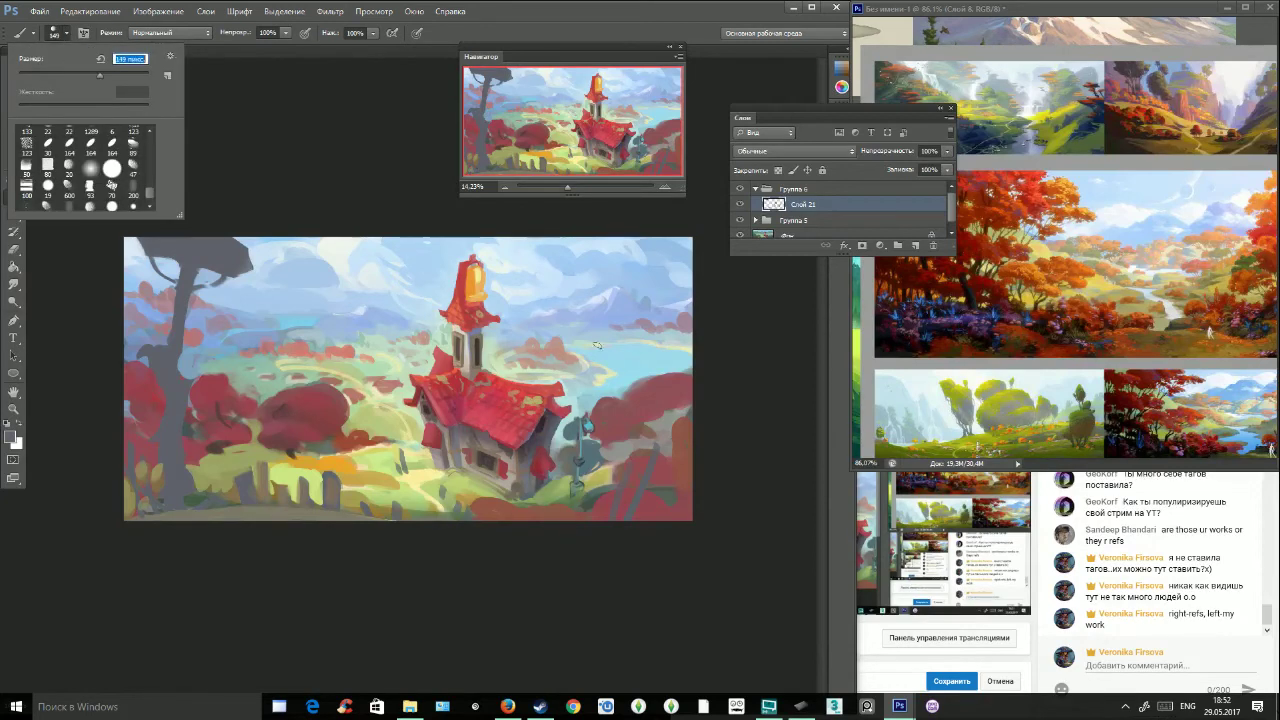
left_click(669, 386, "alt")
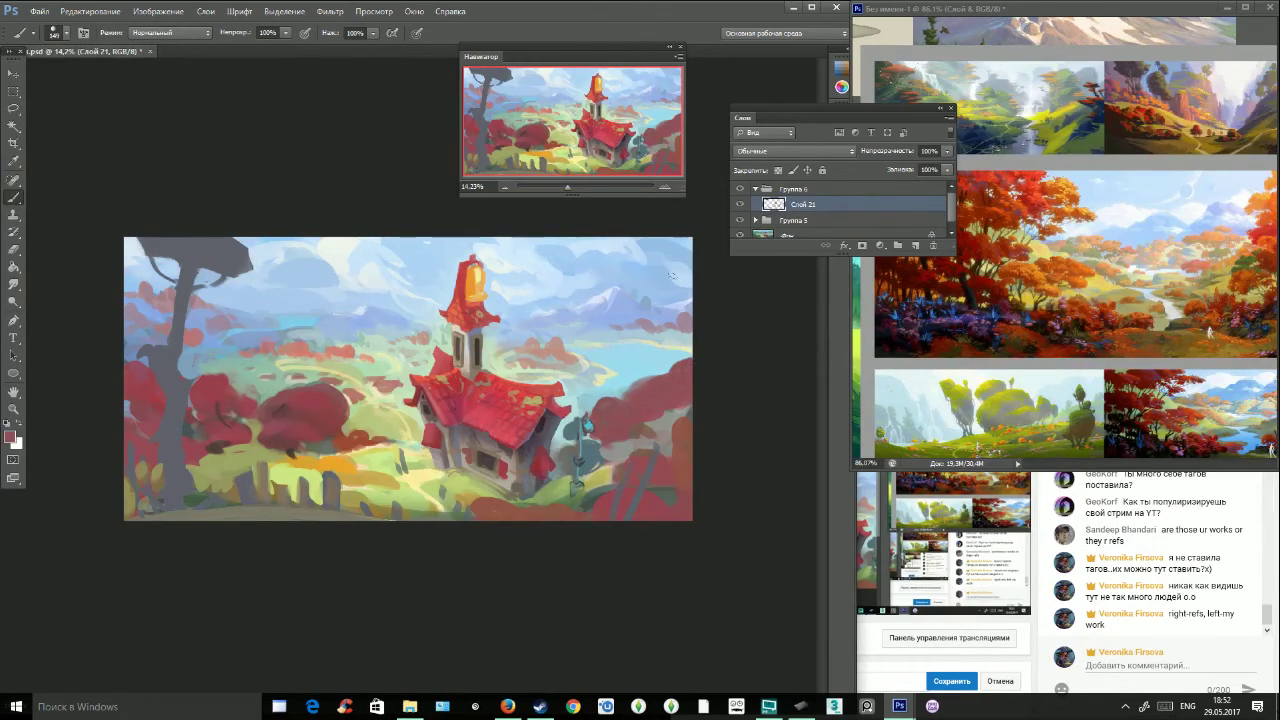
mouse_move(686, 317)
left_mouse_down()
mouse_move(625, 322)
mouse_move(689, 291)
left_mouse_up()
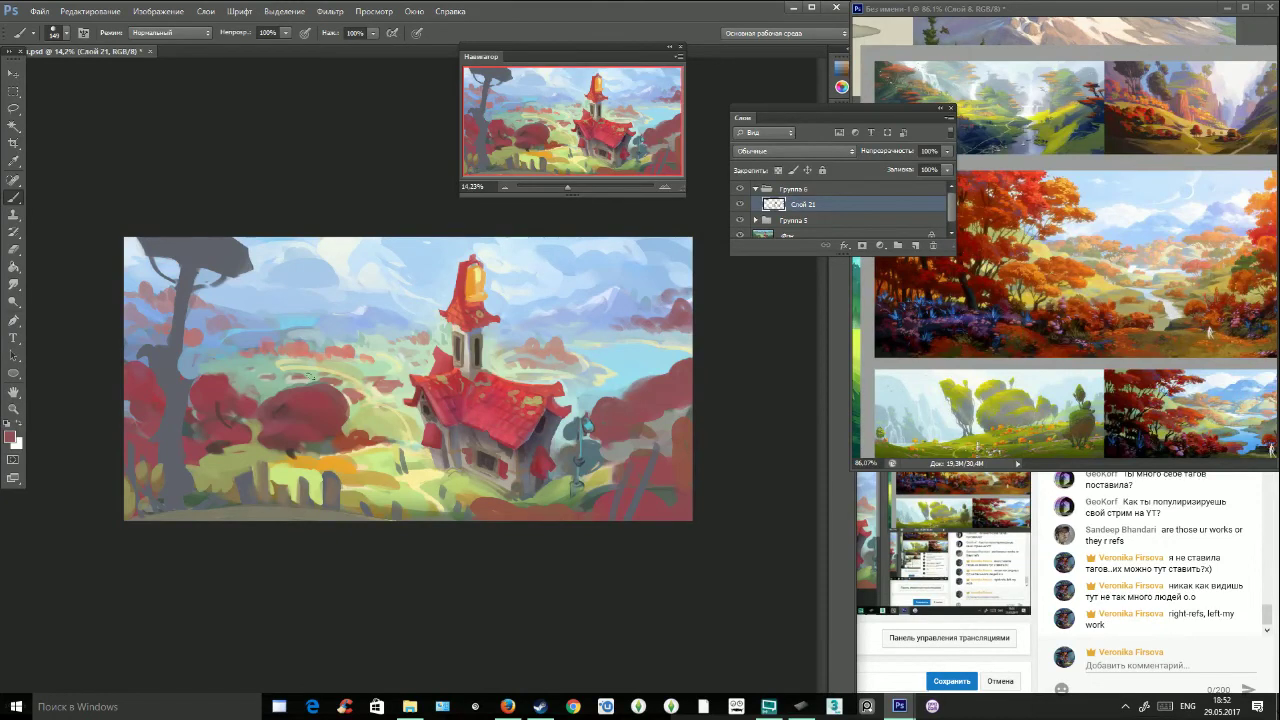
Paint sampled muted green over the distant lakeshore to the right of the tower.
left_click(223, 340, "alt")
mouse_move(584, 345)
left_mouse_down()
mouse_move(643, 337)
mouse_move(596, 338)
mouse_move(613, 333)
left_mouse_up()
left_click(290, 364, "alt")
Reshape the upper part of the red trees along the right edge with sampled foliage and background tones.
left_click(682, 345, "alt")
mouse_move(688, 352)
left_mouse_down()
mouse_move(660, 338)
mouse_move(623, 368)
mouse_move(676, 354)
mouse_move(665, 356)
mouse_move(670, 390)
mouse_move(652, 364)
mouse_move(679, 336)
mouse_move(689, 343)
mouse_move(648, 364)
mouse_move(647, 386)
mouse_move(670, 384)
mouse_move(672, 369)
mouse_move(606, 431)
left_mouse_up()
left_click(661, 341, "alt")
left_click(667, 365, "alt")
left_click(671, 389, "alt")
left_click(684, 348, "alt")
left_click(608, 388, "alt")
left_click(668, 389, "alt")
Rework the lower red foliage and the ground near the lamp post with sampled tones.
left_click(620, 402, "alt")
left_click(620, 435, "alt")
left_click(658, 429, "alt")
mouse_move(654, 430)
left_mouse_down()
mouse_move(596, 469)
mouse_move(653, 439)
mouse_move(607, 485)
mouse_move(668, 452)
left_mouse_up()
left_click(600, 473, "alt")
left_click(608, 485, "alt")
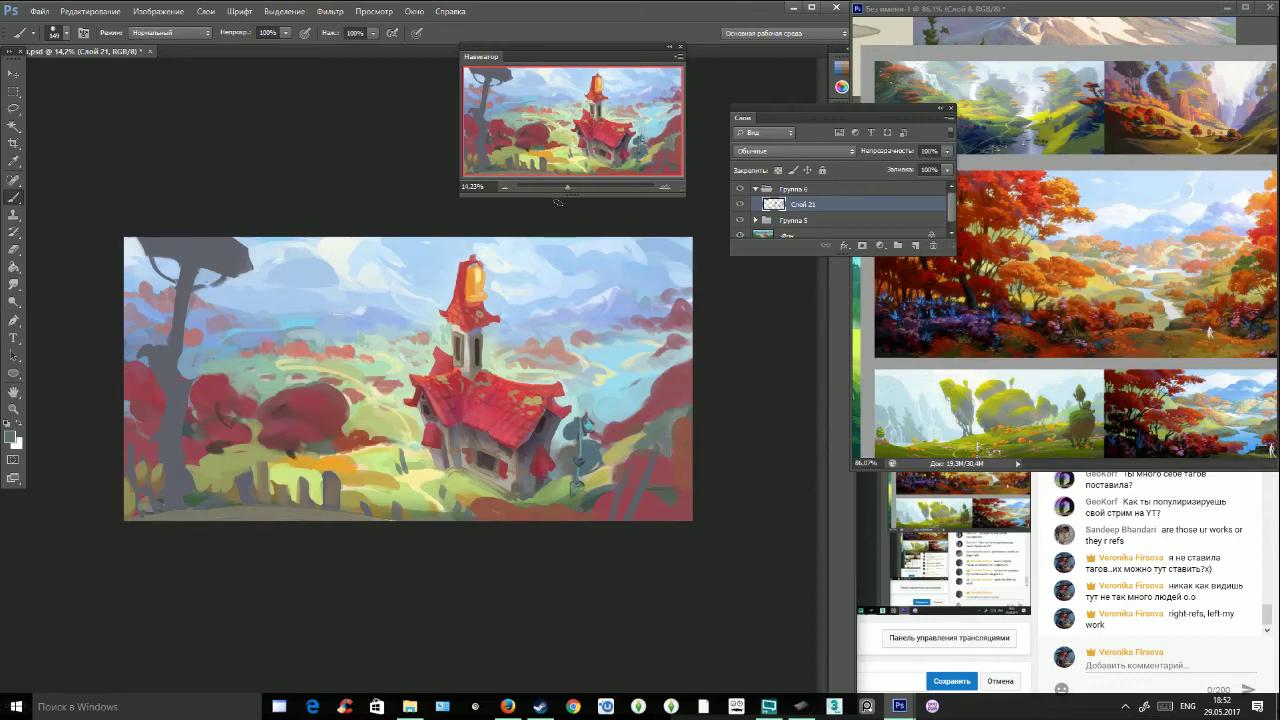
Set the brush size to 191 px and reshape the outline of the large red bush left of the house with green.
left_click_drag(557, 188, 574, 188)
left_click(68, 34)
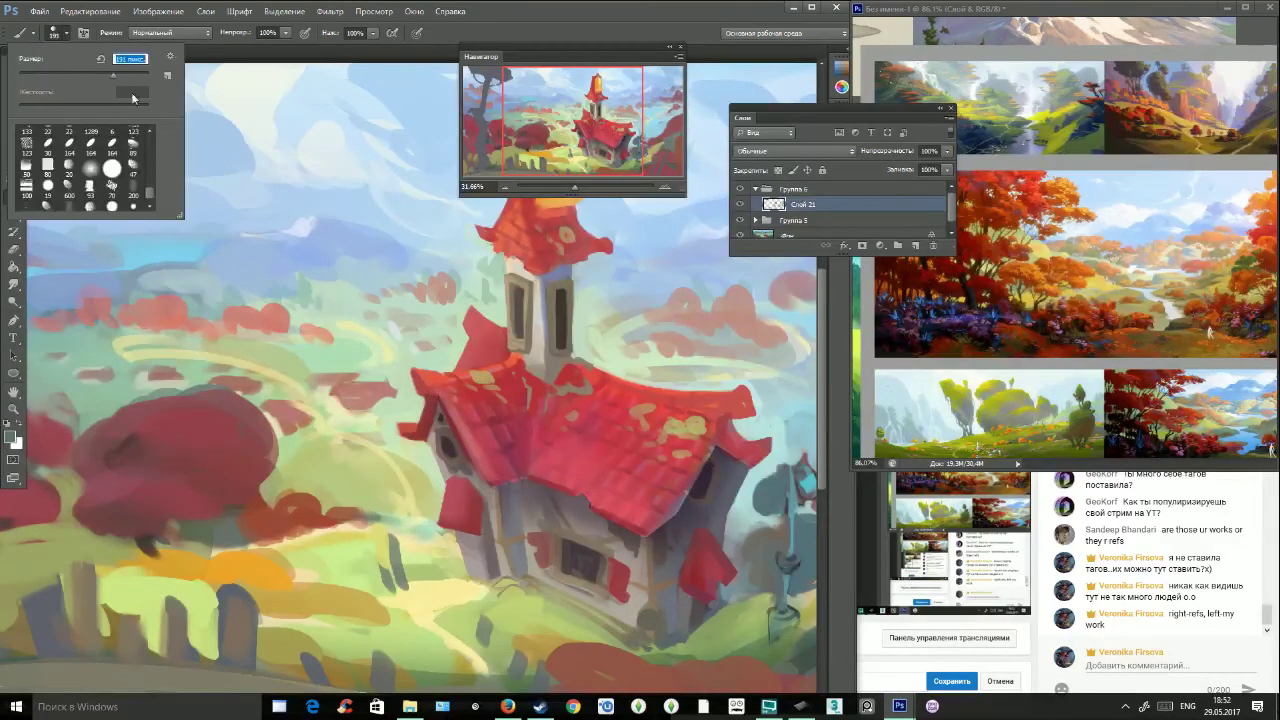
left_click(296, 441)
mouse_move(285, 443)
left_mouse_down()
mouse_move(192, 424)
mouse_move(205, 403)
mouse_move(229, 409)
mouse_move(220, 389)
mouse_move(164, 423)
mouse_move(191, 429)
mouse_move(222, 467)
mouse_move(264, 474)
left_mouse_up()
left_click(164, 423, "alt")
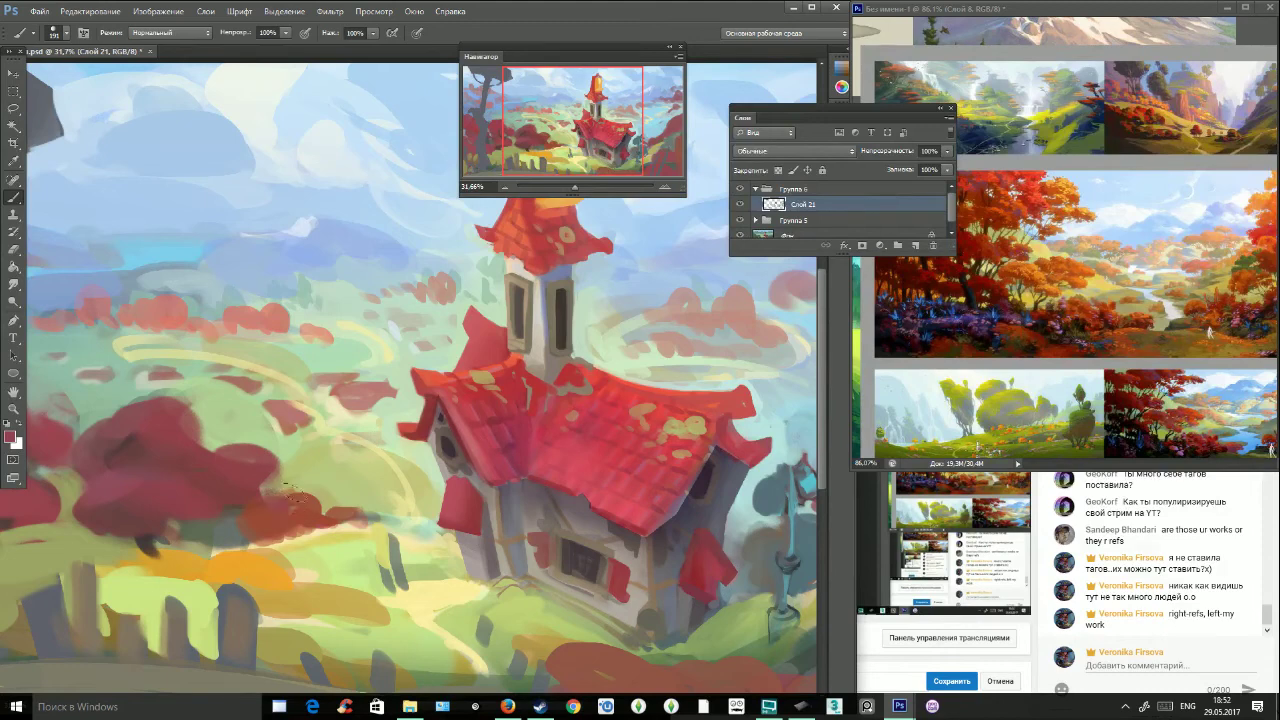
Repaint the lower edge of the large red bush and the ground beneath it with sampled tones.
left_click(345, 486, "alt")
mouse_move(326, 498)
left_mouse_down()
mouse_move(362, 508)
mouse_move(240, 556)
left_mouse_up()
left_click(372, 534, "alt")
mouse_move(358, 546)
left_mouse_down()
mouse_move(250, 577)
mouse_move(221, 566)
mouse_move(353, 547)
left_mouse_up()
left_click(249, 576, "alt")
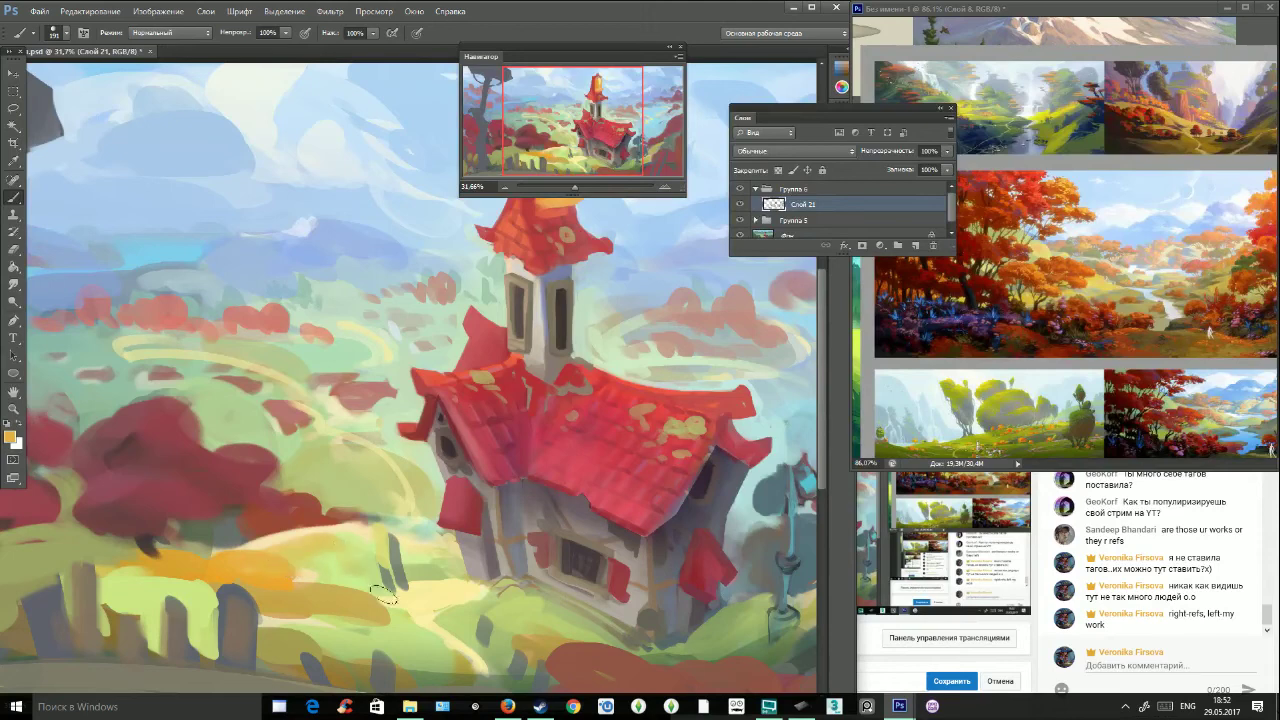
Paint sampled yellow-green tones over the meadow behind the foreground fence.
mouse_move(576, 188)
left_mouse_down()
mouse_move(556, 190)
mouse_move(569, 188)
left_mouse_up()
left_click(276, 501, "alt")
mouse_move(264, 492)
left_mouse_down()
mouse_move(302, 490)
mouse_move(320, 532)
left_mouse_up()
left_click(328, 511, "alt")
Change the brush size and touch up the foreground fence with sampled grey.
left_click(60, 33)
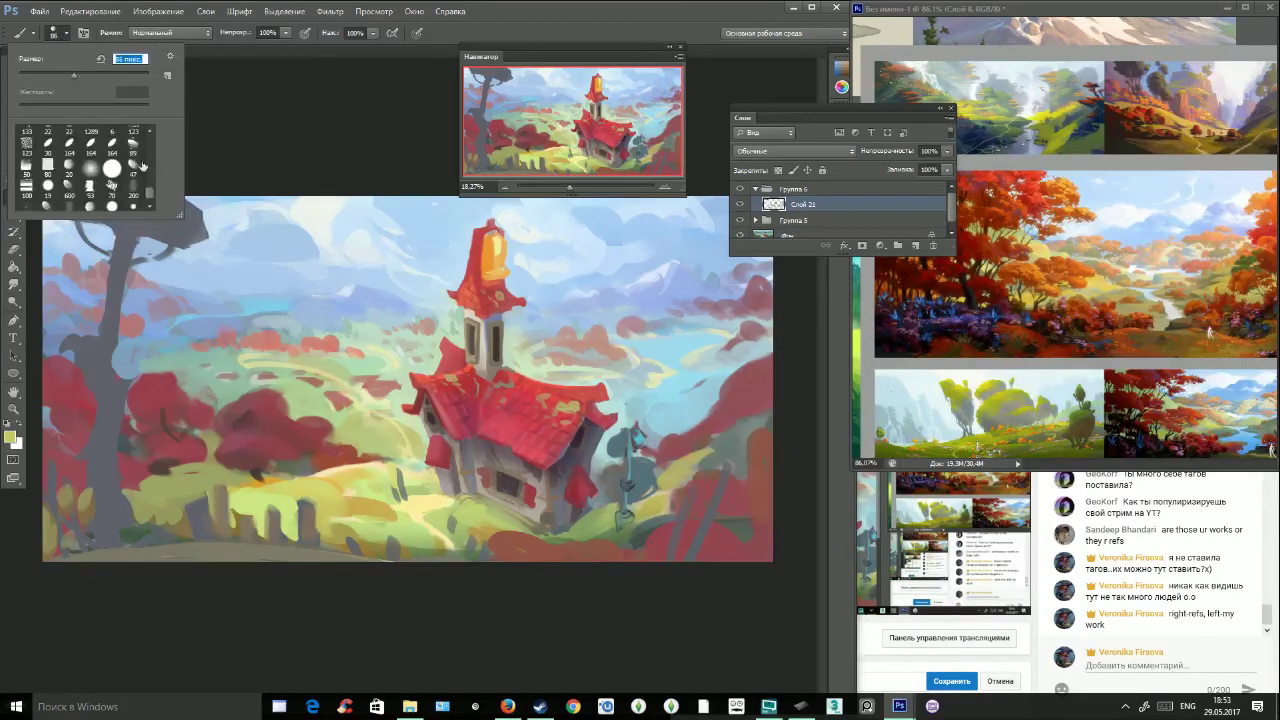
left_click(284, 531, "alt")
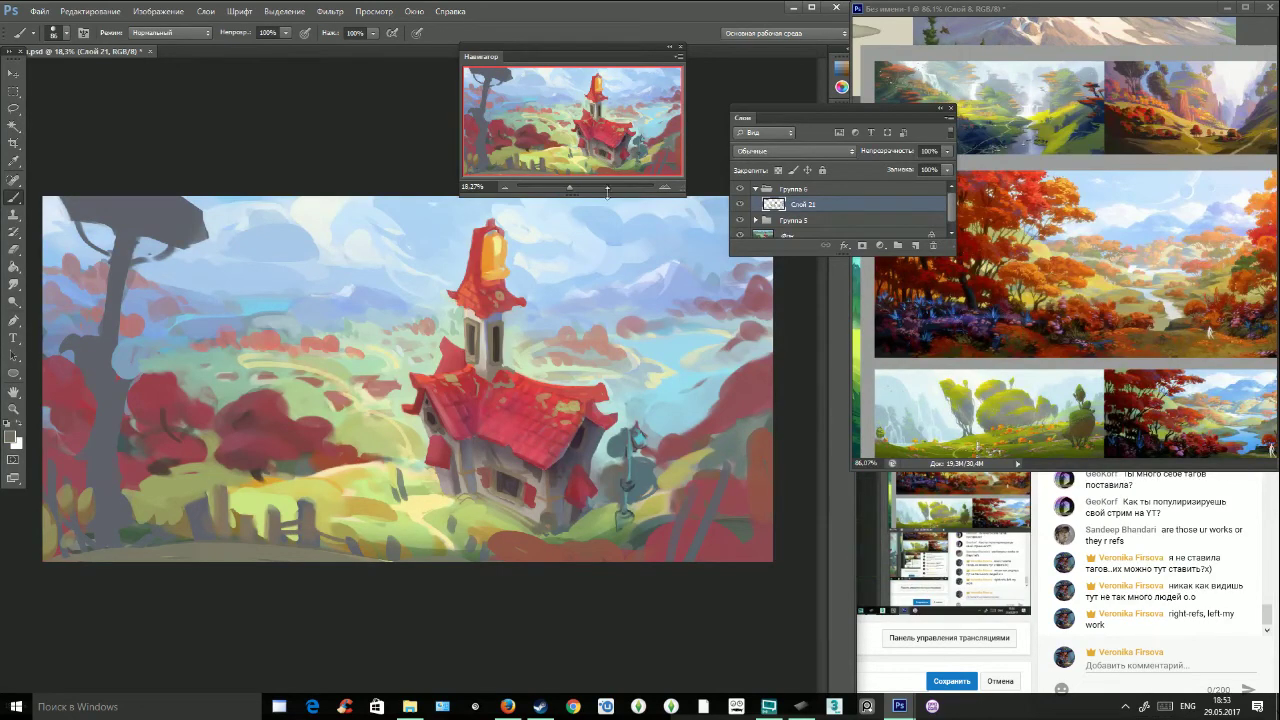
mouse_move(569, 185)
left_mouse_down()
mouse_move(546, 189)
mouse_move(570, 187)
left_mouse_up()
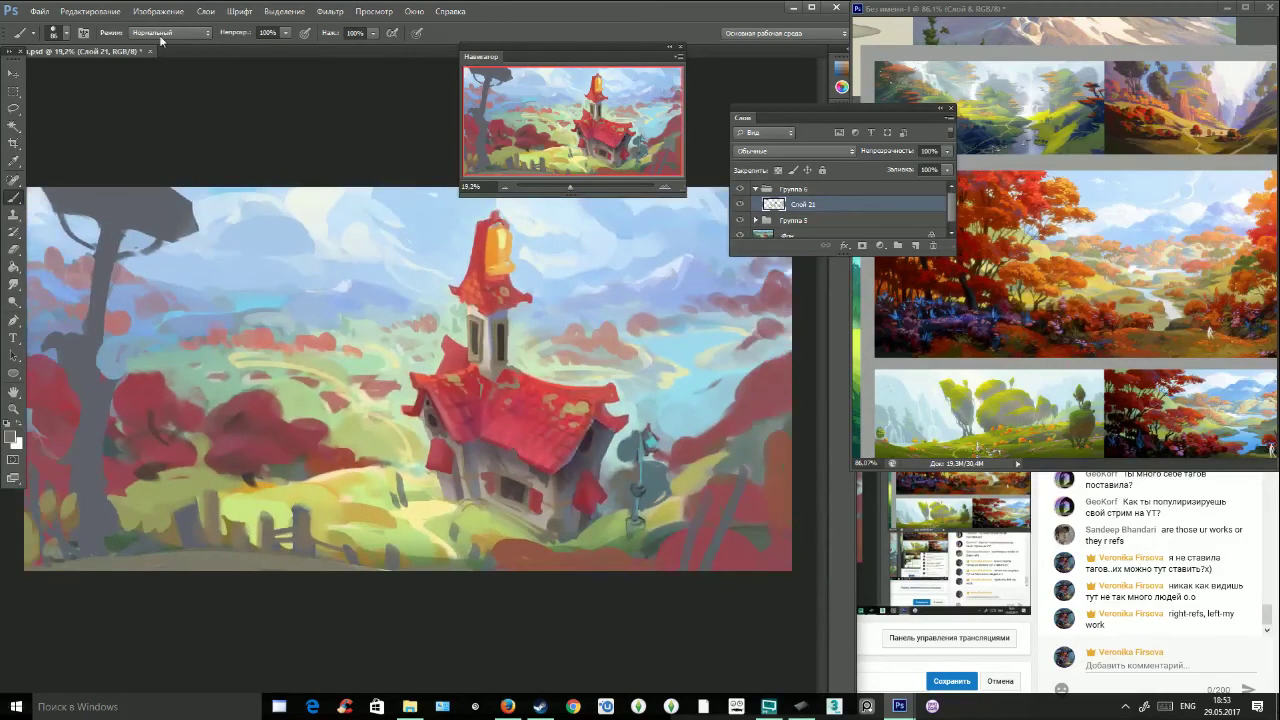
Flip the whole canvas horizontally.
left_click(158, 11)
mouse_move(185, 133)
left_click(443, 250)
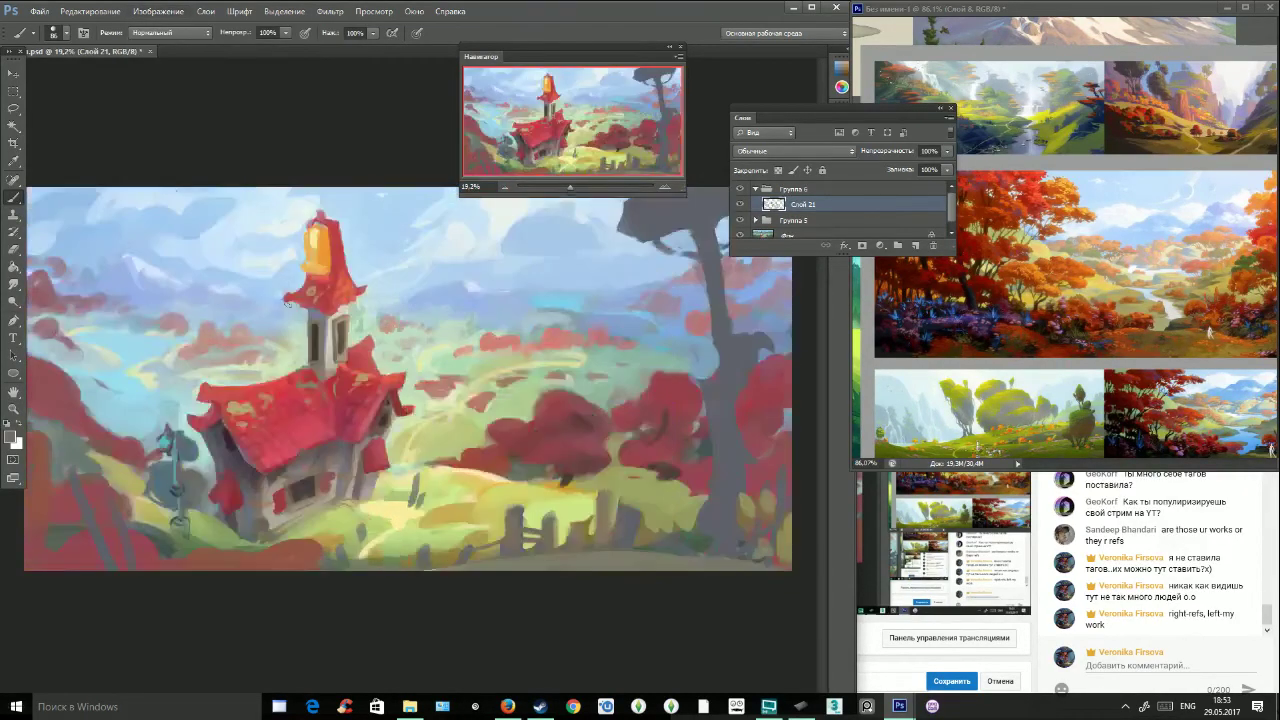
Save the painting as a Photoshop PSD under its existing name in the школа folder, replacing the old file.
left_click(39, 11)
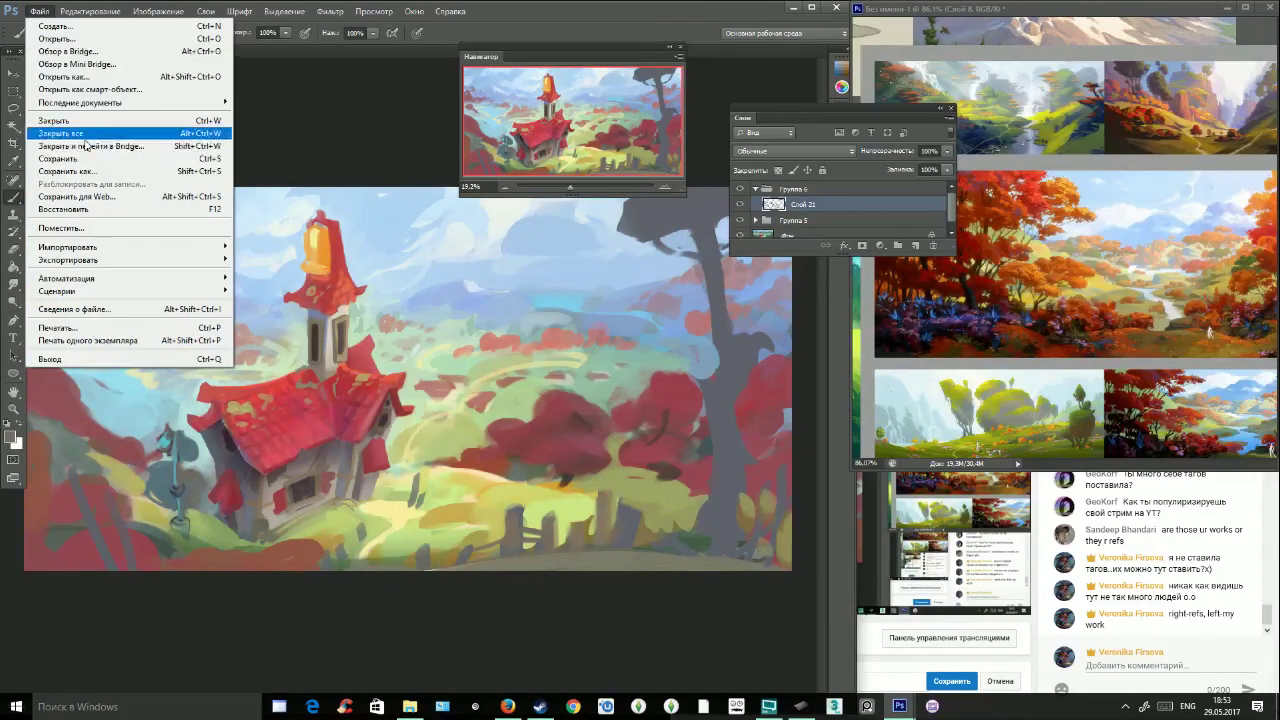
left_click(67, 171)
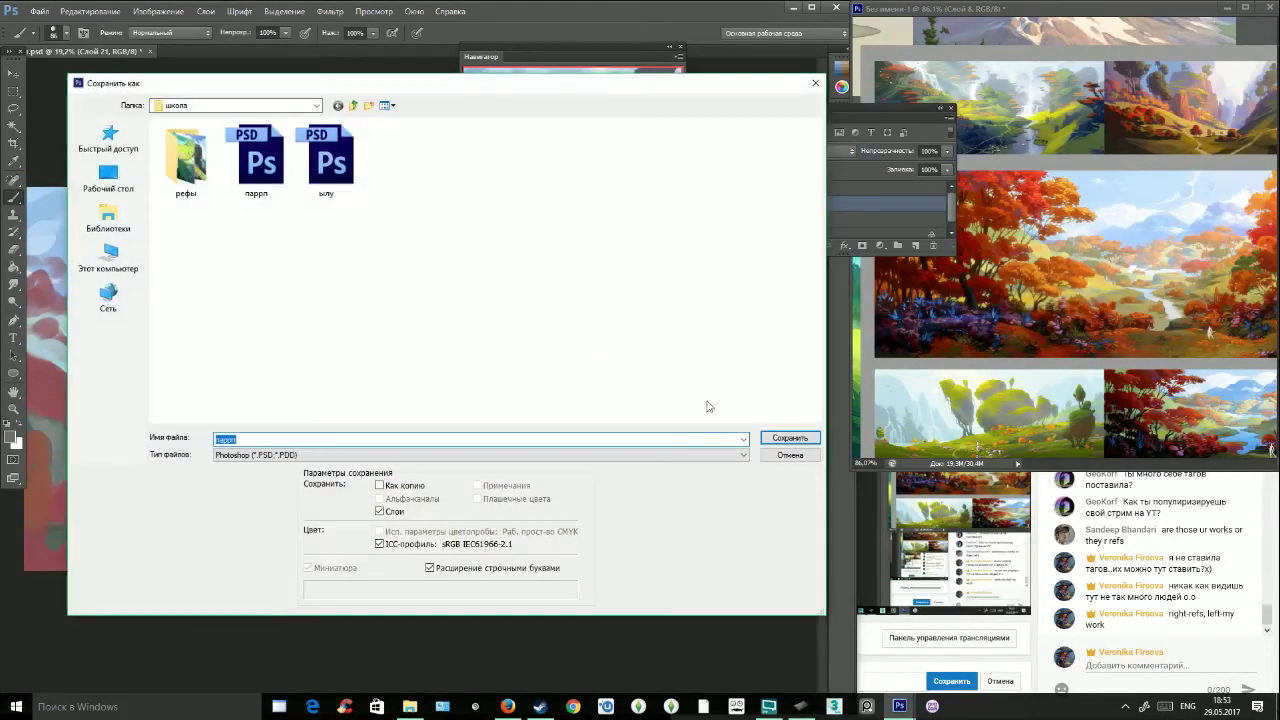
left_click(785, 438)
left_click(571, 263)
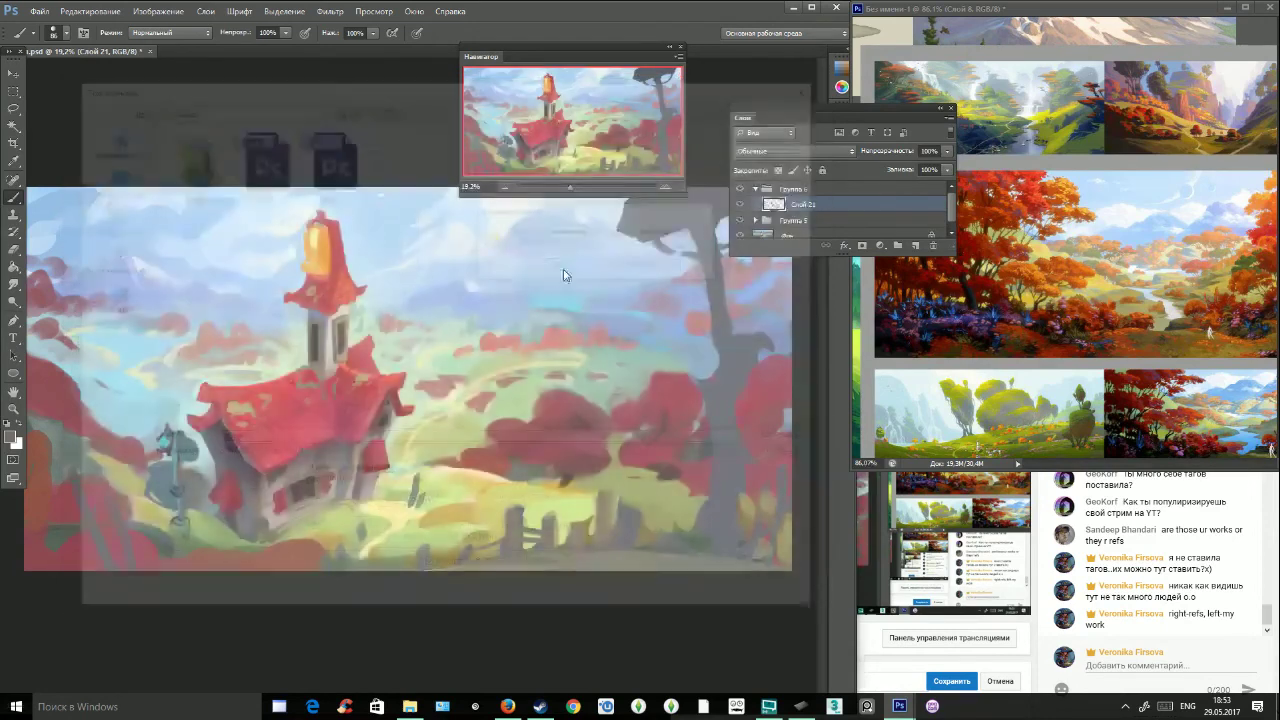
left_click(820, 217)
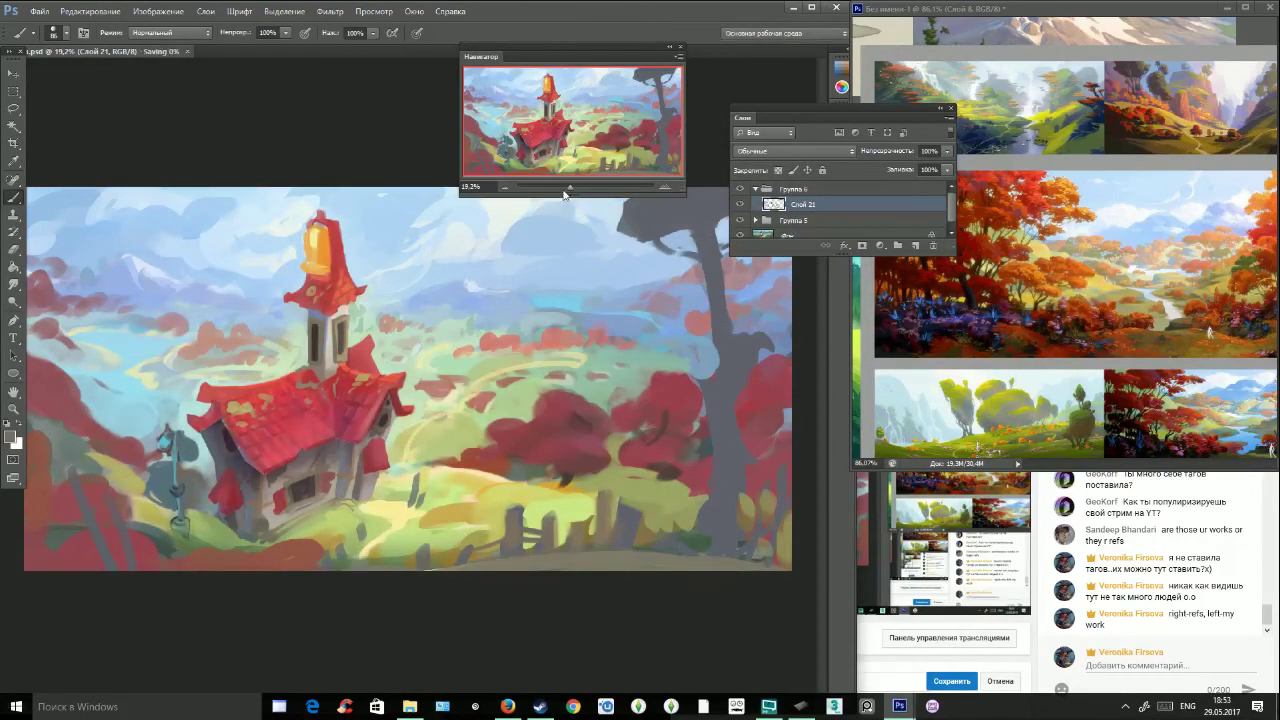
Save another version of the painting with a different file type over an existing file in the same folder.
left_click(39, 11)
left_click(72, 172)
left_click(265, 455)
left_click(232, 537)
left_click(326, 160)
left_click(790, 438)
left_click(545, 266)
left_click(648, 173)
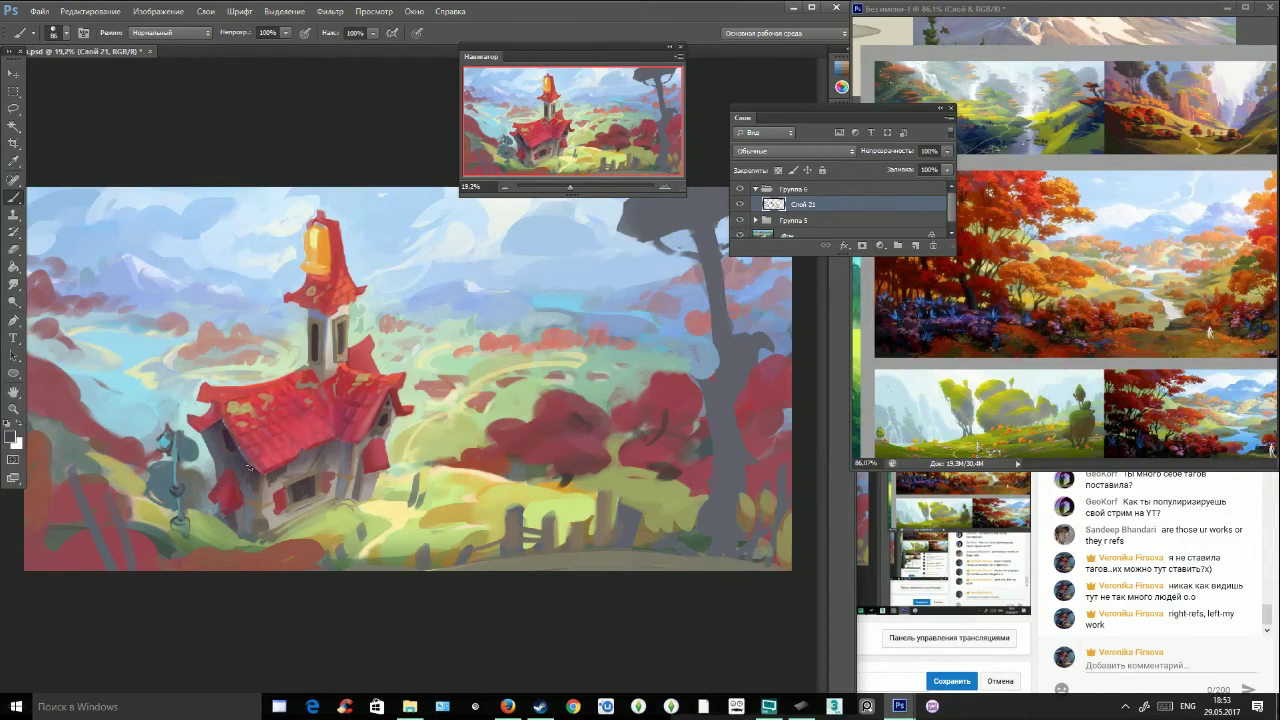
Set the brush size to 156 px and repaint the large red bushes beyond the meadow with sampled red.
left_click(240, 398, "alt")
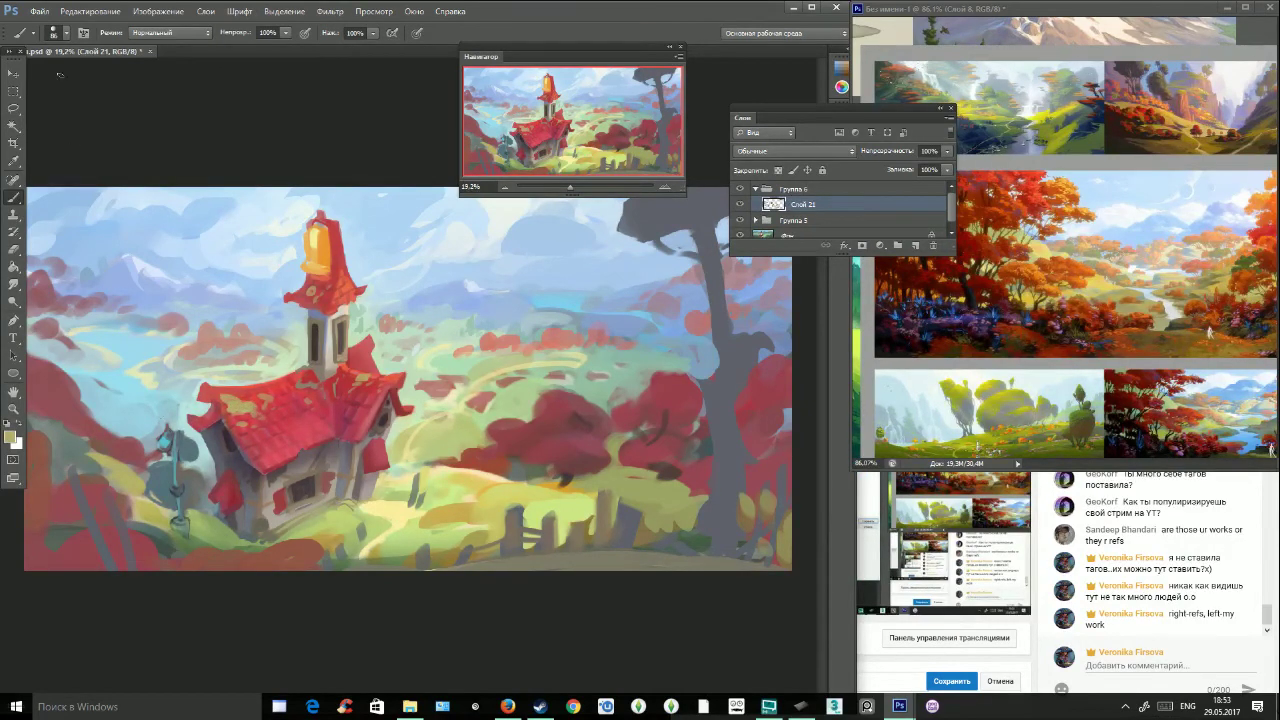
left_click(60, 33)
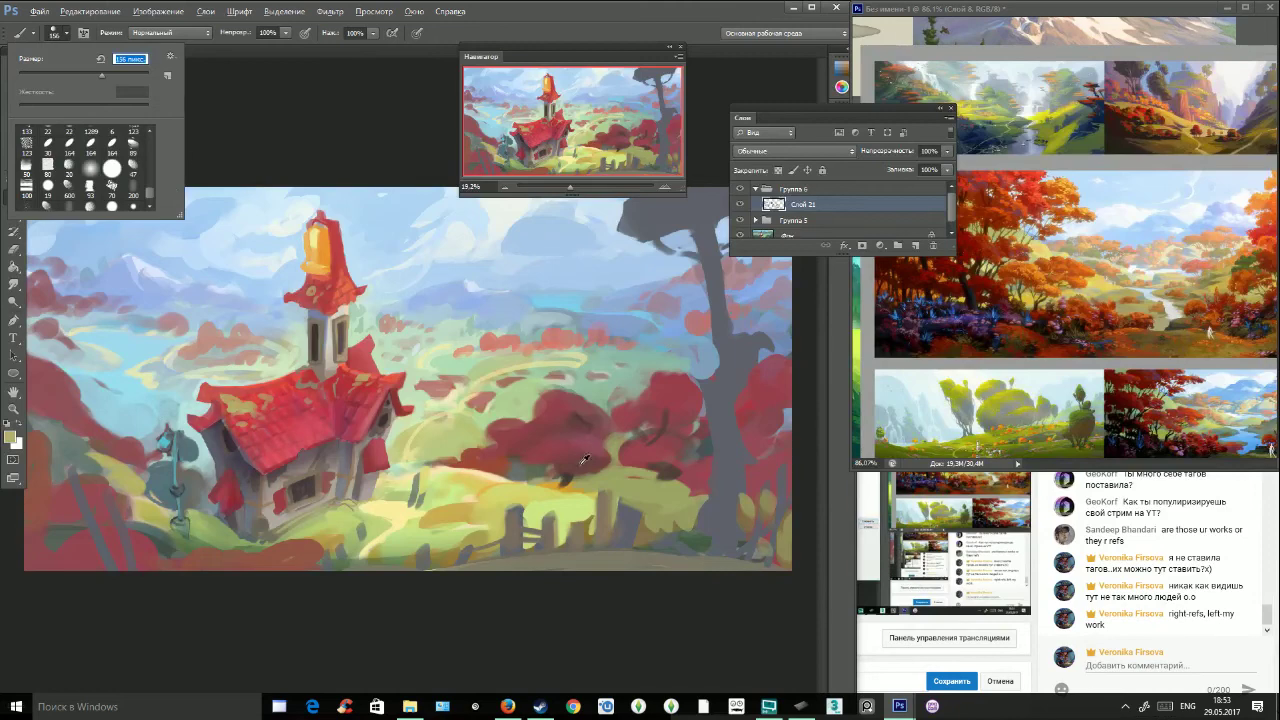
left_click(684, 385, "alt")
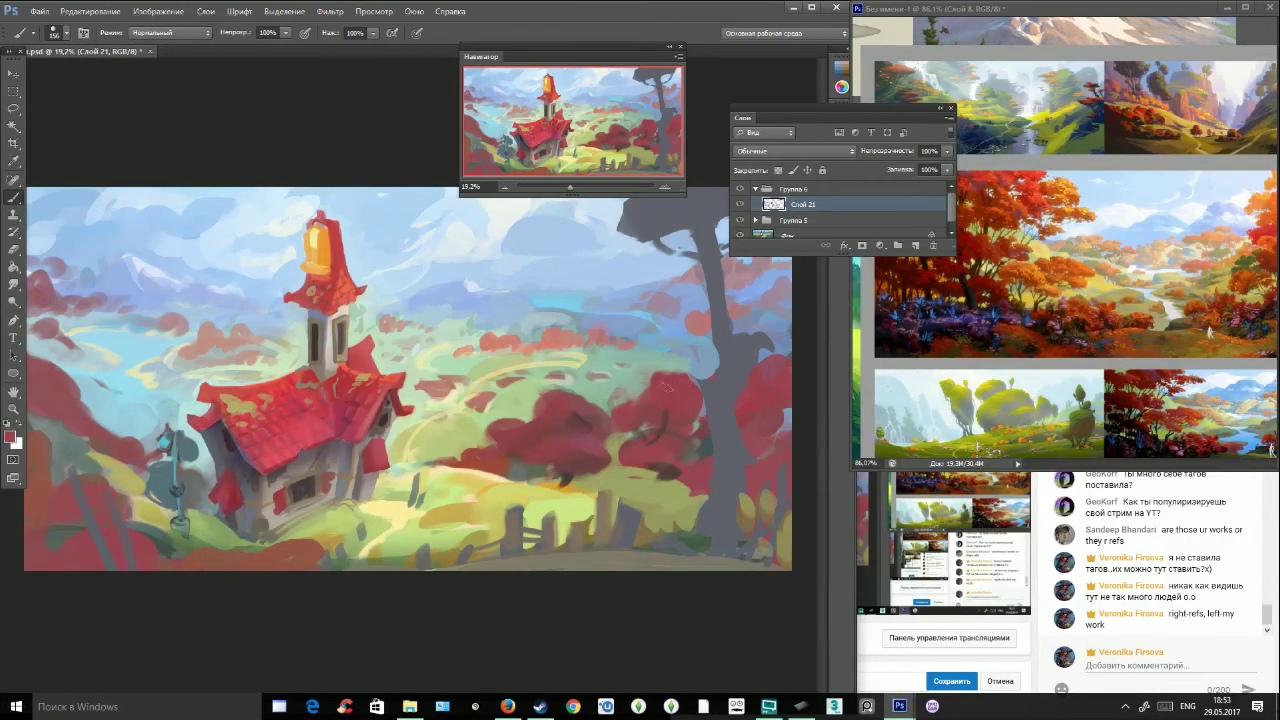
left_click_drag(678, 438, 626, 456)
left_click_drag(556, 397, 528, 419)
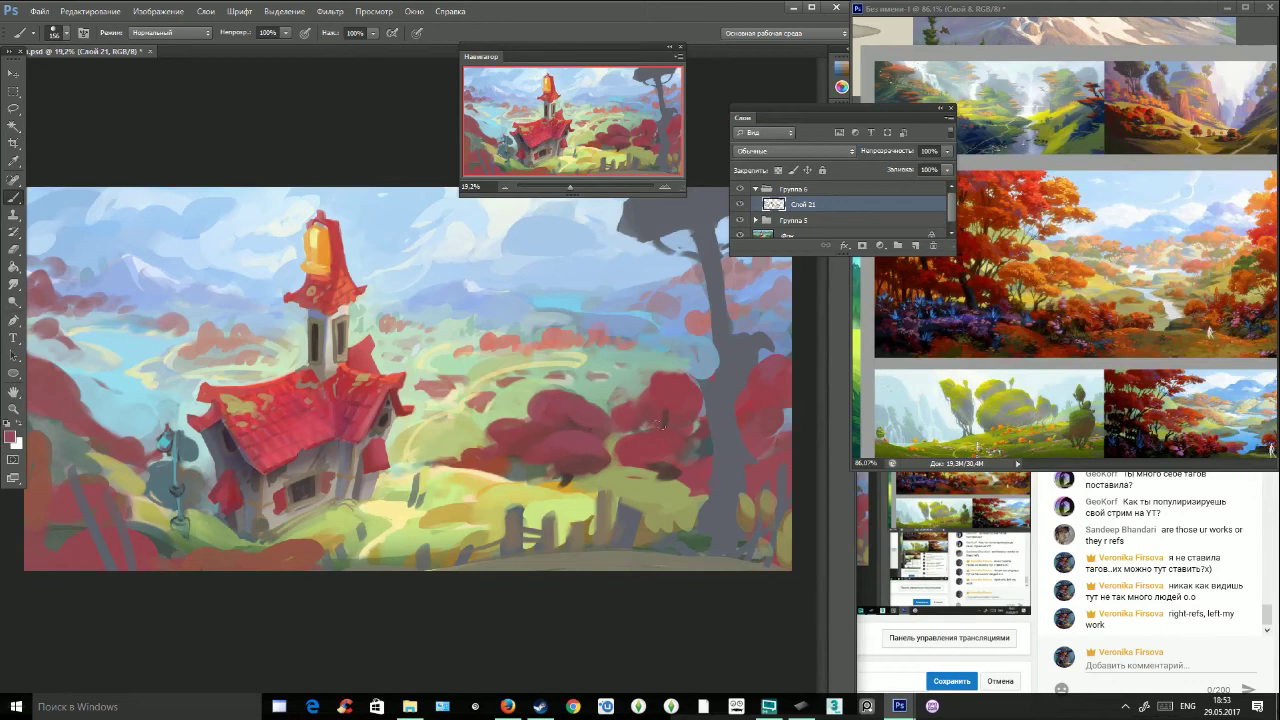
Refine the gap and edges between the red bushes with sampled green and dark red tones.
left_click(610, 388, "alt")
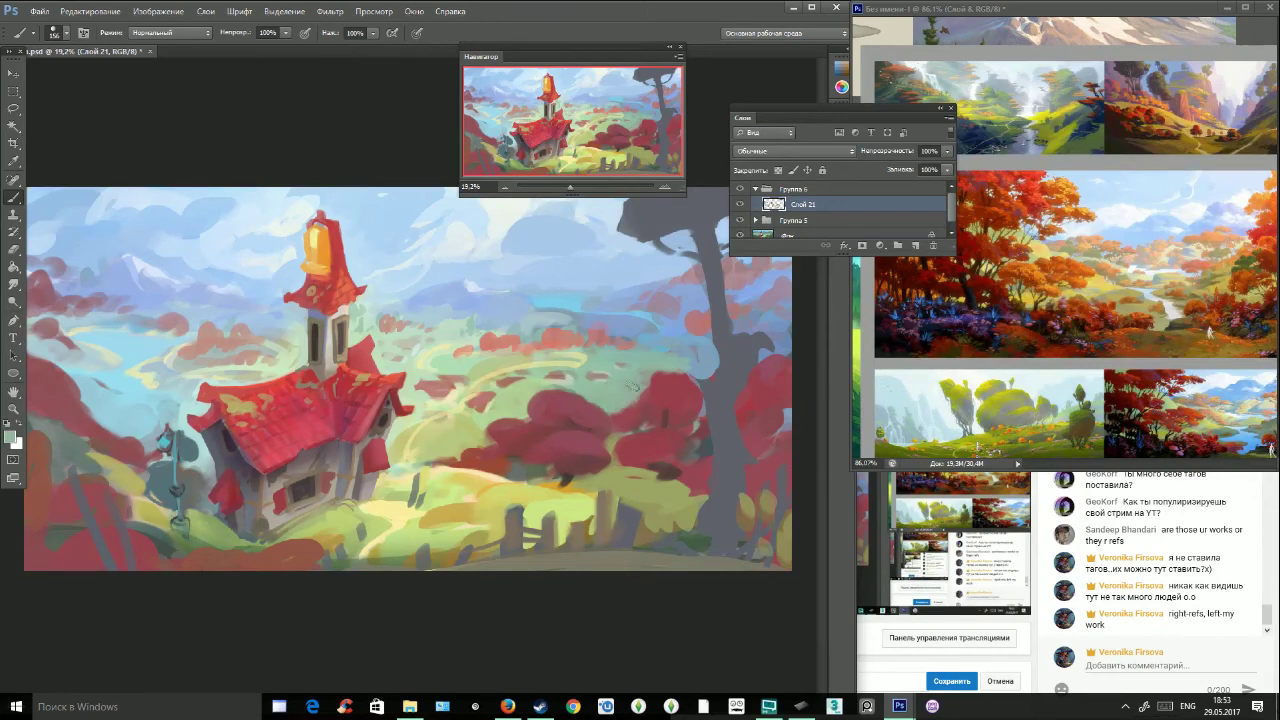
left_click(684, 378, "alt")
left_click(622, 432, "alt")
left_click_drag(606, 436, 628, 442)
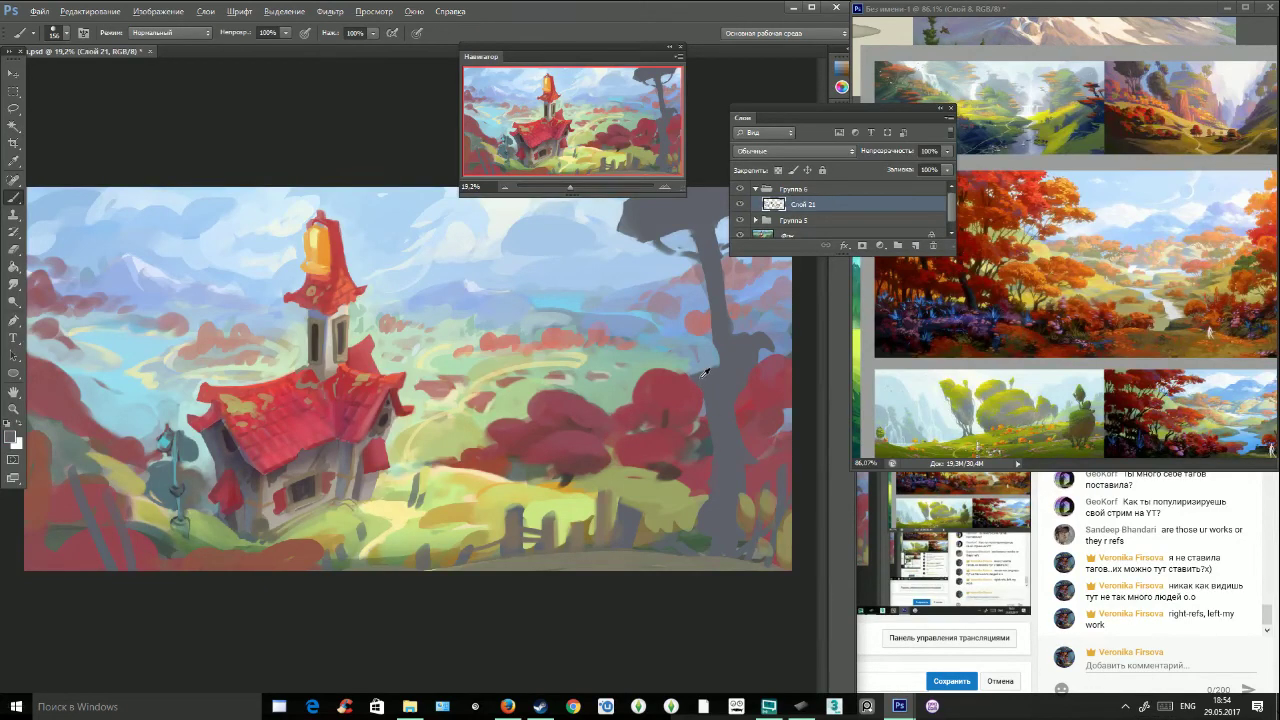
Clean up the tall tree's trunk outline by painting sampled background and foliage tones over its bulges.
left_click_drag(696, 377, 711, 378)
key("x")
left_click(775, 329, "alt")
left_click(770, 357, "alt")
left_click(753, 404, "alt")
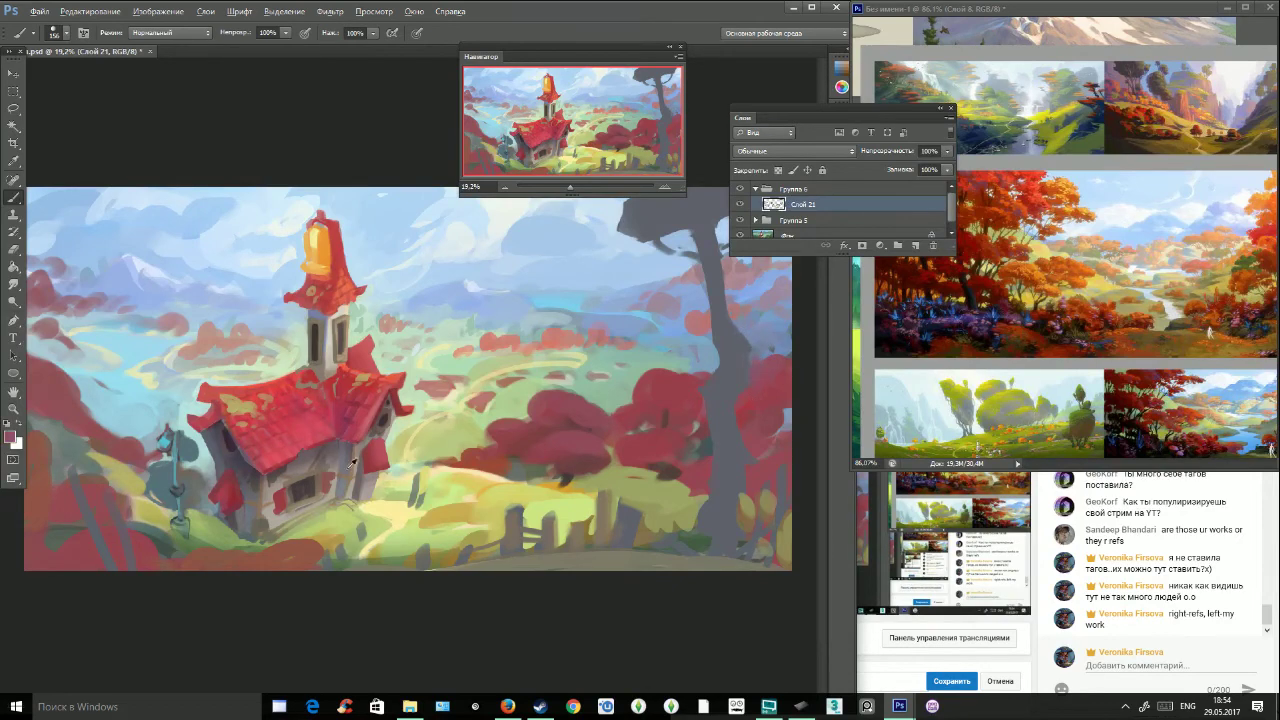
Shade the tall tree's trunk along its full length with a sampled dark tone.
left_click(386, 419, "alt")
mouse_move(704, 392)
left_mouse_down()
mouse_move(720, 491)
mouse_move(710, 477)
mouse_move(698, 540)
left_mouse_up()
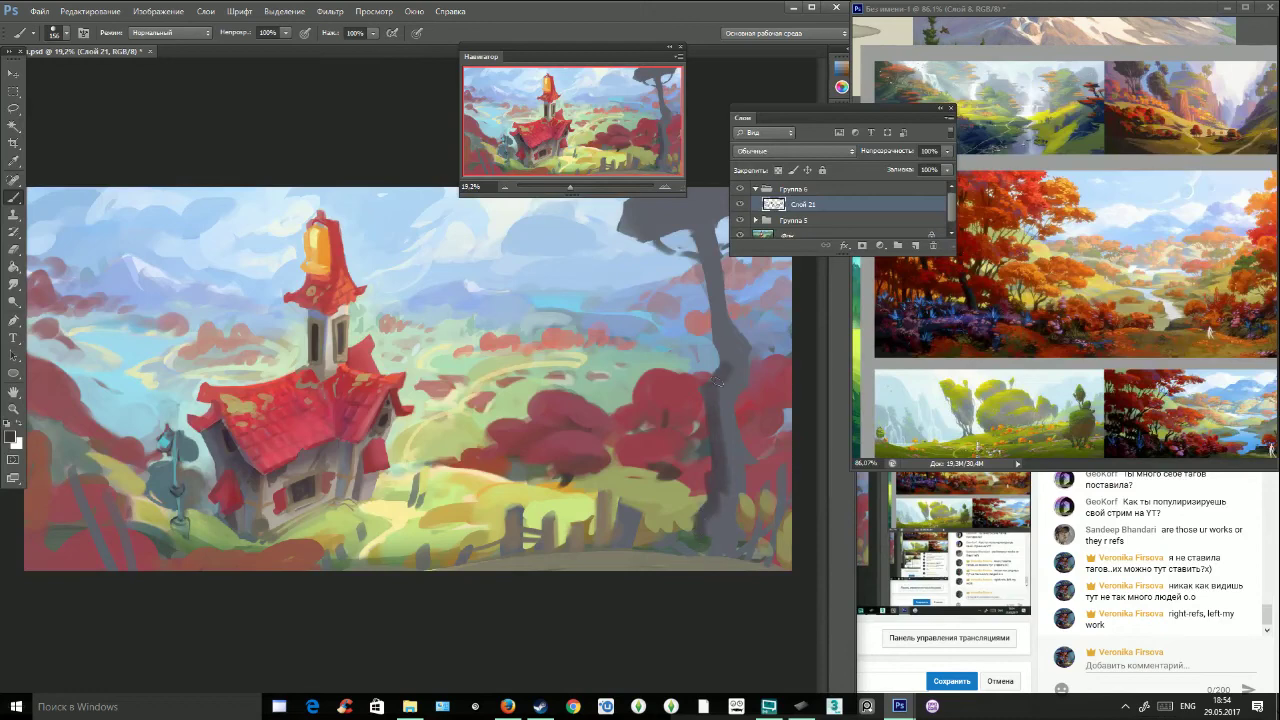
mouse_move(713, 218)
left_mouse_down()
mouse_move(717, 338)
mouse_move(720, 322)
mouse_move(735, 360)
mouse_move(742, 345)
mouse_move(745, 418)
mouse_move(750, 388)
mouse_move(735, 376)
mouse_move(727, 410)
mouse_move(744, 466)
mouse_move(730, 507)
mouse_move(712, 540)
left_mouse_up()
left_click_drag(702, 262, 716, 234)
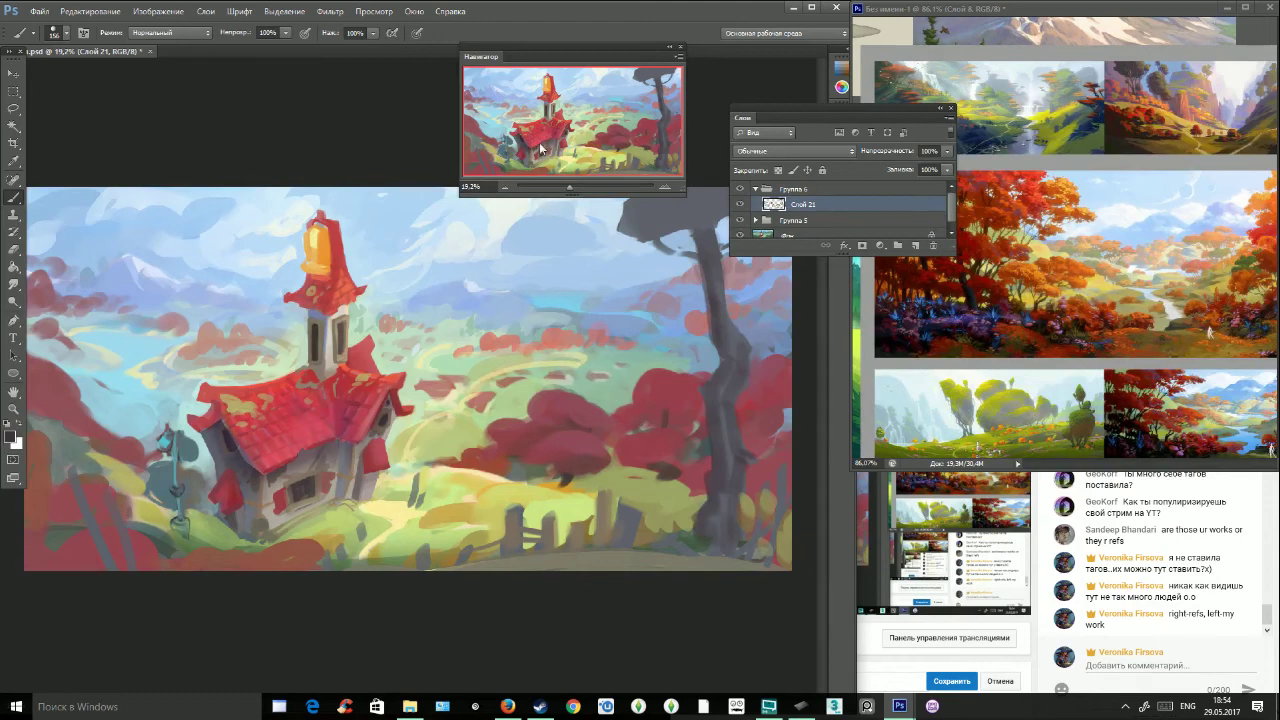
Clear the Layers and Navigator panels off the canvas and set the brush size to 277 px.
left_click_drag(745, 110, 970, 112)
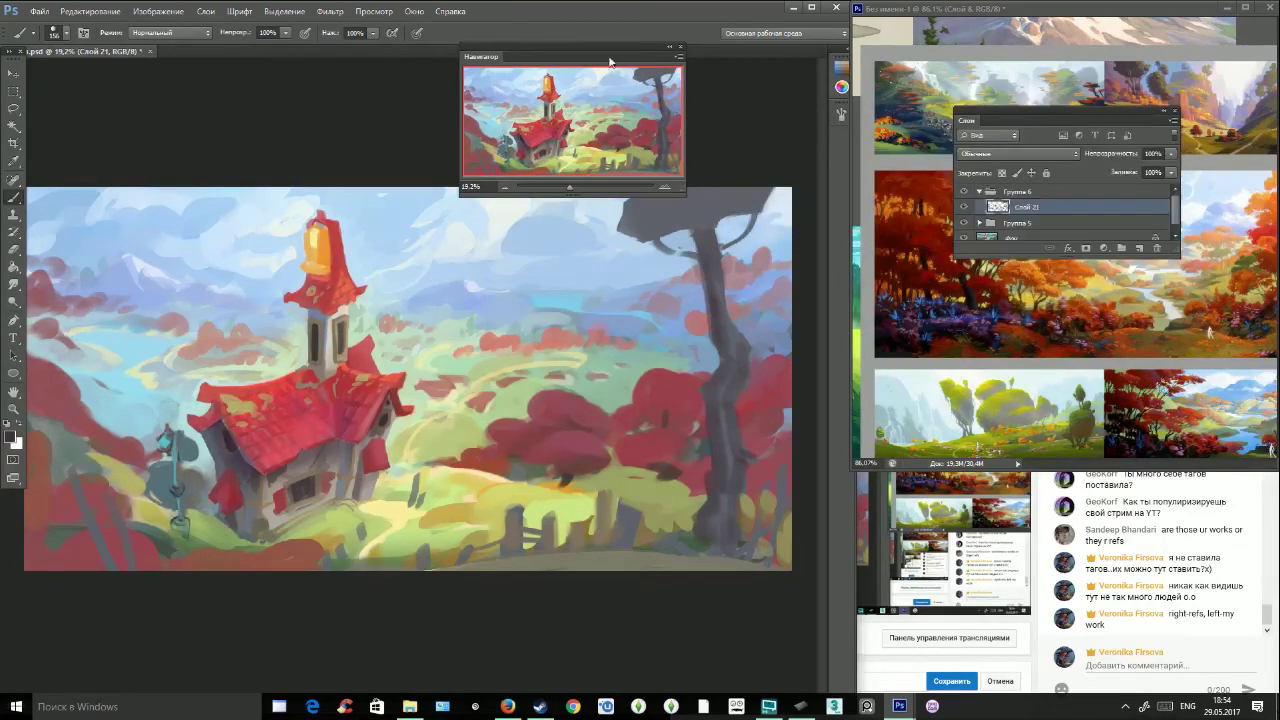
left_click(668, 48)
left_click(62, 33)
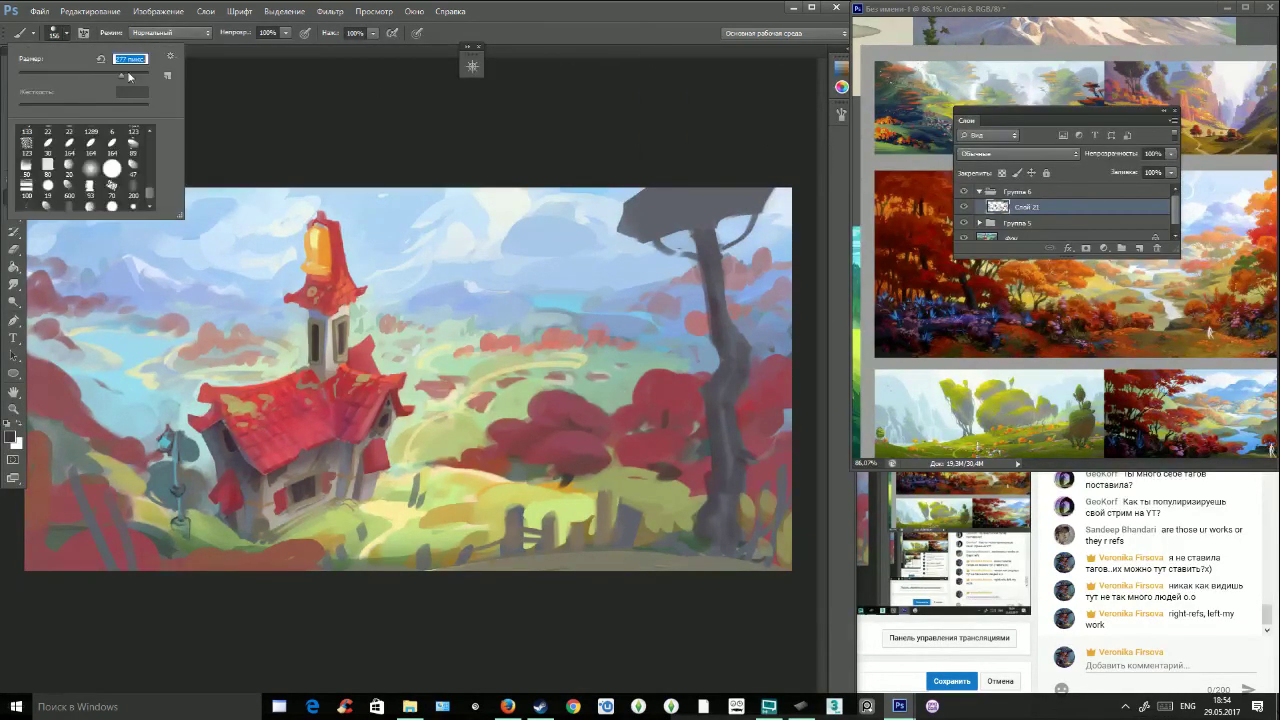
Maximize the window, dock the reference image as a second document tab and collapse the Layers panel.
left_click(812, 8)
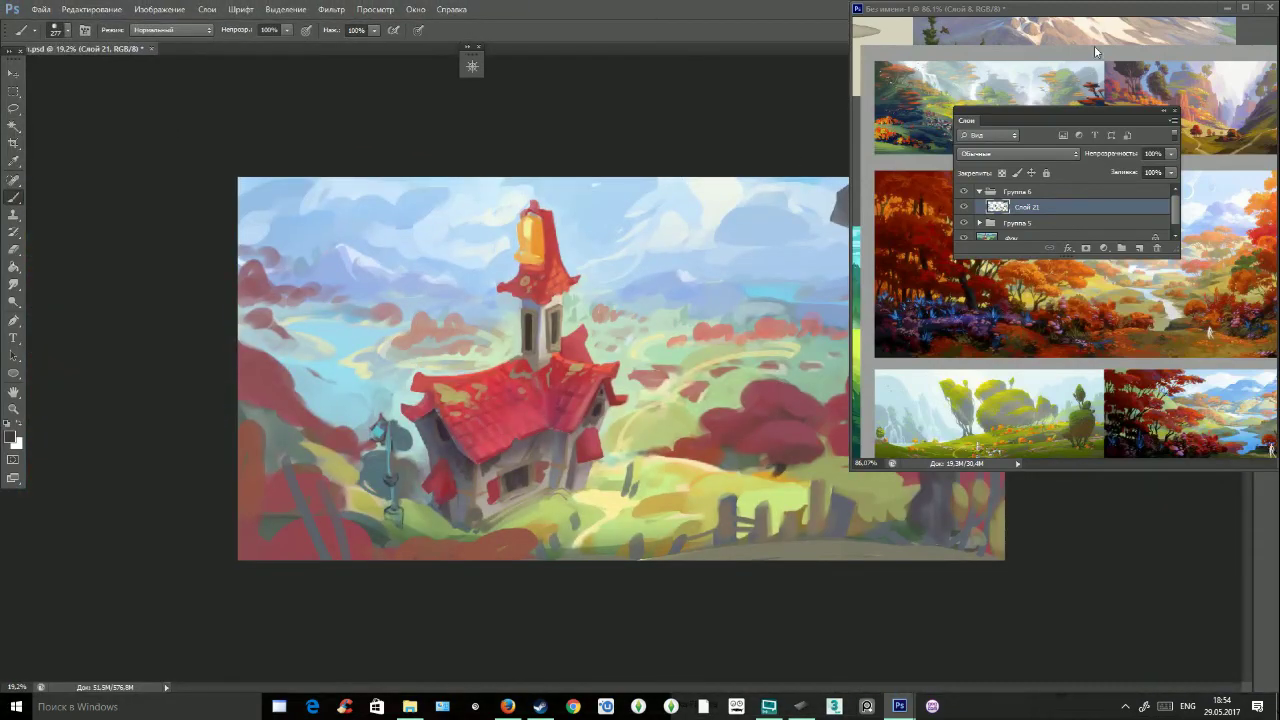
left_click_drag(1195, 10, 368, 110)
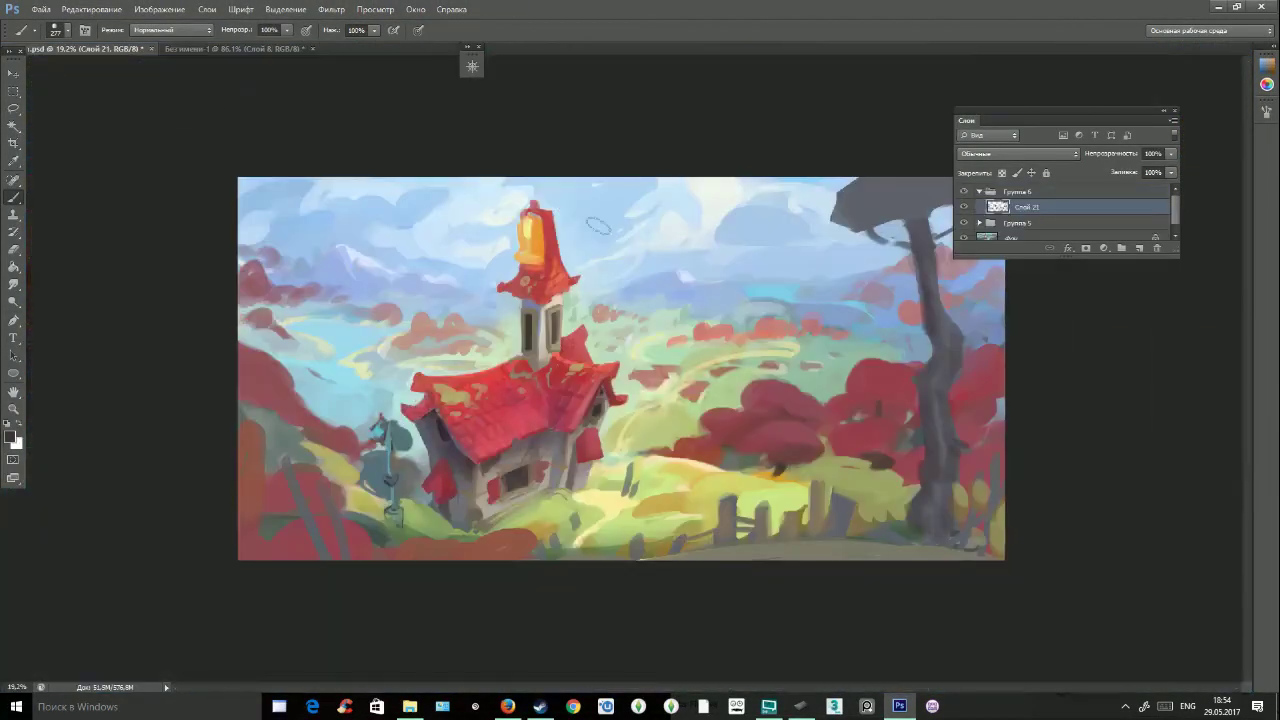
left_click_drag(1117, 114, 1267, 140)
left_click(472, 68)
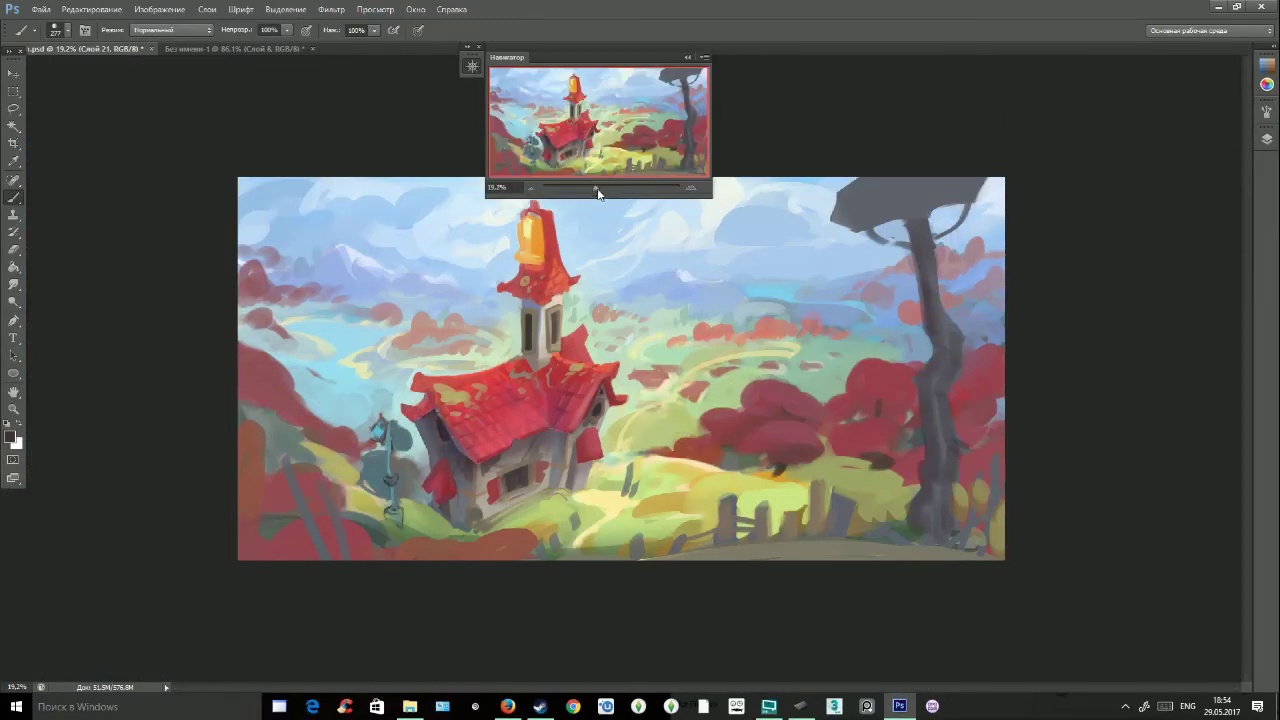
left_click_drag(598, 189, 602, 189)
left_click(687, 57)
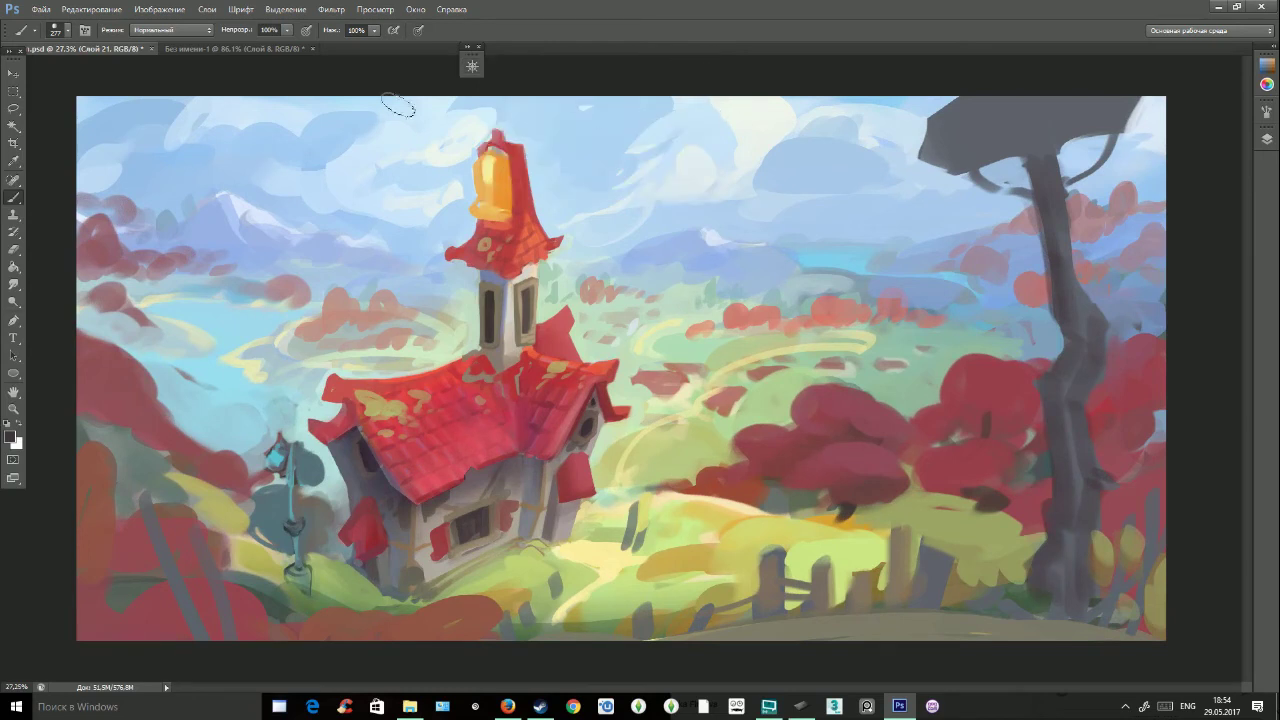
Try painting sampled tones over the tall tree's canopy and its underside.
left_click(510, 344, "alt")
mouse_move(940, 129)
left_mouse_down()
mouse_move(930, 160)
mouse_move(975, 170)
mouse_move(1040, 130)
mouse_move(955, 133)
mouse_move(965, 105)
mouse_move(1100, 115)
mouse_move(1030, 150)
mouse_move(1125, 112)
left_mouse_up()
key("ctrl+z")
left_click(1062, 160, "alt")
mouse_move(1050, 145)
left_mouse_down()
mouse_move(998, 147)
mouse_move(994, 127)
mouse_move(966, 117)
mouse_move(1026, 82)
mouse_move(1044, 121)
mouse_move(1036, 141)
mouse_move(995, 155)
left_mouse_up()
key("ctrl+z")
Set the brush size to 79 px and paint a dark shadow along the underside of the tree canopy.
left_click(67, 30)
left_click_drag(95, 77, 70, 73)
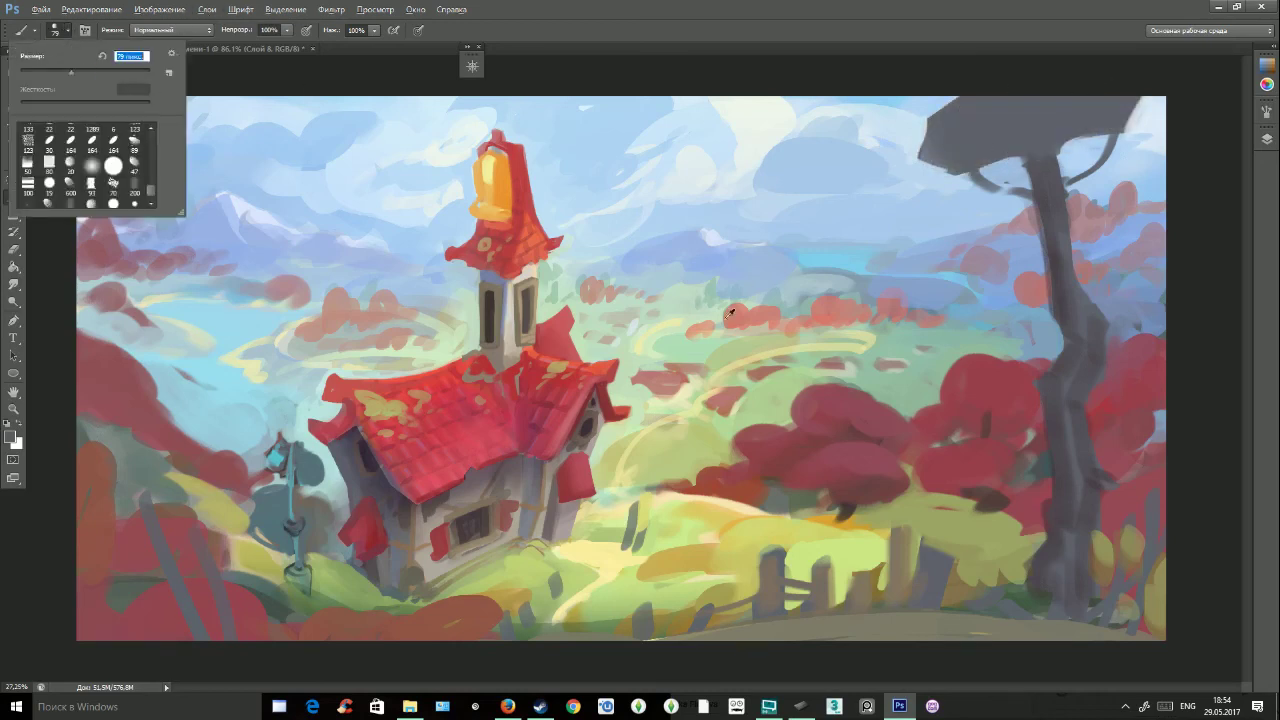
left_click(490, 320)
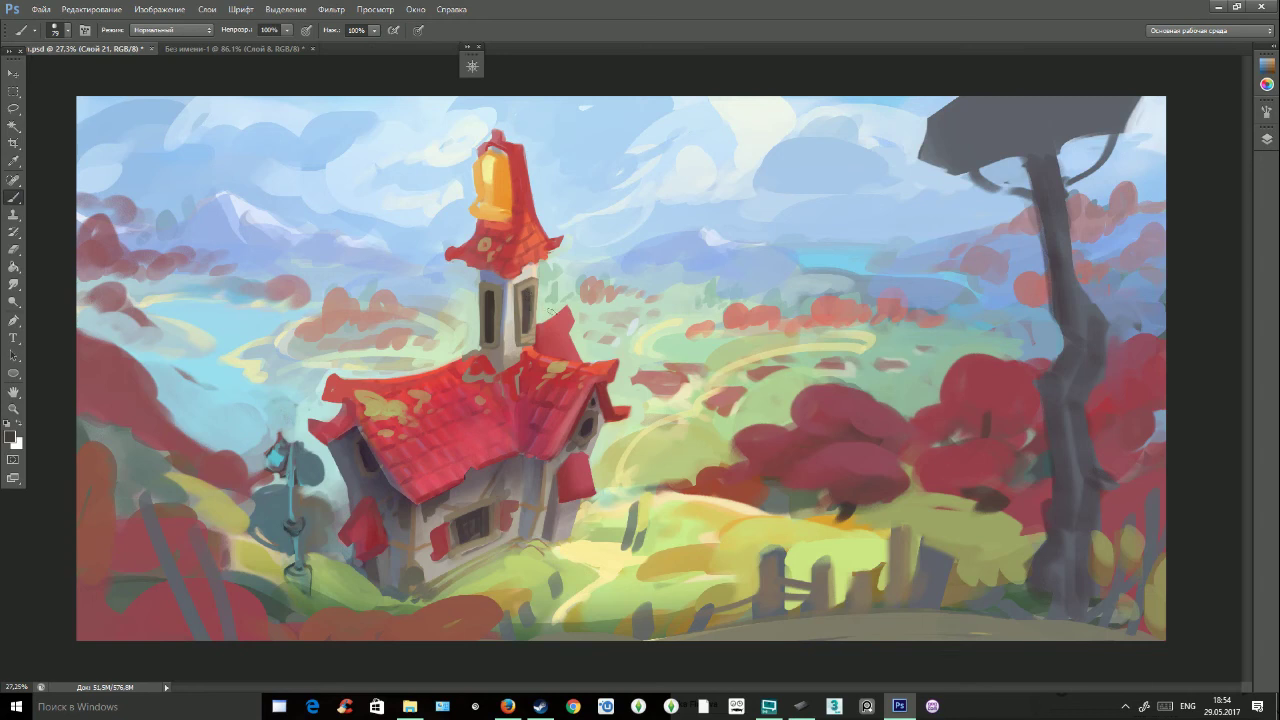
left_click_drag(950, 171, 1105, 131)
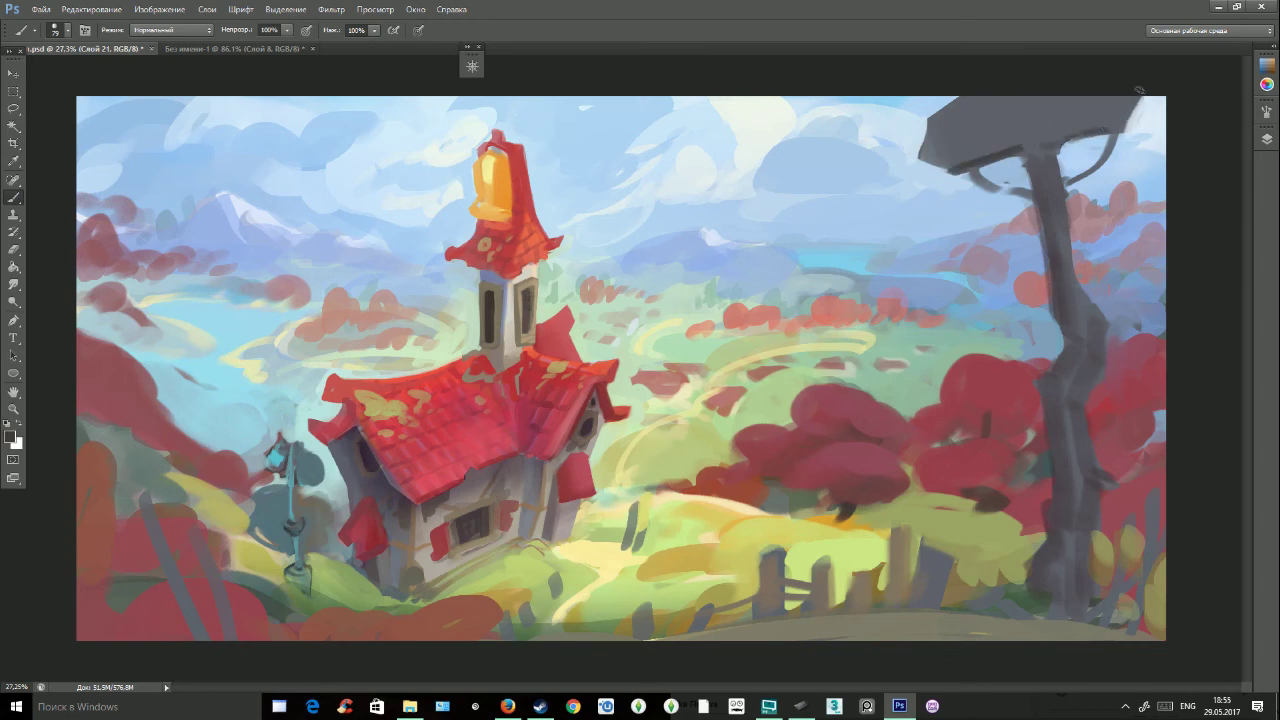
Rework the path and the meadow beside it with strokes of sampled yellow and green tones.
left_click(940, 566, "alt")
left_click(583, 603, "alt")
mouse_move(579, 623)
left_mouse_down()
mouse_move(641, 553)
mouse_move(654, 558)
mouse_move(604, 587)
mouse_move(668, 547)
left_mouse_up()
left_click(628, 562, "alt")
left_click(627, 586, "alt")
left_click(627, 566, "alt")
mouse_move(638, 566)
left_mouse_down()
mouse_move(603, 588)
mouse_move(598, 560)
mouse_move(610, 570)
mouse_move(580, 585)
left_mouse_up()
left_click(648, 577, "alt")
left_click(630, 593, "alt")
left_click(567, 566, "alt")
left_click(637, 549, "alt")
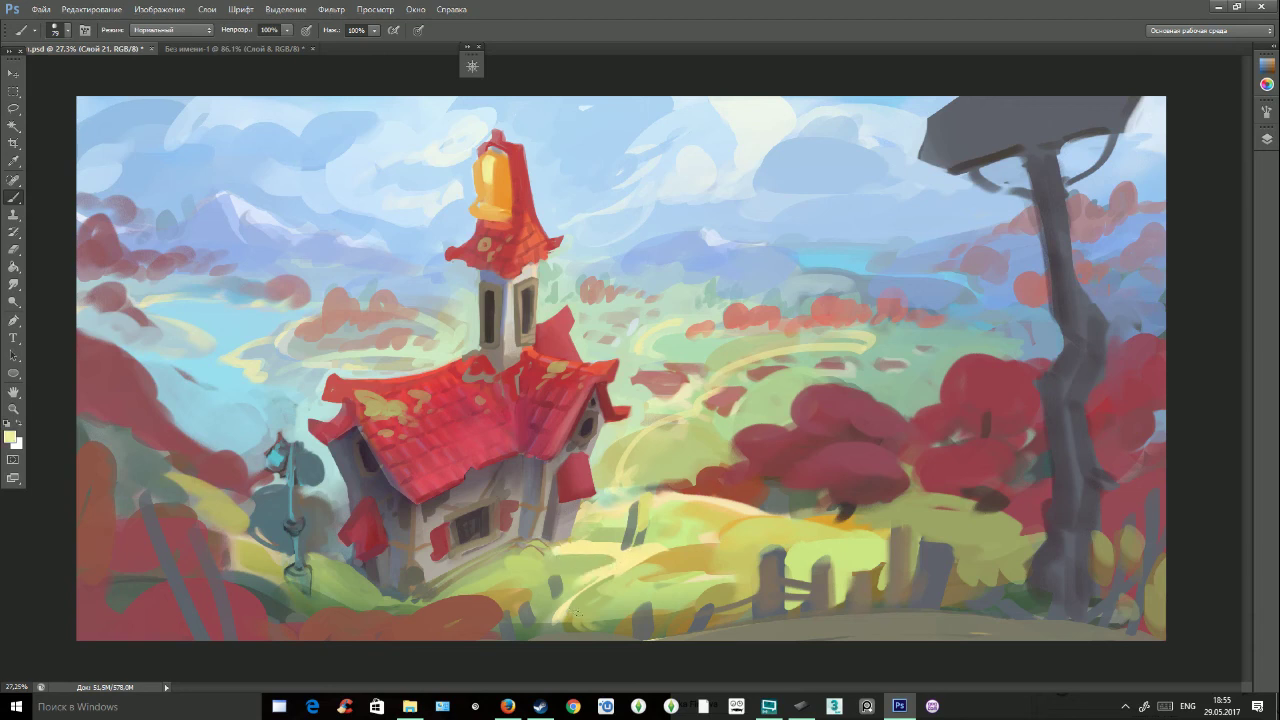
key("ctrl+z")
Redraw the lower end of the path in sampled pale yellow with a smaller brush.
left_click(66, 30)
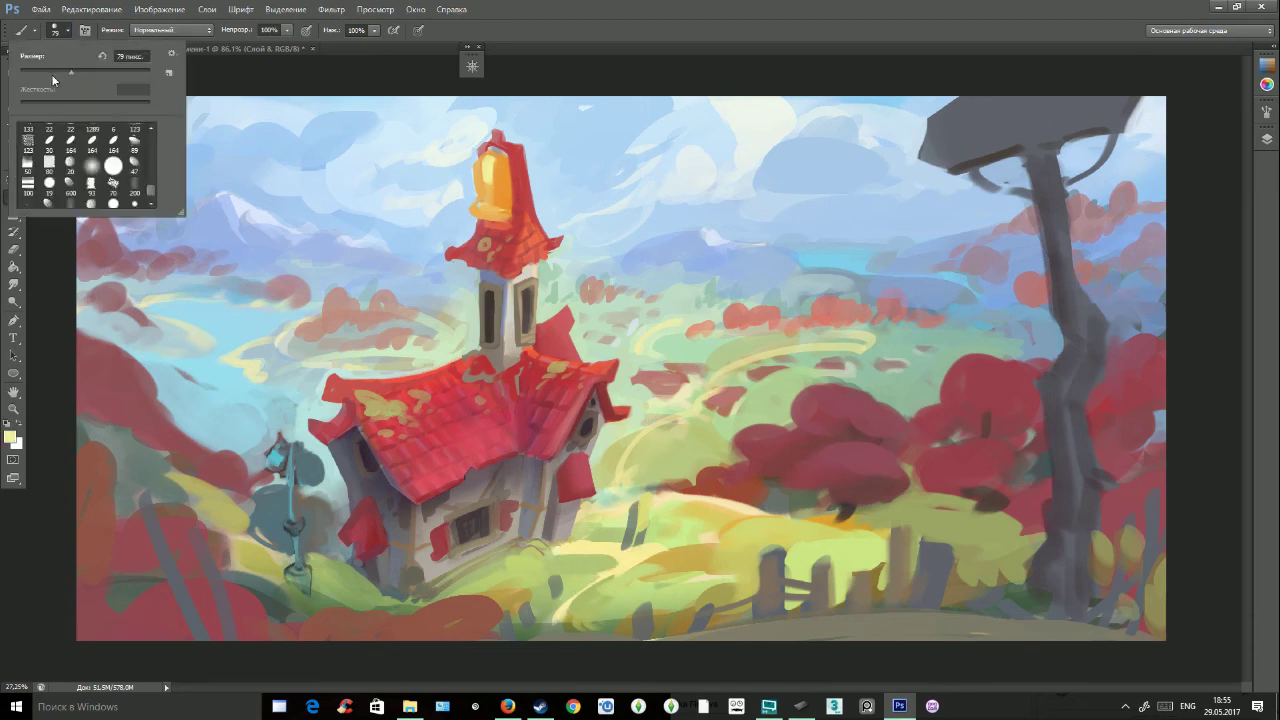
left_click(614, 569, "alt")
left_click_drag(602, 575, 540, 625)
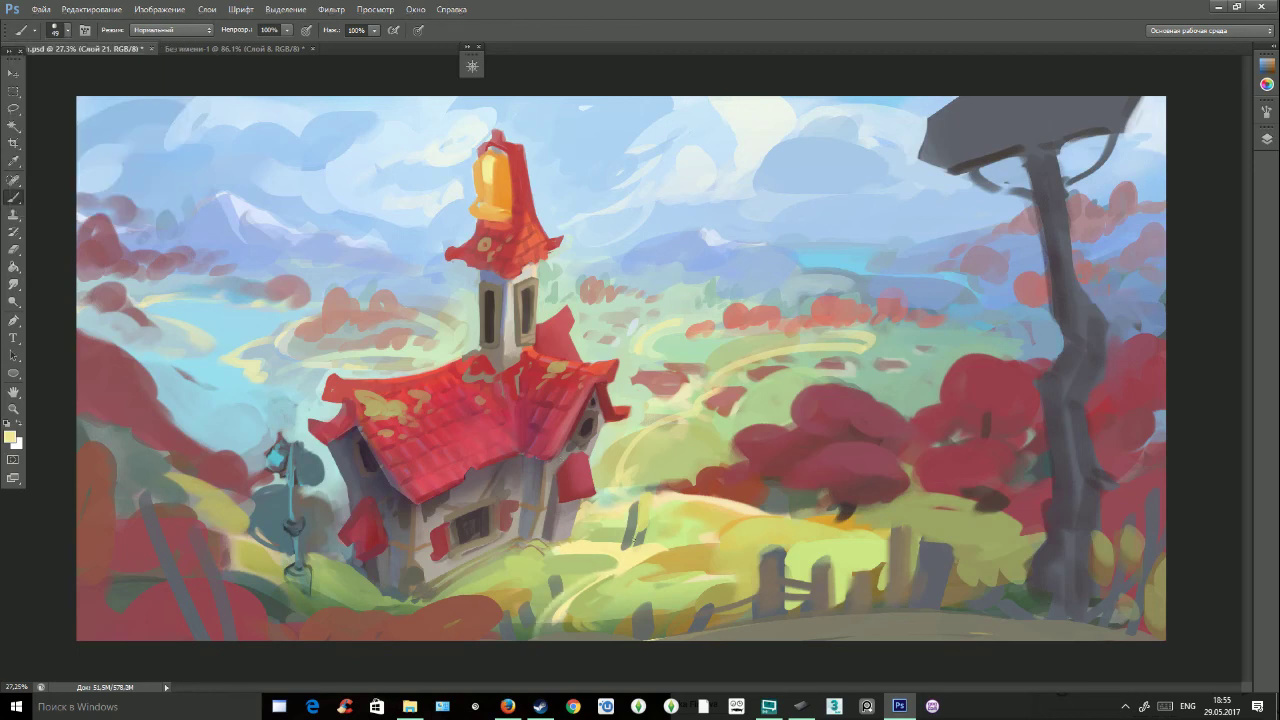
Set the brush size to 123 px and repaint the foreground ground strip below the fence with sampled olive-grey.
left_click(550, 632, "alt")
left_click(66, 30)
left_click(135, 128)
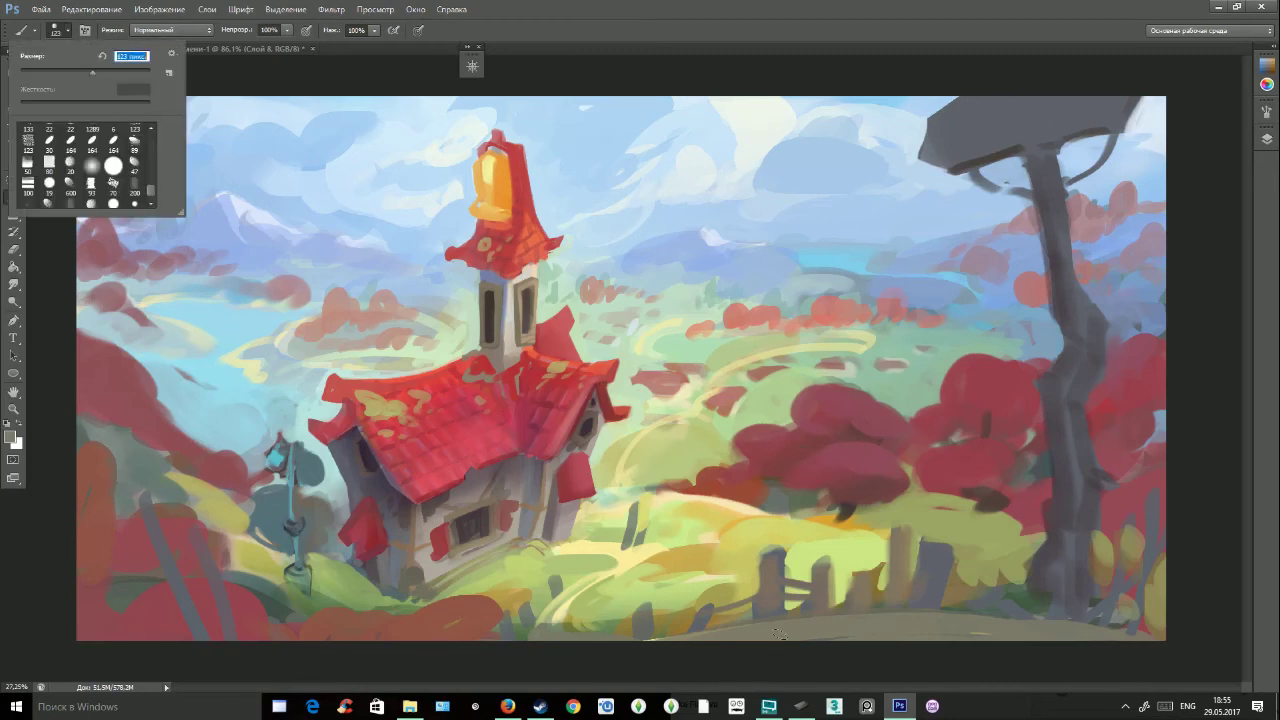
left_click(656, 640, "alt")
mouse_move(651, 647)
left_mouse_down()
mouse_move(904, 613)
mouse_move(1146, 628)
left_mouse_up()
left_click(933, 623, "alt")
mouse_move(968, 611)
left_mouse_down()
mouse_move(1034, 598)
mouse_move(1026, 612)
mouse_move(1064, 612)
left_mouse_up()
Extend the base of the tall tree into the foreground ground with sampled trunk and ground tones.
left_click(1050, 603, "alt")
left_click(1098, 630, "alt")
left_click(1081, 591, "alt")
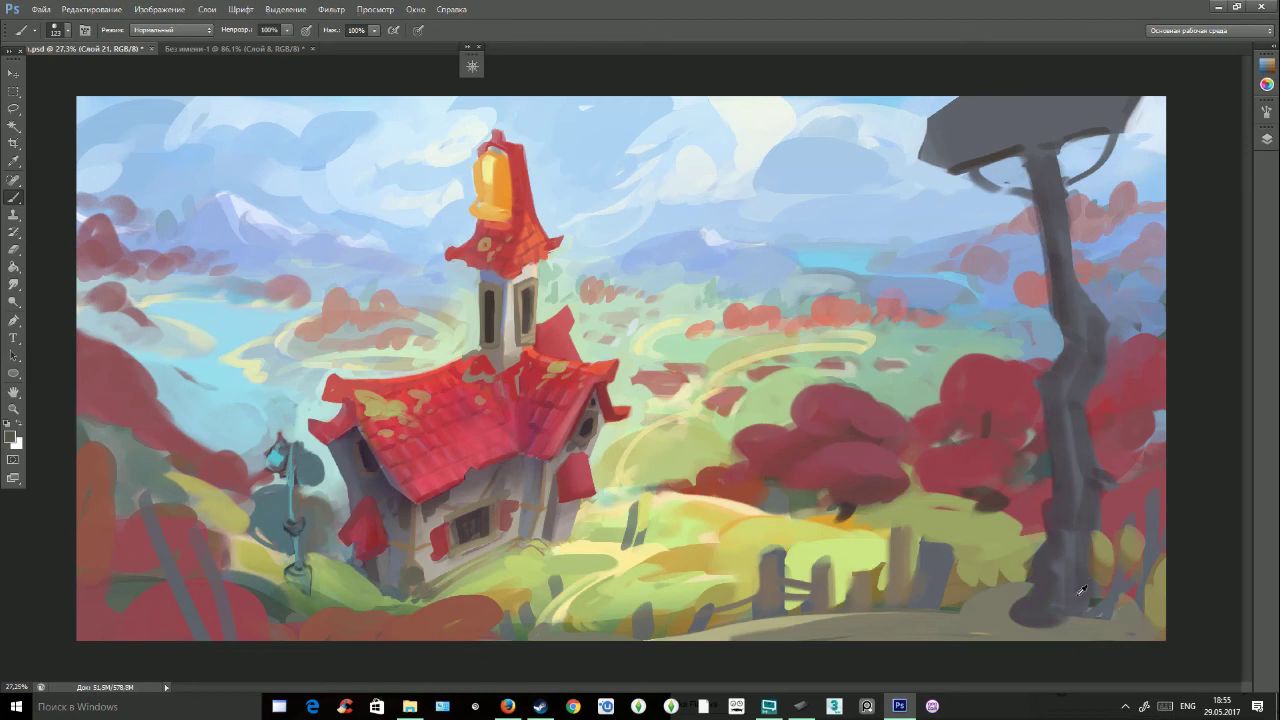
Paint two grey fence posts beyond the tall tree and a rail joining the fence to its trunk.
left_click_drag(1113, 532, 1109, 626)
left_click_drag(1152, 500, 1133, 612)
mouse_move(940, 602)
left_mouse_down()
mouse_move(946, 564)
mouse_move(1028, 599)
mouse_move(973, 610)
mouse_move(1020, 598)
left_mouse_up()
Paint sampled yellow-green bushes at the tall tree's base and light green leaf clumps on both sides of its trunk.
left_click(1002, 554, "alt")
left_click_drag(1084, 624, 1058, 628)
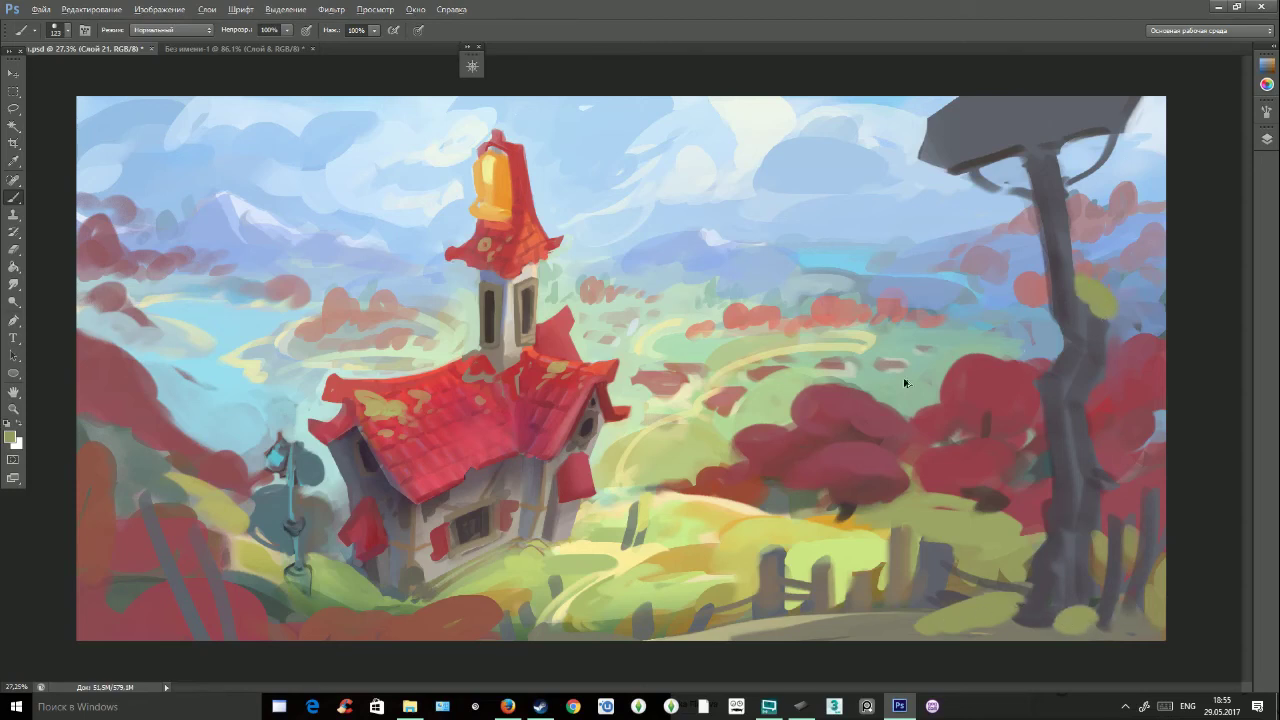
mouse_move(1082, 310)
left_mouse_down()
mouse_move(1116, 314)
mouse_move(1106, 342)
left_mouse_up()
mouse_move(1036, 384)
left_mouse_down()
mouse_move(1058, 378)
mouse_move(1036, 412)
mouse_move(1052, 429)
left_mouse_up()
key("ctrl+z")
left_click(1006, 567, "alt")
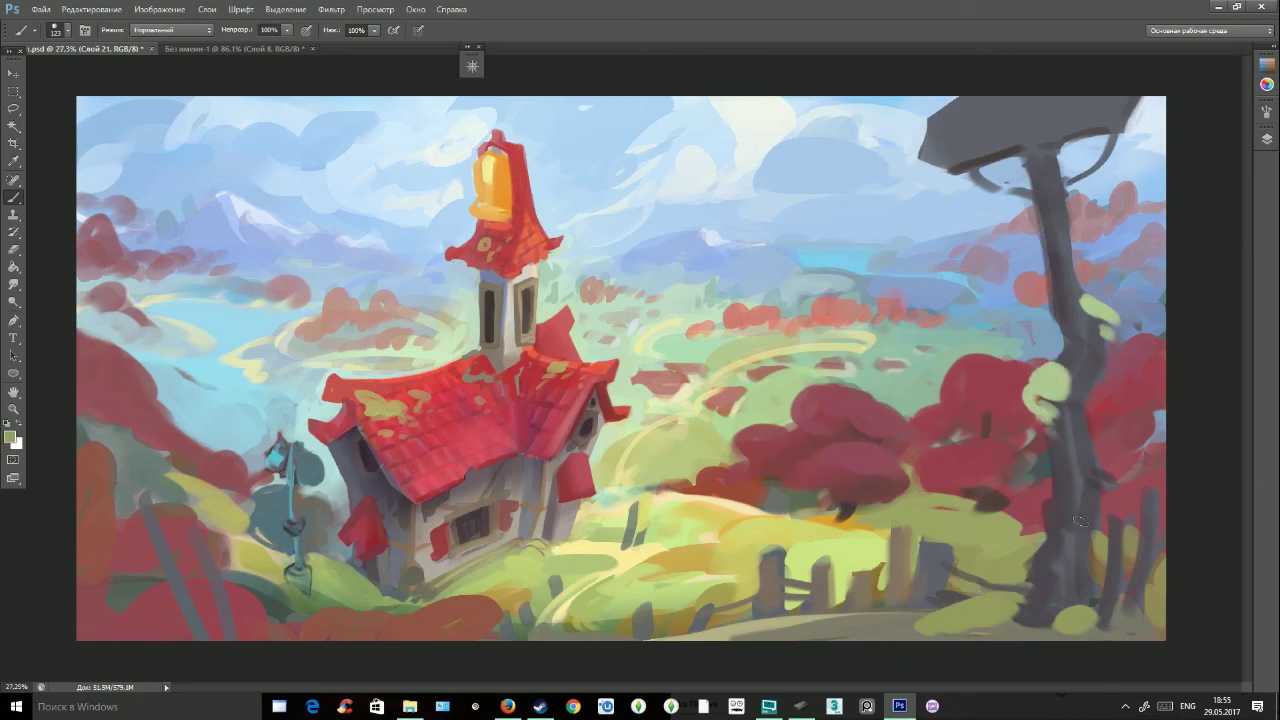
Repaint the meadow edge below the red bushes and shape the leaf clump on the trunk with sampled tones.
left_click(917, 482, "alt")
left_click_drag(920, 486, 1034, 522)
left_click(1014, 538, "alt")
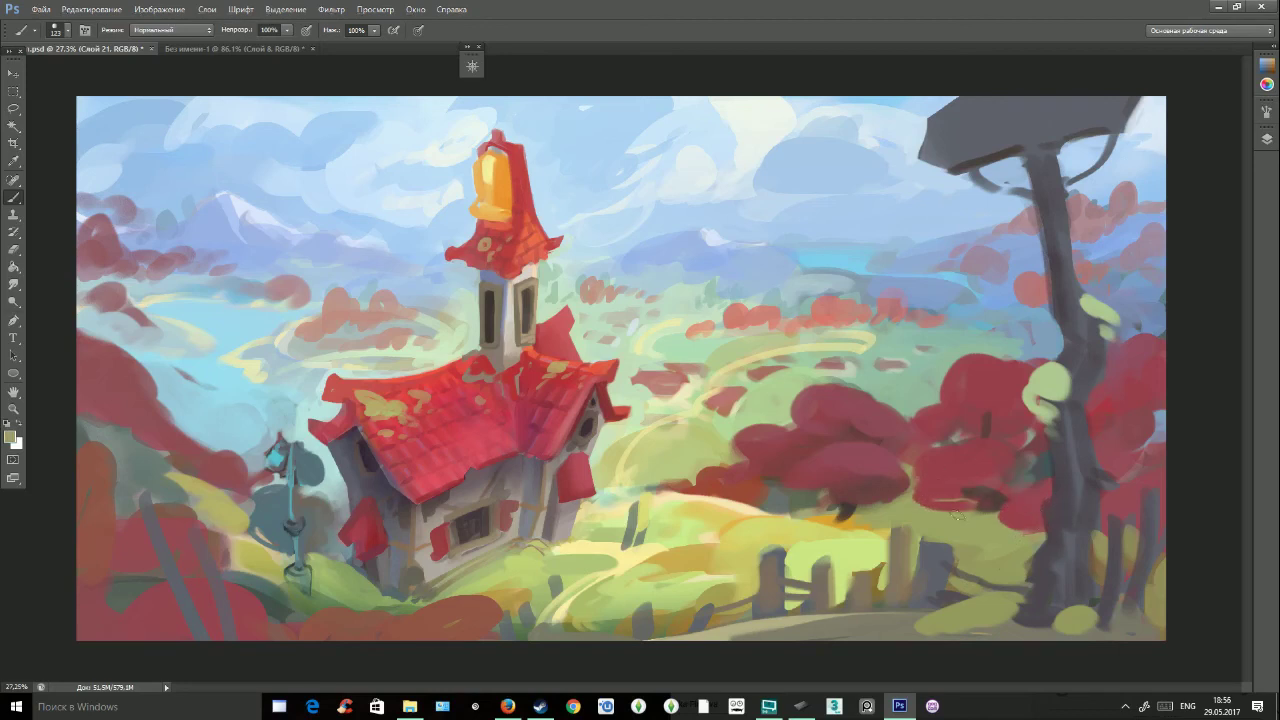
left_click(1058, 403, "alt")
mouse_move(1064, 416)
left_mouse_down()
mouse_move(1050, 410)
mouse_move(1062, 376)
mouse_move(1050, 408)
left_mouse_up()
left_click(1043, 391, "alt")
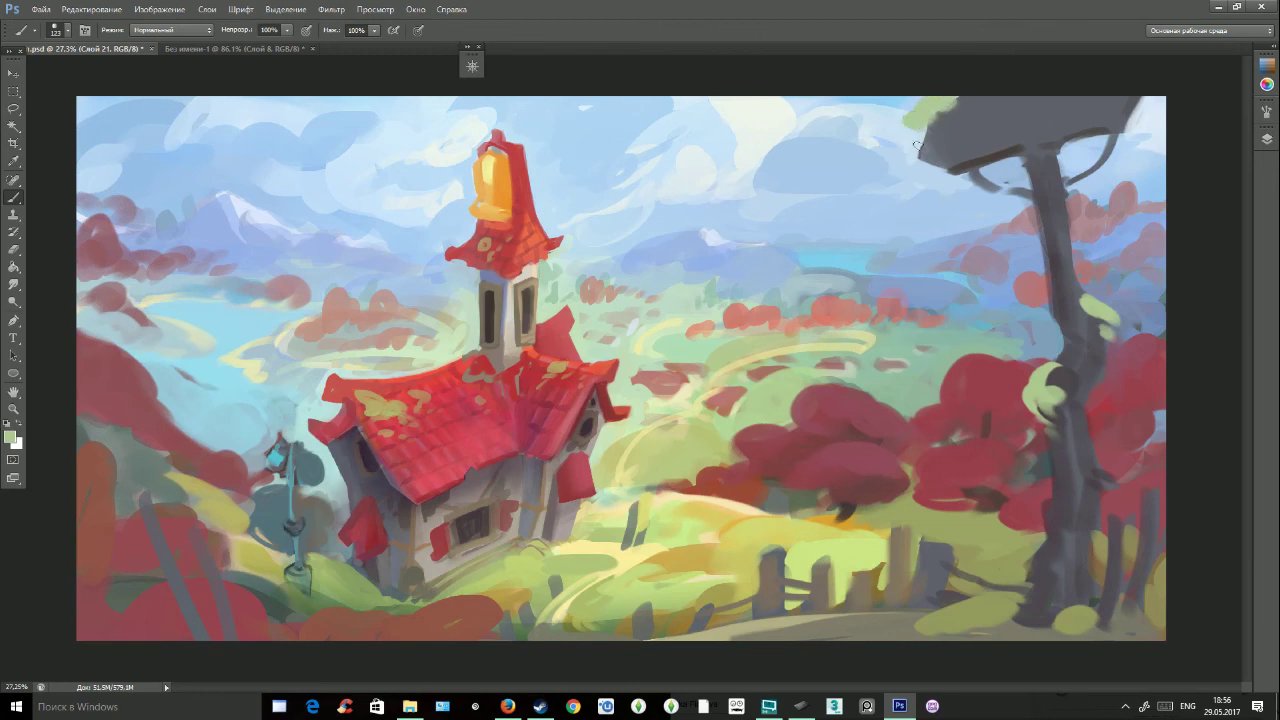
Paint sampled olive-green foliage at the canopy's outer edge and around the branches beneath it.
left_click(1006, 364, "alt")
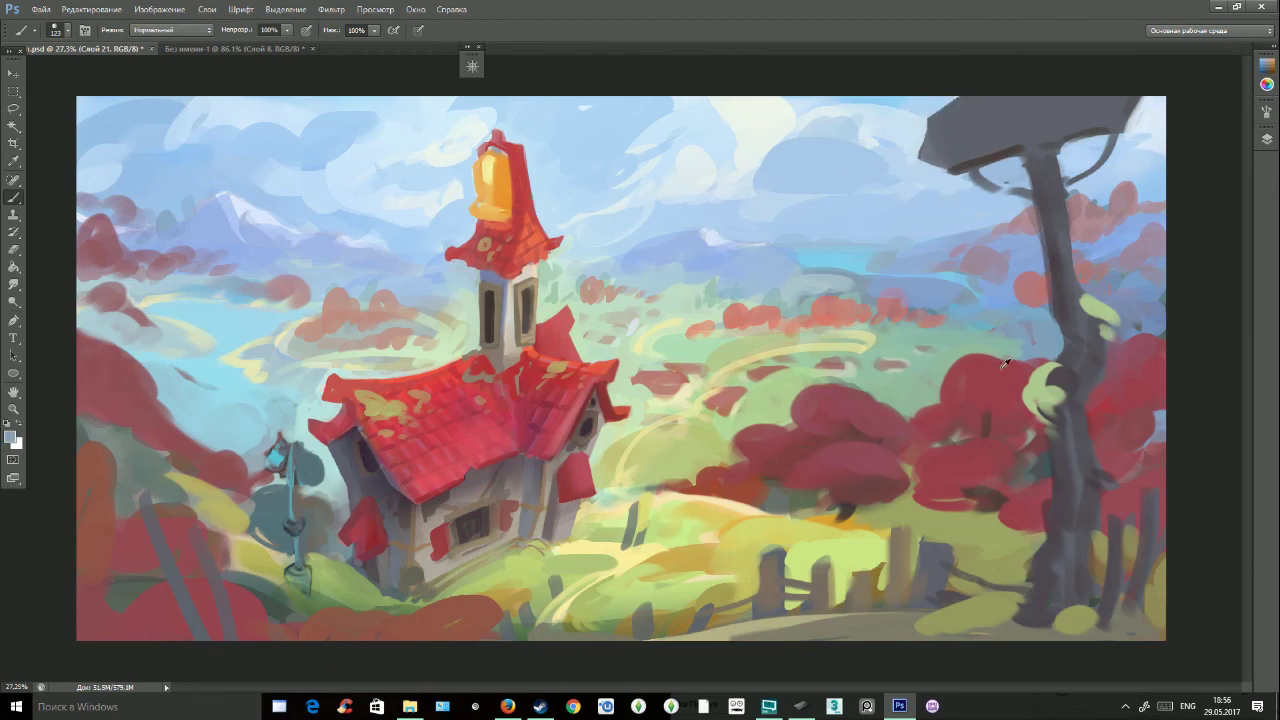
left_click(875, 508, "alt")
mouse_move(949, 101)
left_mouse_down()
mouse_move(919, 117)
mouse_move(918, 141)
mouse_move(983, 86)
mouse_move(941, 112)
left_mouse_up()
left_click(948, 130, "alt")
left_click(918, 107, "alt")
mouse_move(978, 175)
left_mouse_down()
mouse_move(1022, 186)
mouse_move(1085, 174)
mouse_move(1099, 154)
left_mouse_up()
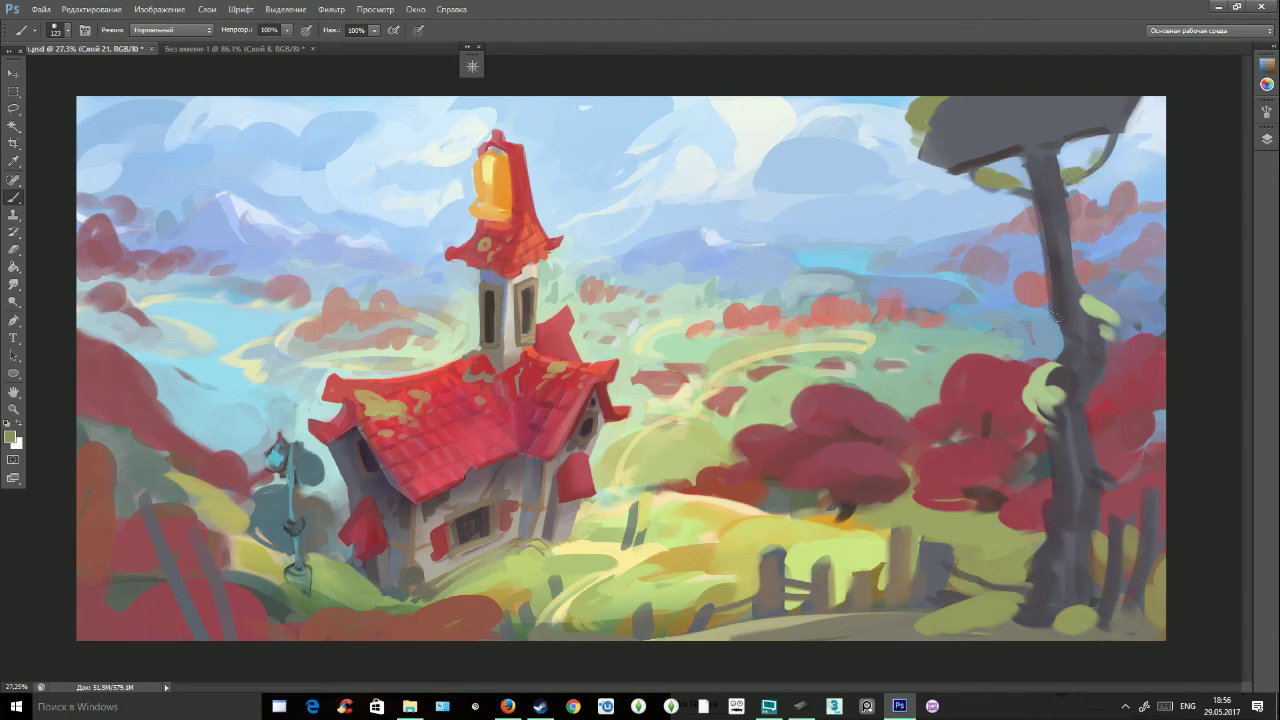
Touch up the tall tree's trunk beside the red bushes with sampled dark and muted tones.
left_click(1068, 494, "alt")
left_click(472, 66)
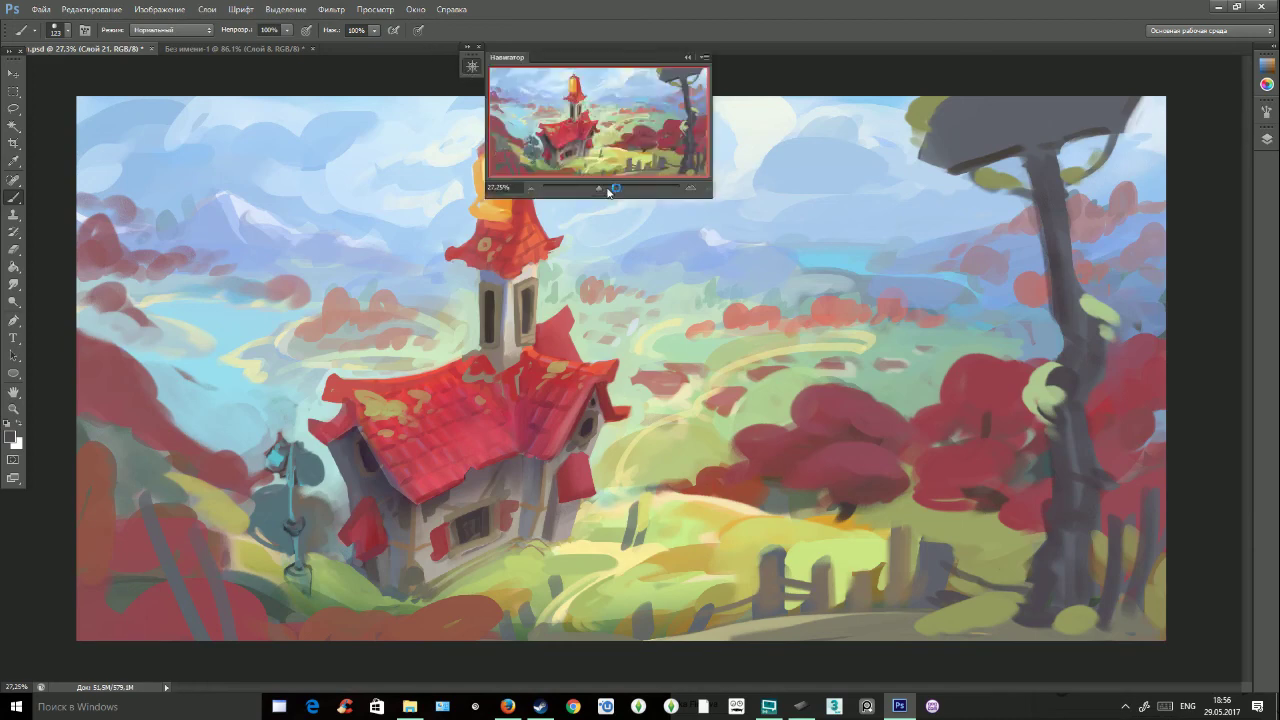
left_click_drag(600, 190, 593, 189)
left_click(831, 393, "alt")
left_click_drag(831, 390, 845, 388)
left_click(860, 373, "alt")
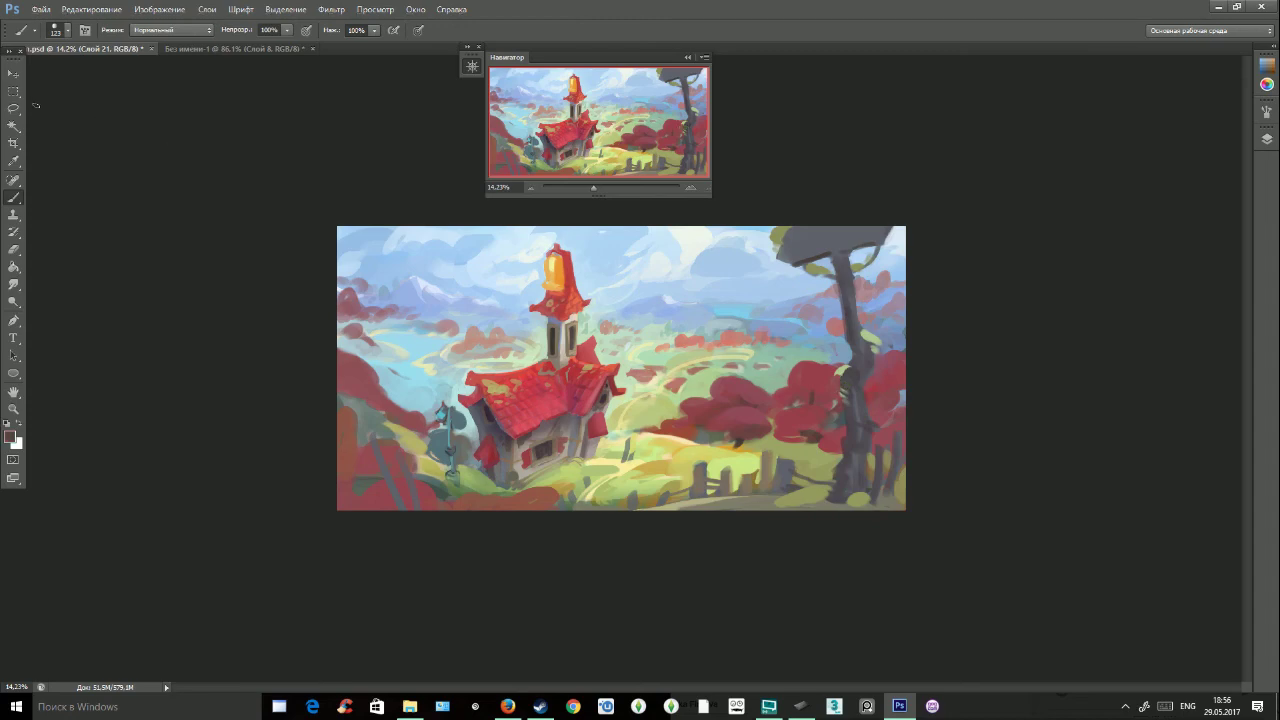
Reduce the brush to 41 px and clean the outline of the house's lamp-side wall with sampled pale turquoise.
left_click(62, 30)
left_click_drag(96, 72, 104, 79)
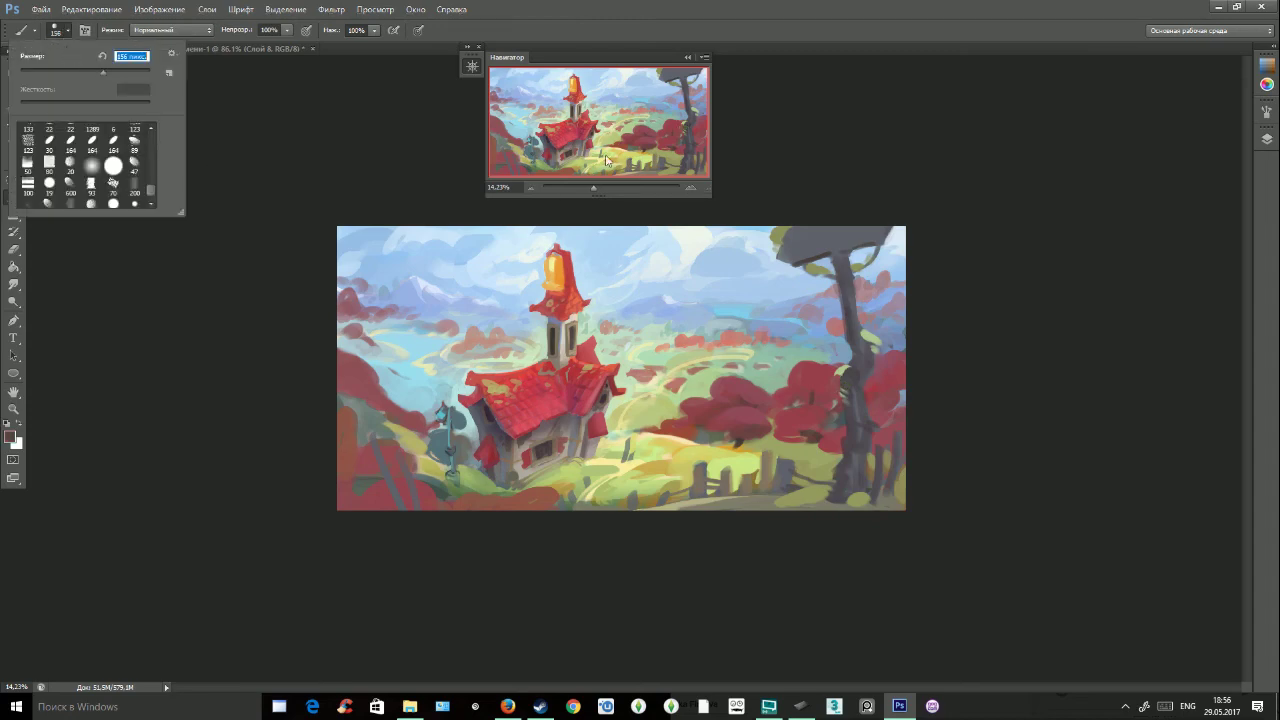
left_click_drag(593, 188, 607, 189)
left_click_drag(599, 136, 566, 147)
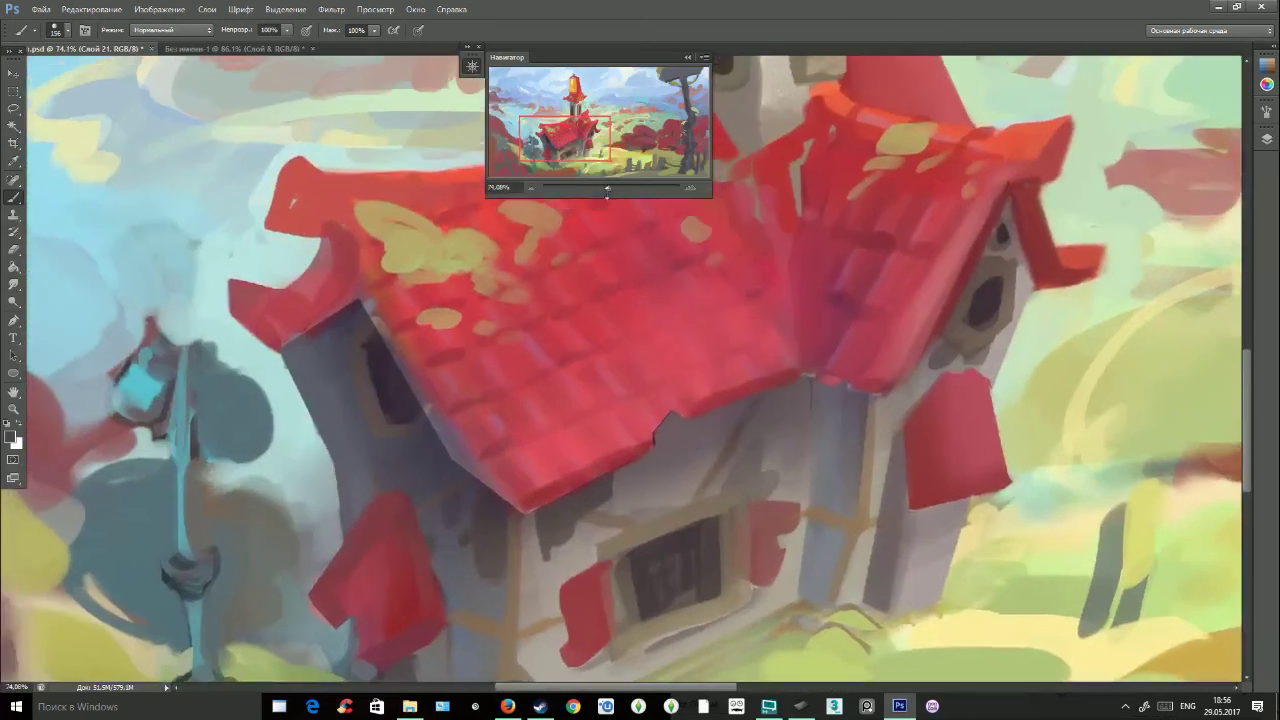
left_click_drag(607, 189, 600, 189)
left_click(67, 32)
left_click_drag(52, 76, 46, 76)
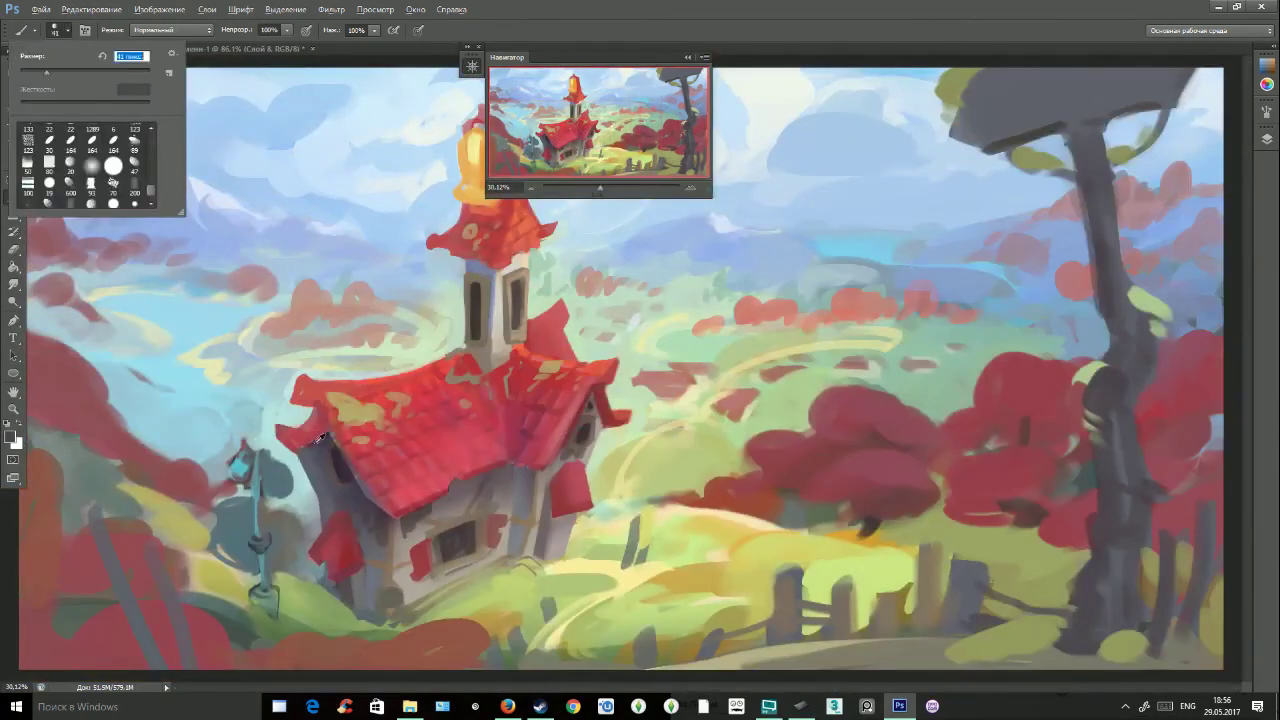
left_click(297, 461, "alt")
left_click_drag(300, 455, 316, 493)
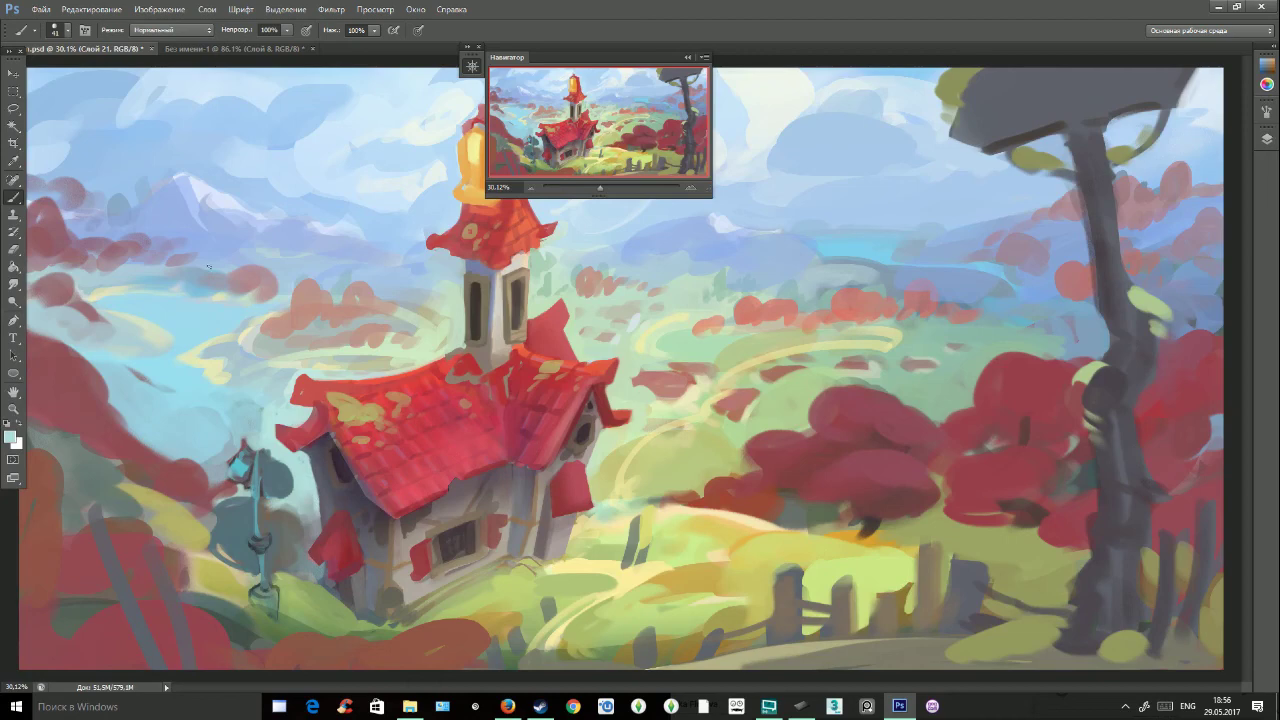
Set the brush to 197 px, choose an ochre foreground colour and paint the slope around the lamp post.
left_click(68, 32)
left_click_drag(65, 77, 69, 77)
left_click_drag(601, 188, 592, 188)
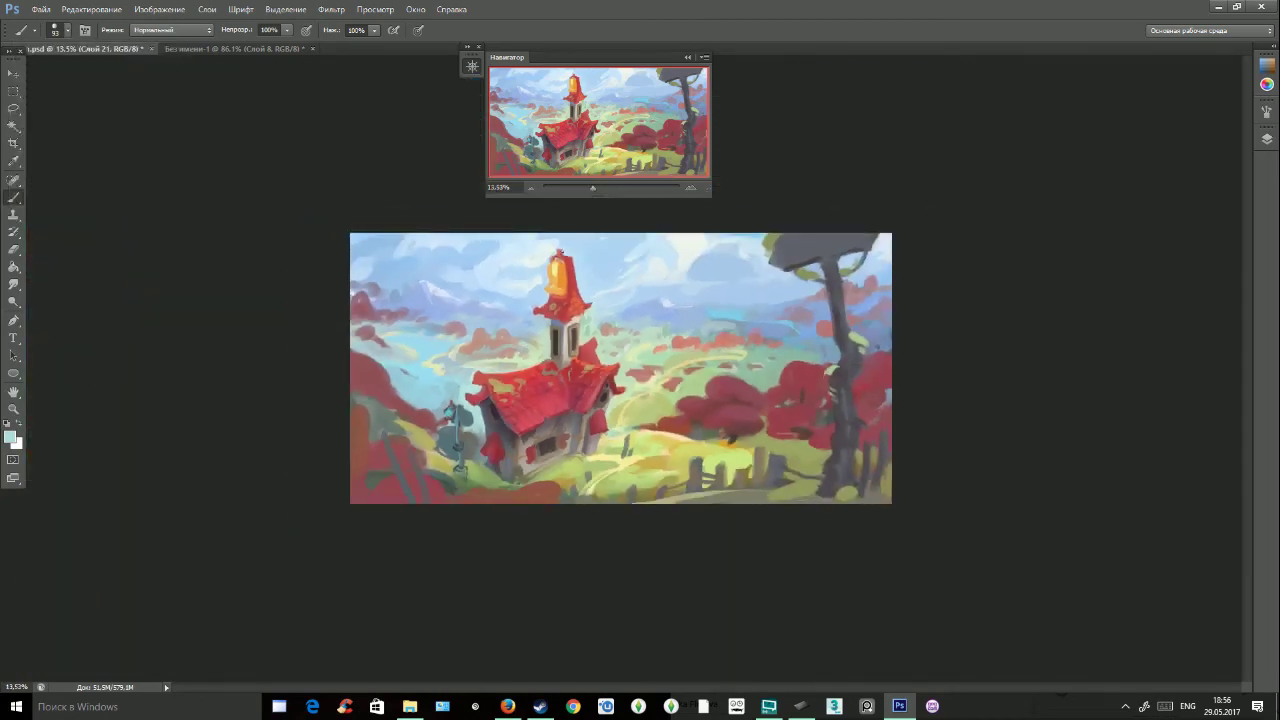
left_click(67, 30)
left_click_drag(75, 76, 116, 76)
key("i")
left_click(444, 461)
left_click(10, 436)
left_click(597, 363)
left_click(537, 266)
left_click(692, 206)
left_click_drag(441, 465, 407, 427)
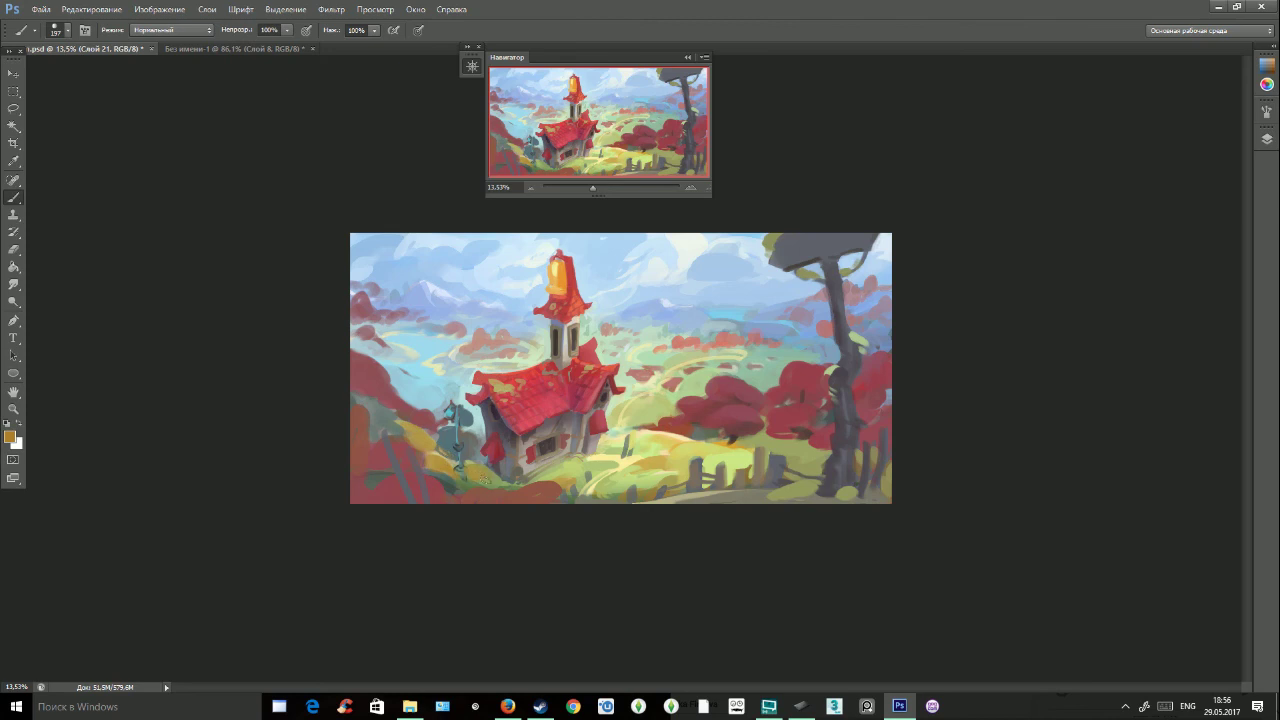
Add ochre and sampled yellow-green strokes across the meadow below the house and behind the fence.
left_click_drag(541, 481, 670, 476)
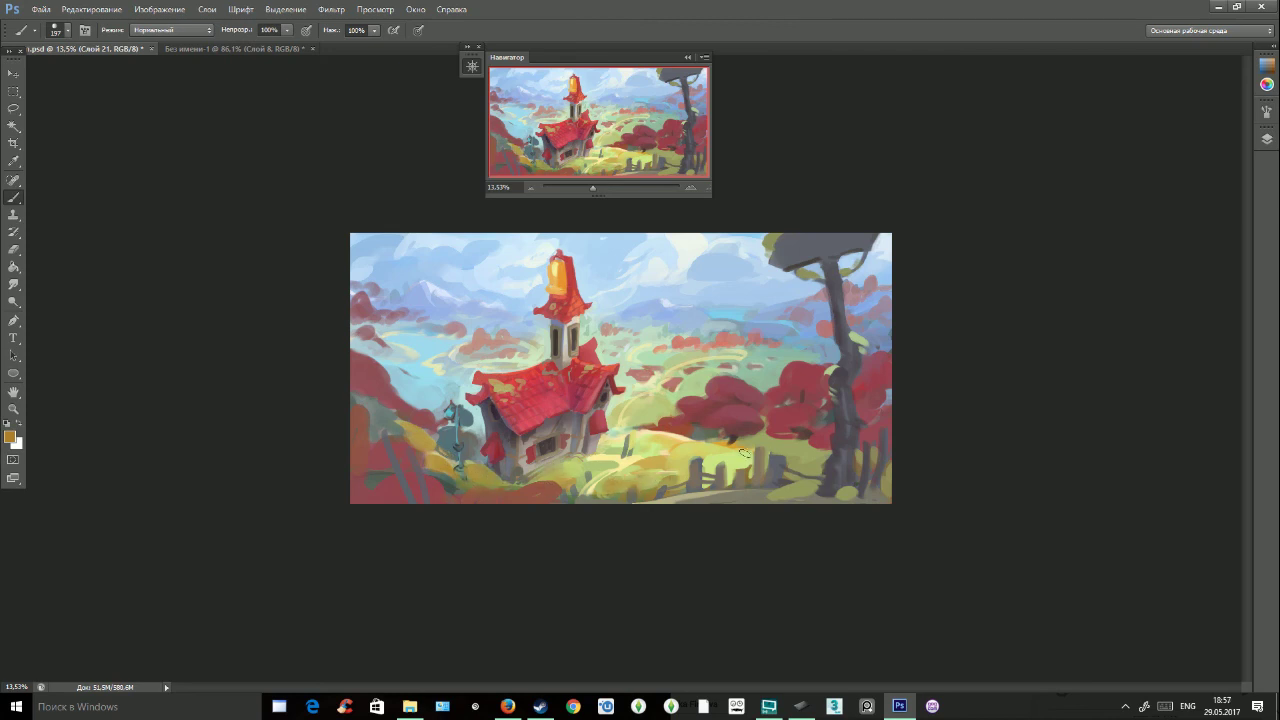
left_click_drag(772, 449, 798, 448)
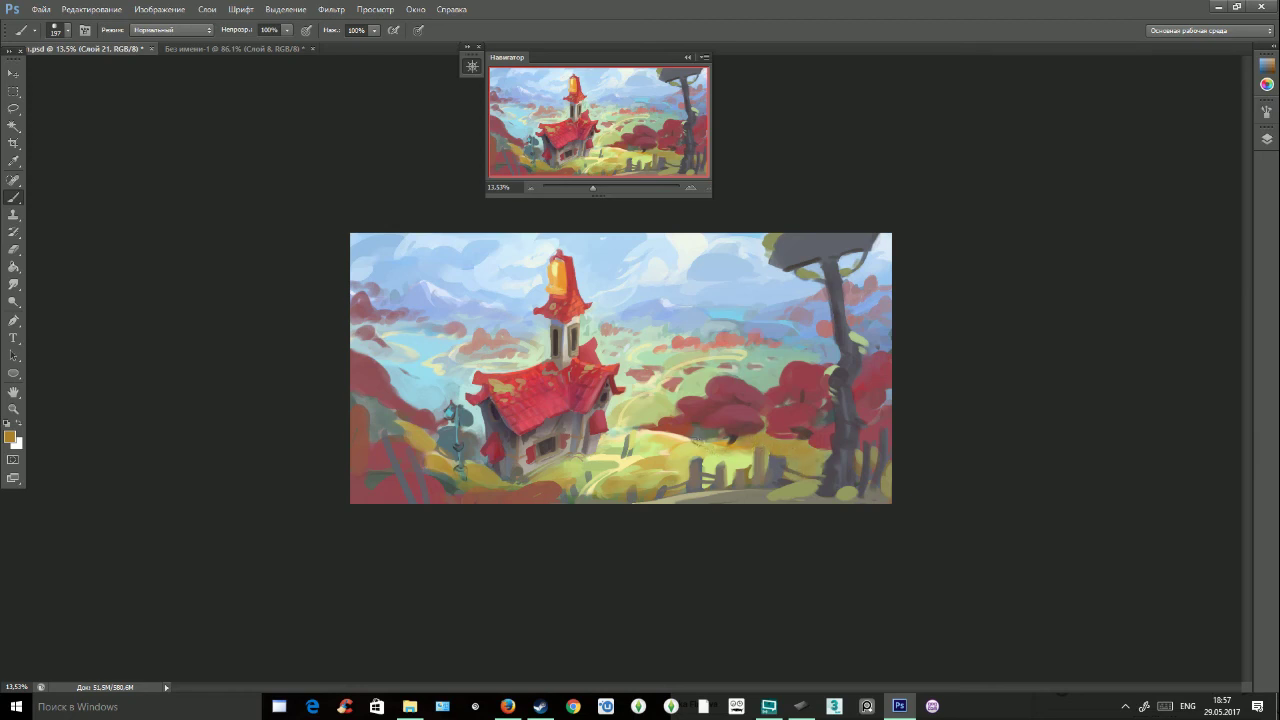
left_click(720, 443, "alt")
left_click(727, 461, "alt")
left_click_drag(706, 457, 770, 440)
left_click(736, 447, "alt")
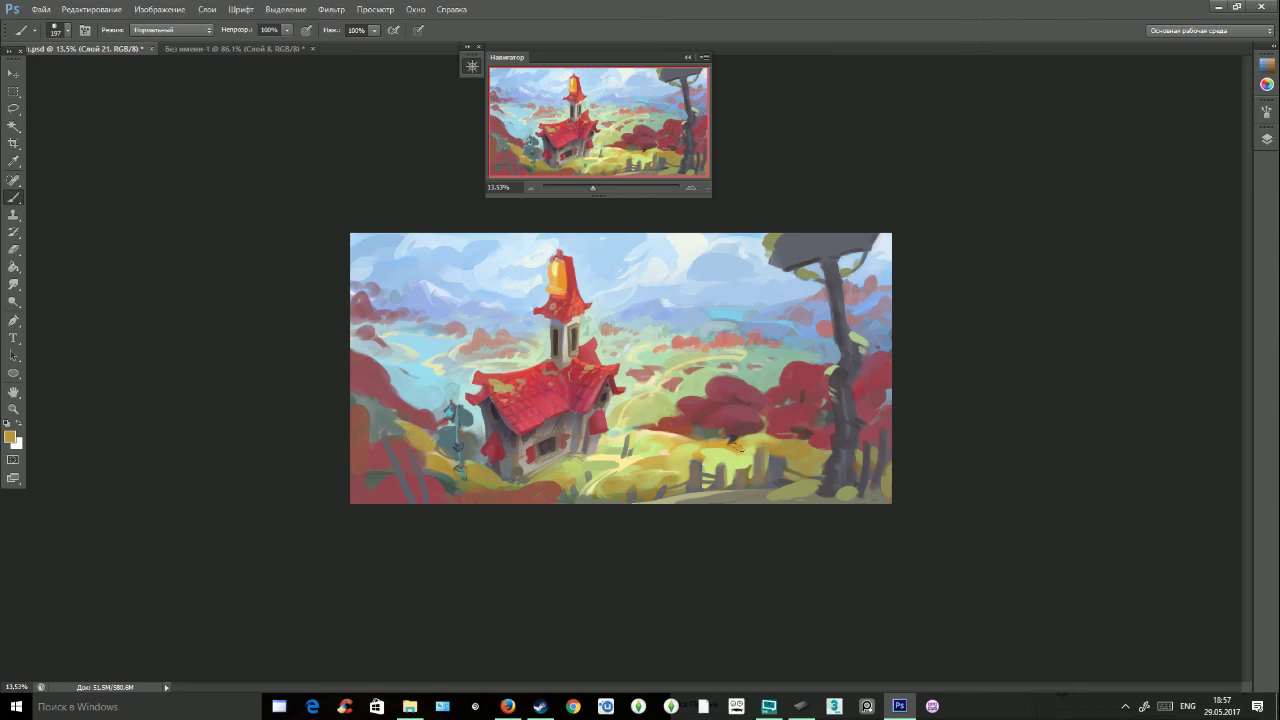
Set the foreground colour to red-orange #c44012 and paint accents on the bushes and slope left of the house.
left_click(397, 454, "alt")
left_click(10, 436)
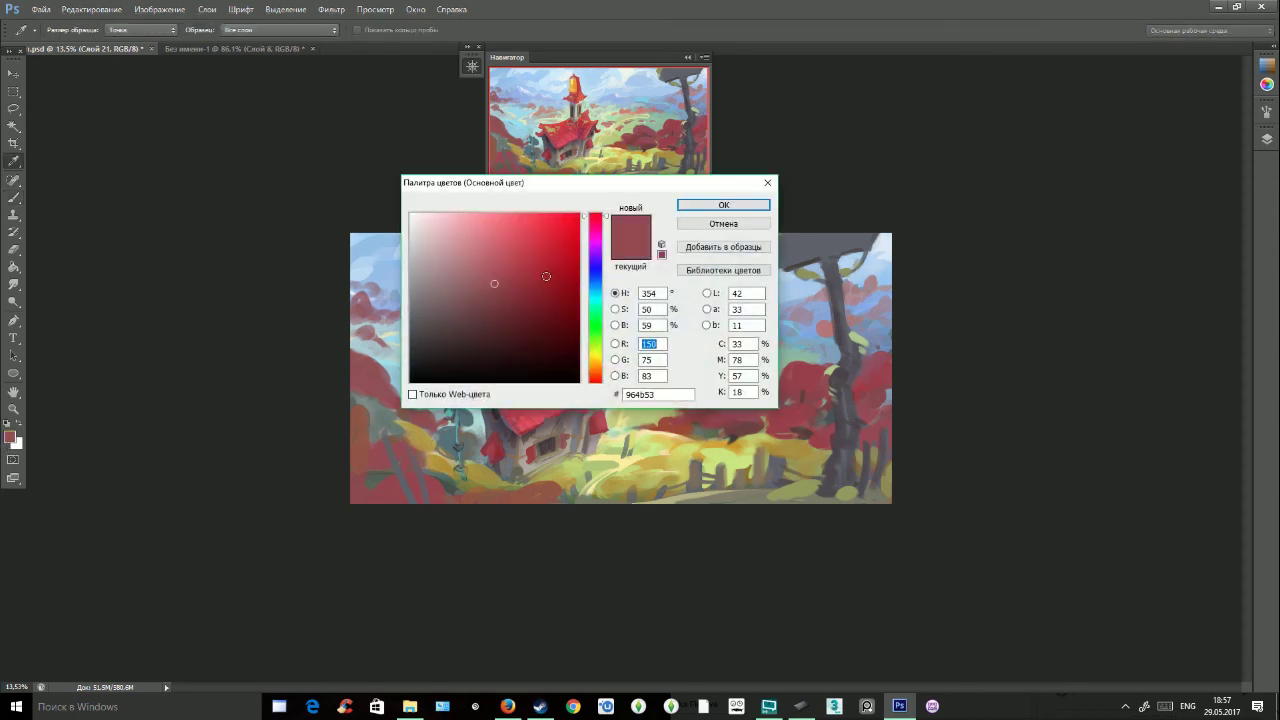
left_click(601, 376)
left_click(541, 257)
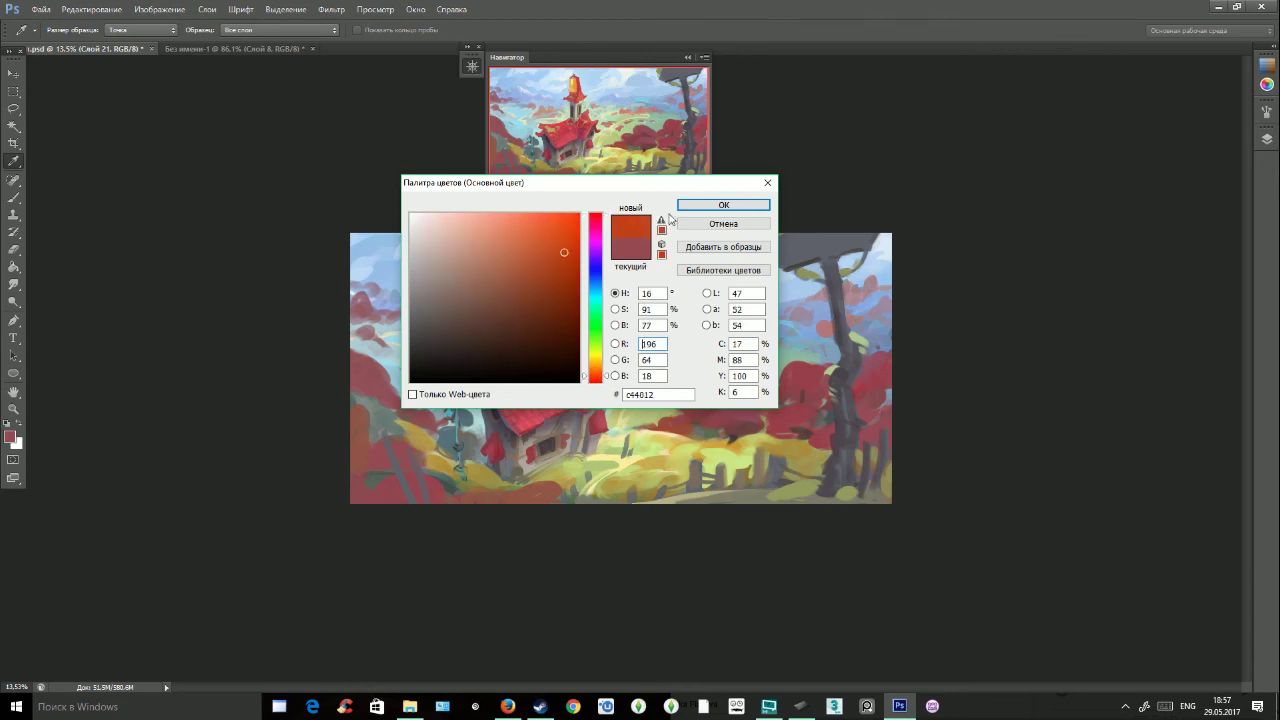
left_click(723, 204)
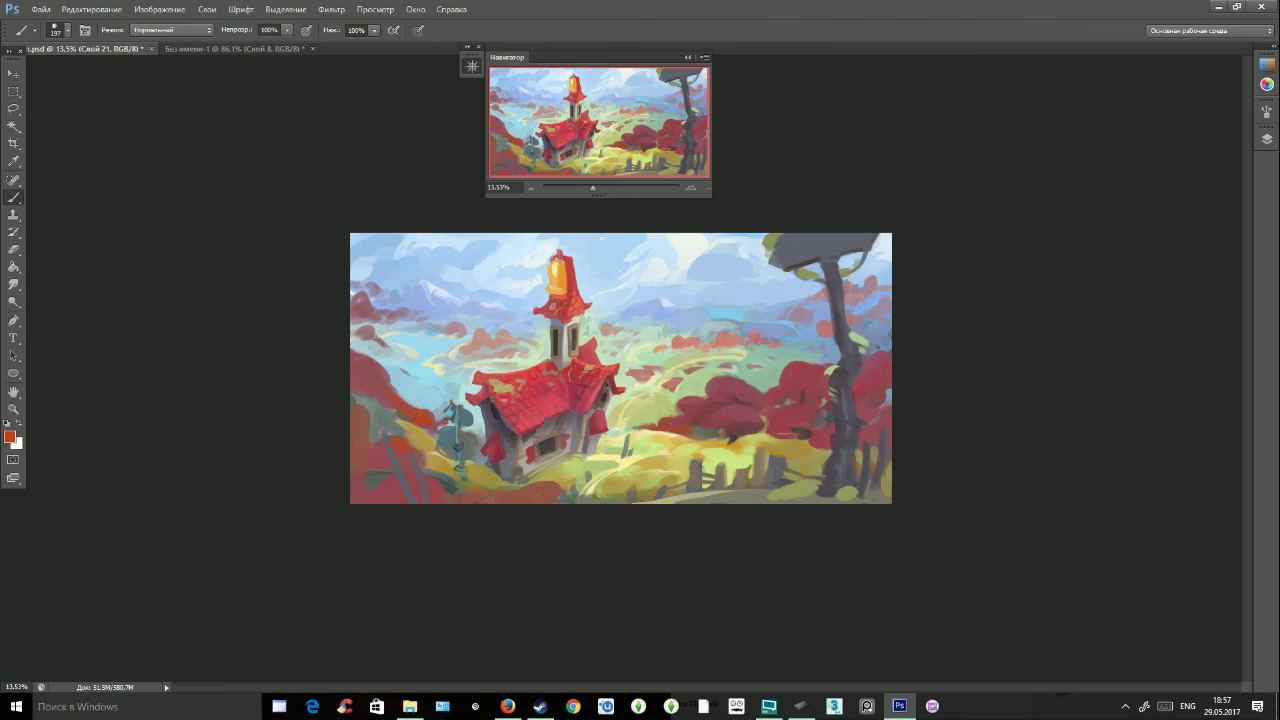
Try red-orange and bright orange highlights on the large bushes between the house and the tall tree.
left_click_drag(722, 418, 741, 410)
left_click(10, 436)
left_click(595, 370)
left_click(571, 229)
left_click(711, 205)
mouse_move(715, 423)
left_mouse_down()
mouse_move(747, 412)
mouse_move(704, 402)
mouse_move(748, 400)
mouse_move(718, 388)
left_mouse_up()
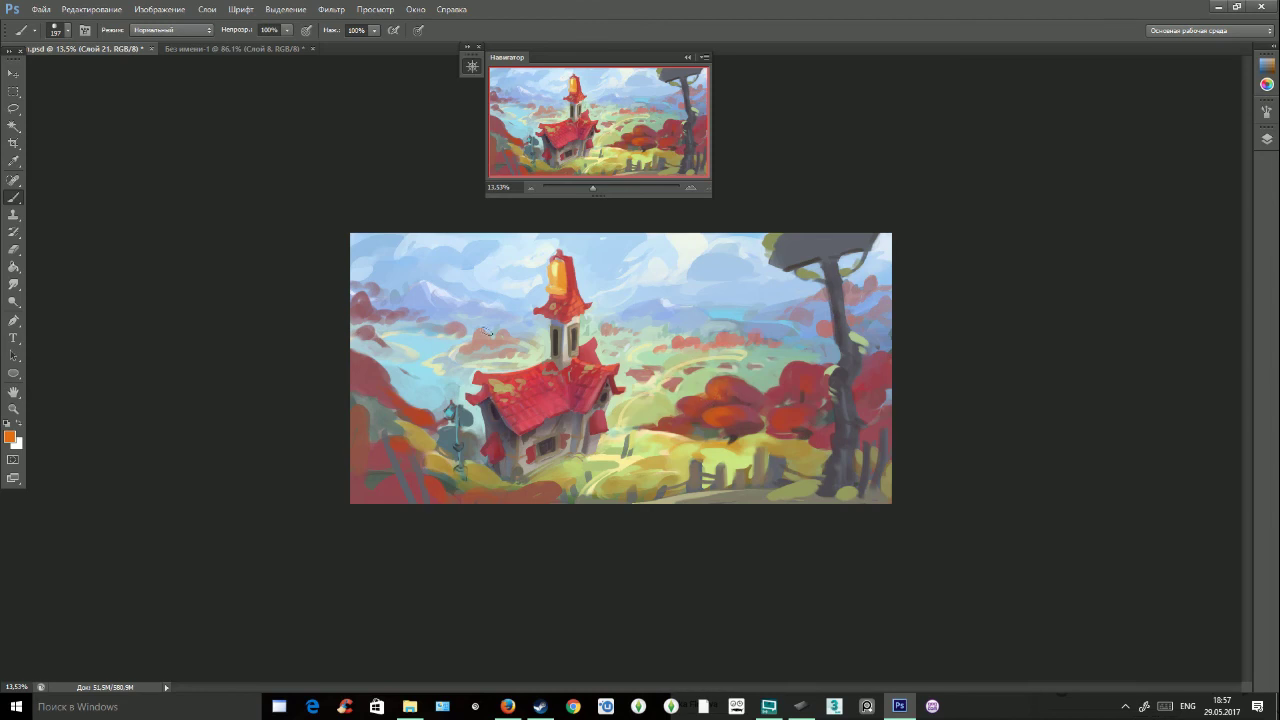
key("ctrl+alt+z")
key("ctrl+alt+z")
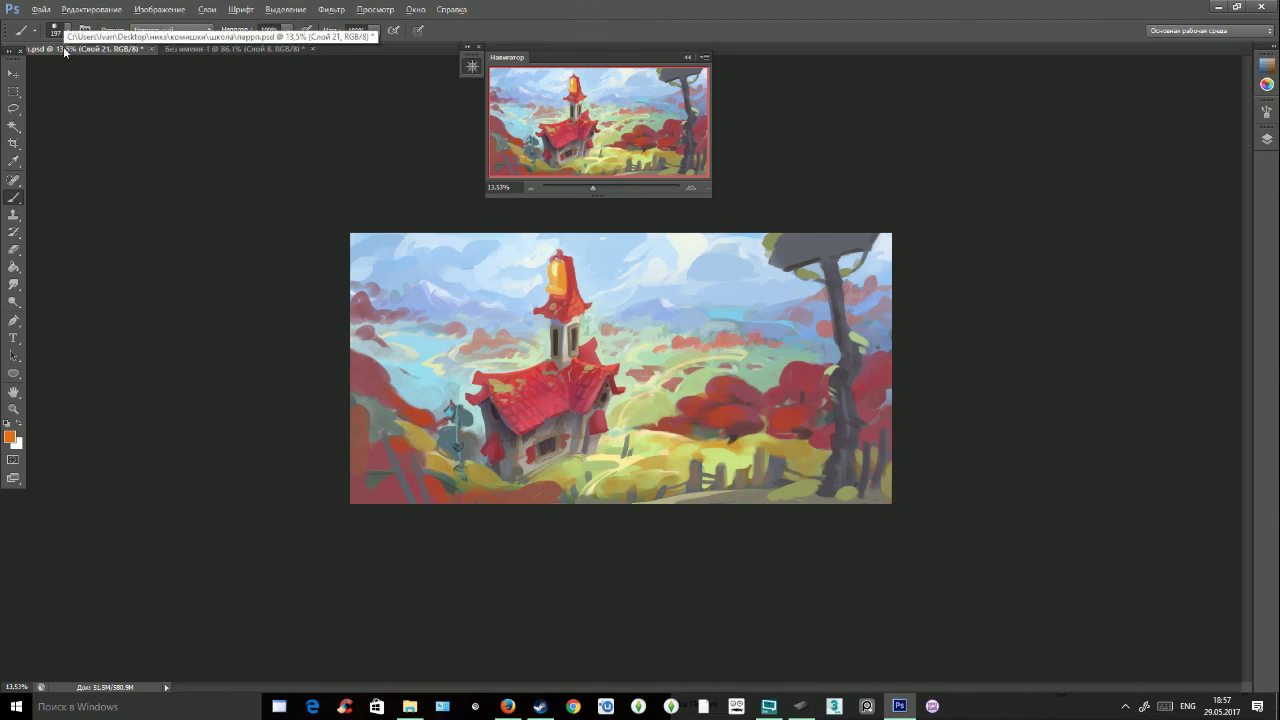
Choose a dark orange-brown and a 152 px brush, and paint the undersides of the large bushes near the tall tree.
left_click(62, 30)
left_click(130, 74)
left_click(748, 421, "alt")
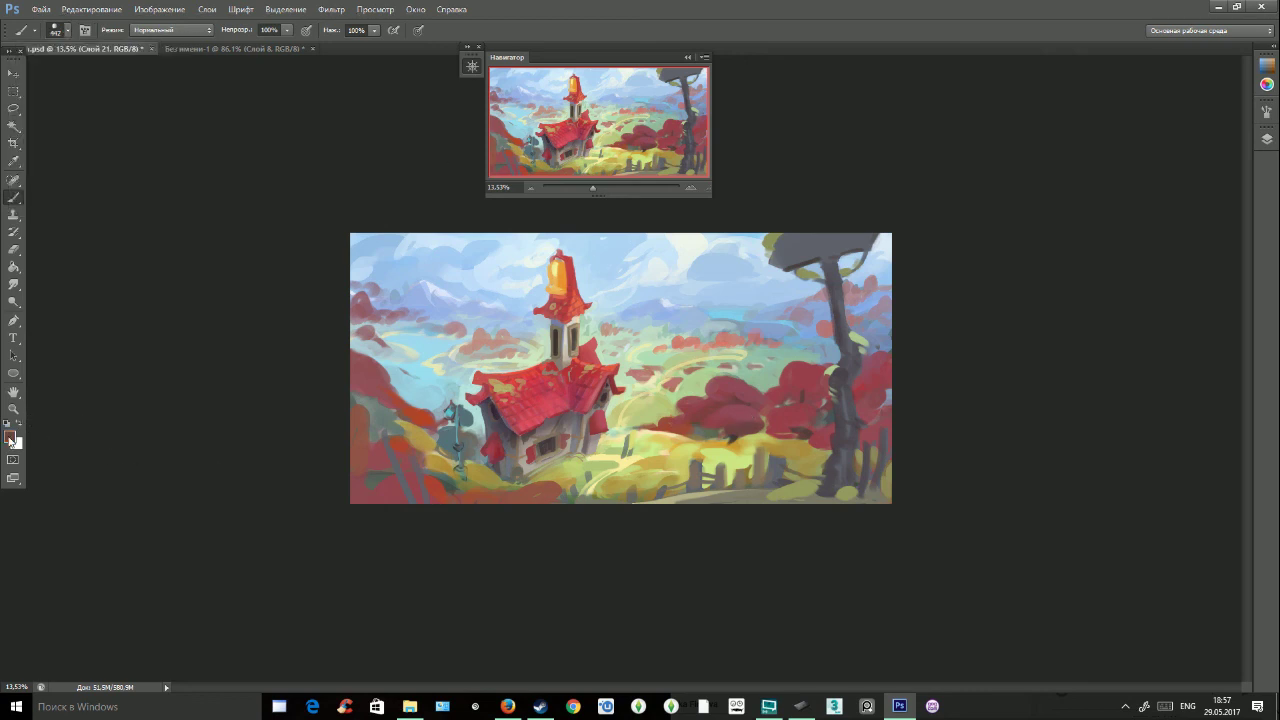
left_click(11, 438)
left_click(597, 378)
left_click_drag(553, 292, 554, 282)
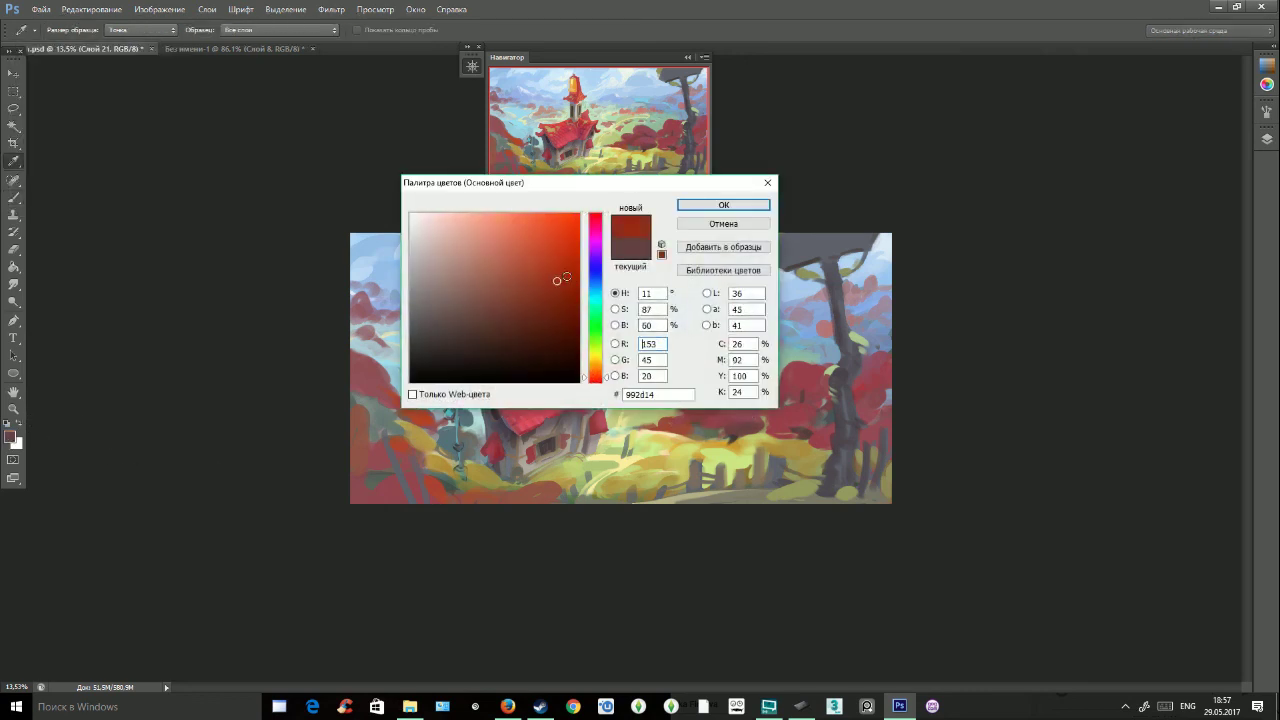
left_click_drag(596, 378, 596, 362)
left_click(723, 205)
left_click(69, 30)
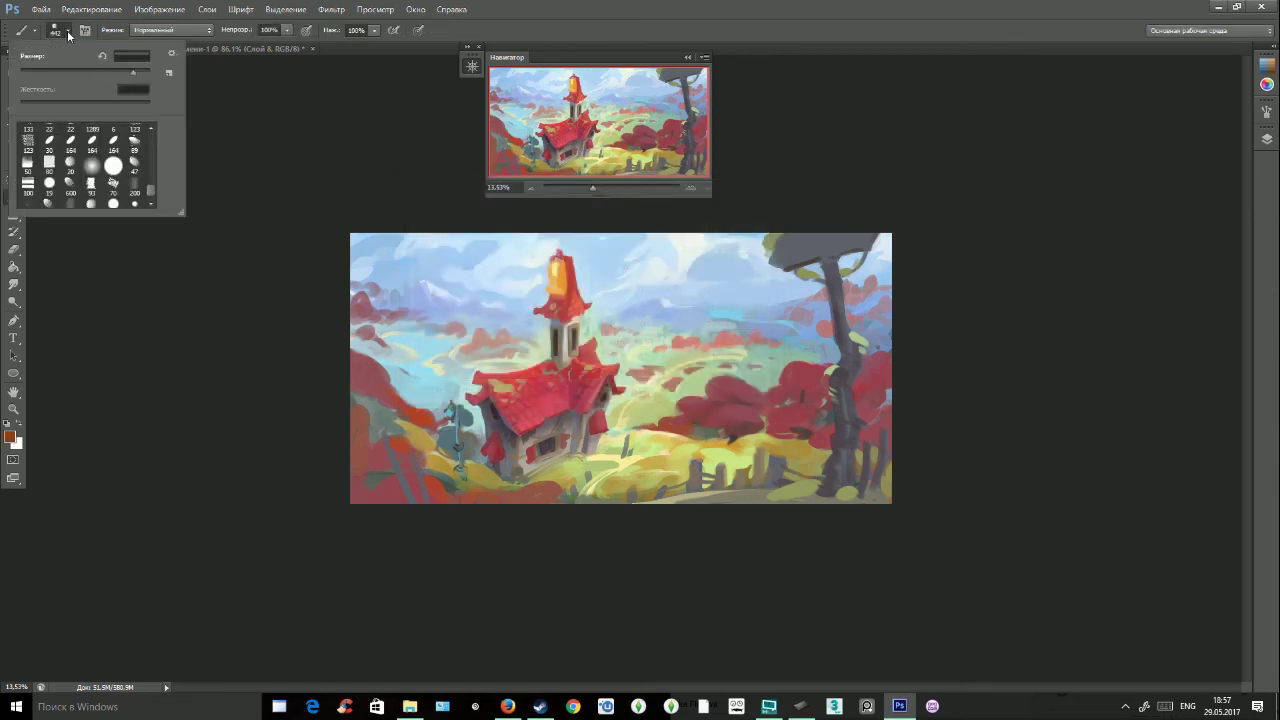
left_click(722, 432)
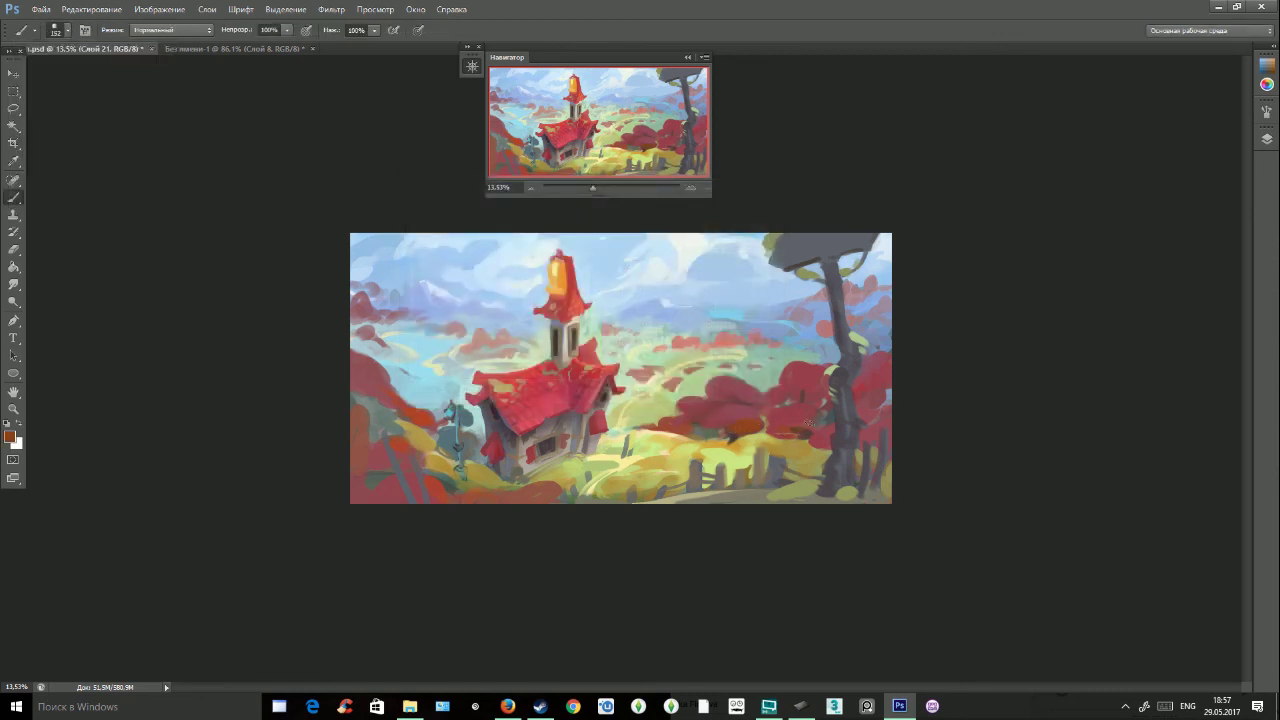
Build up rounded crimson clumps on the large bushes beside the tall tree with sampled reds.
left_click(750, 405, "alt")
left_click(578, 366, "alt")
left_click(745, 417, "alt")
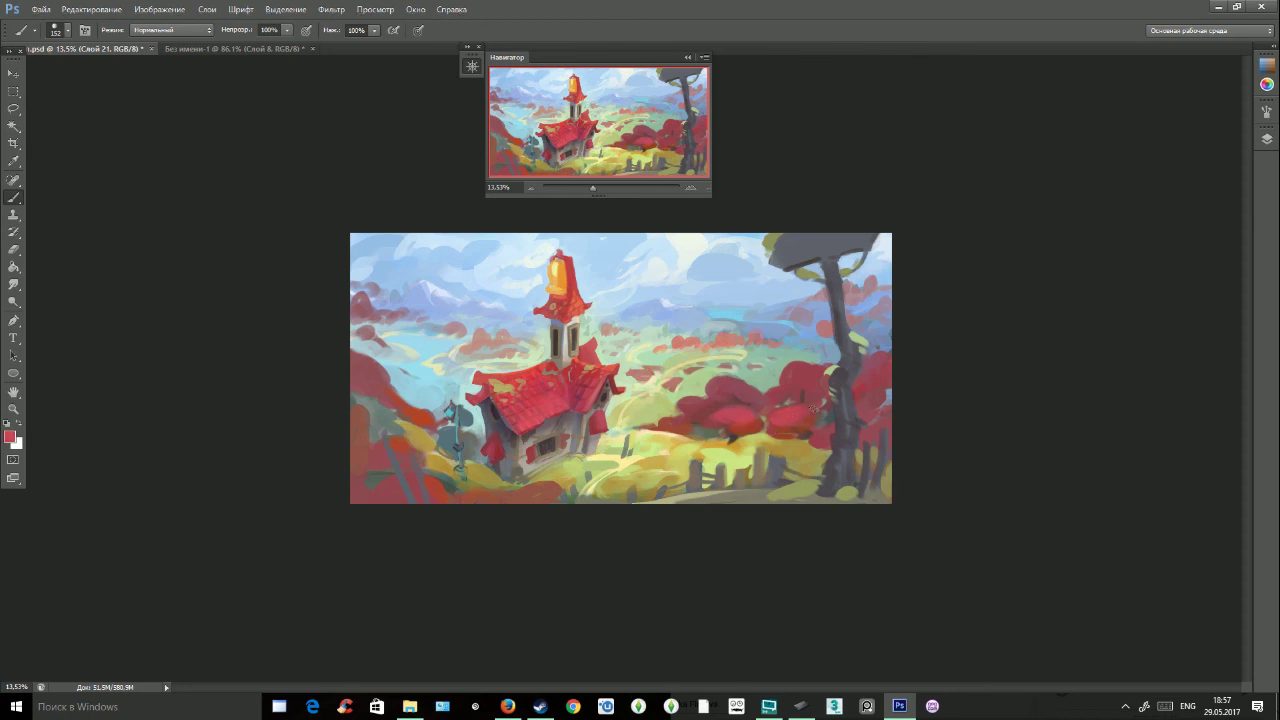
left_click_drag(802, 386, 798, 382)
left_click(746, 422, "alt")
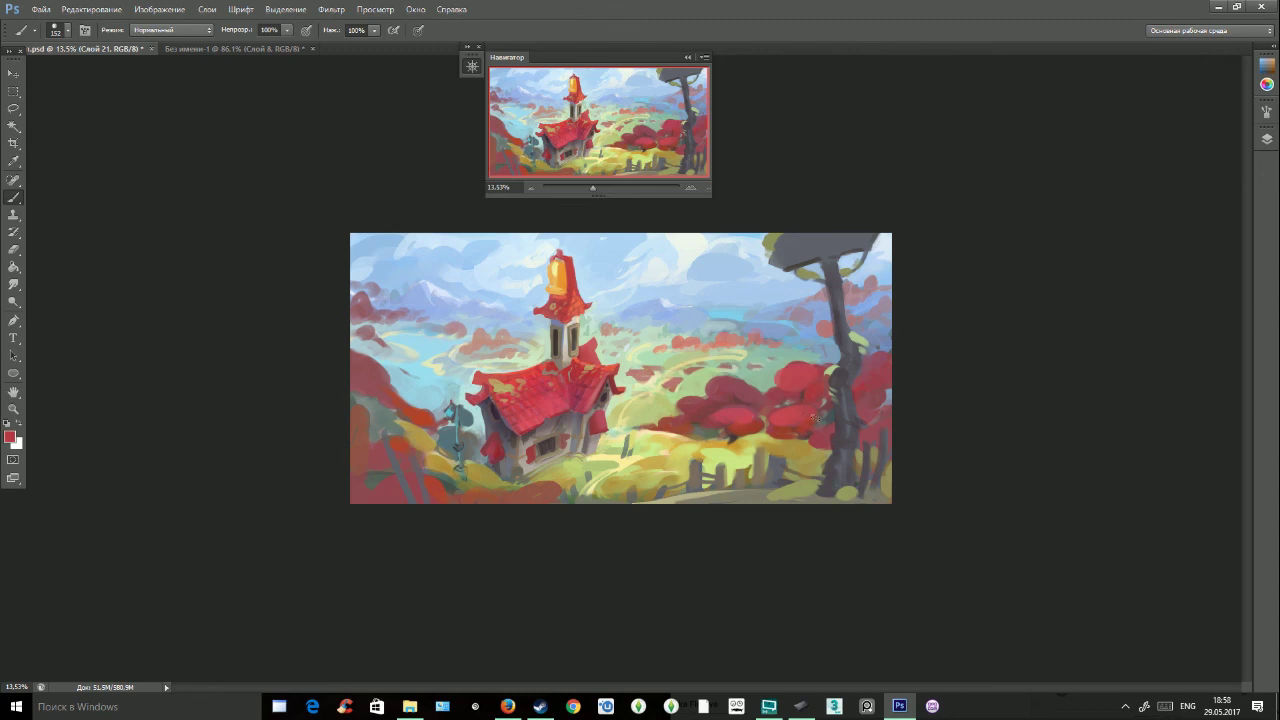
left_click(796, 440, "alt")
left_click(803, 421, "alt")
left_click(738, 404, "alt")
left_click_drag(730, 398, 717, 393)
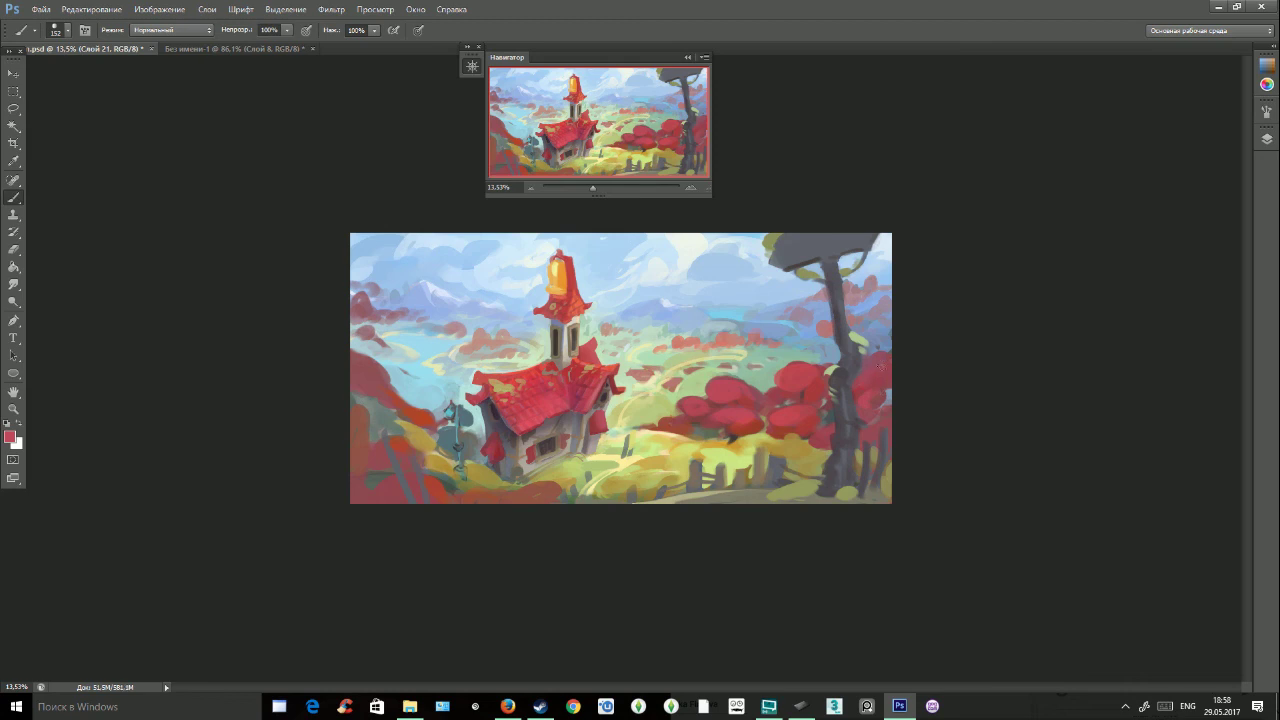
Refine the bushes left of the house with sampled pale blue and rework the leaning foreground posts in sampled grey.
left_click(400, 371, "alt")
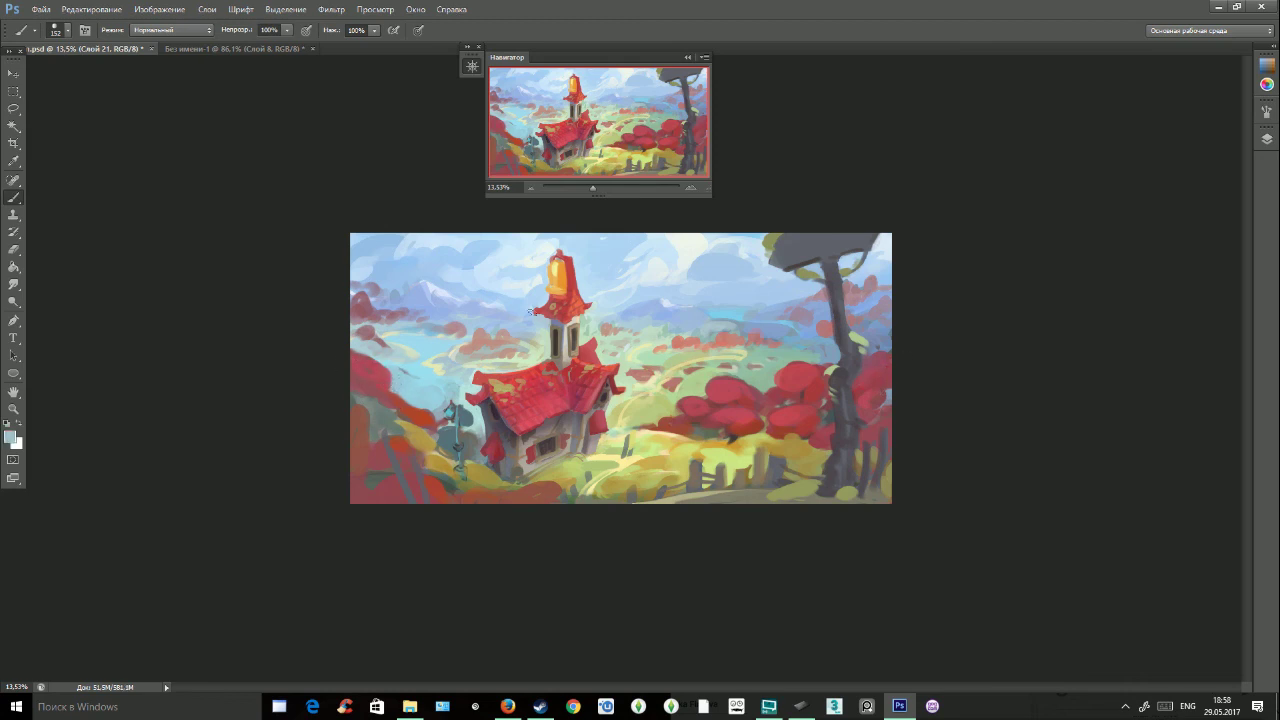
left_click_drag(592, 188, 598, 192)
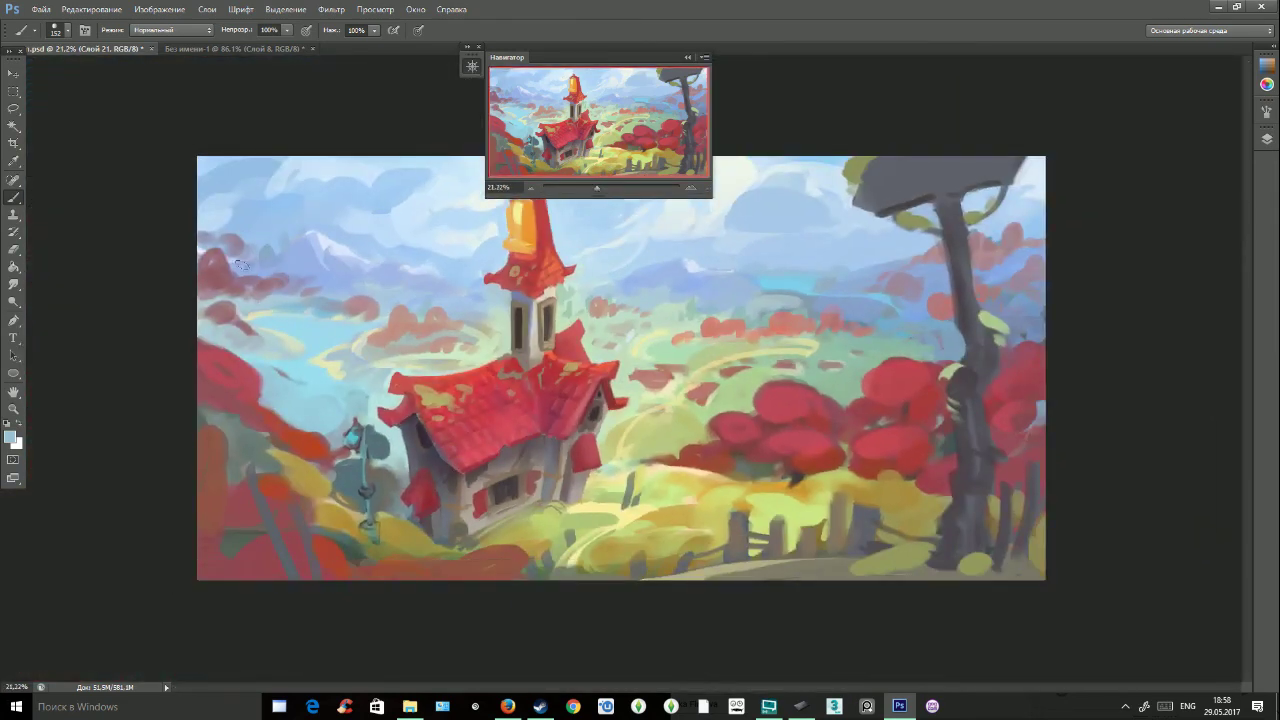
left_click(70, 31)
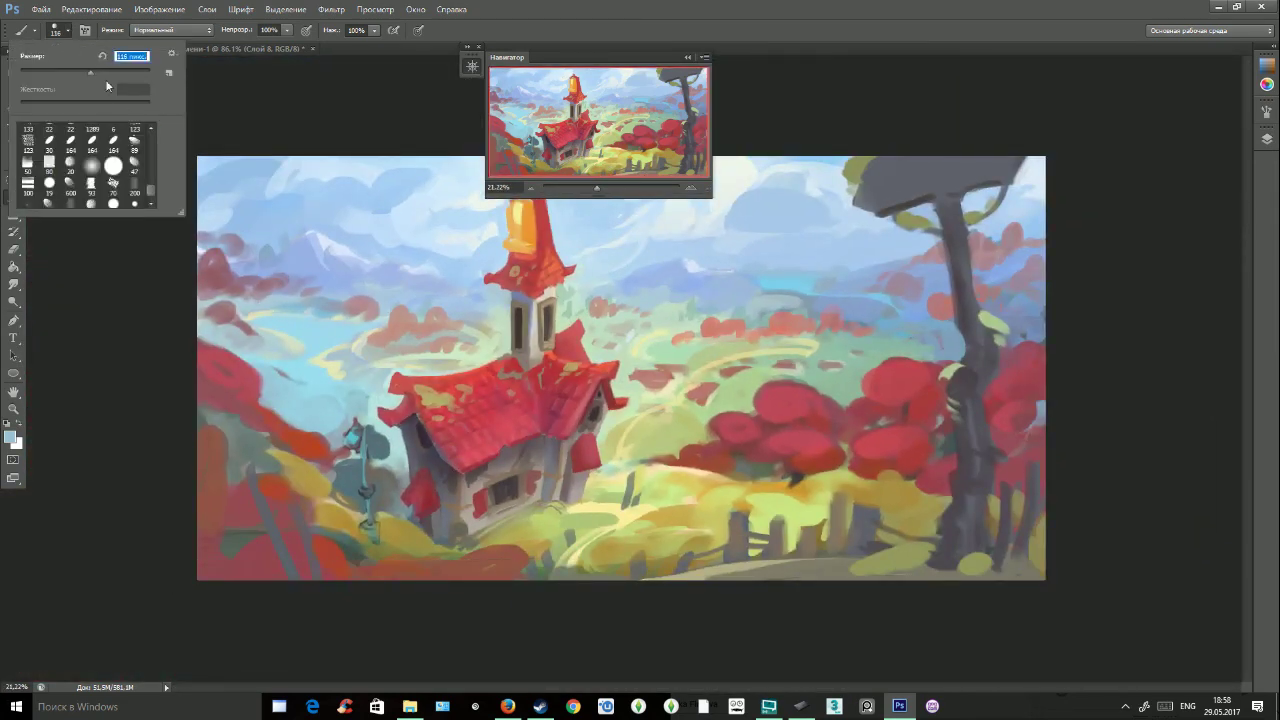
left_click(245, 432, "alt")
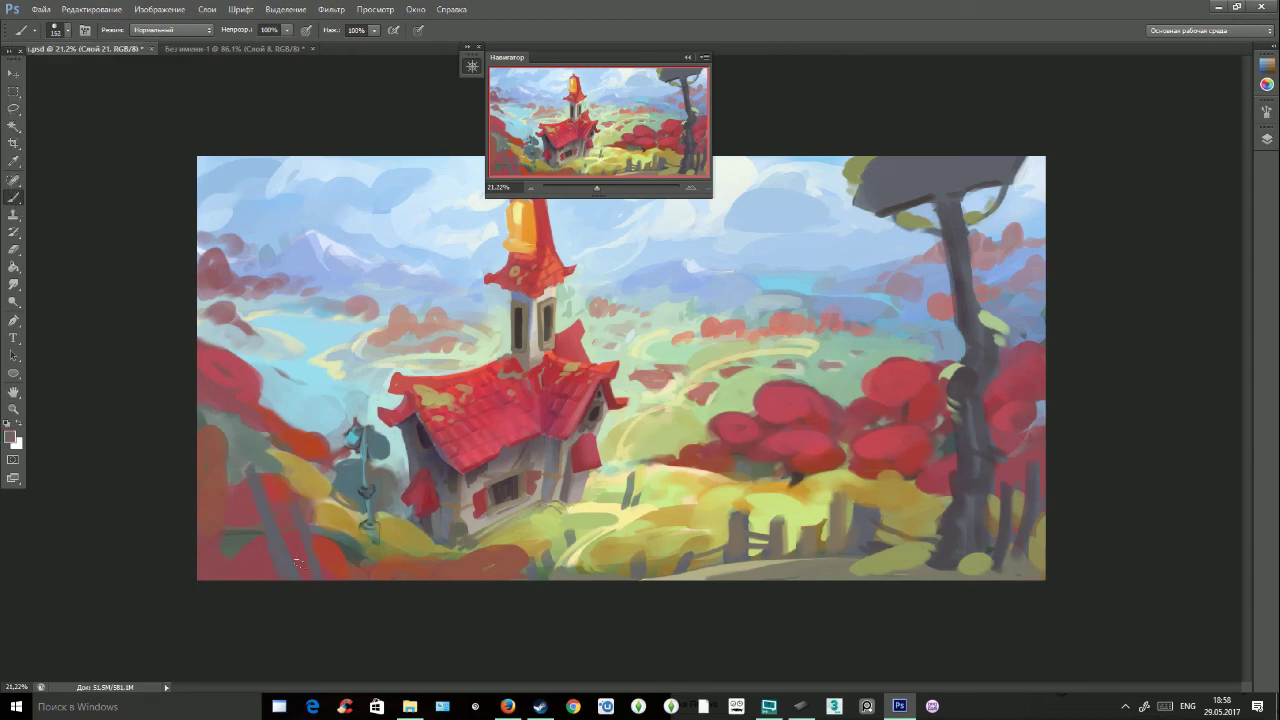
Extend the sampled olive-grey foreground ground strip along the painting's lower edge into the lower-left corner.
left_click(552, 574, "alt")
left_click_drag(532, 578, 352, 584)
key("ctrl+z")
key("ctrl+z")
mouse_move(188, 564)
left_mouse_down()
mouse_move(238, 553)
mouse_move(246, 578)
mouse_move(212, 562)
mouse_move(218, 580)
left_mouse_up()
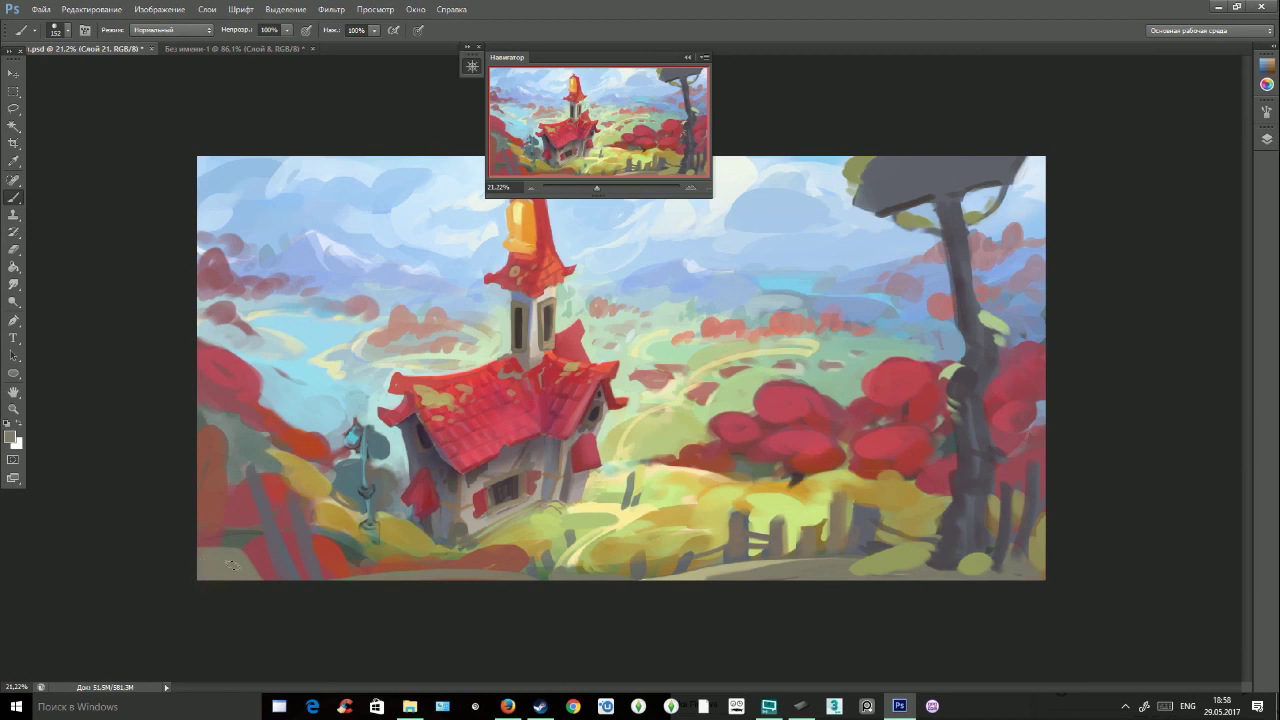
Blend the lower-left ground into the red bushes around the leaning posts, and soften the ground beside the tall tree's base.
left_click(214, 562, "alt")
mouse_move(230, 566)
left_mouse_down()
mouse_move(284, 585)
mouse_move(233, 585)
mouse_move(238, 551)
mouse_move(187, 574)
mouse_move(203, 571)
mouse_move(183, 558)
mouse_move(211, 553)
mouse_move(190, 567)
mouse_move(236, 569)
left_mouse_up()
left_click(262, 545, "alt")
left_click(227, 558, "alt")
left_click(258, 568, "alt")
left_click(221, 552, "alt")
left_click(288, 547, "alt")
mouse_move(869, 550)
left_mouse_down()
mouse_move(882, 578)
mouse_move(974, 566)
mouse_move(947, 550)
left_mouse_up()
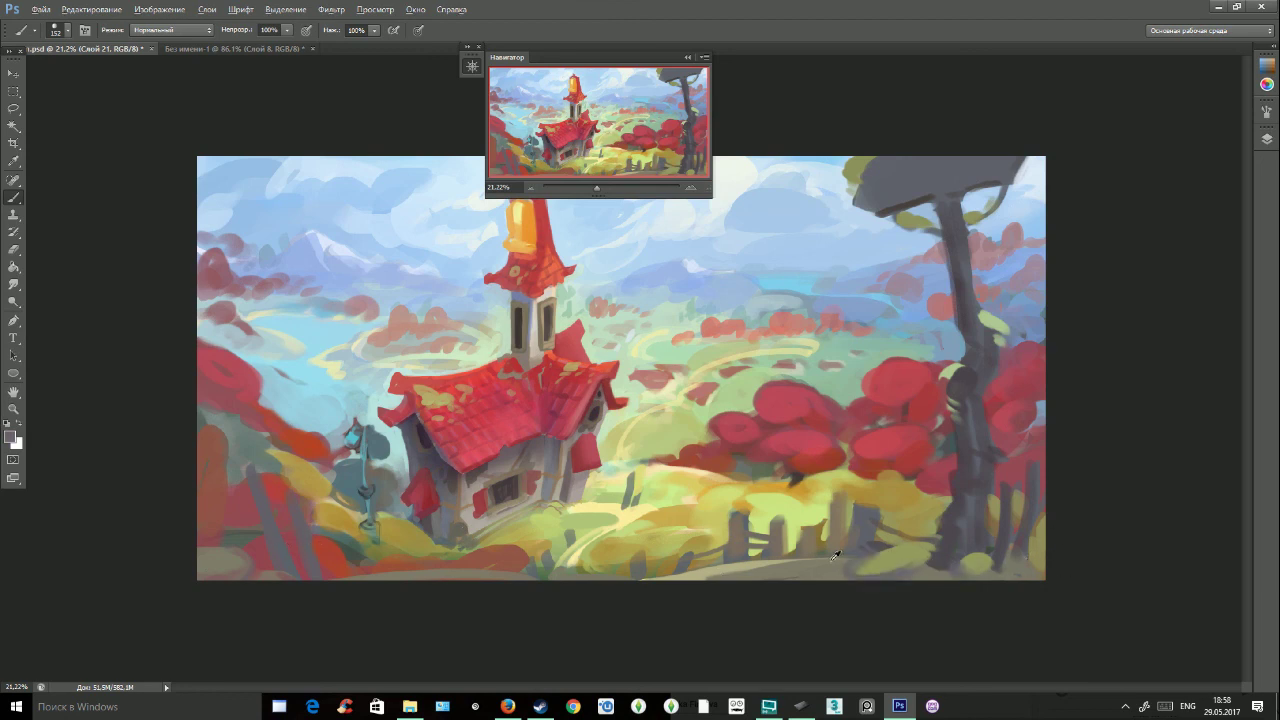
Paint sampled olive-grey strokes on the ground in the lower-right corner beside the tall tree.
left_click(698, 571, "alt")
mouse_move(1058, 529)
left_mouse_down()
mouse_move(1014, 576)
mouse_move(1045, 572)
left_mouse_up()
mouse_move(1064, 523)
left_mouse_down()
mouse_move(1030, 586)
mouse_move(1012, 568)
mouse_move(1060, 555)
left_mouse_up()
Rework the winding path's lower end and the grass by the small posts with sampled greens.
left_click(564, 557, "alt")
left_click_drag(565, 558, 566, 578)
left_click(602, 558, "alt")
left_click(580, 554, "alt")
left_click(565, 552, "alt")
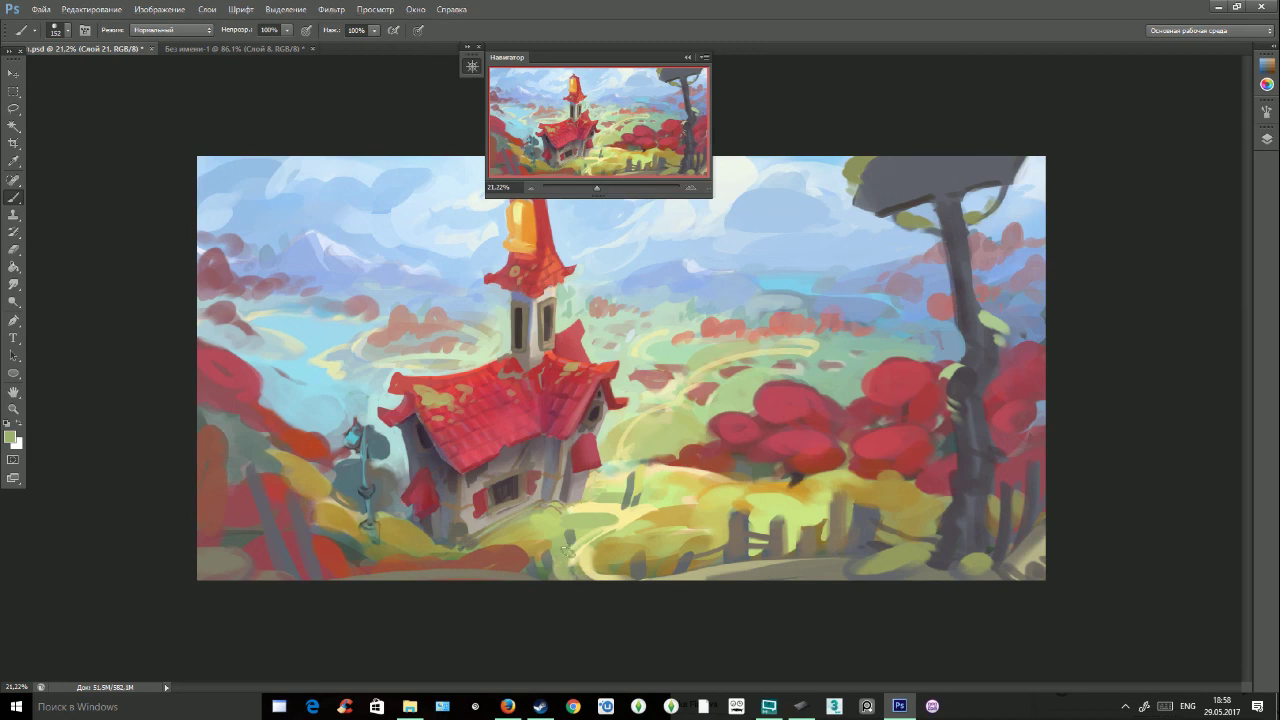
left_click(590, 549, "alt")
left_click(531, 580, "alt")
left_click_drag(511, 579, 592, 582)
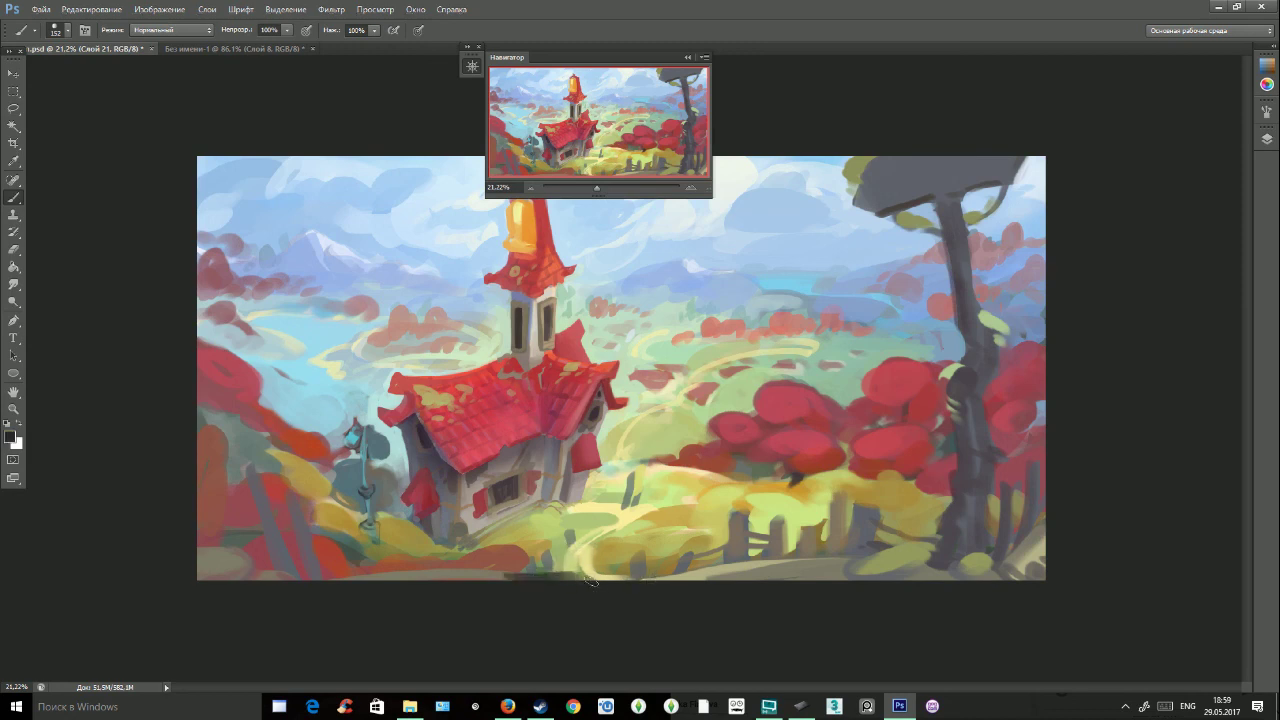
key("ctrl+z")
Extend the foreground ground strip under the path's lower end from both sides with sampled ground and path colours.
left_click(491, 577, "alt")
left_click_drag(491, 577, 585, 580)
left_click(704, 567, "alt")
left_click_drag(700, 573, 600, 576)
left_click(588, 547, "alt")
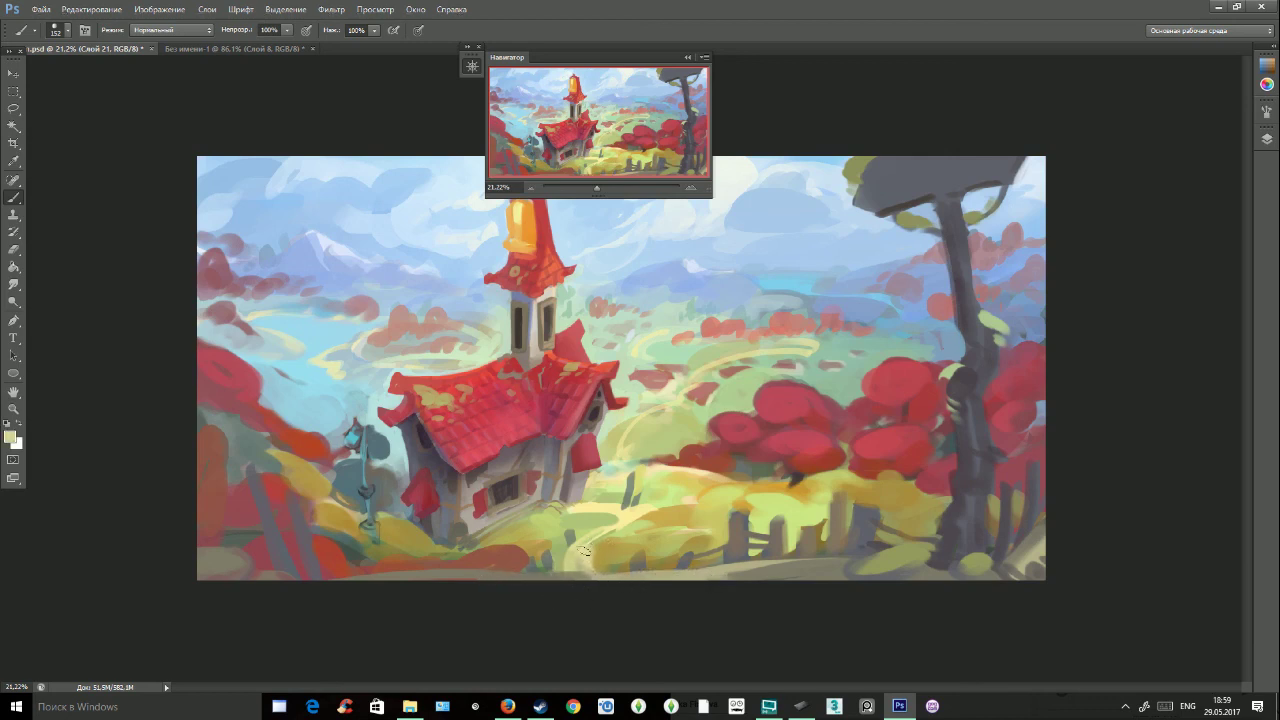
left_click(613, 559, "alt")
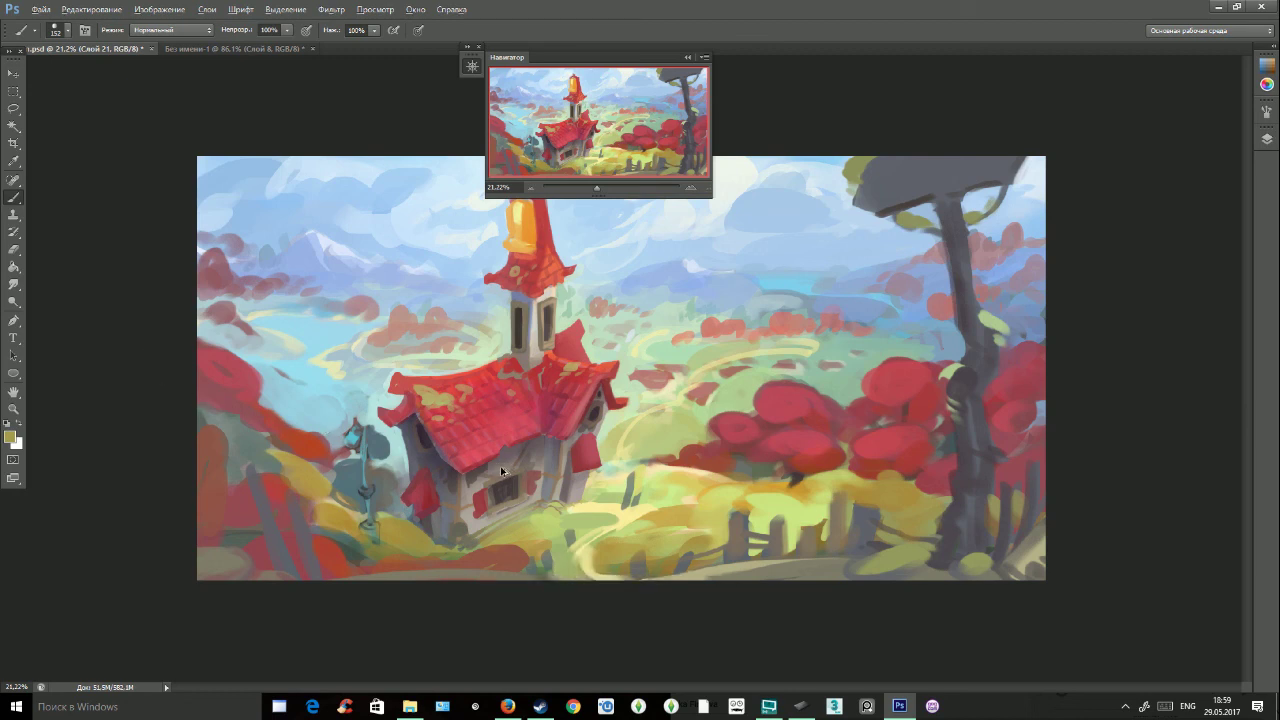
Build up the reddish-brown bush along the lower edge below the house with sampled colours.
left_click(514, 569, "alt")
left_click_drag(474, 573, 530, 577)
left_click(567, 577, "alt")
left_click(477, 579, "alt")
left_click_drag(494, 574, 565, 583)
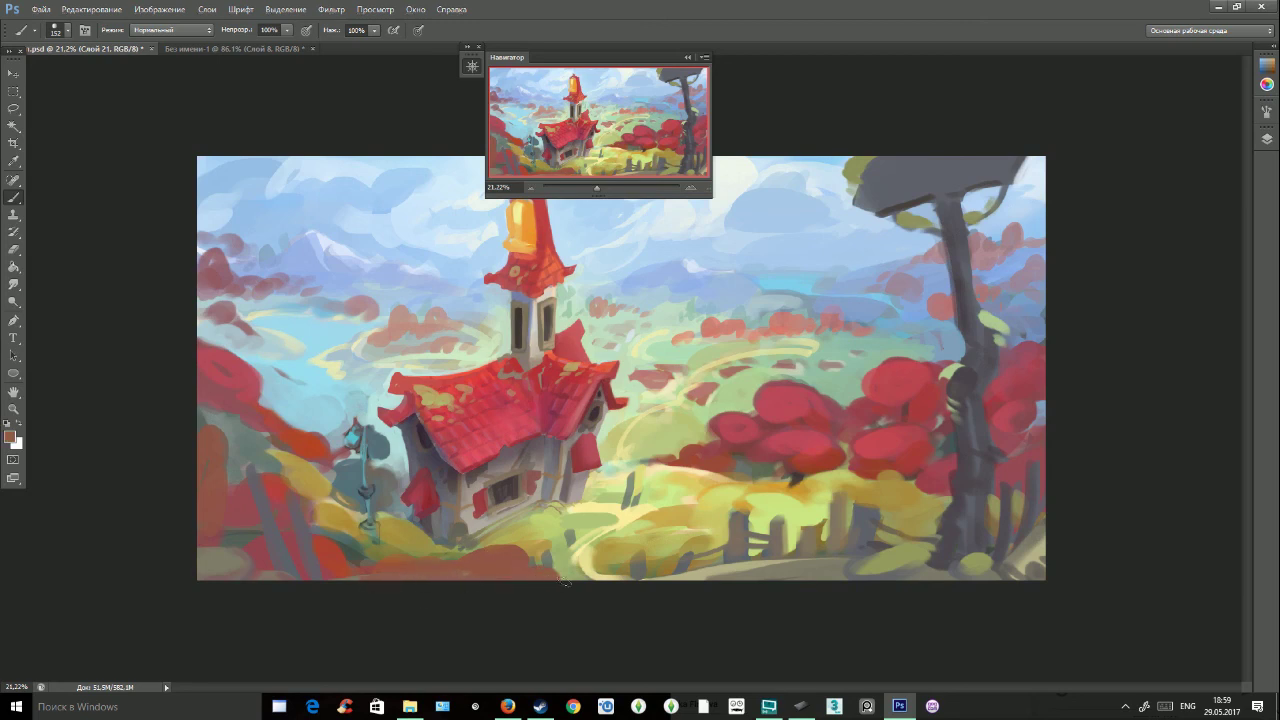
Repaint the meadow between the house's base and the reddish-brown bush with sampled yellow-greens.
left_click(519, 541, "alt")
mouse_move(507, 548)
left_mouse_down()
mouse_move(431, 598)
mouse_move(448, 577)
mouse_move(424, 543)
mouse_move(447, 562)
mouse_move(408, 586)
mouse_move(376, 571)
mouse_move(474, 559)
left_mouse_up()
left_click(443, 563, "alt")
left_click(378, 569, "alt")
left_click(491, 542, "alt")
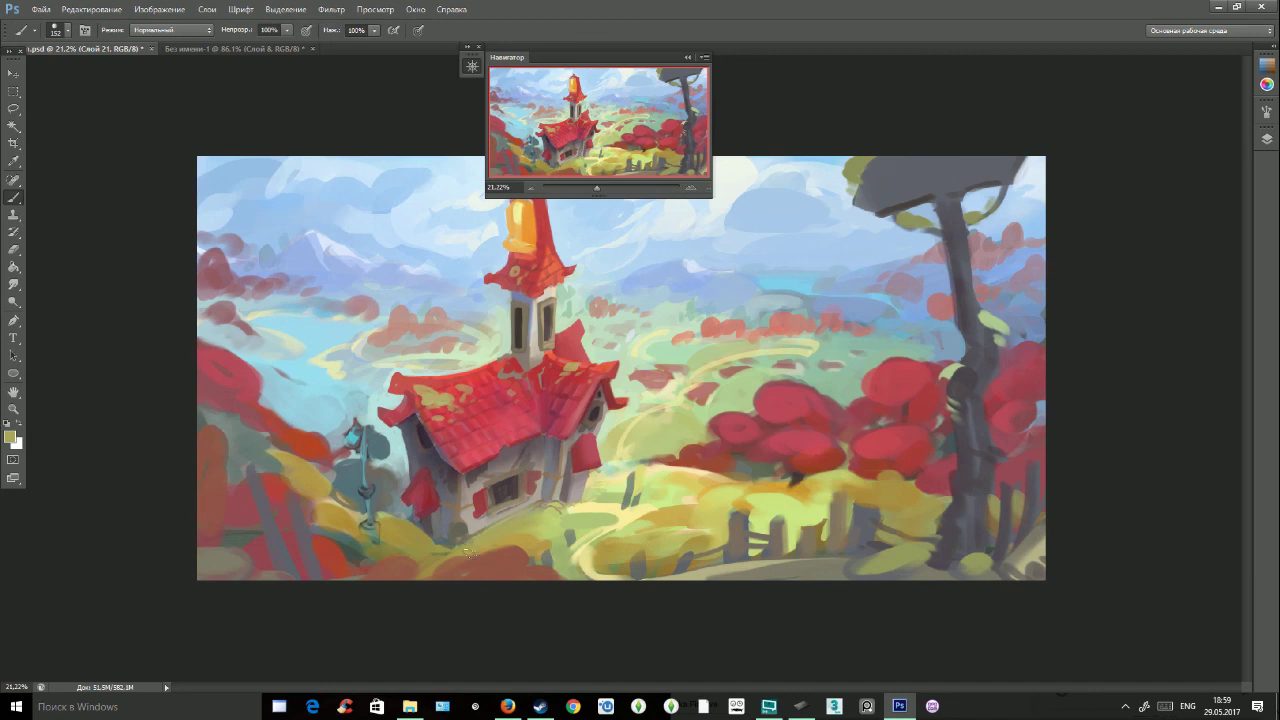
left_click(458, 536, "alt")
left_click(542, 528, "alt")
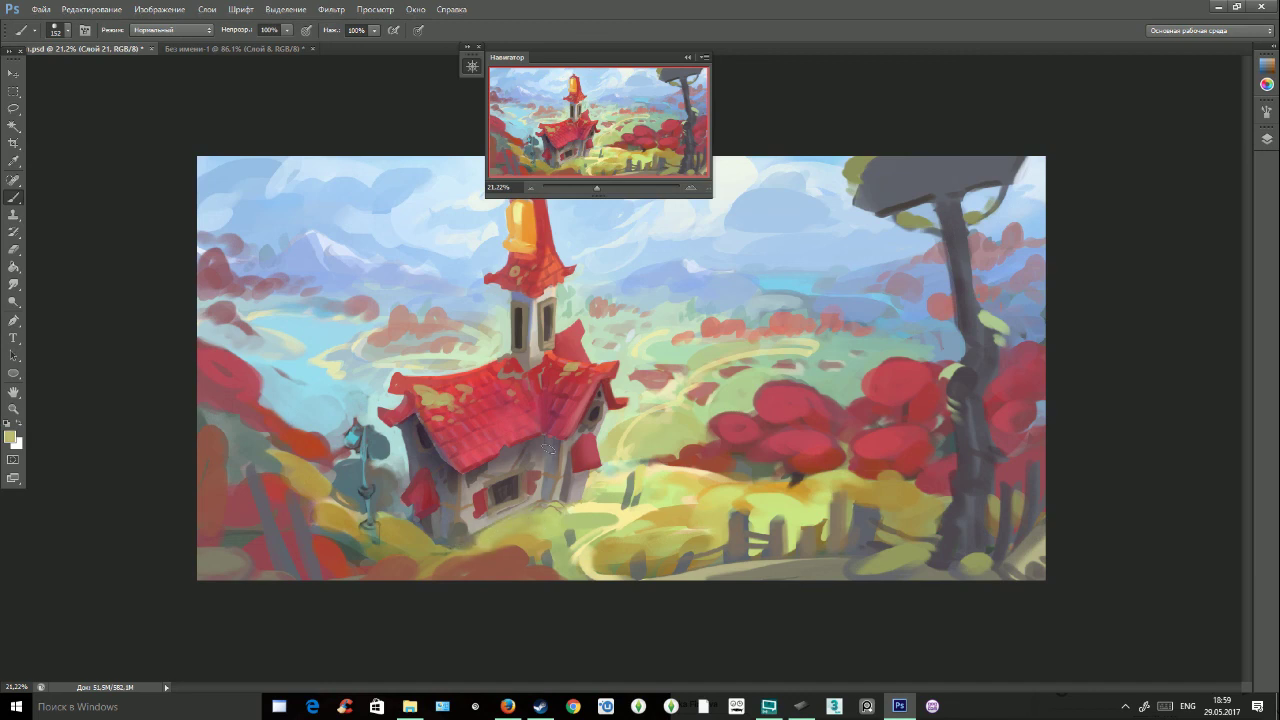
left_click(388, 534, "alt")
Touch up the distant lake with sampled blues and move the navigator preview away from the house's tower.
left_click(846, 298, "alt")
left_click(795, 284, "alt")
left_click_drag(645, 60, 1137, 97)
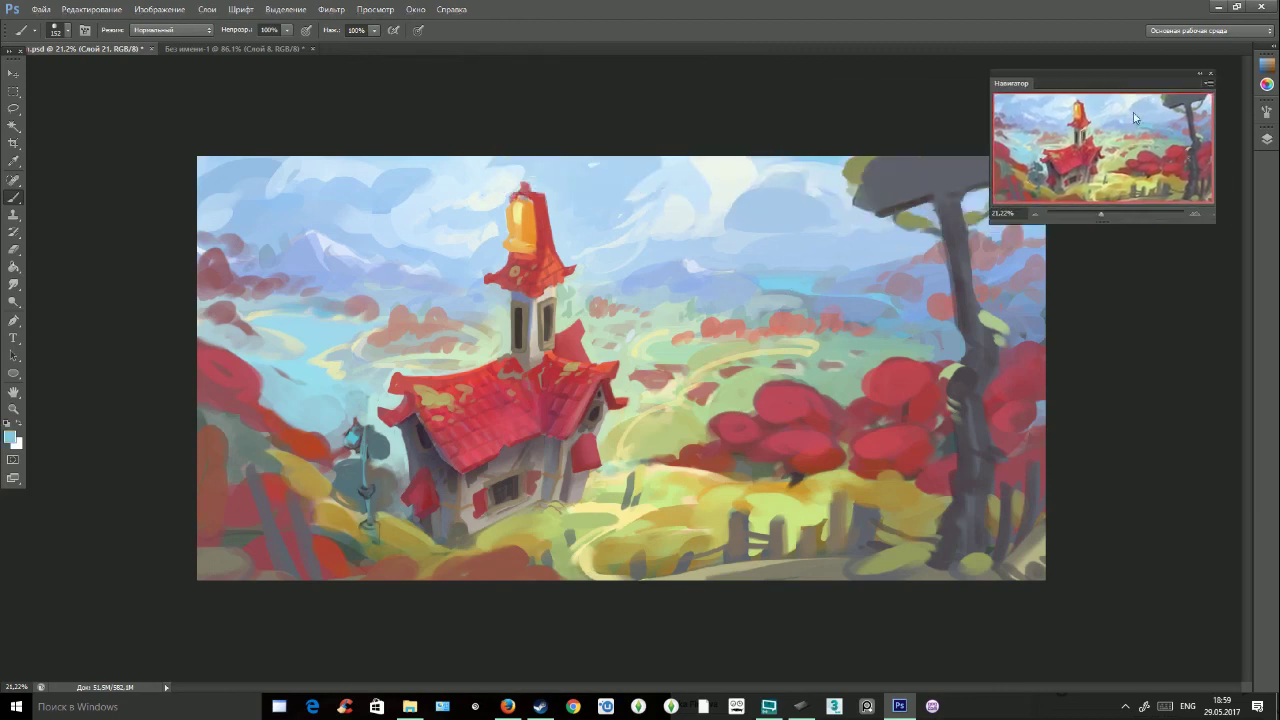
mouse_move(1098, 216)
left_mouse_down()
mouse_move(1072, 218)
mouse_move(1098, 216)
left_mouse_up()
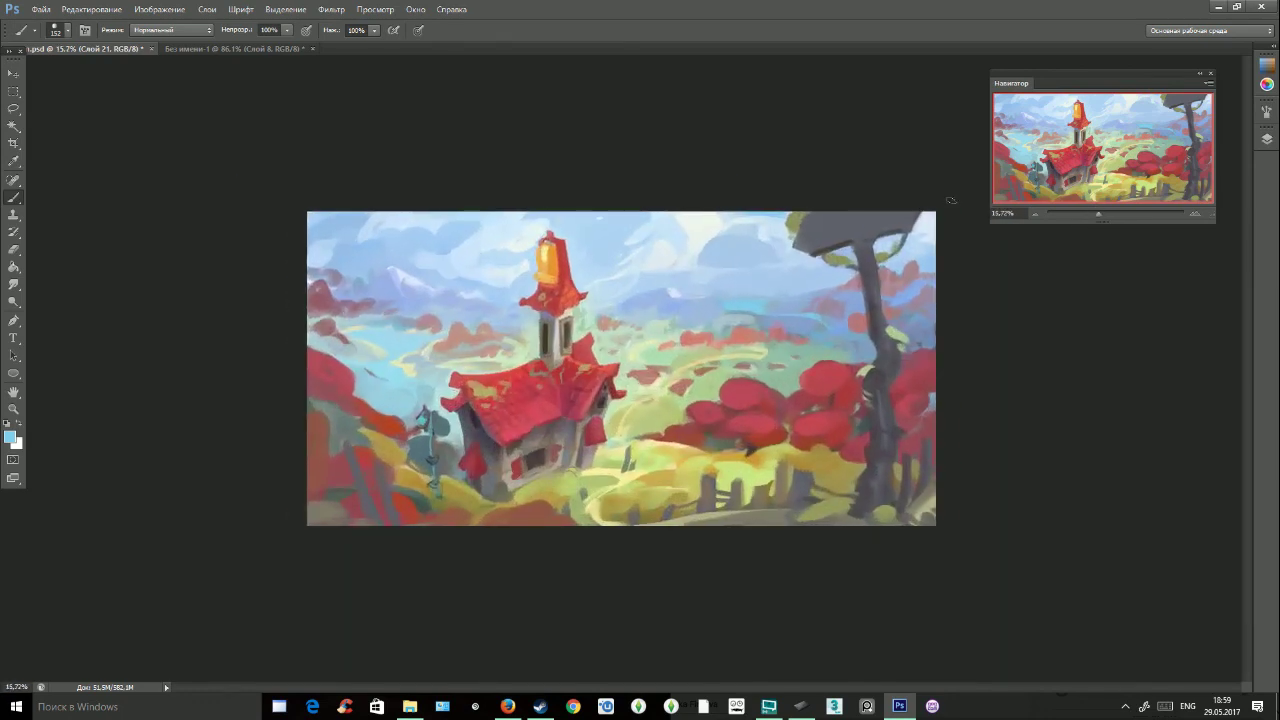
Paint two tall brown-grey posts rising from the fence in front of the red bushes and blend the ground at their bases.
left_click(711, 491, "alt")
mouse_move(709, 480)
left_mouse_down()
mouse_move(710, 434)
mouse_move(742, 457)
mouse_move(738, 500)
left_mouse_up()
key("ctrl+alt+z")
key("ctrl+alt+z")
left_click_drag(713, 424, 708, 516)
left_click_drag(736, 463, 746, 508)
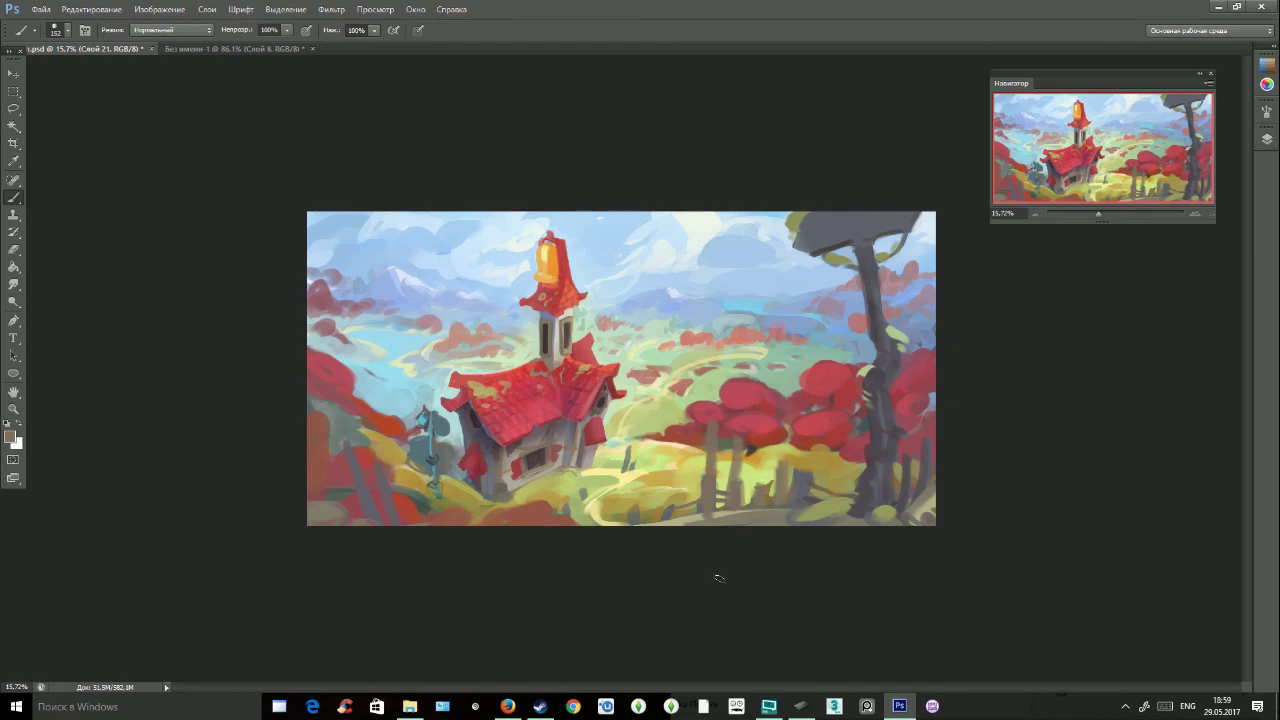
left_click(692, 515, "alt")
left_click_drag(692, 516, 781, 518)
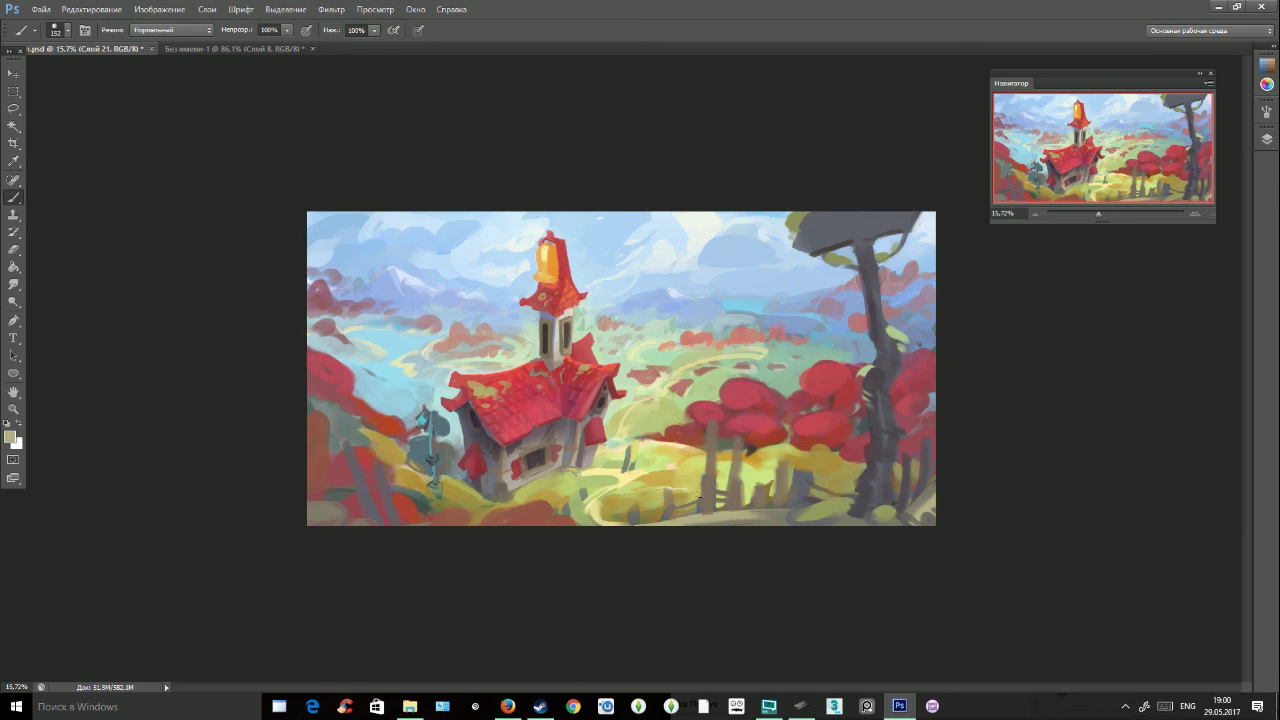
Reduce the brush size to 30 and add dark detail strokes around the house's front window and under the roof's eave.
left_click(58, 30)
left_click_drag(70, 72, 62, 72)
left_click_drag(1094, 213, 1108, 213)
left_click(58, 30)
left_click_drag(62, 72, 40, 76)
mouse_move(491, 511)
left_mouse_down()
mouse_move(502, 532)
mouse_move(590, 490)
left_mouse_up()
left_click_drag(485, 455, 531, 435)
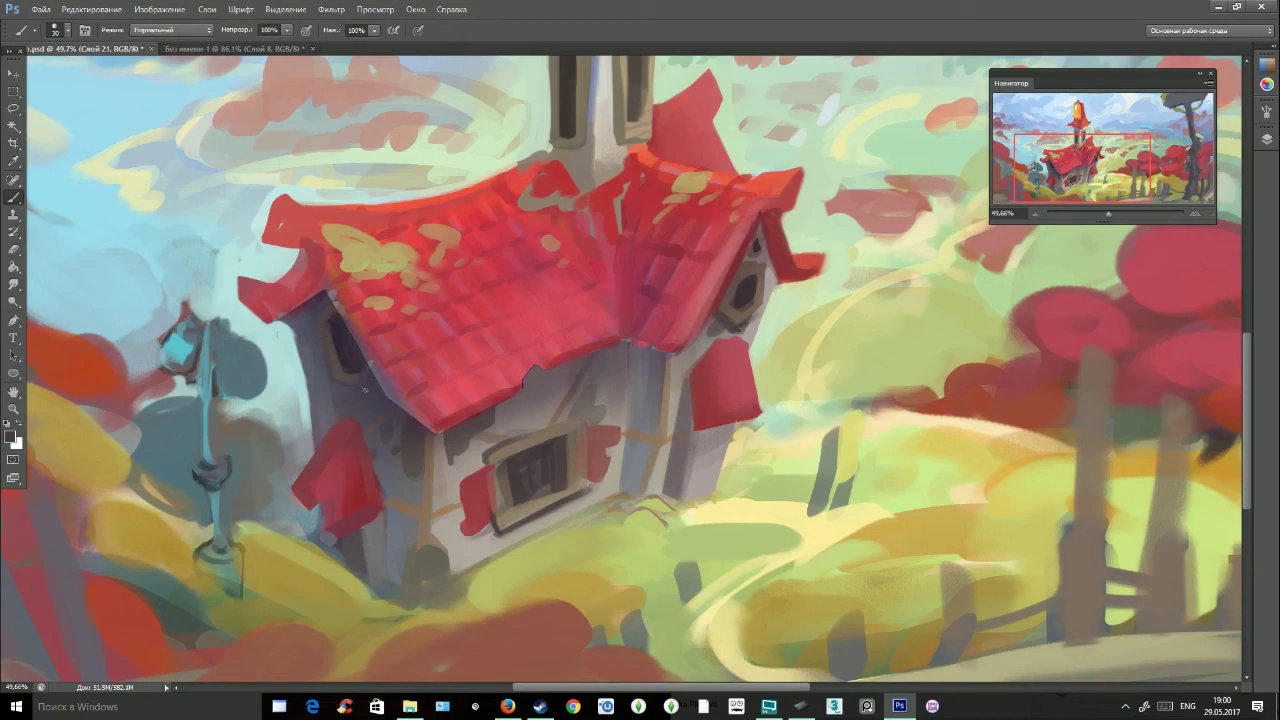
mouse_move(1108, 213)
left_mouse_down()
mouse_move(1084, 213)
mouse_move(1106, 213)
left_mouse_up()
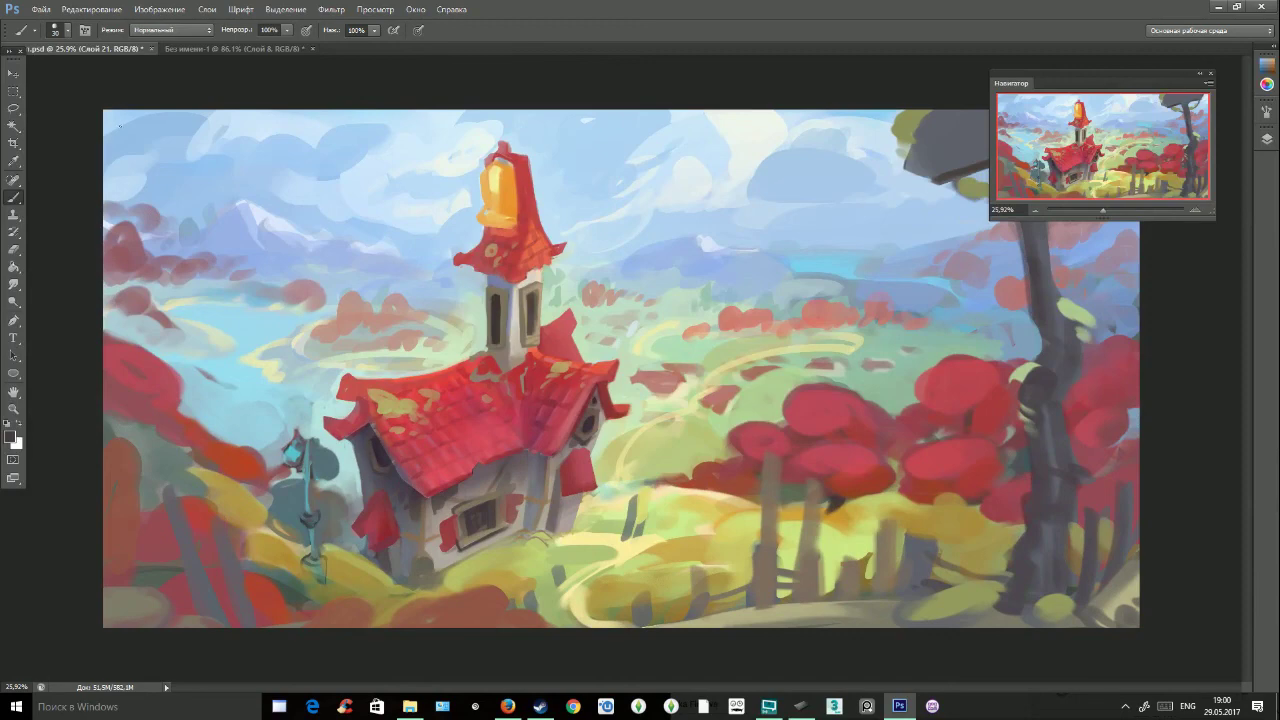
Save the layered painting as the PSD file паррп, replacing the existing file with maximum compatibility kept on.
left_click(41, 9)
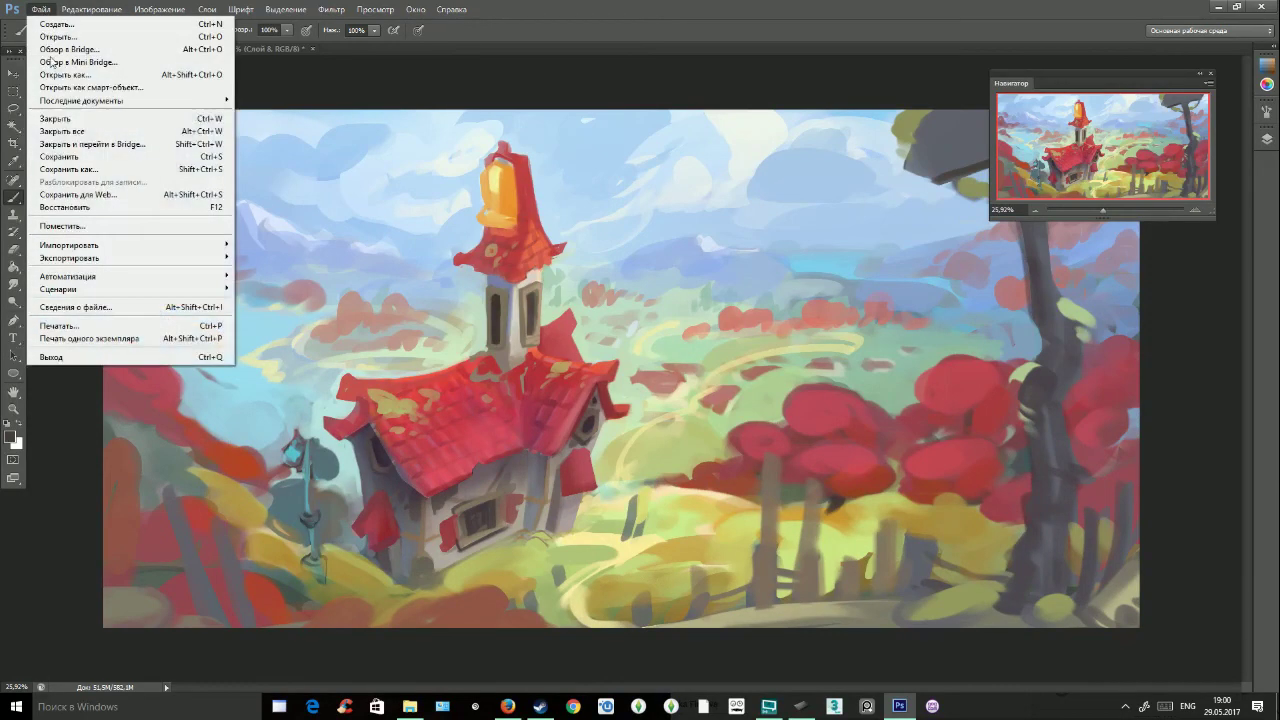
left_click(80, 168)
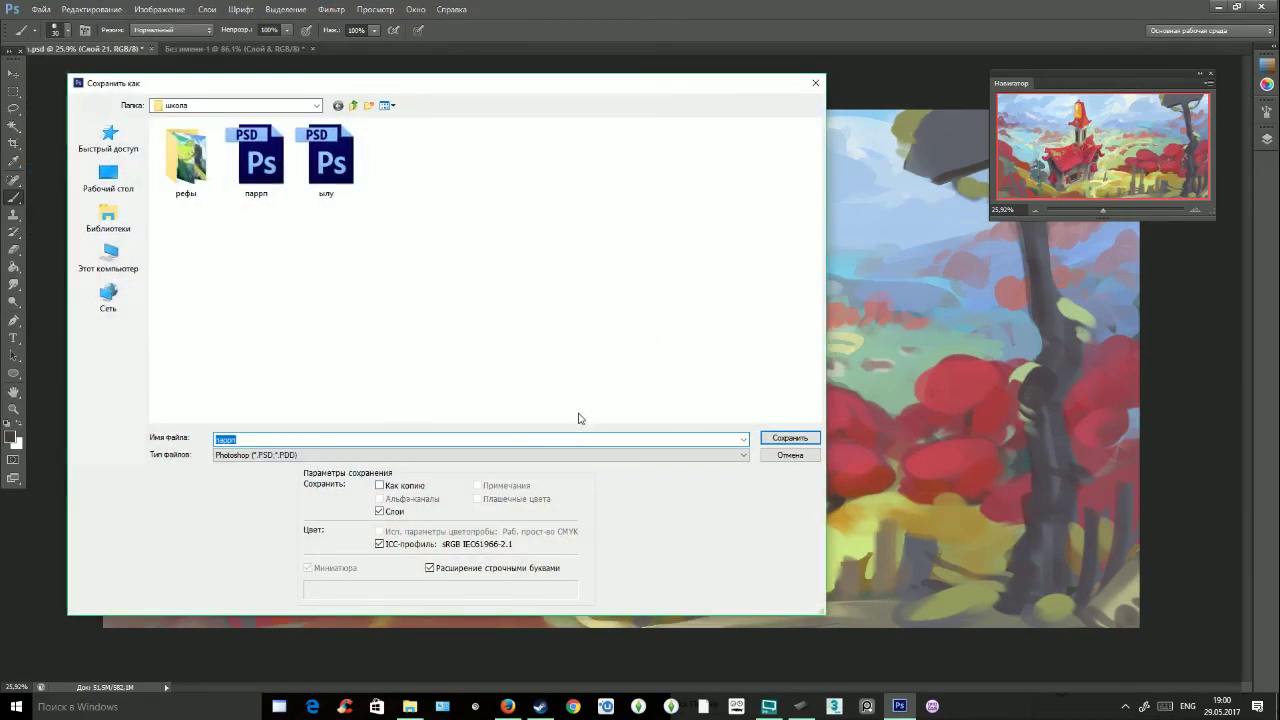
left_click(774, 437)
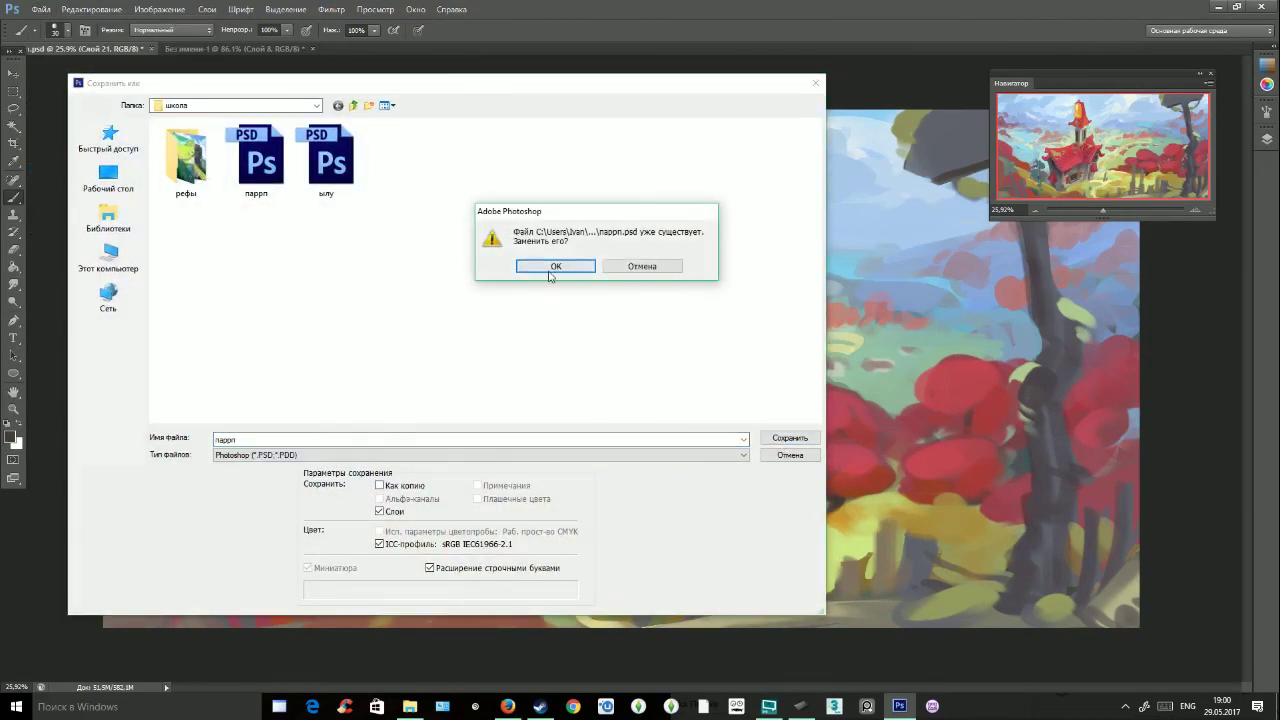
left_click(555, 266)
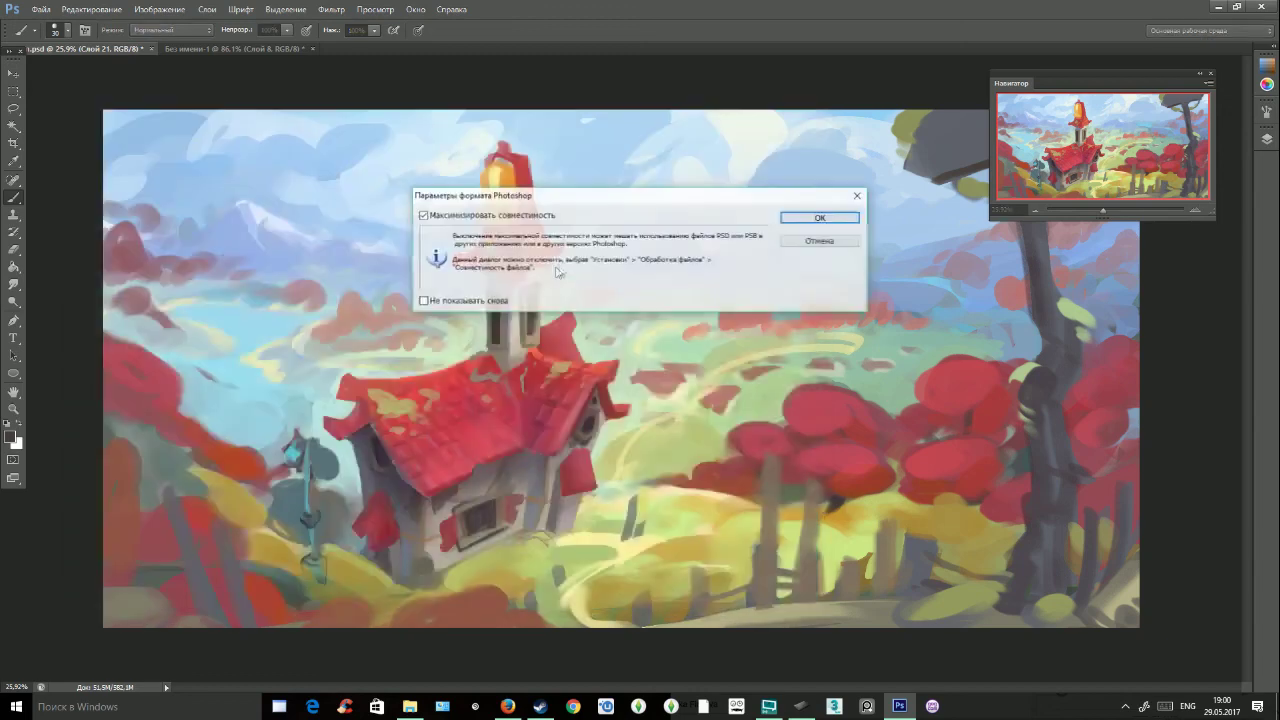
left_click(818, 217)
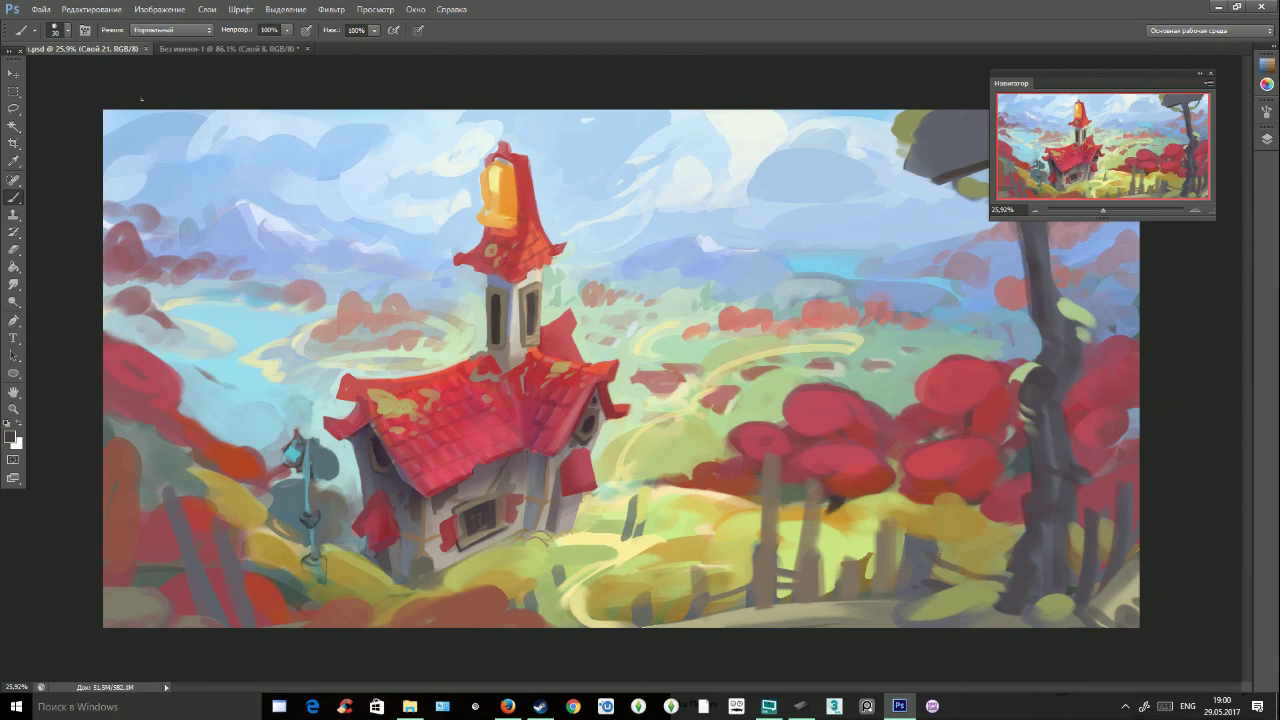
Save a JPEG copy over the existing image 2 in the школа folder at the highest quality (Наилучшее).
left_click(41, 9)
left_click(60, 177)
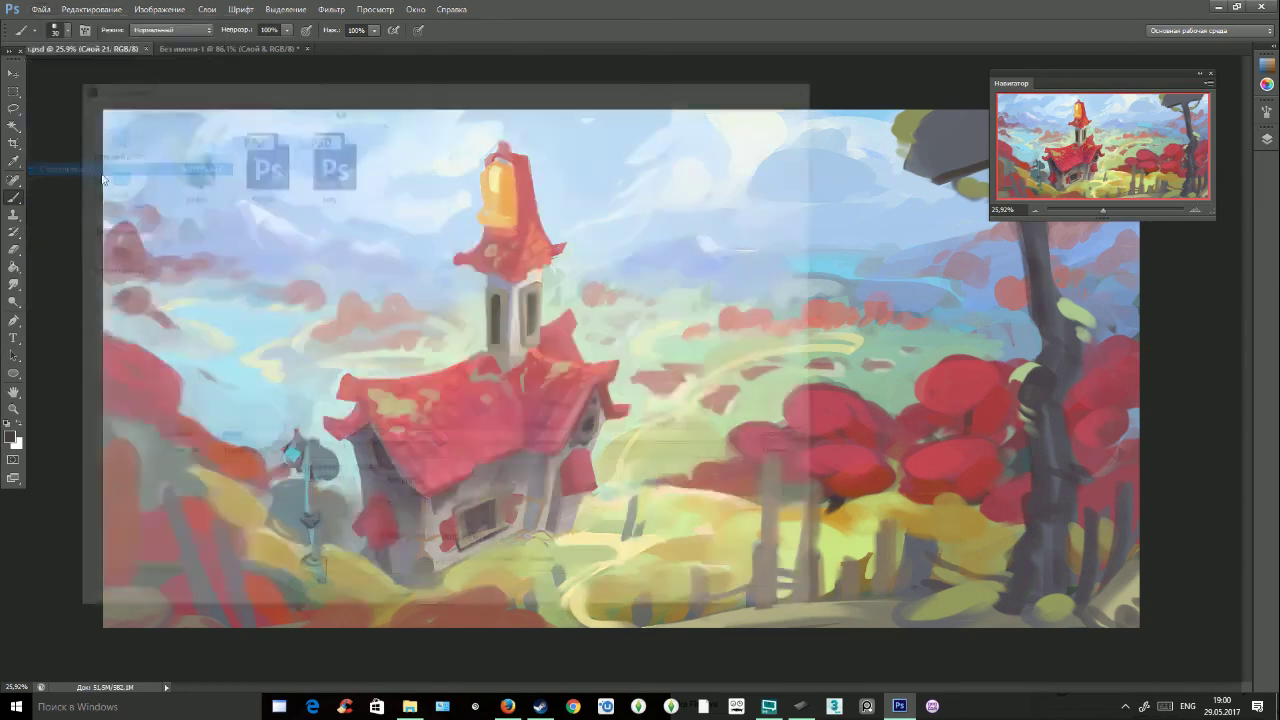
left_click(272, 460)
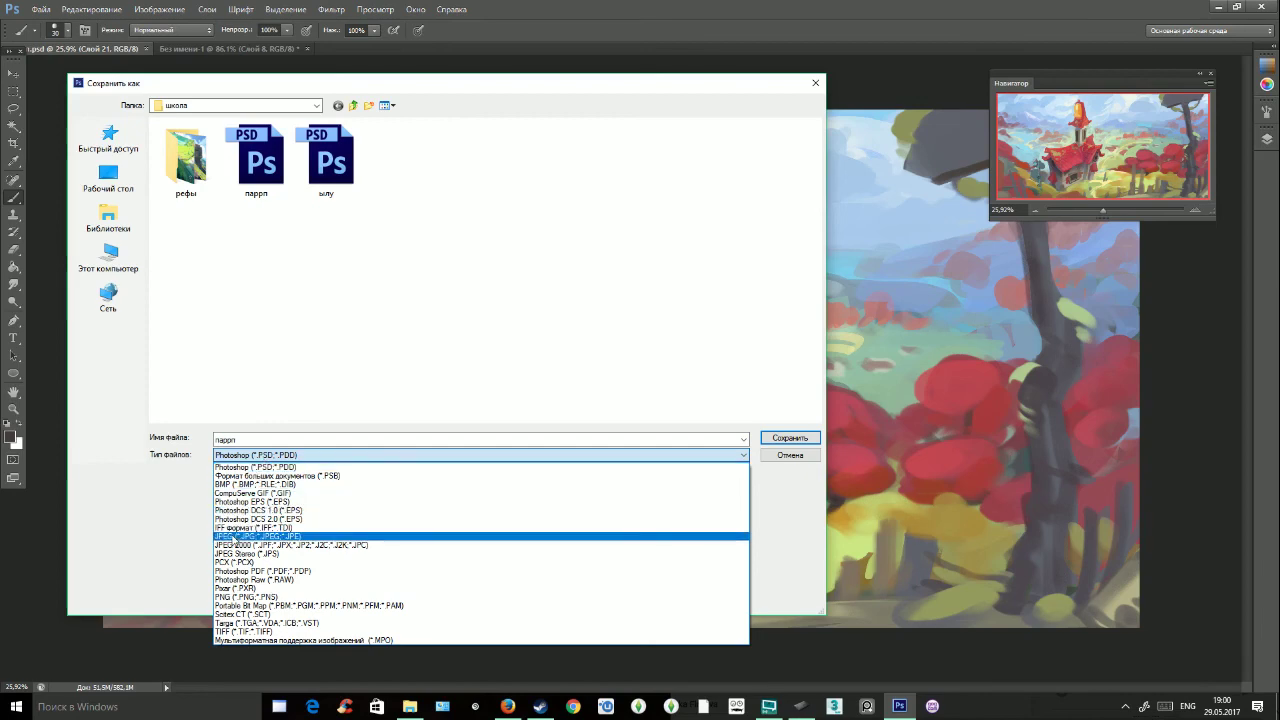
left_click(236, 537)
left_click(325, 160)
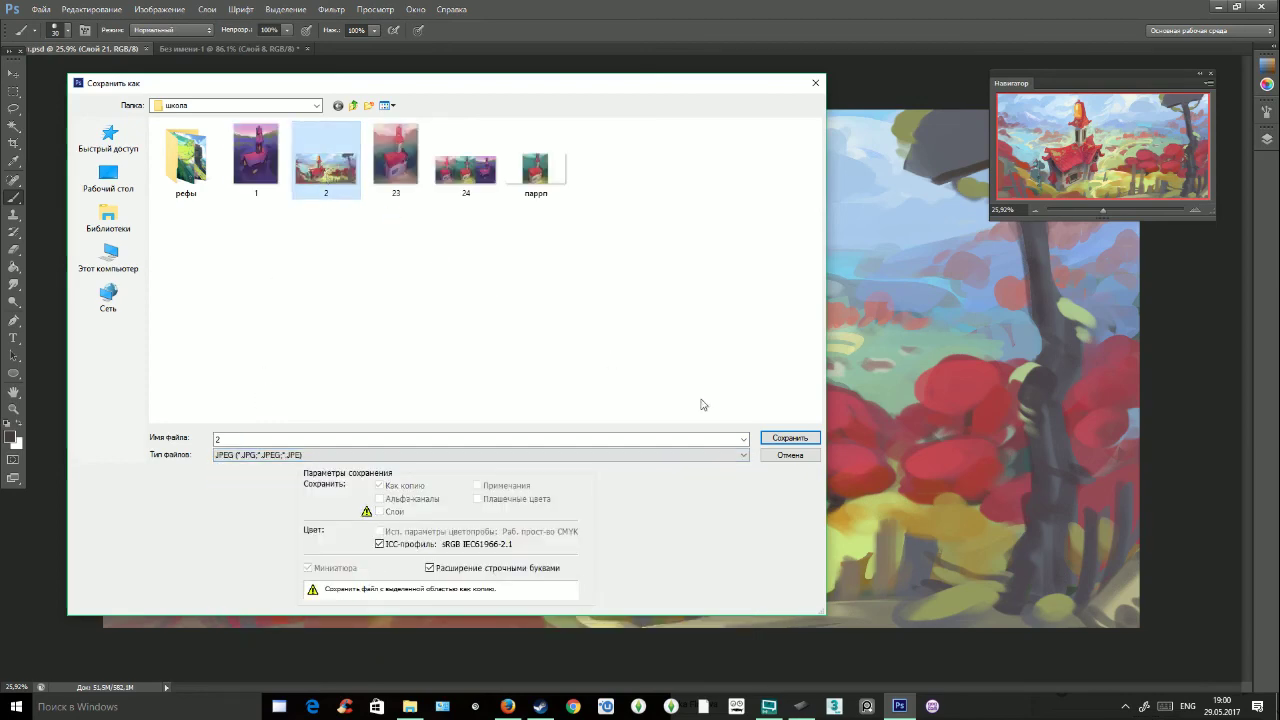
left_click(773, 444)
left_click(560, 270)
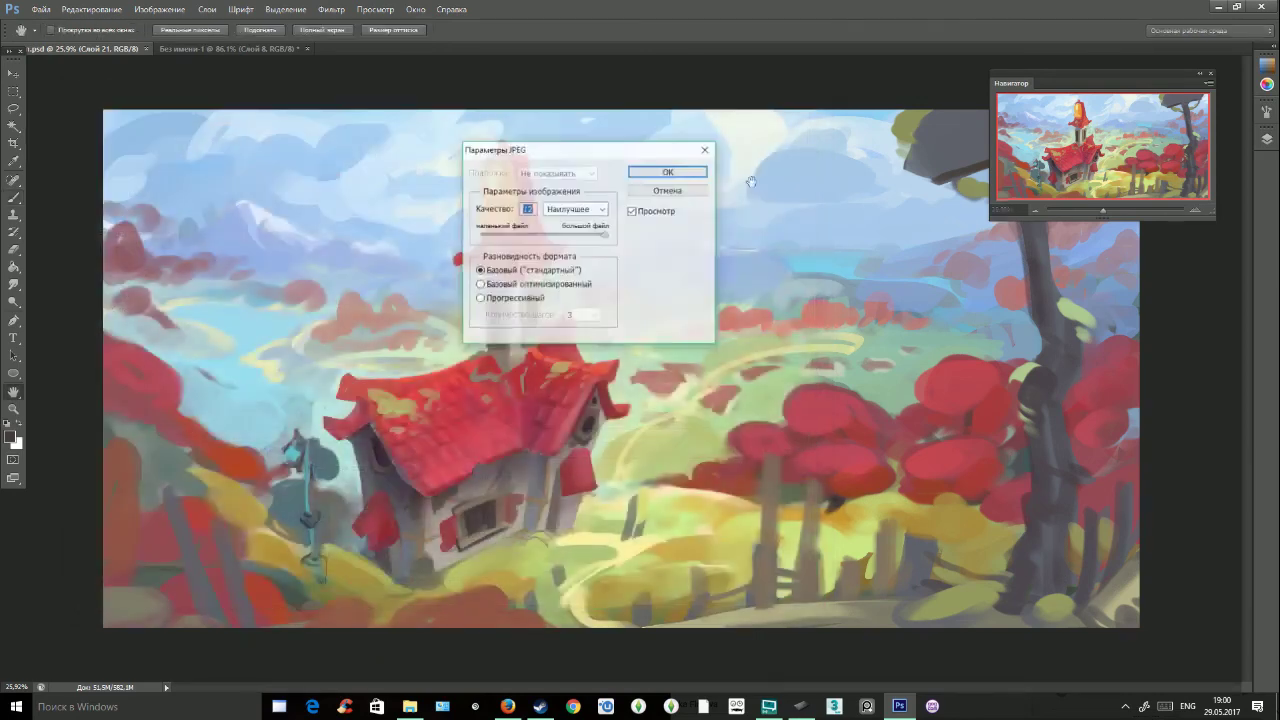
left_click(669, 172)
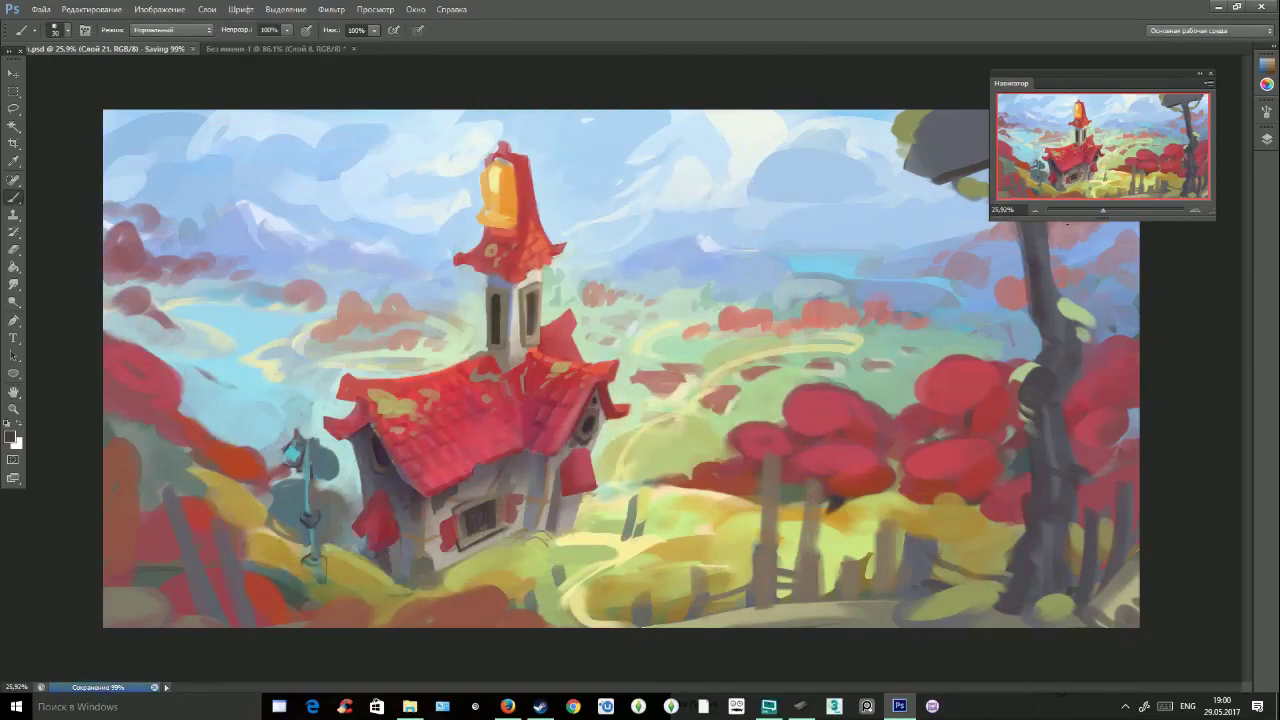
left_click_drag(1116, 216, 1099, 213)
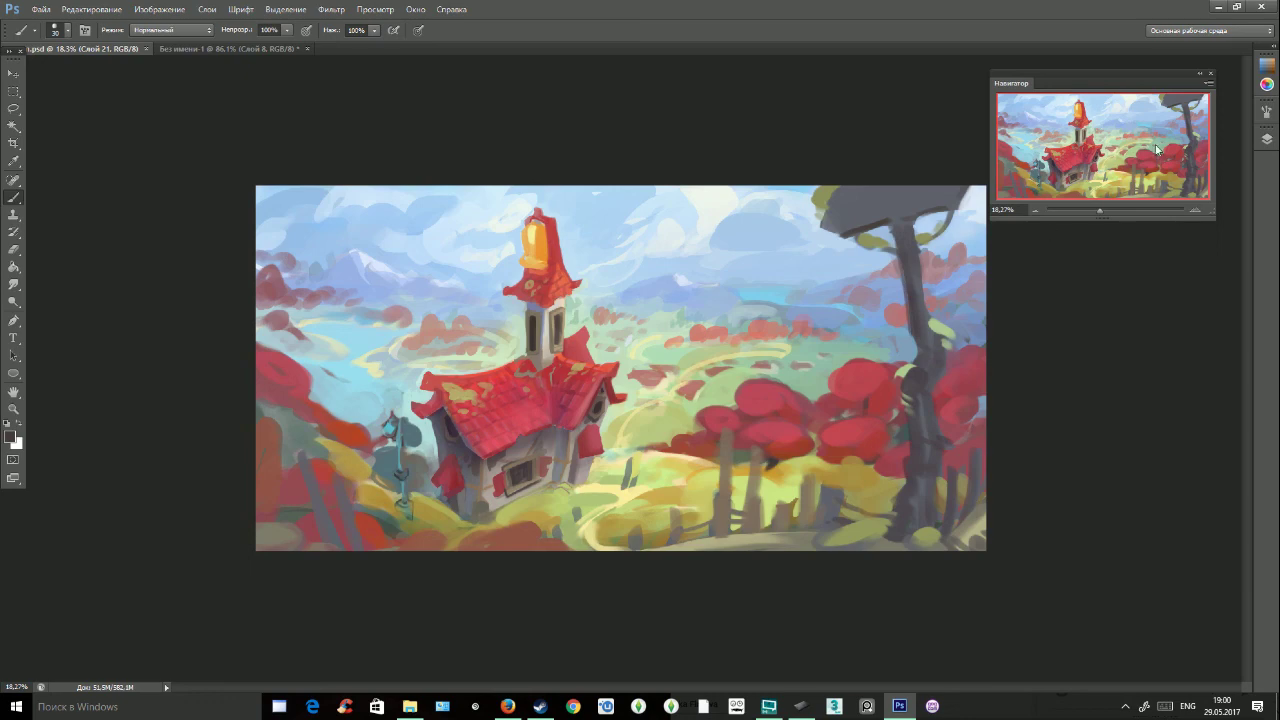
Switch to the YouTube live stream in Firefox and post "потому что сложно работать с коментариями" in its chat.
left_click(1216, 8)
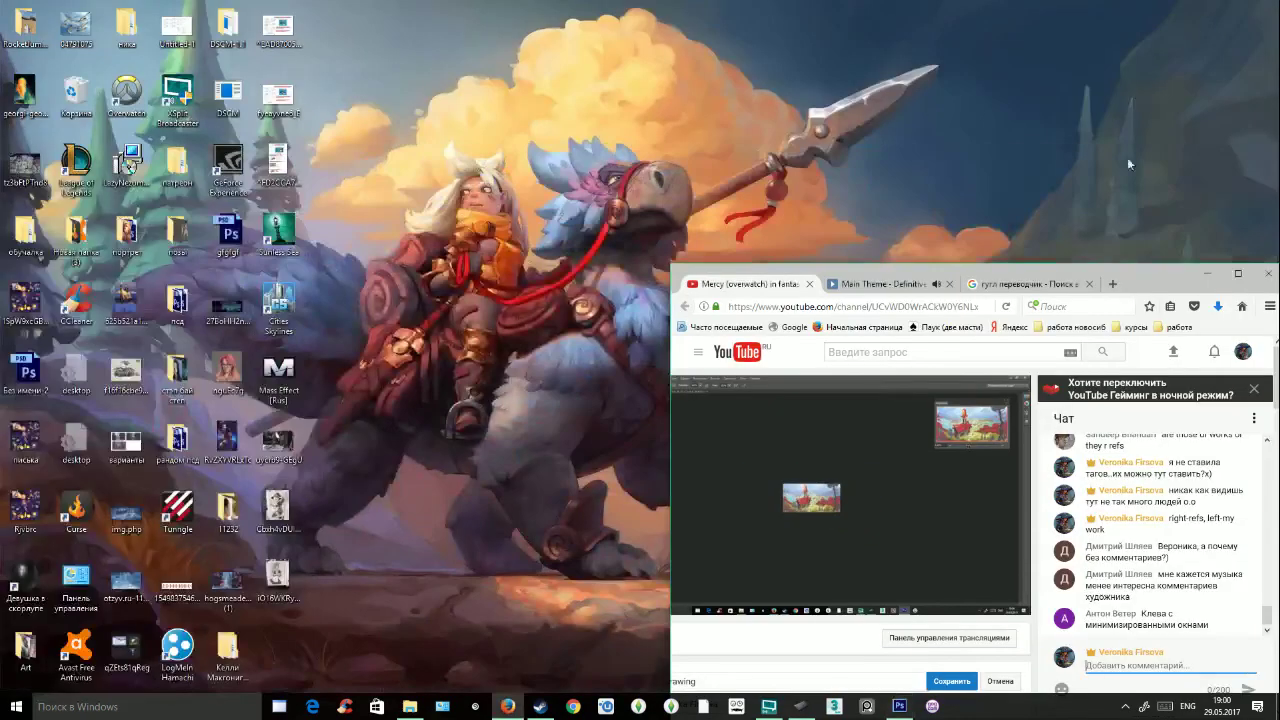
left_click_drag(1153, 265, 932, 88)
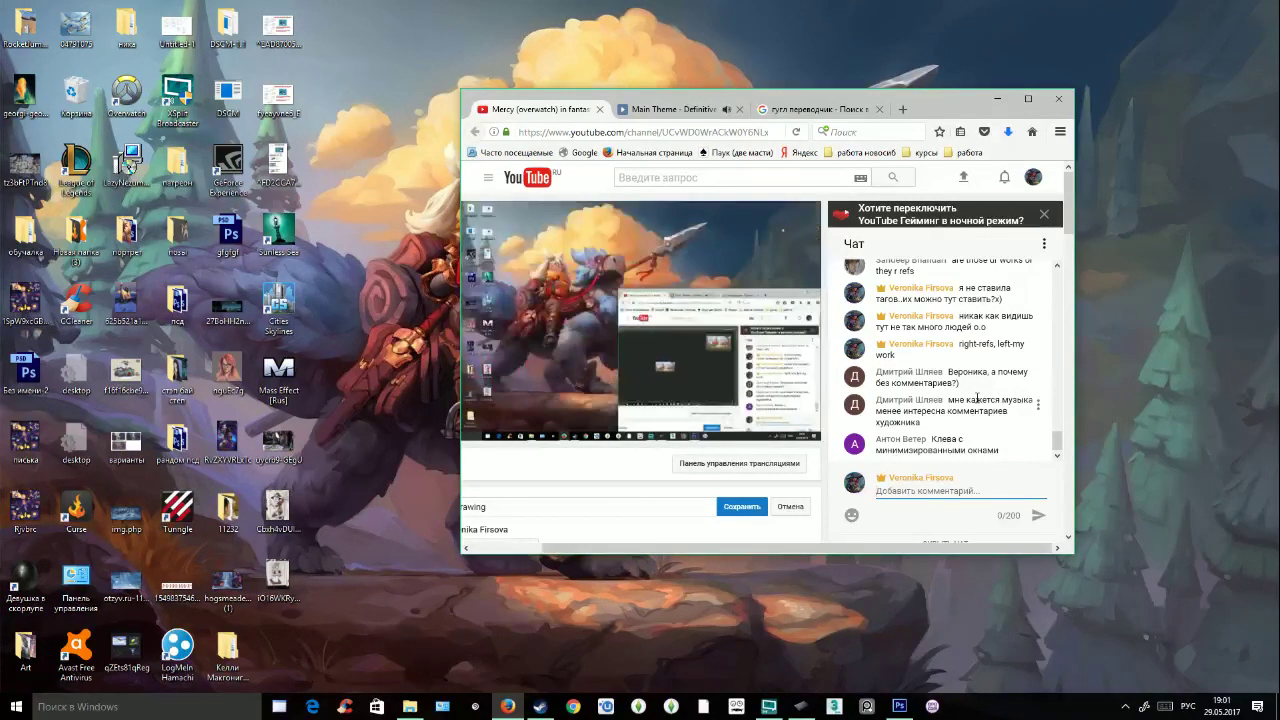
key("alt+shift")
type("пото")
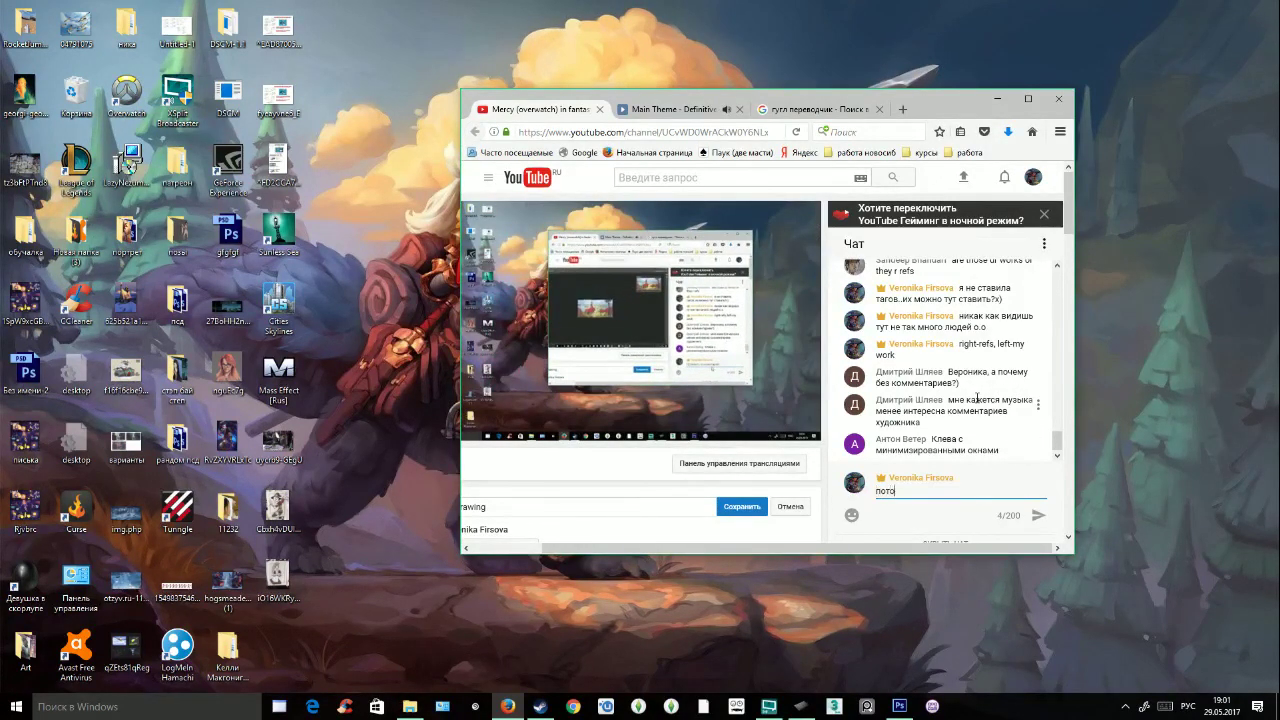
type("му что сложно работать с коментариями")
key("Return")
Post the chat message "так я устала, вернусь через часок ^^ всем спасибо".
type("так я устала, вернусь чер")
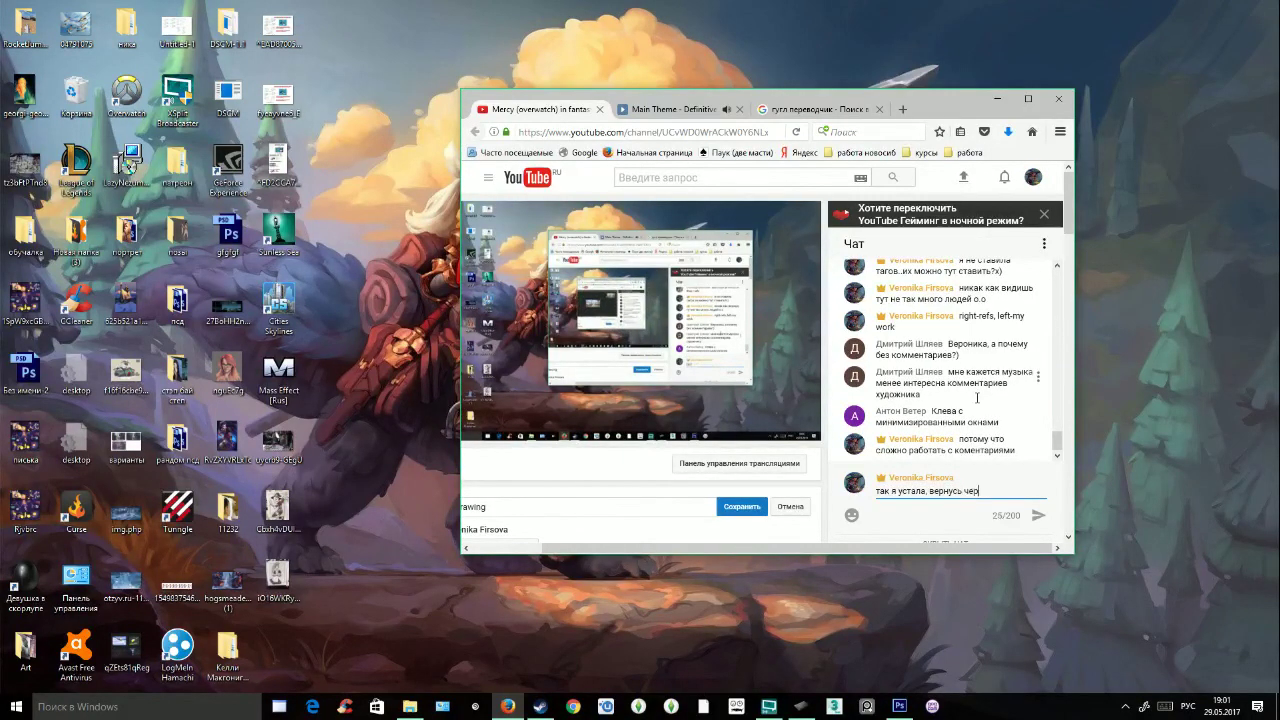
type("ез часок ^^ всем спаси")
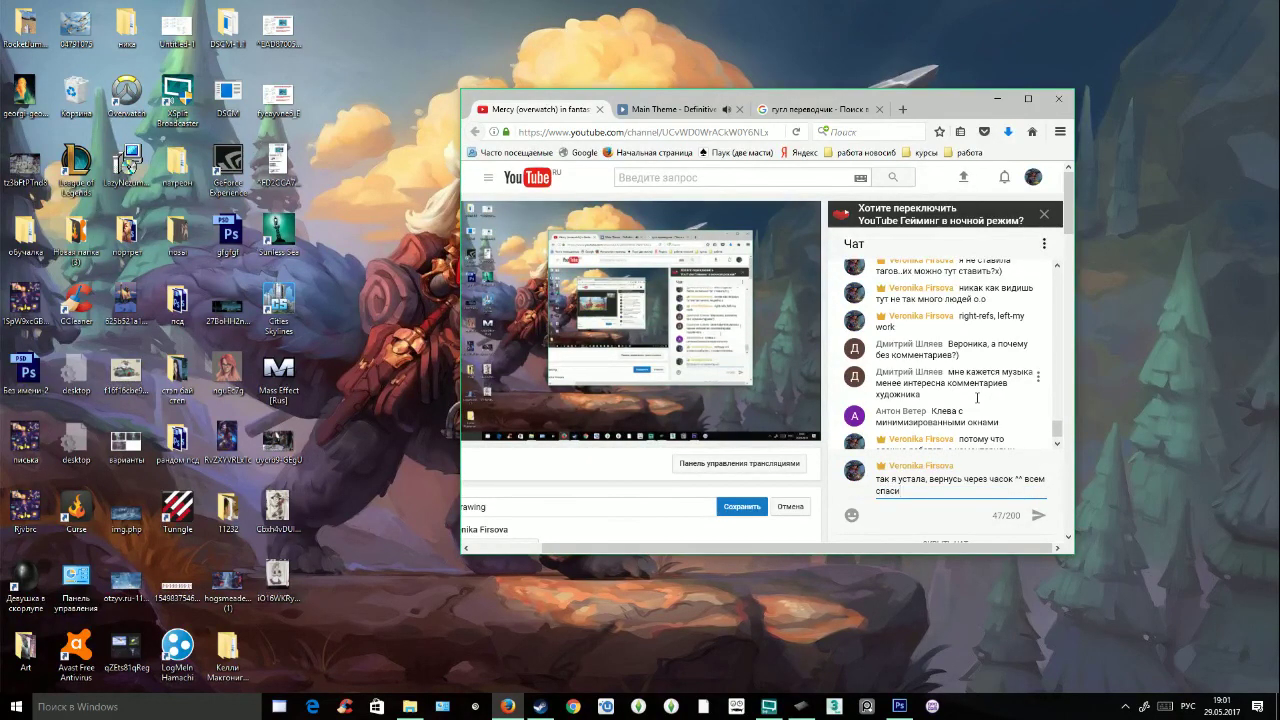
type("бо")
key("Return")
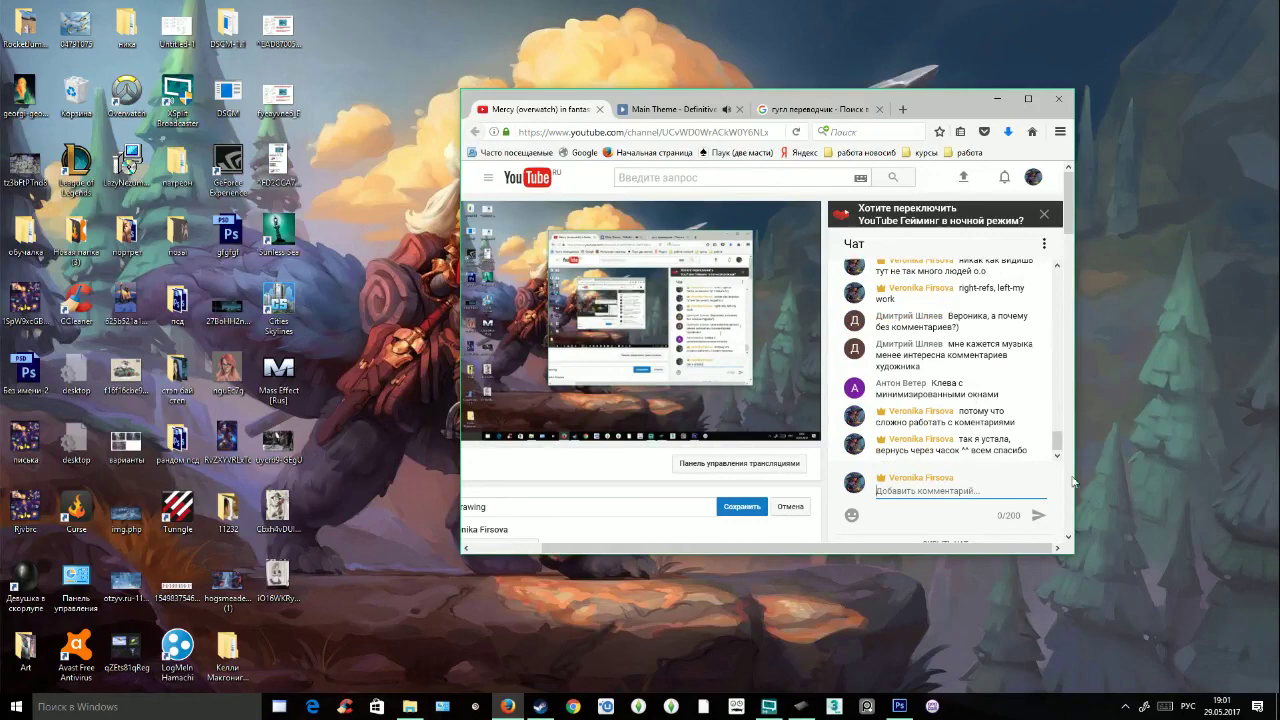